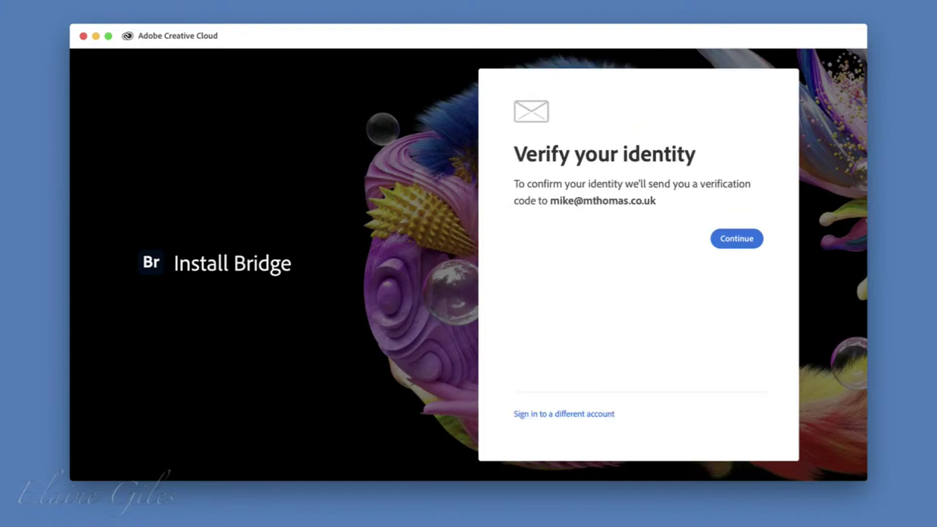
# Request that a verification code be sent to the Adobe account.
pyautogui.press('Return')
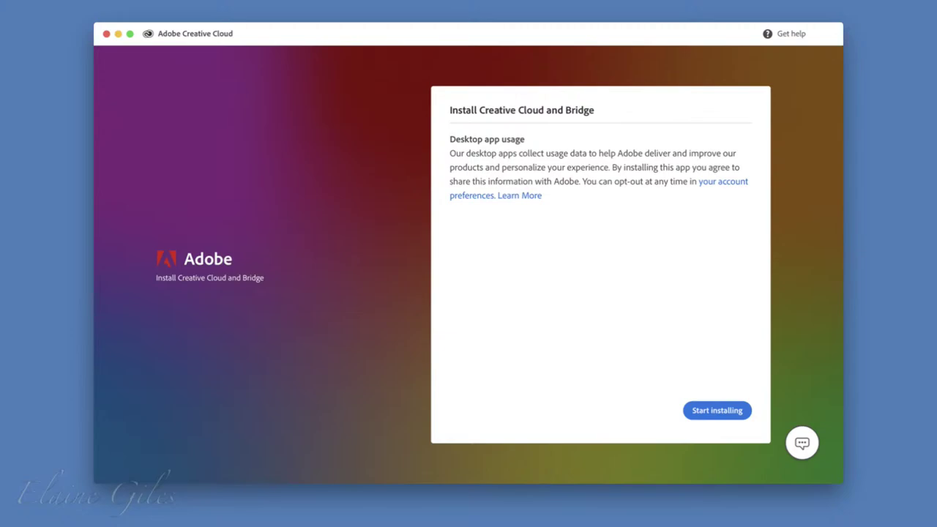
# Begin installing Creative Cloud and Bridge from the usage-notice page.
pyautogui.press('Return')
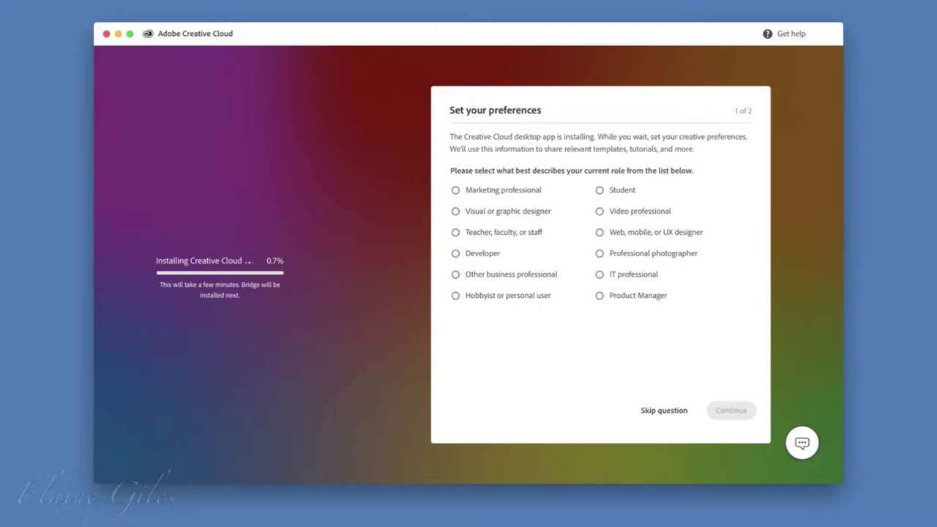
# Skip the role question on the Set your preferences page.
pyautogui.click(663, 410)
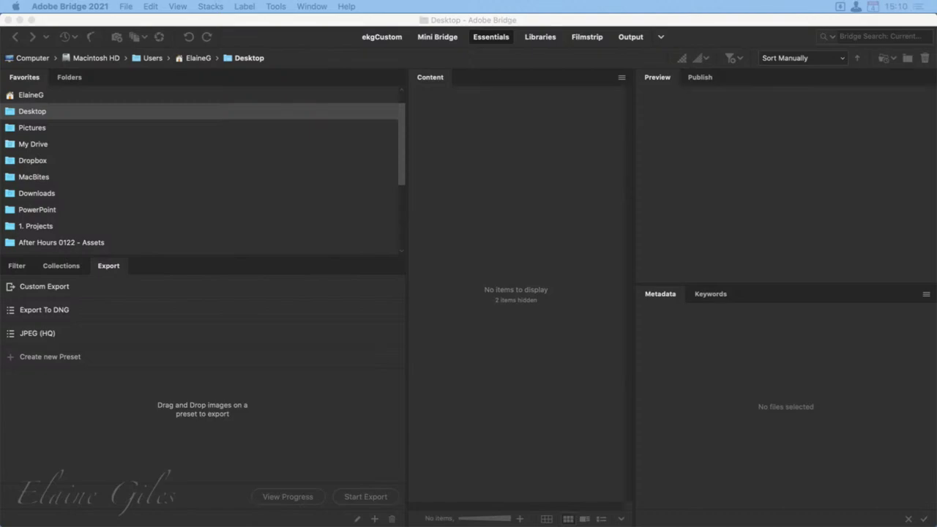
pyautogui.click(602, 21)
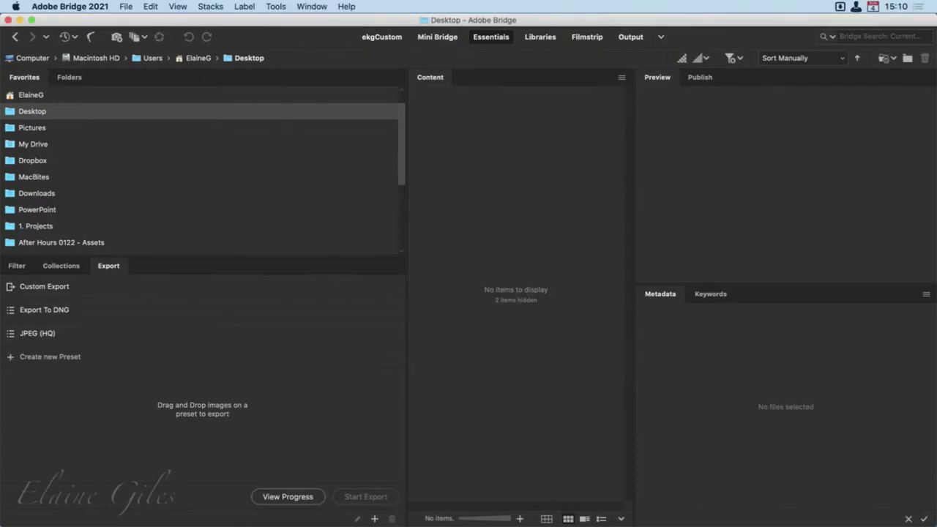
pyautogui.press('super+Tab')
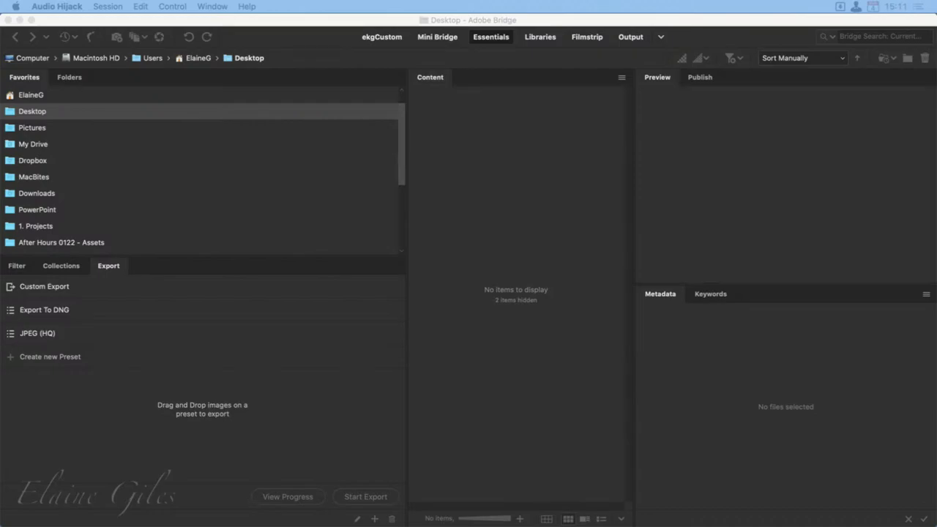
pyautogui.click(578, 20)
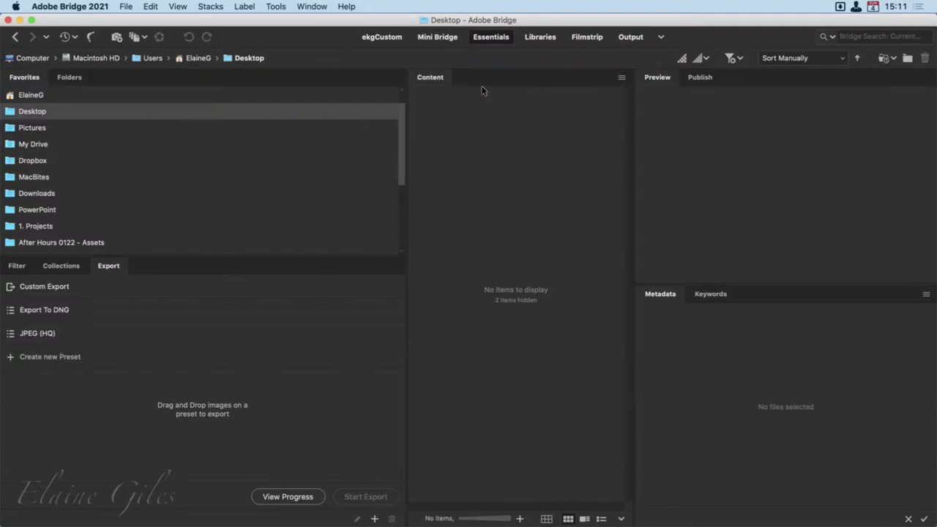
# Drag the left divider left and the right divider right to widen the Content panel.
pyautogui.moveTo(406, 83)
pyautogui.mouseDown()
pyautogui.moveTo(606, 503)
pyautogui.moveTo(648, 517)
pyautogui.mouseUp()
pyautogui.moveTo(408, 303); pyautogui.dragTo(179, 314)
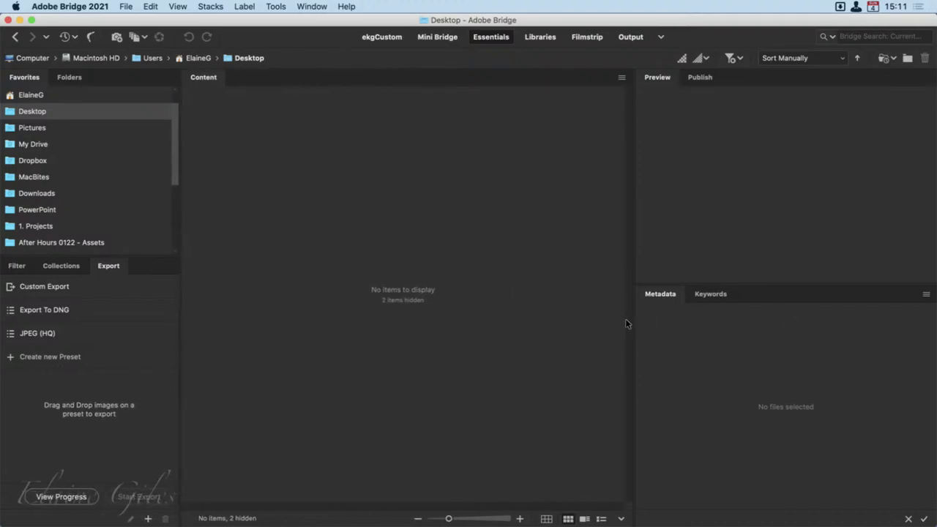
pyautogui.moveTo(633, 329); pyautogui.dragTo(716, 344)
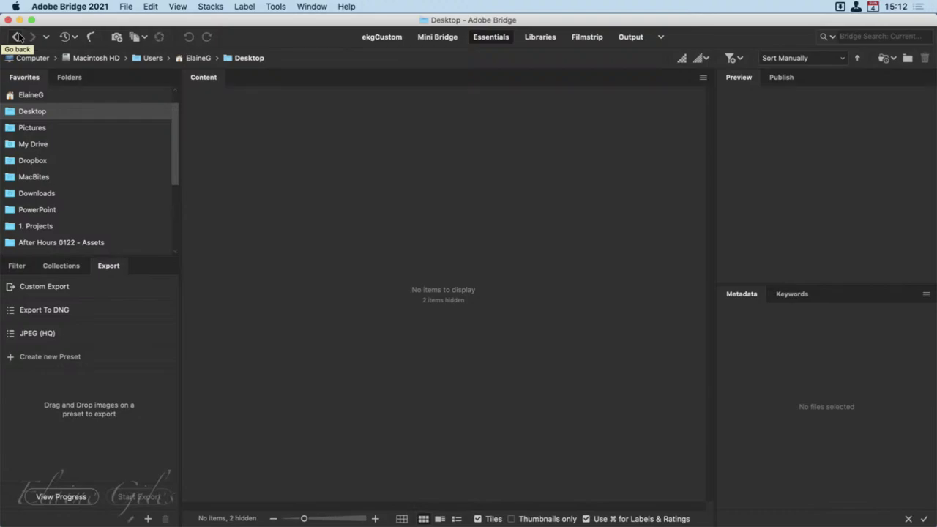
pyautogui.click(74, 37)
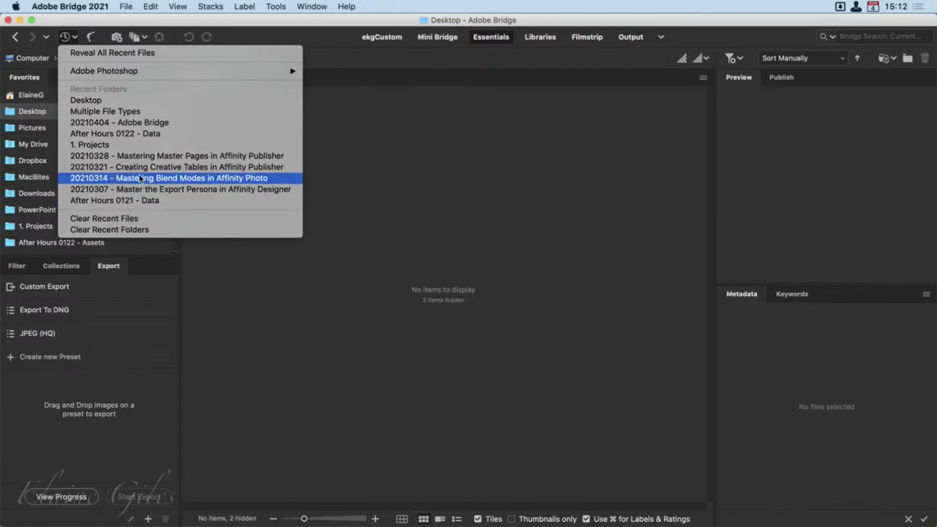
pyautogui.moveTo(169, 65)
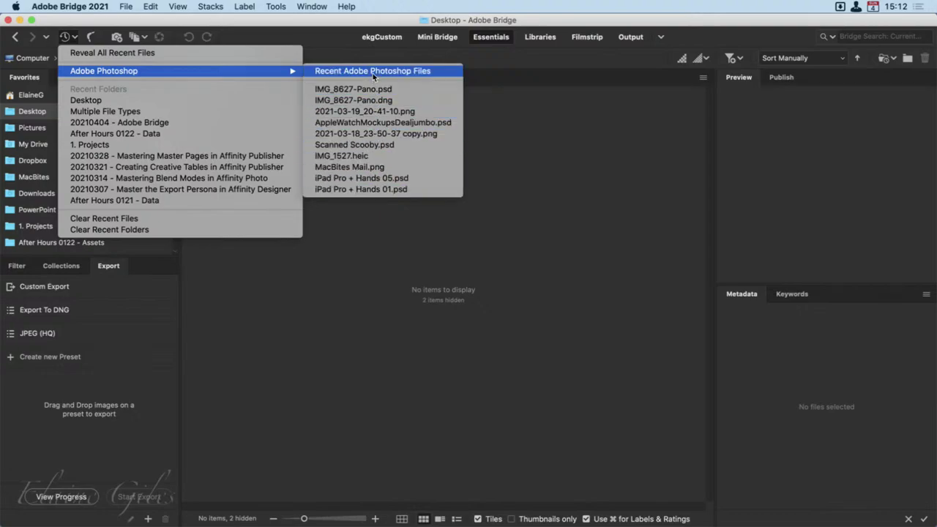
pyautogui.click(285, 22)
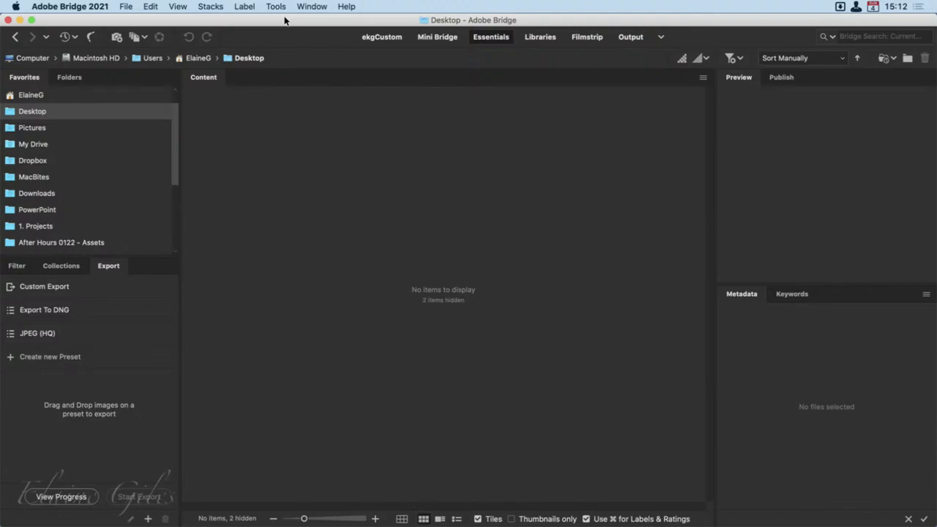
pyautogui.click(145, 35)
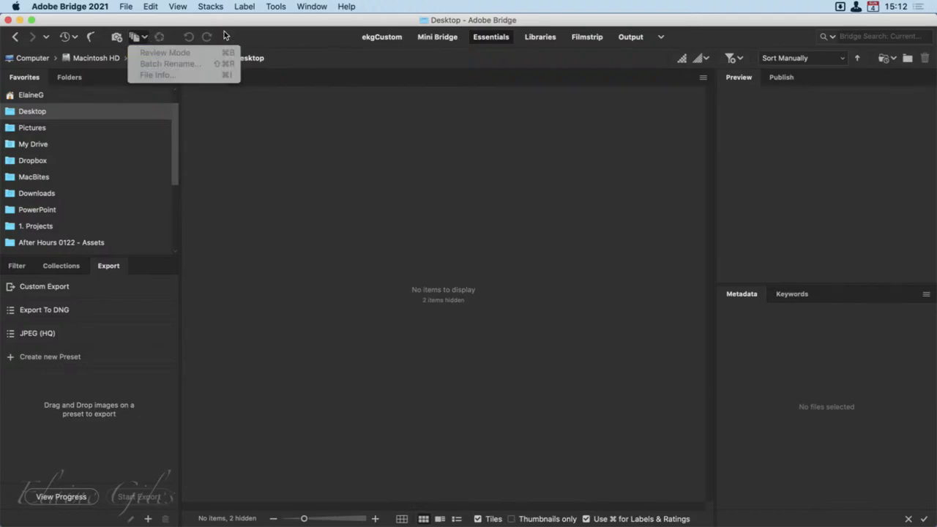
pyautogui.click(246, 24)
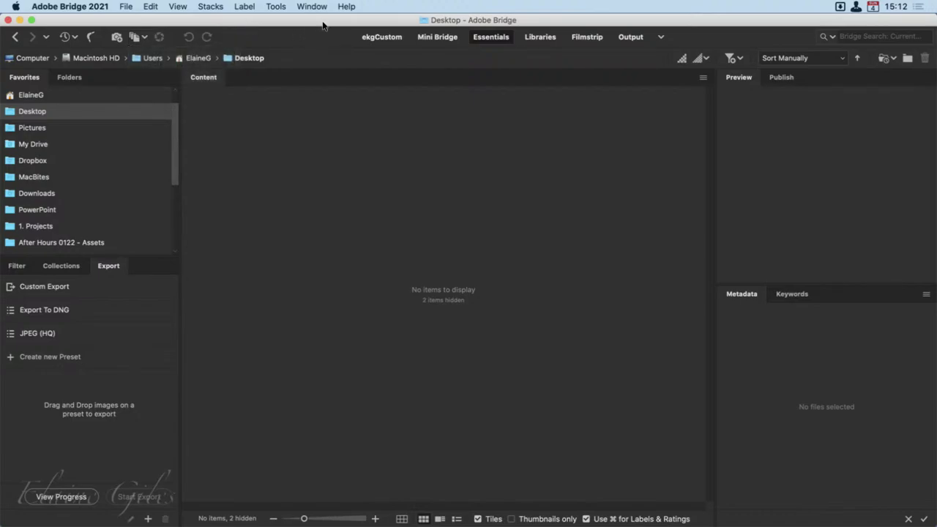
pyautogui.moveTo(327, 22); pyautogui.dragTo(682, 44)
pyautogui.moveTo(2, 47)
pyautogui.mouseDown()
pyautogui.moveTo(169, 72)
pyautogui.moveTo(278, 66)
pyautogui.mouseUp()
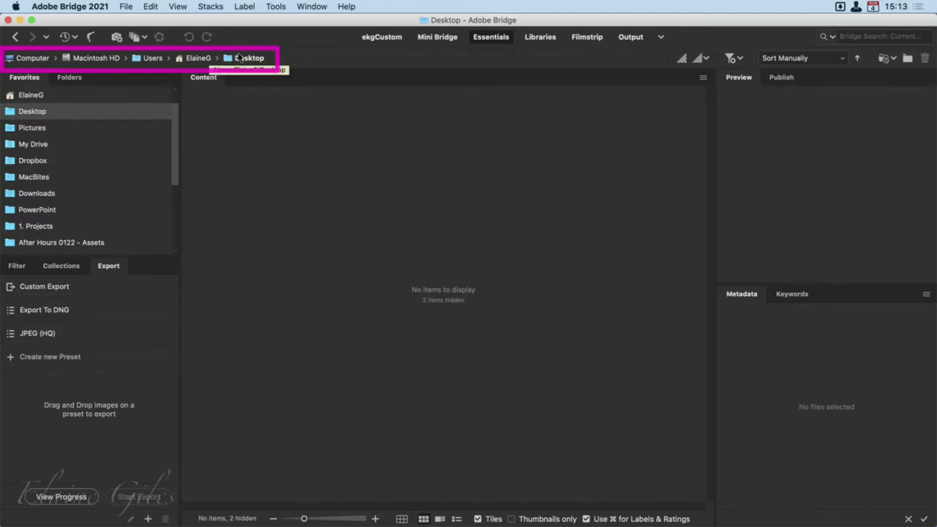
pyautogui.click(189, 57)
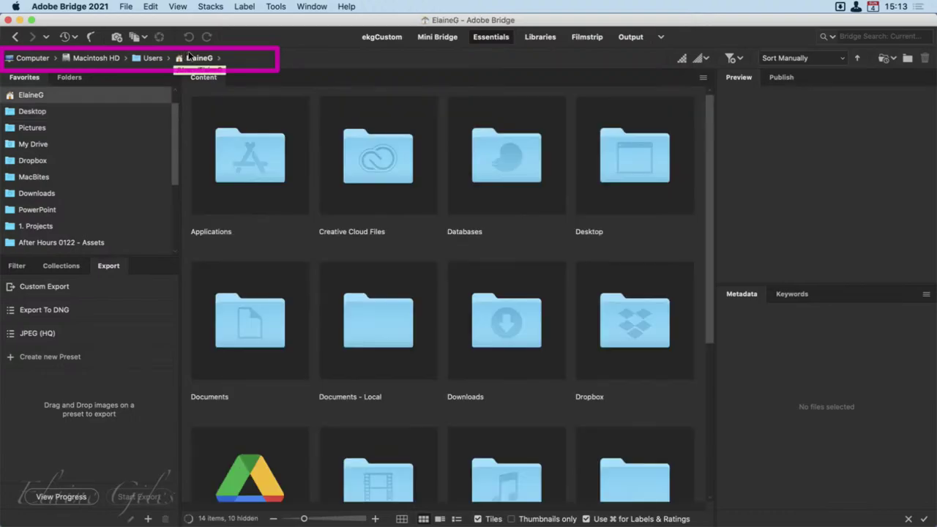
pyautogui.click(153, 59)
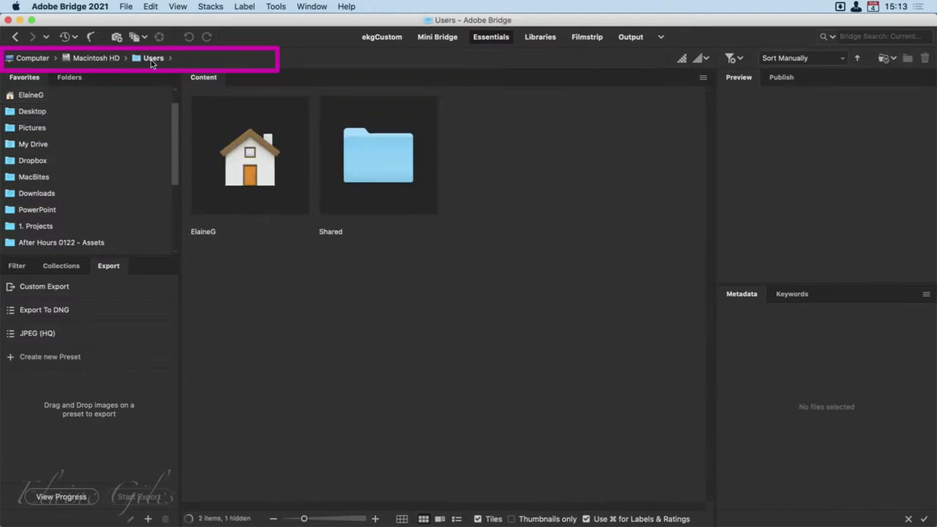
pyautogui.click(15, 35)
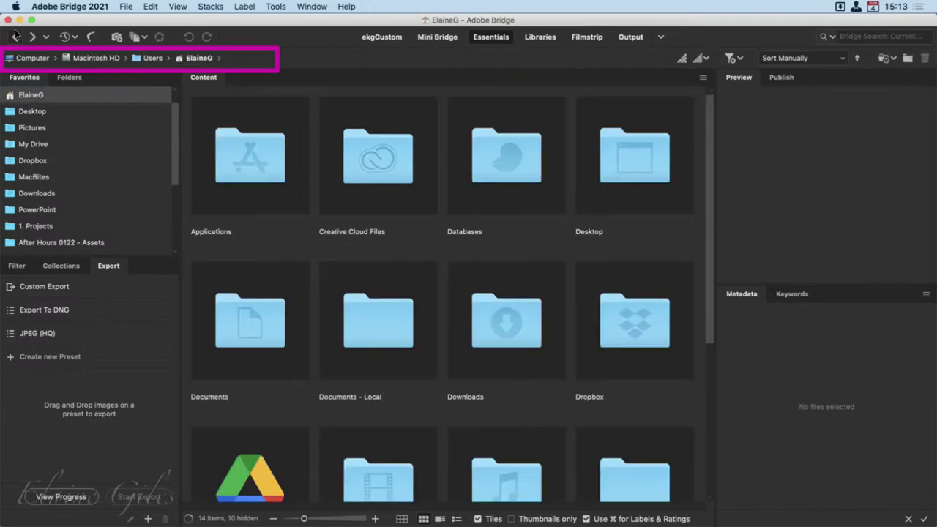
pyautogui.click(15, 36)
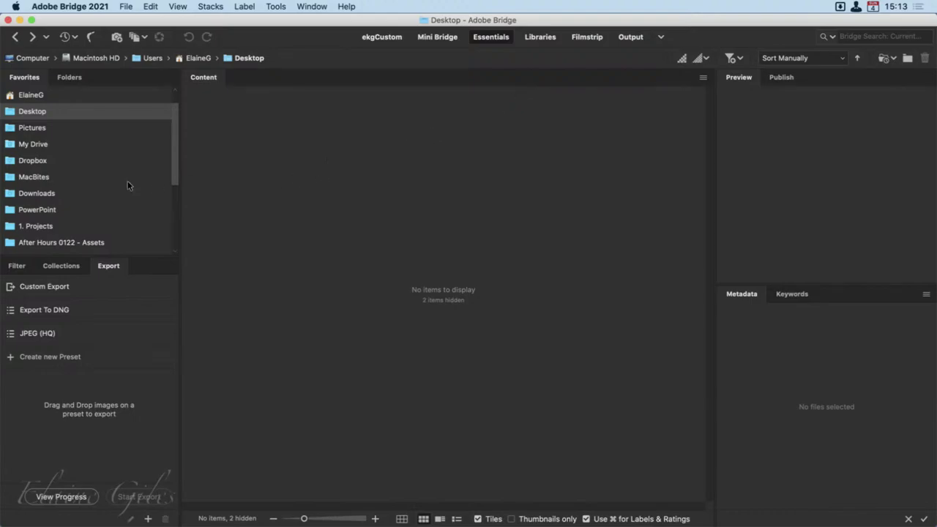
# Expand Computer in the Folders panel, browse the drives, and settle on 8TB_06.
pyautogui.click(70, 76)
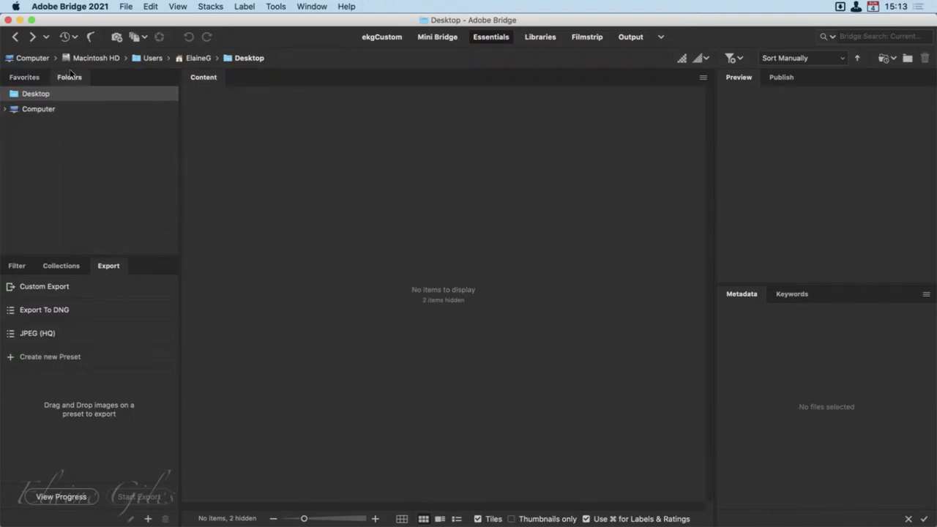
pyautogui.click(6, 107)
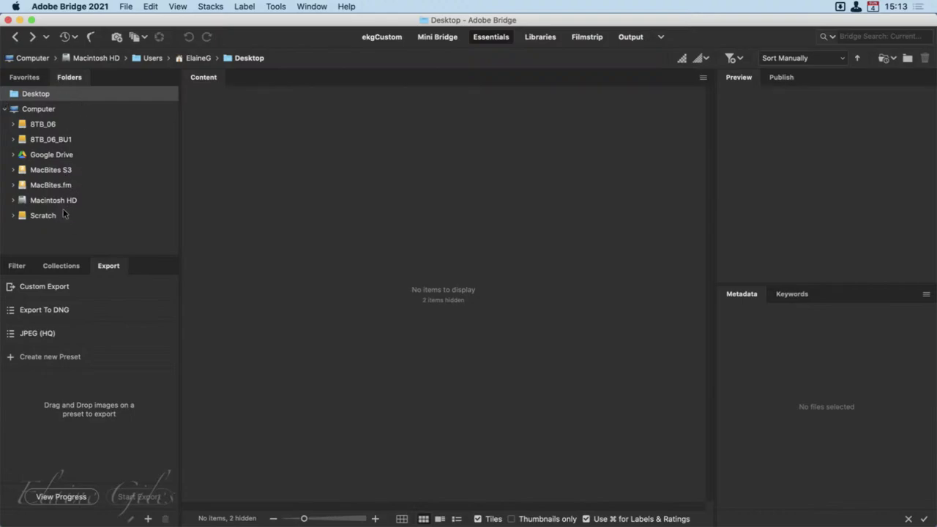
pyautogui.click(86, 121)
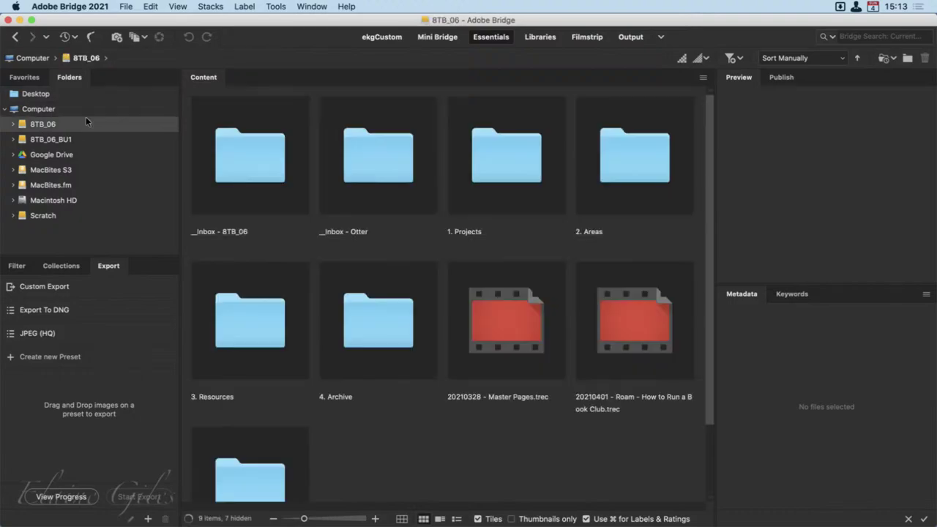
pyautogui.press('Down')
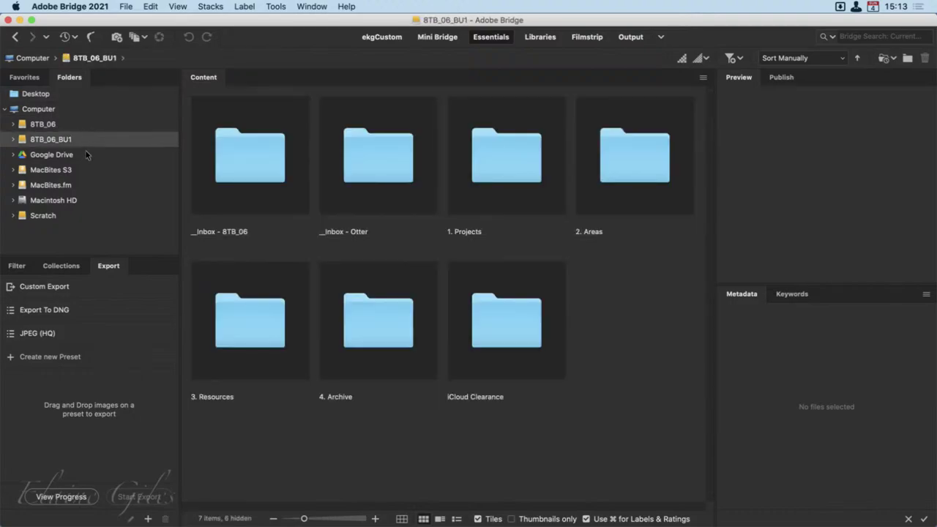
pyautogui.click(68, 196)
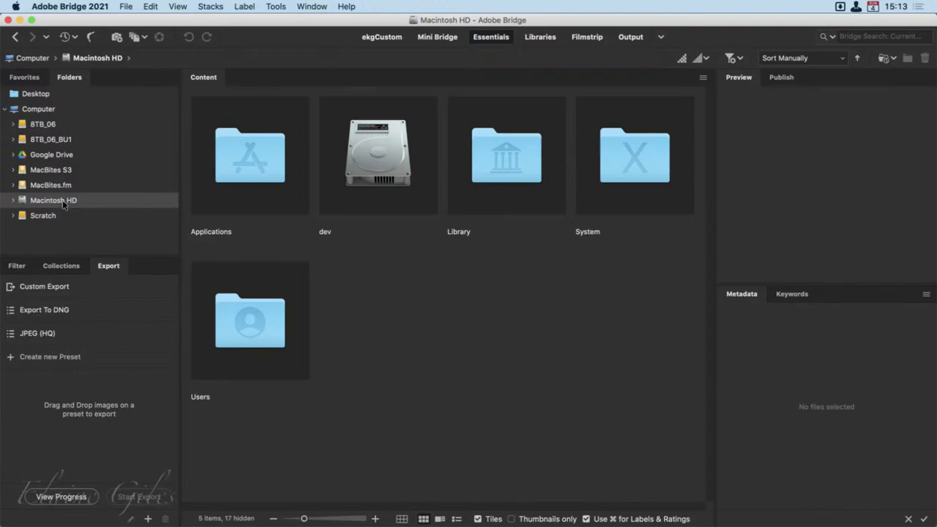
pyautogui.click(44, 124)
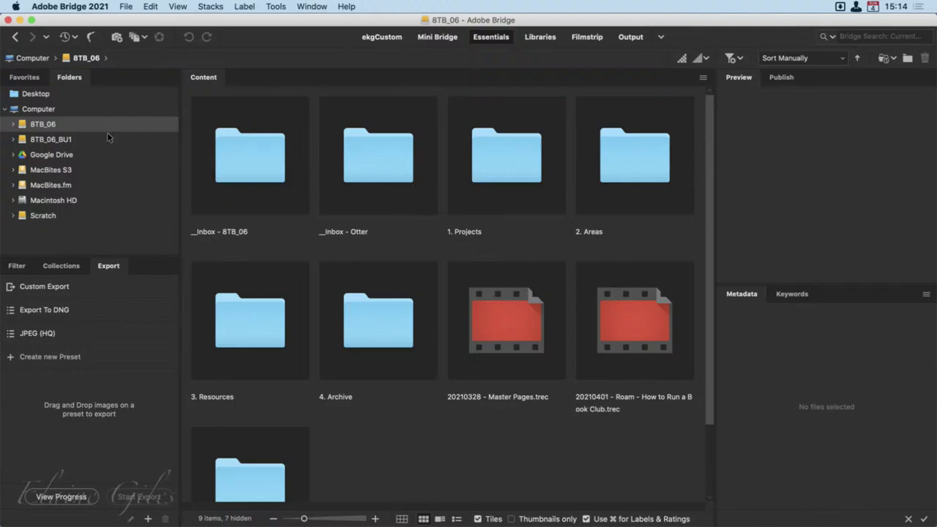
# Add 4. Archive to Favorites from its context menu, then drag in 3. Resources.
pyautogui.click(33, 76)
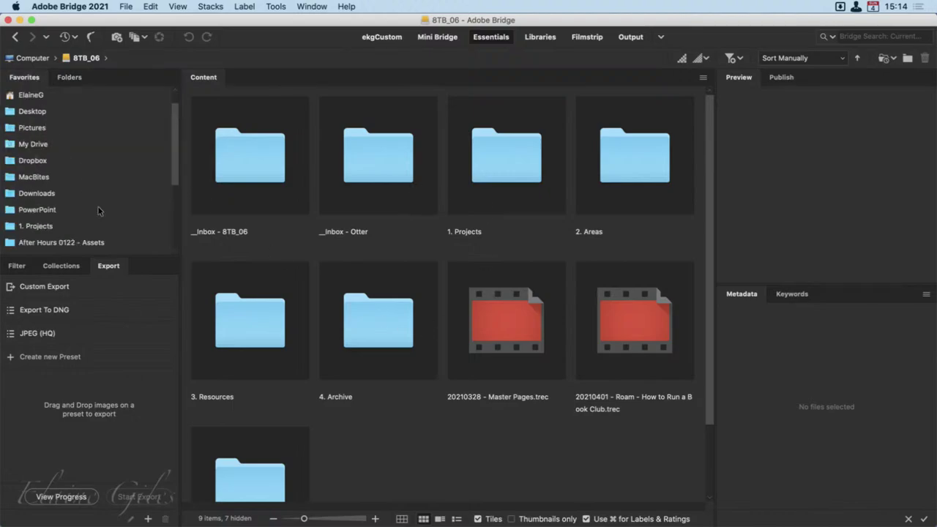
pyautogui.scroll(-4, 98, 211)
pyautogui.scroll(5, 98, 211)
pyautogui.scroll(-3, 98, 211)
pyautogui.scroll(3, 98, 211)
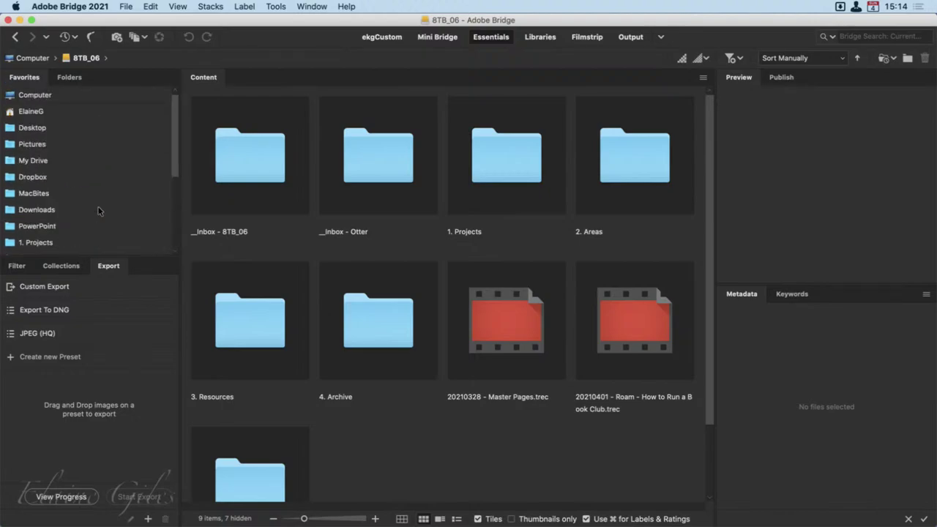
pyautogui.rightClick(371, 327)
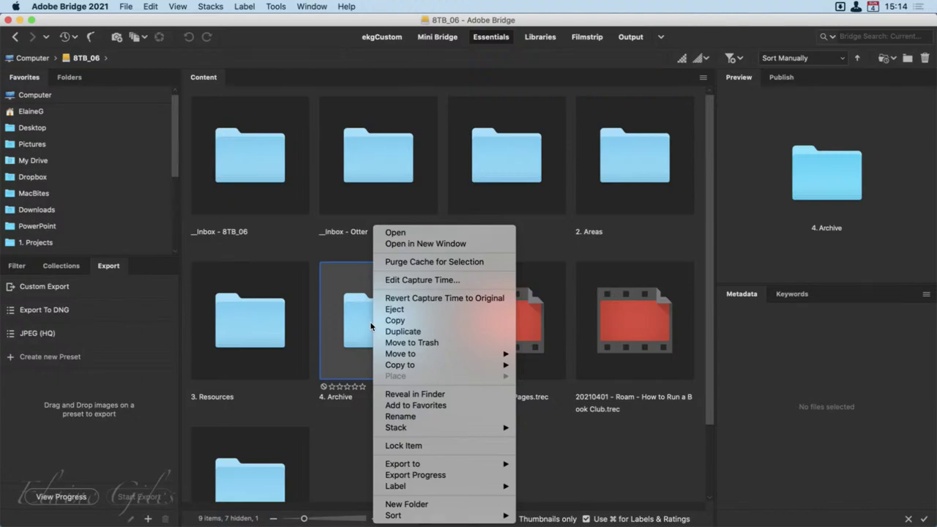
pyautogui.click(415, 405)
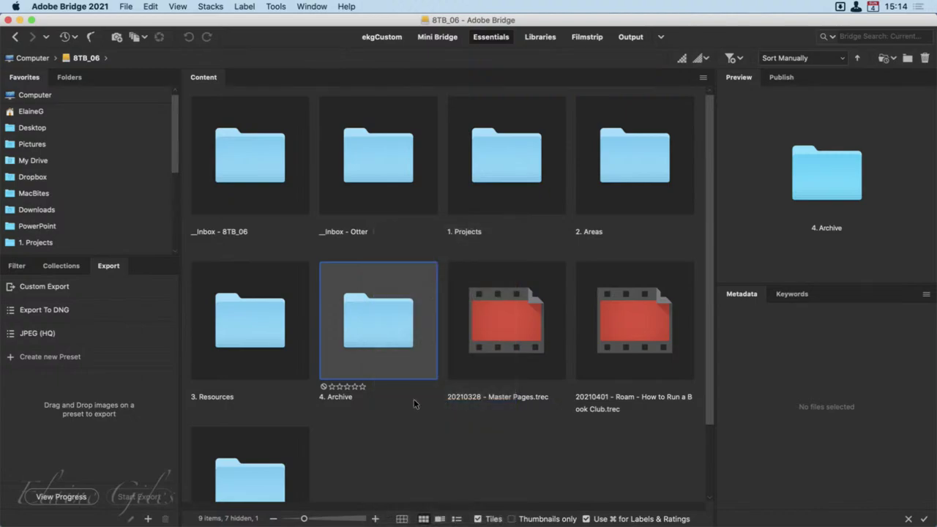
pyautogui.scroll(-5, 118, 175)
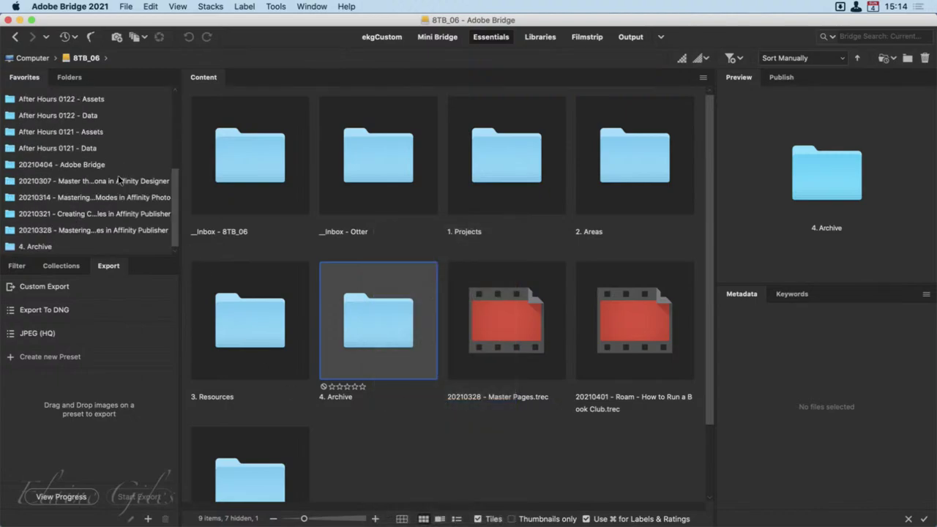
pyautogui.moveTo(261, 311); pyautogui.dragTo(136, 232)
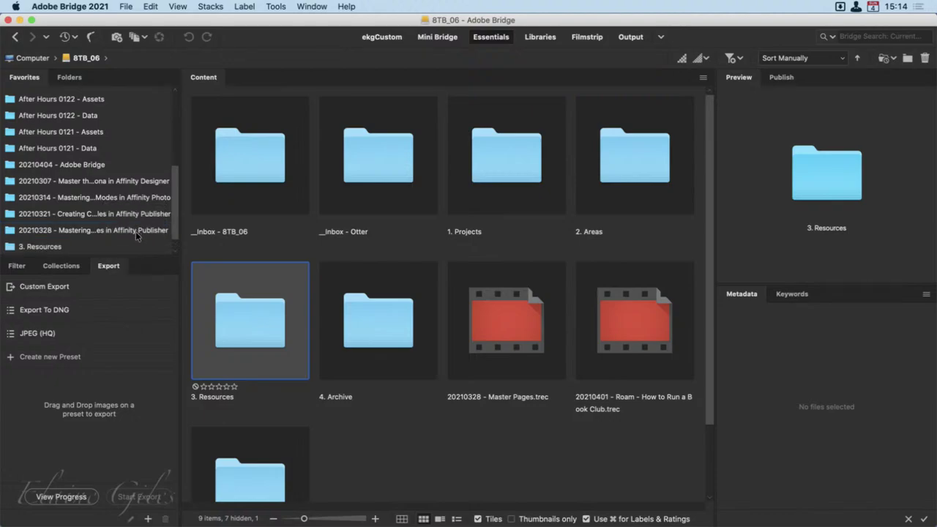
# Remove 3. Resources and 4. Archive from Favorites again.
pyautogui.scroll(-1, 151, 217)
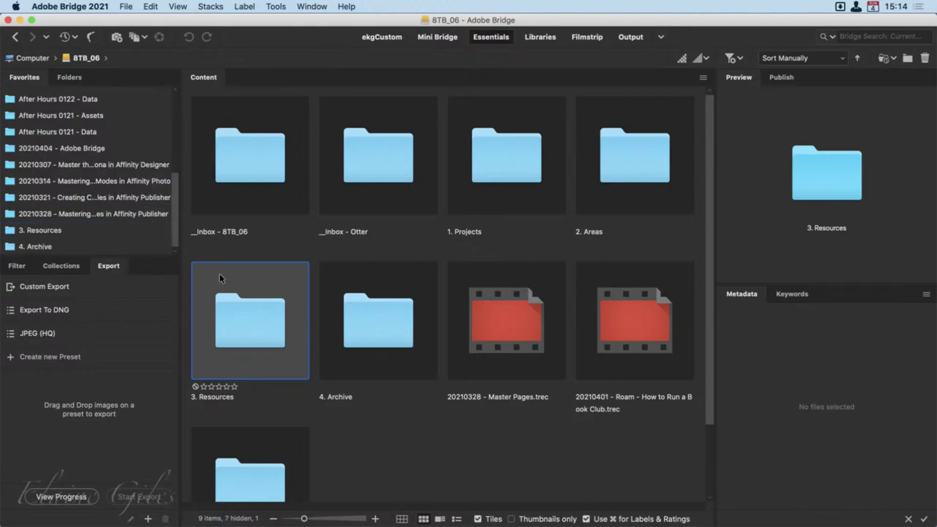
pyautogui.rightClick(56, 230)
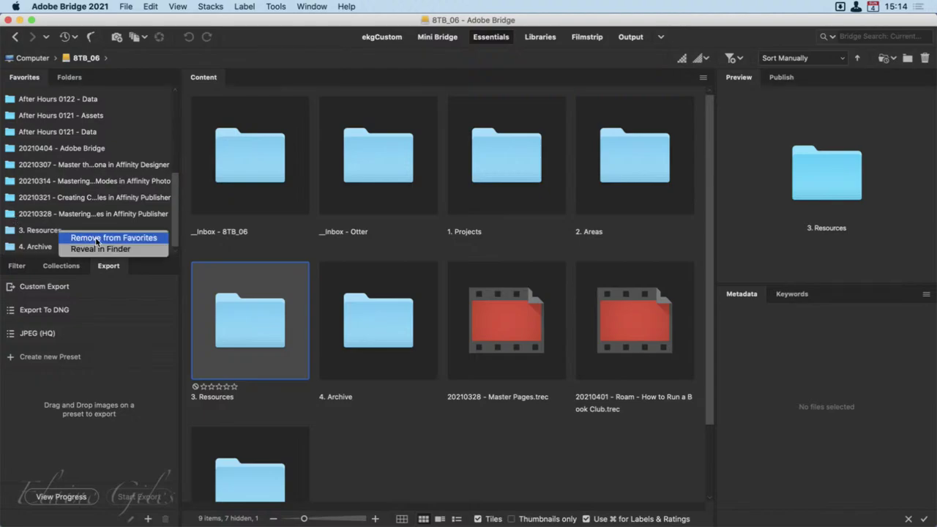
pyautogui.click(96, 239)
pyautogui.rightClick(63, 245)
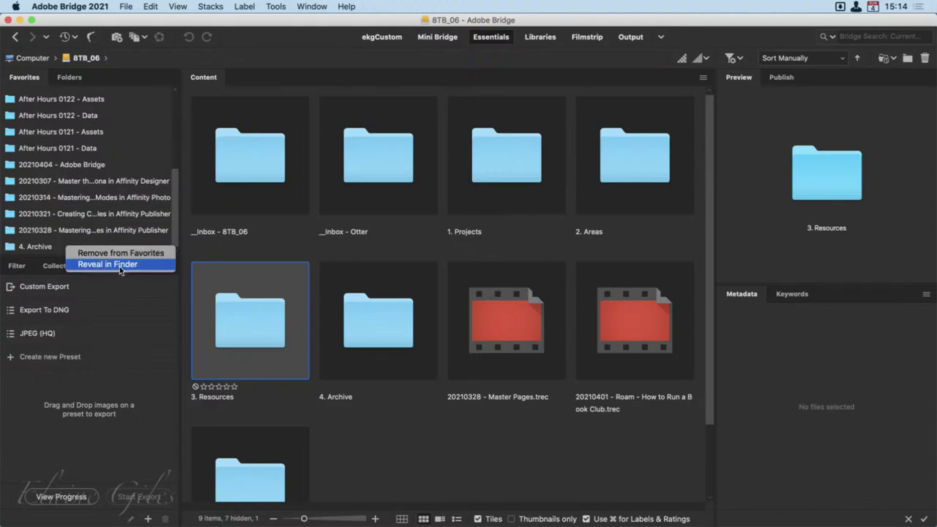
pyautogui.click(118, 253)
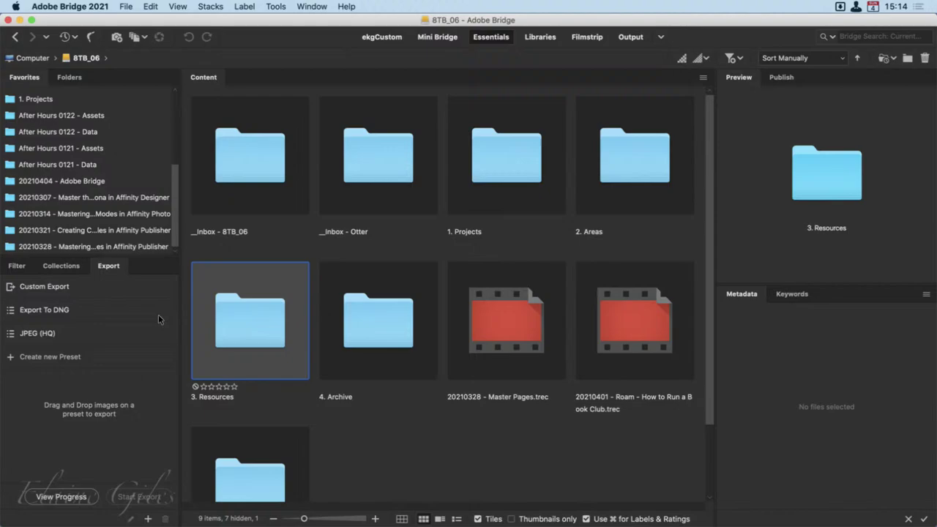
pyautogui.click(15, 265)
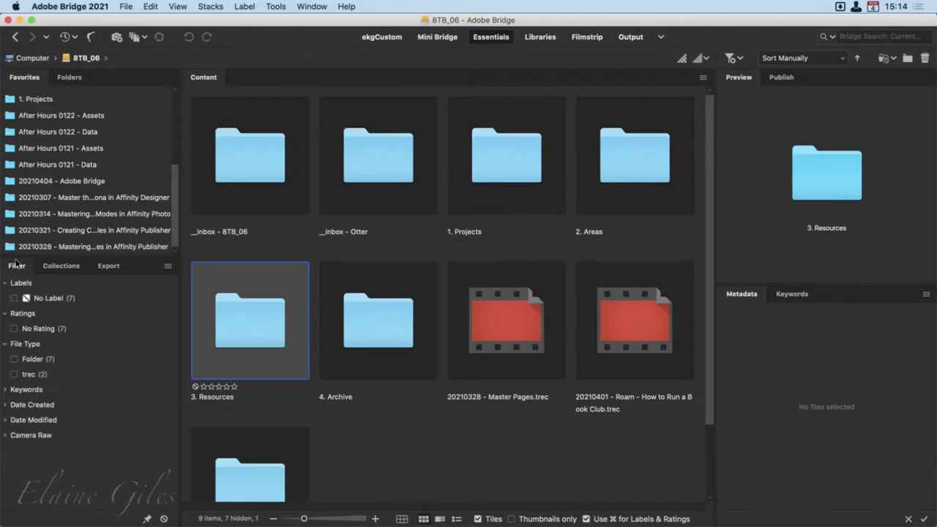
pyautogui.click(62, 262)
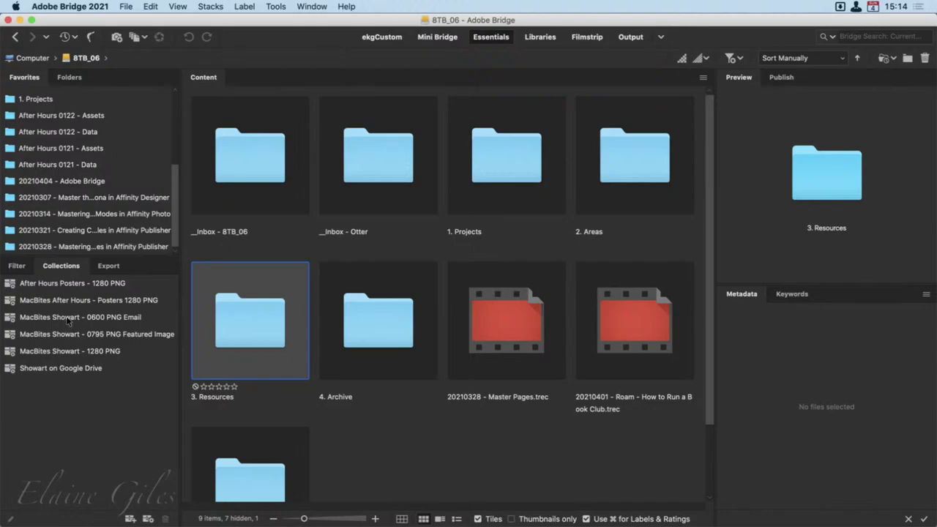
pyautogui.click(117, 265)
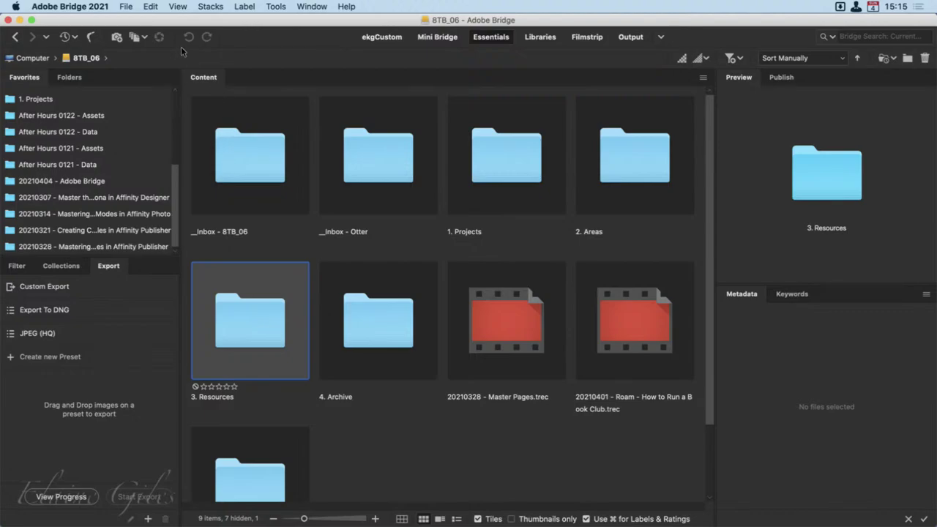
pyautogui.moveTo(180, 53)
pyautogui.mouseDown()
pyautogui.moveTo(325, 286)
pyautogui.moveTo(654, 502)
pyautogui.moveTo(718, 521)
pyautogui.mouseUp()
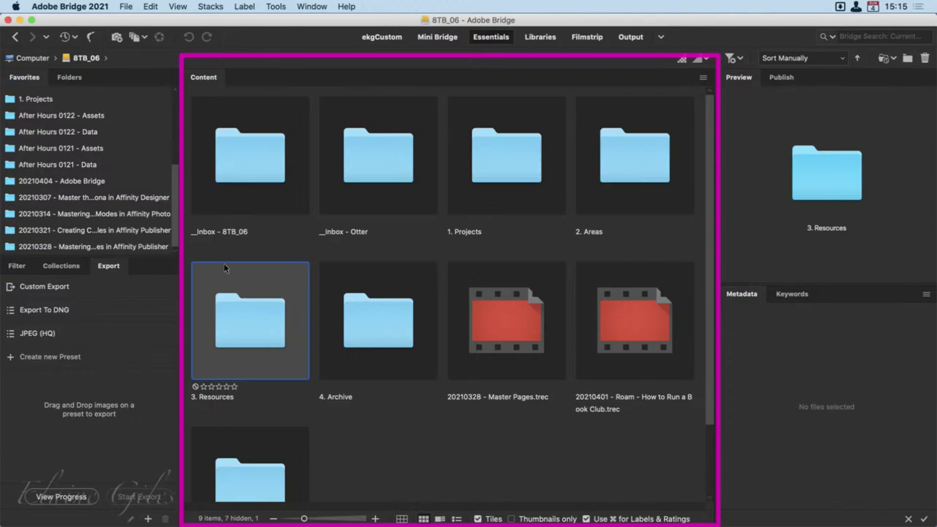
# Open the After Hours 0122 - Assets favorite and shrink thumbnails to a six-column grid.
pyautogui.click(79, 115)
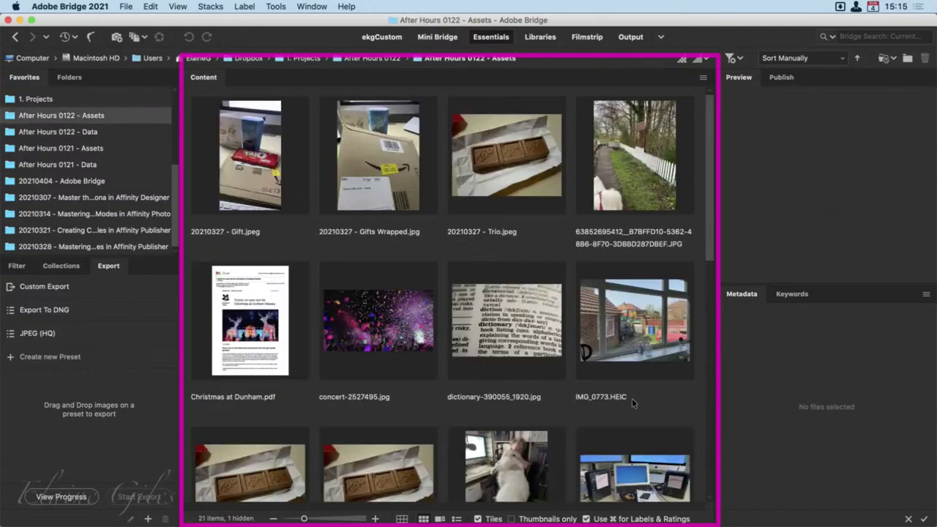
pyautogui.scroll(-5, 631, 398)
pyautogui.scroll(-3, 633, 403)
pyautogui.scroll(10, 633, 402)
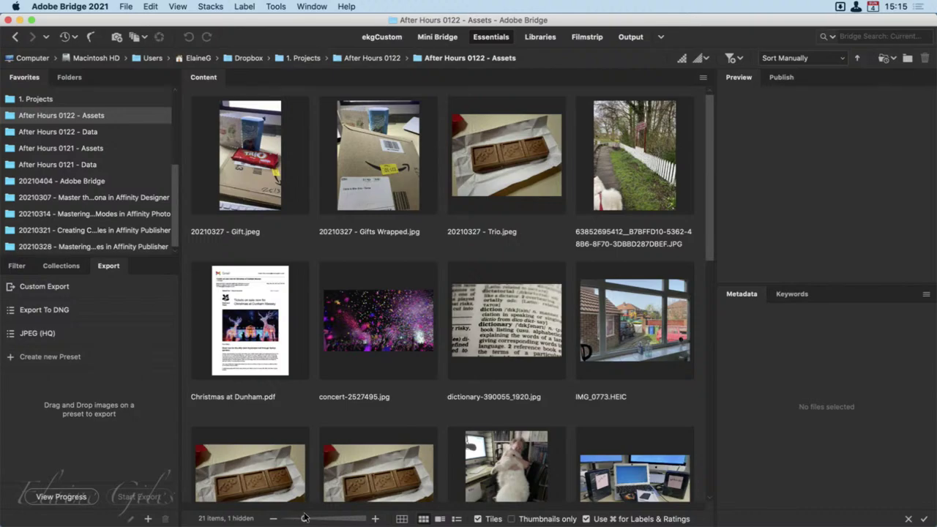
pyautogui.moveTo(304, 517)
pyautogui.mouseDown()
pyautogui.moveTo(319, 516)
pyautogui.moveTo(296, 517)
pyautogui.mouseUp()
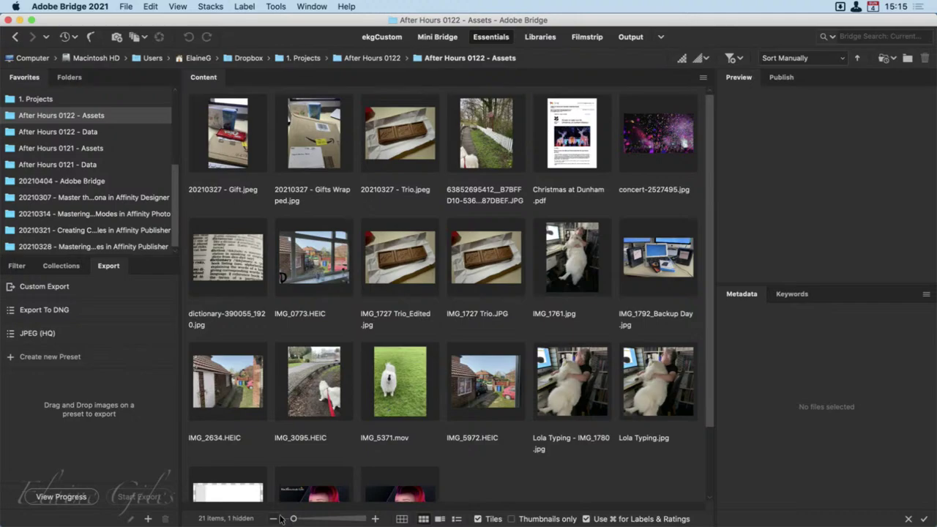
# Try thumbnail sizes from a single large photo down to a four-column grid.
pyautogui.click(364, 518)
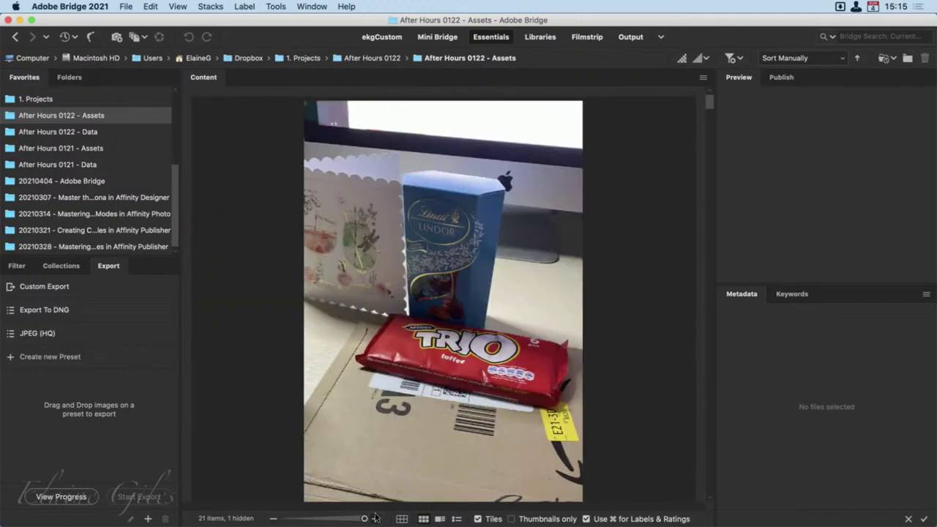
pyautogui.moveTo(364, 518); pyautogui.dragTo(317, 518)
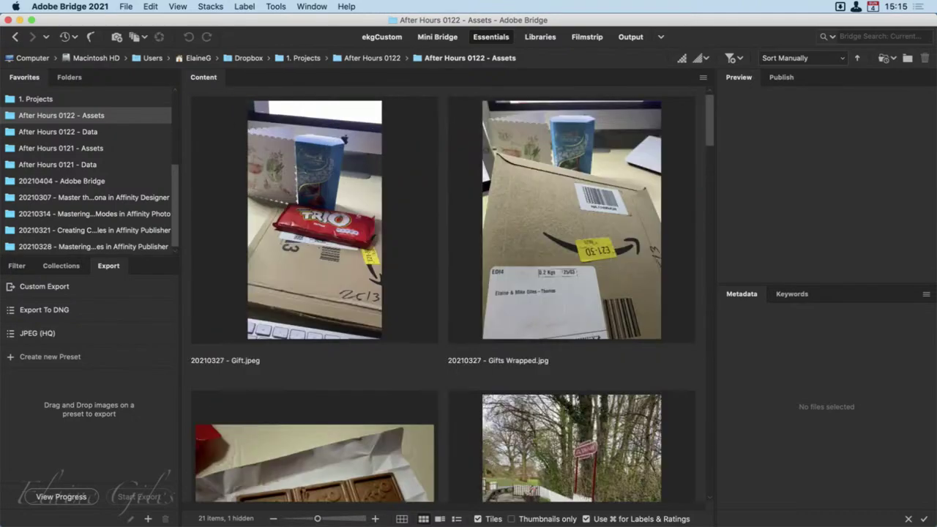
pyautogui.click(375, 518)
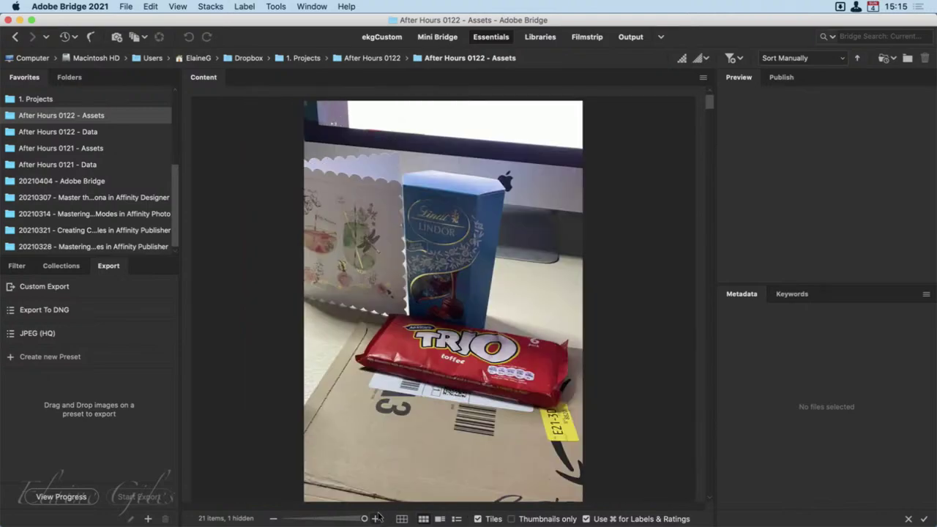
pyautogui.click(276, 517)
pyautogui.click(274, 517)
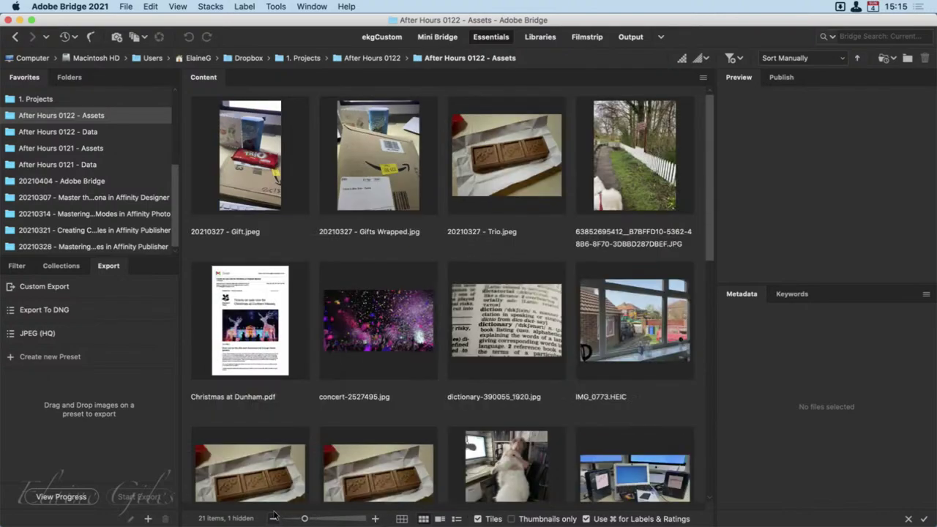
pyautogui.click(401, 518)
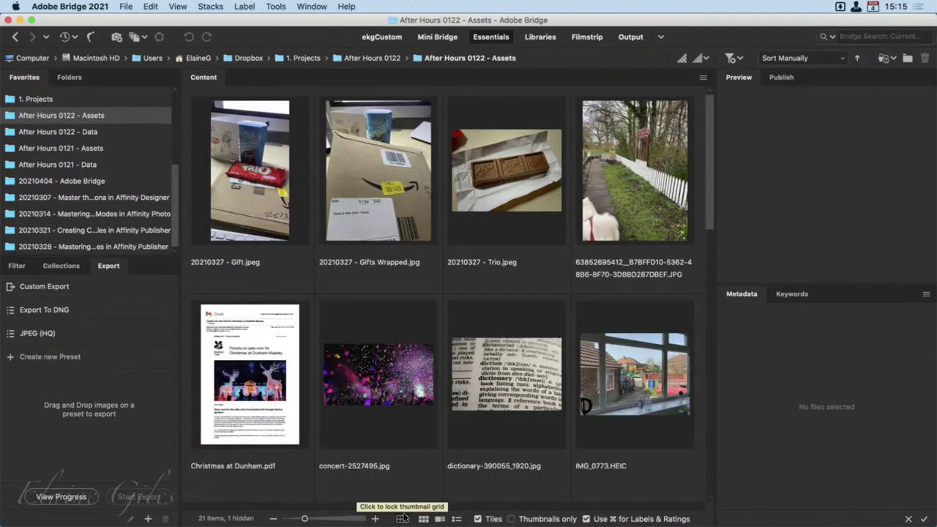
pyautogui.scroll(-5, 391, 455)
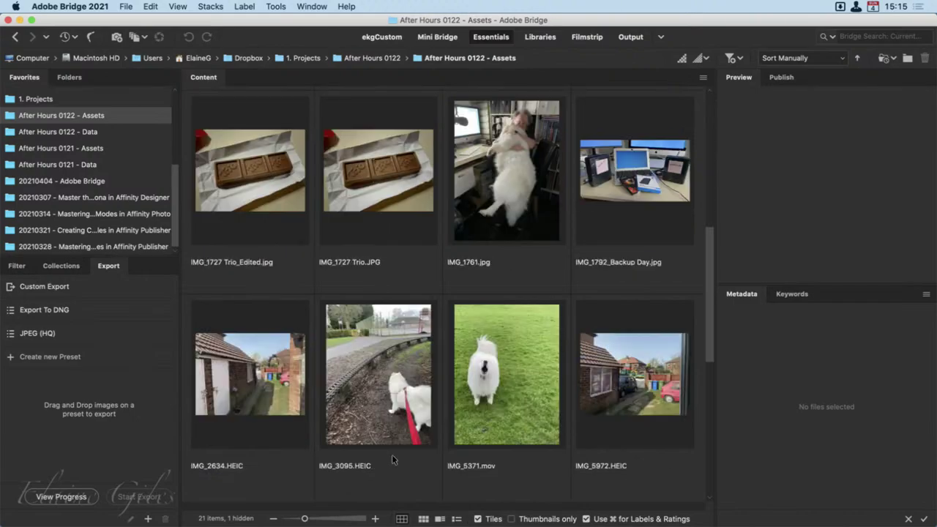
pyautogui.scroll(5, 391, 454)
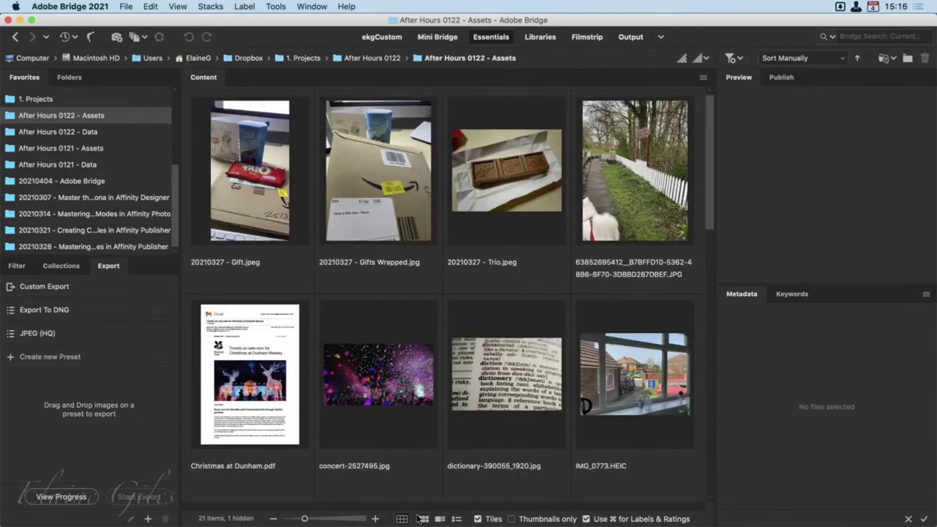
# Show the Assets files as a details list with dates, size and dimensions.
pyautogui.click(439, 518)
pyautogui.click(423, 518)
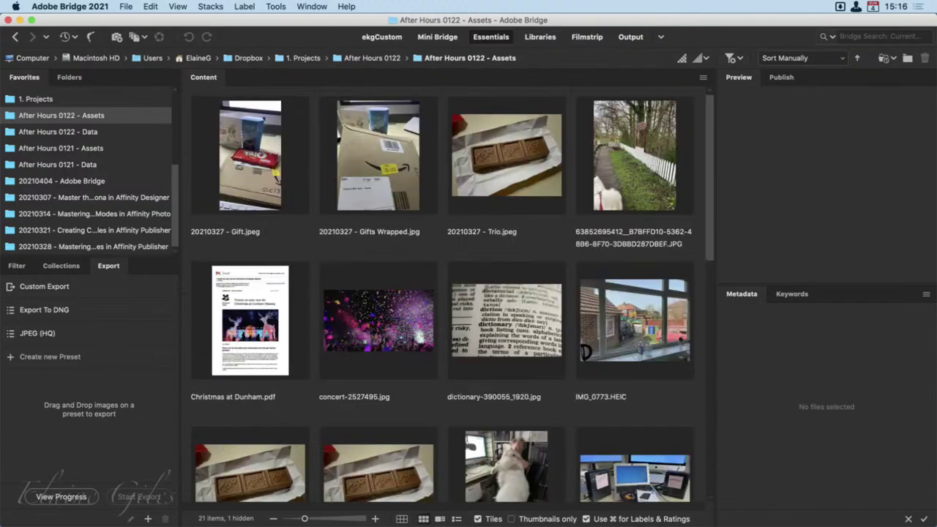
pyautogui.click(439, 518)
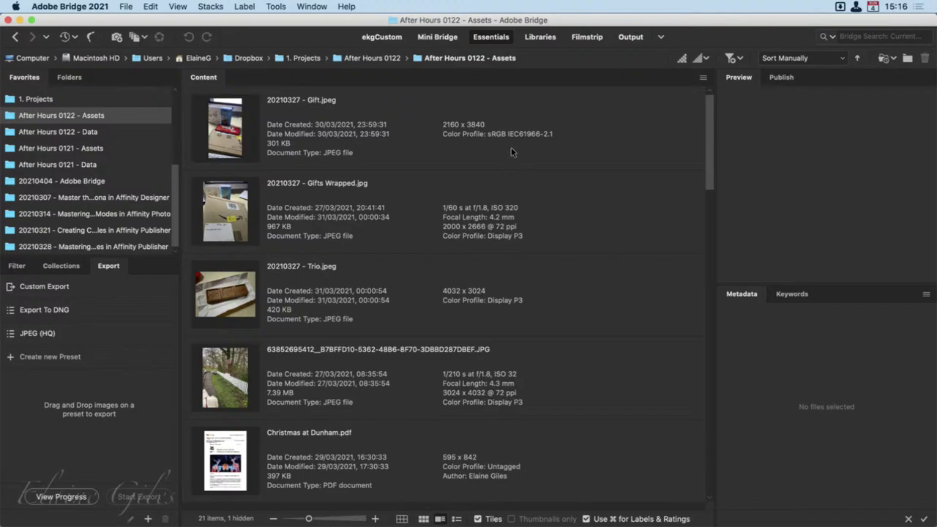
# Select 20210327 - Gift.jpeg and scroll through its metadata to File Properties.
pyautogui.click(246, 133)
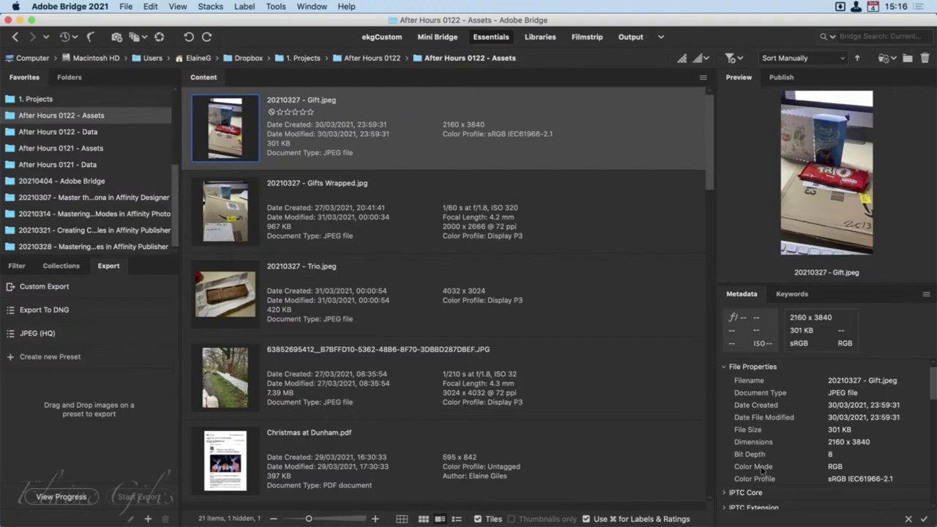
pyautogui.scroll(-10, 761, 479)
pyautogui.scroll(-4, 761, 480)
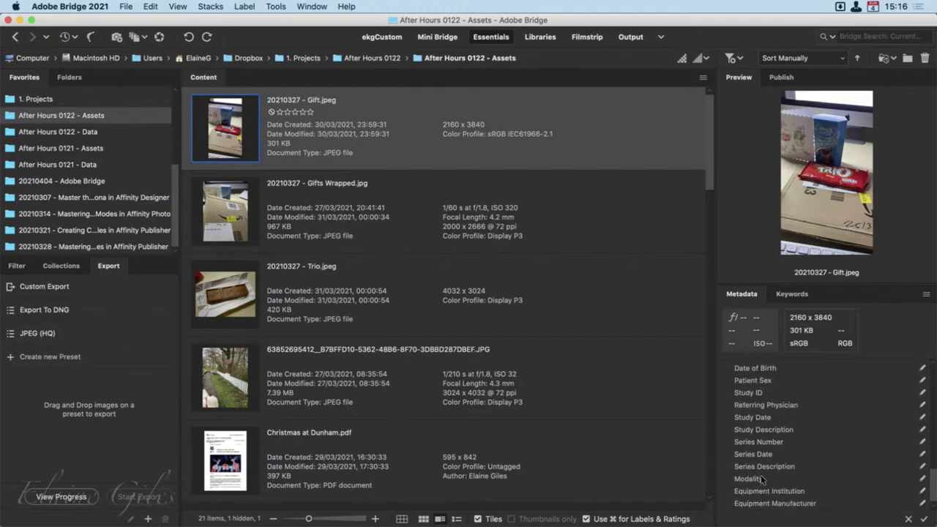
pyautogui.scroll(14, 760, 476)
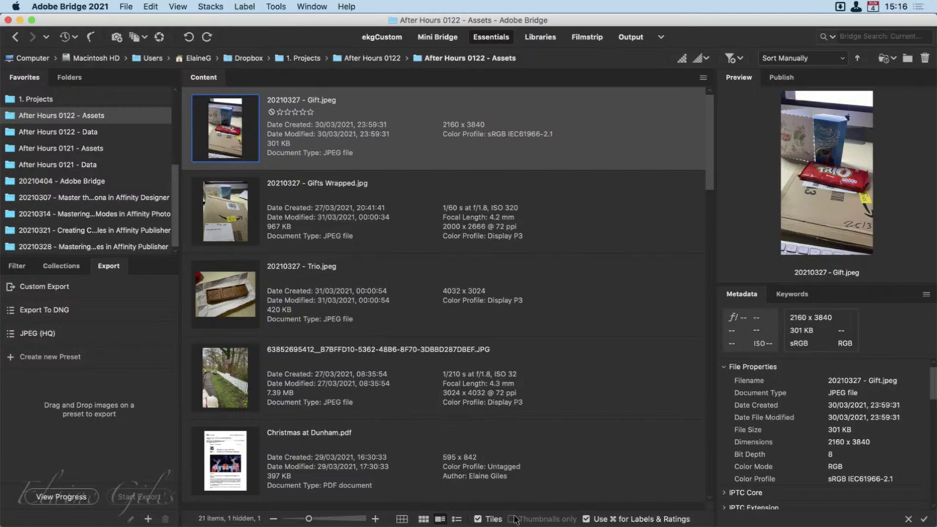
# Return to thumbnail view, toggling Thumbnails only on and back off so names show.
pyautogui.click(423, 518)
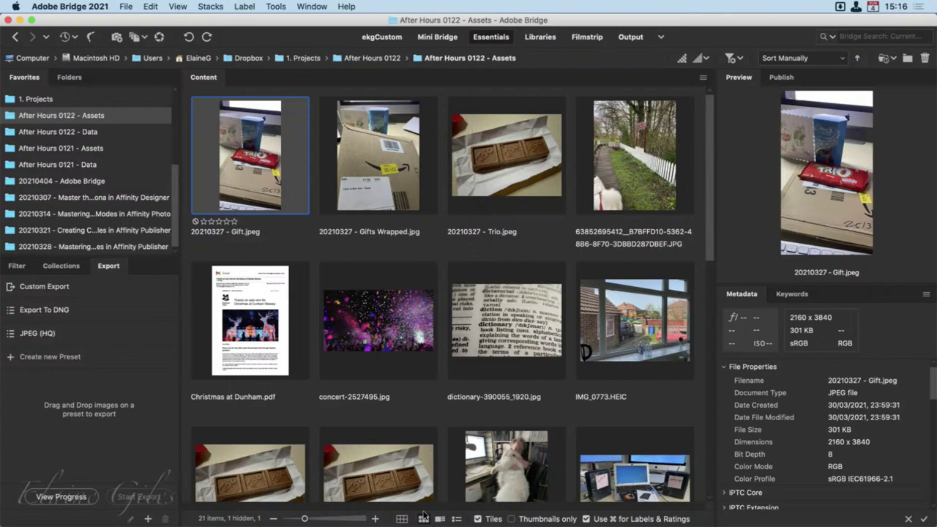
pyautogui.click(513, 518)
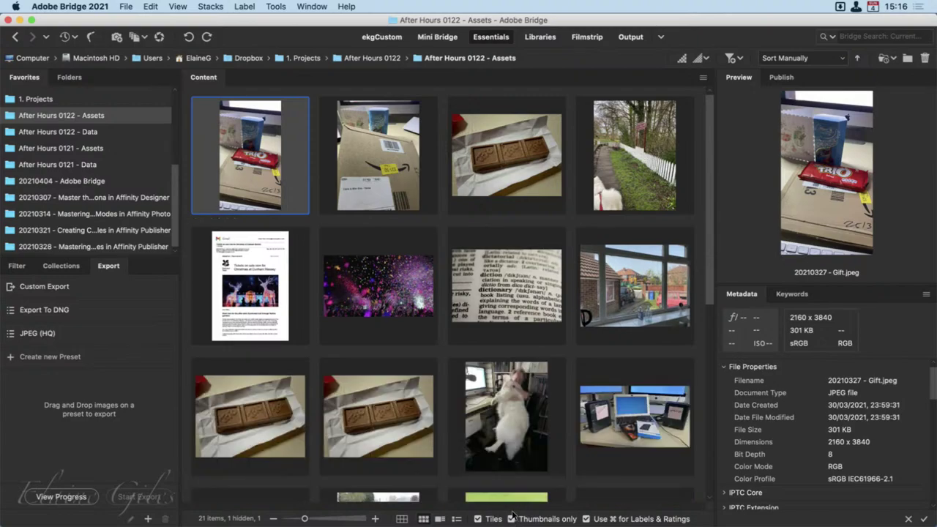
pyautogui.click(513, 518)
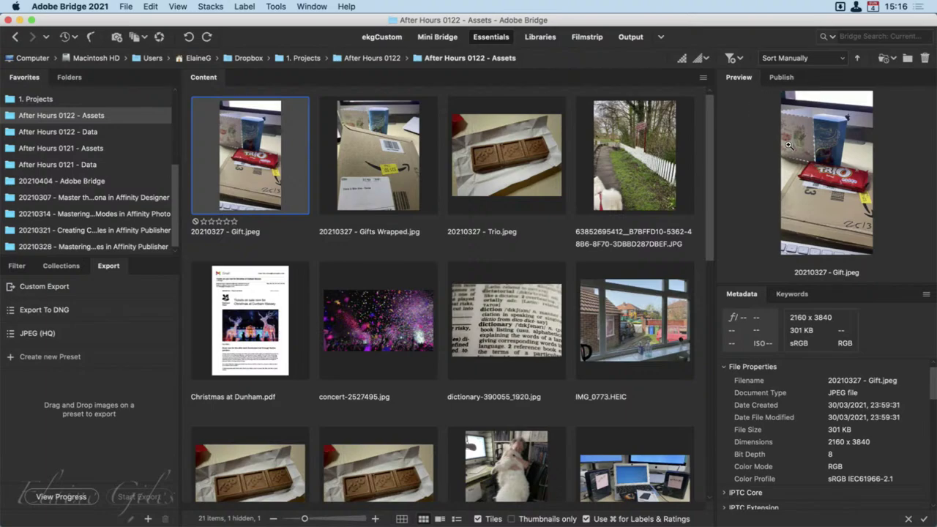
# Browse from the Gifts Wrapped photo to concert-2527495.jpg and resize its preview beside a three-column grid.
pyautogui.click(357, 196)
pyautogui.click(512, 183)
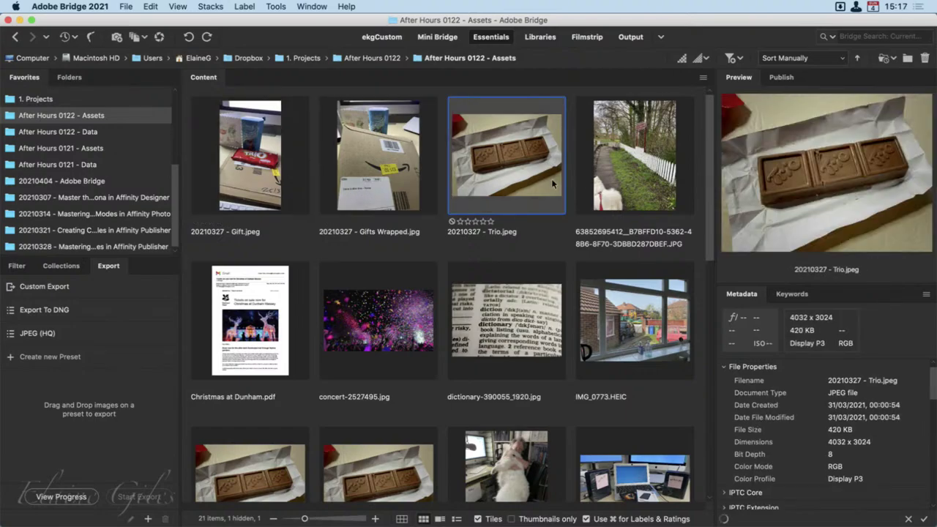
pyautogui.click(636, 177)
pyautogui.press('Right')
pyautogui.click(391, 320)
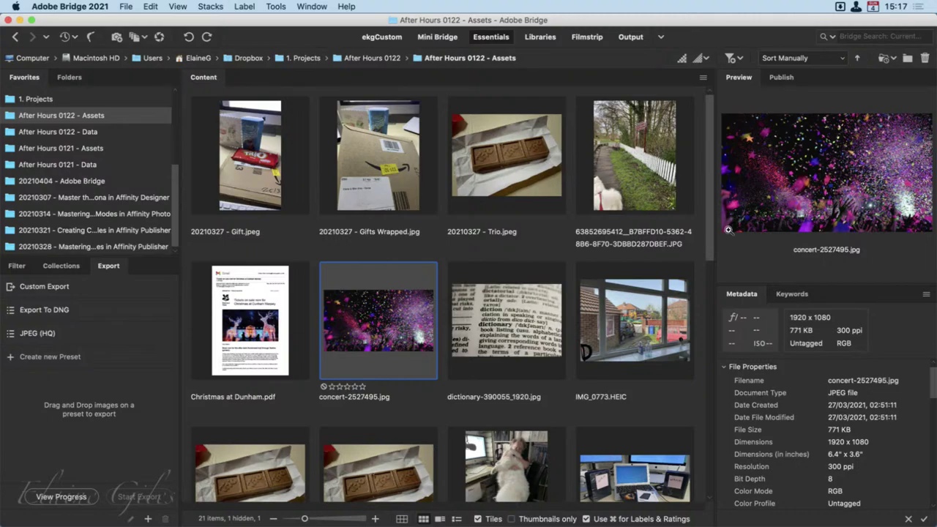
pyautogui.moveTo(717, 235); pyautogui.dragTo(322, 281)
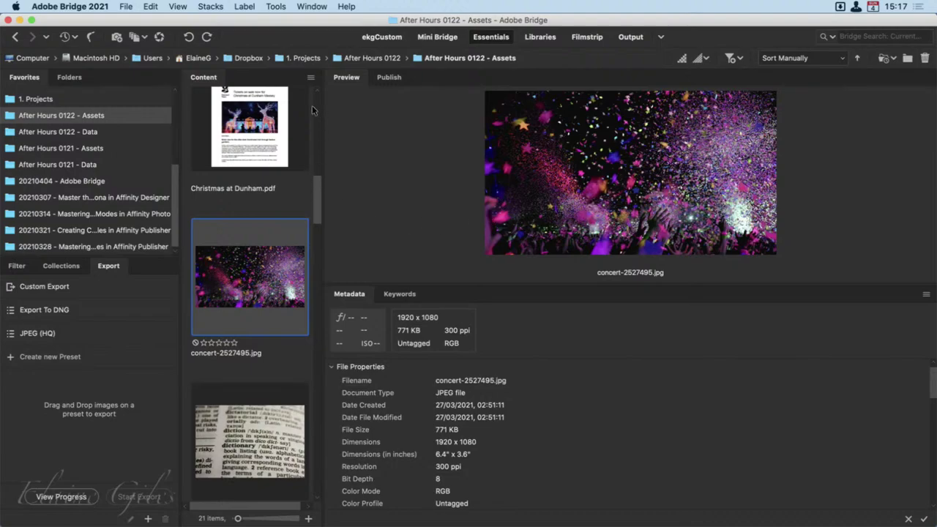
pyautogui.moveTo(324, 118); pyautogui.dragTo(661, 149)
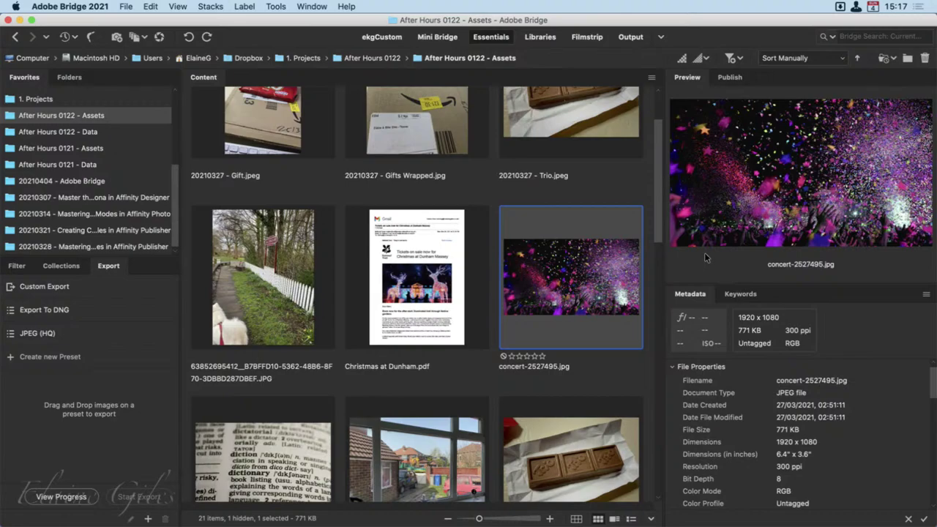
pyautogui.click(732, 77)
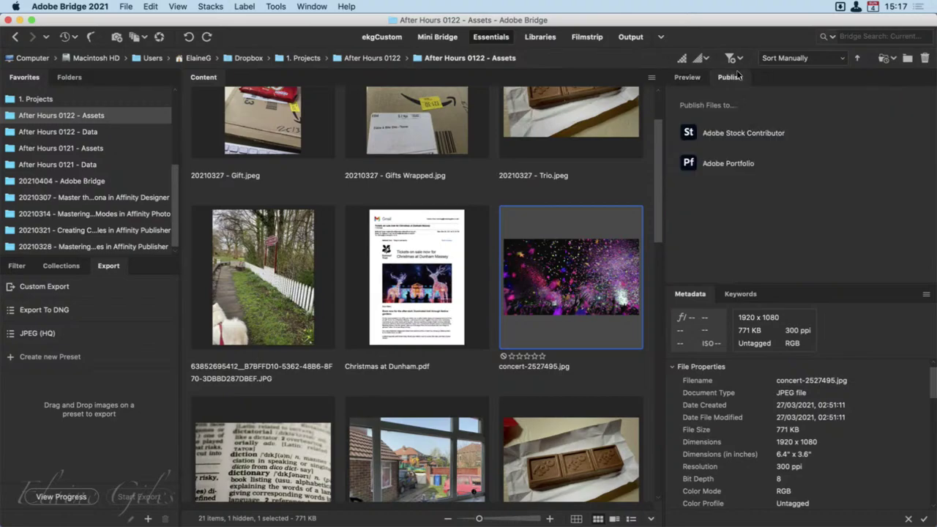
pyautogui.click(693, 77)
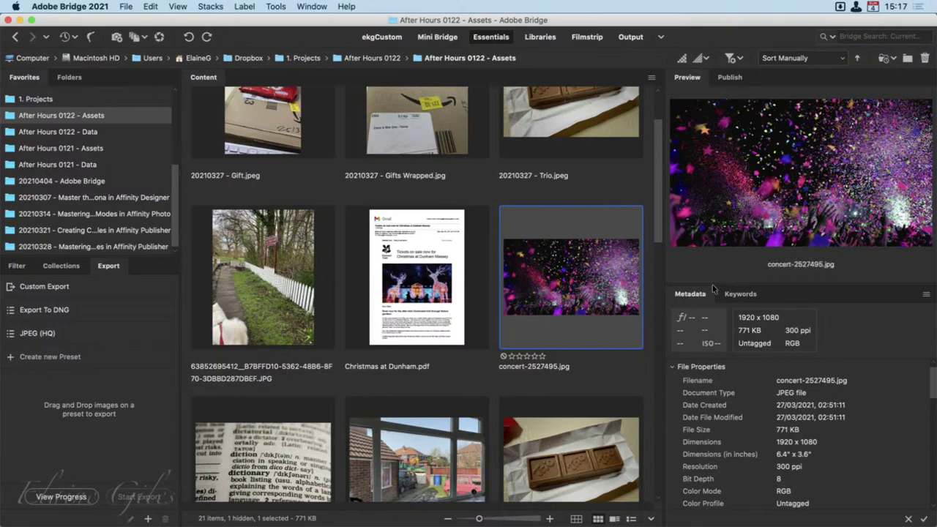
pyautogui.click(753, 290)
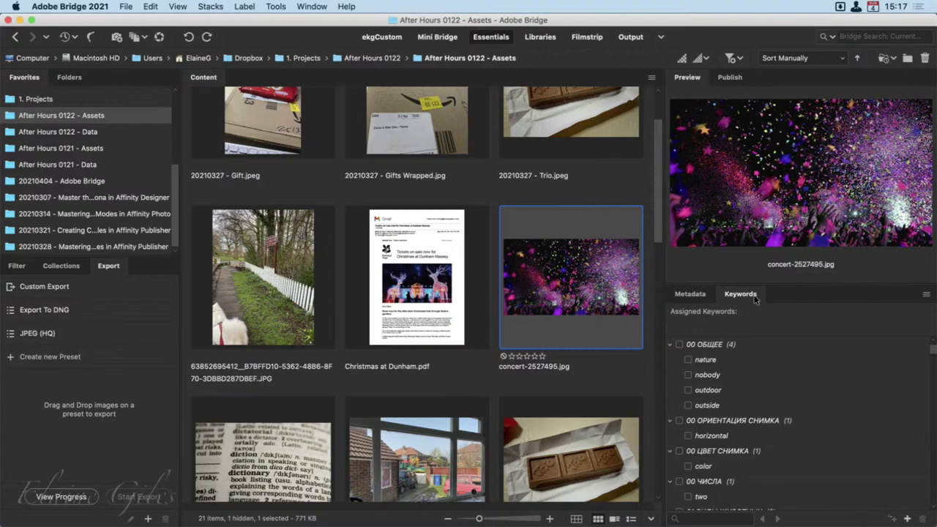
pyautogui.click(697, 290)
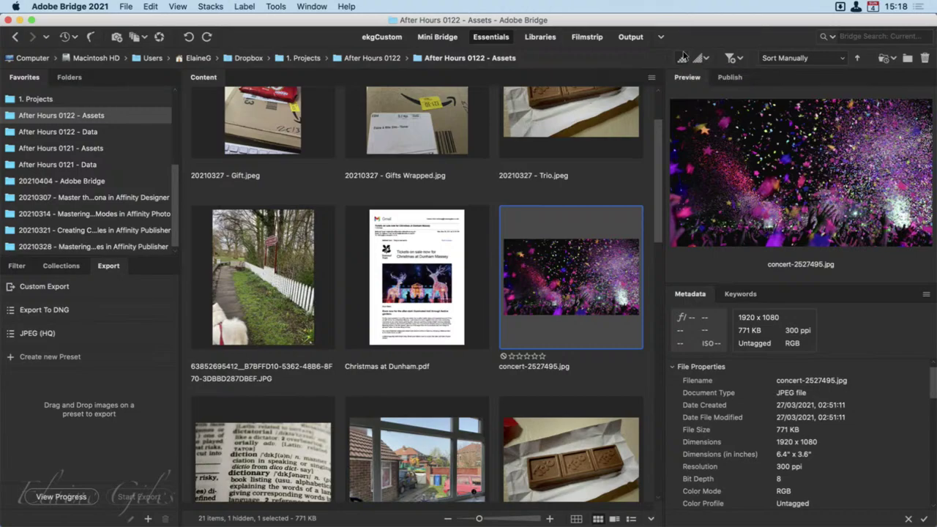
# Look through the Preview Quality and Filter toolbar options, leaving both unchanged.
pyautogui.click(704, 58)
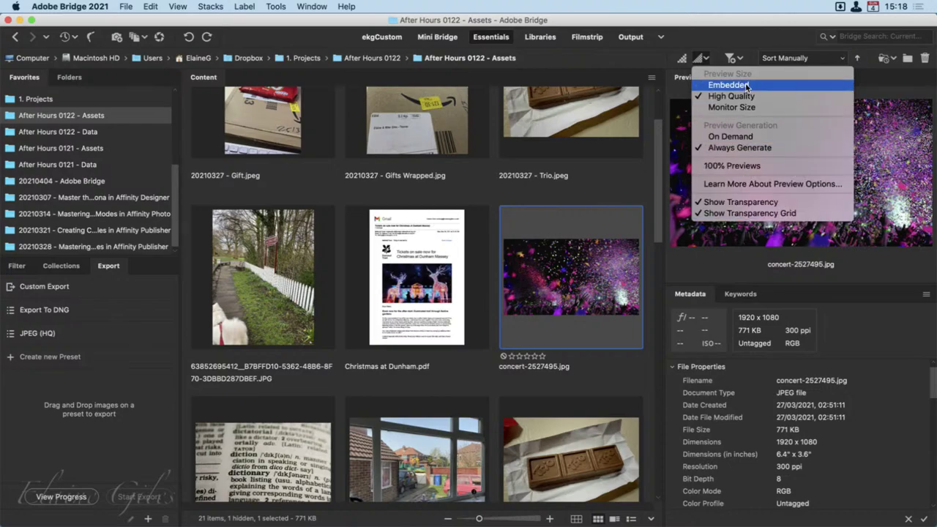
pyautogui.click(748, 24)
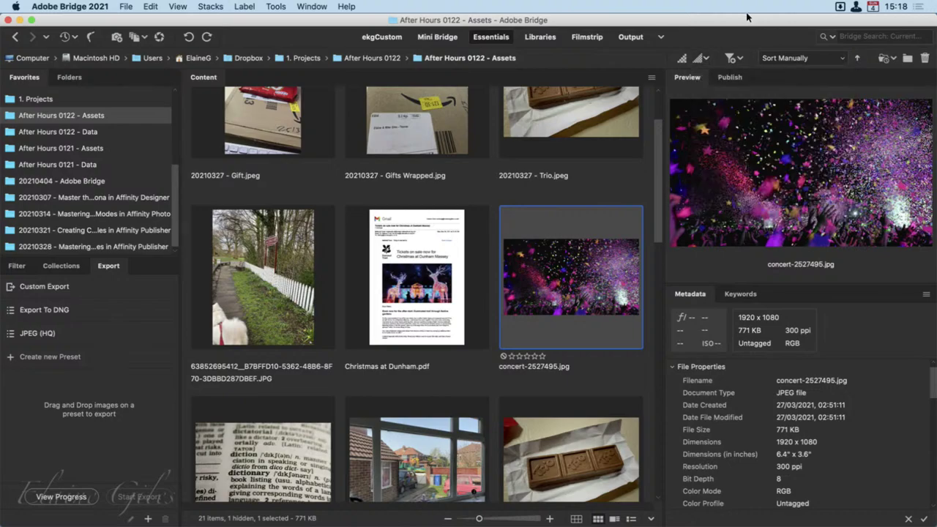
pyautogui.click(735, 59)
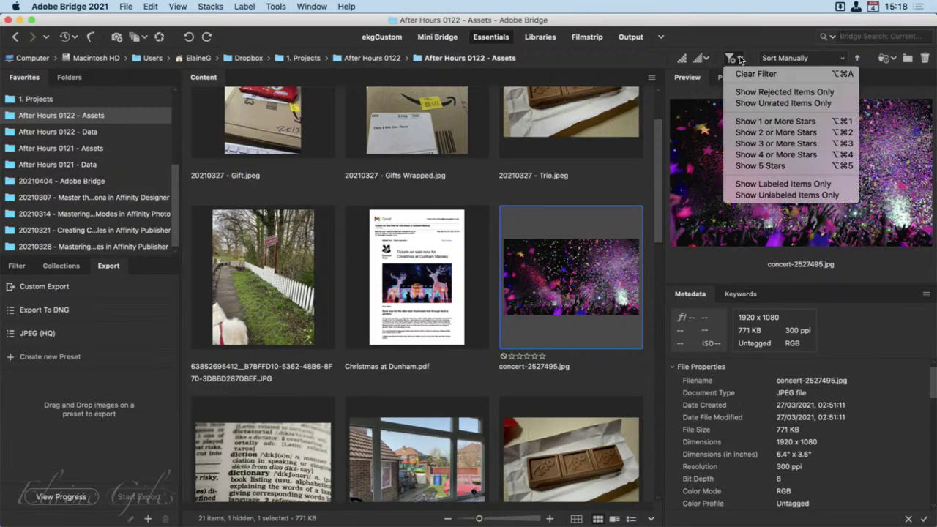
pyautogui.click(744, 40)
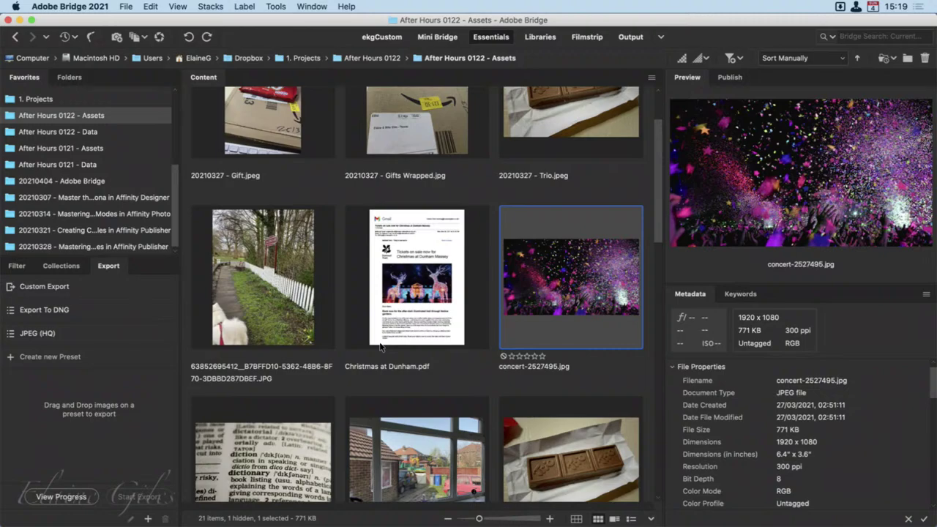
# Check the Sort options without changing them and list the six saved collections.
pyautogui.click(843, 58)
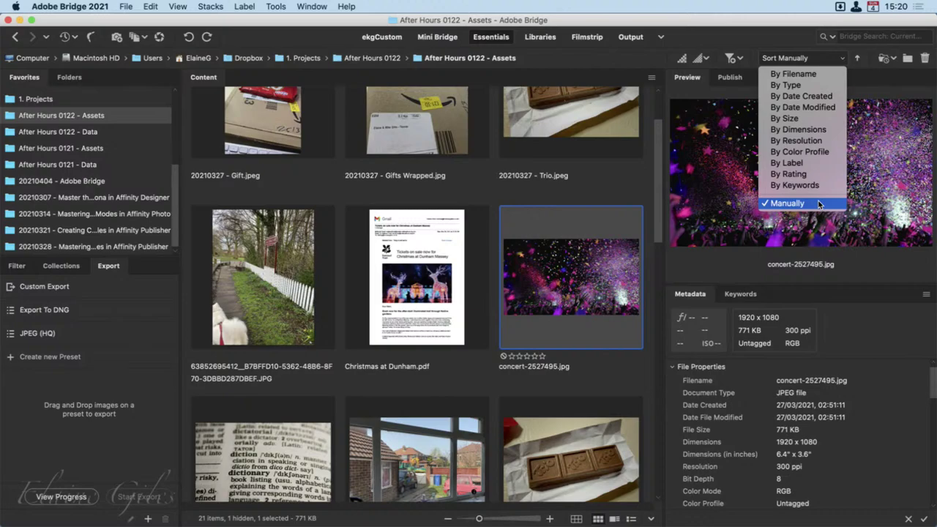
pyautogui.click(66, 265)
pyautogui.click(65, 264)
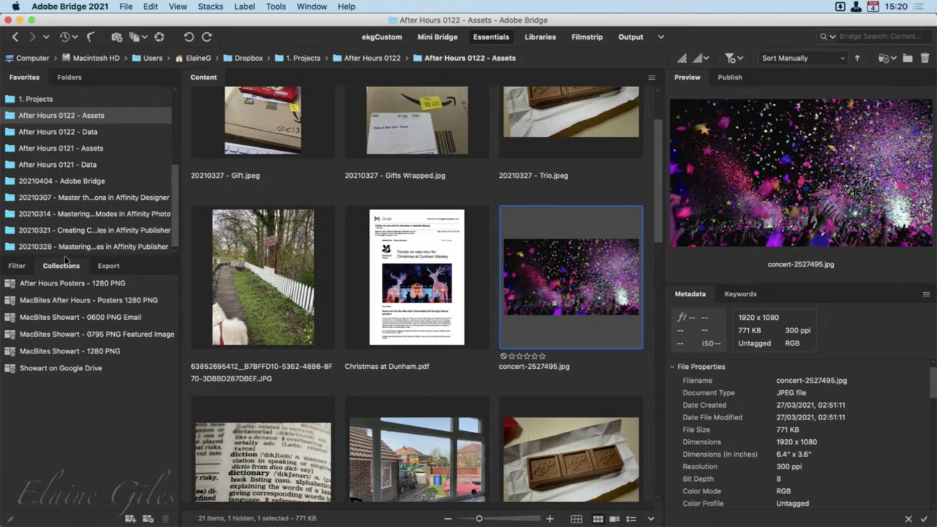
# Browse the After Hours 0122 - Assets folder's 21 items with the Filter panel showing file types.
pyautogui.click(87, 301)
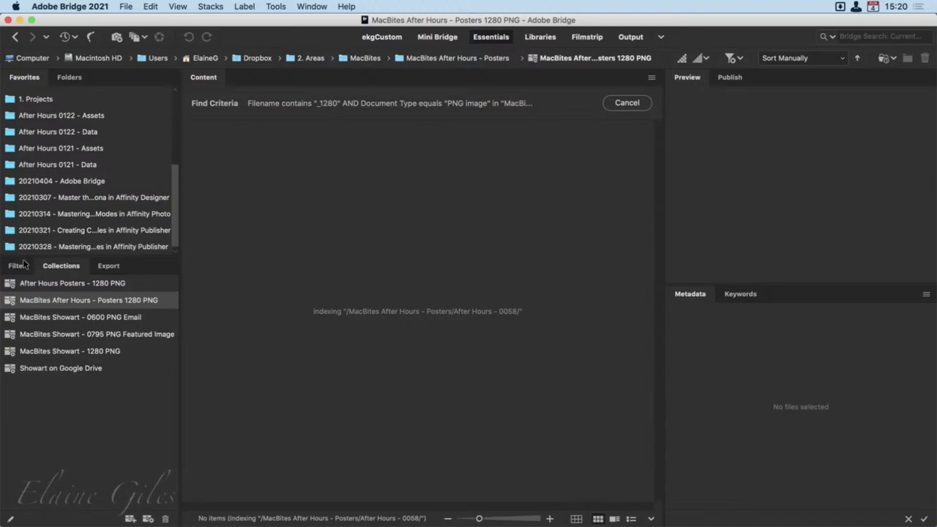
pyautogui.click(17, 265)
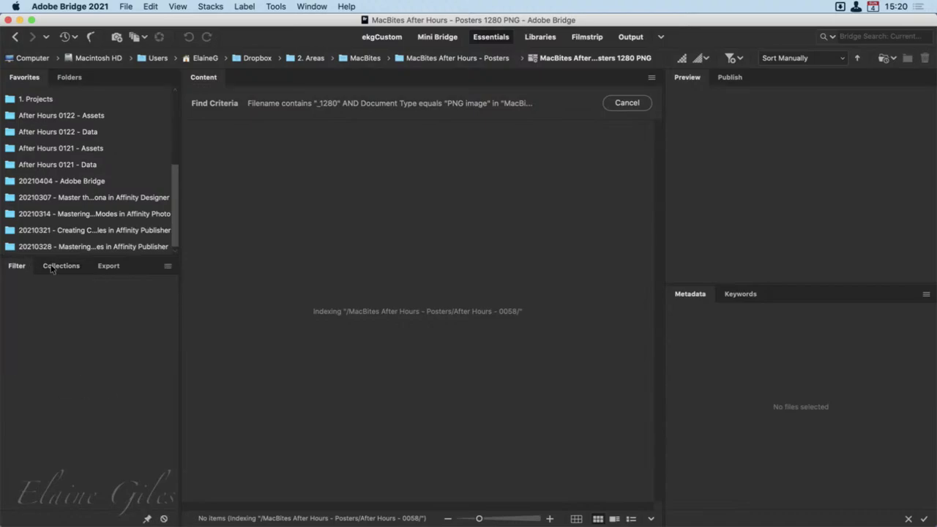
pyautogui.click(97, 115)
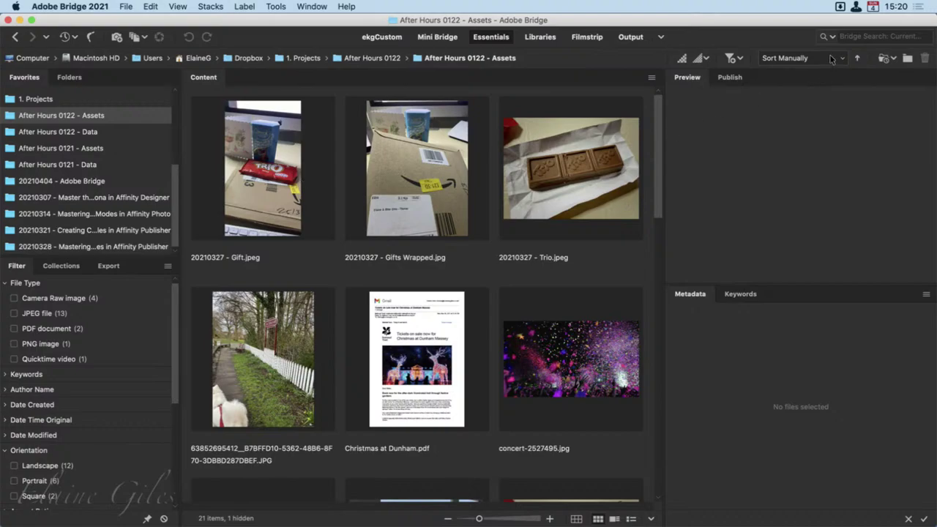
pyautogui.click(893, 58)
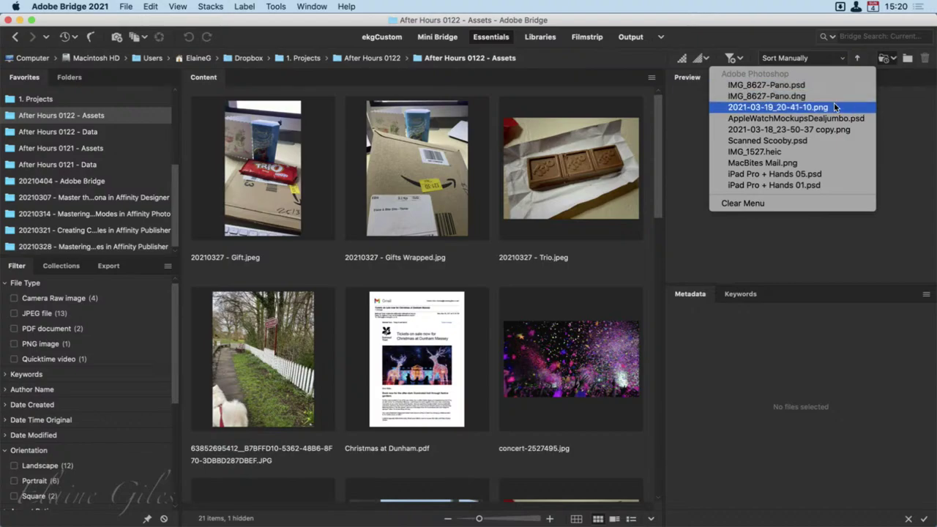
pyautogui.click(815, 62)
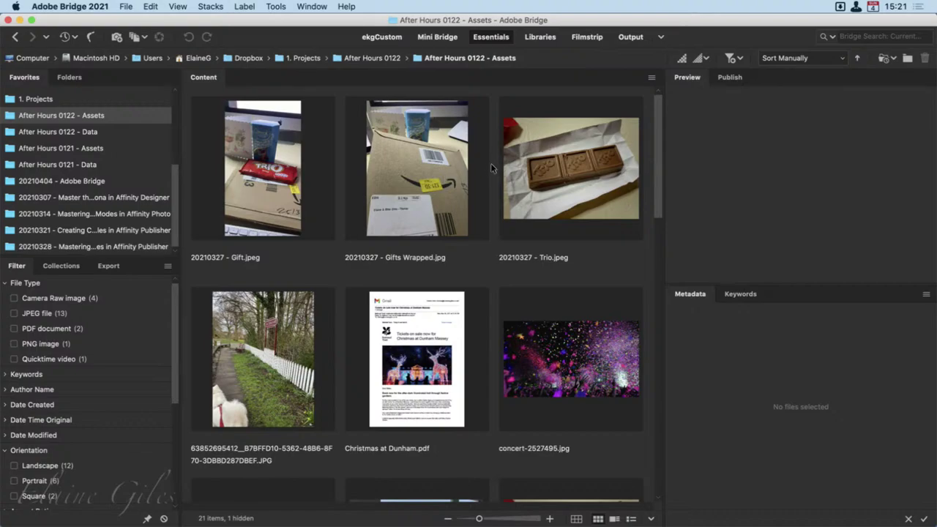
# Switch to the ekgCustom workspace and check its Export, Folders and Favorites panels.
pyautogui.click(379, 37)
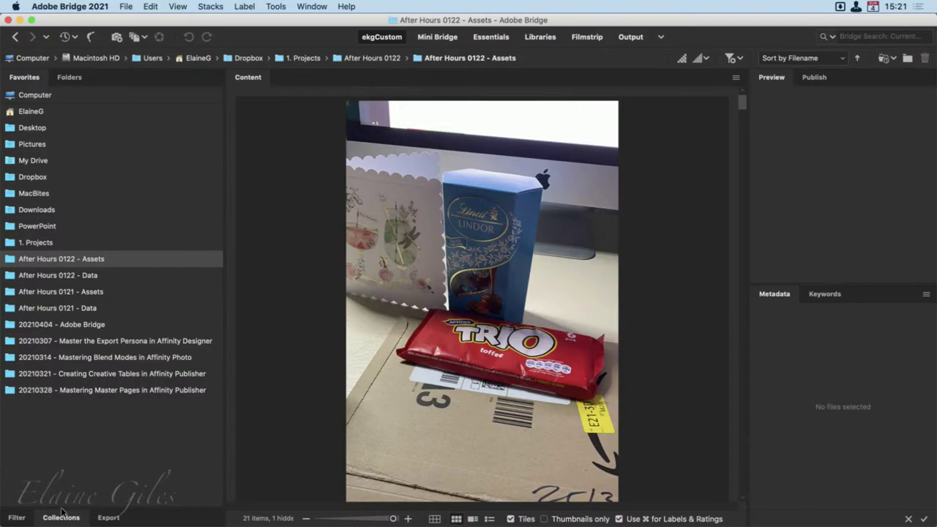
pyautogui.click(107, 516)
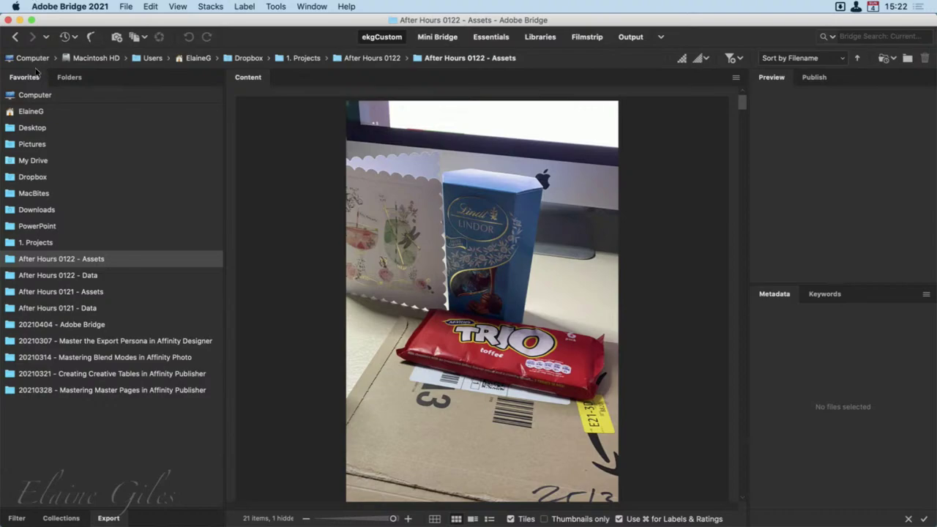
pyautogui.click(69, 76)
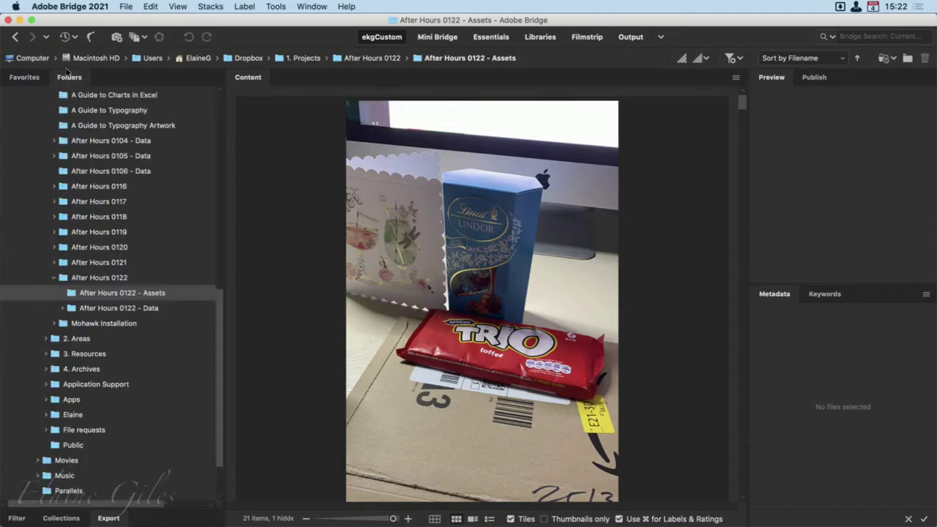
pyautogui.click(27, 73)
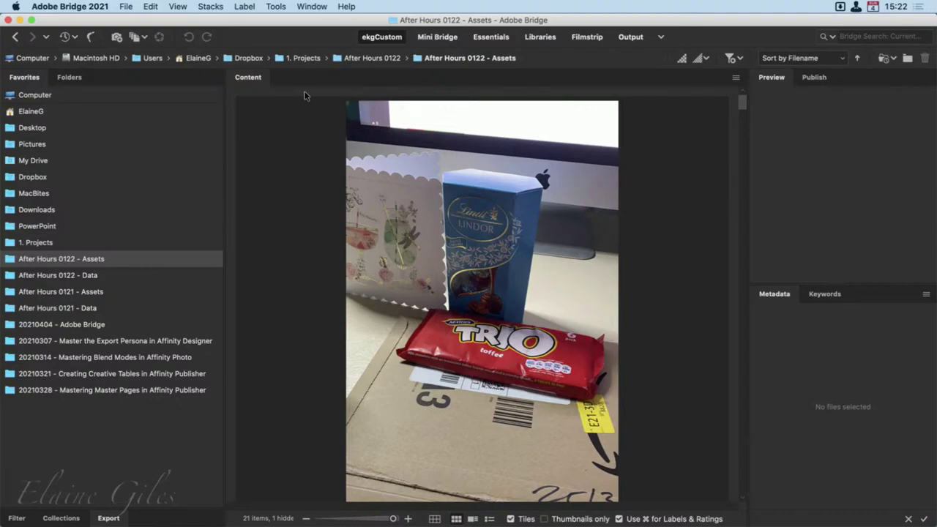
# Cycle through Essentials and ekgCustom to the Libraries workspace with a details-view file list.
pyautogui.click(108, 516)
pyautogui.click(490, 36)
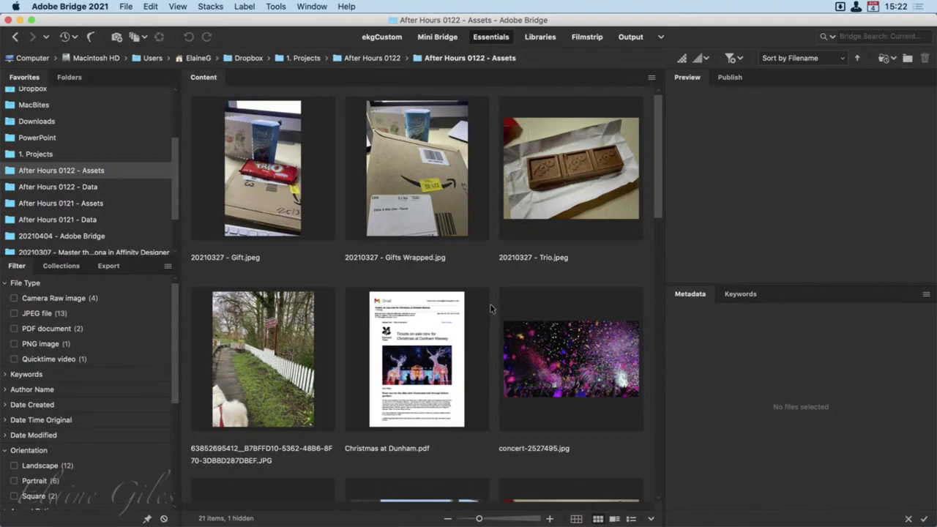
pyautogui.click(376, 36)
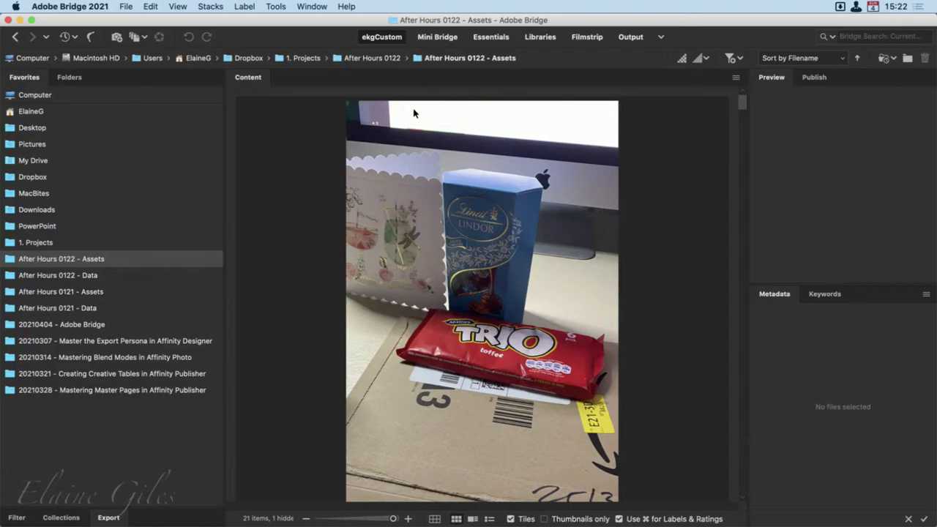
pyautogui.click(539, 36)
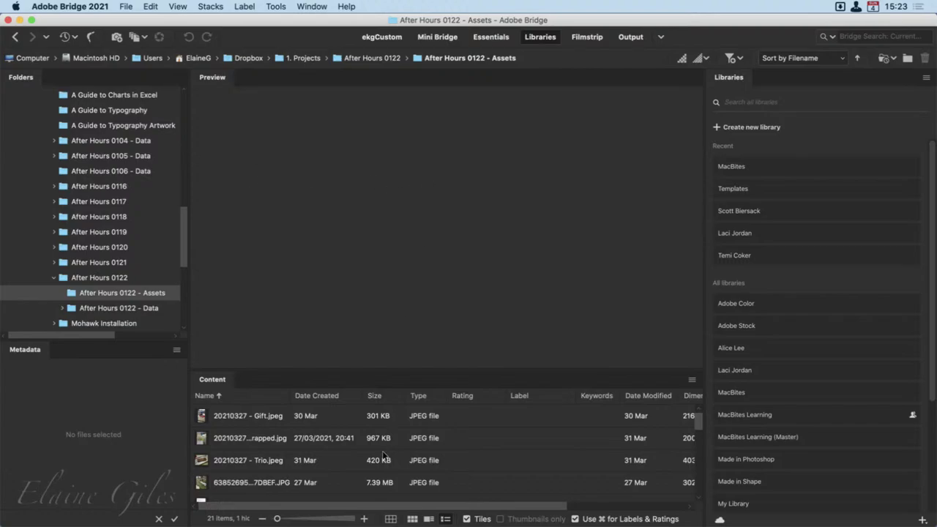
# Preview 20210327 - Gift.jpeg to show its 2160 x 3840, 301 KB properties.
pyautogui.click(251, 423)
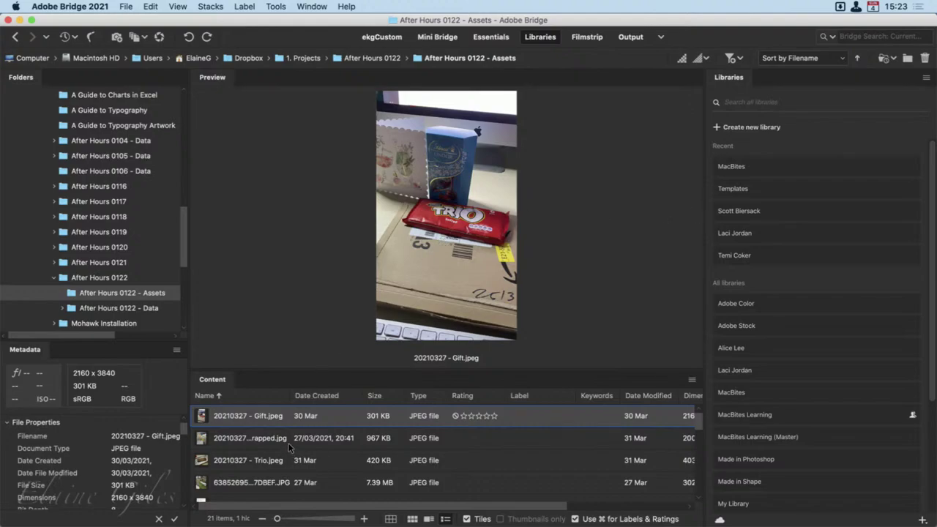
pyautogui.moveTo(452, 505); pyautogui.dragTo(392, 500)
# Switch to Filmstrip and collapse then re-expand the Export and Collections panel groups.
pyautogui.click(588, 36)
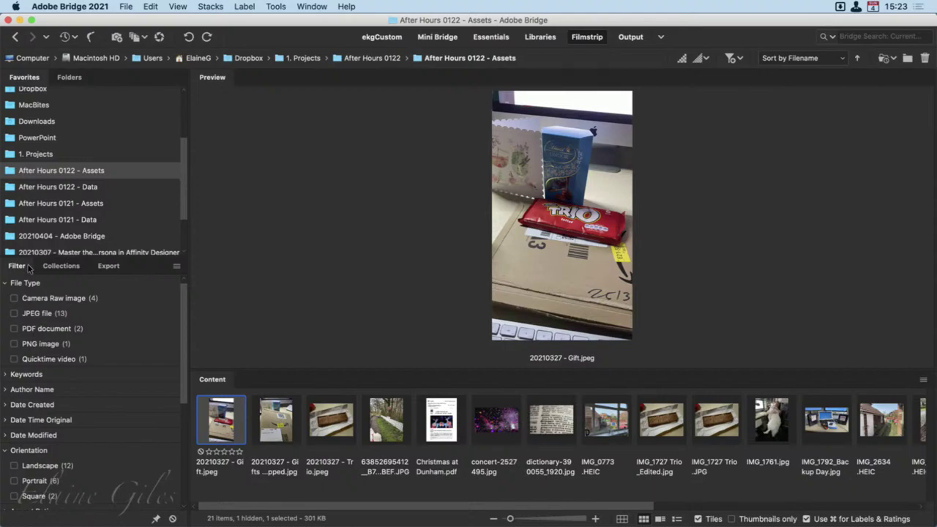
pyautogui.click(108, 266)
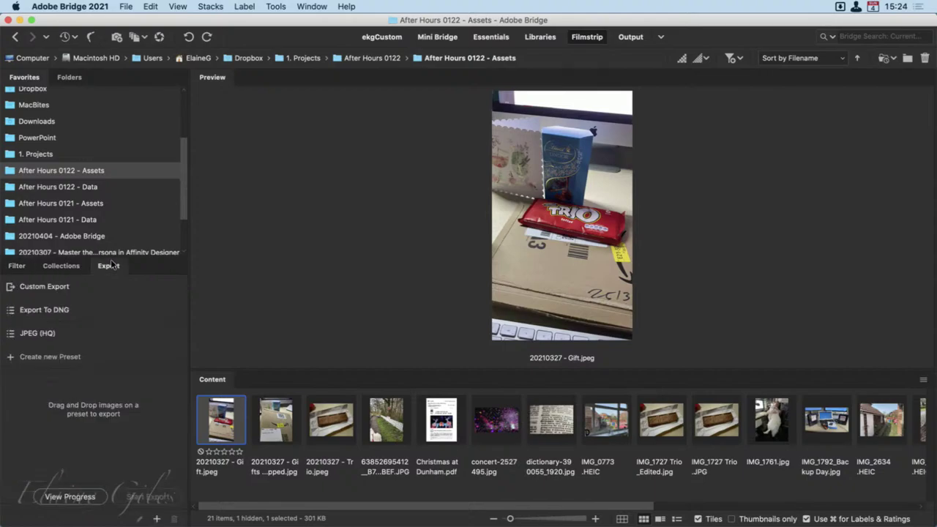
pyautogui.doubleClick(110, 262)
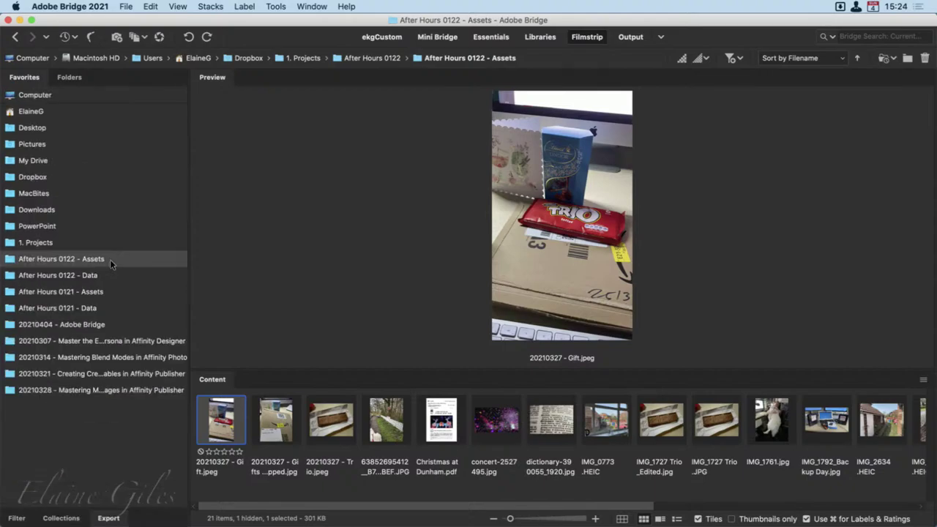
pyautogui.doubleClick(107, 516)
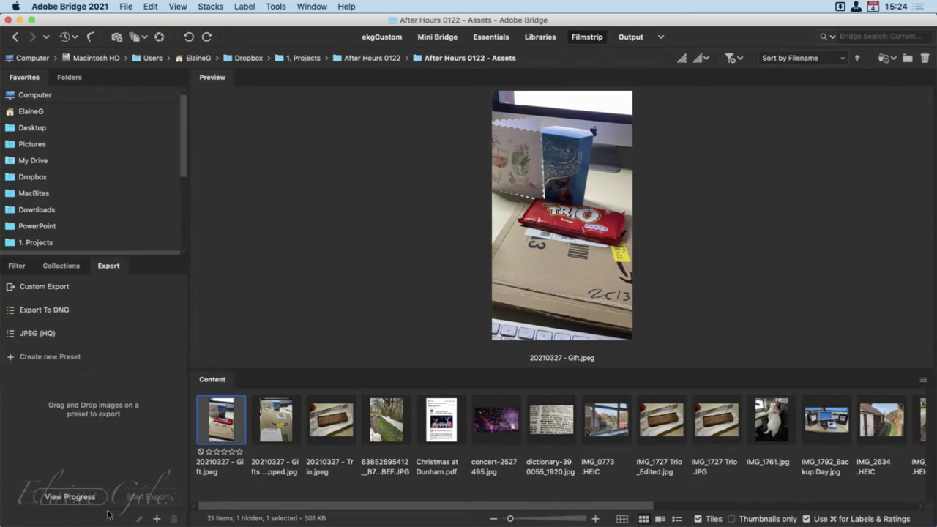
pyautogui.click(64, 266)
pyautogui.doubleClick(64, 265)
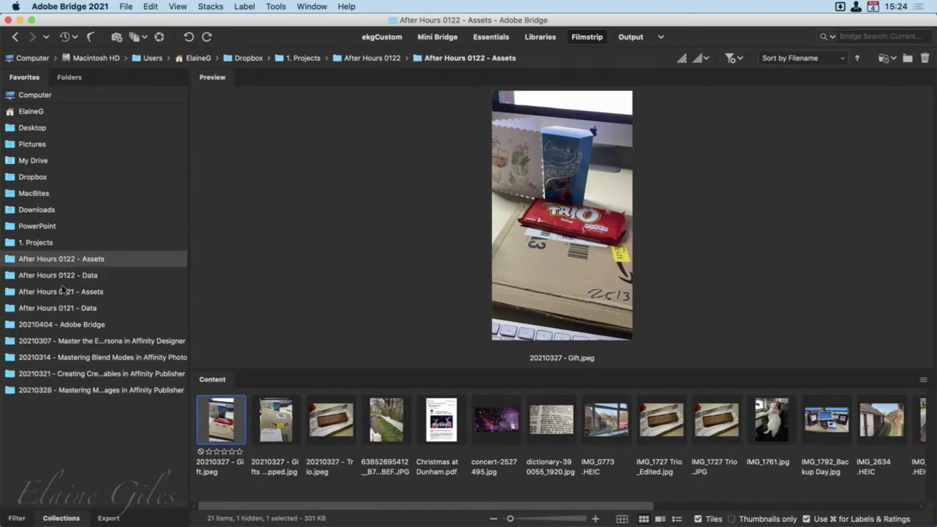
pyautogui.doubleClick(70, 518)
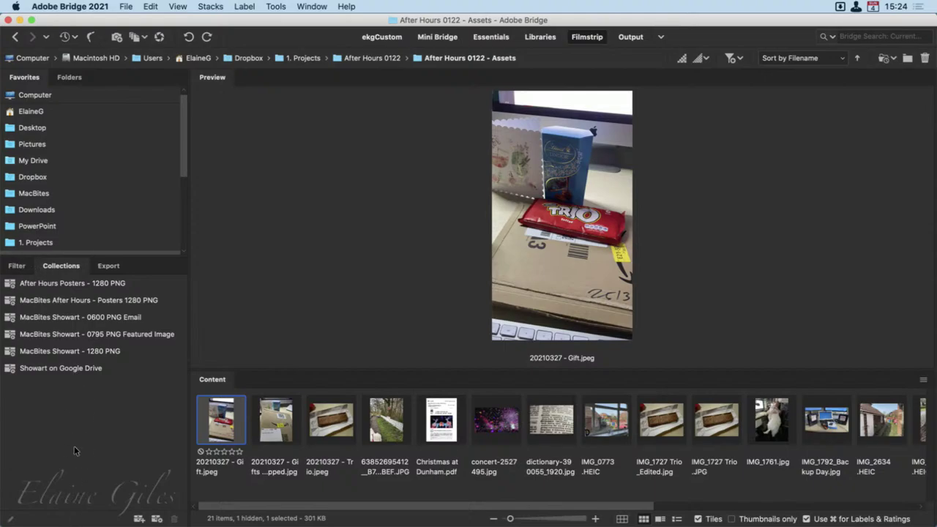
# Collapse and re-expand the Favorites and Filter panels, then switch to the Output workspace.
pyautogui.doubleClick(25, 76)
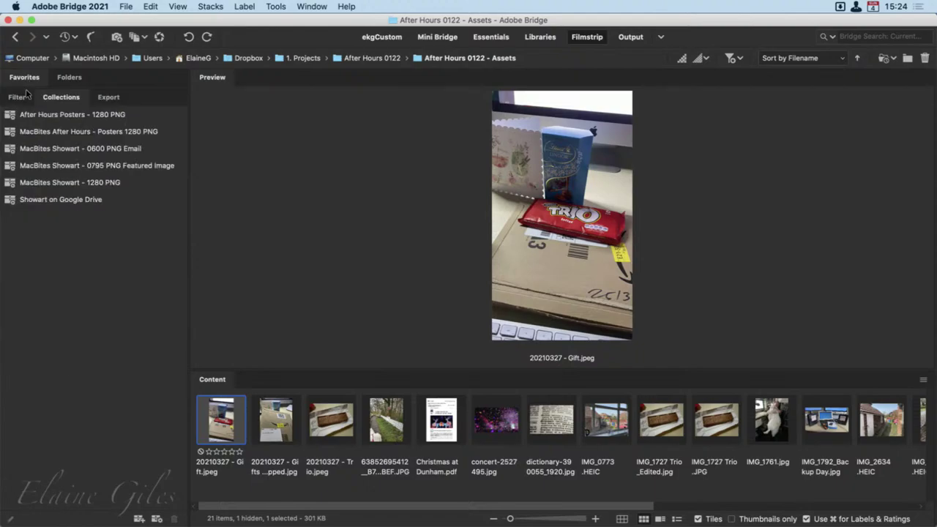
pyautogui.click(21, 92)
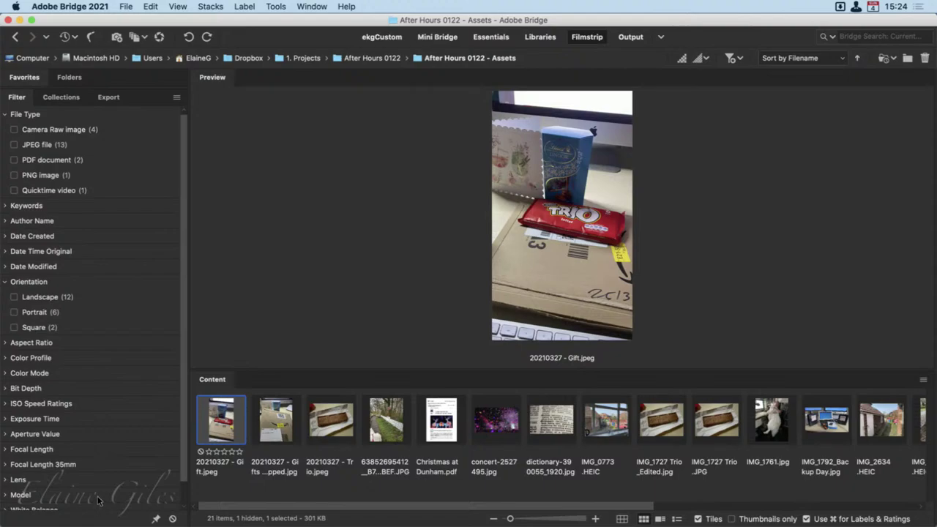
pyautogui.click(28, 75)
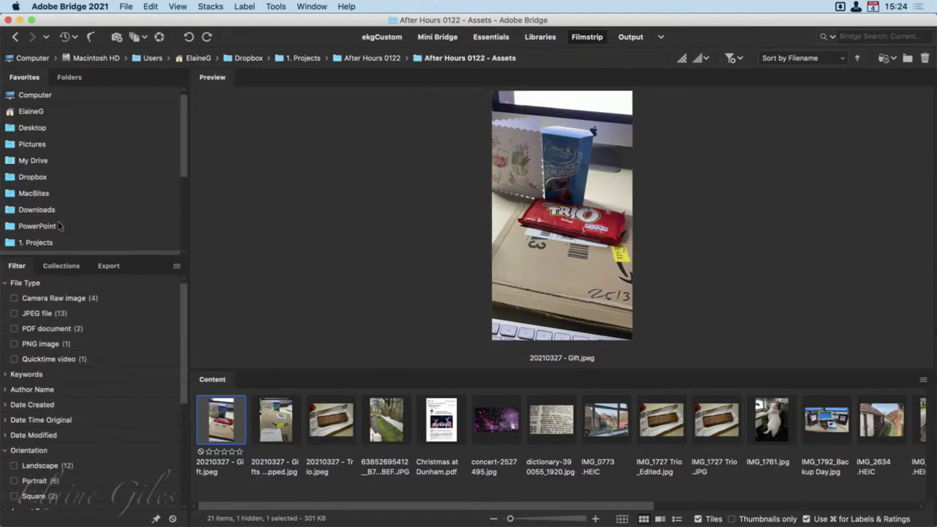
pyautogui.doubleClick(21, 264)
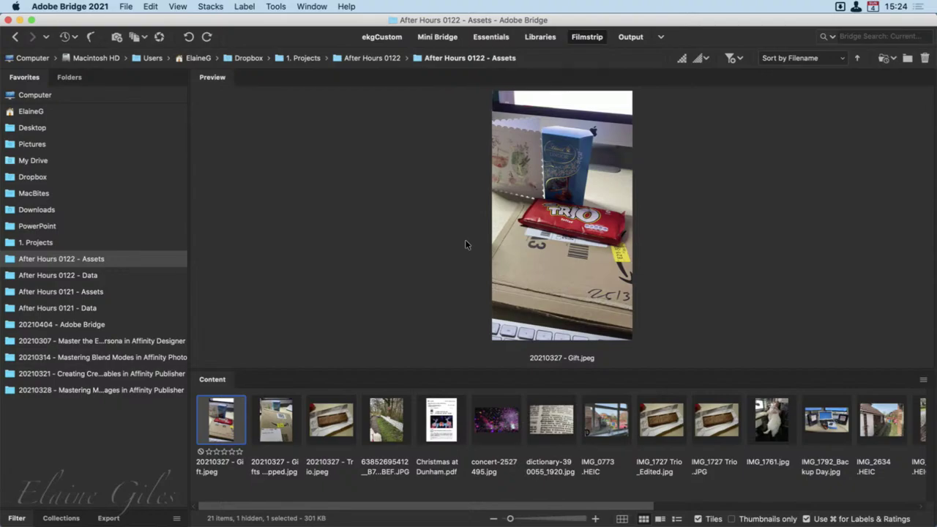
pyautogui.doubleClick(18, 514)
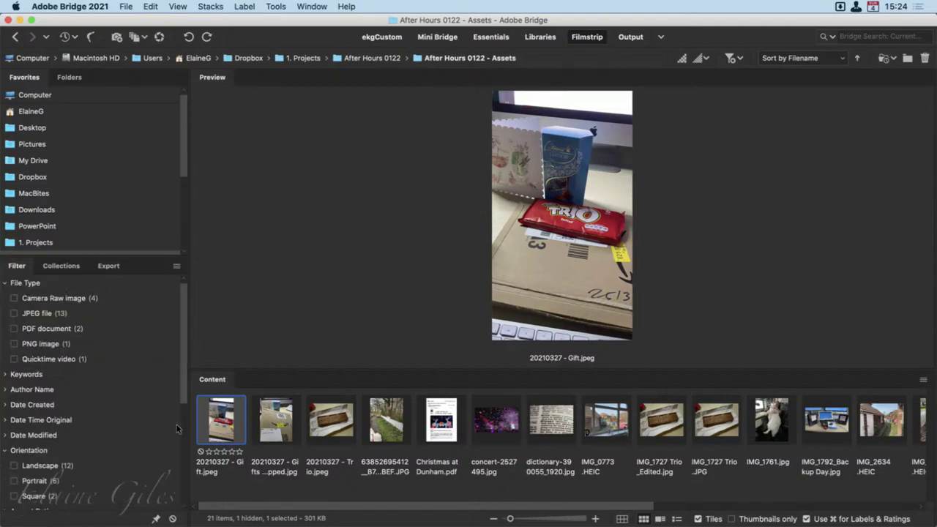
pyautogui.click(636, 37)
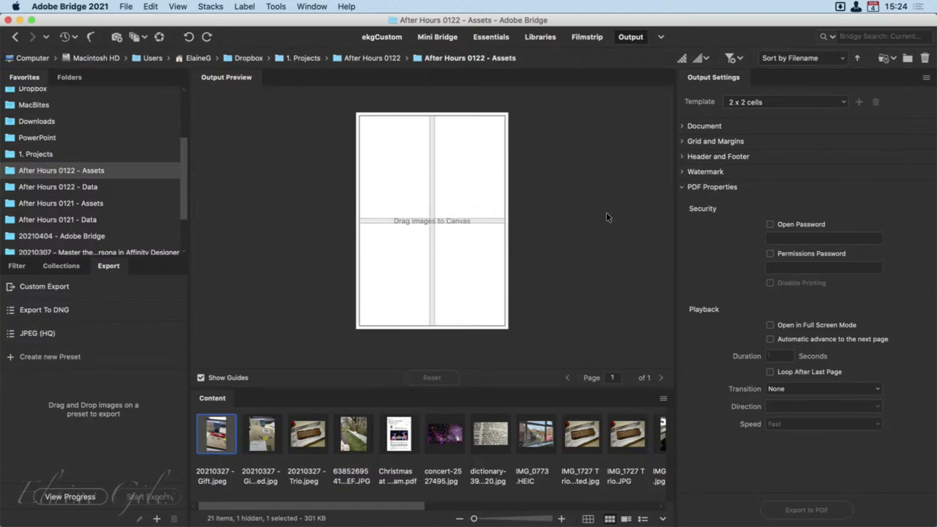
# Switch to the Metadata workspace and toggle between its Filter and Metadata panels.
pyautogui.click(661, 36)
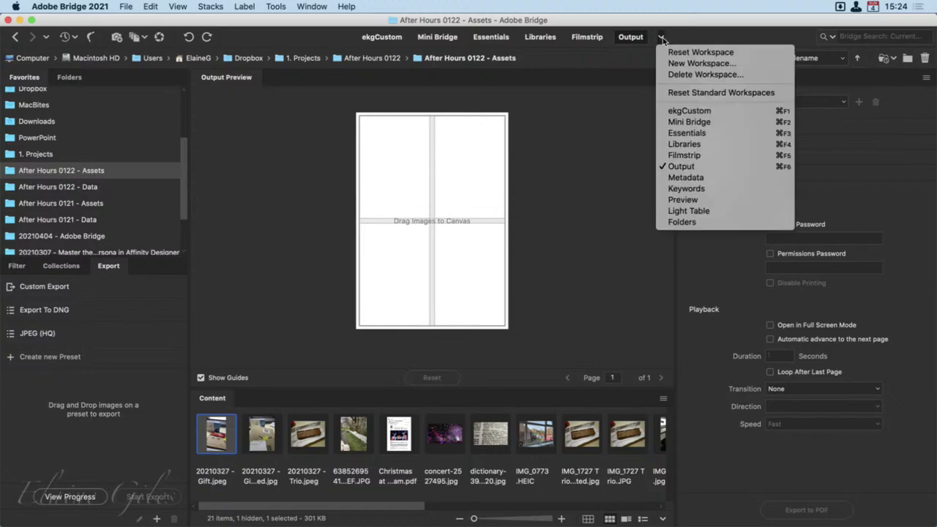
pyautogui.click(695, 178)
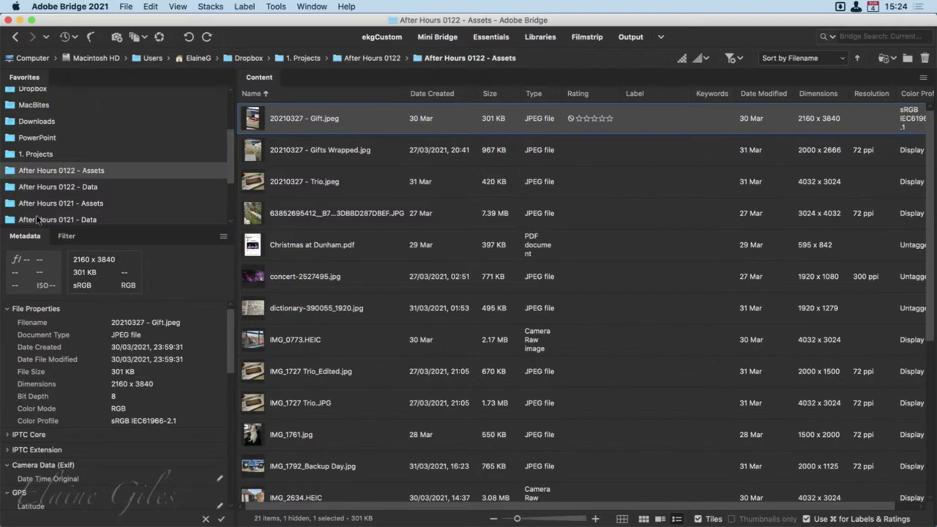
pyautogui.click(73, 233)
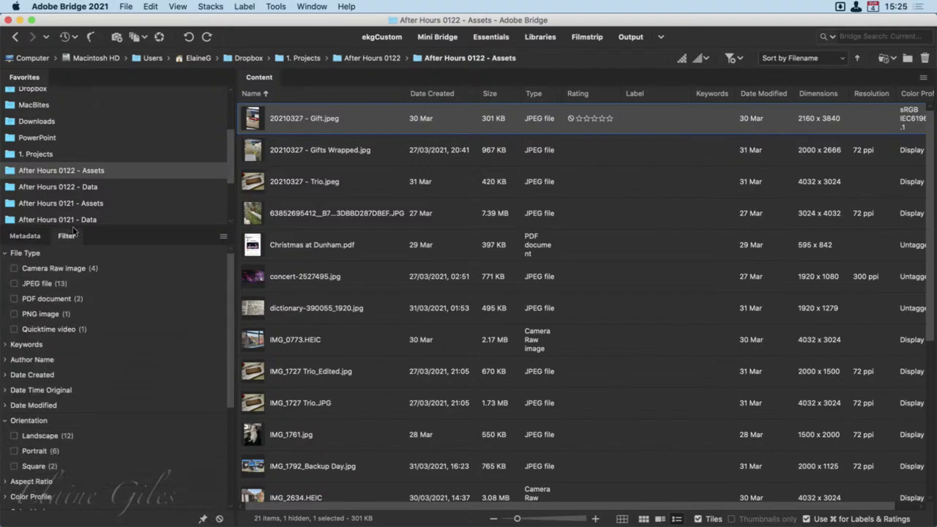
pyautogui.click(33, 233)
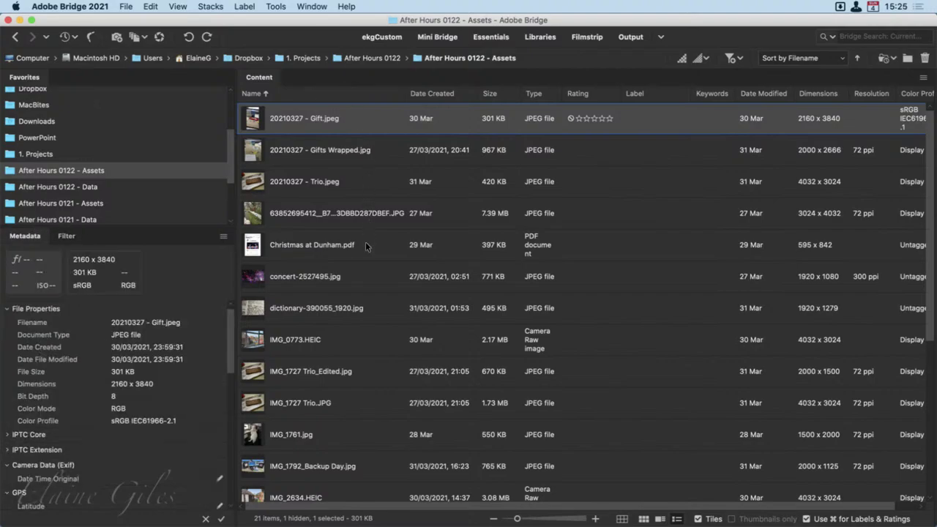
# Try the Keywords and Preview workspaces, ending in the Light Table thumbnail grid.
pyautogui.click(661, 36)
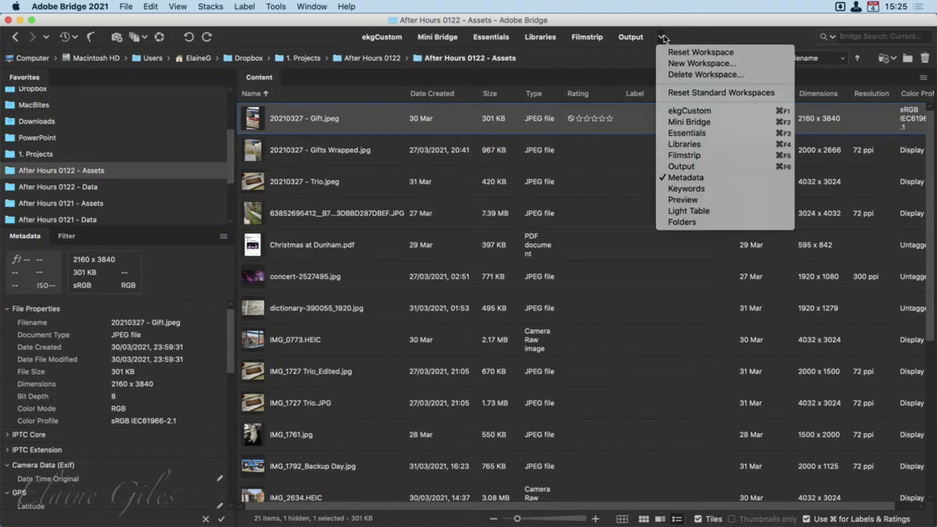
pyautogui.click(686, 188)
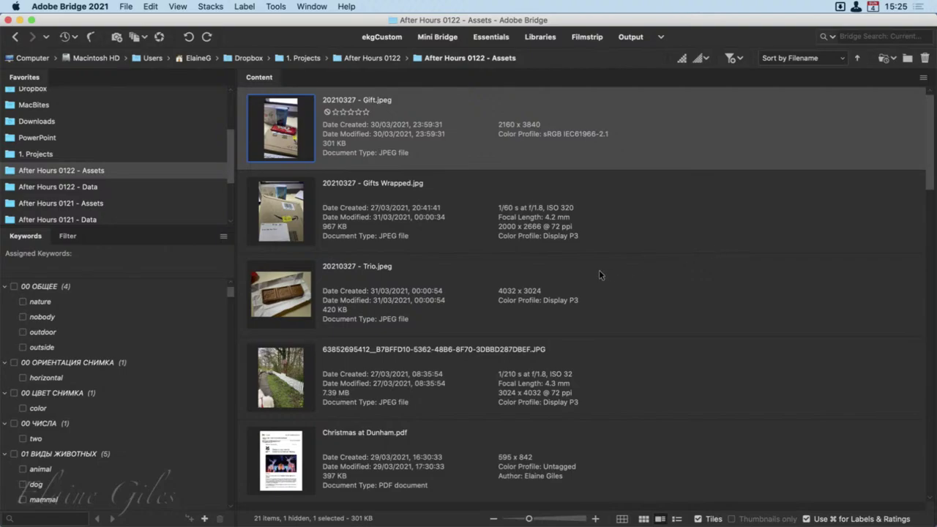
pyautogui.click(661, 37)
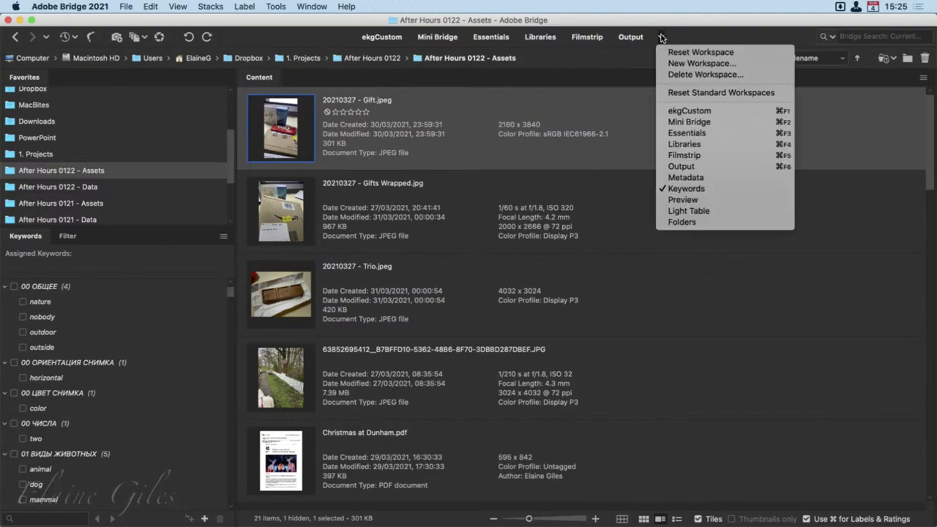
pyautogui.click(683, 199)
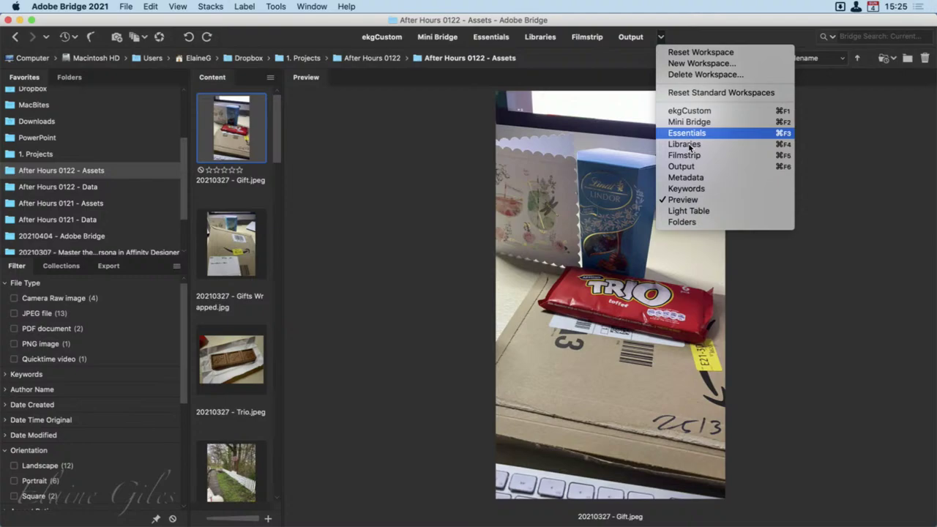
pyautogui.click(712, 210)
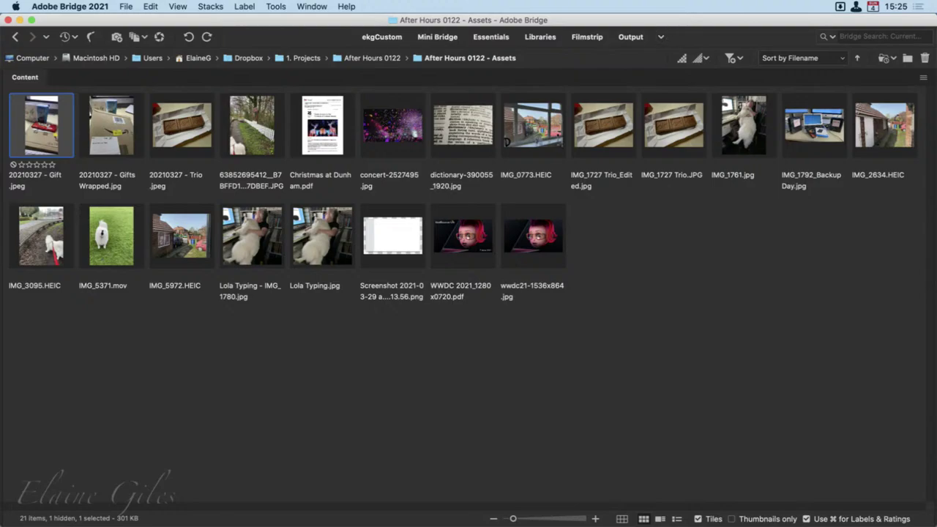
pyautogui.press('super+Tab')
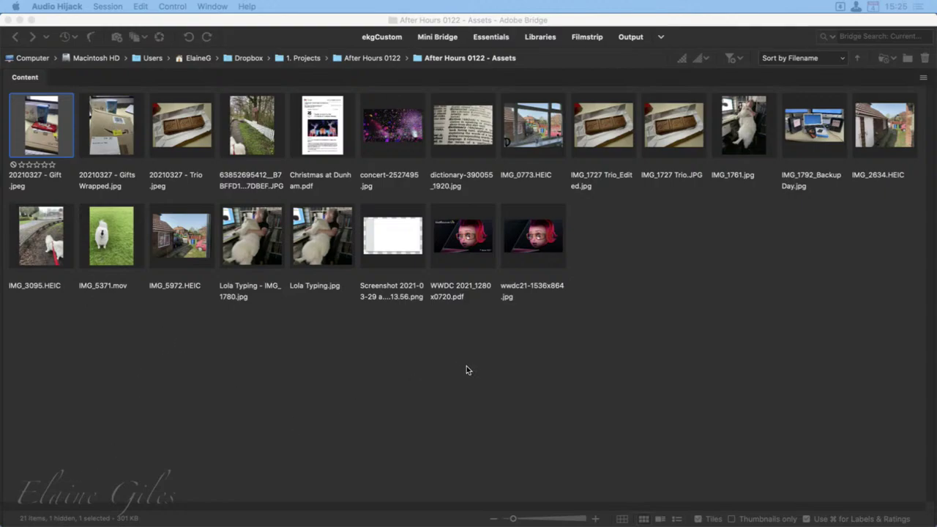
# Choose the Folders workspace from the workspace menu next to Output.
pyautogui.click(662, 38)
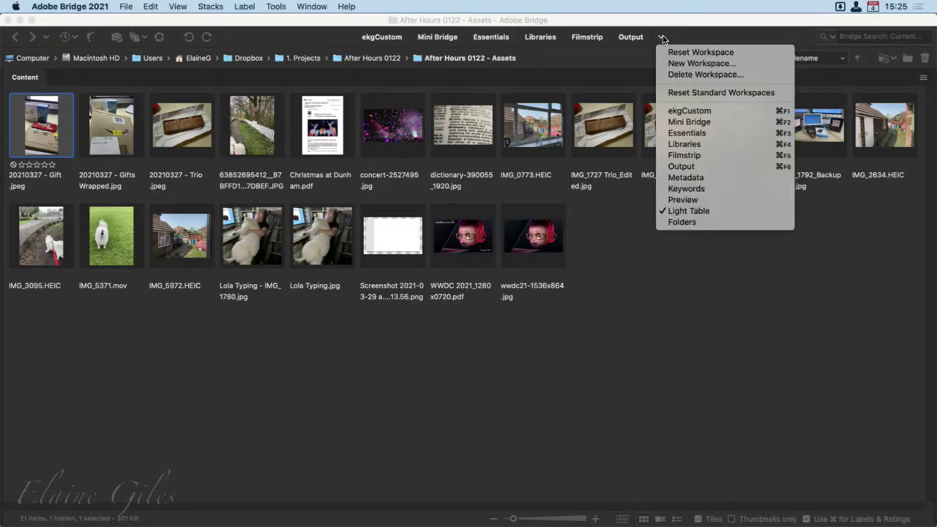
pyautogui.click(707, 221)
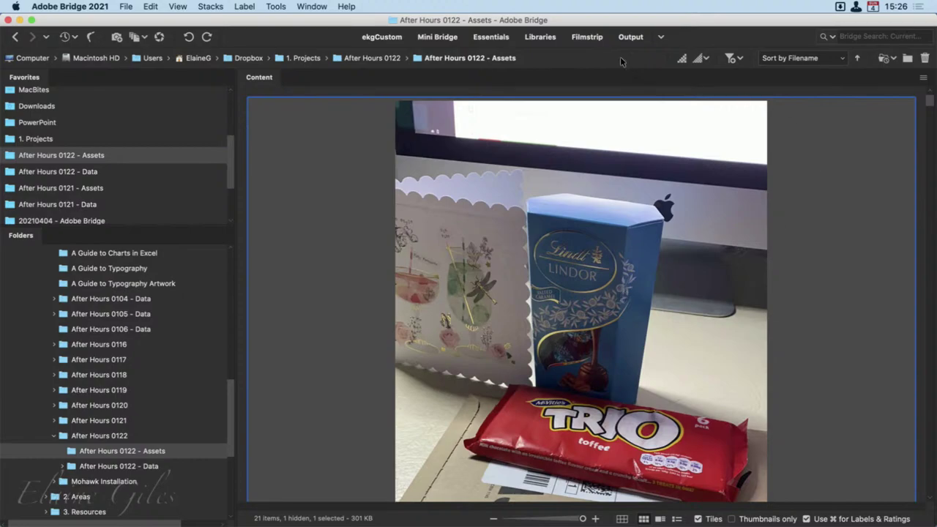
# Switch to ekgCustom and shrink the thumbnails to a three-per-row grid.
pyautogui.click(384, 37)
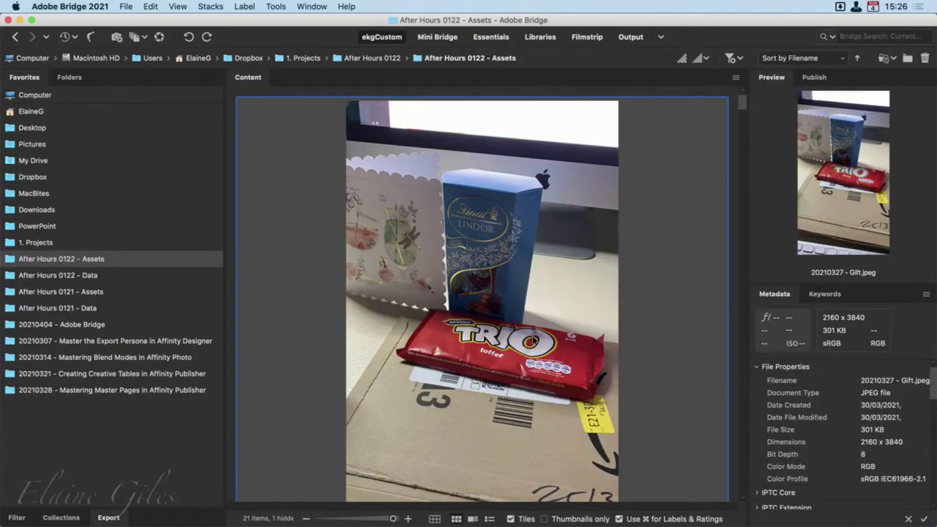
pyautogui.click(359, 517)
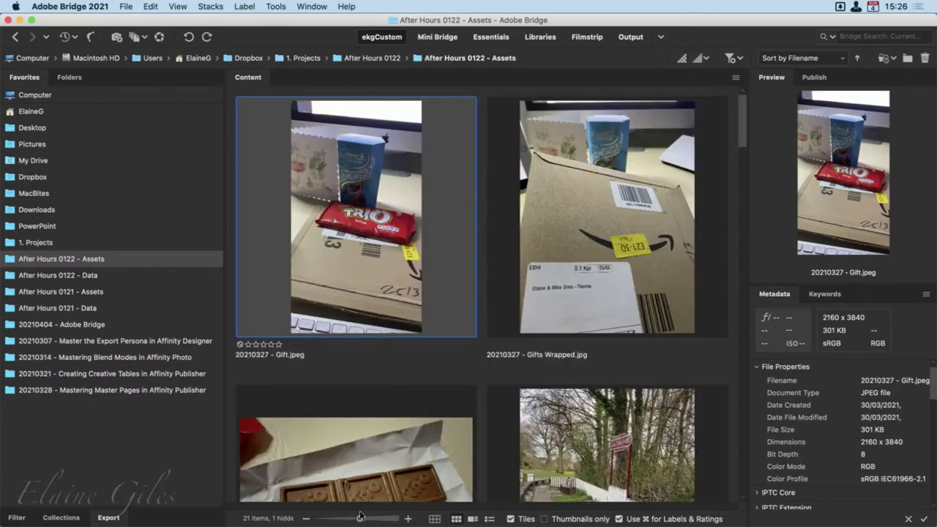
pyautogui.moveTo(349, 515); pyautogui.dragTo(339, 516)
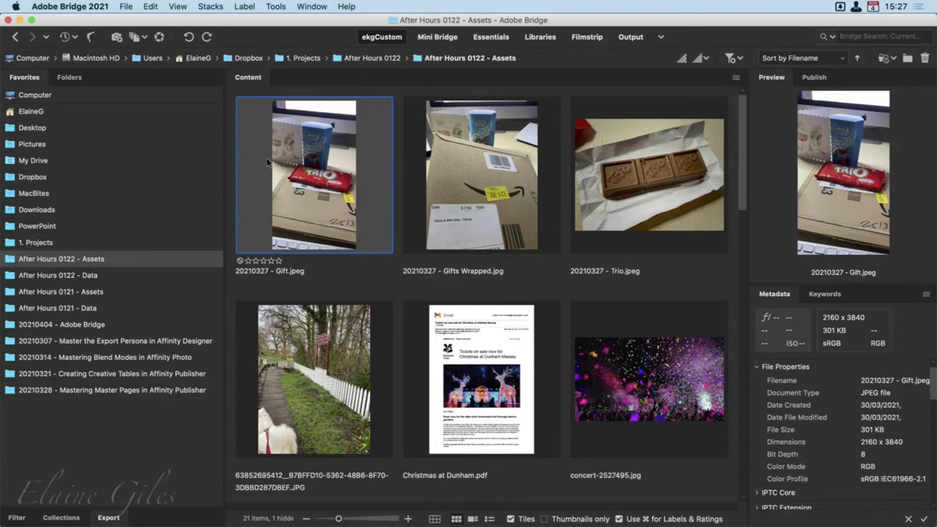
# Preview Christmas at Dunham.pdf, then the IMG_5371.mov QuickTime video (2.06 MB).
pyautogui.scroll(-5, 509, 374)
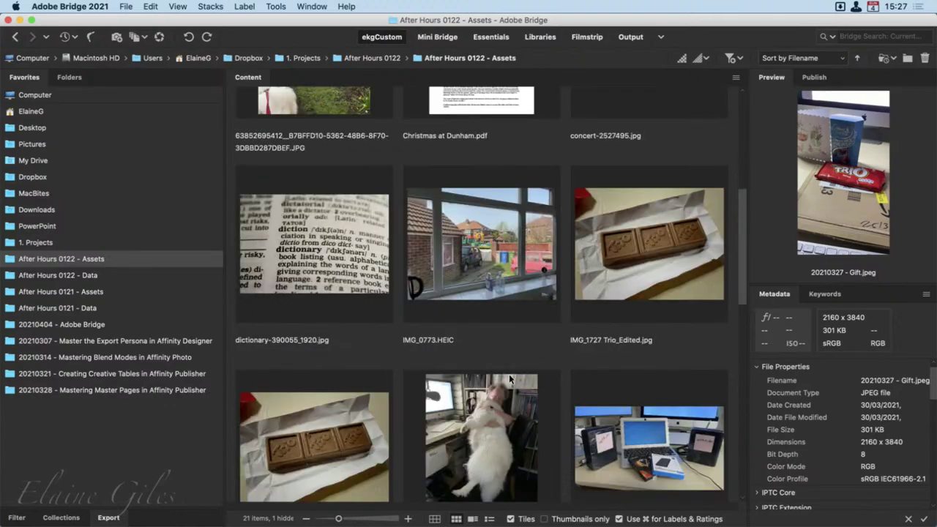
pyautogui.click(495, 102)
pyautogui.scroll(-4, 504, 336)
pyautogui.scroll(-10, 502, 336)
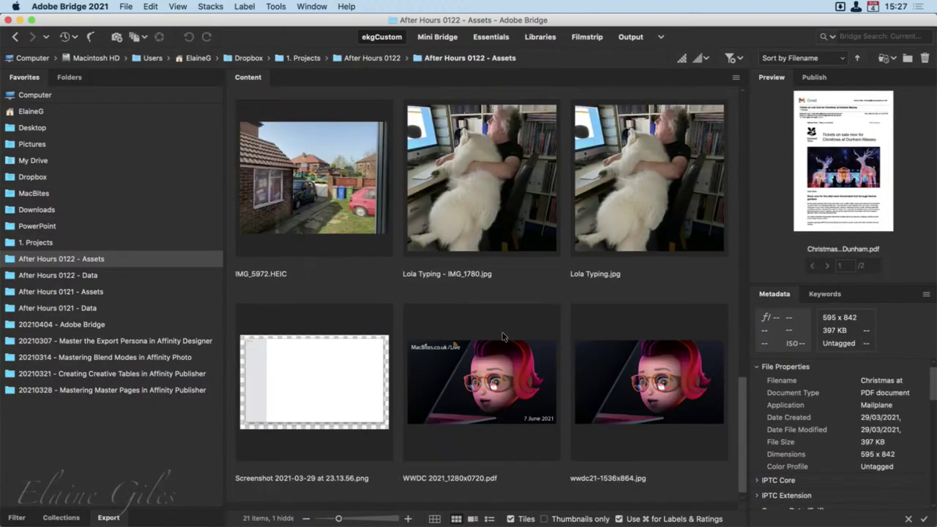
pyautogui.scroll(10, 503, 338)
pyautogui.scroll(-3, 507, 344)
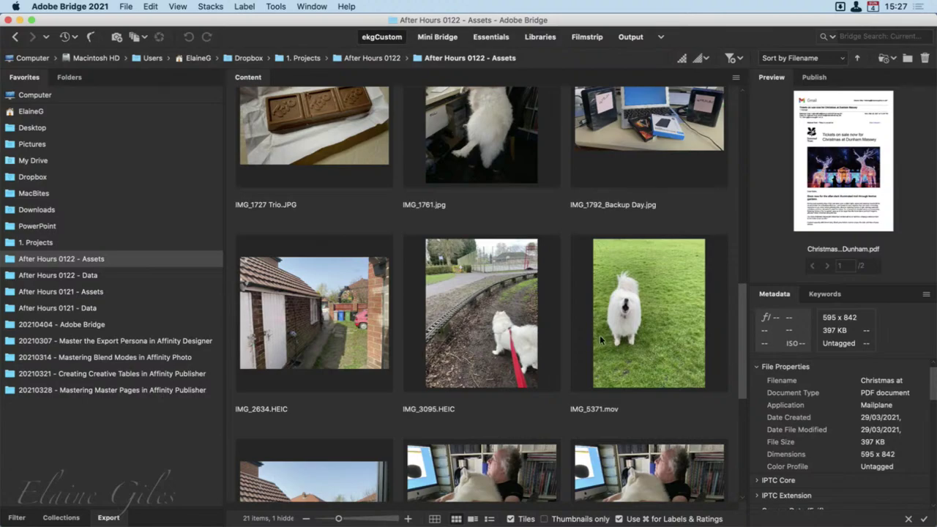
pyautogui.click(626, 333)
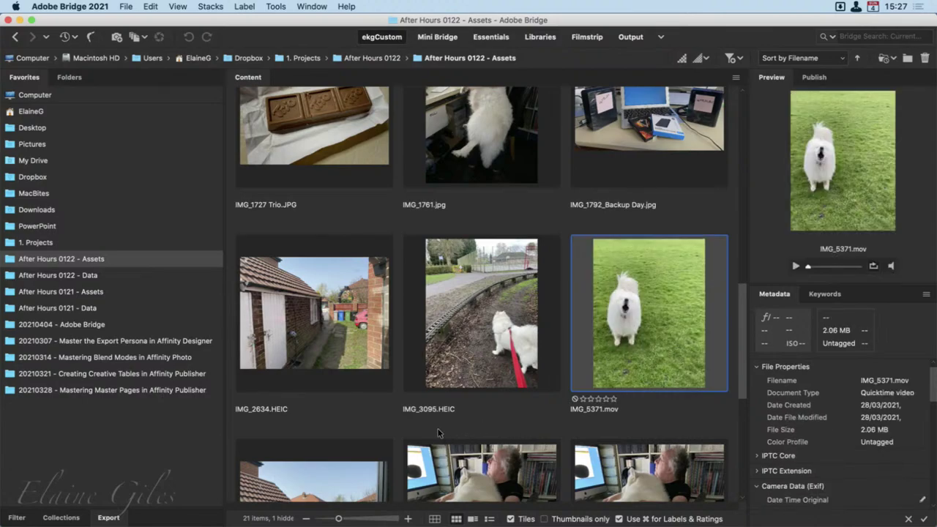
pyautogui.scroll(-5, 508, 430)
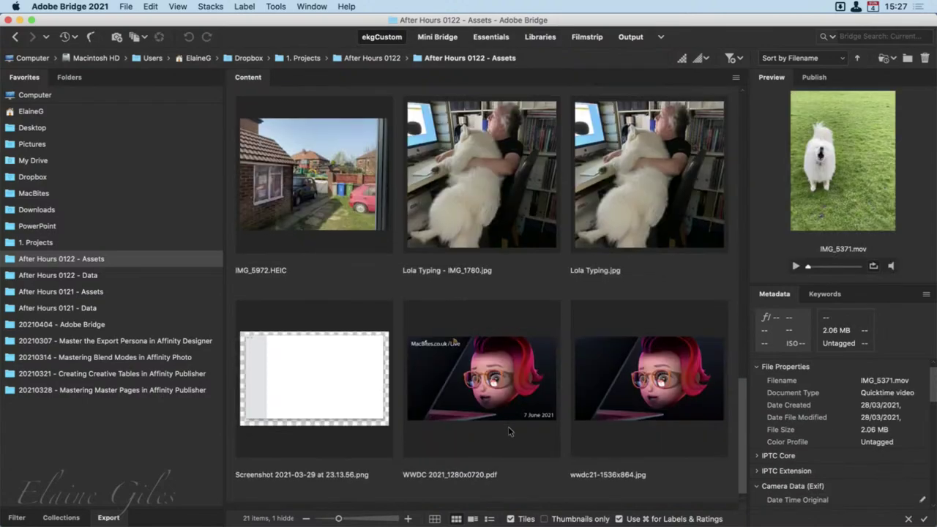
pyautogui.scroll(15, 509, 431)
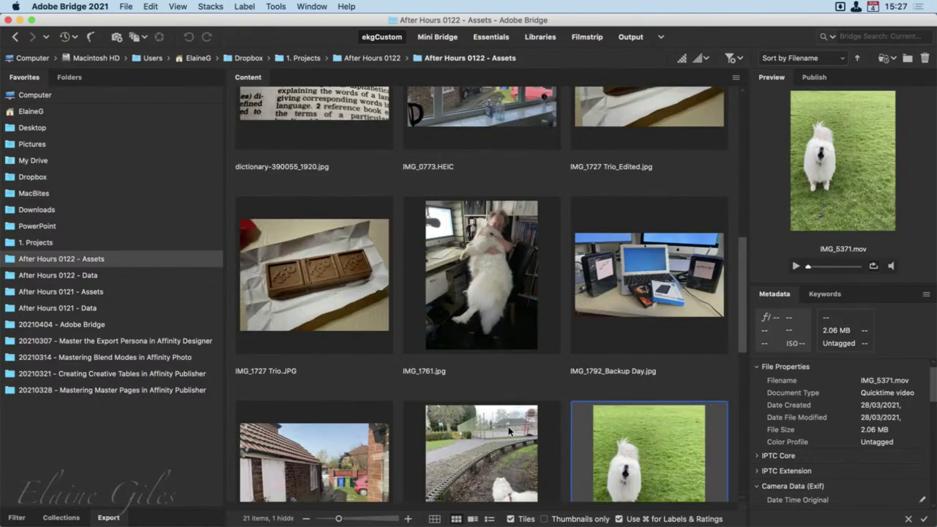
pyautogui.scroll(5, 509, 431)
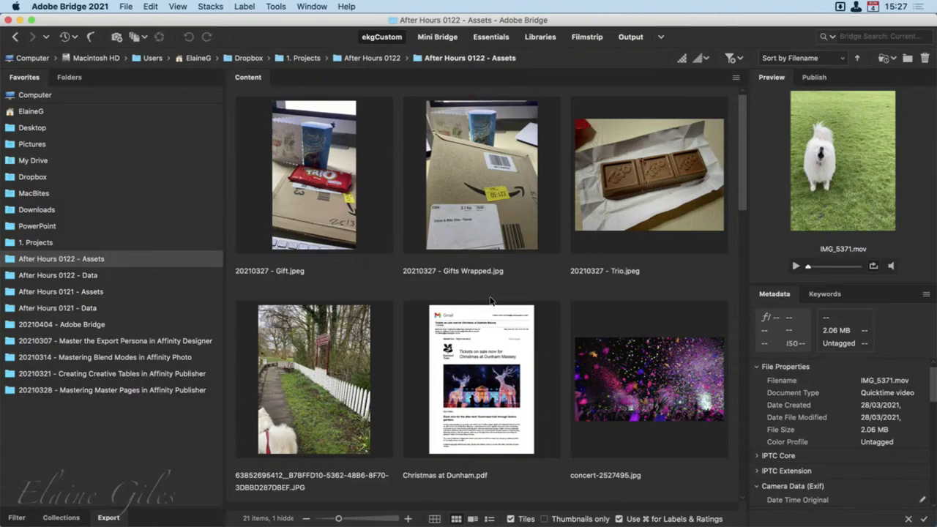
# Switch to the compact Mini Bridge view and scroll through the Assets folder's 21 thumbnails.
pyautogui.click(436, 36)
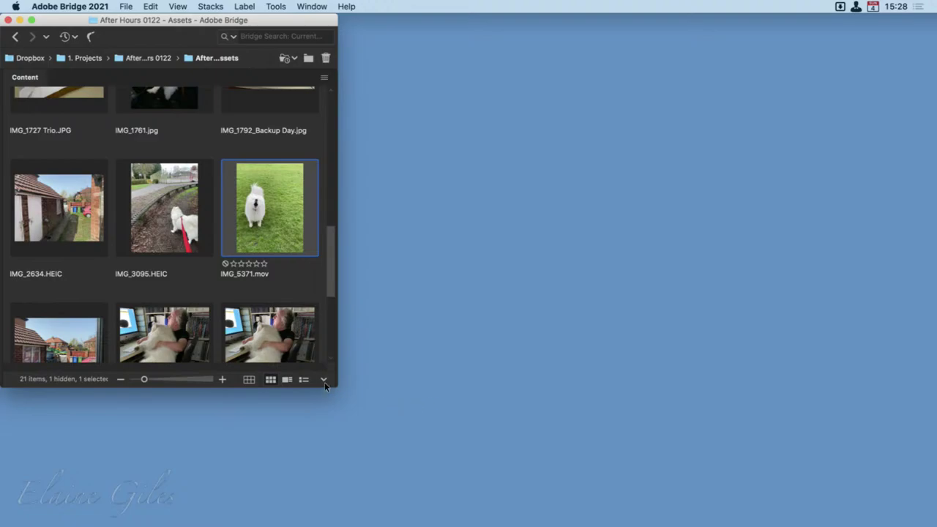
pyautogui.scroll(8, 149, 282)
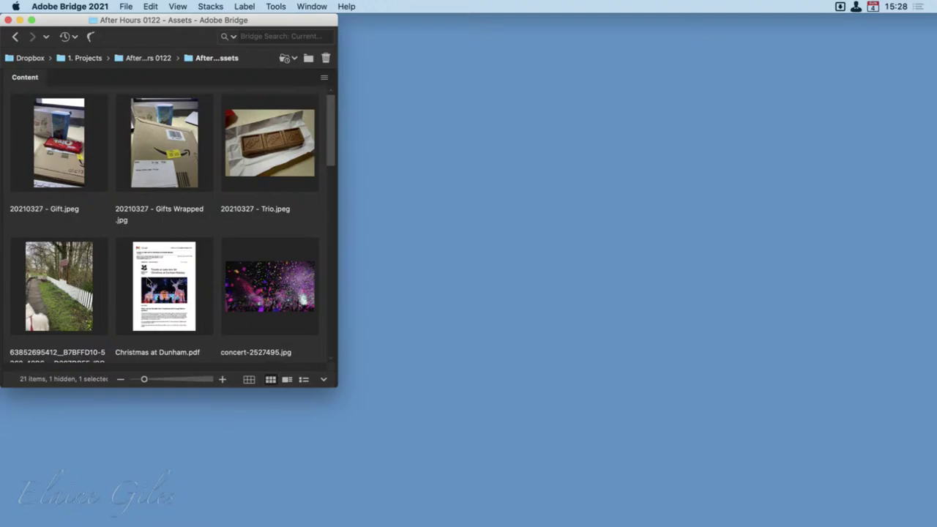
pyautogui.scroll(-8, 148, 281)
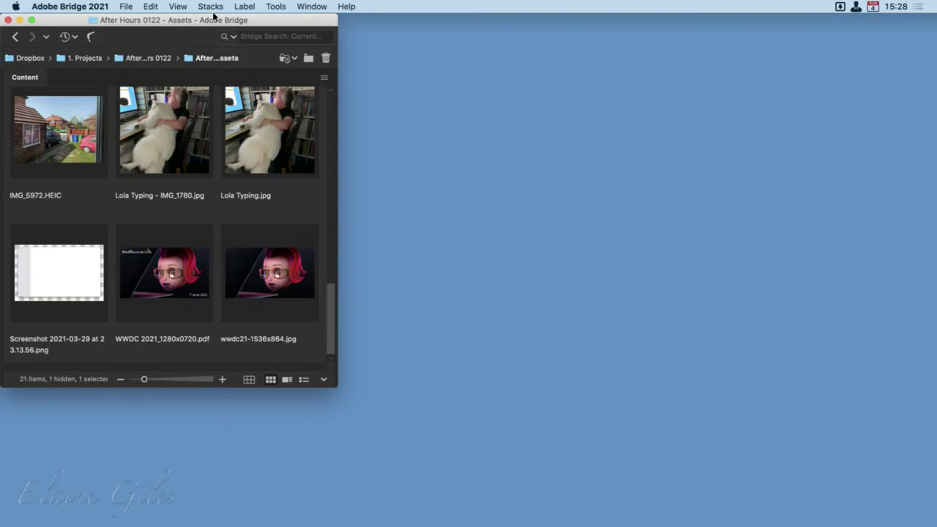
# Drag Lola Typing - IMG_1780.jpg out to the desktop, confirming the move out of Dropbox.
pyautogui.moveTo(213, 14); pyautogui.dragTo(830, 13)
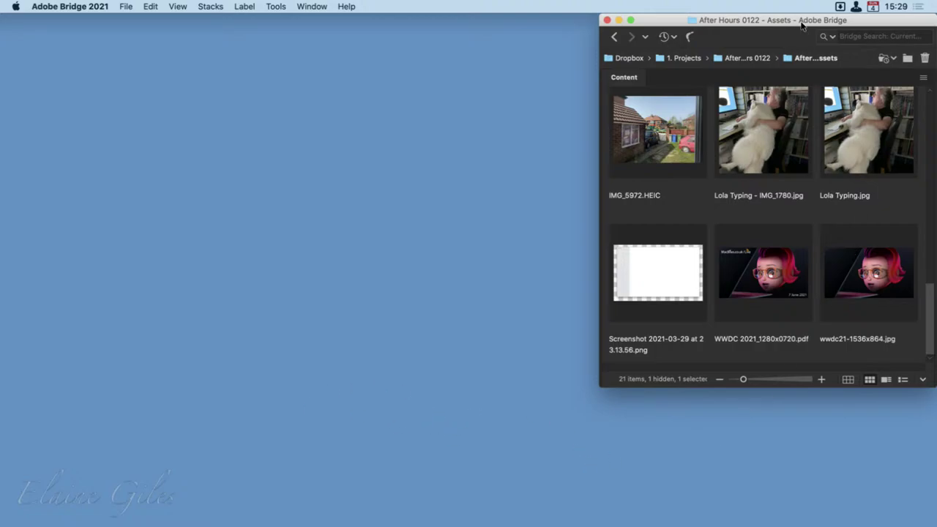
pyautogui.click(767, 130)
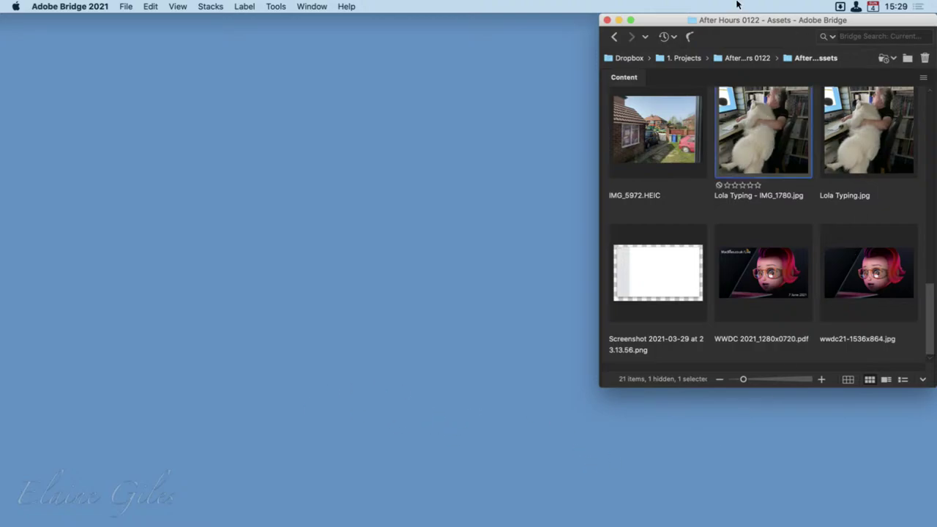
pyautogui.moveTo(746, 16); pyautogui.dragTo(247, 16)
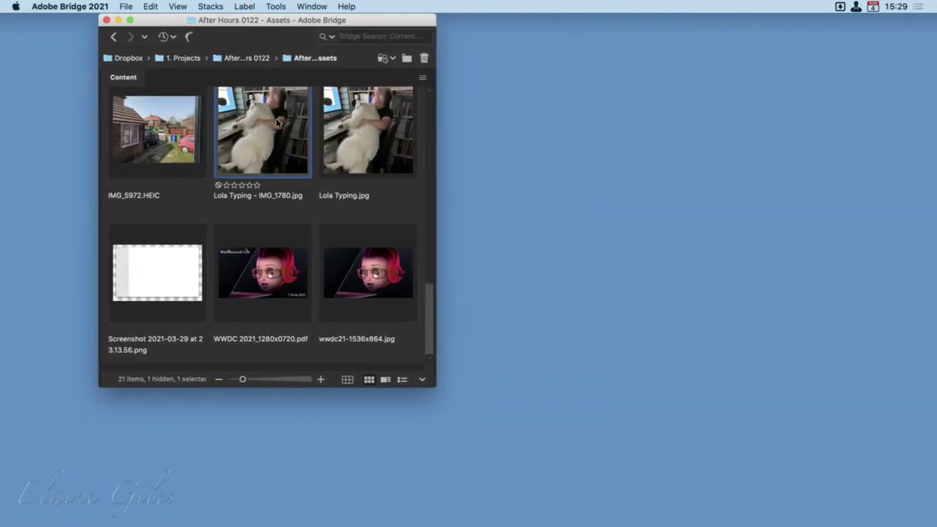
pyautogui.moveTo(272, 129); pyautogui.dragTo(728, 137)
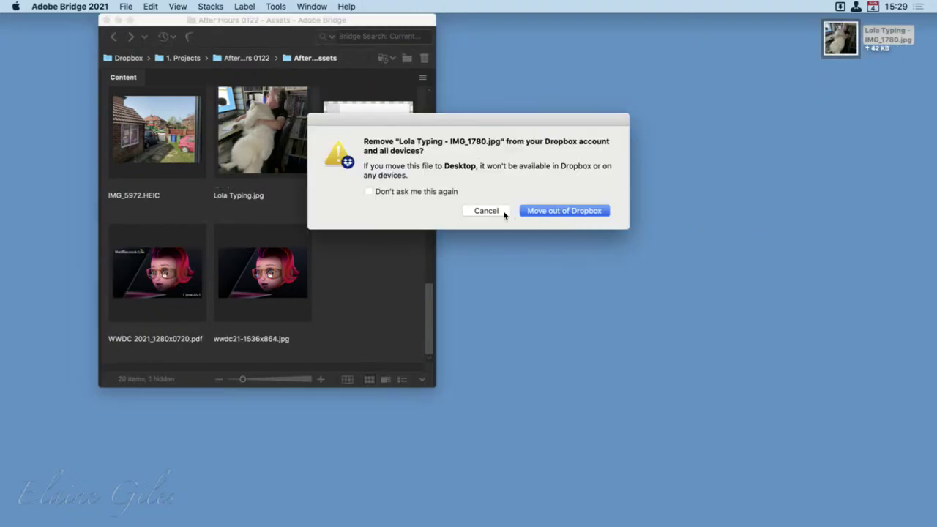
pyautogui.click(550, 213)
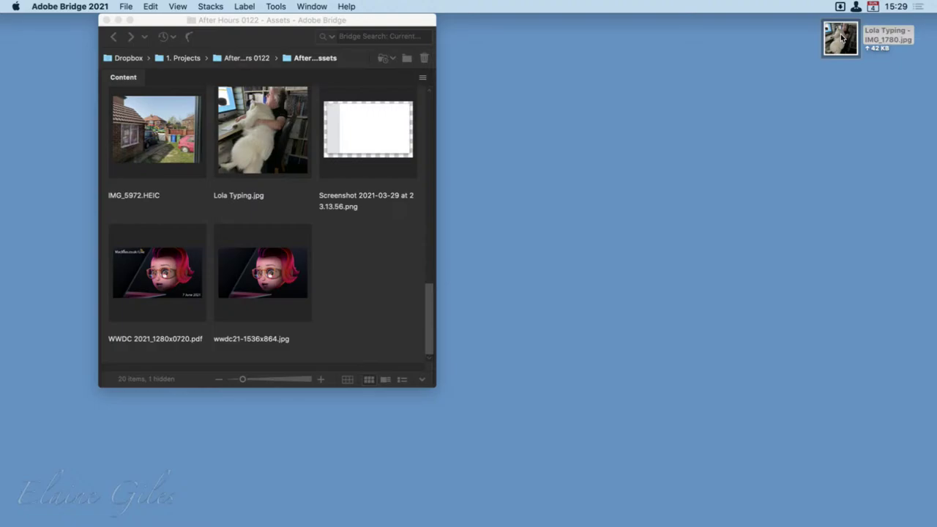
# Drag the photo from the desktop back into the Assets folder in Mini Bridge.
pyautogui.moveTo(842, 38); pyautogui.dragTo(364, 292)
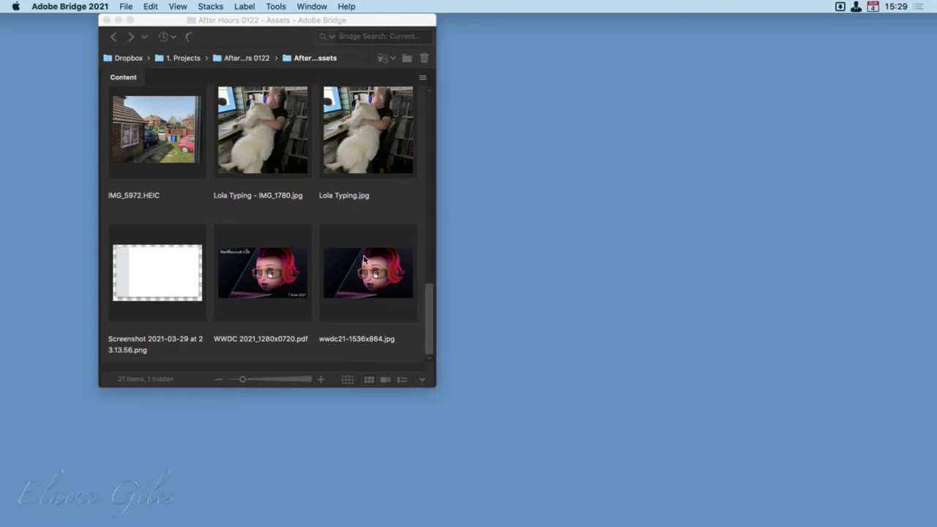
pyautogui.click(370, 20)
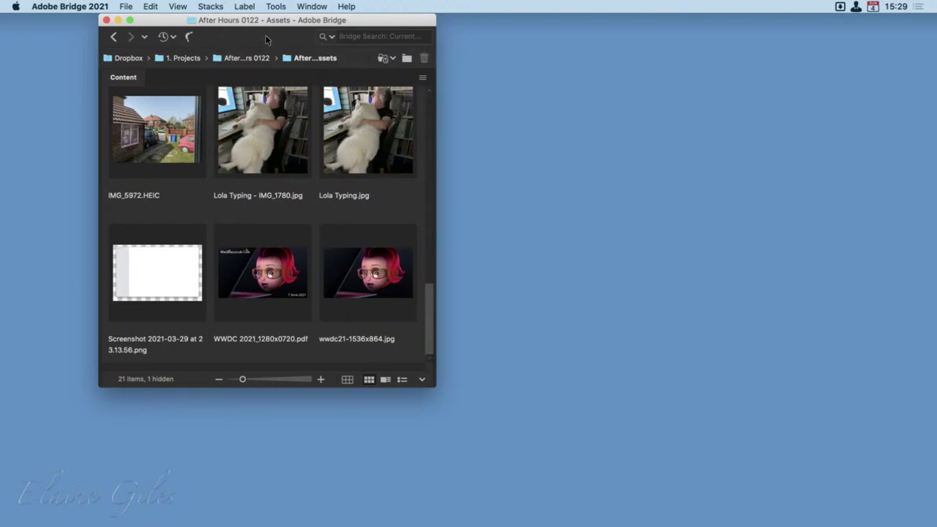
pyautogui.moveTo(367, 19); pyautogui.dragTo(269, 9)
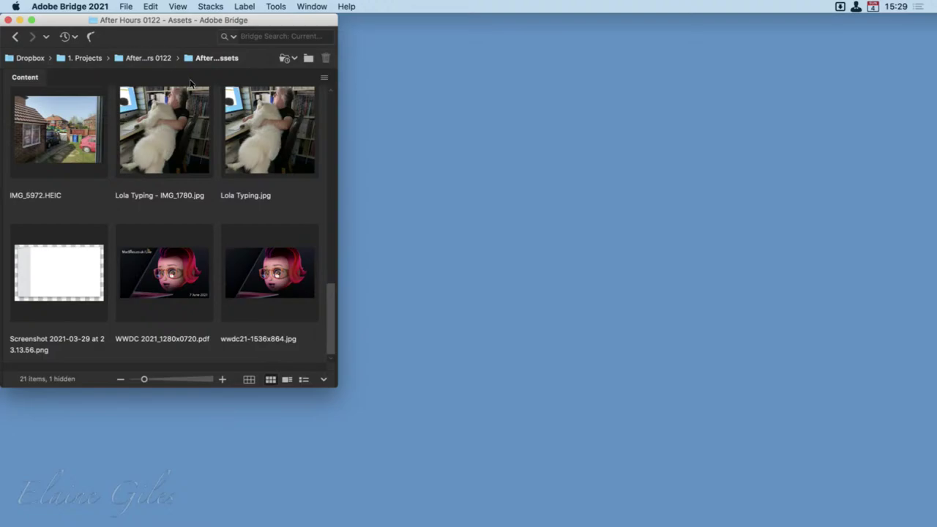
# Switch from Mini Bridge to the full ekgCustom workspace through Window > Workspace.
pyautogui.click(179, 6)
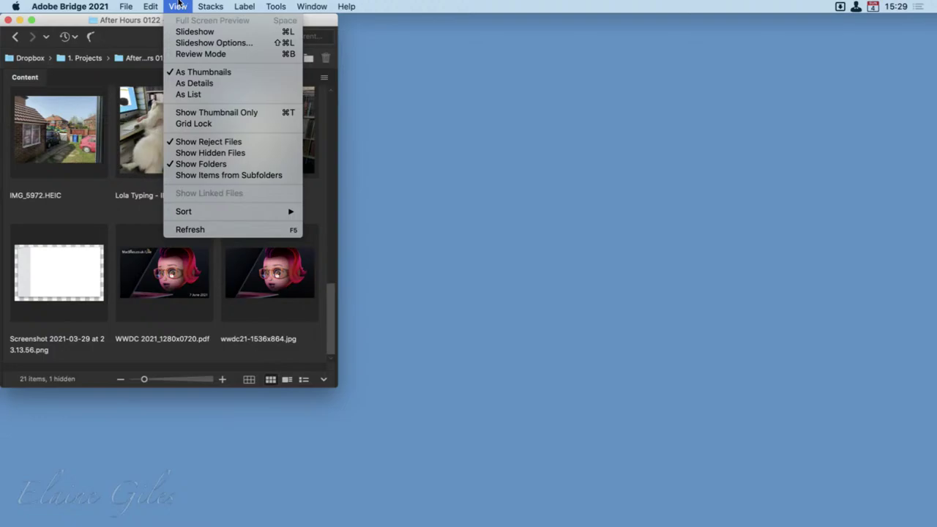
pyautogui.moveTo(314, 5)
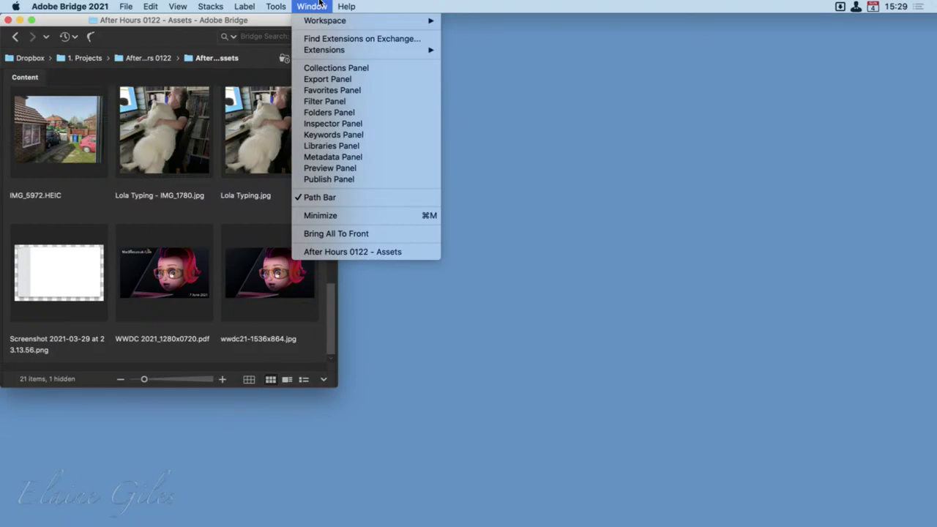
pyautogui.moveTo(359, 27)
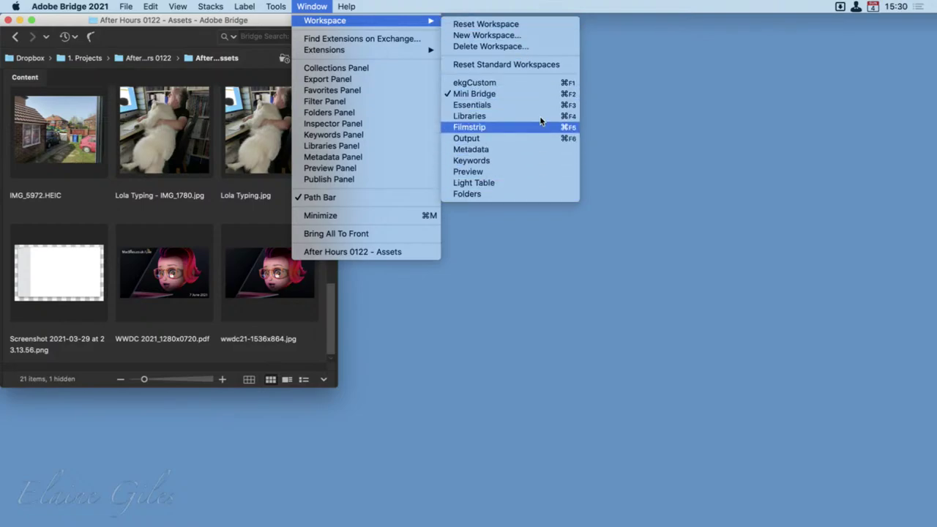
pyautogui.click(542, 84)
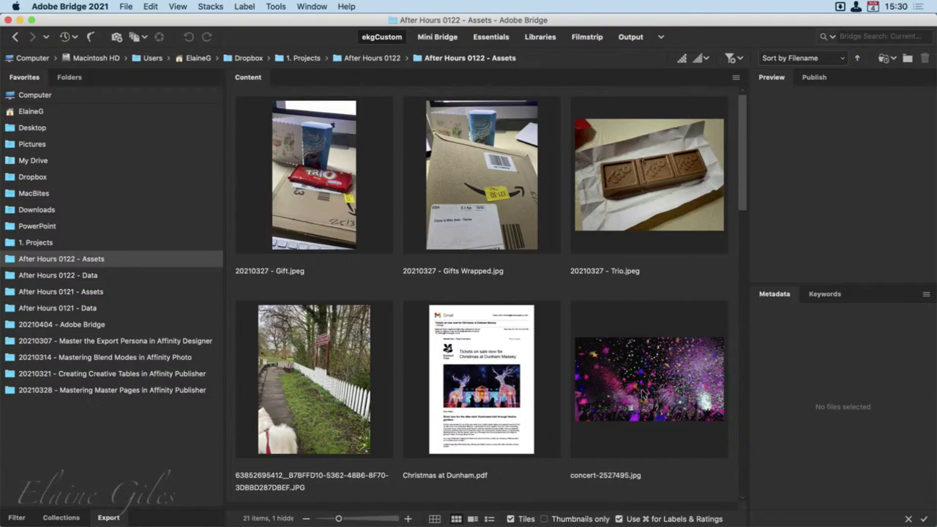
# Reveal the Assets favorite in Finder.
pyautogui.rightClick(80, 251)
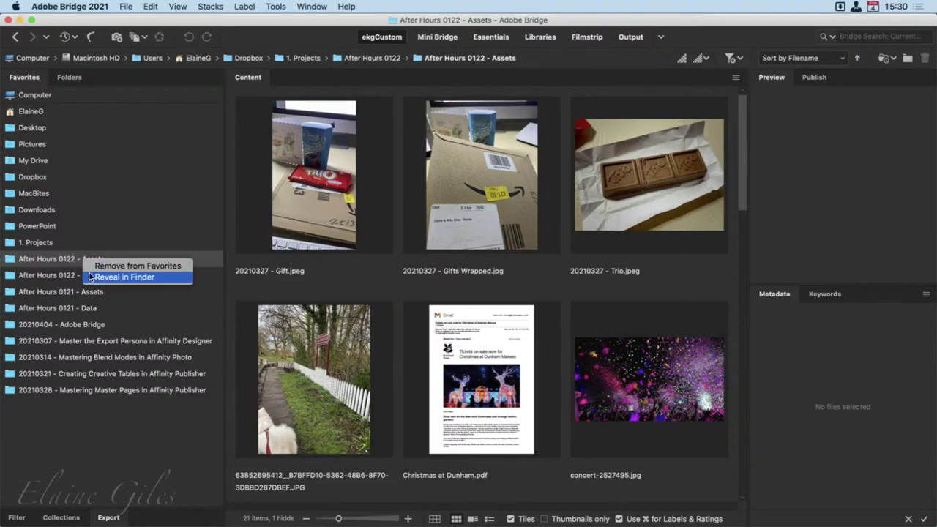
pyautogui.click(88, 277)
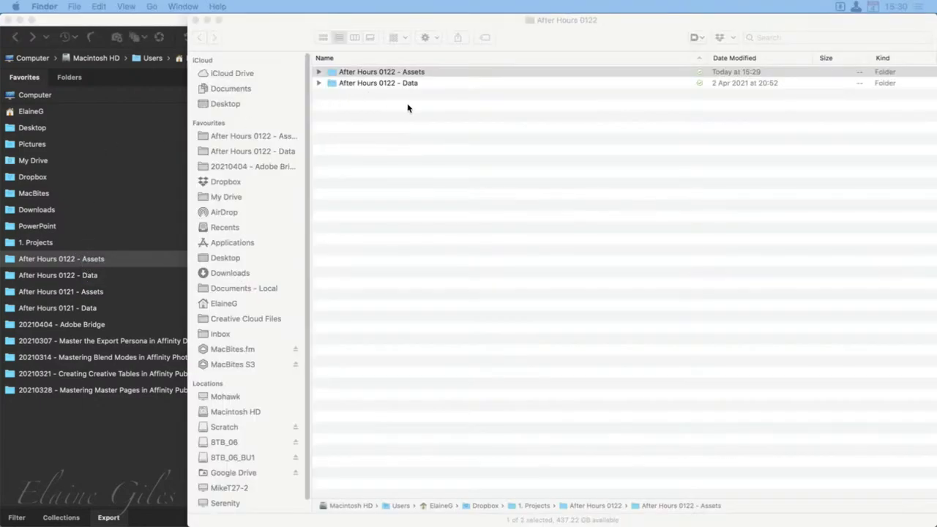
pyautogui.moveTo(622, 29); pyautogui.dragTo(511, 27)
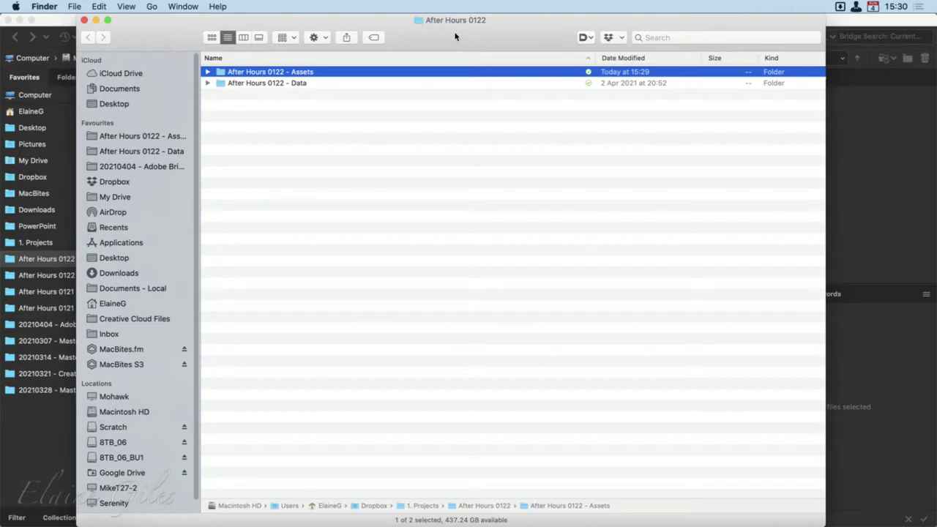
# Open the After Hours 0122 - Assets folder in Finder to view its 21 files.
pyautogui.click(300, 84)
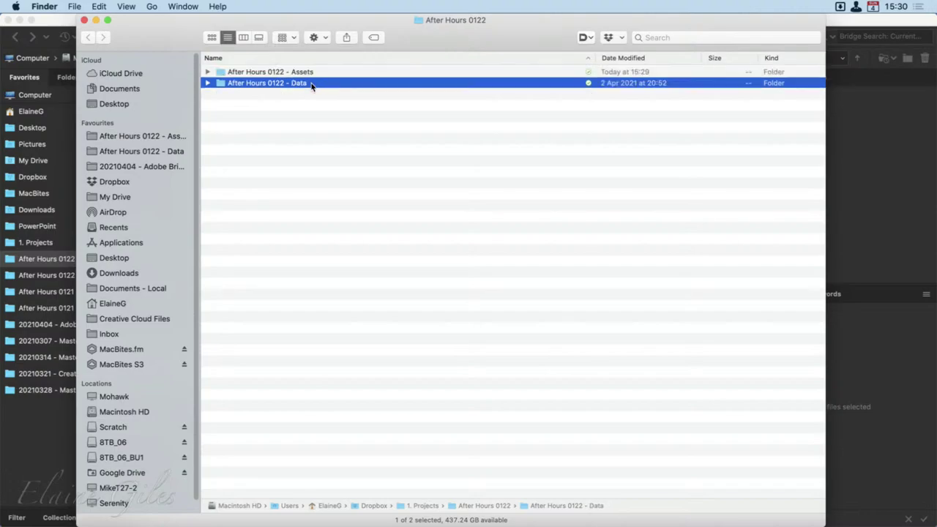
pyautogui.click(315, 74)
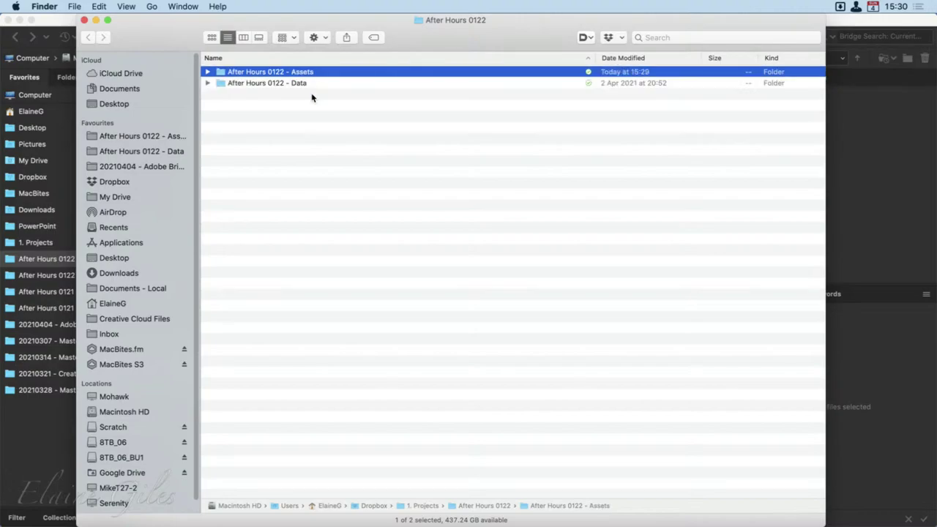
pyautogui.doubleClick(310, 74)
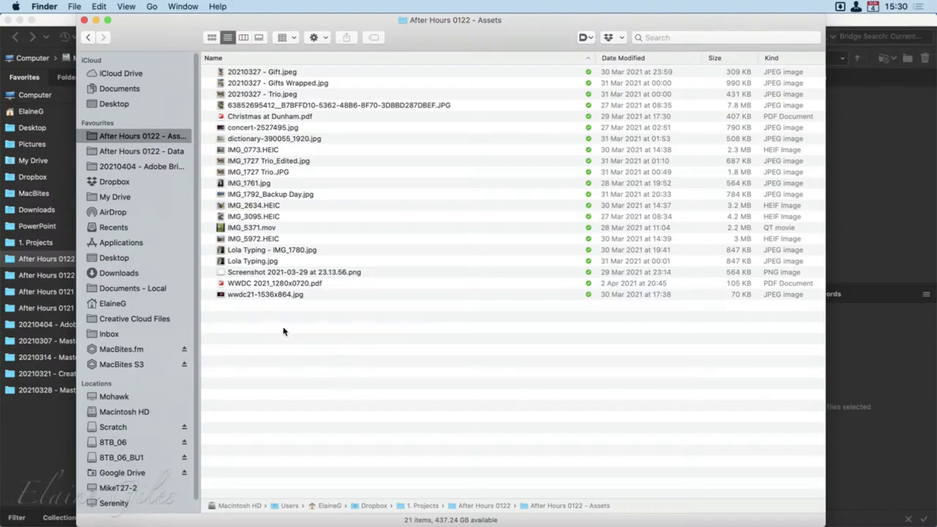
pyautogui.moveTo(285, 330); pyautogui.dragTo(261, 58)
pyautogui.click(410, 368)
pyautogui.moveTo(165, 27); pyautogui.dragTo(340, 308)
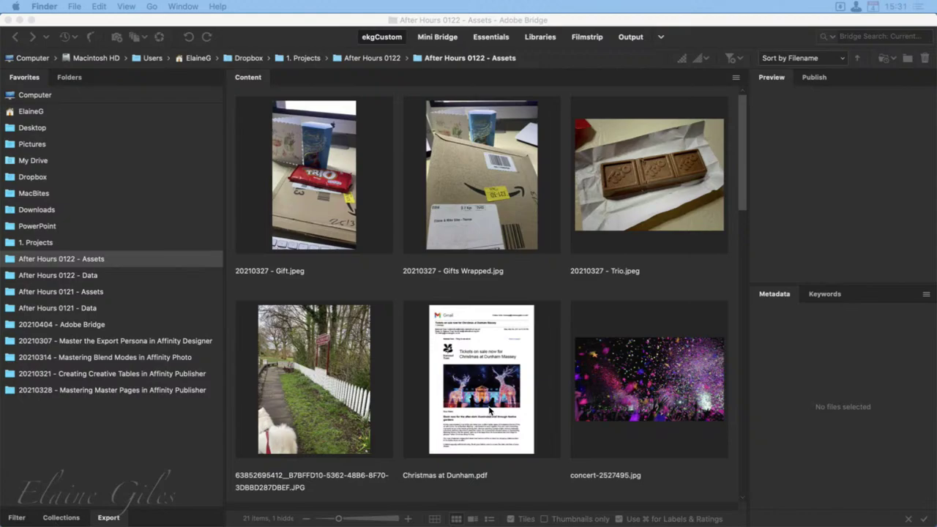
# Select the walkway photo and preview it full size with Quick Look in Finder.
pyautogui.click(275, 478)
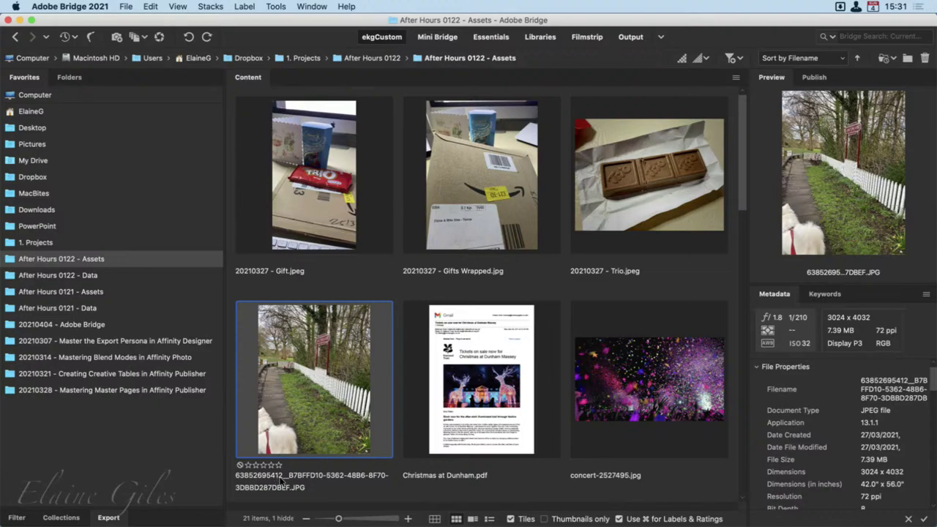
pyautogui.scroll(-8, 326, 482)
pyautogui.scroll(5, 325, 486)
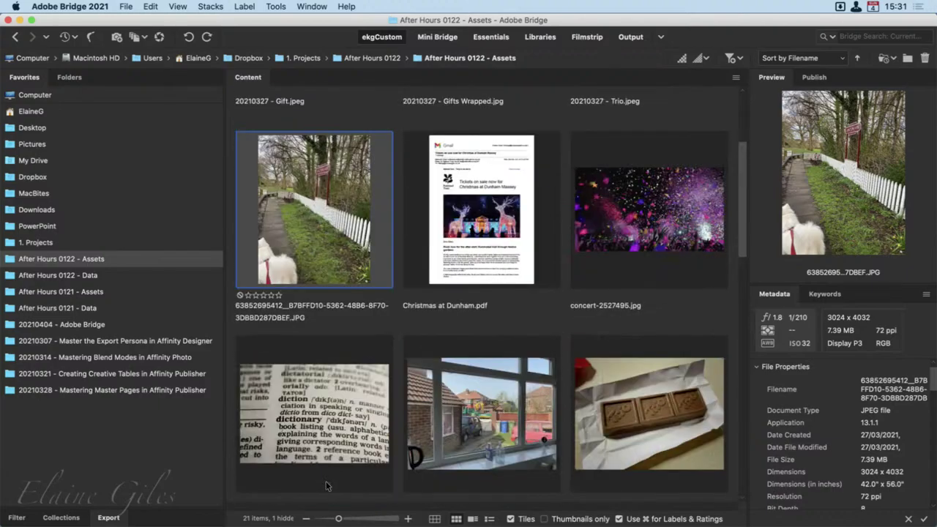
pyautogui.click(278, 311)
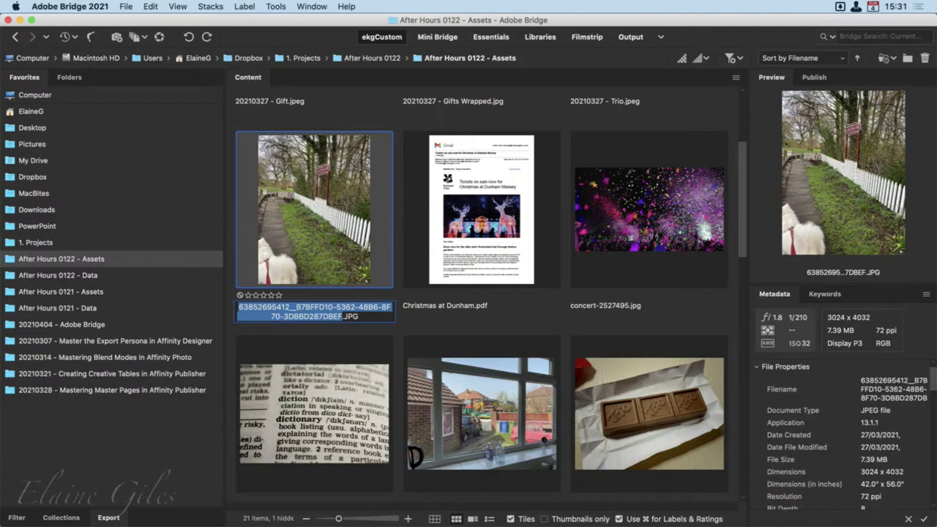
pyautogui.press('super+Tab')
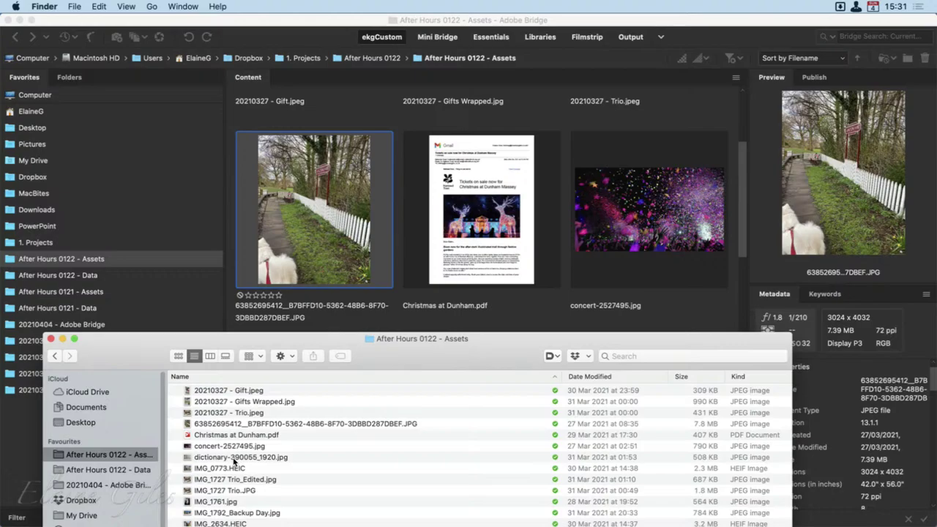
pyautogui.click(257, 424)
pyautogui.press('space')
pyautogui.press('space')
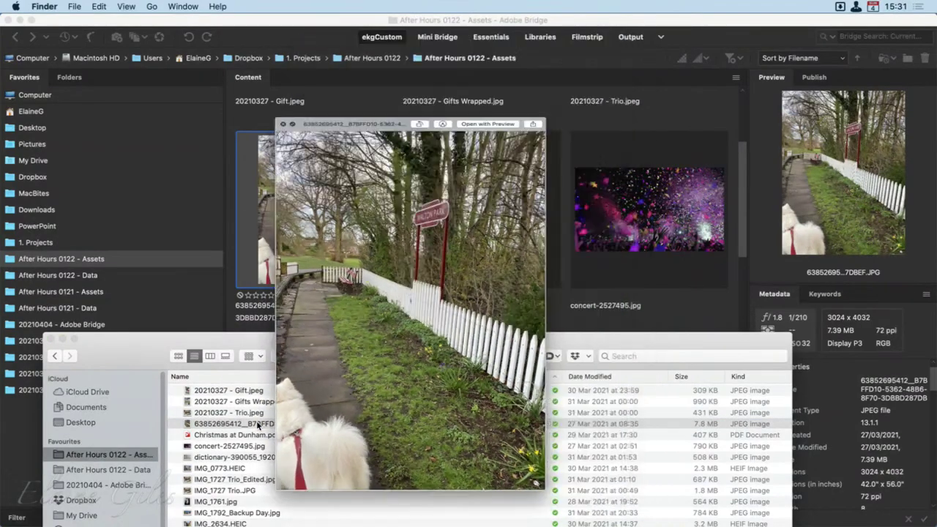
pyautogui.press('super+m')
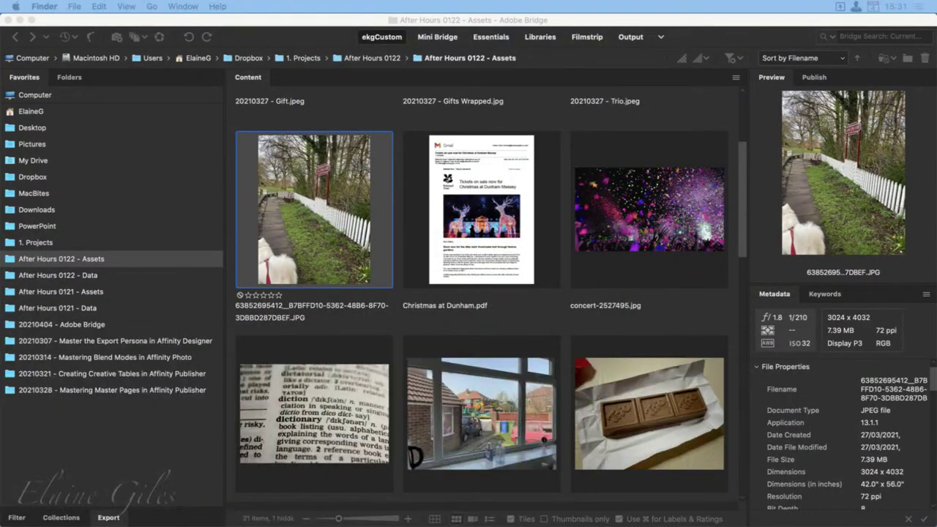
# Rename the walkway photo to 'Walton park Station' in Bridge and reveal it in Finder.
pyautogui.click(278, 316)
pyautogui.click(278, 316)
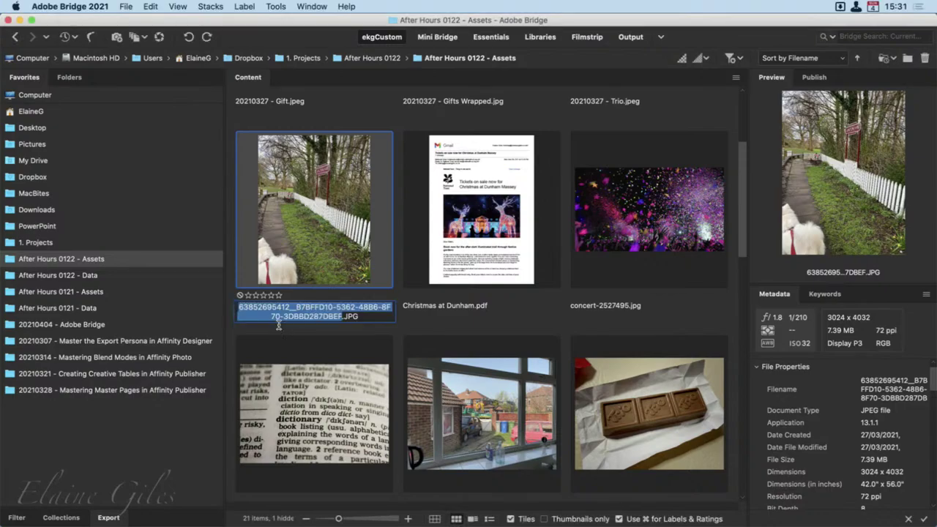
pyautogui.write('Walton park')
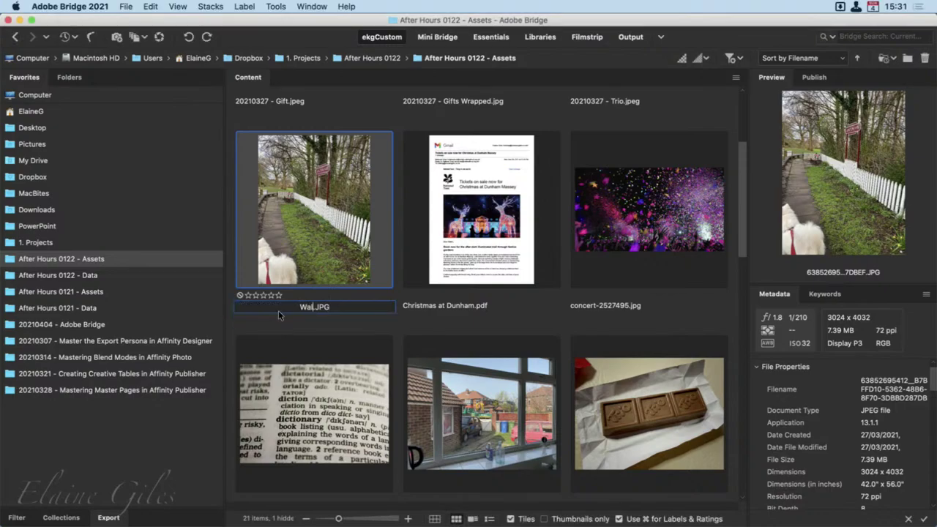
pyautogui.write(' Station')
pyautogui.press('Return')
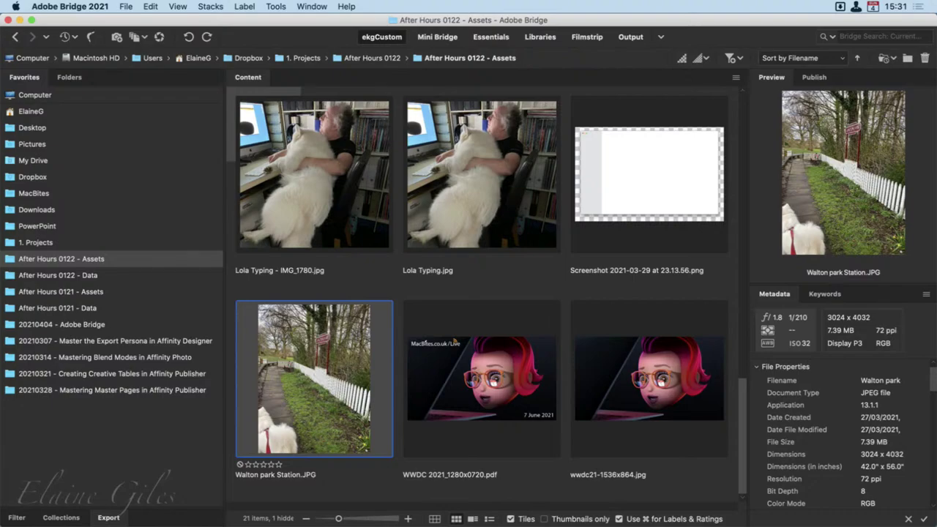
pyautogui.press('super+alt+r')
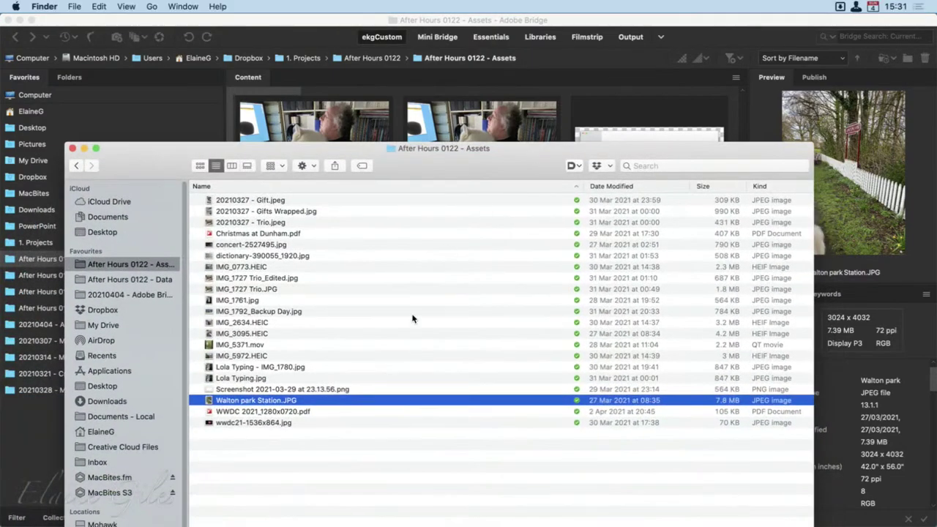
# In Finder, capitalize the P to make it Walton Park Station.JPG, then close the window.
pyautogui.click(246, 401)
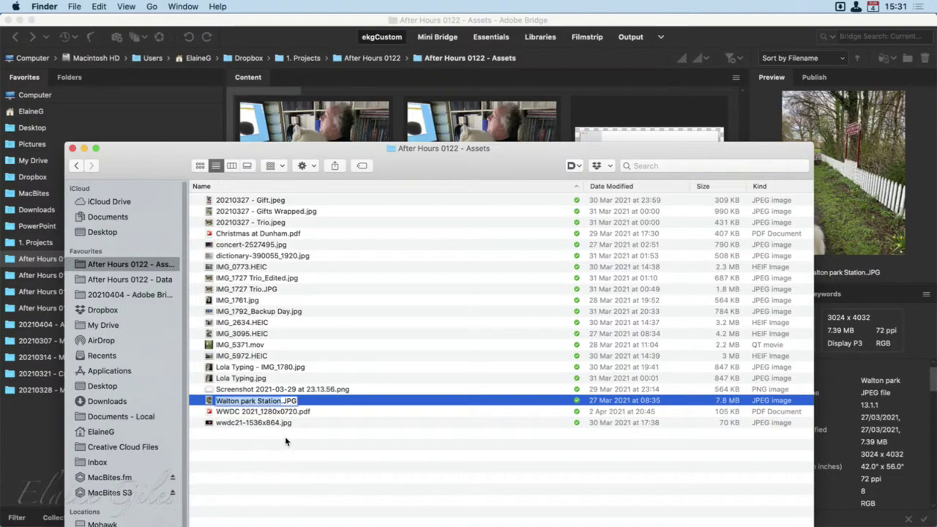
pyautogui.moveTo(155, 161); pyautogui.dragTo(392, 143)
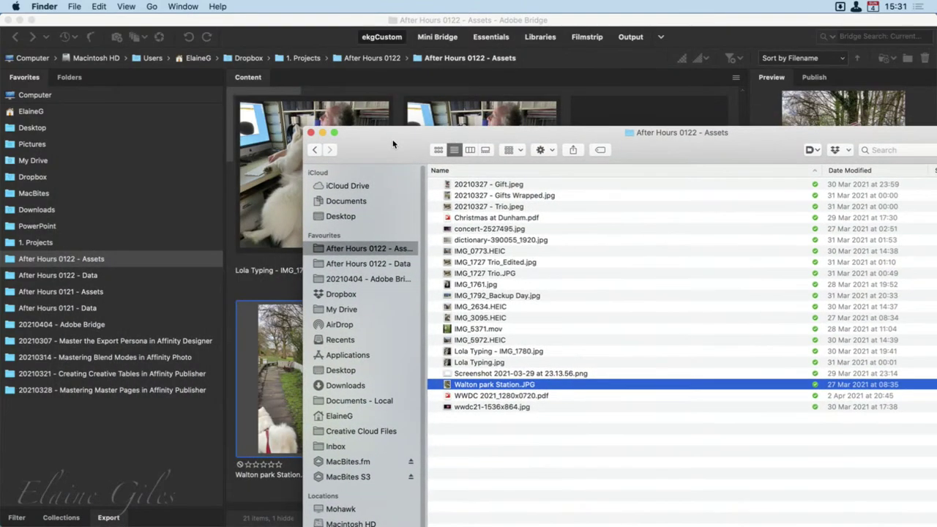
pyautogui.click(484, 385)
pyautogui.click(480, 385)
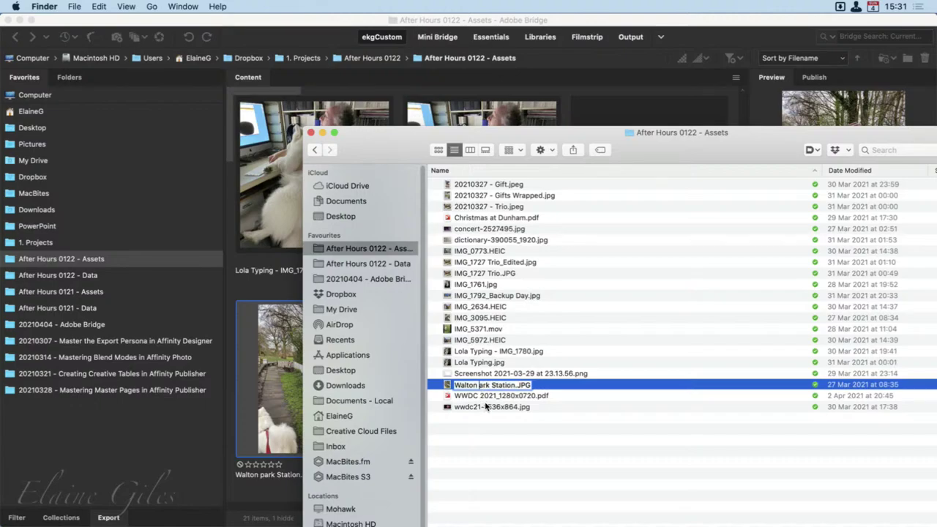
pyautogui.press('BackSpace')
pyautogui.write('P')
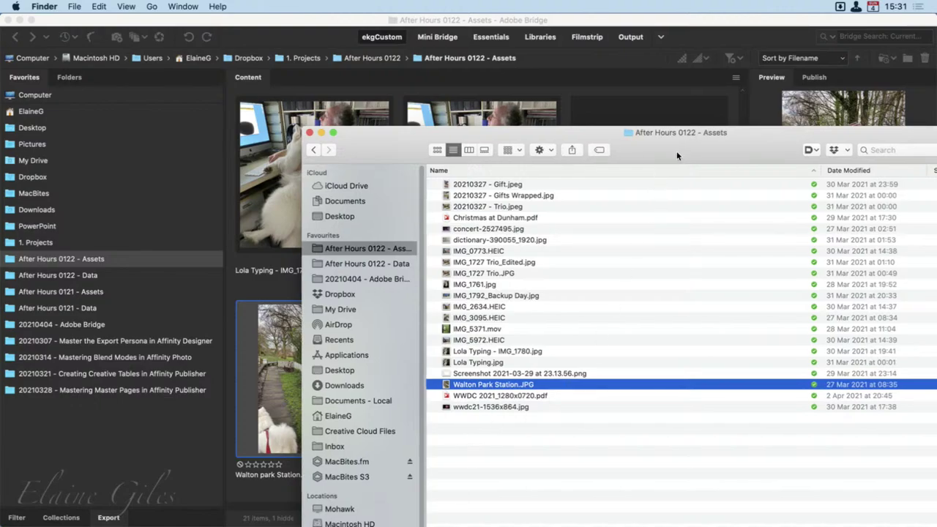
pyautogui.press('super+w')
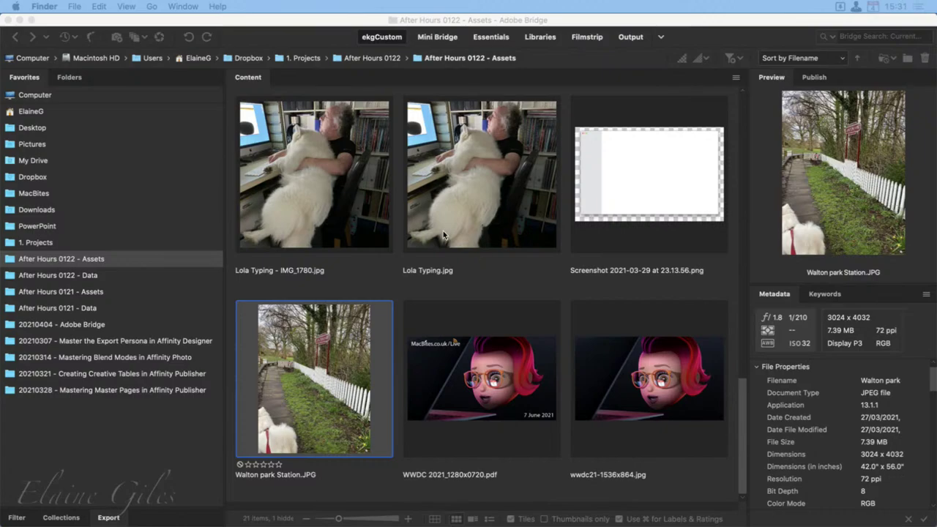
# Refresh the Assets folder in Bridge, select Walton Park Station.JPG, and reveal it in Finder.
pyautogui.click(272, 249)
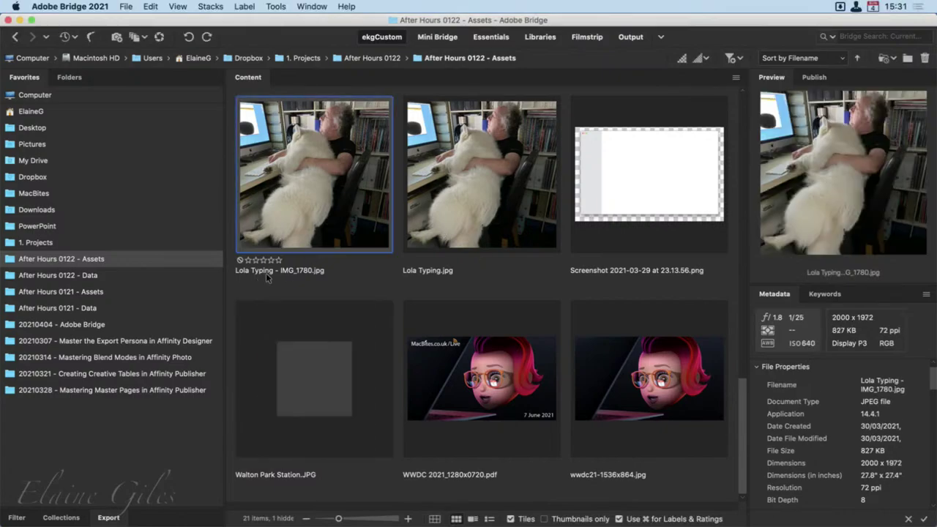
pyautogui.click(99, 274)
pyautogui.click(99, 259)
pyautogui.scroll(-10, 352, 394)
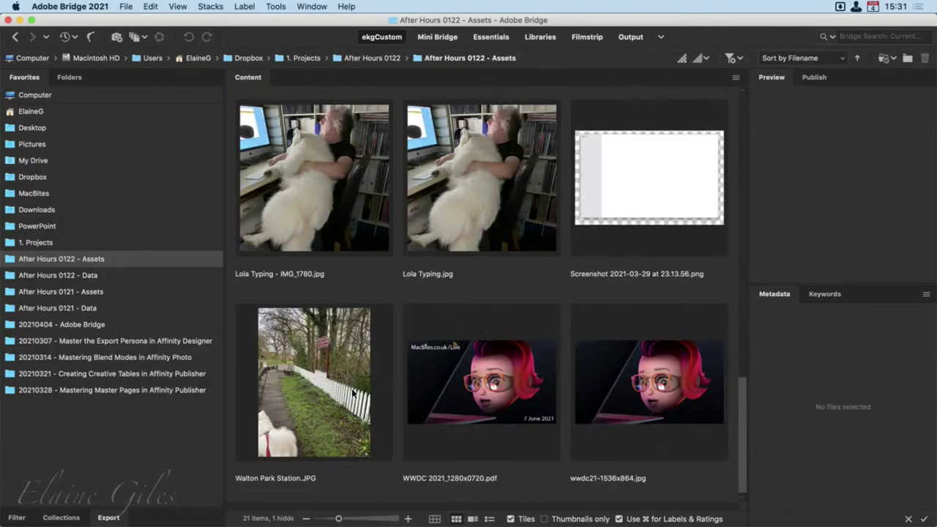
pyautogui.click(275, 480)
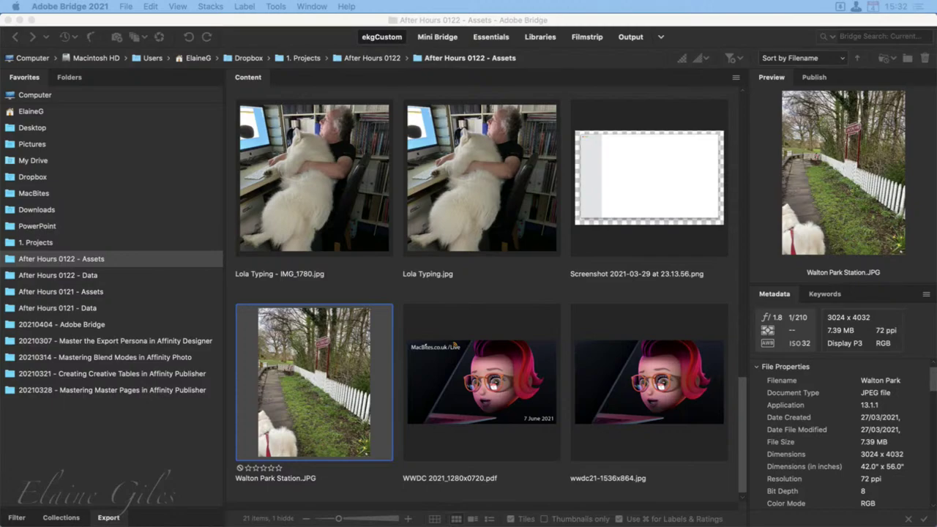
pyautogui.press('super+alt+r')
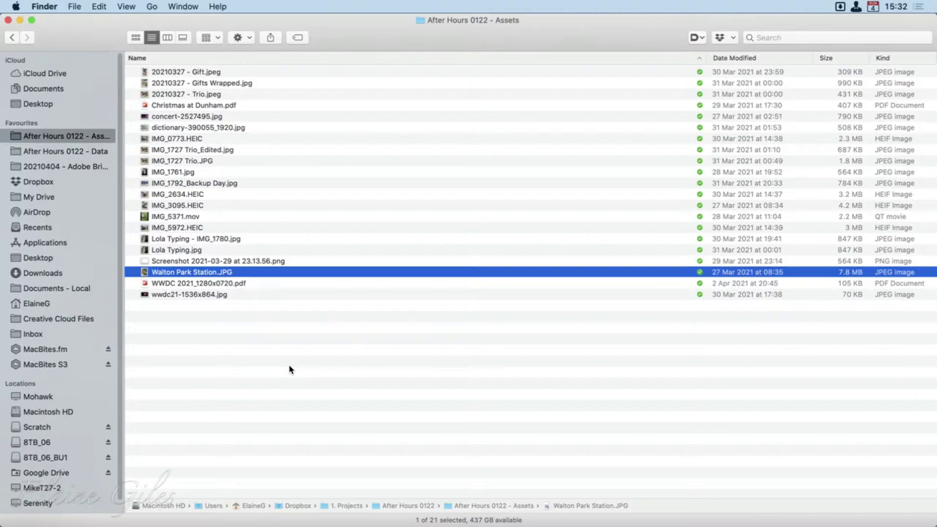
pyautogui.press('super+i')
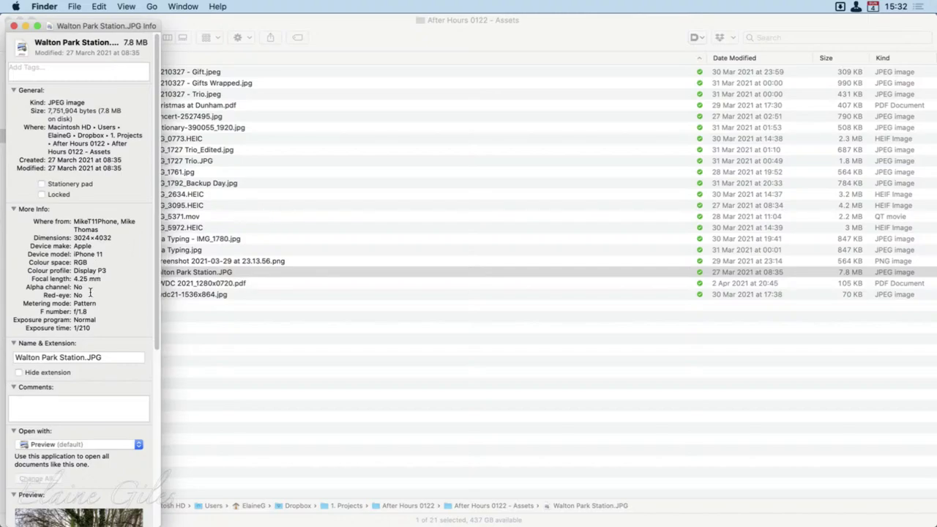
pyautogui.scroll(-3, 90, 293)
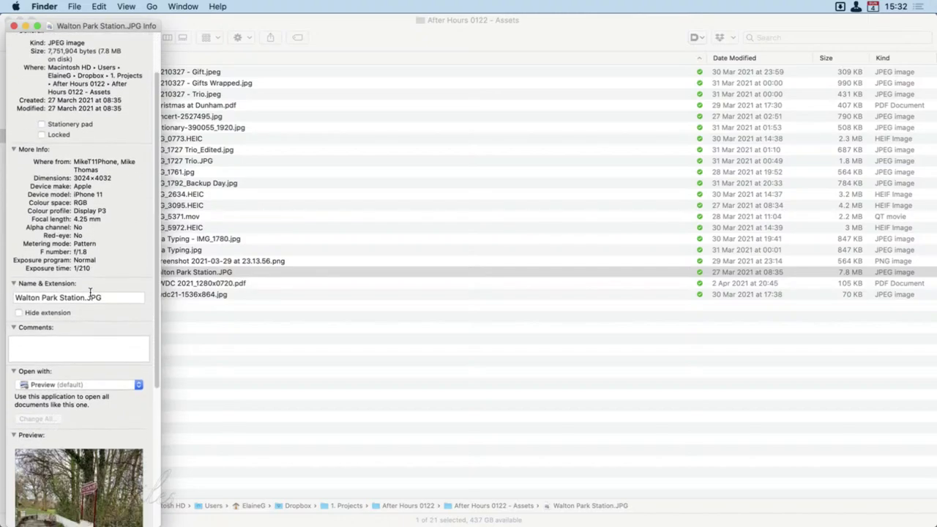
pyautogui.scroll(-2, 90, 293)
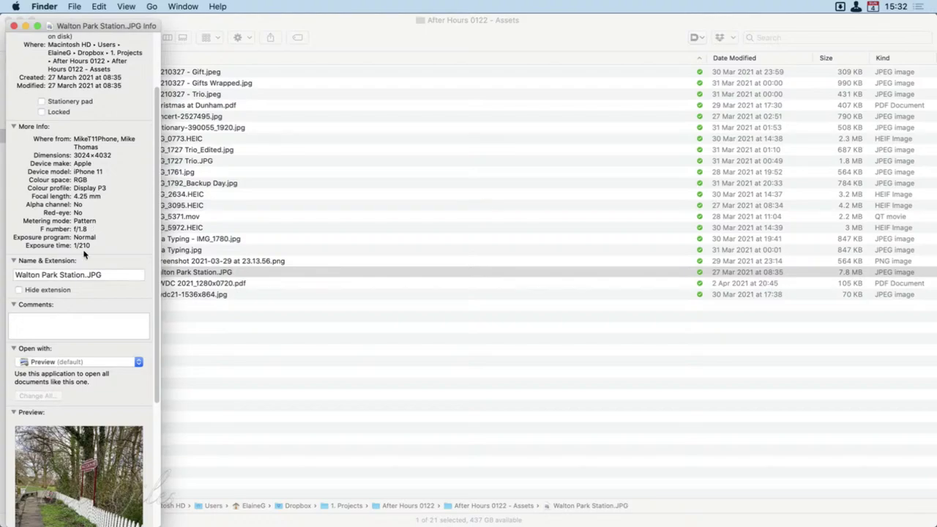
pyautogui.scroll(-10, 128, 252)
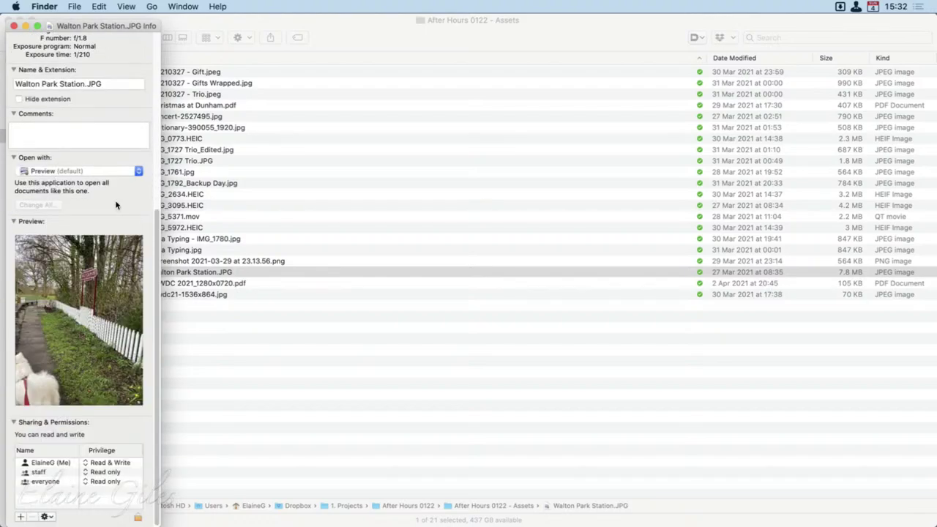
pyautogui.click(14, 27)
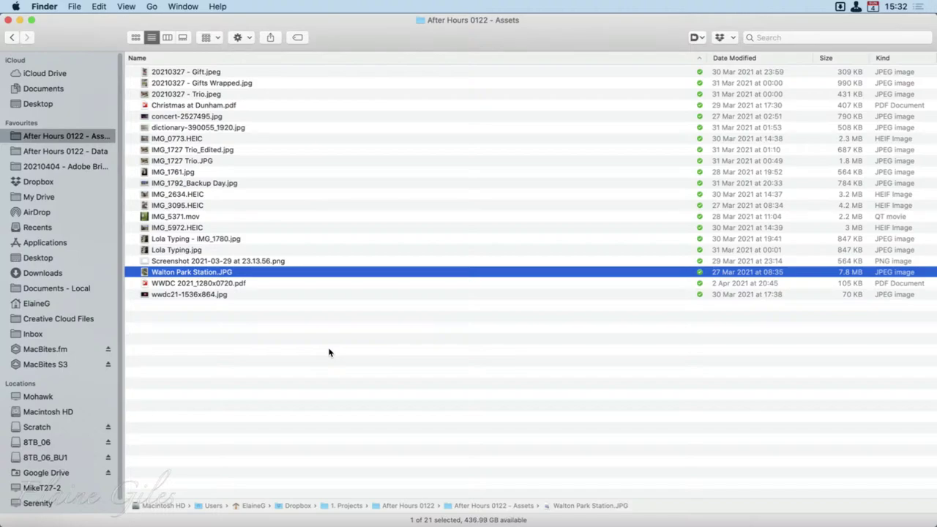
pyautogui.click(135, 37)
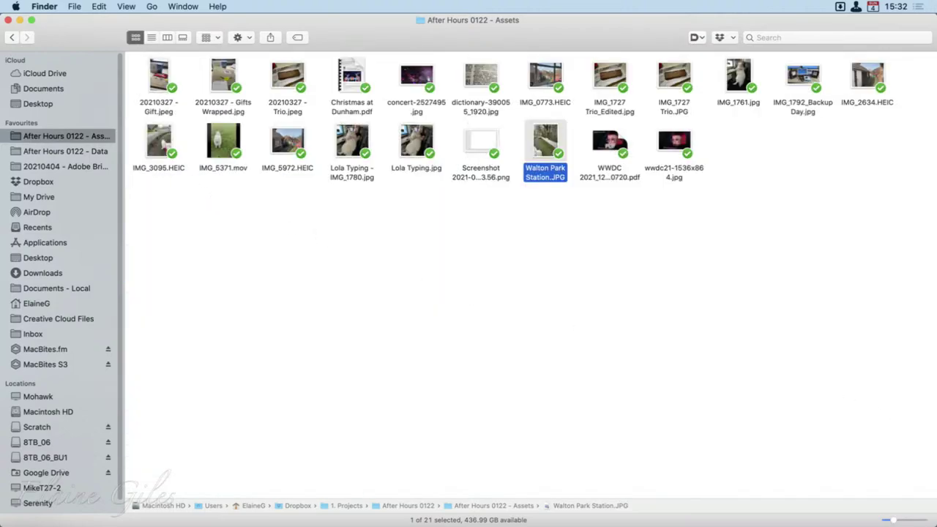
# Enlarge Finder's thumbnails with the icon-size slider, then close the Finder window.
pyautogui.moveTo(891, 520); pyautogui.dragTo(905, 523)
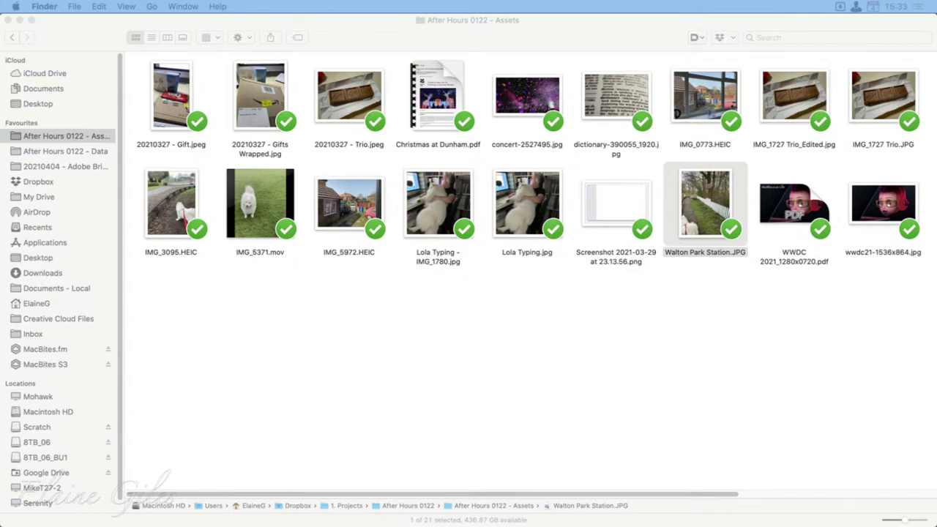
pyautogui.click(373, 355)
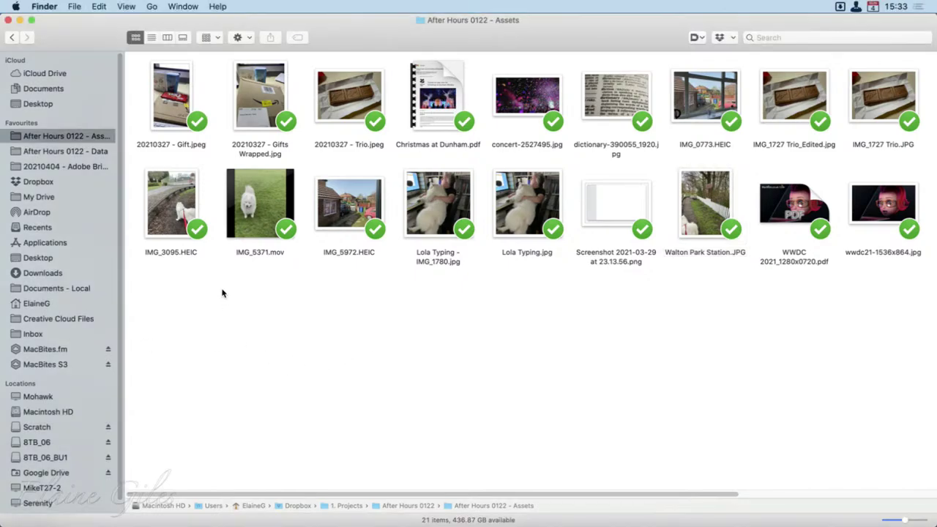
pyautogui.click(8, 19)
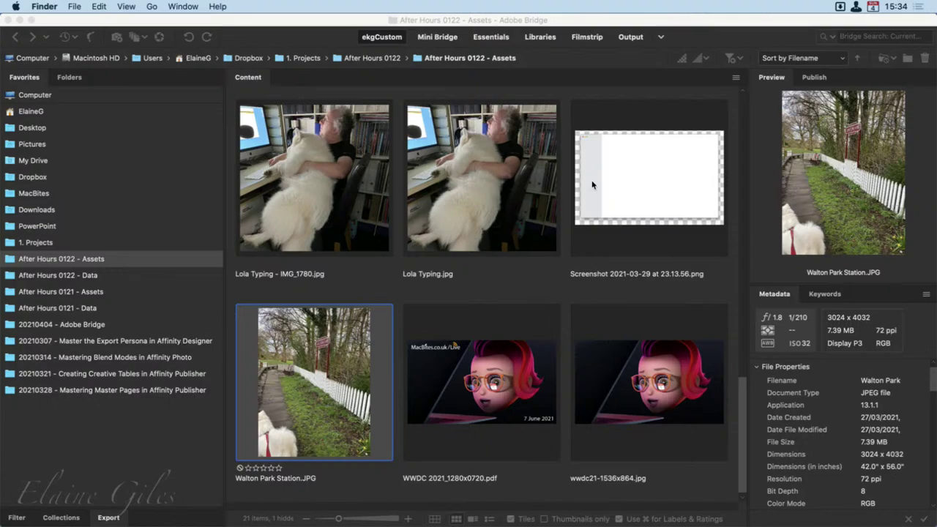
# Bring Bridge to the front and show the workspace list from the chevron beside Output.
pyautogui.click(712, 15)
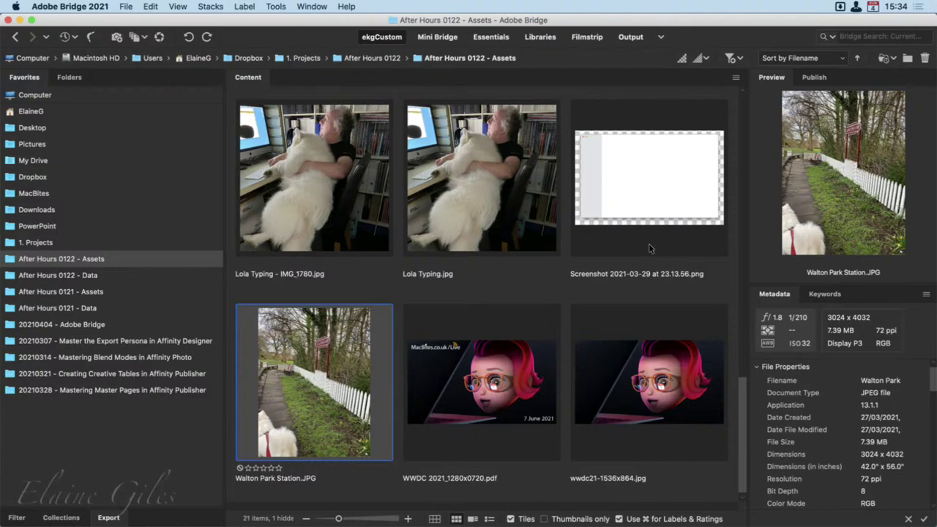
pyautogui.click(662, 37)
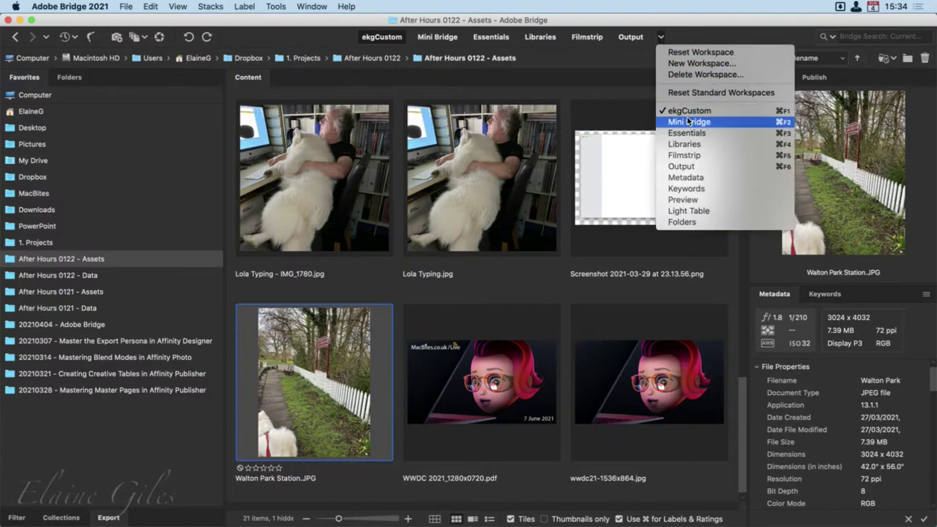
# Create and save a new workspace named DEMO.
pyautogui.click(687, 65)
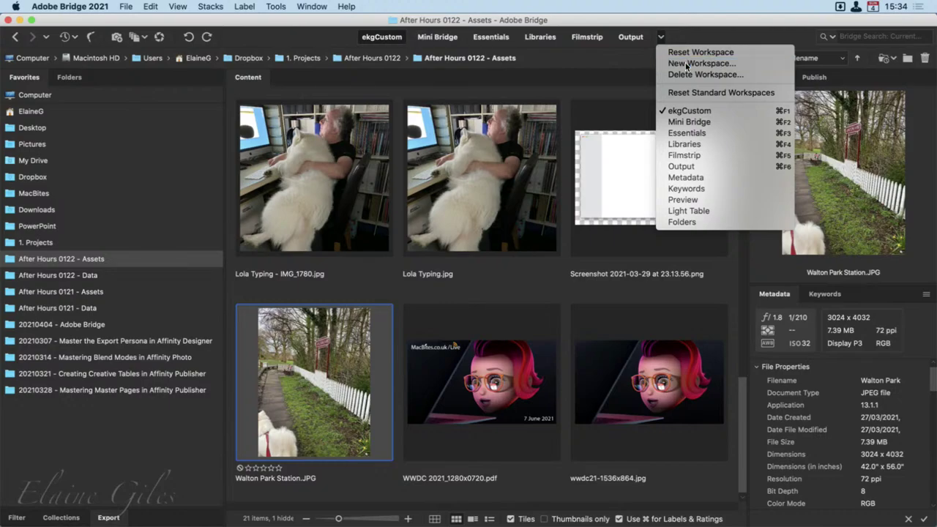
pyautogui.write('DEMO')
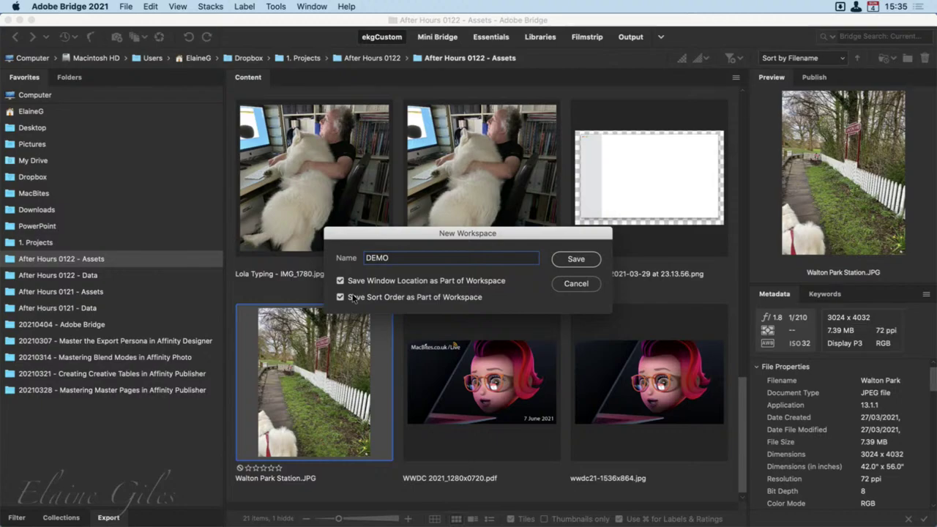
pyautogui.click(569, 258)
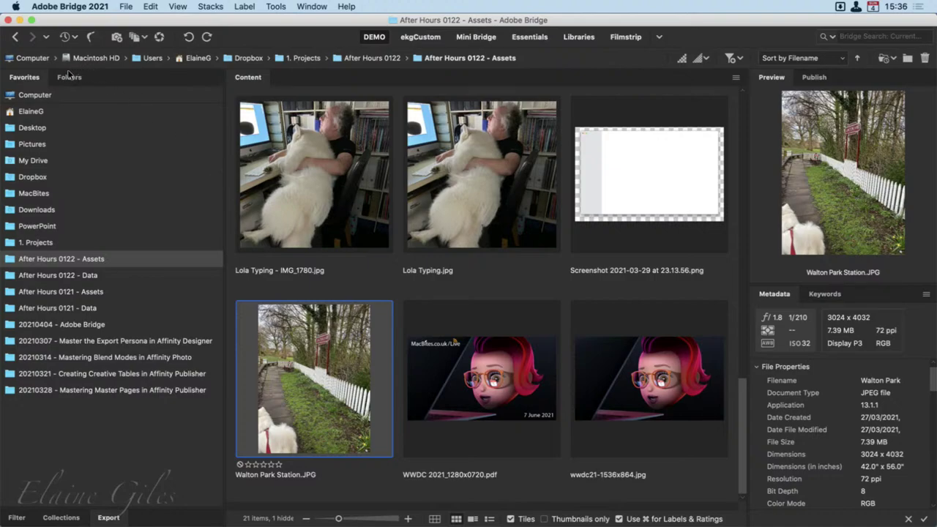
# Move the Folders panel to the right and dock a taller Metadata panel at the lower left.
pyautogui.moveTo(69, 77); pyautogui.dragTo(858, 80)
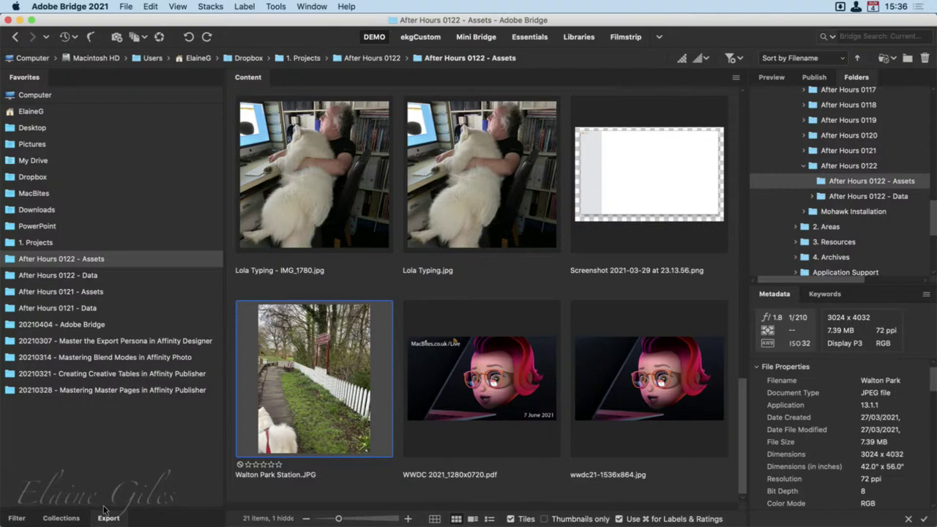
pyautogui.moveTo(774, 294); pyautogui.dragTo(137, 413)
pyautogui.moveTo(208, 525); pyautogui.dragTo(164, 513)
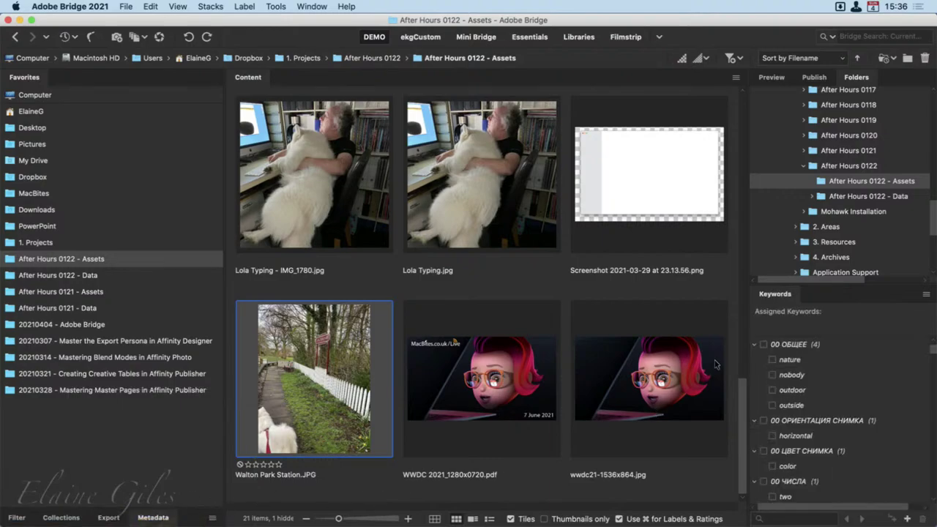
pyautogui.click(211, 517)
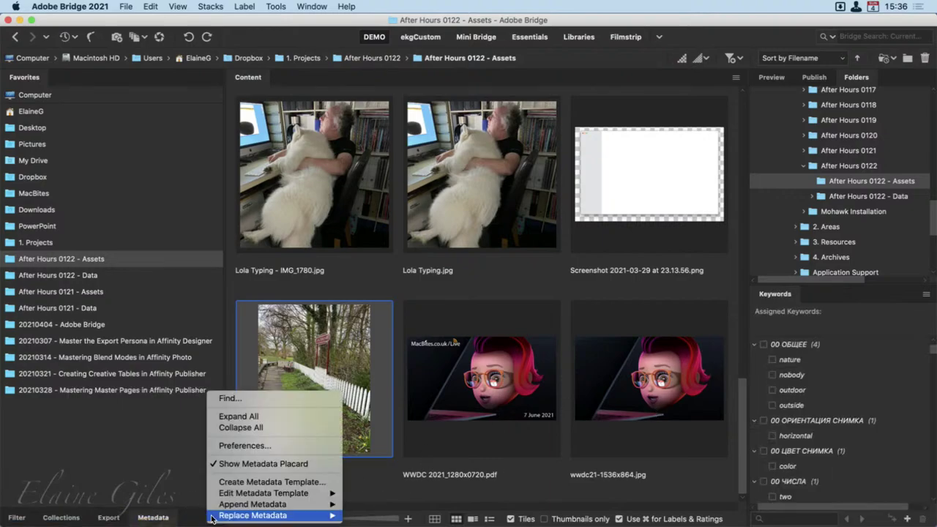
pyautogui.moveTo(209, 516)
pyautogui.click(161, 461)
pyautogui.moveTo(156, 510); pyautogui.dragTo(164, 333)
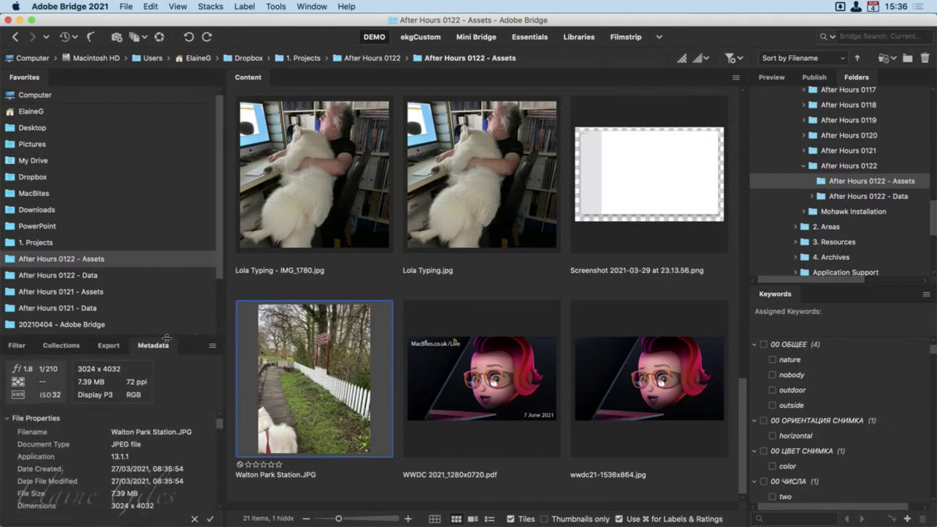
# Put Keywords on the left and Favorites on the right, narrow both, and shrink thumbnails.
pyautogui.moveTo(773, 293); pyautogui.dragTo(188, 347)
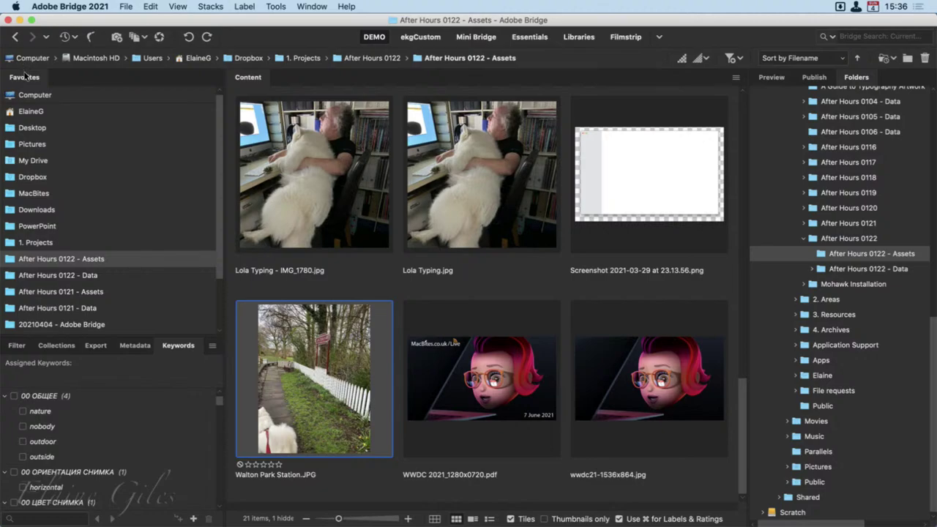
pyautogui.moveTo(24, 77); pyautogui.dragTo(903, 82)
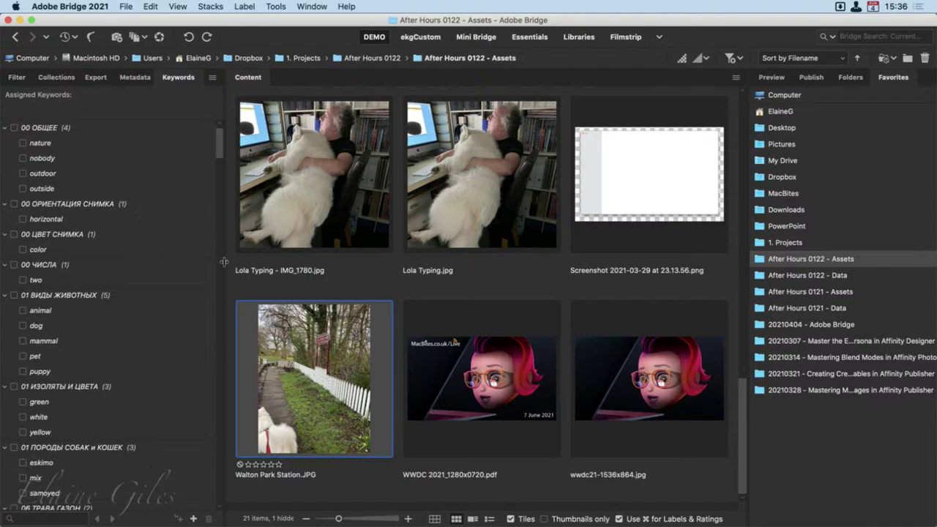
pyautogui.moveTo(223, 265); pyautogui.dragTo(158, 264)
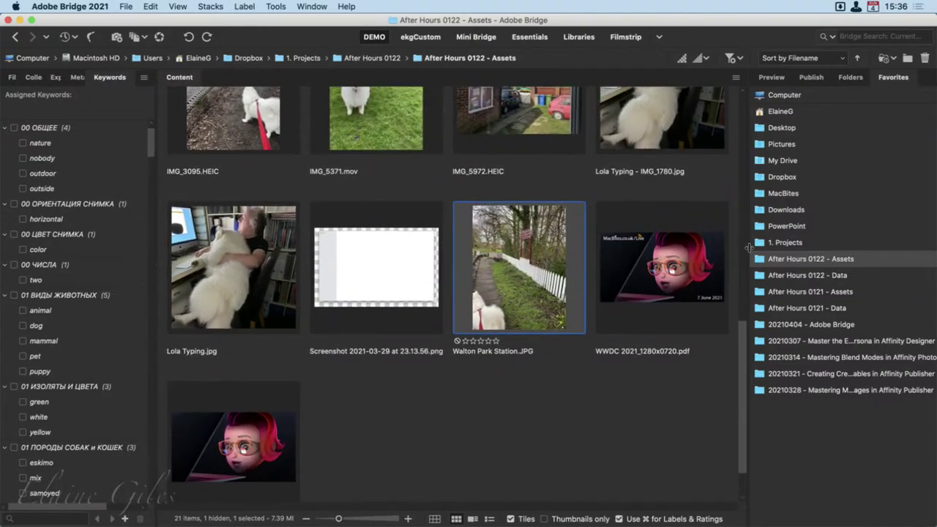
pyautogui.moveTo(748, 247); pyautogui.dragTo(810, 241)
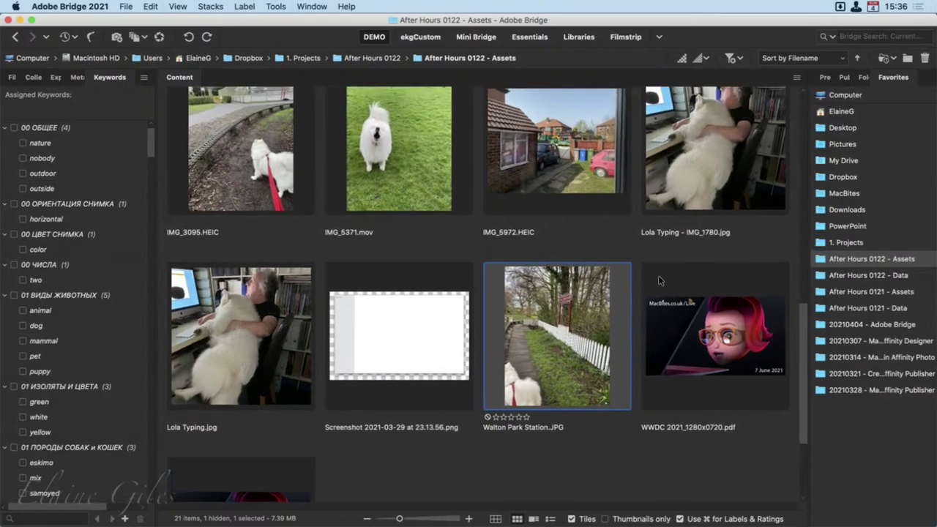
pyautogui.moveTo(400, 518); pyautogui.dragTo(388, 517)
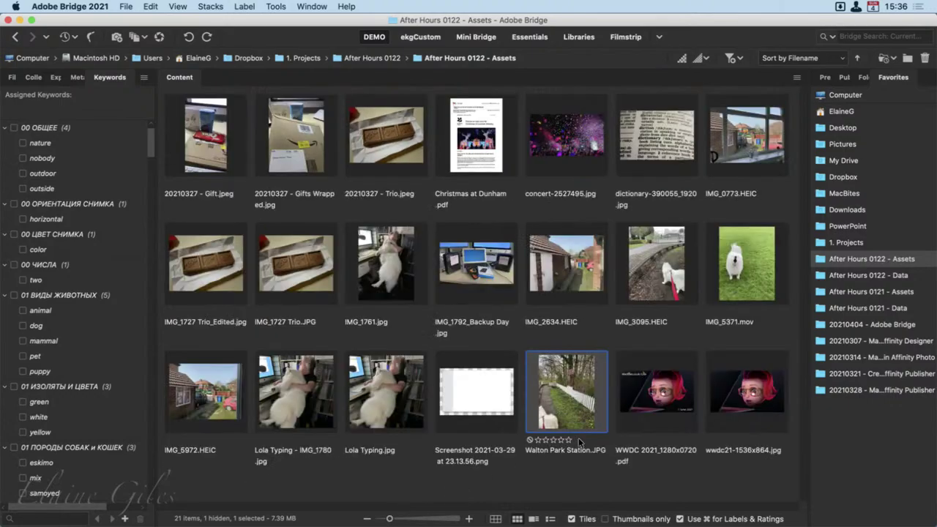
# Switch to ekgCustom and back to DEMO, then show the workspace list.
pyautogui.click(420, 36)
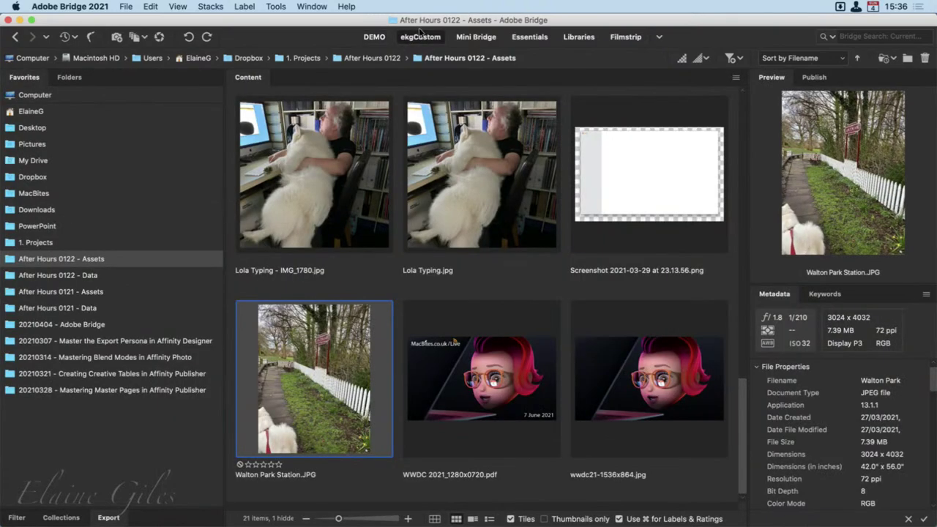
pyautogui.click(374, 37)
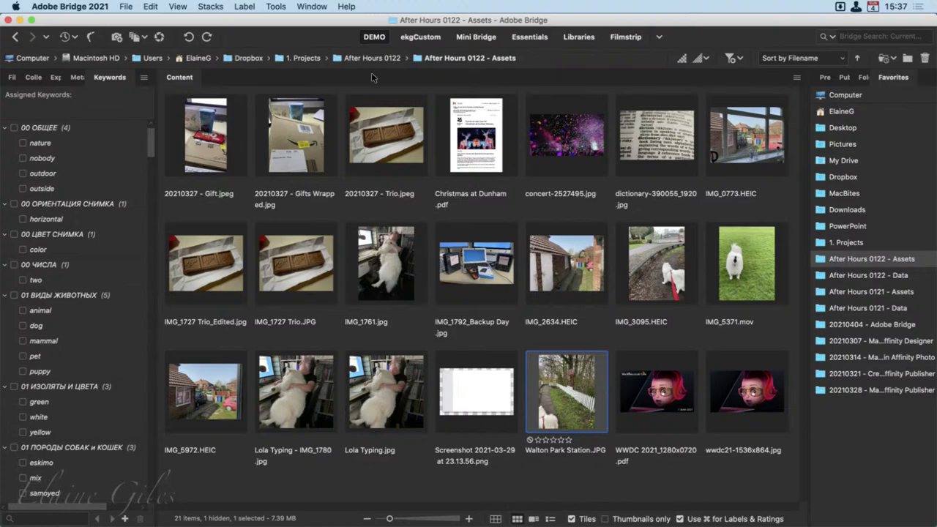
pyautogui.click(659, 37)
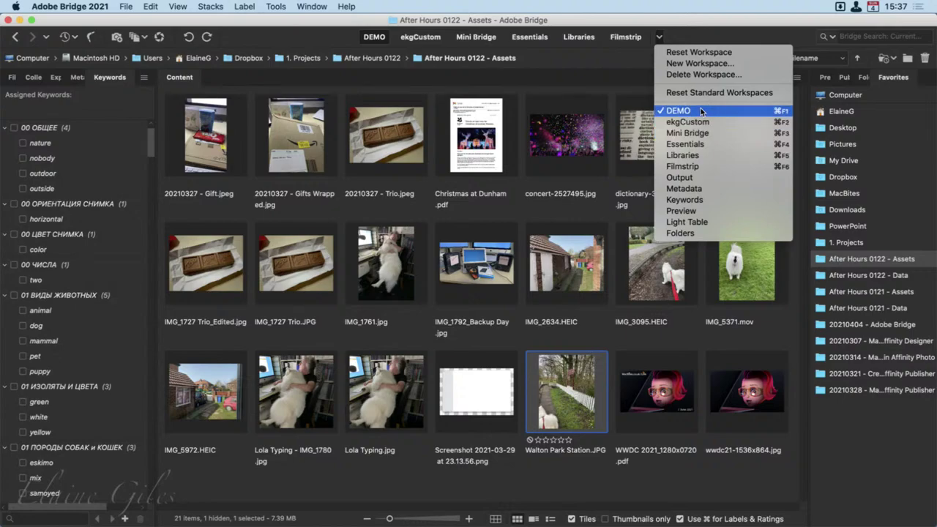
# Delete the DEMO workspace and return to the ekgCustom layout.
pyautogui.click(704, 75)
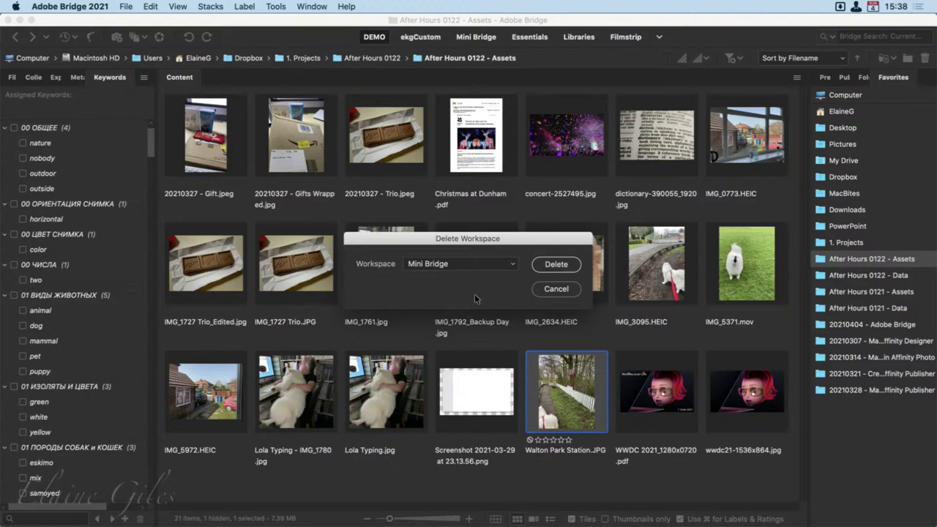
pyautogui.click(513, 264)
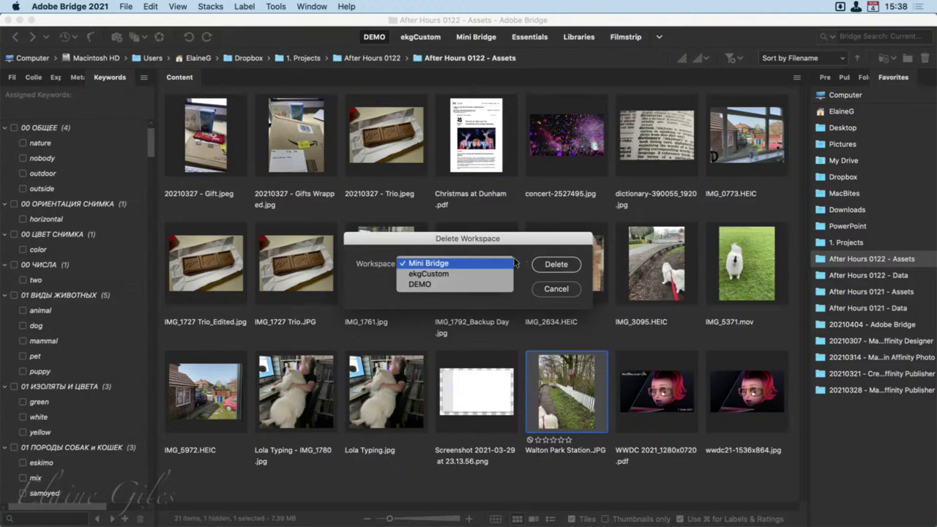
pyautogui.click(495, 283)
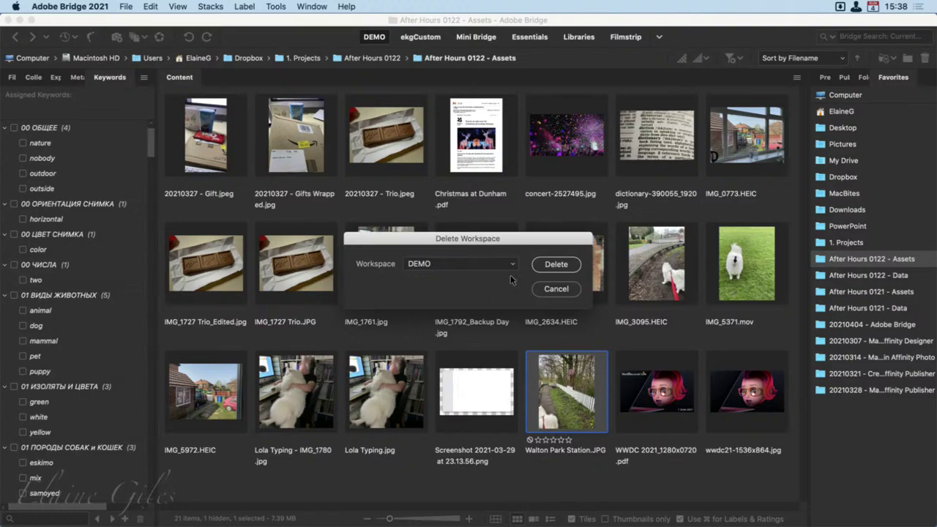
pyautogui.click(556, 263)
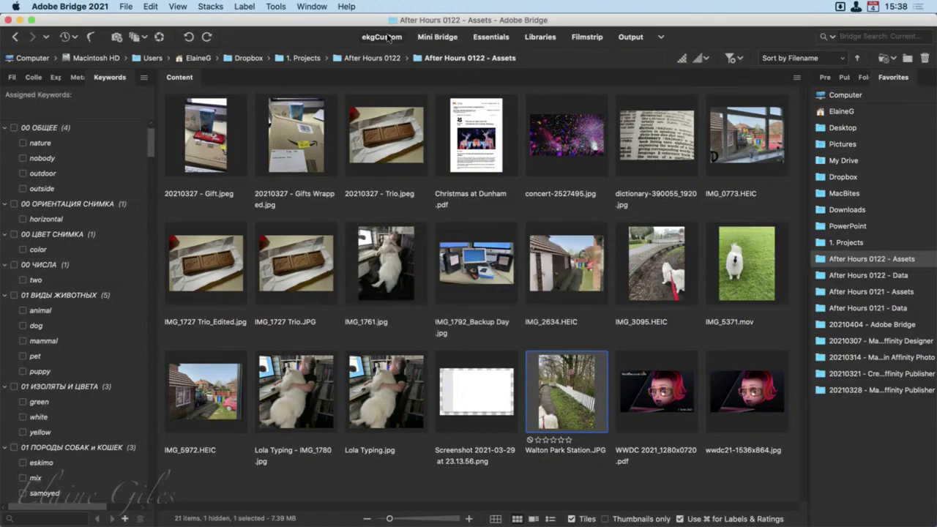
pyautogui.click(381, 37)
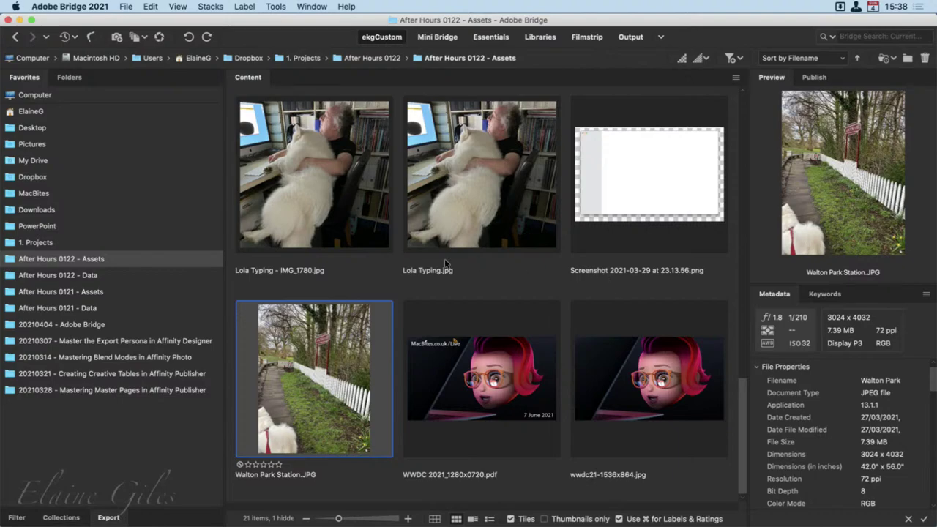
# Select the IMG_3095.HEIC photo in the Content panel.
pyautogui.scroll(10, 358, 272)
pyautogui.scroll(-5, 357, 272)
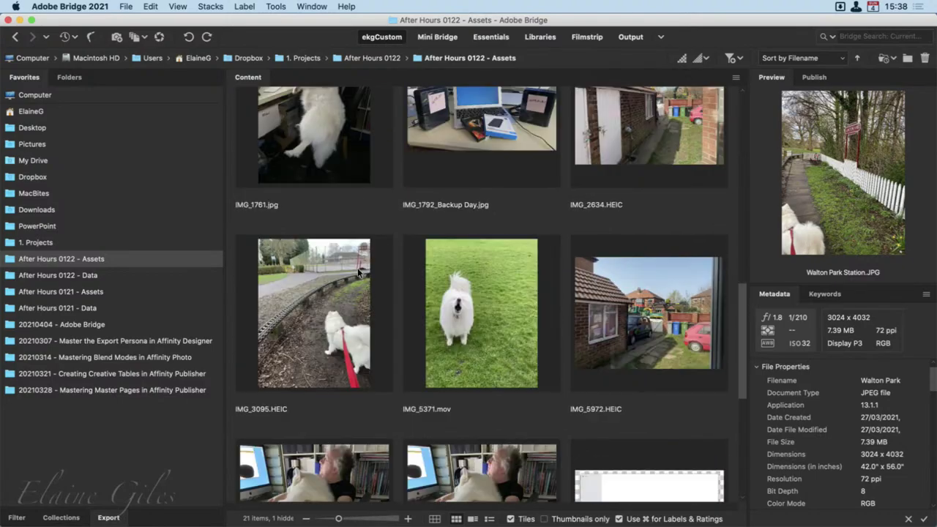
pyautogui.click(337, 276)
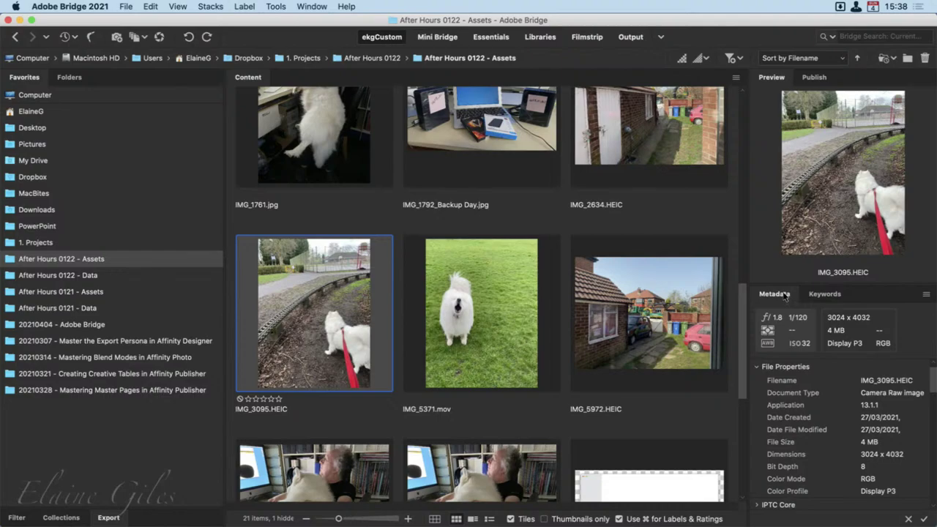
# Collapse the Camera Data, GPS, Audio, Video and DICOM sections, leaving File Properties expanded.
pyautogui.click(757, 366)
pyautogui.click(757, 412)
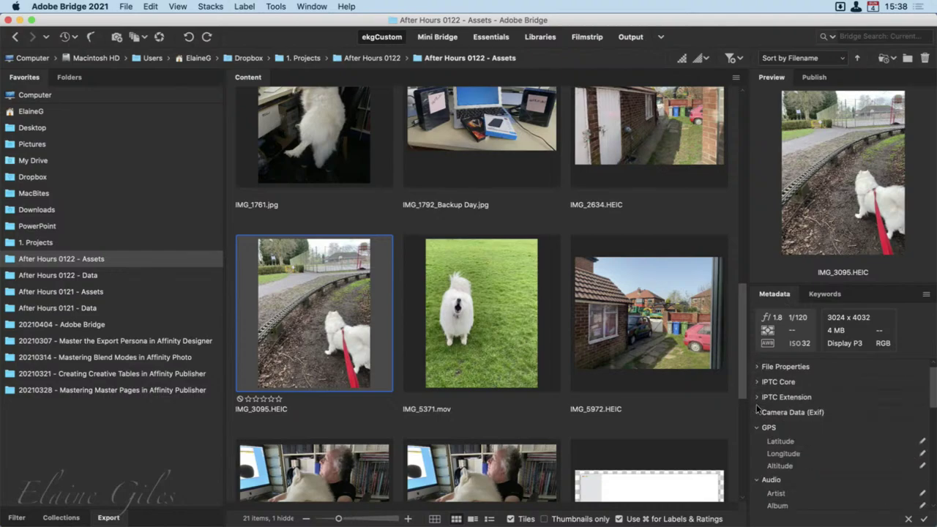
pyautogui.click(756, 427)
pyautogui.click(756, 442)
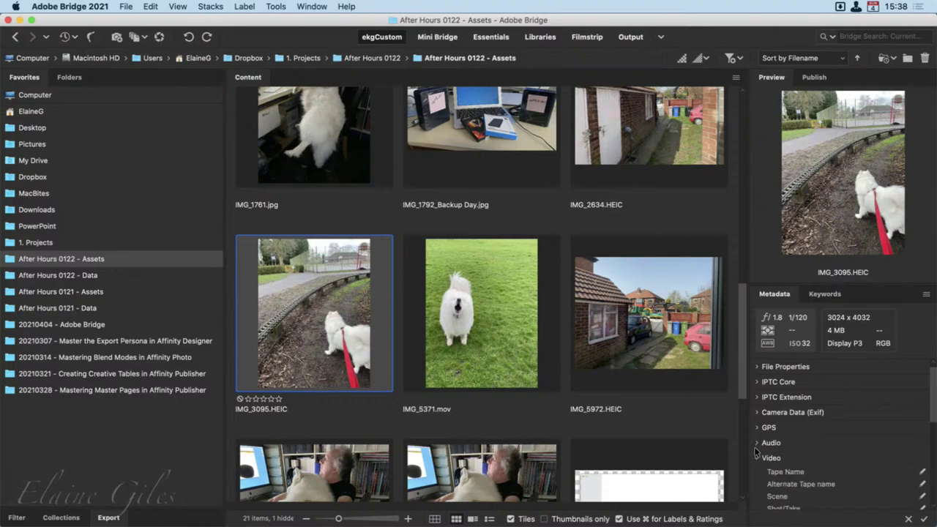
pyautogui.click(756, 457)
pyautogui.click(756, 473)
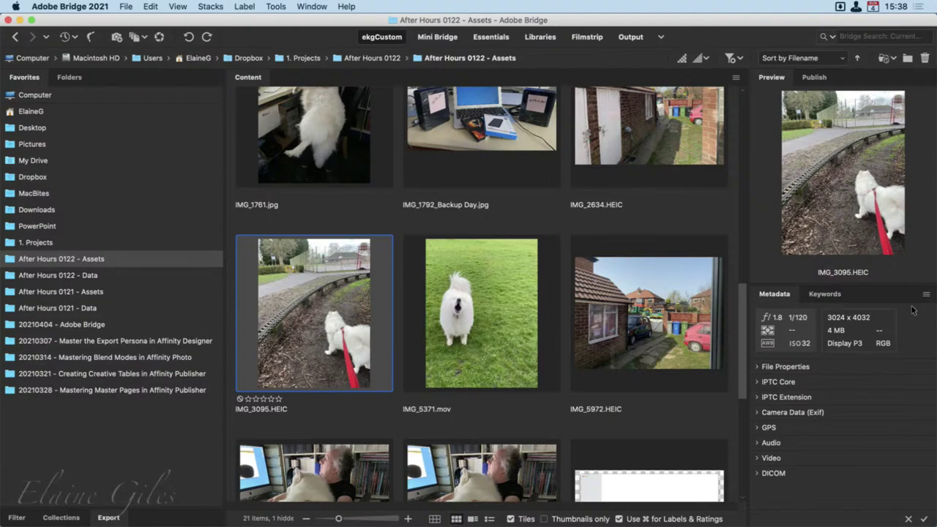
pyautogui.click(758, 365)
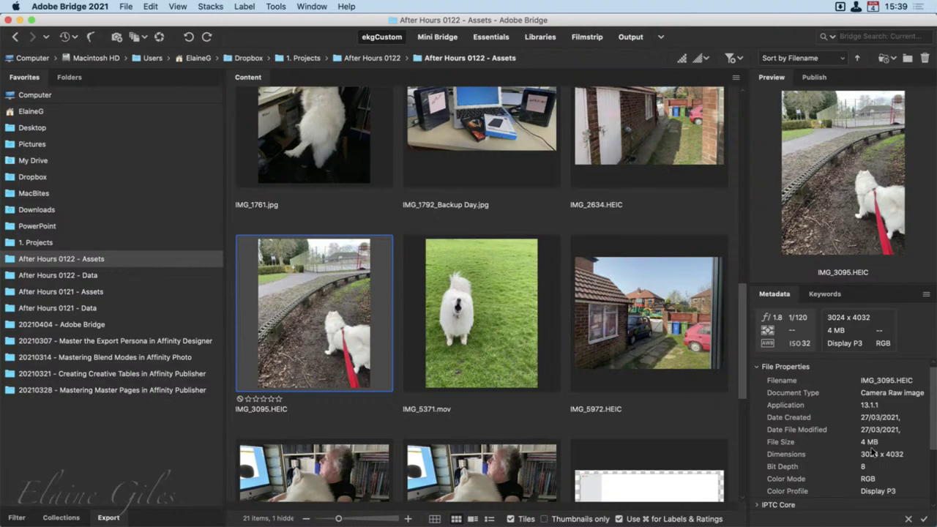
# Expand IPTC Core and enter the creator's name.
pyautogui.scroll(-5, 871, 452)
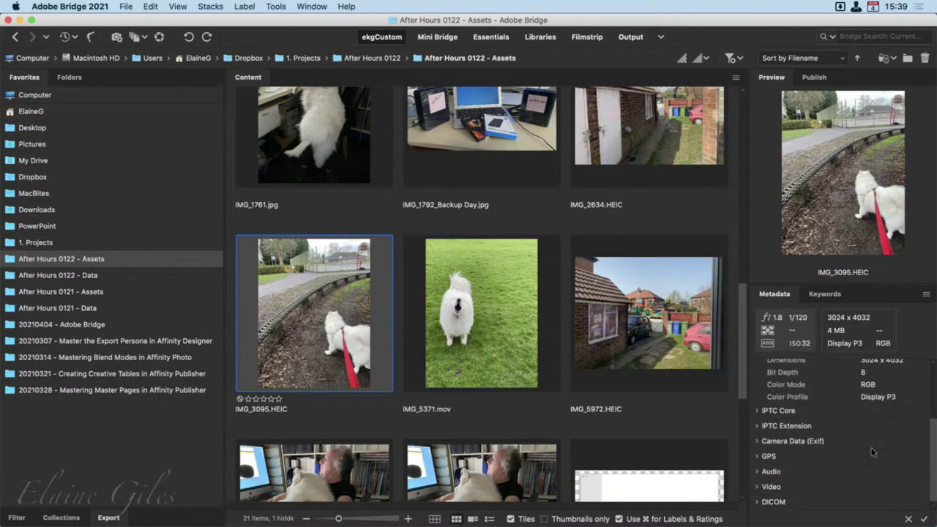
pyautogui.click(756, 404)
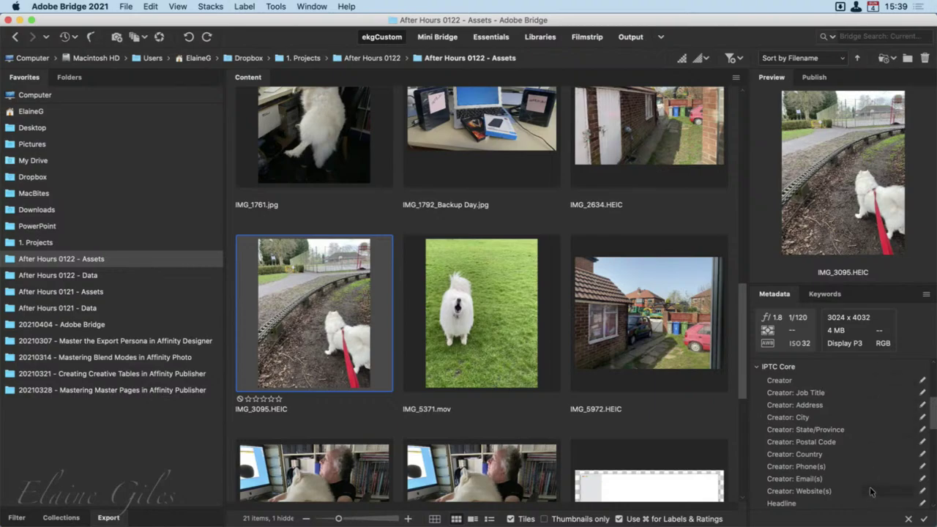
pyautogui.click(866, 466)
pyautogui.click(875, 479)
pyautogui.click(873, 498)
pyautogui.click(873, 380)
pyautogui.write('Mike Thomas')
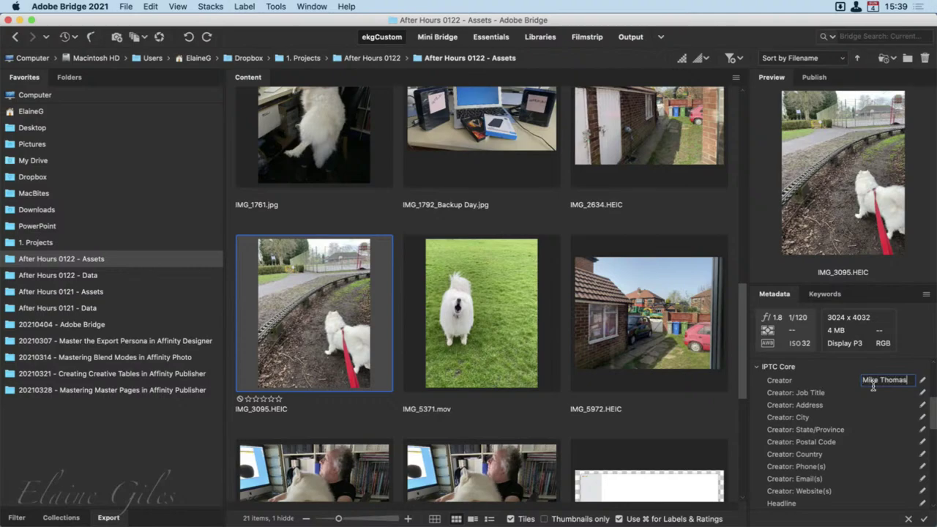
pyautogui.press('Return')
# Set the creator job title to Photographer and enter the creator's address.
pyautogui.click(886, 393)
pyautogui.write('Photographer')
pyautogui.press('Return')
pyautogui.write('Sale')
pyautogui.click(864, 420)
# Fill in the creator's city, postal code and country.
pyautogui.write('Cheshire')
pyautogui.click(866, 442)
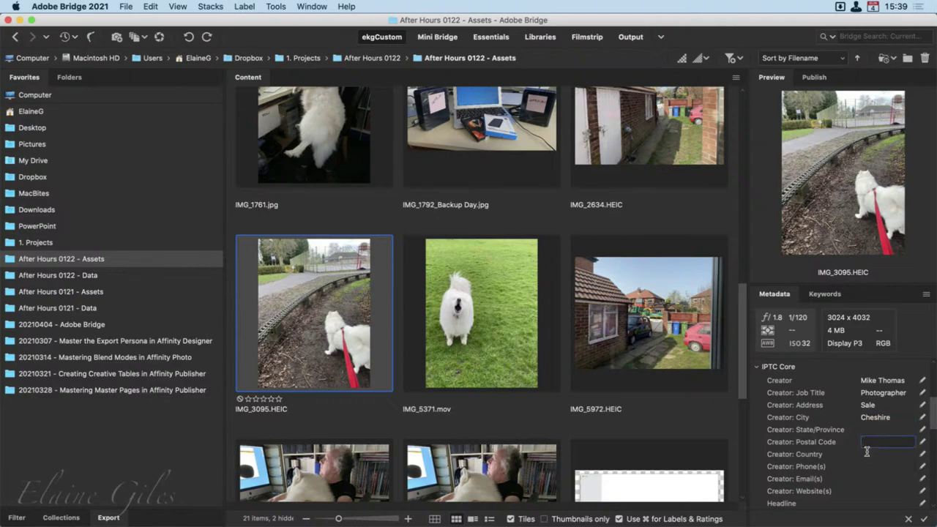
pyautogui.write('M33')
pyautogui.click(862, 454)
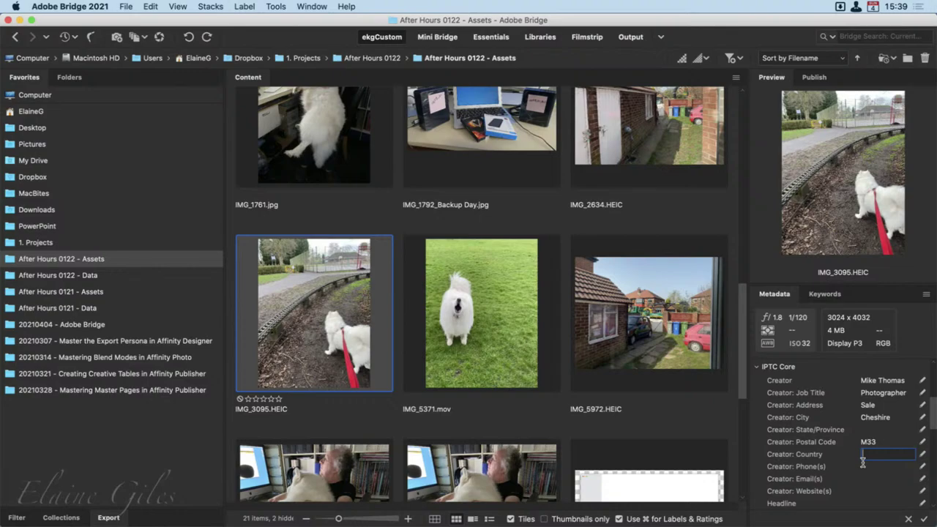
pyautogui.write('UK')
pyautogui.click(877, 479)
pyautogui.click(875, 491)
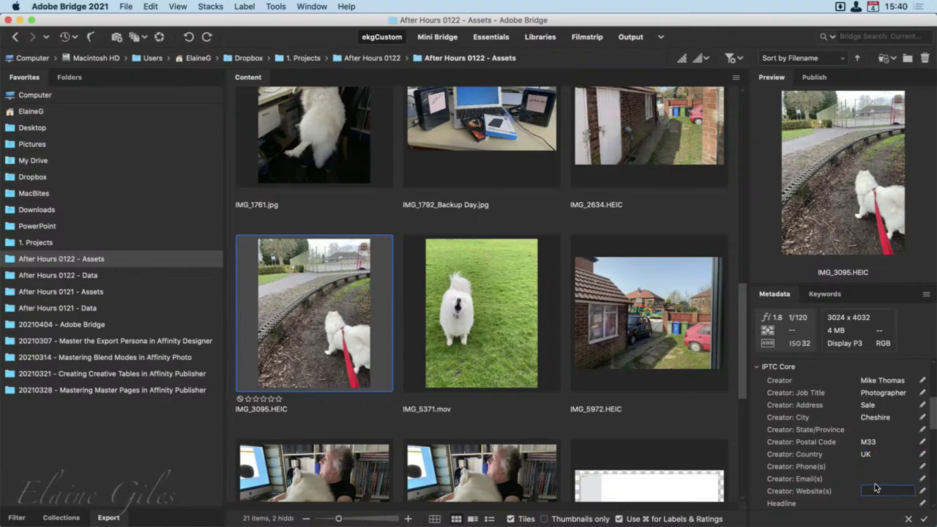
pyautogui.scroll(-5, 874, 487)
pyautogui.scroll(10, 875, 482)
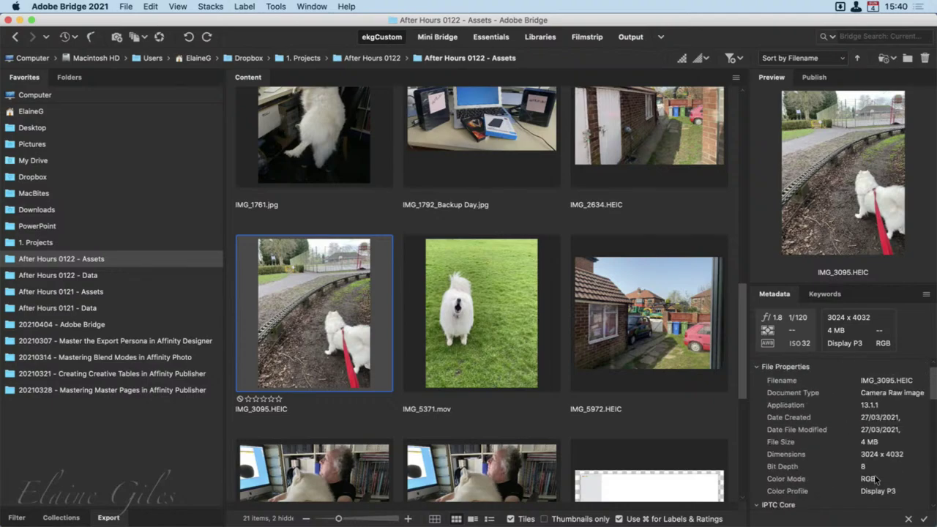
# Collapse File Properties and set Copyright Status to Copyrighted.
pyautogui.click(758, 363)
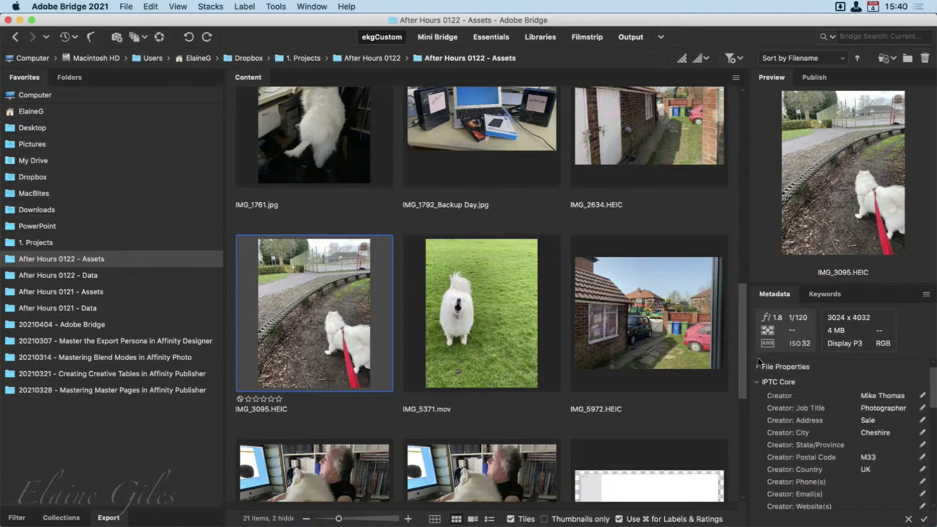
pyautogui.scroll(-3, 805, 458)
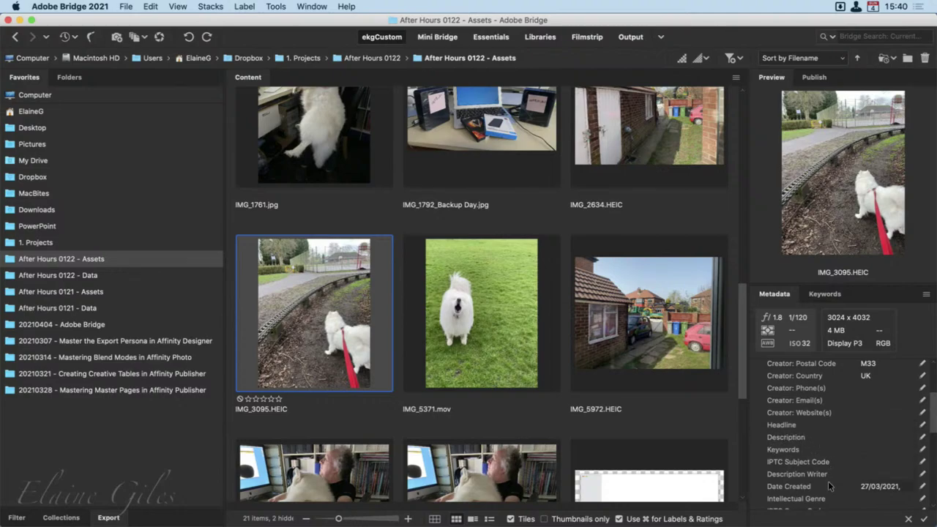
pyautogui.scroll(-3, 828, 481)
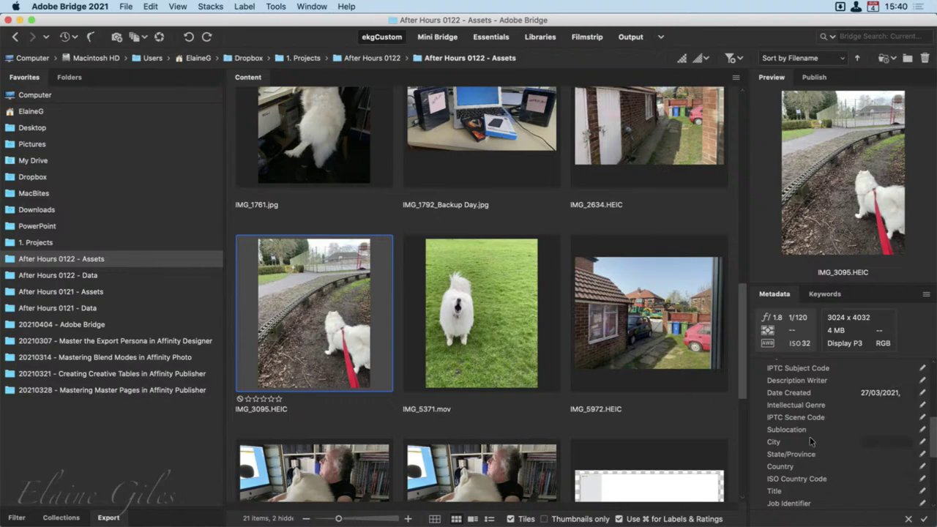
pyautogui.scroll(-3, 813, 454)
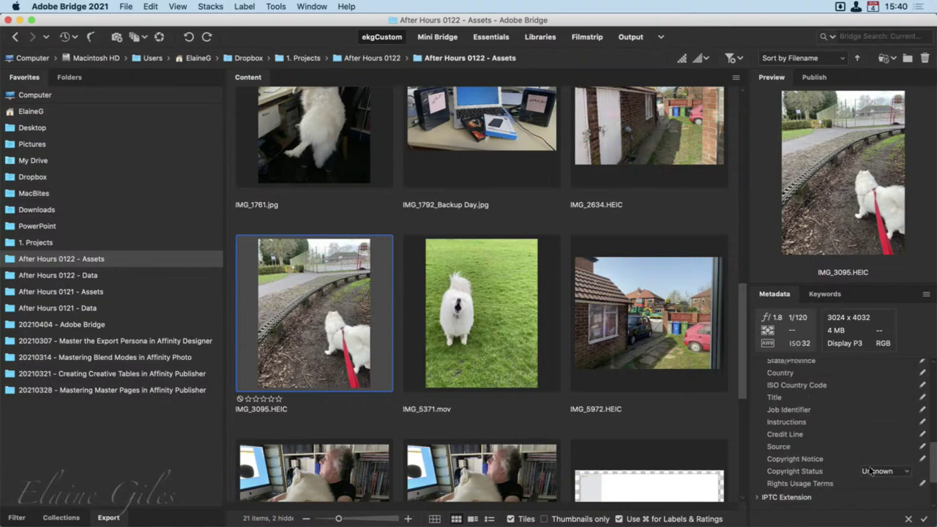
pyautogui.click(905, 470)
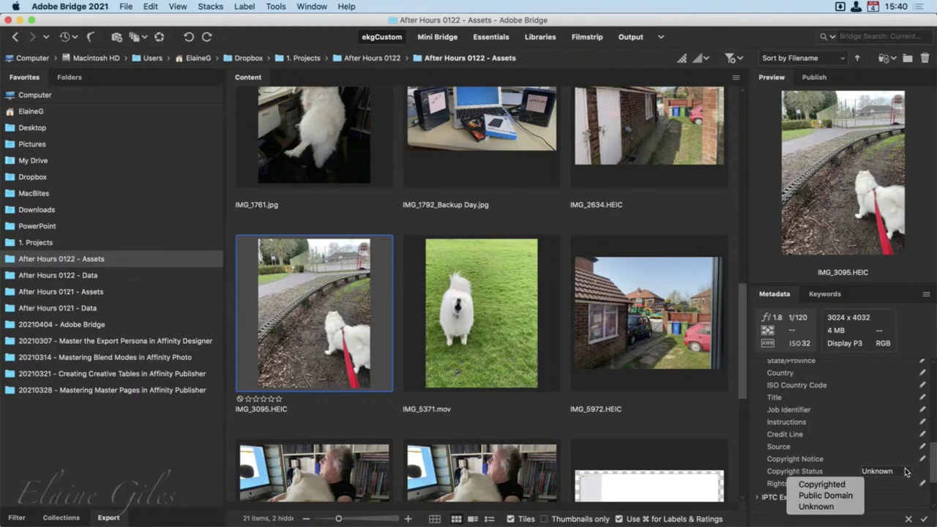
pyautogui.click(821, 484)
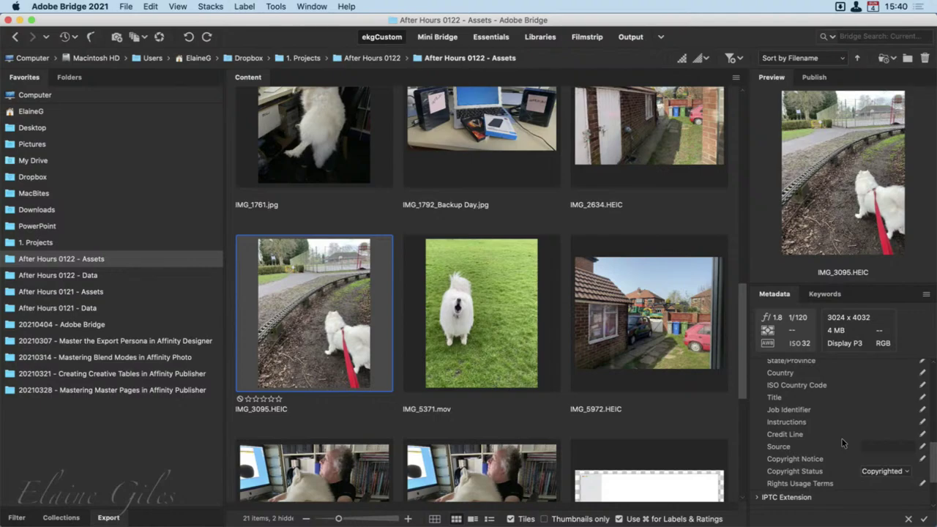
# Expand the IPTC Extension section to show its fields.
pyautogui.scroll(-3, 841, 442)
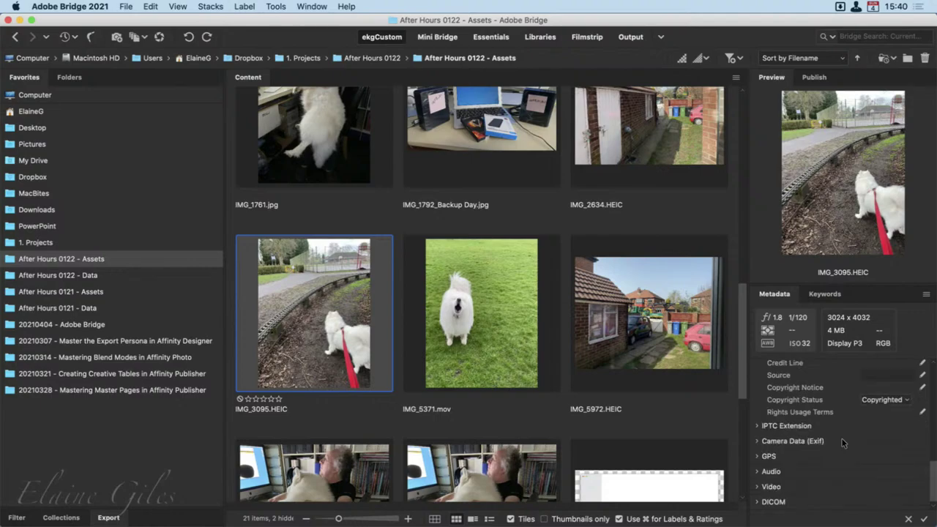
pyautogui.click(757, 424)
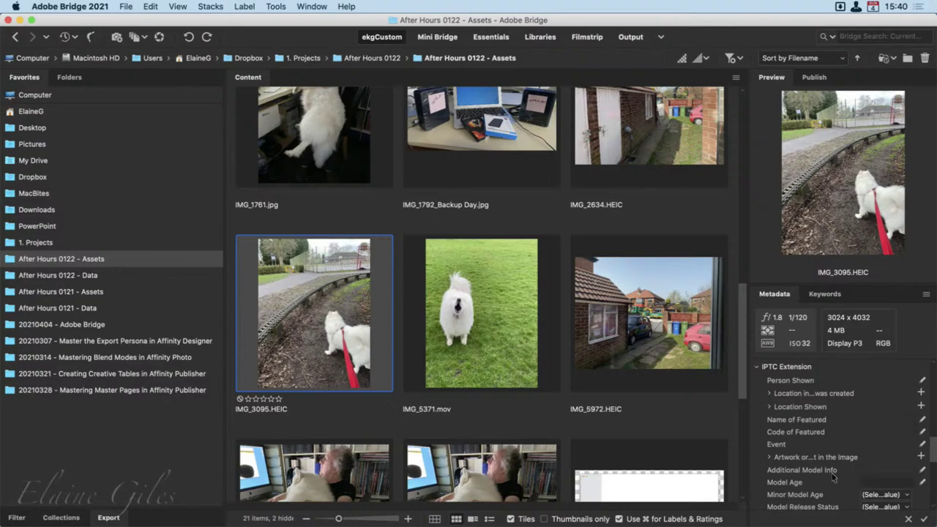
pyautogui.scroll(-3, 841, 474)
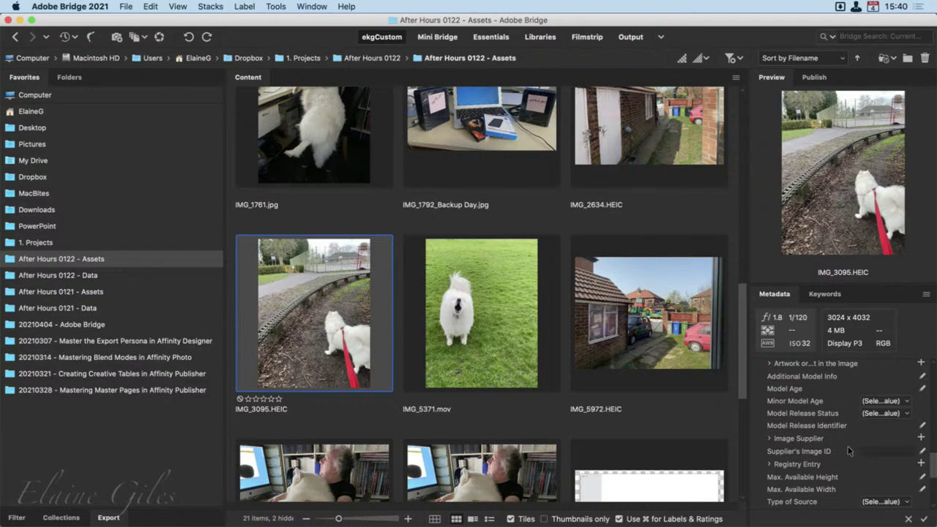
# Expand the Camera Data (Exif) and GPS sections.
pyautogui.scroll(-3, 847, 445)
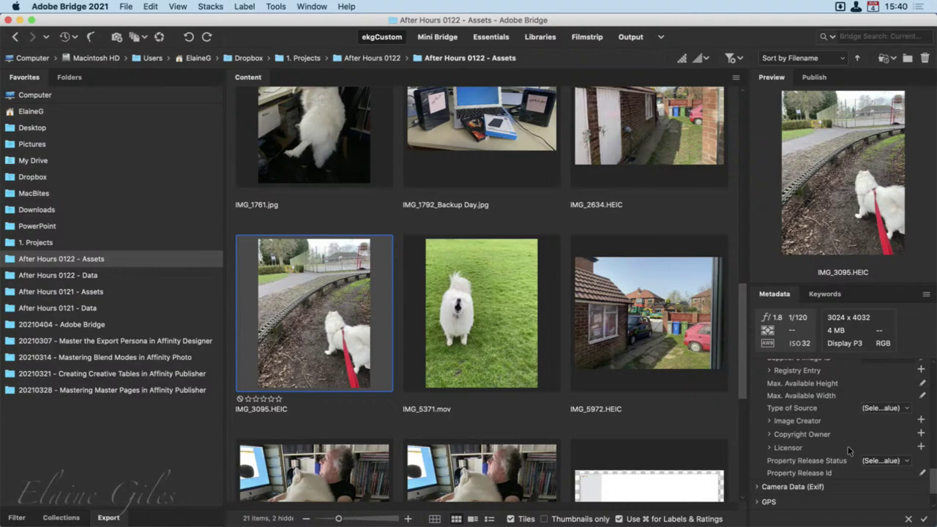
pyautogui.click(756, 486)
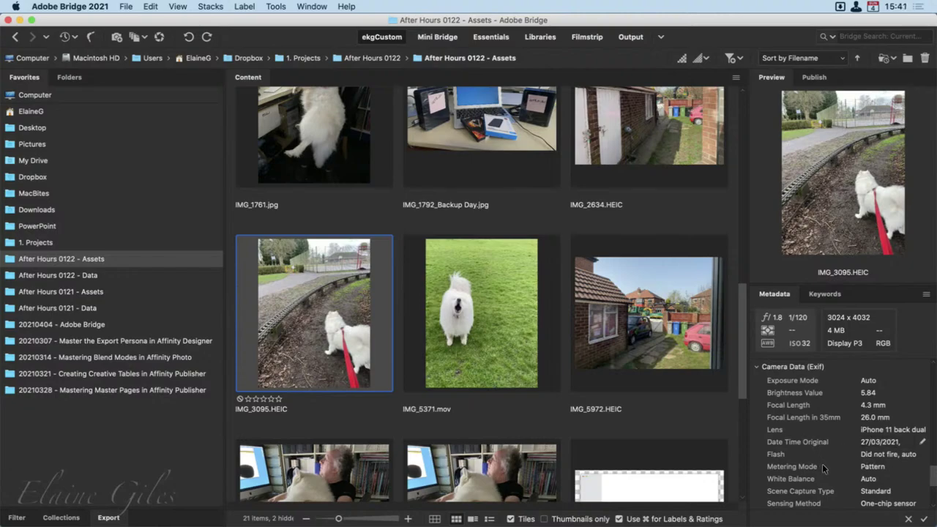
pyautogui.scroll(-5, 822, 463)
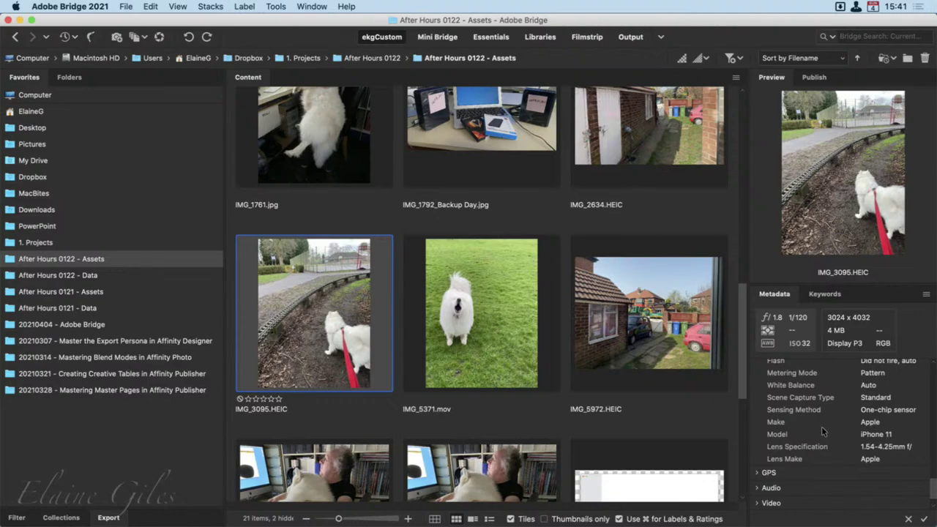
pyautogui.click(758, 472)
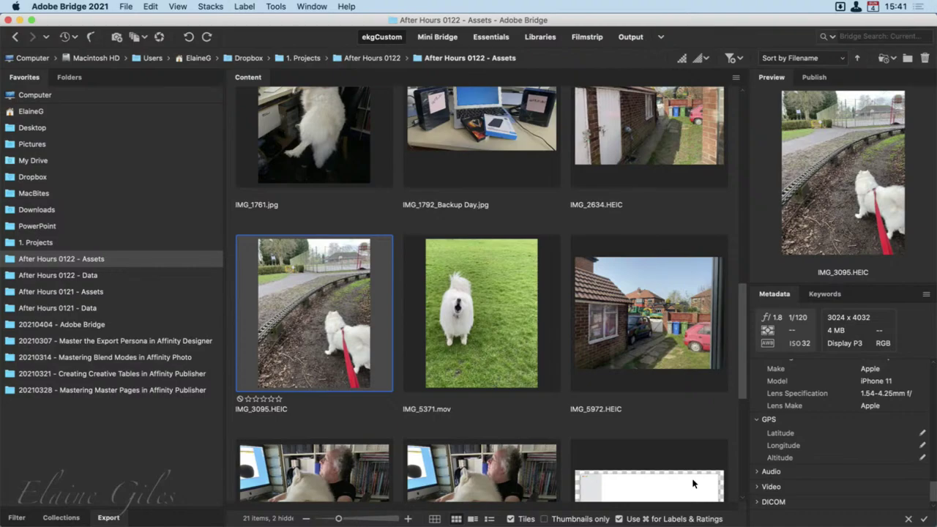
# Expand the Audio, Video and DICOM sections, then scroll back up to IPTC Core.
pyautogui.click(758, 470)
pyautogui.scroll(-3, 790, 476)
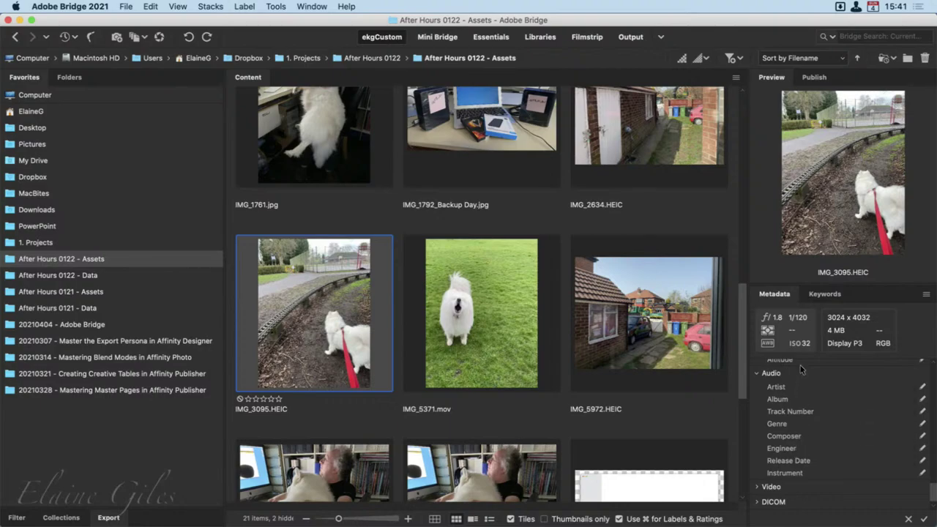
pyautogui.click(758, 486)
pyautogui.scroll(-1, 798, 472)
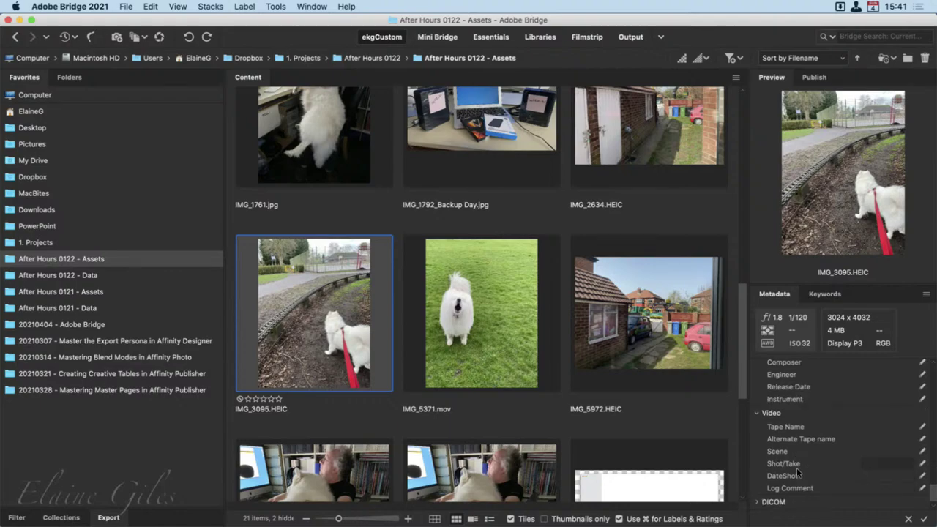
pyautogui.click(757, 499)
pyautogui.scroll(-2, 824, 485)
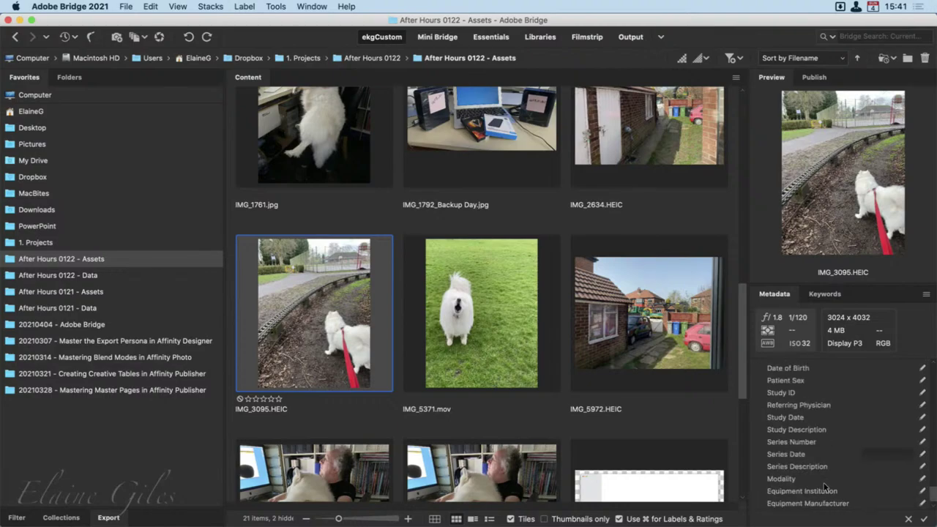
pyautogui.scroll(8, 823, 483)
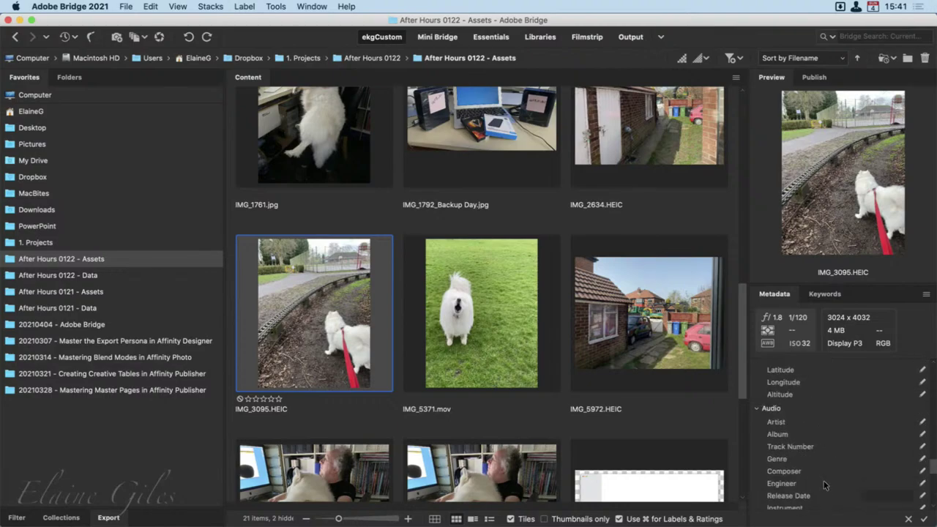
pyautogui.scroll(15, 840, 414)
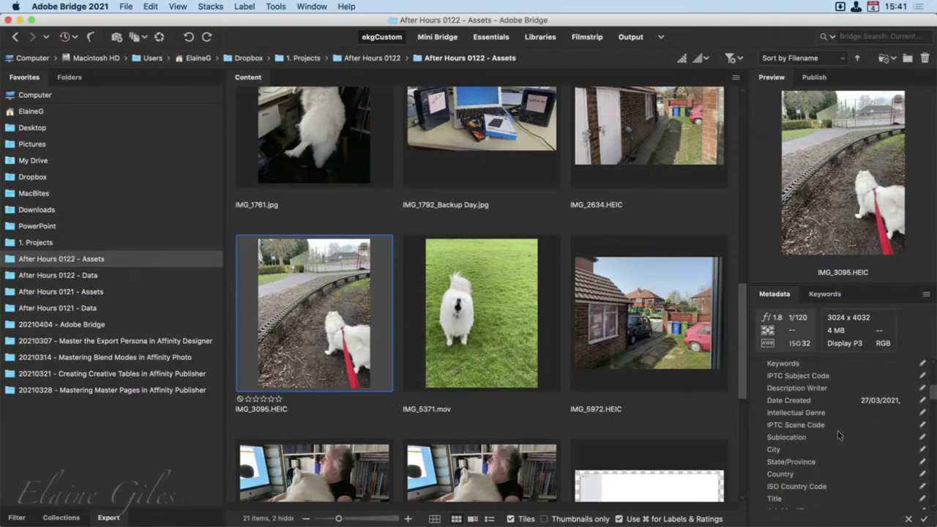
pyautogui.scroll(5, 837, 431)
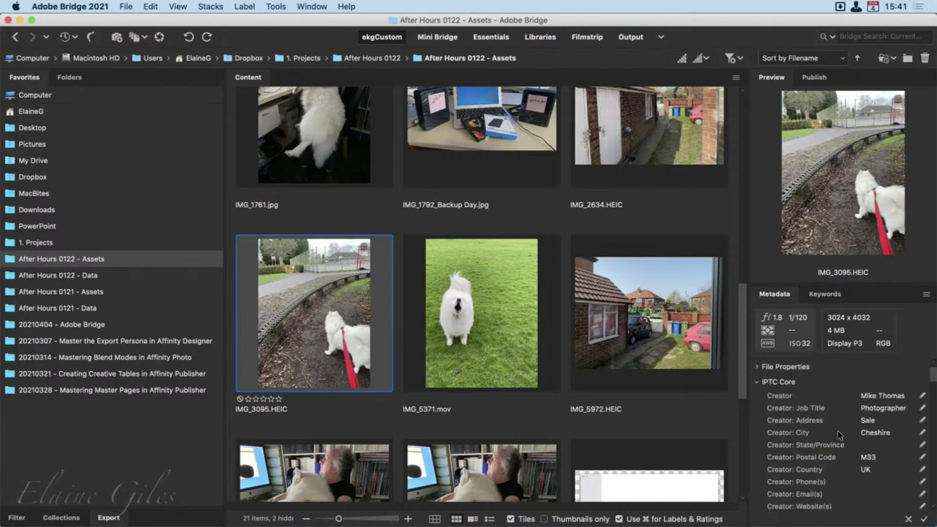
pyautogui.click(825, 294)
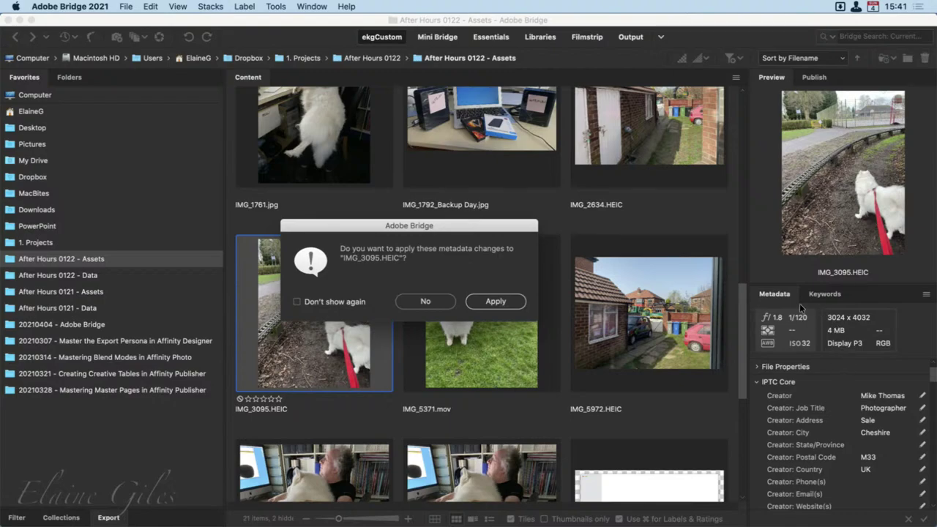
pyautogui.click(481, 302)
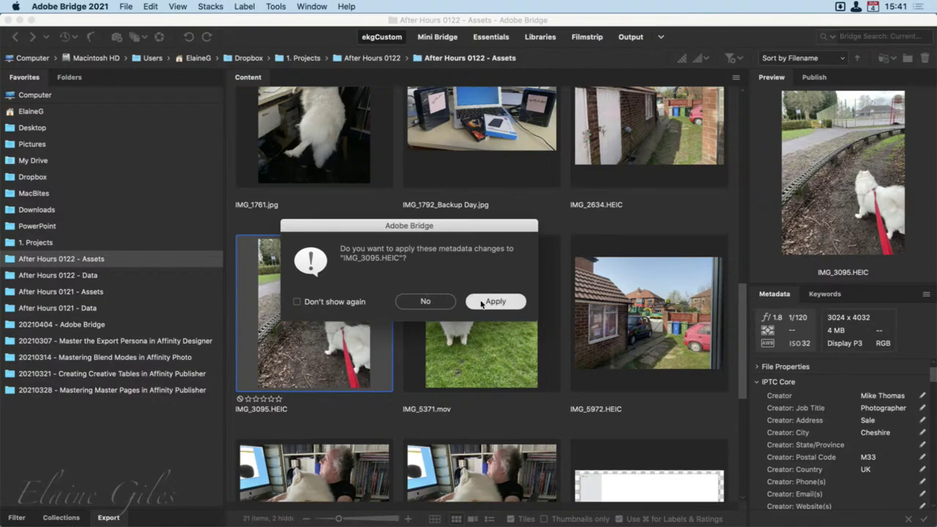
pyautogui.click(823, 292)
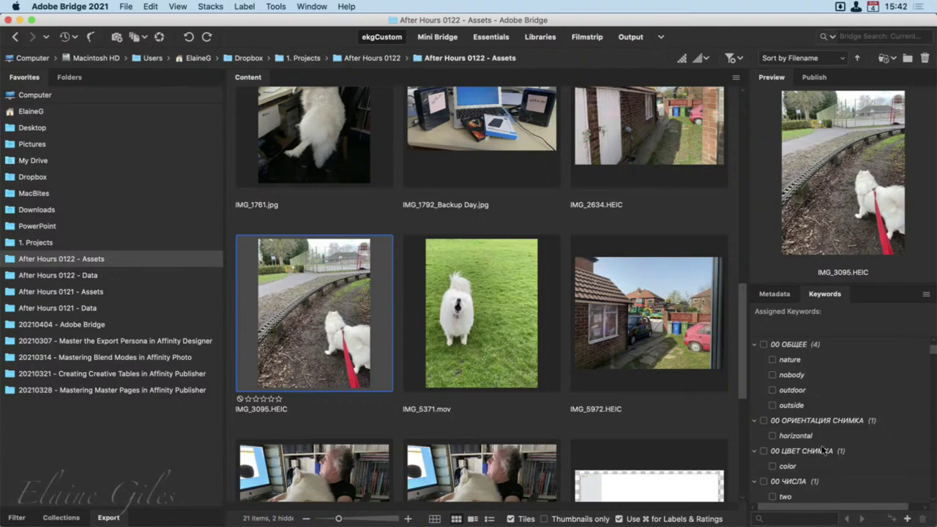
pyautogui.scroll(-3, 821, 445)
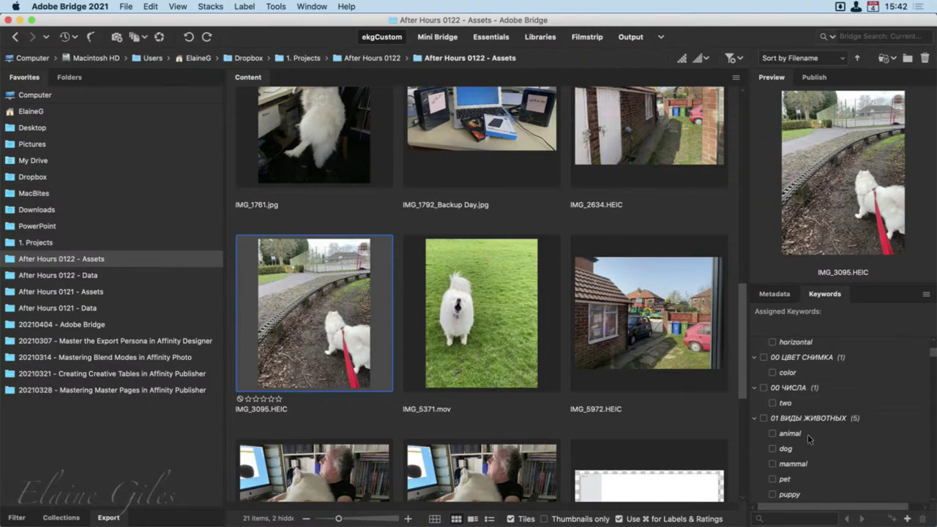
pyautogui.scroll(-3, 858, 489)
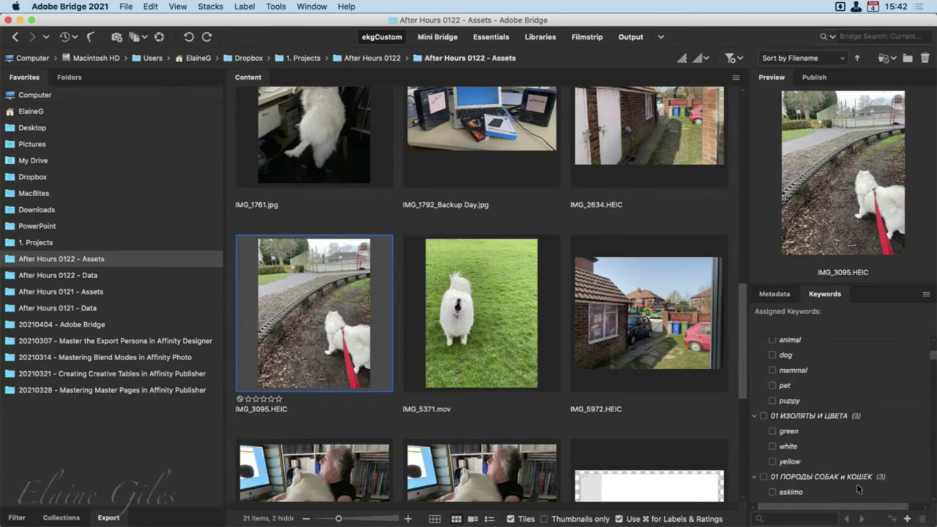
pyautogui.scroll(-3, 849, 479)
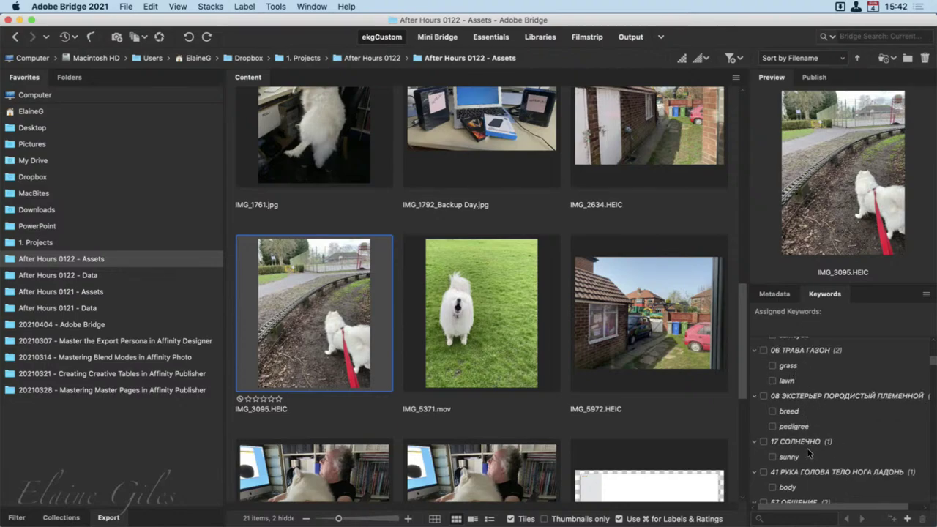
pyautogui.scroll(-3, 808, 453)
pyautogui.scroll(-10, 809, 453)
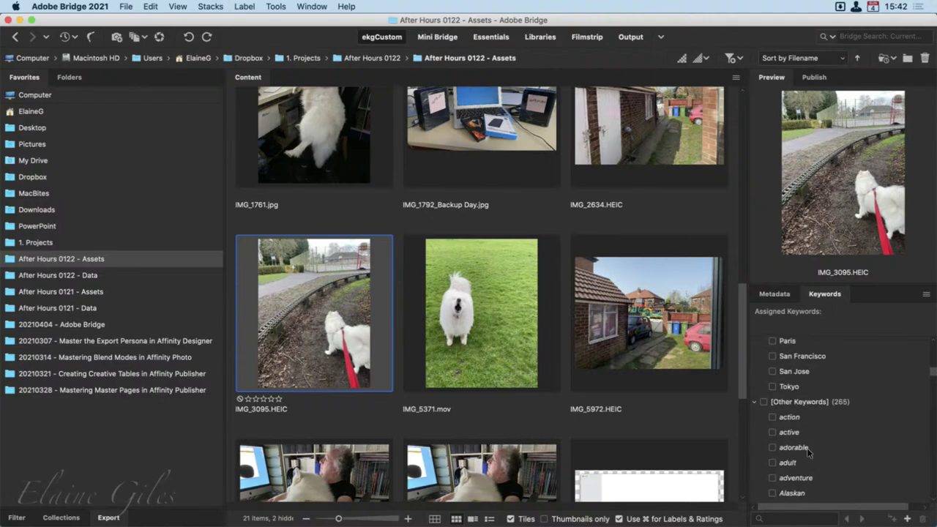
pyautogui.scroll(-6, 830, 451)
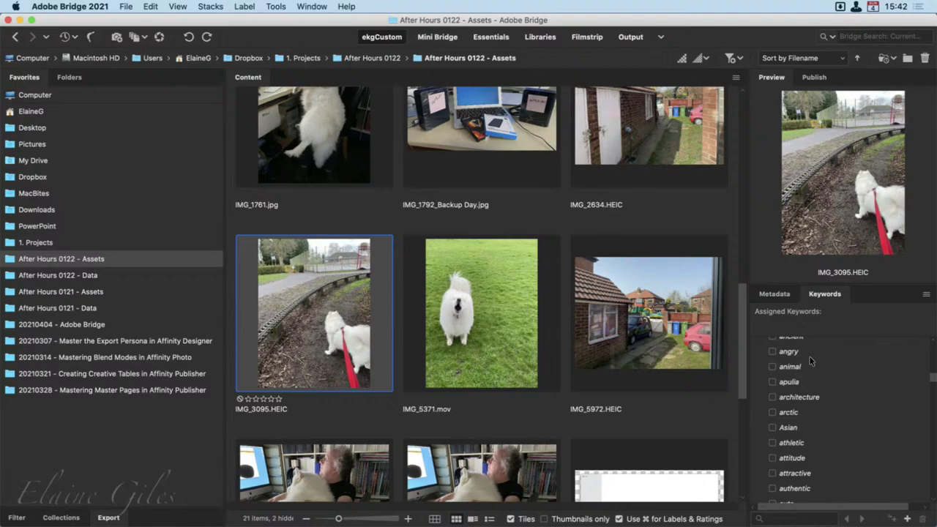
# Tag IMG_5371.mov with the angry and Samoyed keywords.
pyautogui.click(505, 330)
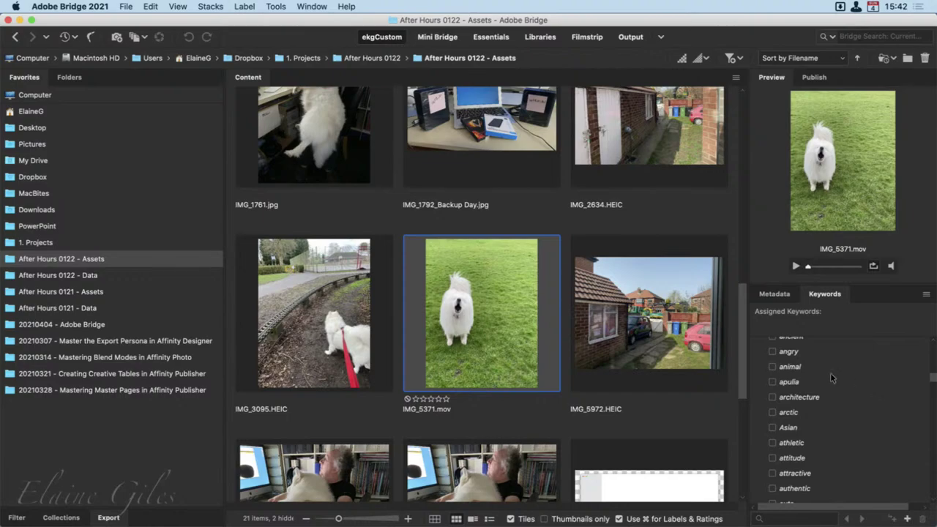
pyautogui.click(771, 351)
pyautogui.scroll(-15, 822, 441)
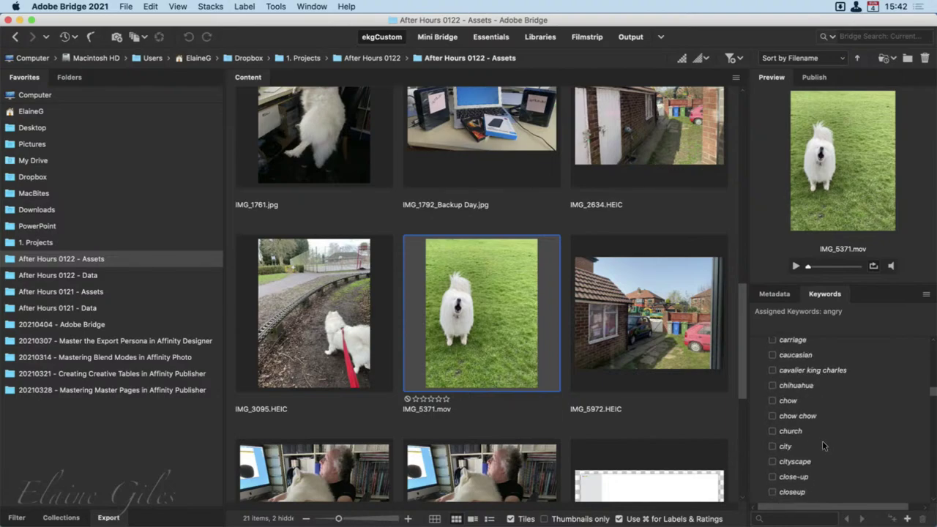
pyautogui.scroll(-15, 822, 443)
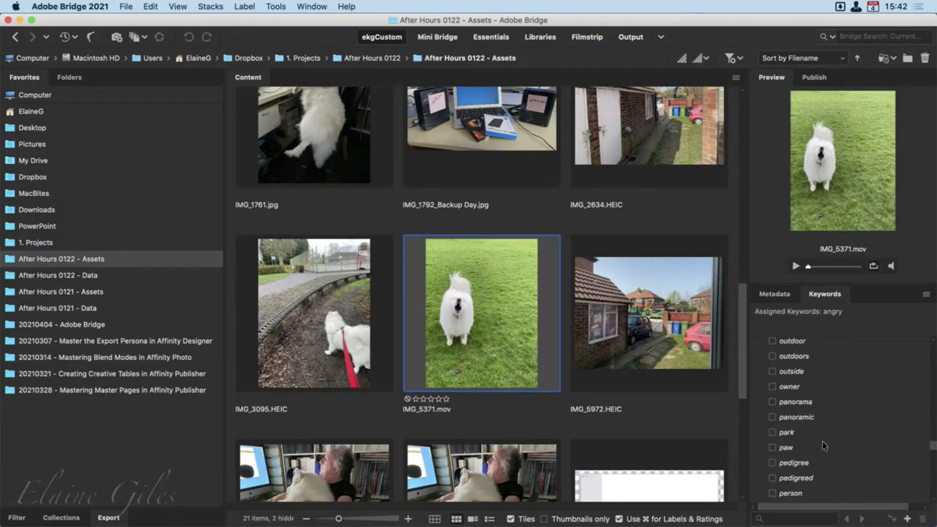
pyautogui.scroll(-12, 821, 443)
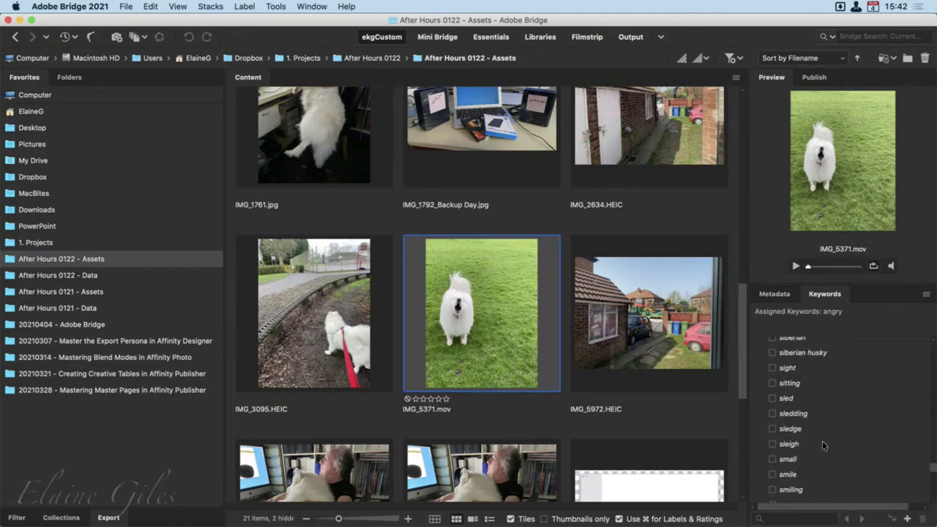
pyautogui.scroll(3, 822, 445)
pyautogui.scroll(3, 821, 445)
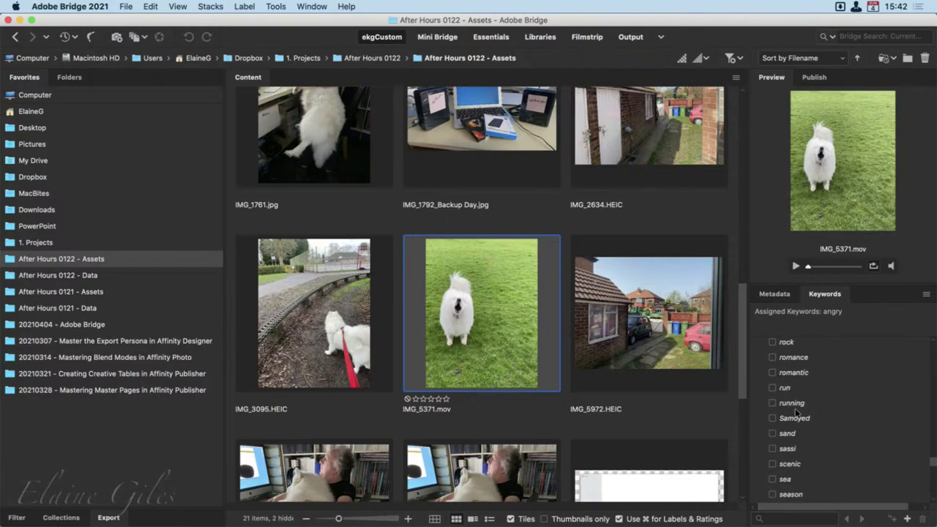
pyautogui.click(772, 418)
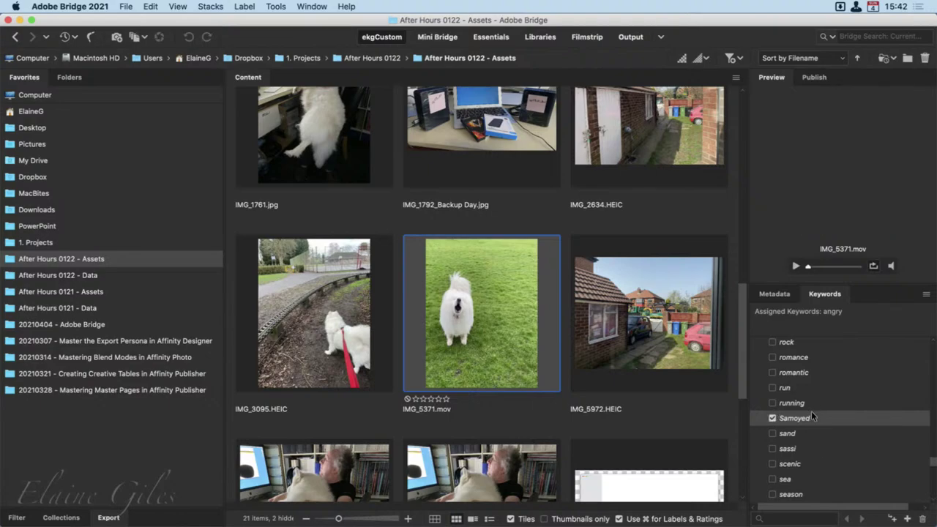
# Check IMG_3095.HEIC and both Lola Typing photos, then tag IMG_1761.jpg as Samoyed.
pyautogui.click(304, 336)
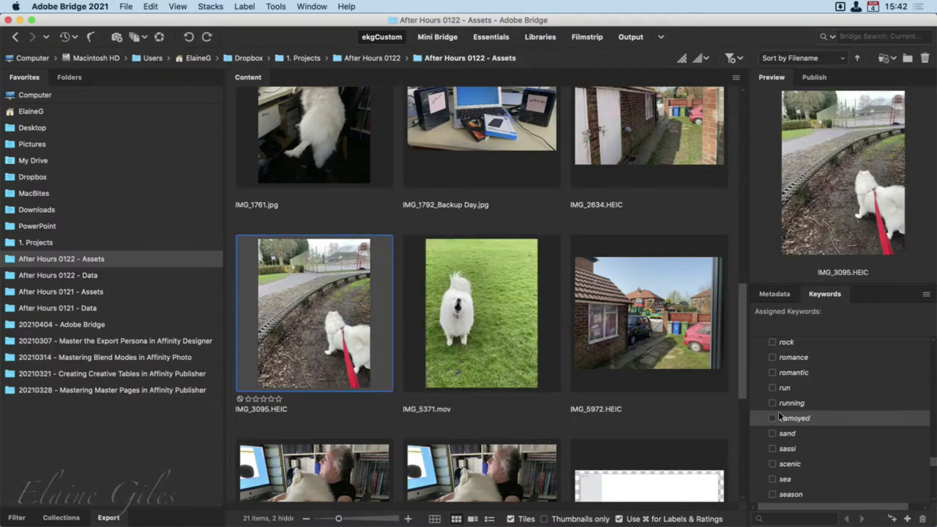
pyautogui.click(317, 458)
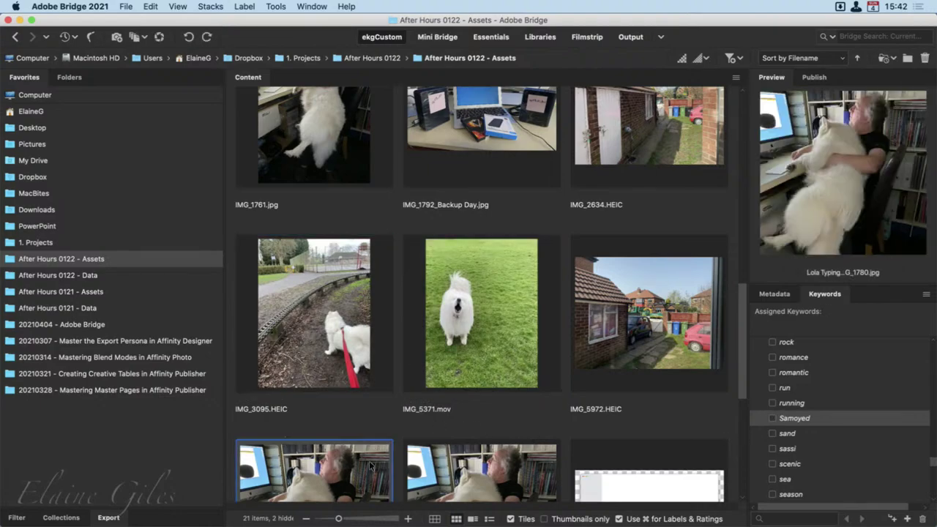
pyautogui.keyDown('super'); pyautogui.click(477, 461); pyautogui.keyUp('super')
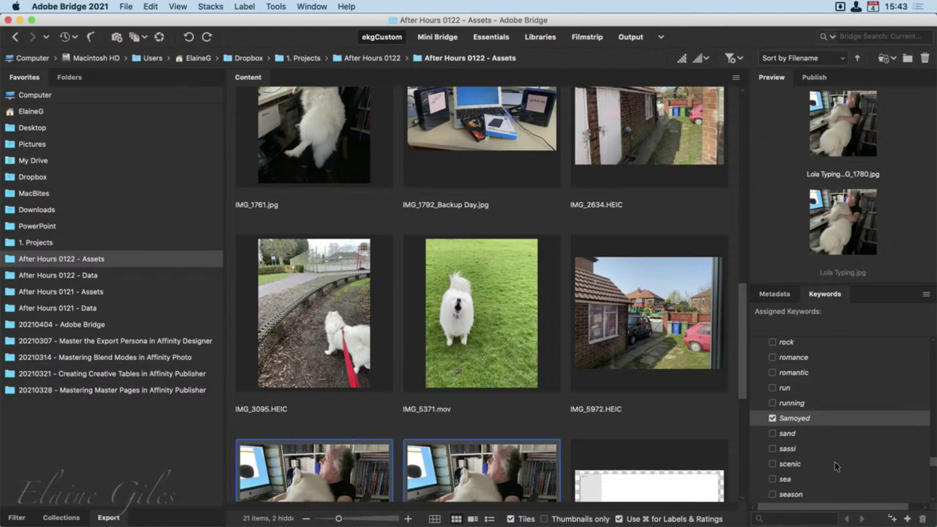
pyautogui.click(343, 153)
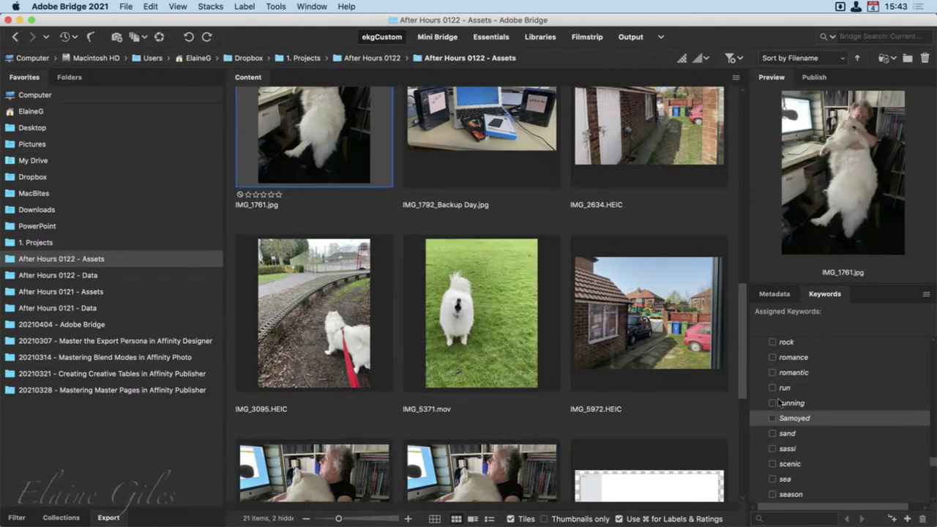
pyautogui.click(773, 418)
# Browse the keyword list and pick the husky keyword entry.
pyautogui.scroll(10, 830, 417)
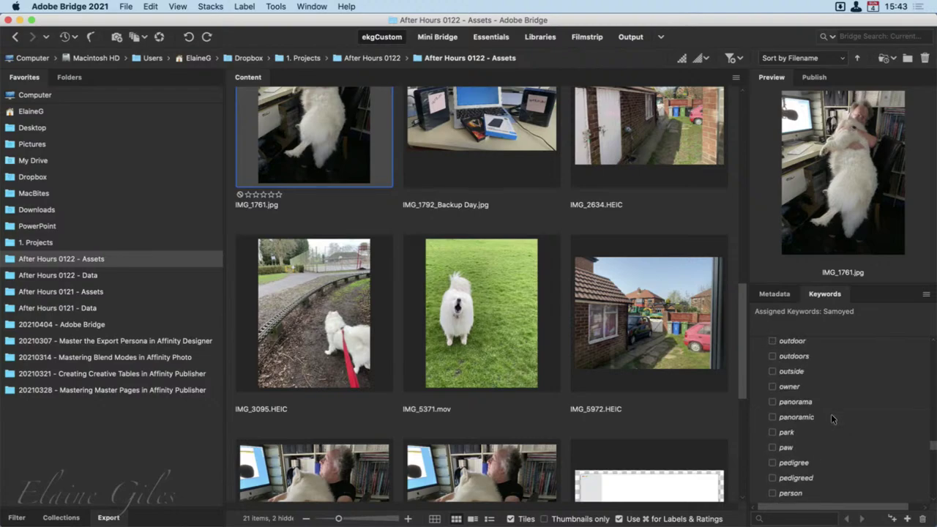
pyautogui.scroll(10, 831, 418)
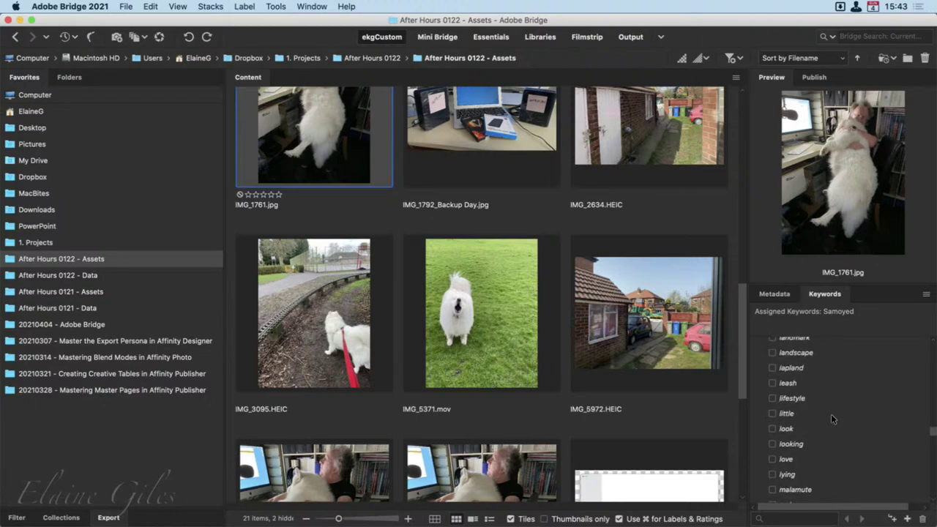
pyautogui.scroll(3, 832, 418)
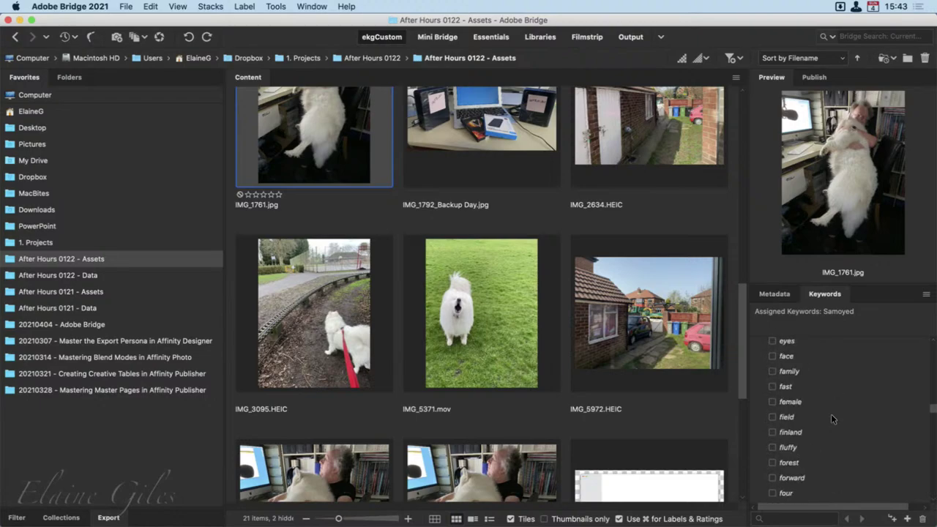
pyautogui.scroll(5, 831, 414)
pyautogui.scroll(-12, 831, 413)
pyautogui.scroll(-6, 831, 419)
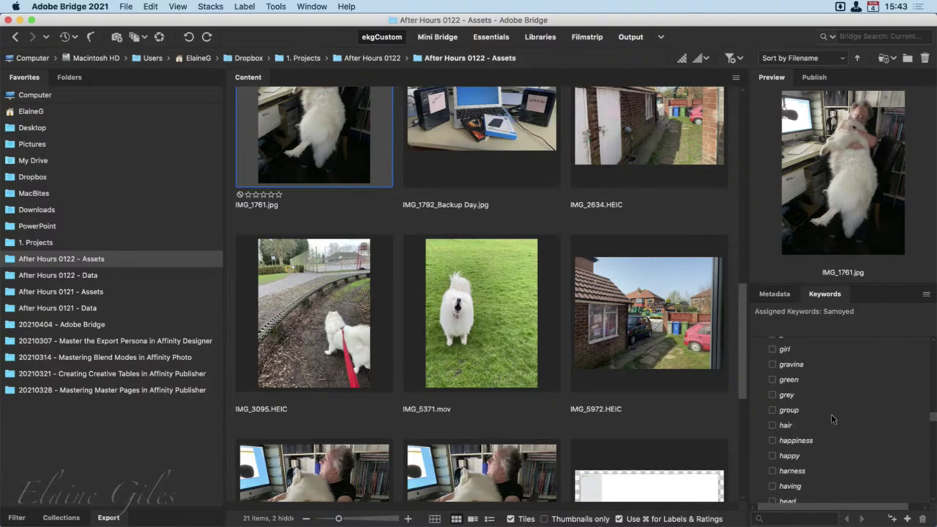
pyautogui.scroll(-3, 831, 413)
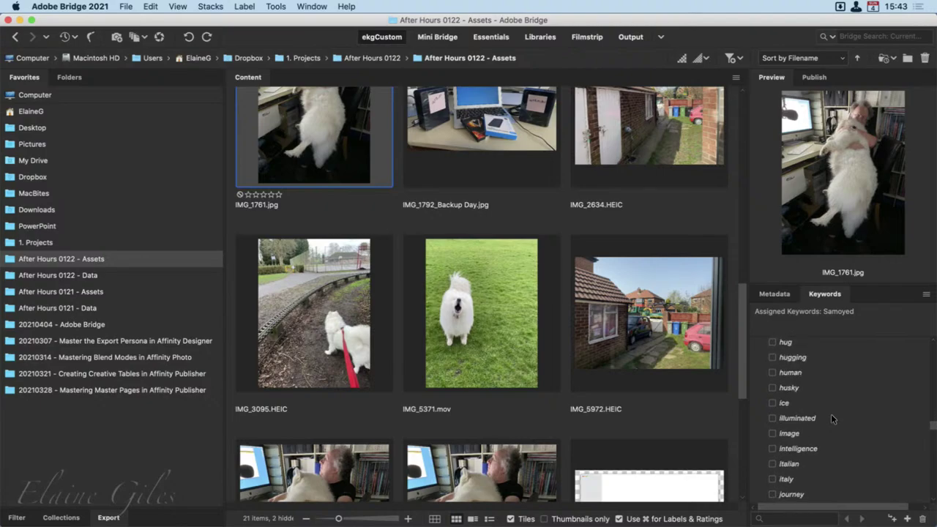
pyautogui.click(814, 385)
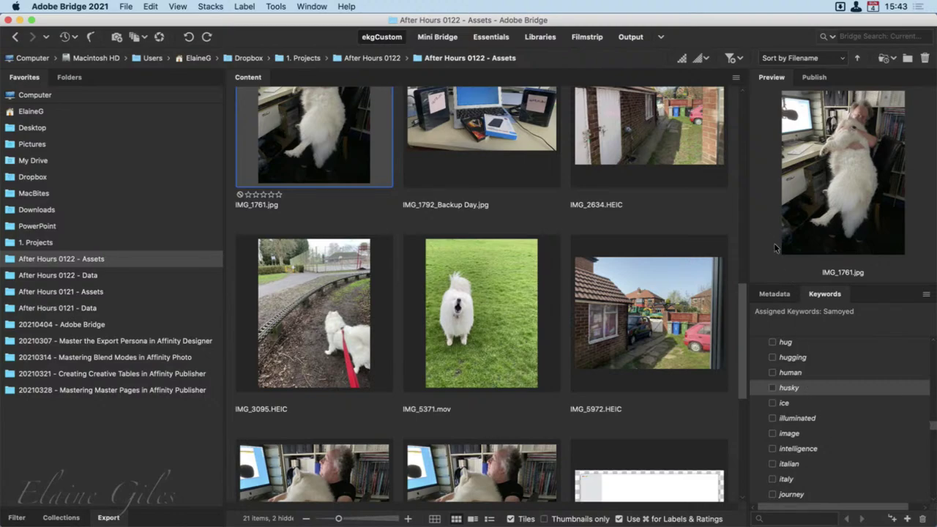
# Glance at the Metadata tab, collapse IPTC Core, and return to Keywords.
pyautogui.click(774, 293)
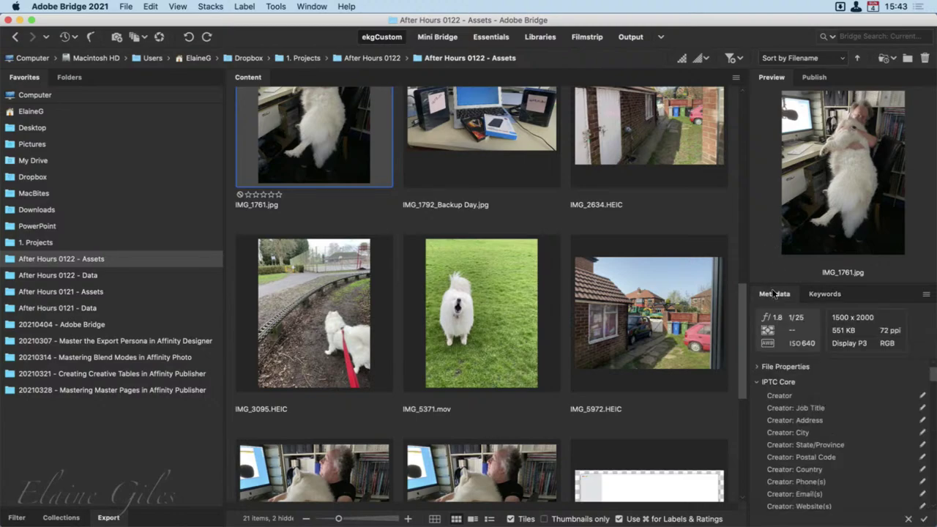
pyautogui.click(758, 381)
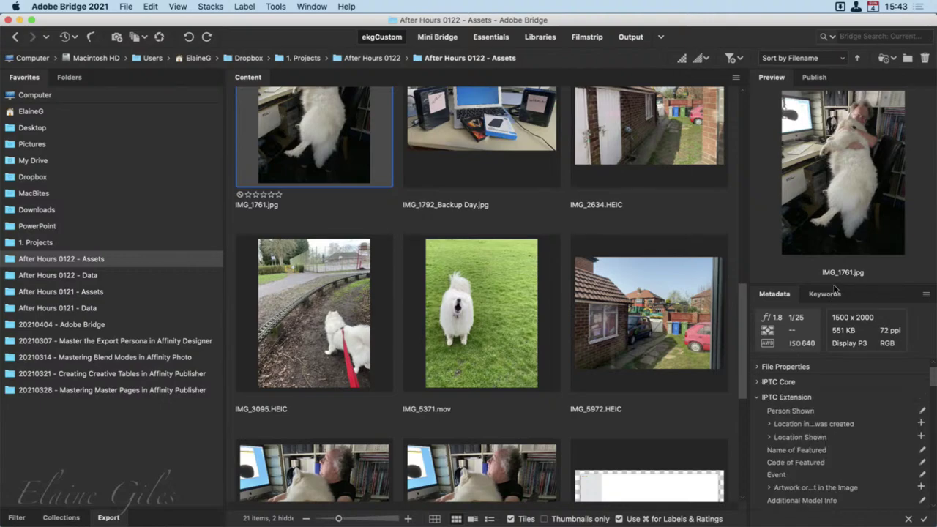
pyautogui.click(825, 294)
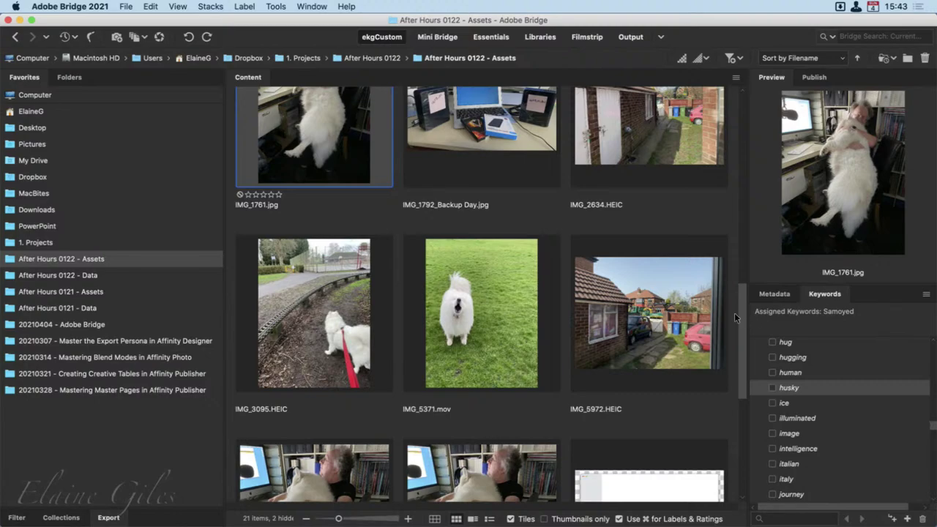
pyautogui.scroll(3, 400, 261)
pyautogui.scroll(3, 400, 261)
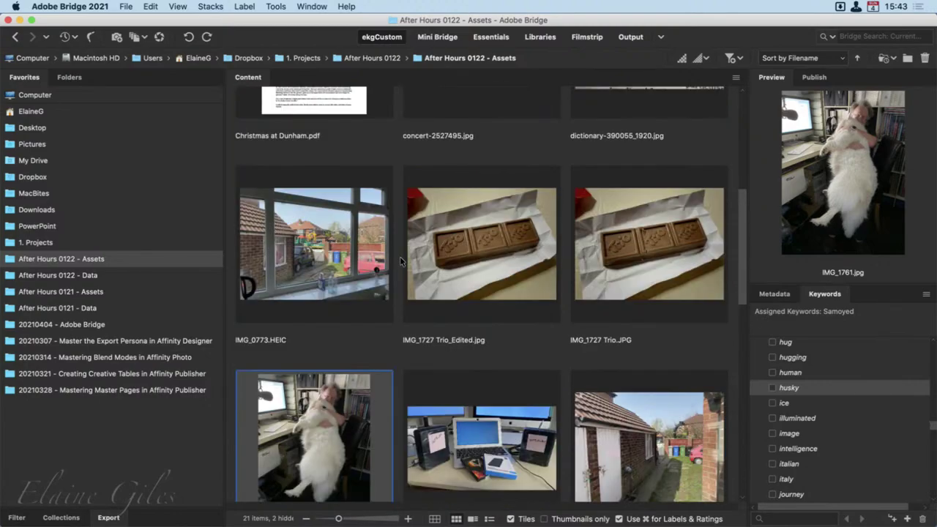
pyautogui.scroll(-3, 400, 262)
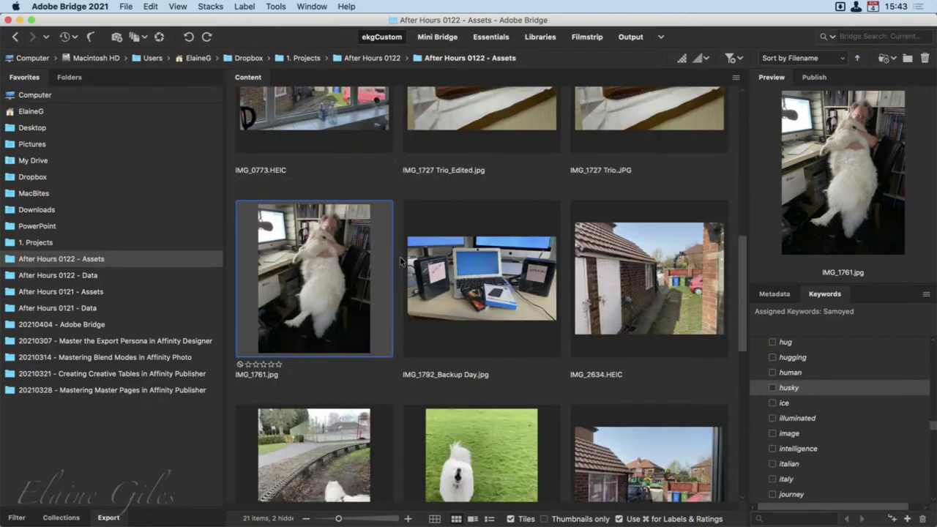
# Open the 01 - Dogs folder from the 20210404 - Adobe Bridge favorite.
pyautogui.click(98, 324)
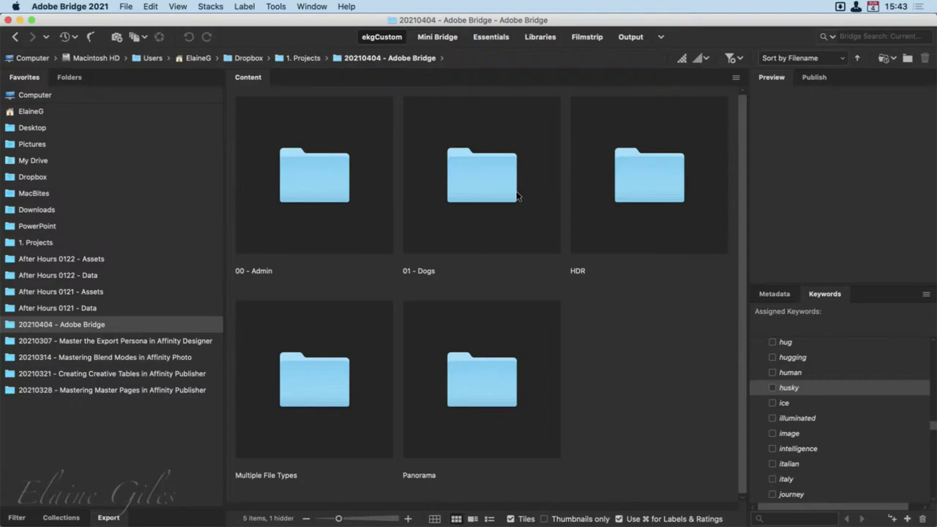
pyautogui.doubleClick(493, 172)
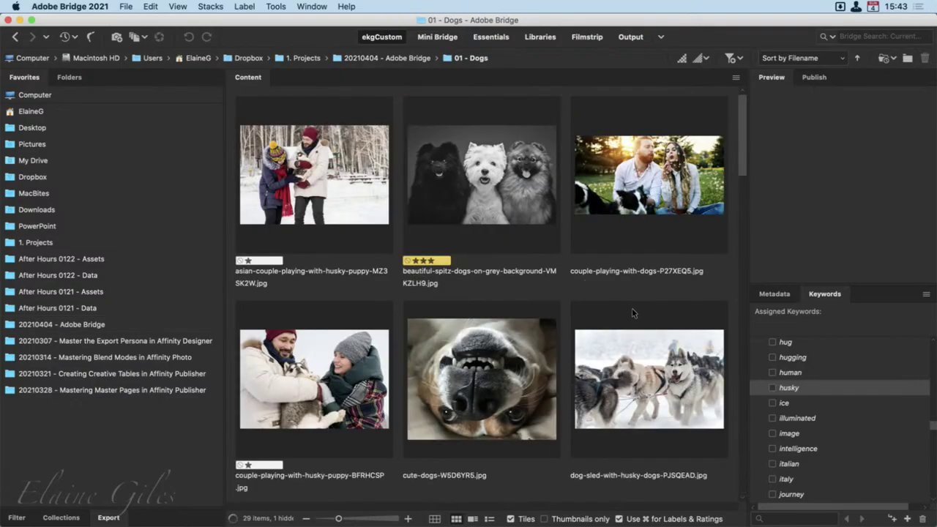
pyautogui.scroll(-5, 633, 314)
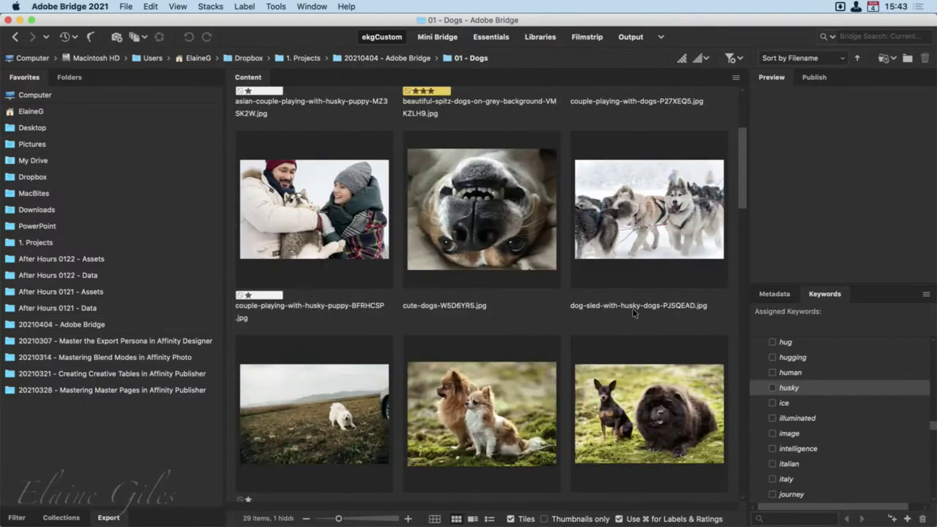
pyautogui.scroll(-5, 633, 313)
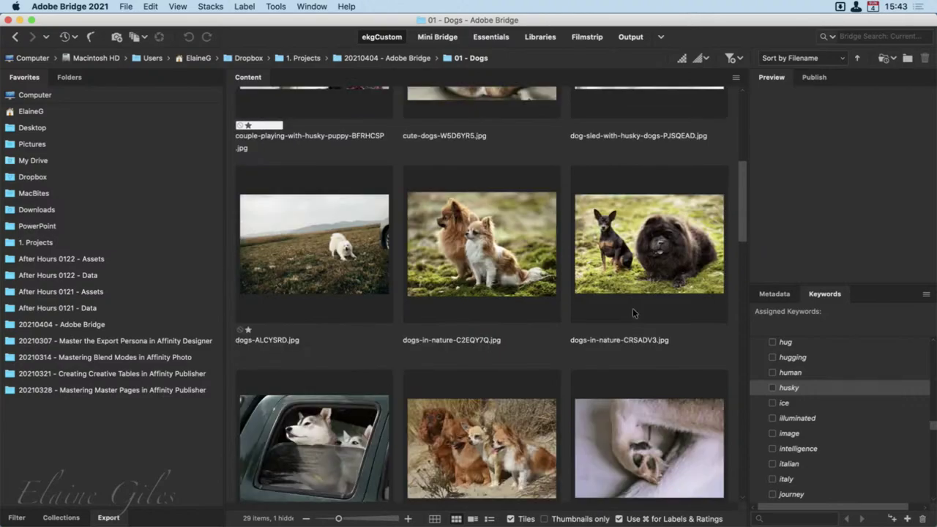
# Preview the white dogs photo dogs-PT6HV97.jpg full screen, then return to the browser.
pyautogui.click(315, 250)
pyautogui.scroll(-15, 533, 384)
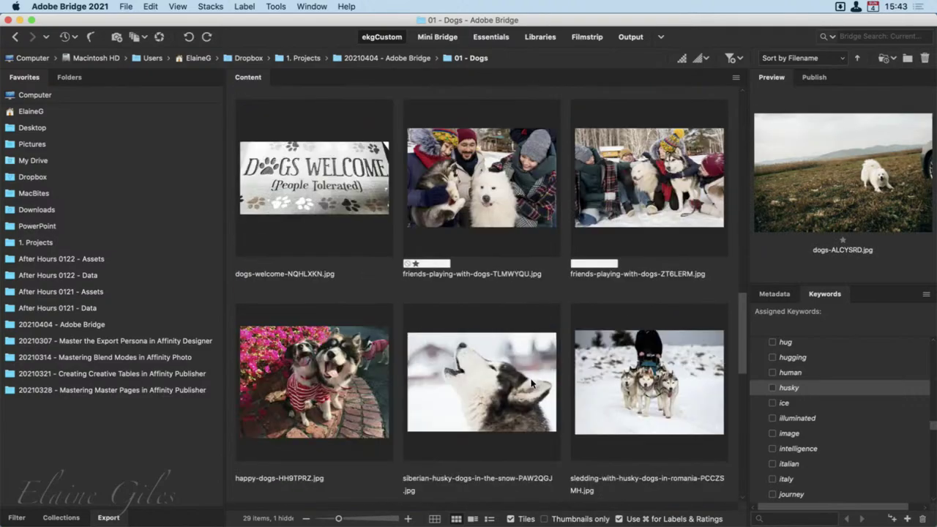
pyautogui.scroll(10, 533, 383)
pyautogui.click(504, 313)
pyautogui.press('space')
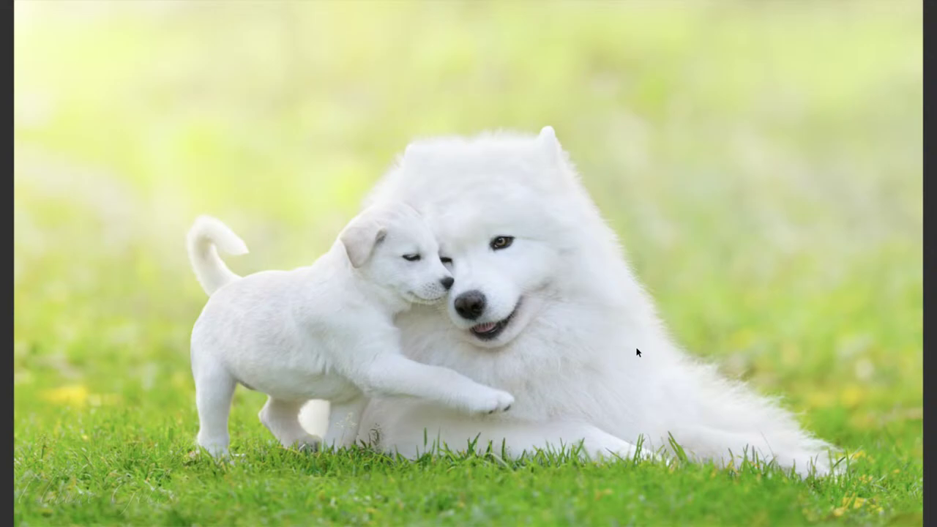
pyautogui.press('space')
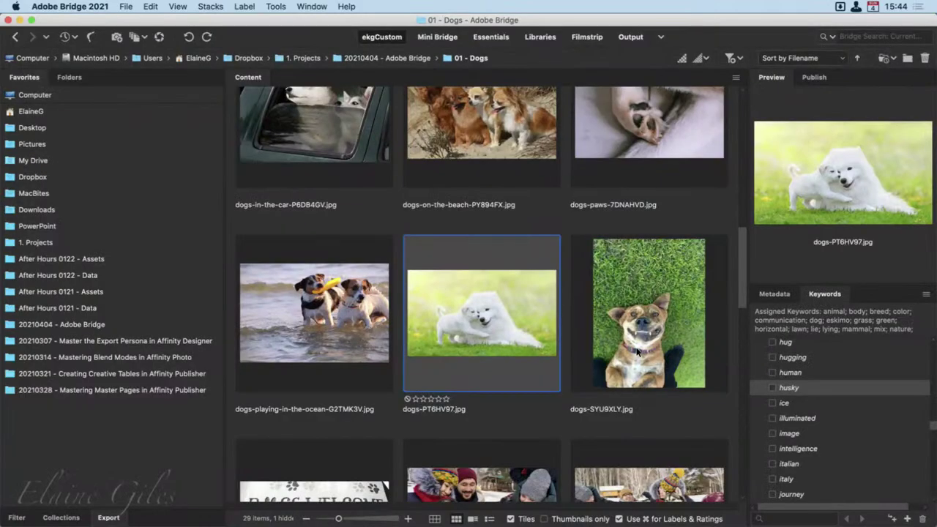
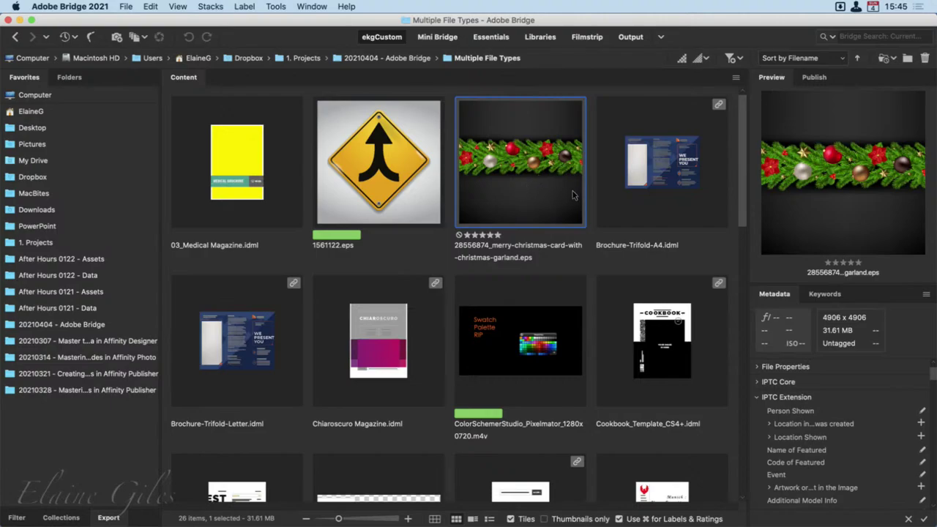
# Preview the Brochure-Trifold-A4 file full screen, then play and stop the ColorSchemerStudio video.
pyautogui.click(644, 183)
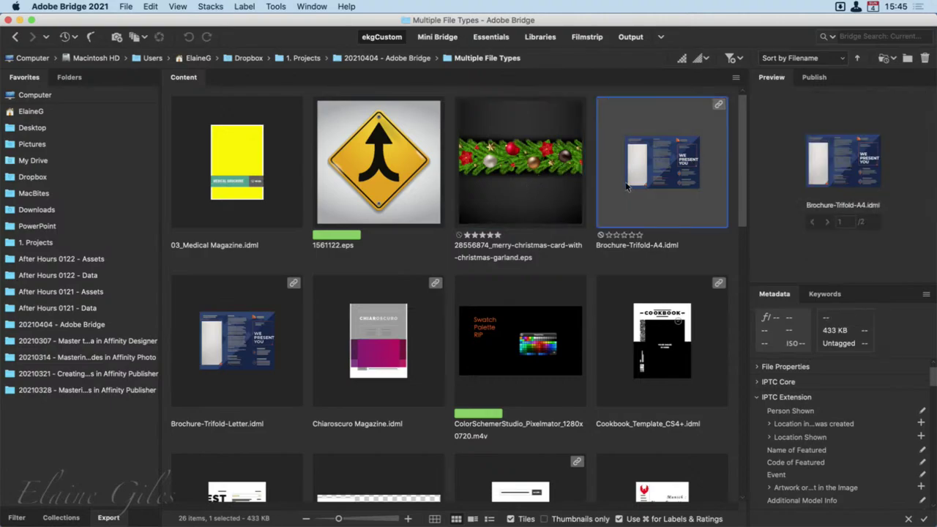
pyautogui.press('space')
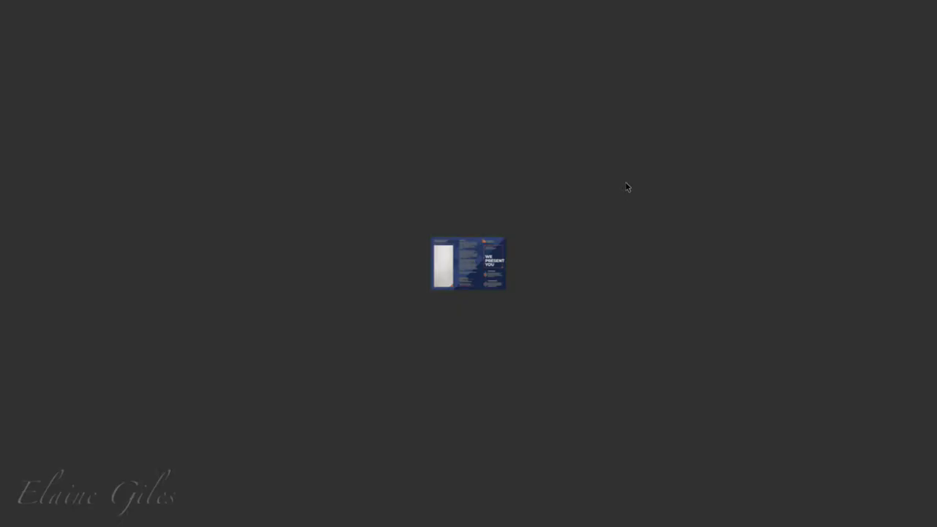
pyautogui.press('space')
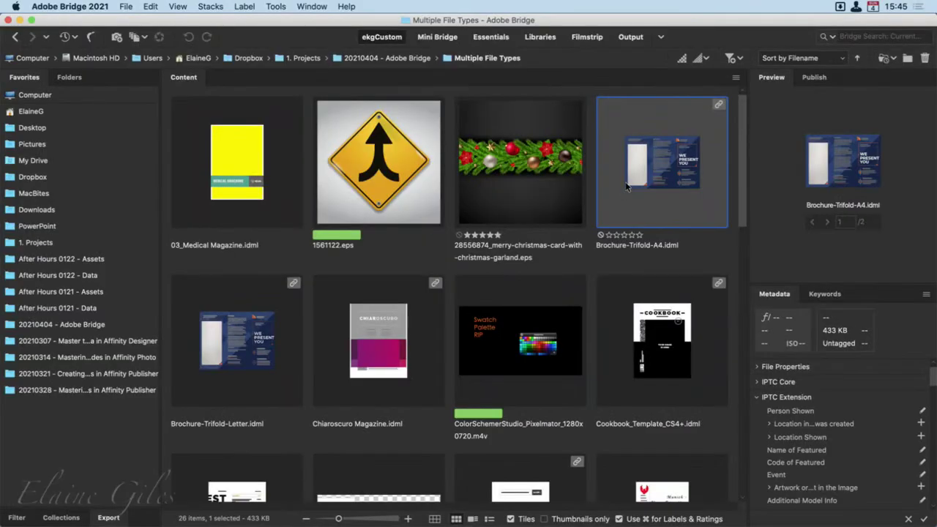
pyautogui.click(508, 353)
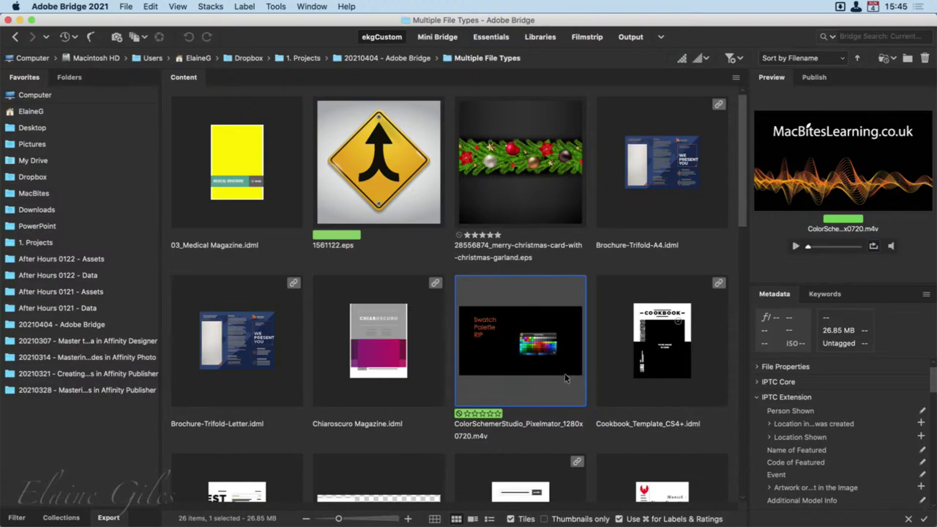
pyautogui.click(518, 347)
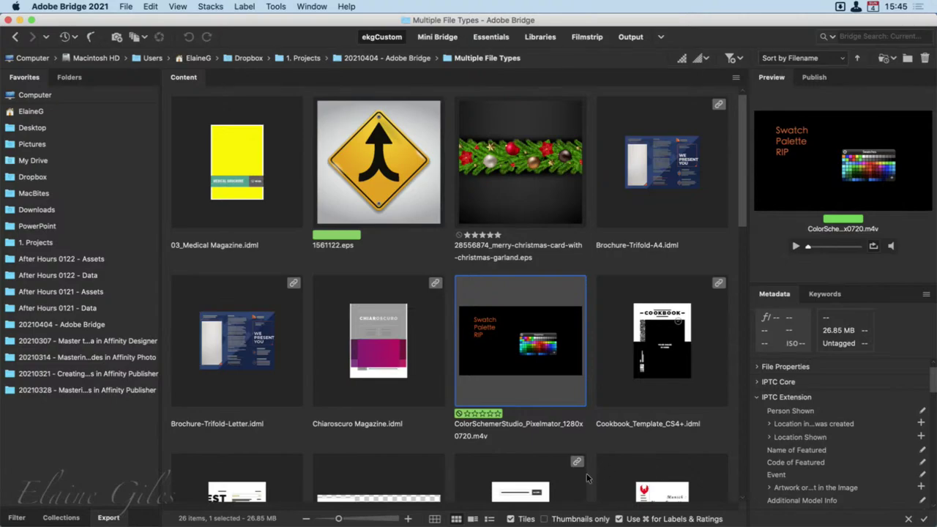
# Preview the GoodNotes logo, estimate+invoice and Info Sheet (CC 2014) files.
pyautogui.scroll(-5, 586, 474)
pyautogui.scroll(2, 586, 478)
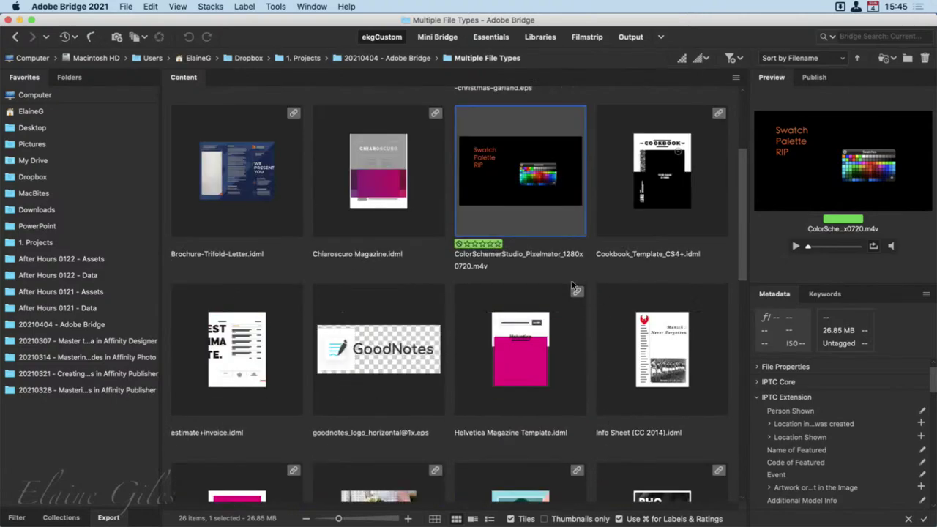
pyautogui.click(385, 350)
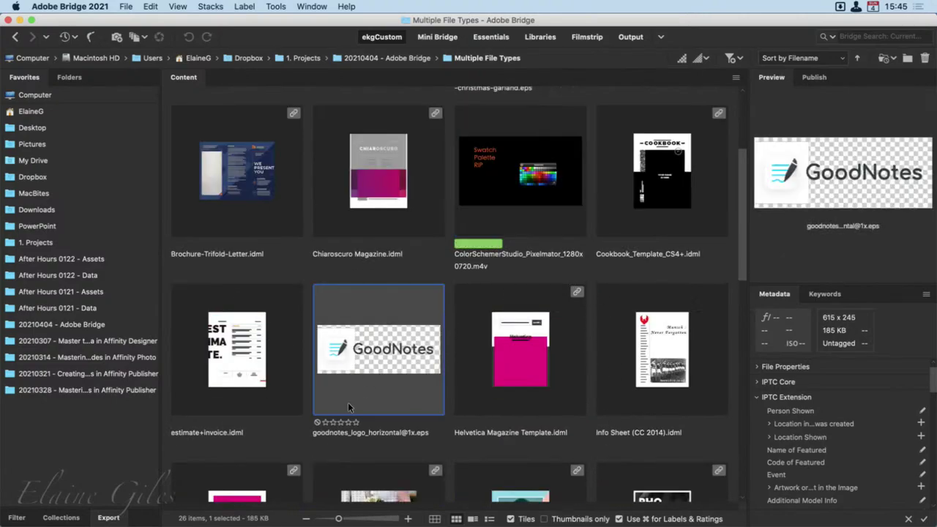
pyautogui.click(289, 395)
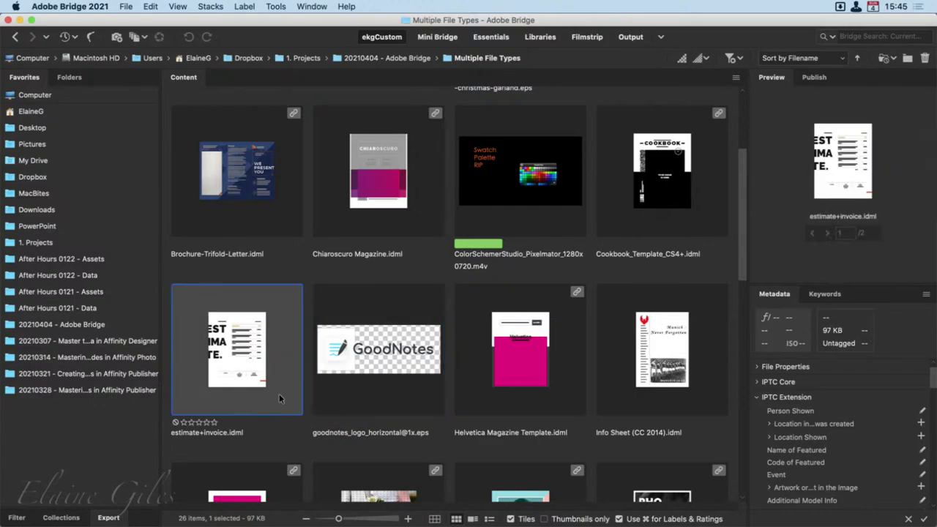
pyautogui.scroll(-2, 496, 433)
pyautogui.click(668, 124)
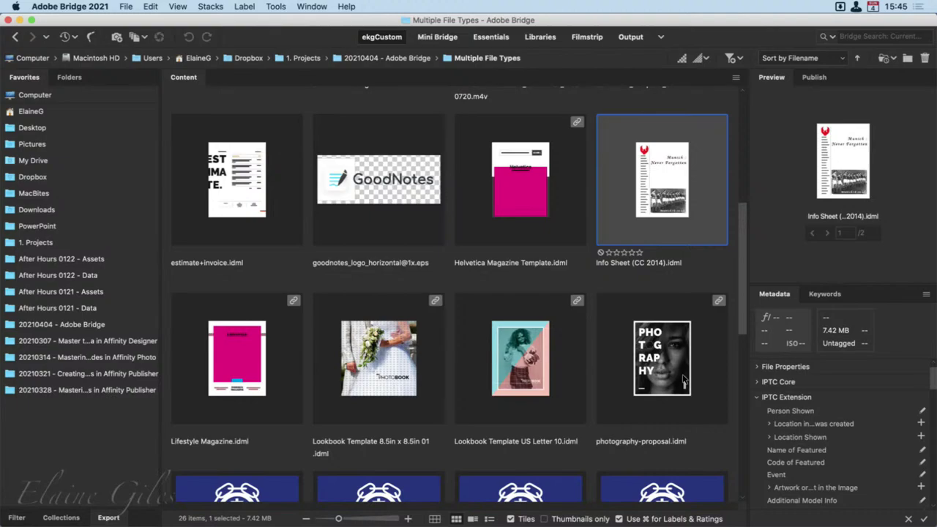
# Scroll down and play the Schedule Segues - 20210403 - 1500.mp3 in the Preview panel.
pyautogui.scroll(-2, 486, 414)
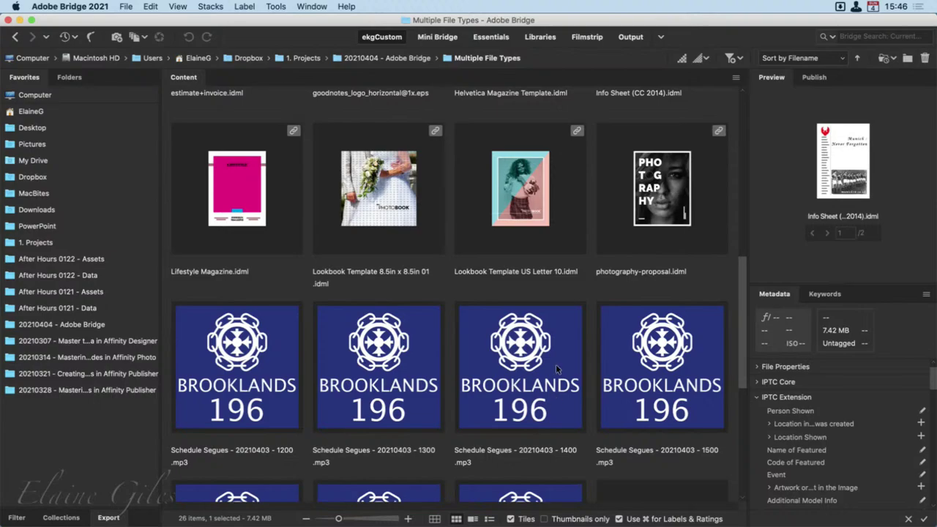
pyautogui.scroll(-3, 544, 384)
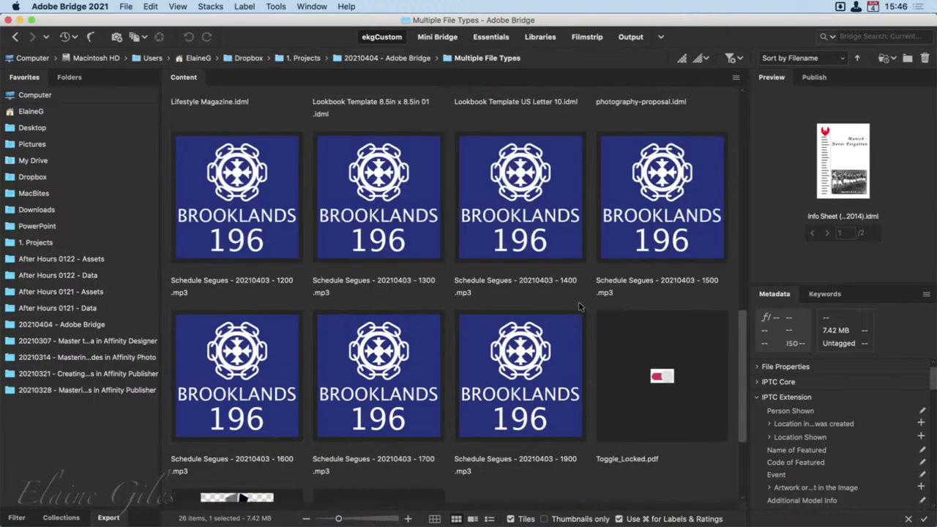
pyautogui.click(631, 211)
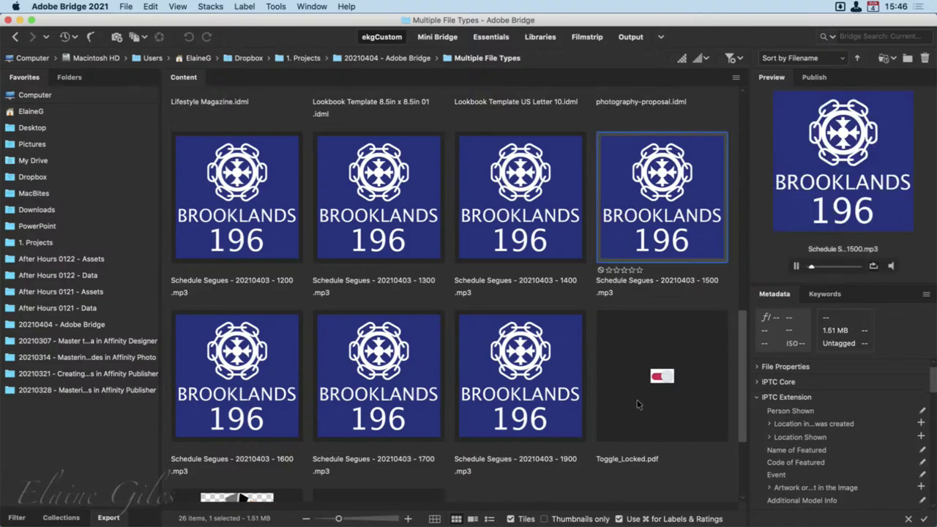
# Collapse the IPTC Extension and GPS metadata sections to bring Audio metadata into view.
pyautogui.click(756, 397)
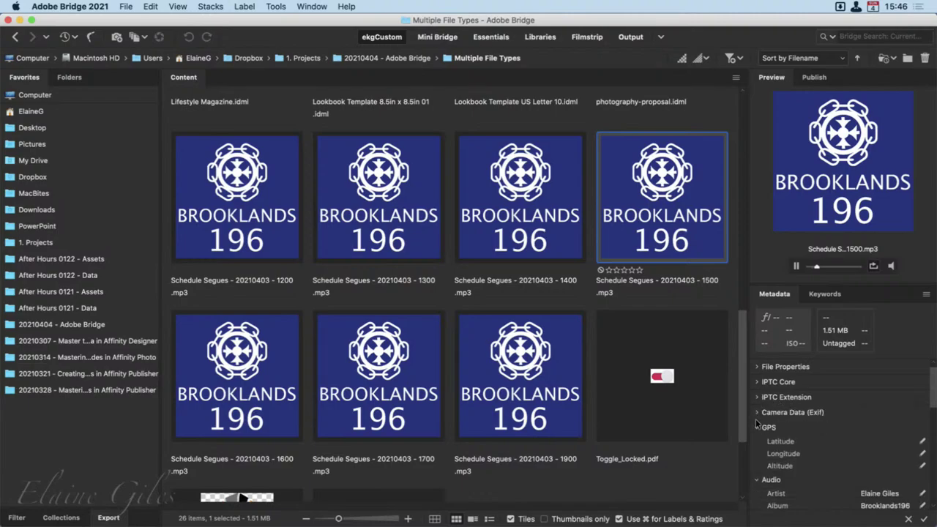
pyautogui.click(756, 428)
pyautogui.scroll(-4, 822, 475)
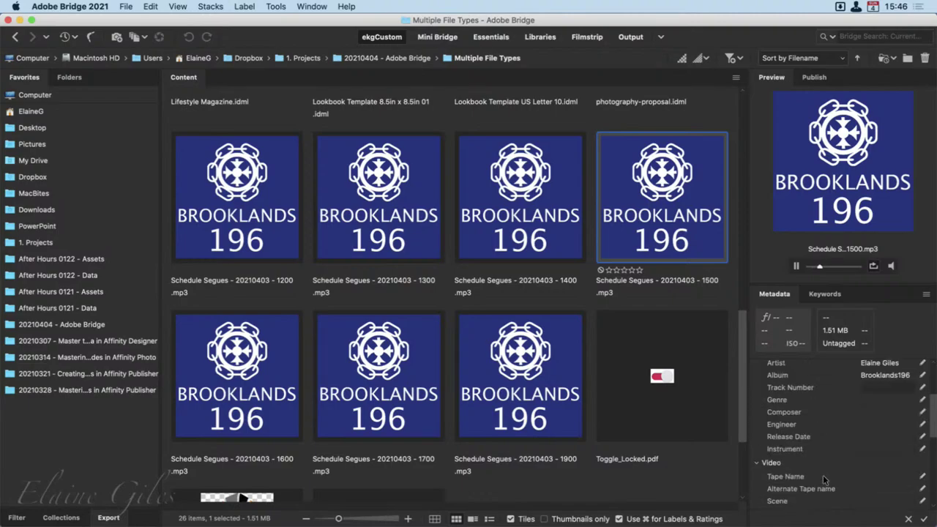
pyautogui.scroll(4, 822, 475)
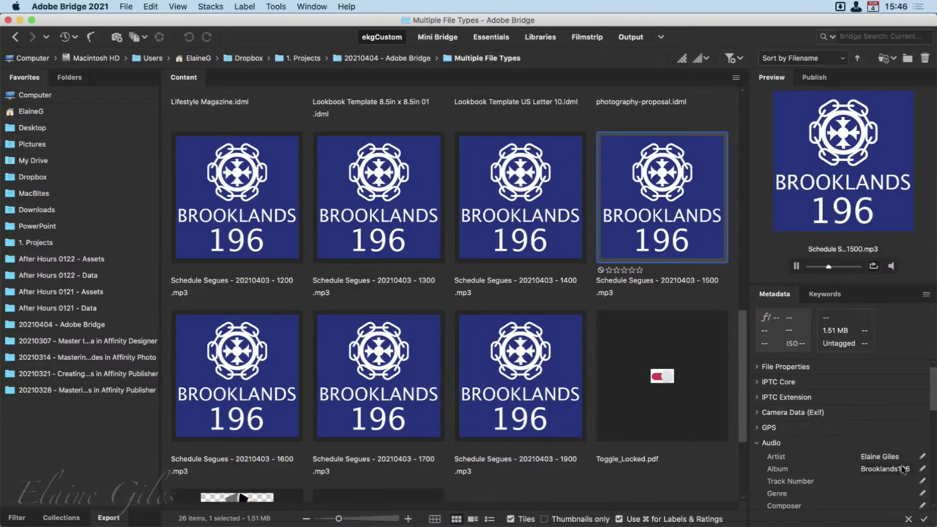
pyautogui.scroll(-5, 905, 469)
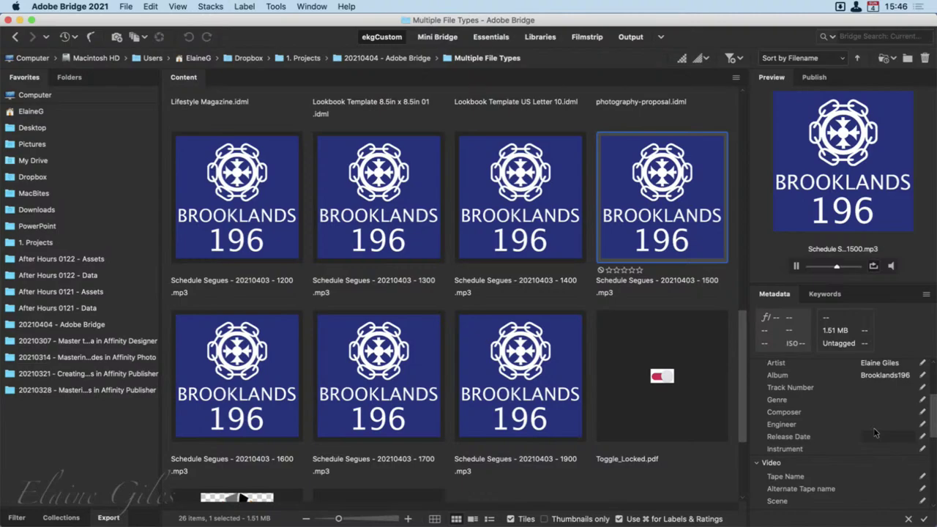
pyautogui.scroll(5, 872, 432)
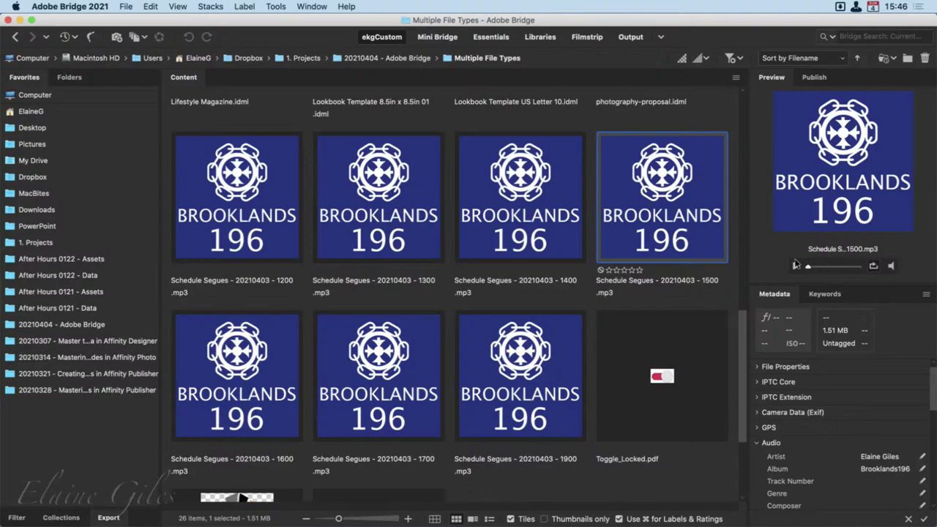
# Play the Schedule Segues mp3 in the preview, then stop it.
pyautogui.click(796, 264)
pyautogui.click(797, 266)
pyautogui.scroll(10, 439, 252)
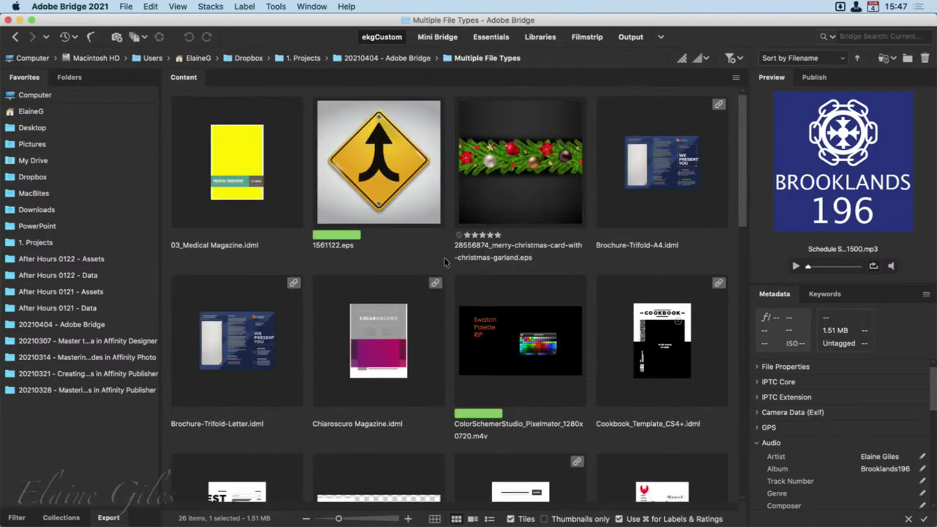
pyautogui.scroll(-5, 444, 262)
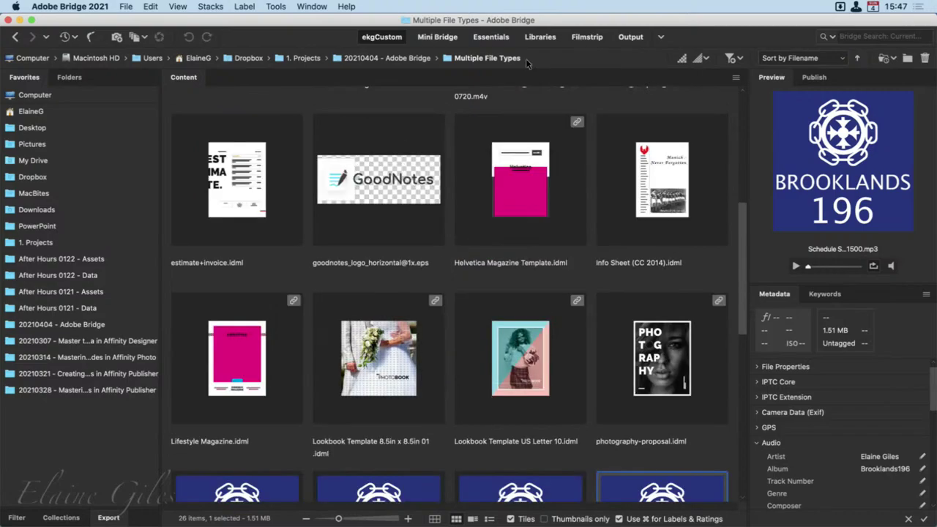
# Go up to '20210404 - Adobe Bridge', open '01 - Dogs' and select all 29 photos.
pyautogui.click(403, 58)
pyautogui.doubleClick(390, 189)
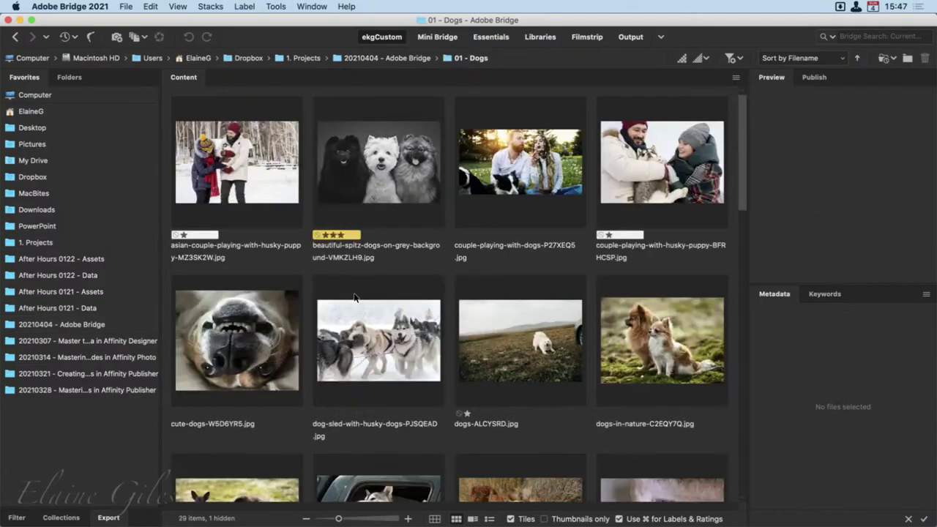
pyautogui.click(273, 251)
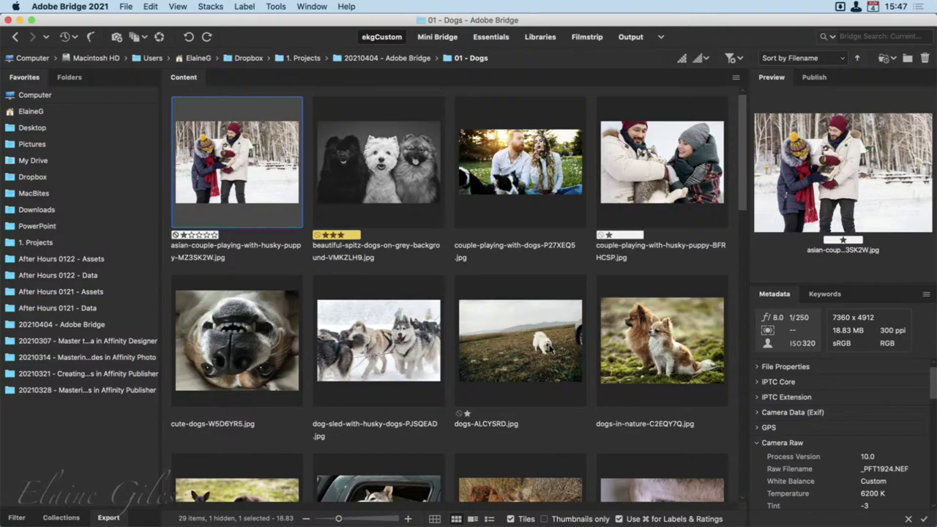
pyautogui.press('super+a')
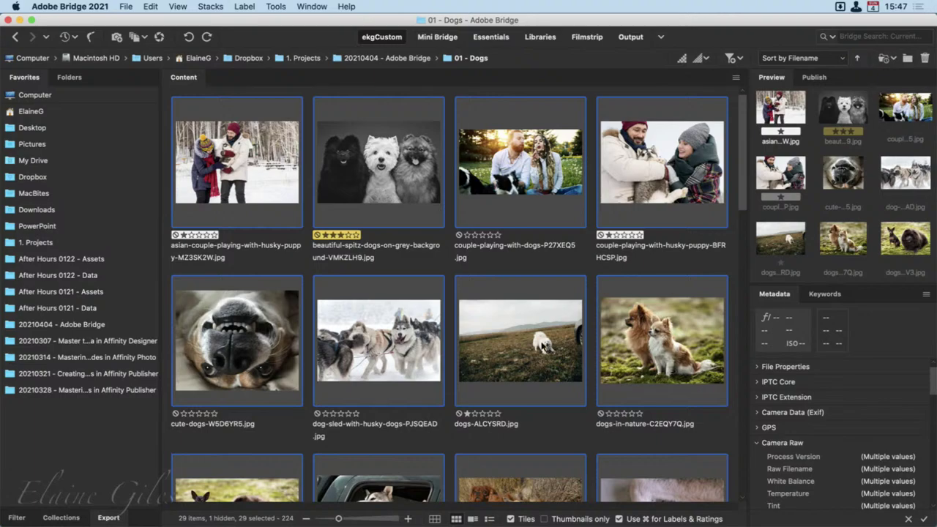
# Try renaming the first photo, cancelling each edit so its name stays unchanged.
pyautogui.click(234, 240)
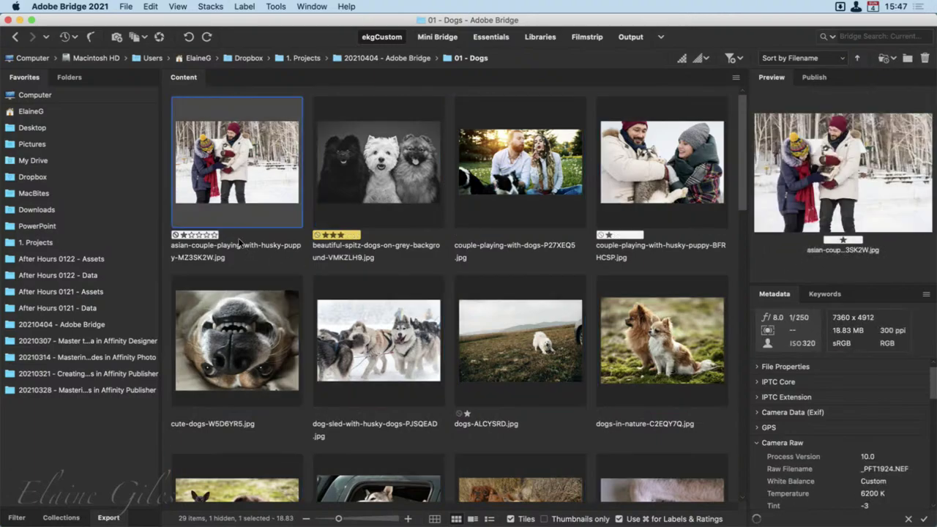
pyautogui.click(235, 245)
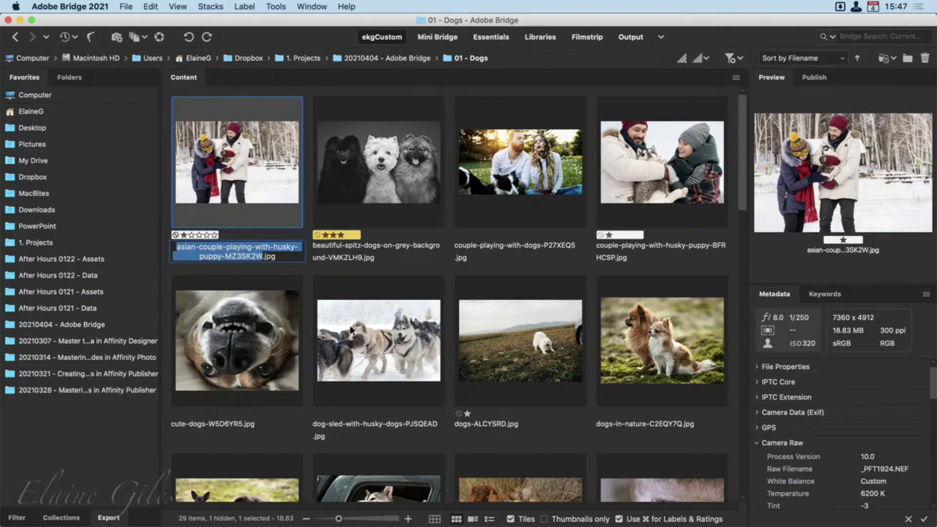
pyautogui.press('Escape')
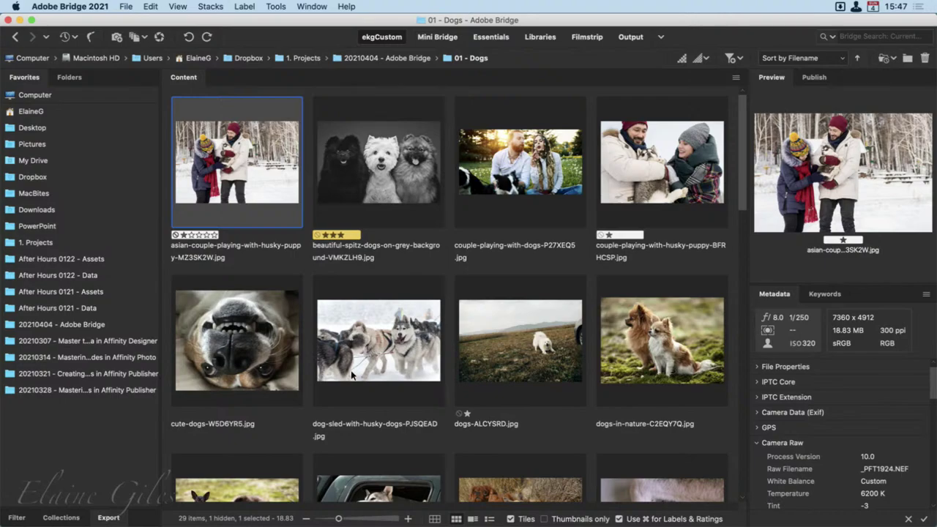
pyautogui.click(253, 250)
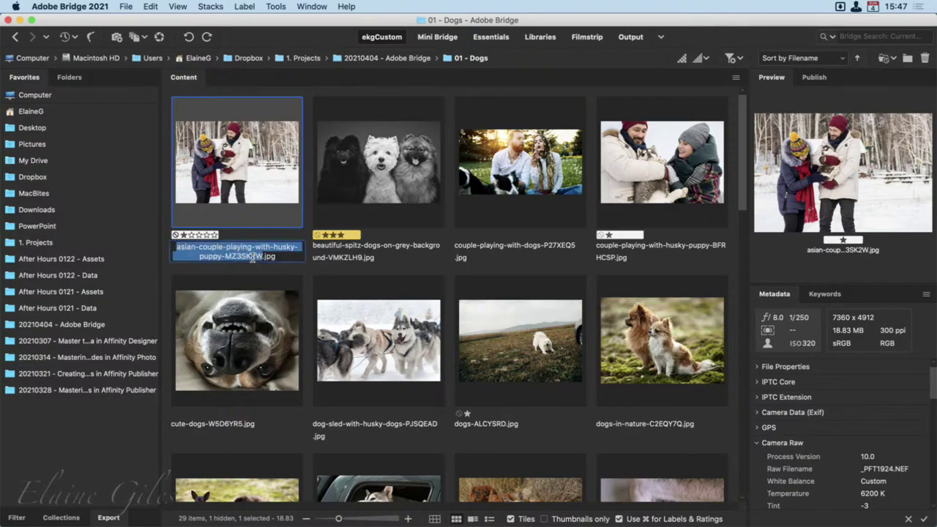
pyautogui.press('Escape')
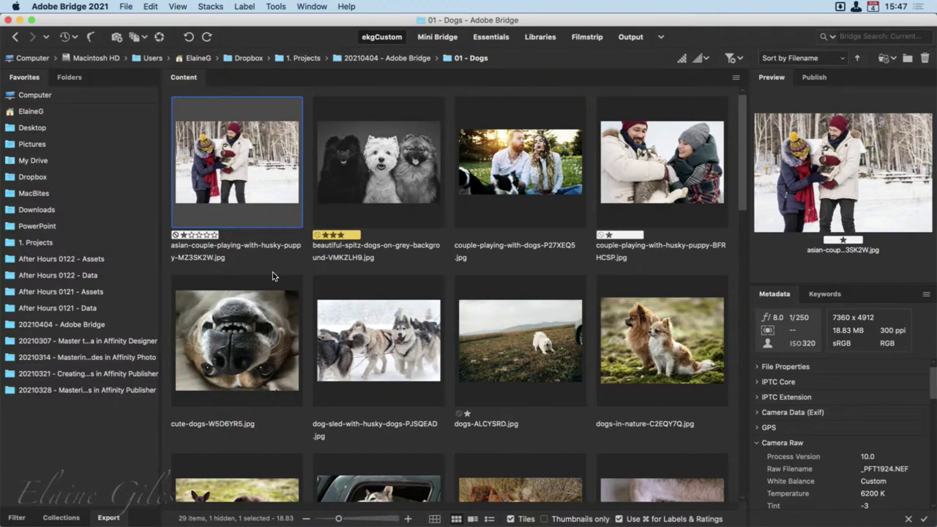
pyautogui.click(281, 246)
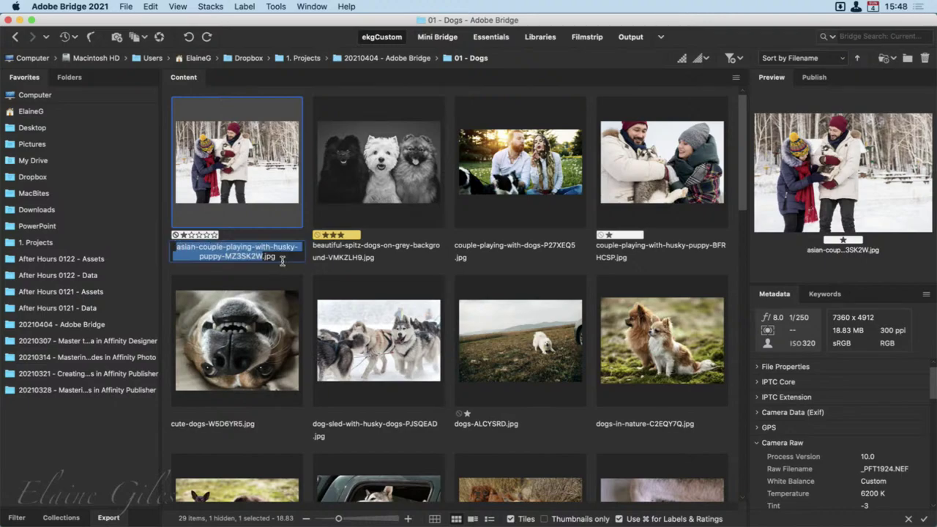
# Browse the spitz, husky puppy and dogs-ALCYSRD photos, then select all 29 photos.
pyautogui.click(397, 243)
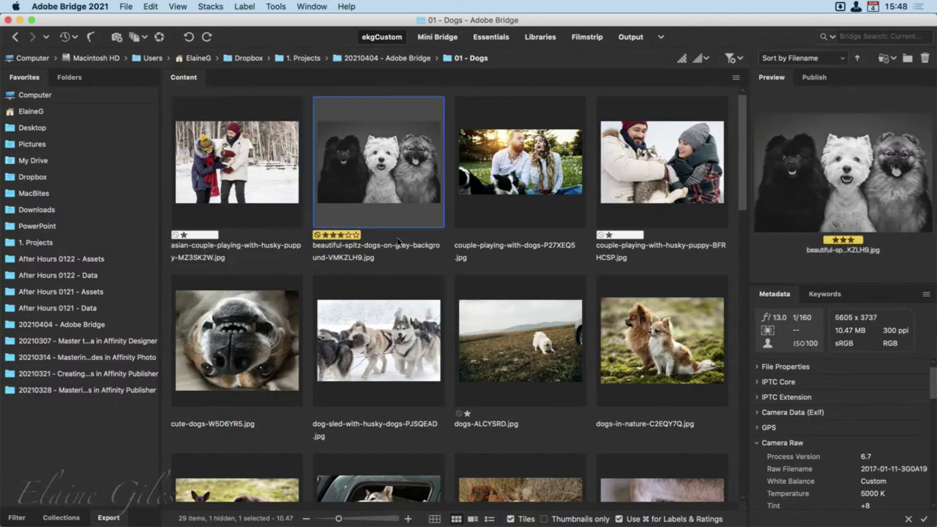
pyautogui.press('Down')
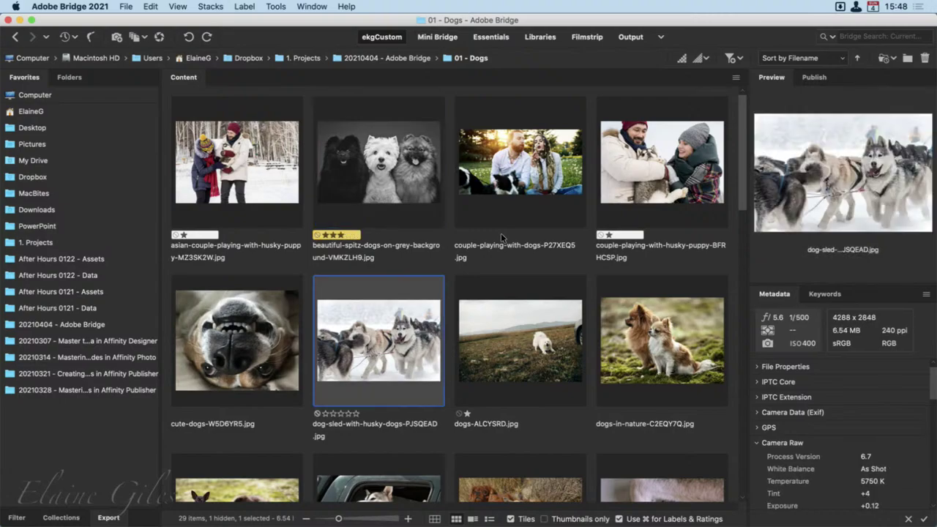
pyautogui.press('Up')
pyautogui.click(260, 244)
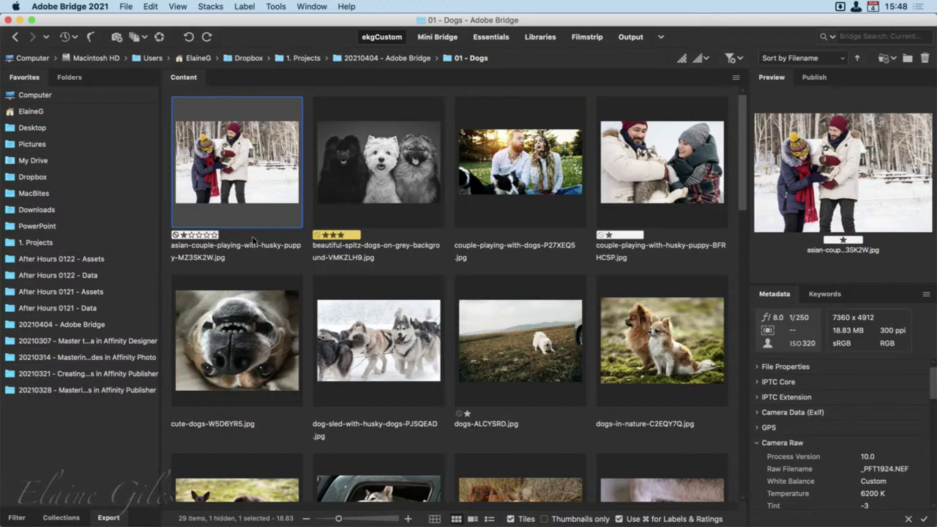
pyautogui.click(250, 249)
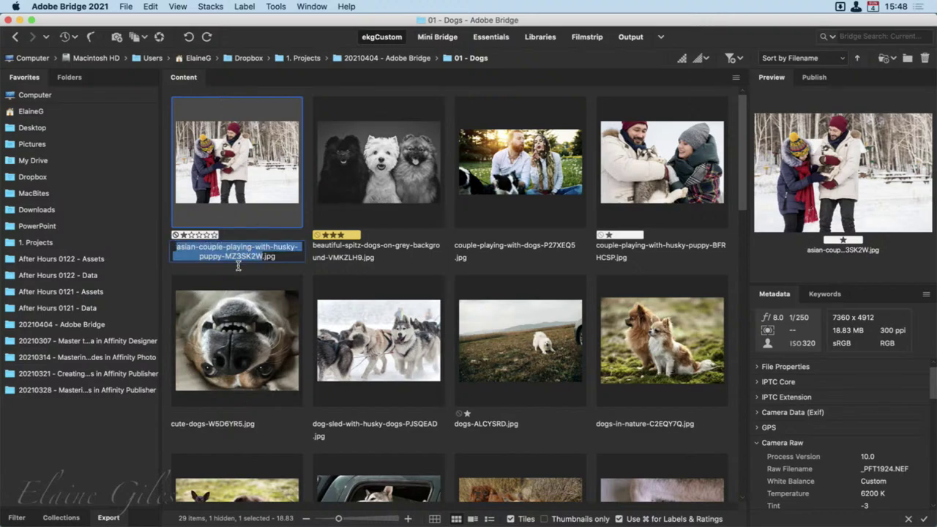
pyautogui.click(521, 306)
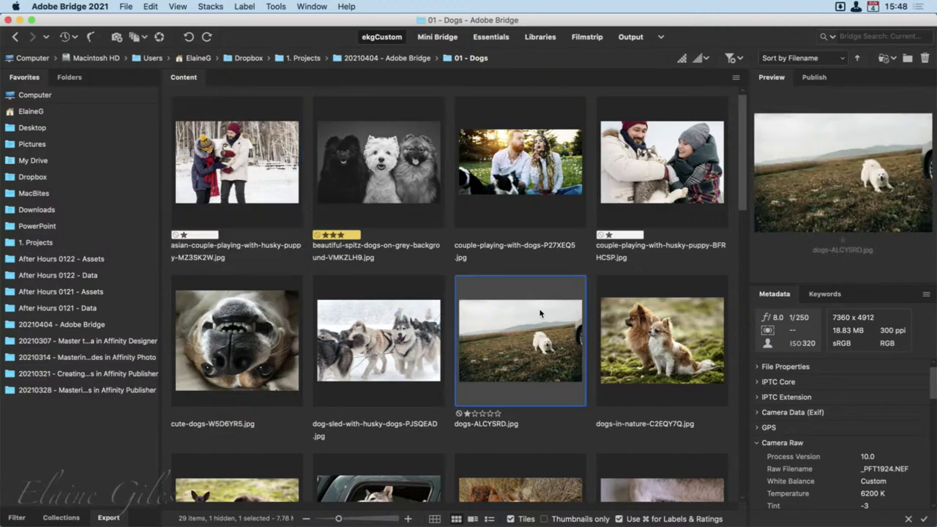
pyautogui.click(253, 181)
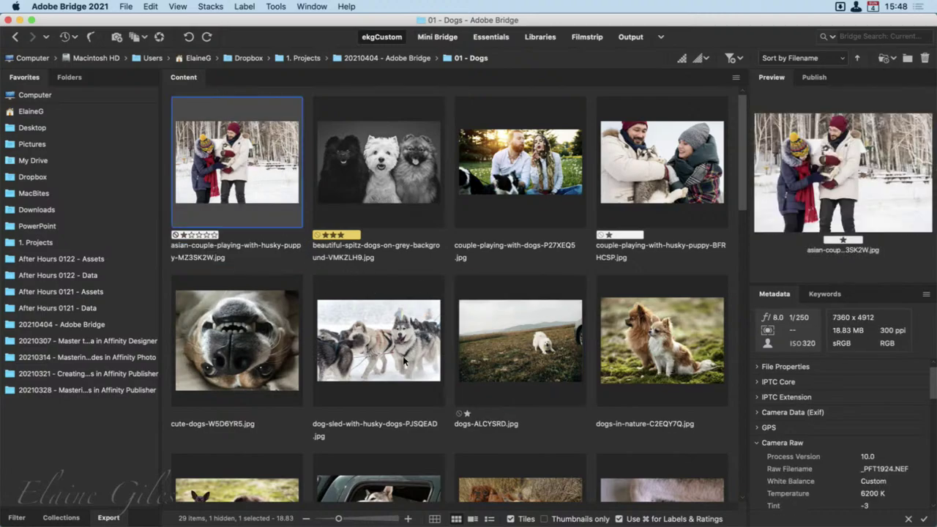
pyautogui.press('super+a')
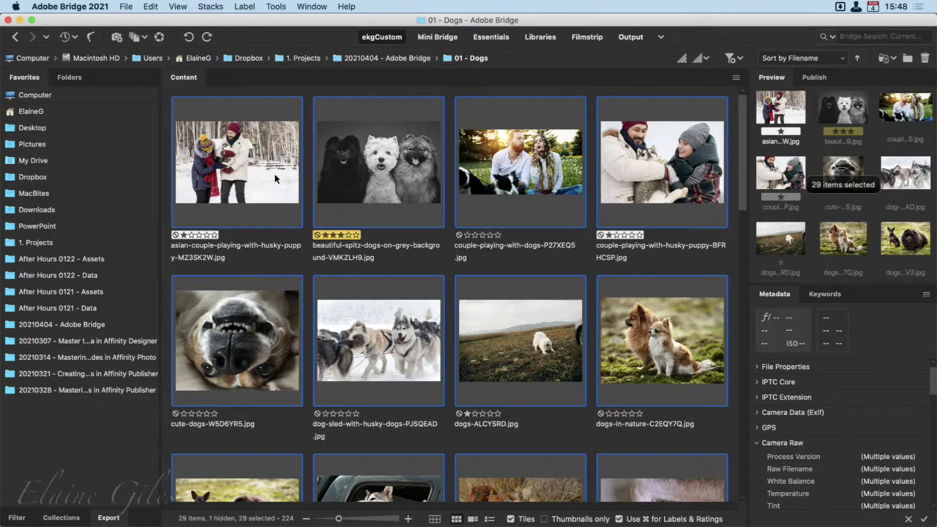
# Find Batch Rename by searching 'bat' in Help and open it for the 29 photos.
pyautogui.press('shift+super+slash')
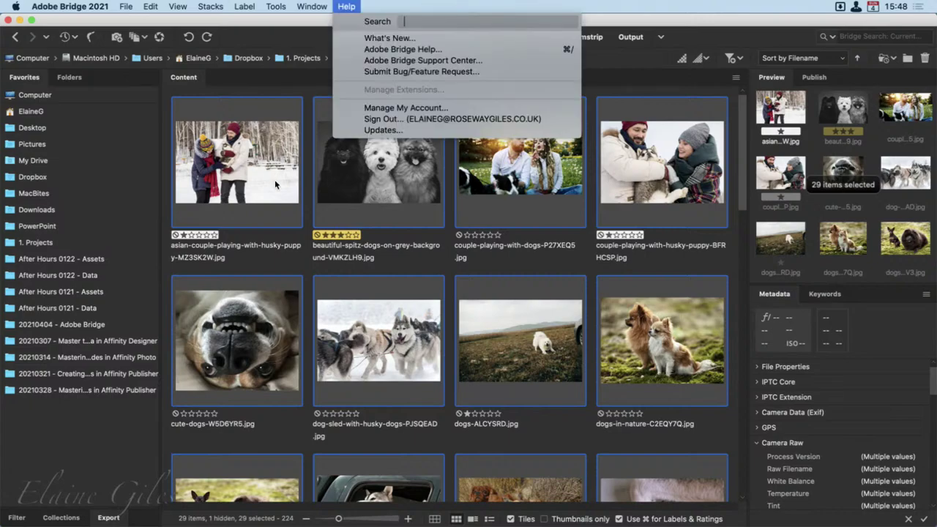
pyautogui.write('bat')
pyautogui.press('Down')
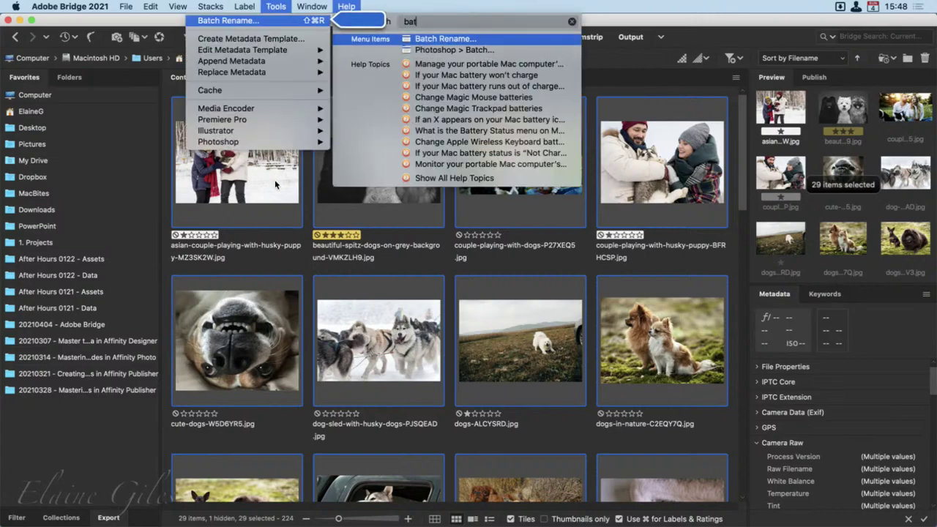
pyautogui.press('Return')
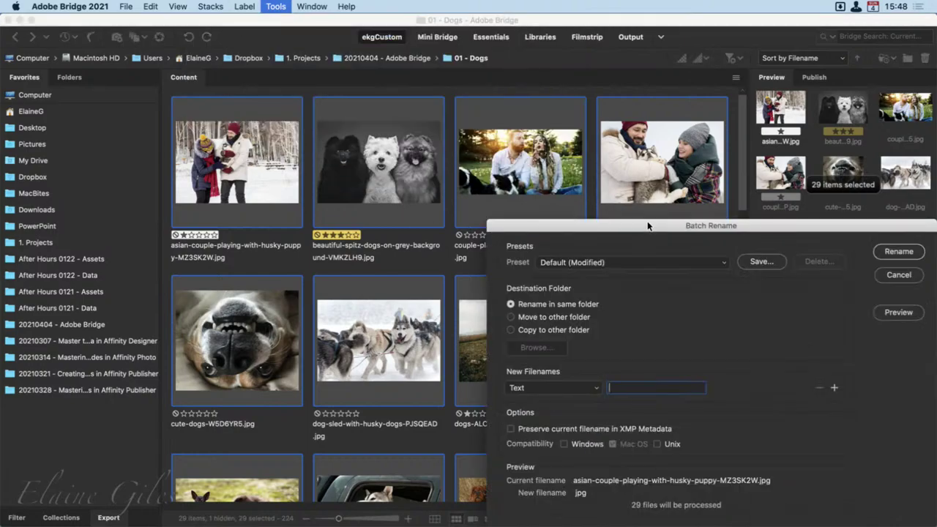
# Move the Batch Rename dialog up and review the presets without changing them.
pyautogui.moveTo(648, 224); pyautogui.dragTo(381, 68)
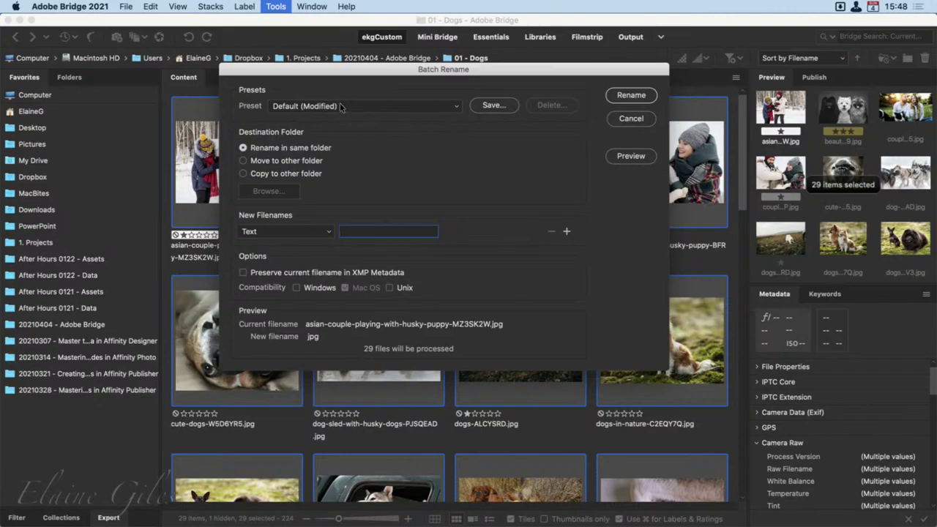
pyautogui.click(455, 106)
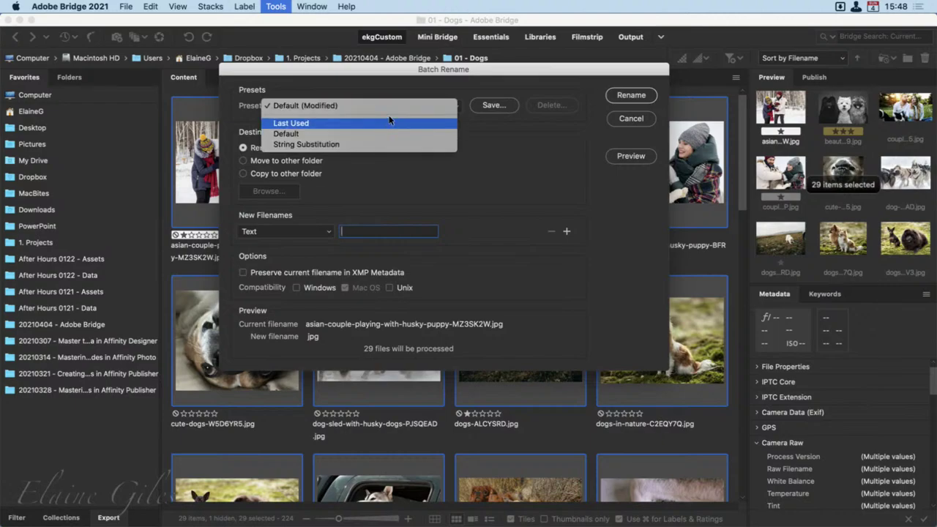
pyautogui.click(494, 164)
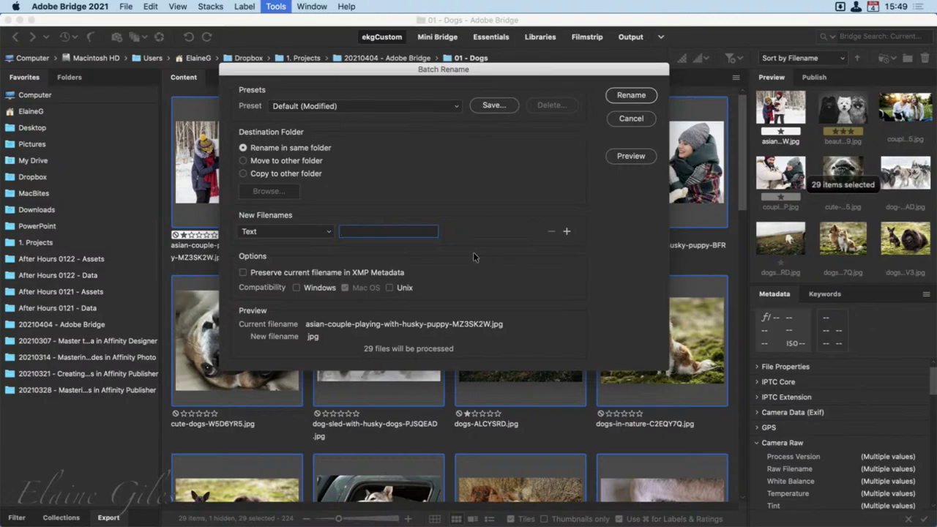
# Set the first filename part to Text 'DEMO Dogs_' and add a second element.
pyautogui.click(303, 229)
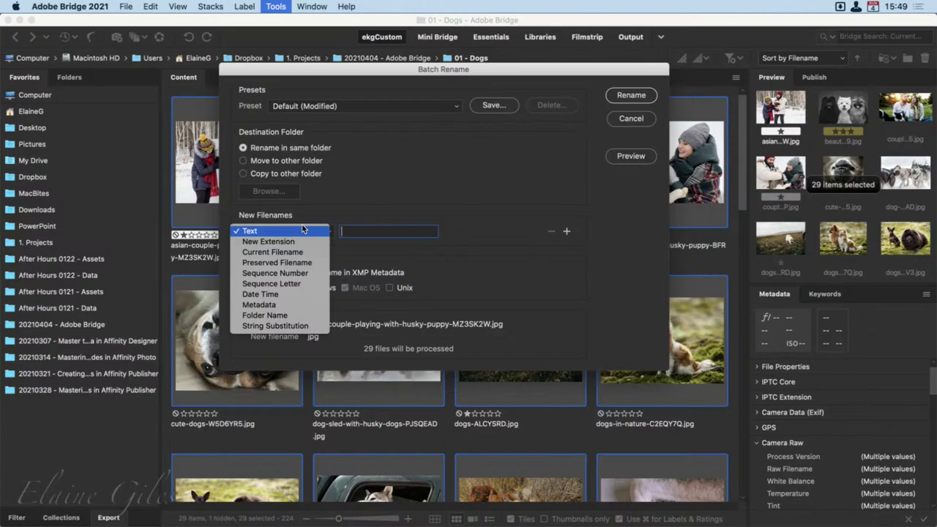
pyautogui.click(371, 239)
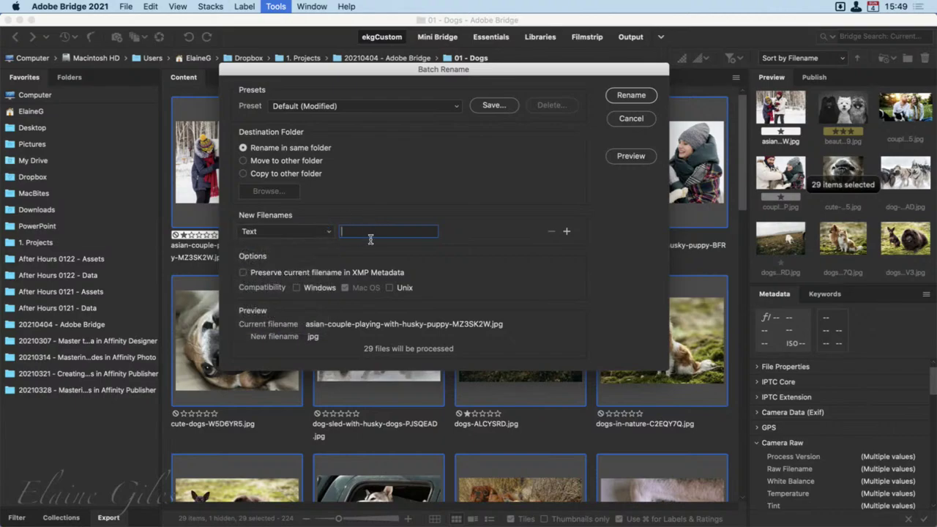
pyautogui.write('DEMO DOgs')
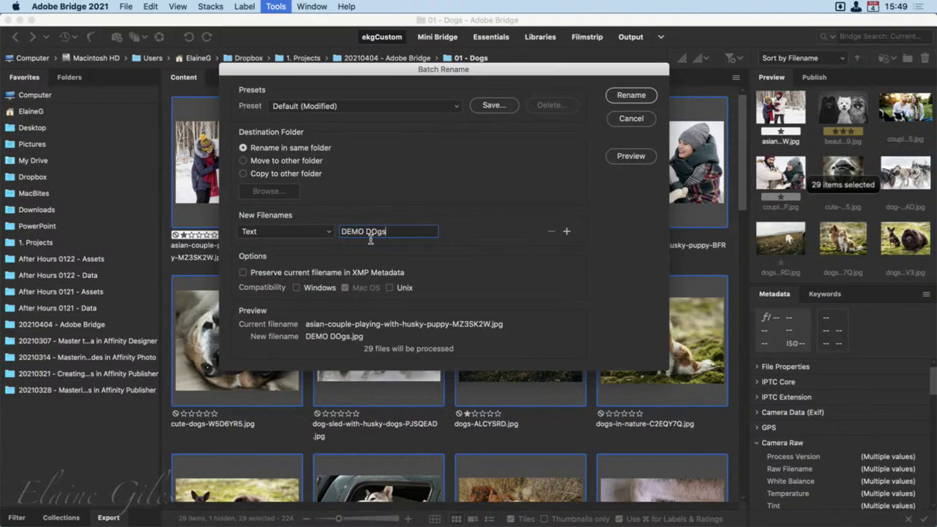
pyautogui.press('BackSpace')
pyautogui.press('BackSpace')
pyautogui.press('BackSpace')
pyautogui.write('ogs_')
pyautogui.click(566, 231)
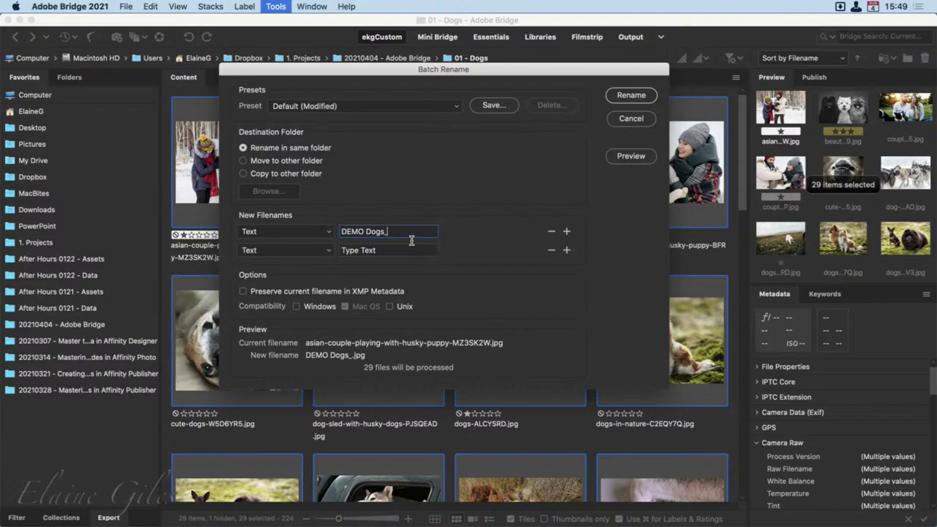
# Make the second filename part Metadata > Aperture Value and add a third part.
pyautogui.click(330, 251)
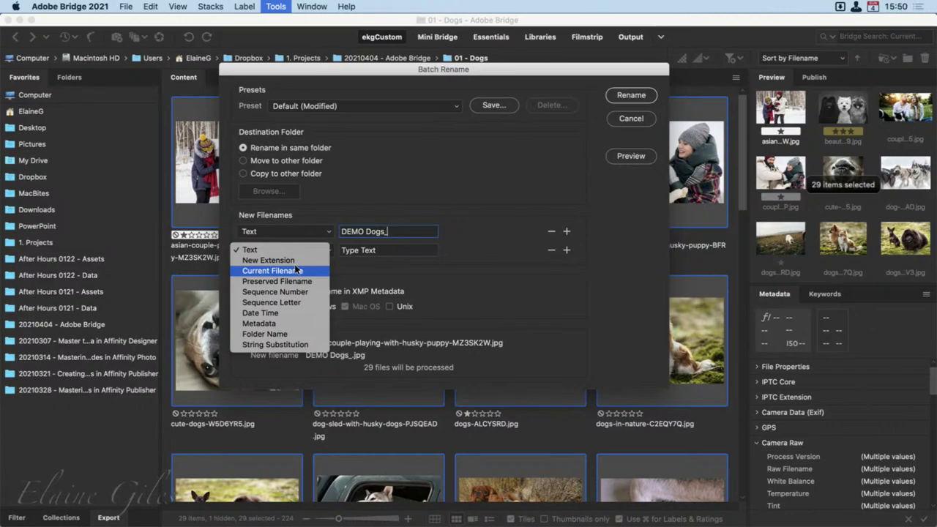
pyautogui.click(283, 320)
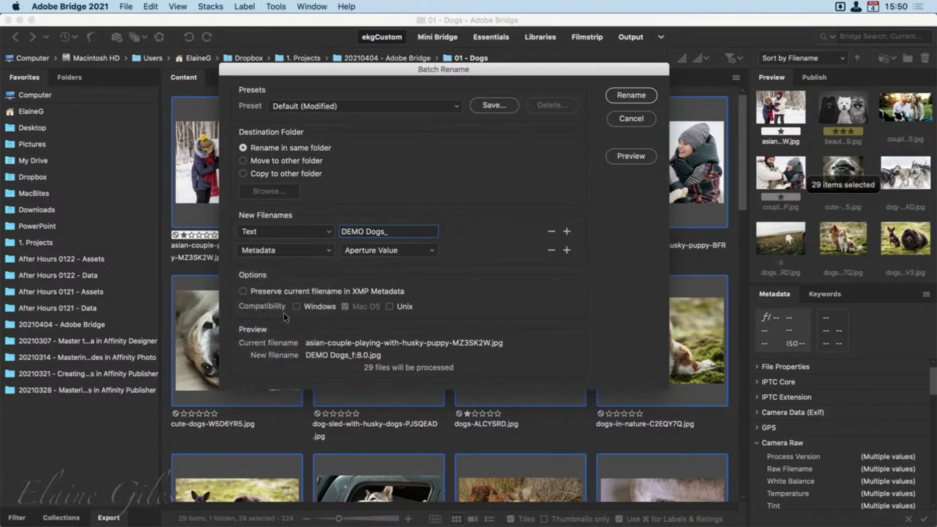
pyautogui.click(432, 250)
pyautogui.click(432, 249)
pyautogui.click(432, 250)
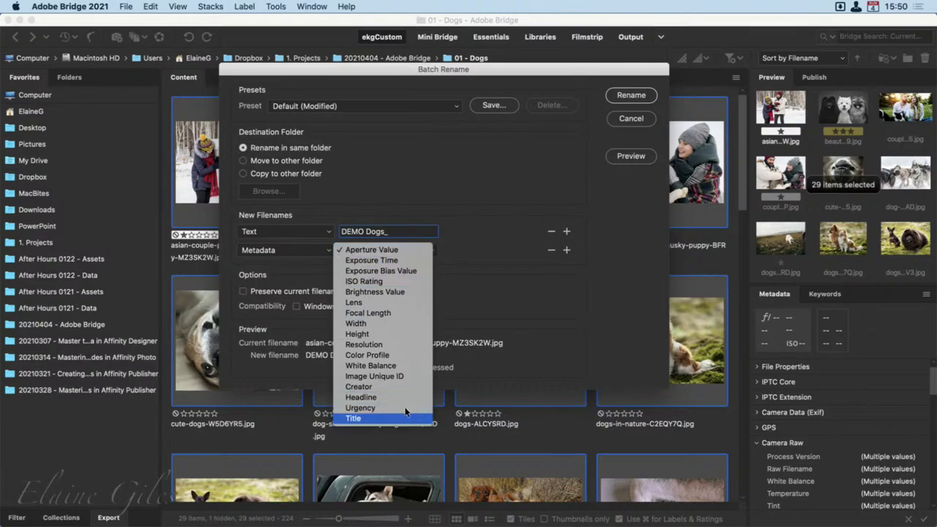
pyautogui.click(429, 250)
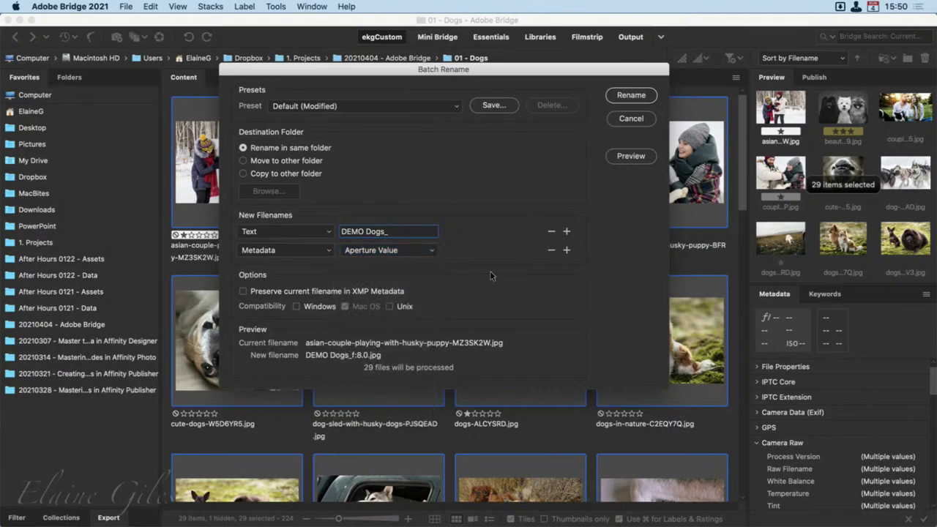
pyautogui.click(566, 249)
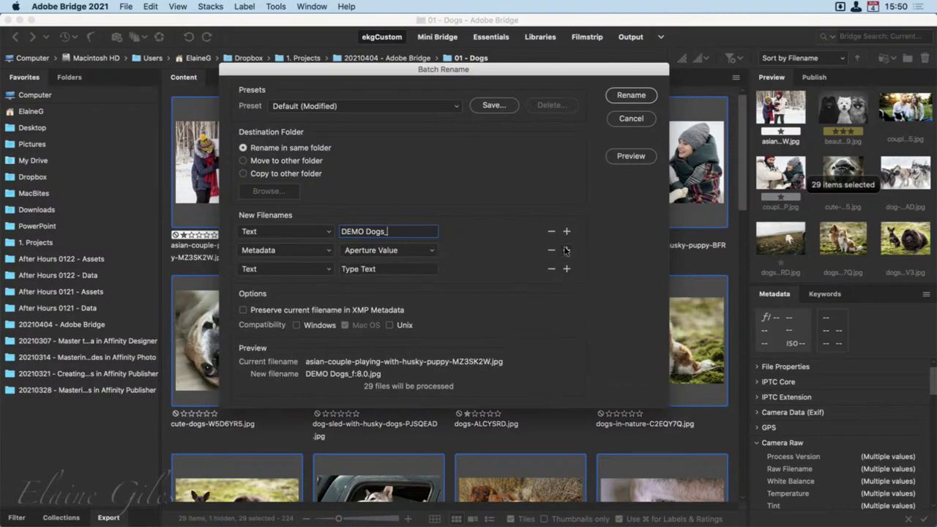
pyautogui.click(329, 269)
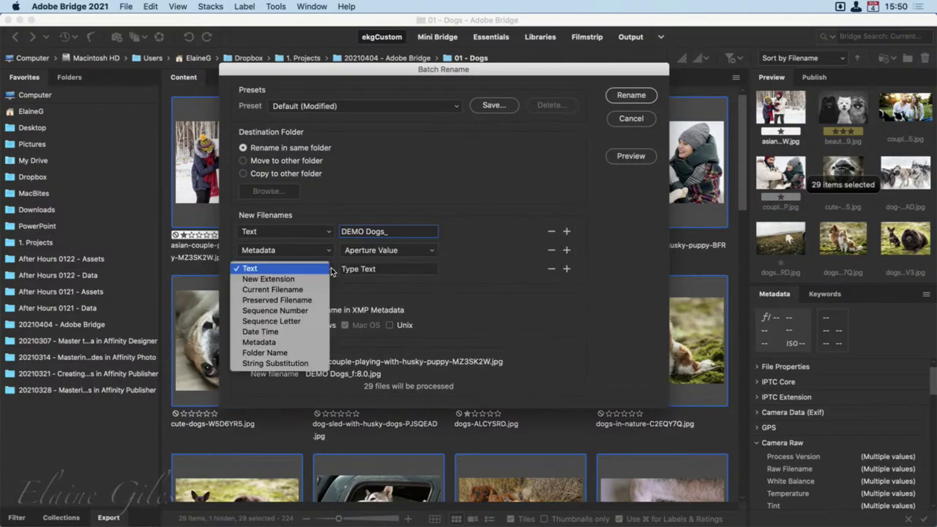
# Make the third part a Sequence Number starting at 1 with Four Digits.
pyautogui.click(304, 310)
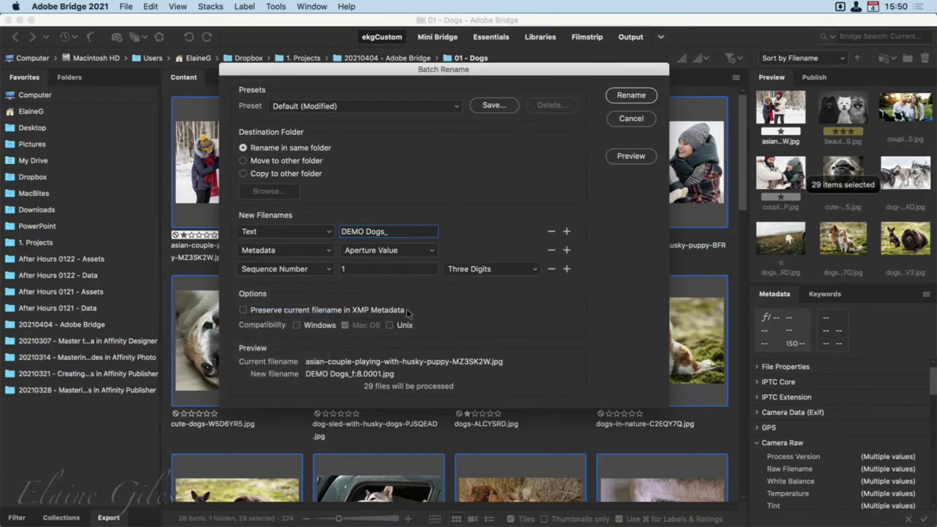
pyautogui.click(368, 277)
pyautogui.moveTo(366, 274); pyautogui.dragTo(337, 272)
pyautogui.click(538, 269)
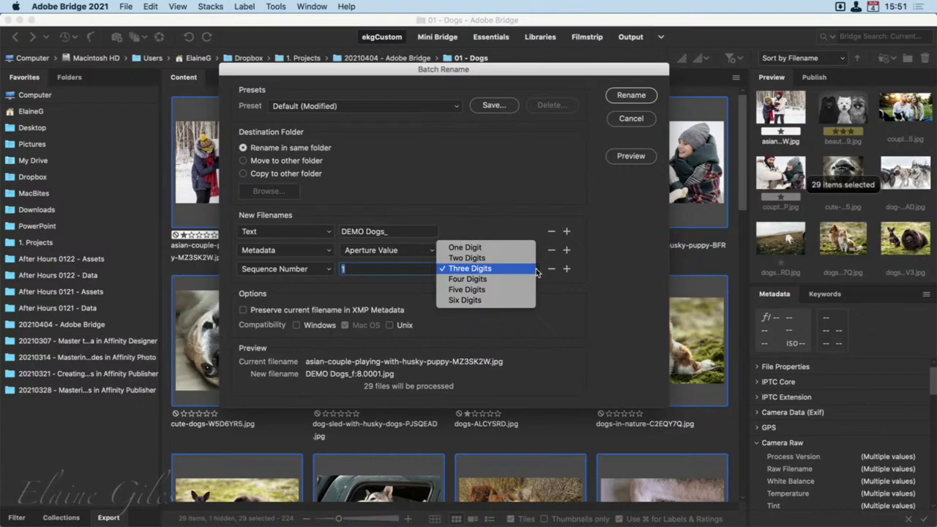
pyautogui.click(494, 277)
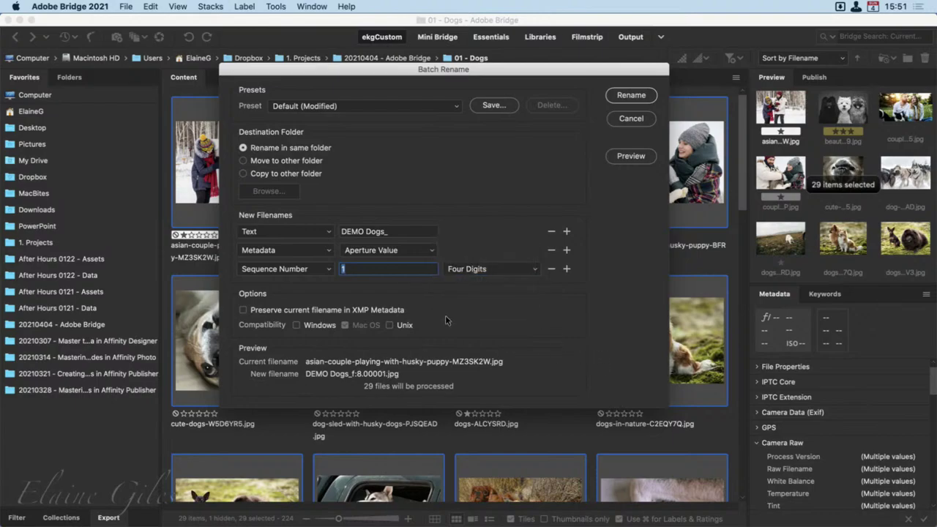
# Add a fourth filename part set to Sequence Letter.
pyautogui.click(566, 269)
pyautogui.click(327, 286)
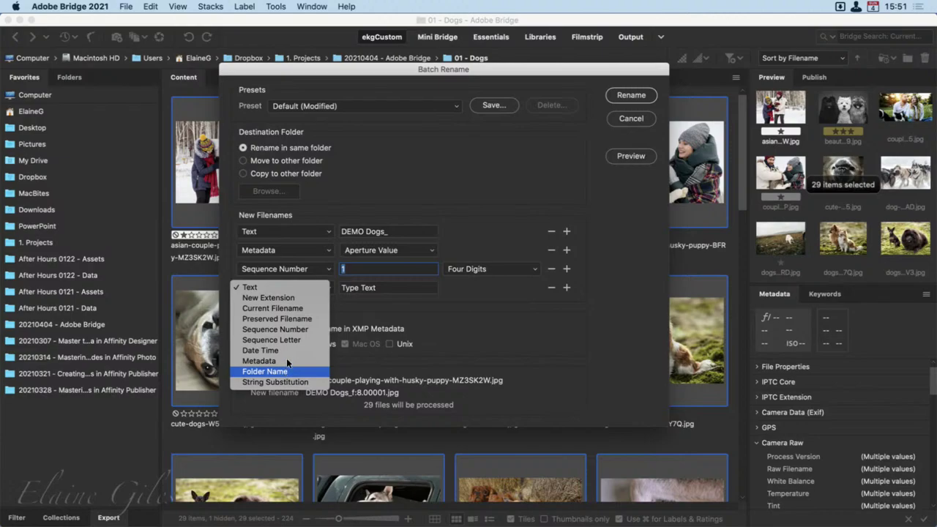
pyautogui.click(306, 340)
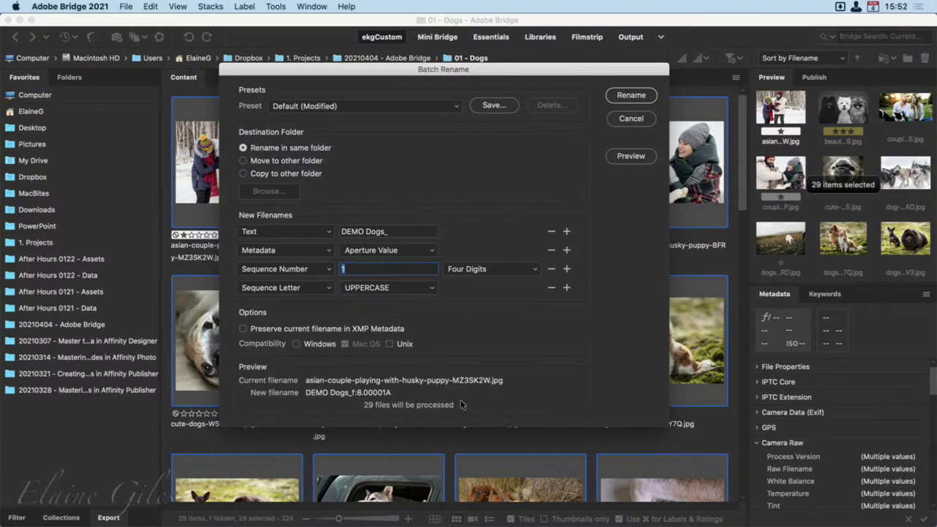
pyautogui.click(627, 156)
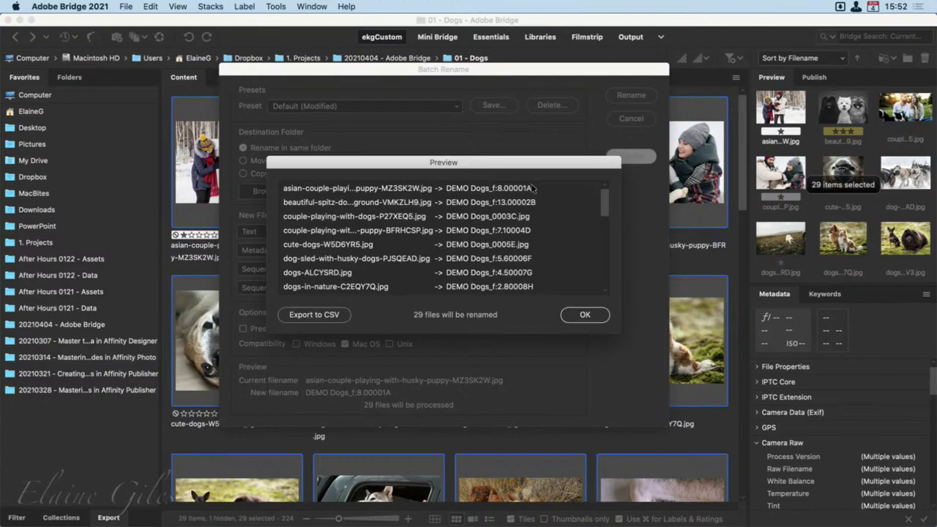
pyautogui.click(572, 311)
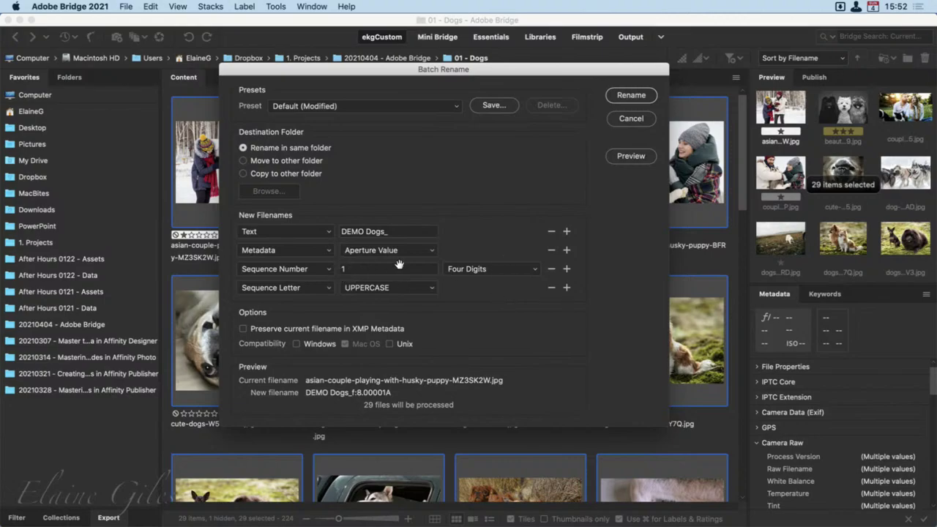
# Remove the aperture value part and preview the old and new filenames.
pyautogui.click(551, 250)
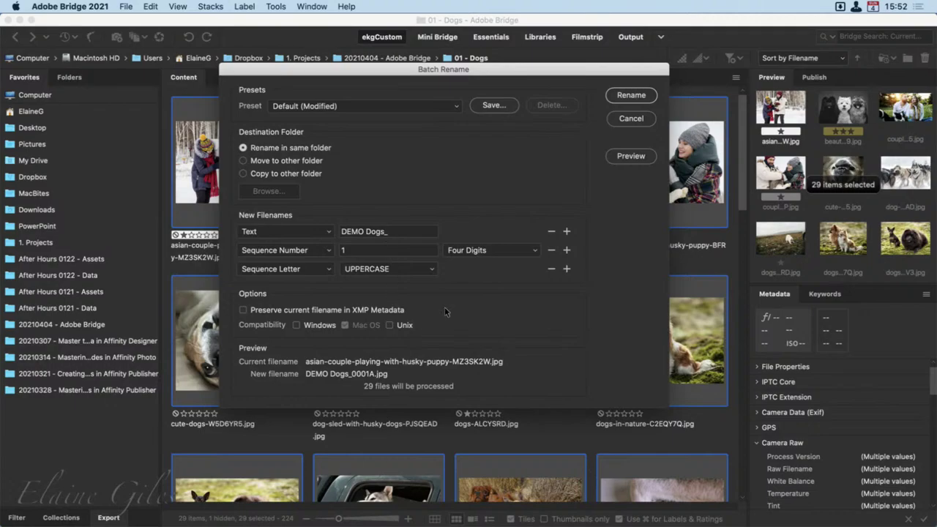
pyautogui.click(620, 156)
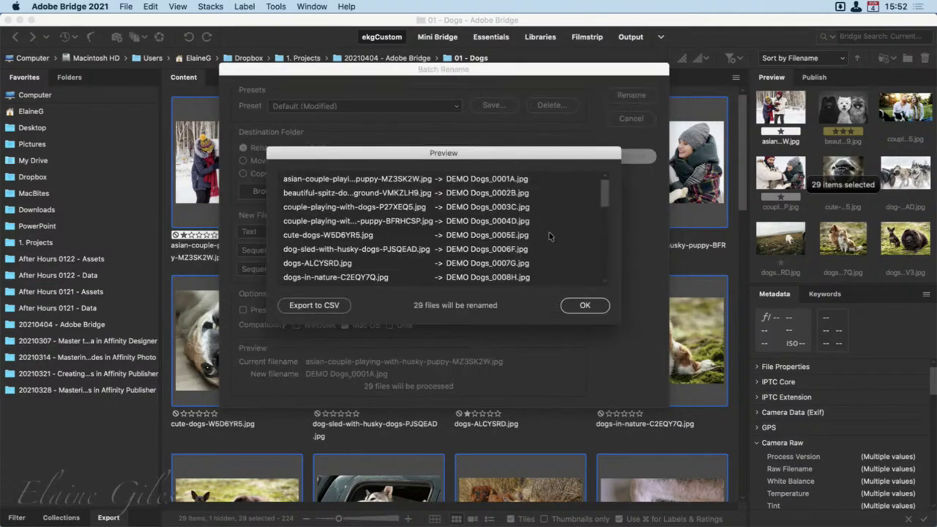
pyautogui.scroll(-7, 548, 232)
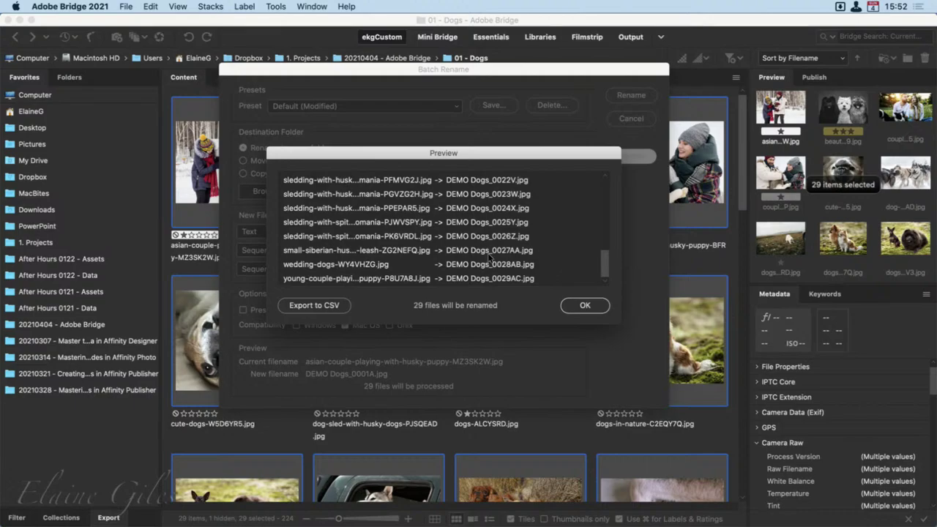
# Export the rename list as Rename.csv to the Desktop and close the preview.
pyautogui.click(334, 303)
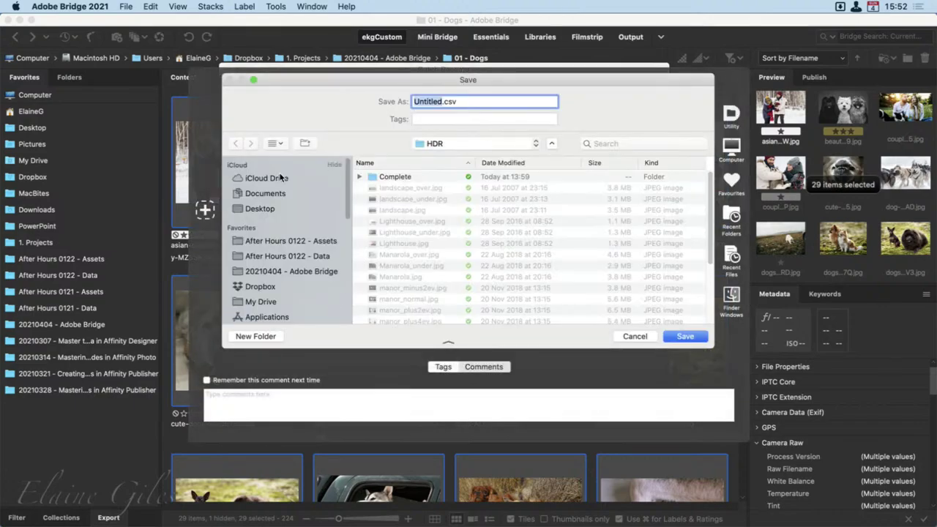
pyautogui.click(257, 210)
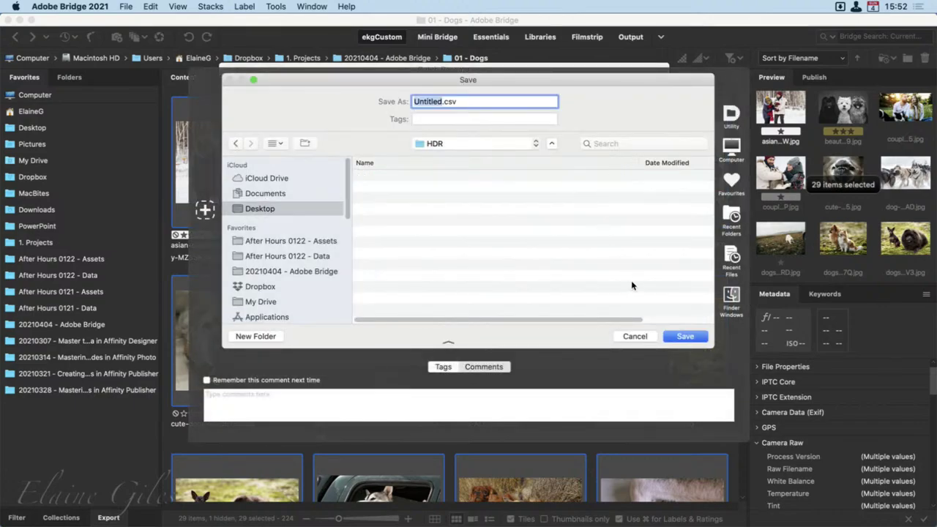
pyautogui.write('Rename')
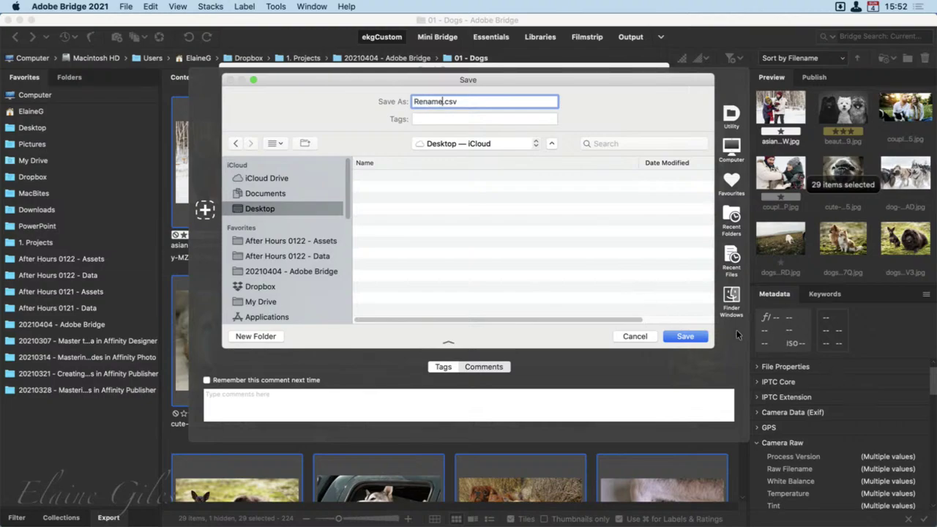
pyautogui.click(695, 336)
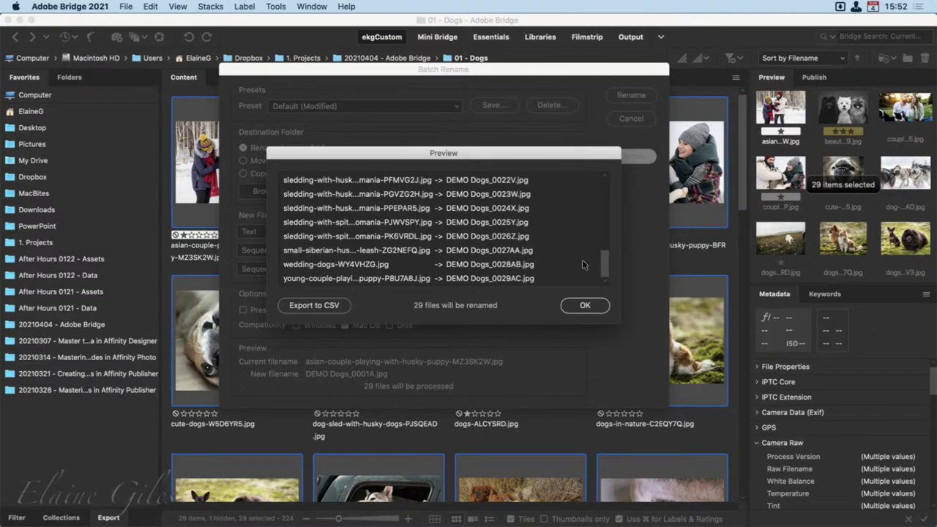
pyautogui.click(605, 310)
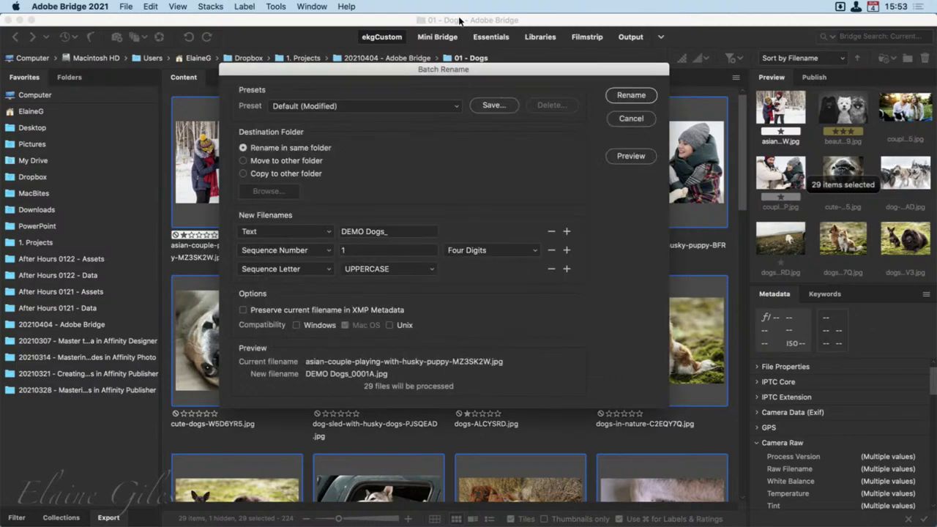
pyautogui.moveTo(632, 16); pyautogui.dragTo(511, 14)
pyautogui.click(836, 41)
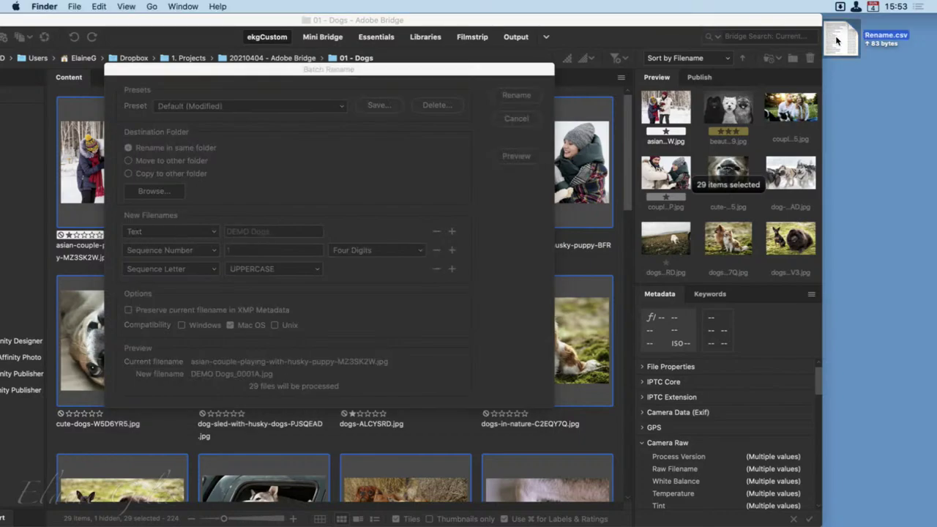
pyautogui.press('space')
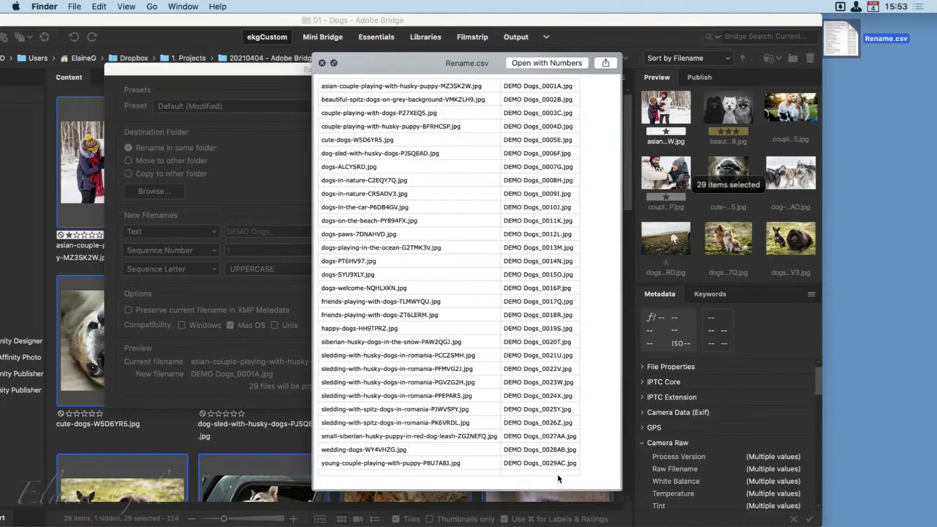
pyautogui.press('space')
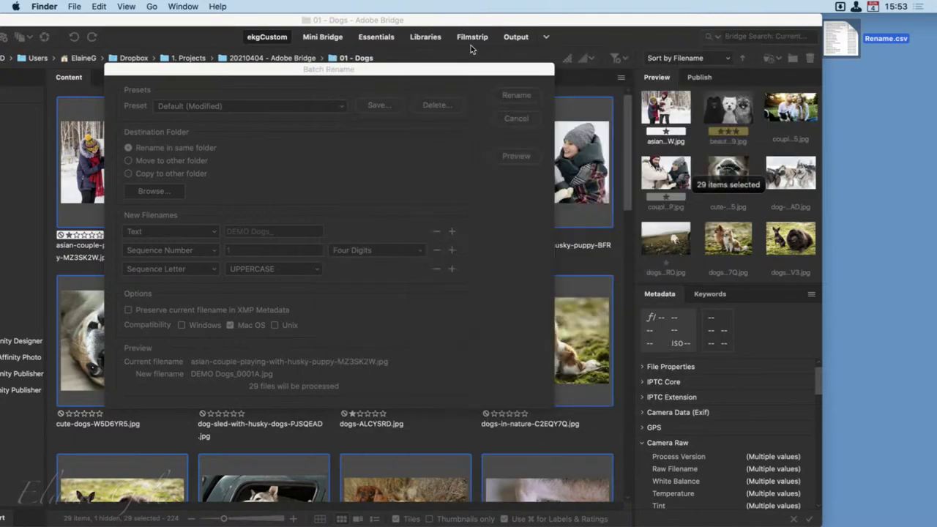
pyautogui.moveTo(472, 22); pyautogui.dragTo(583, 7)
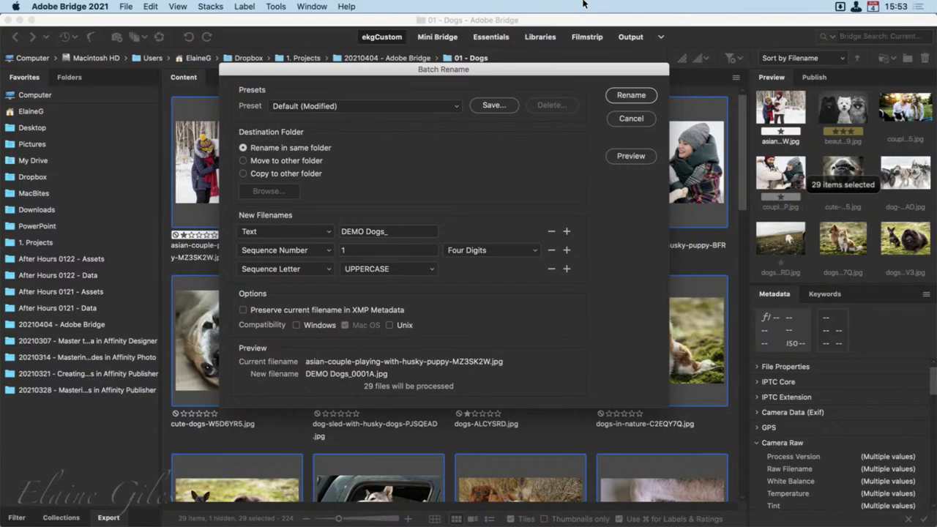
# Preserve filenames in XMP, enable Windows compatibility, and rename all 29 photos to DEMO Dogs_0001A onward.
pyautogui.click(244, 309)
pyautogui.click(296, 325)
pyautogui.click(632, 94)
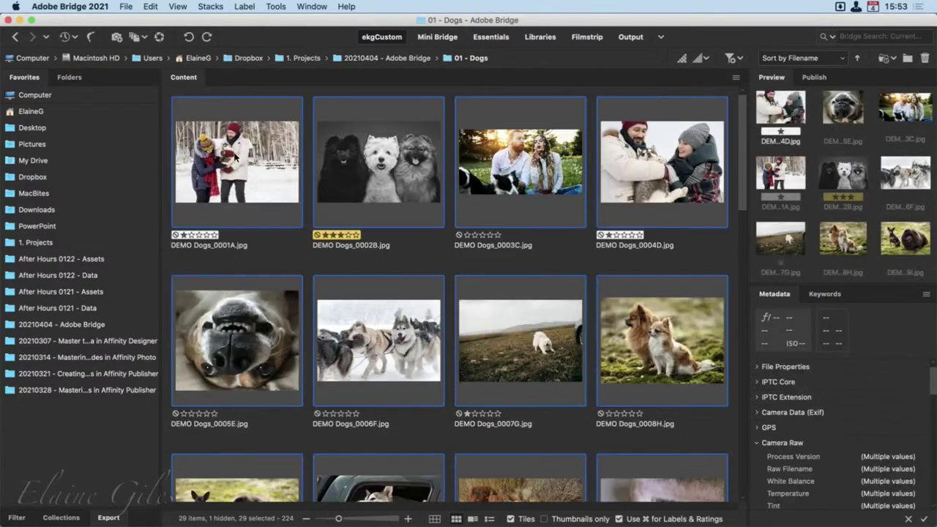
pyautogui.scroll(-3, 503, 480)
pyautogui.scroll(-10, 503, 480)
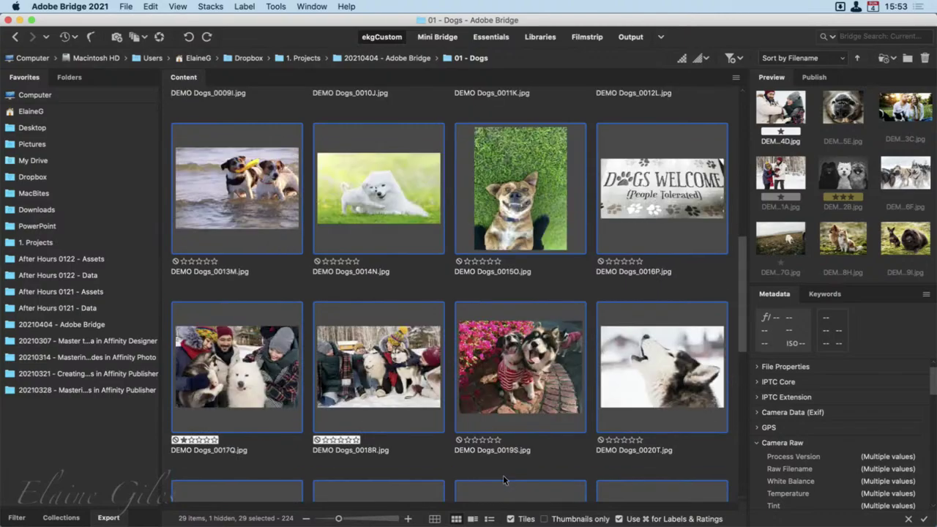
pyautogui.scroll(10, 503, 480)
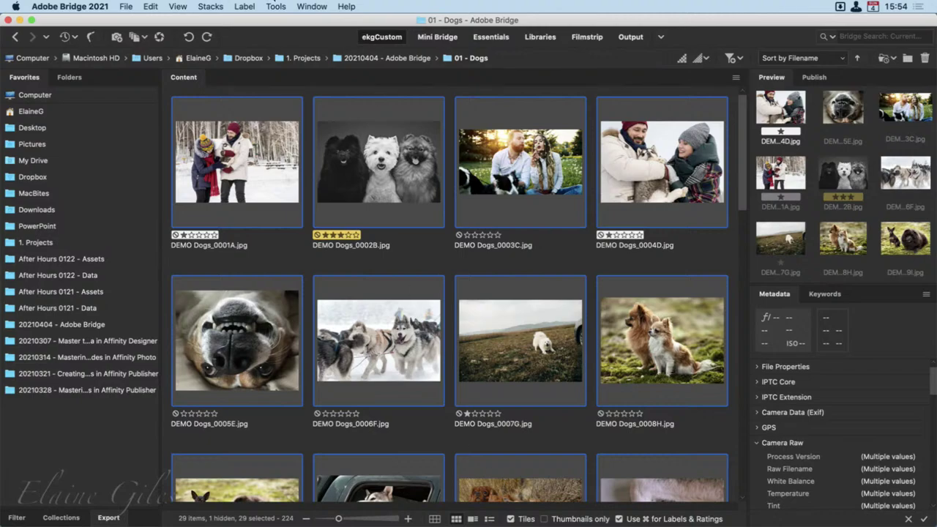
# Set up Batch Rename with one Preserved Filename, Name, Original Case element and preview all 29 names.
pyautogui.click(276, 6)
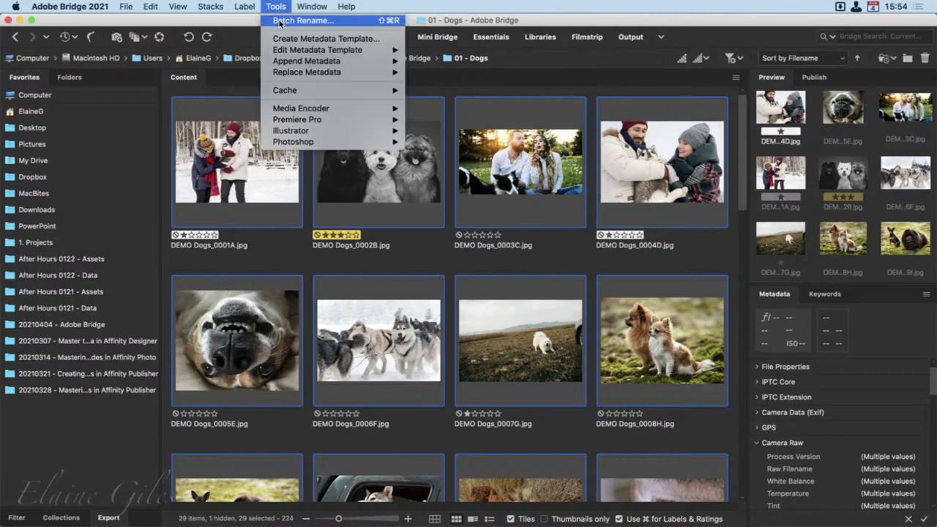
pyautogui.click(278, 22)
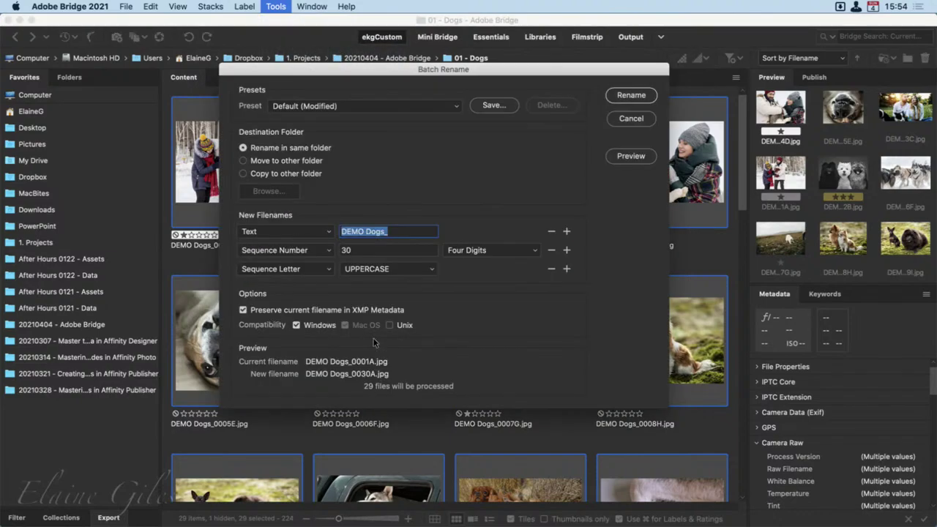
pyautogui.click(552, 268)
pyautogui.click(552, 250)
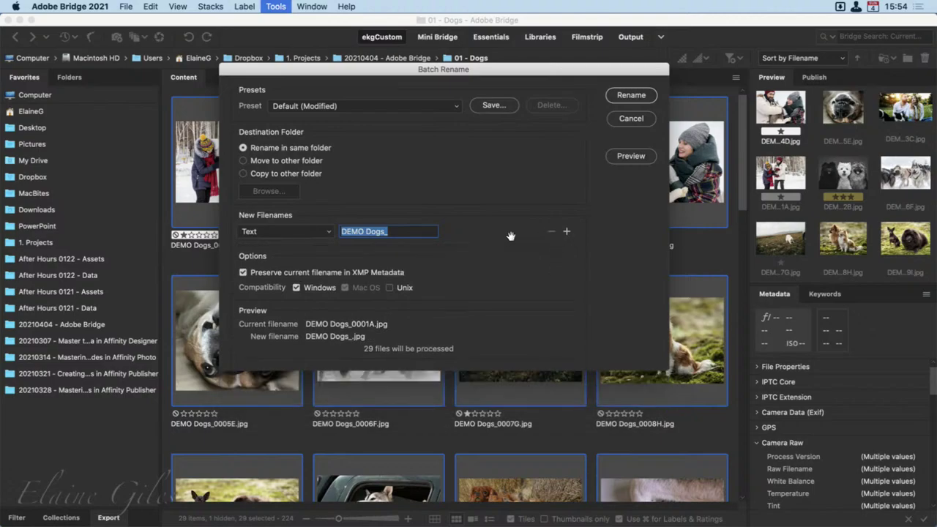
pyautogui.click(329, 231)
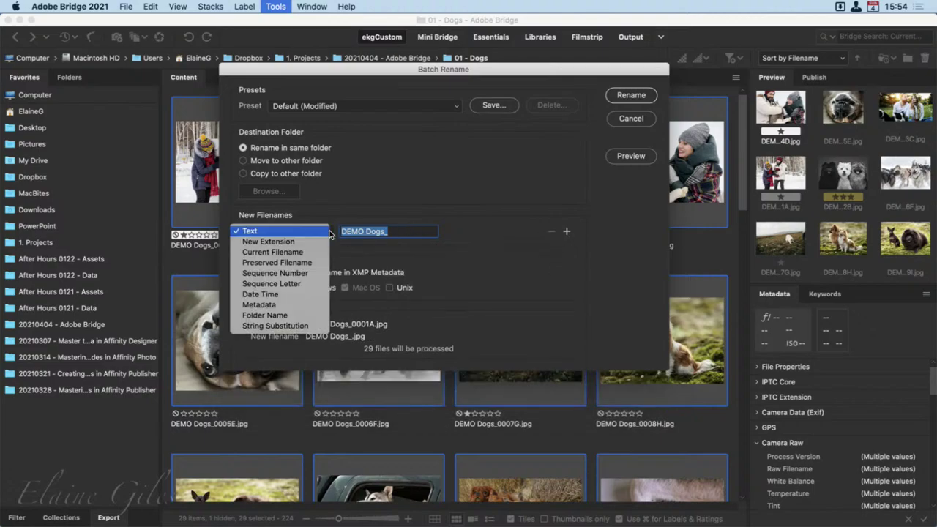
pyautogui.click(297, 262)
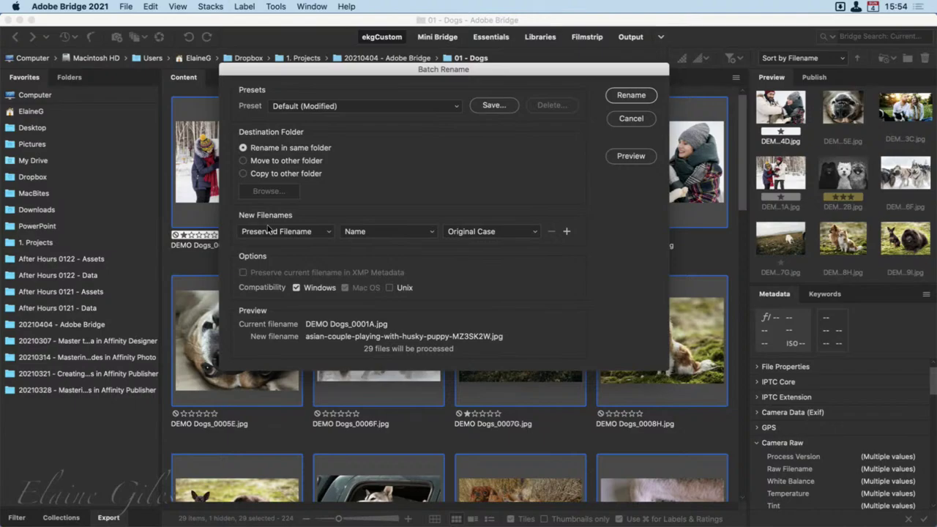
pyautogui.click(423, 232)
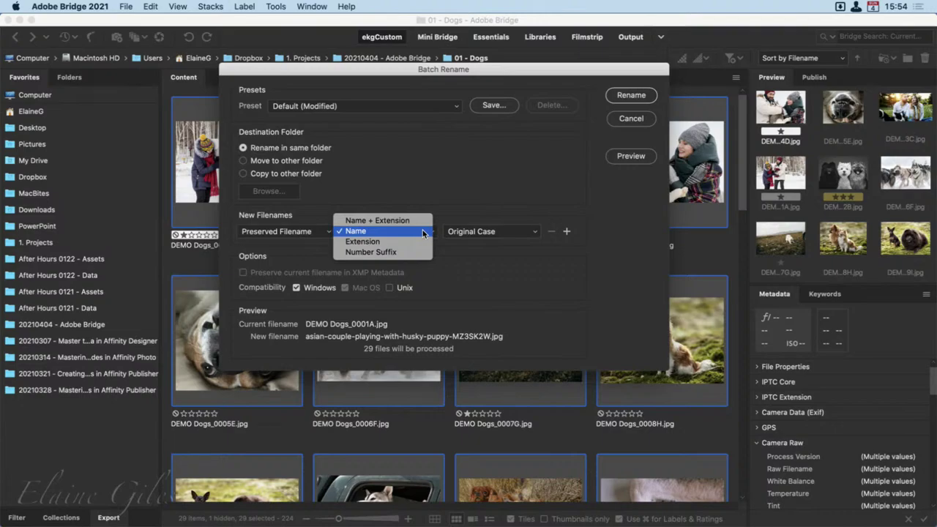
pyautogui.click(549, 275)
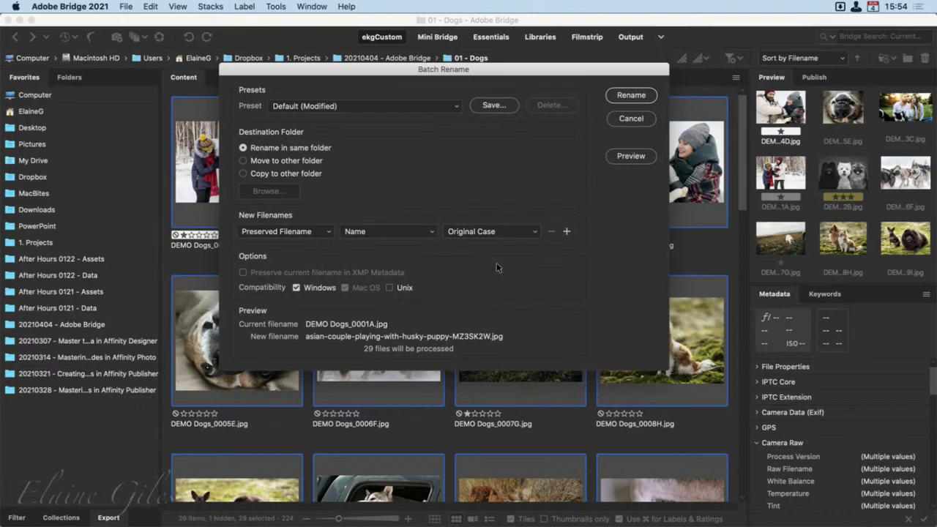
pyautogui.click(536, 230)
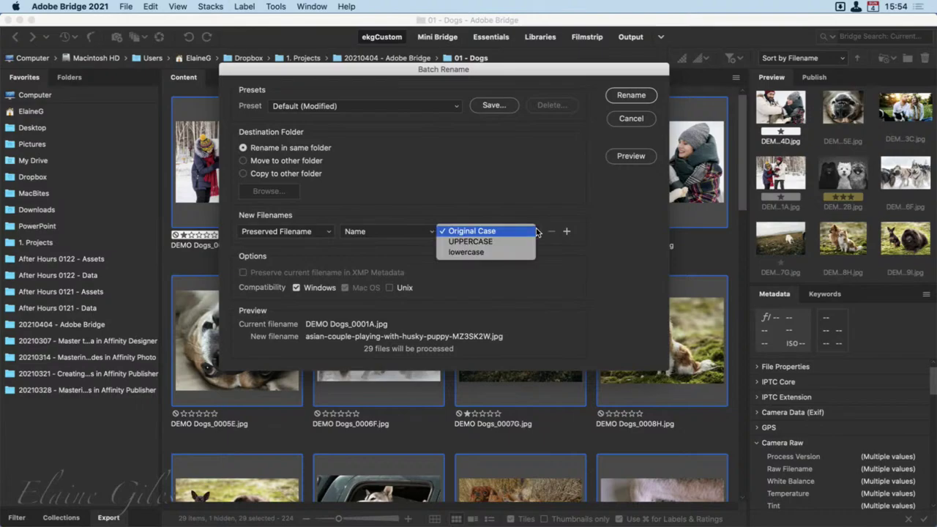
pyautogui.click(543, 210)
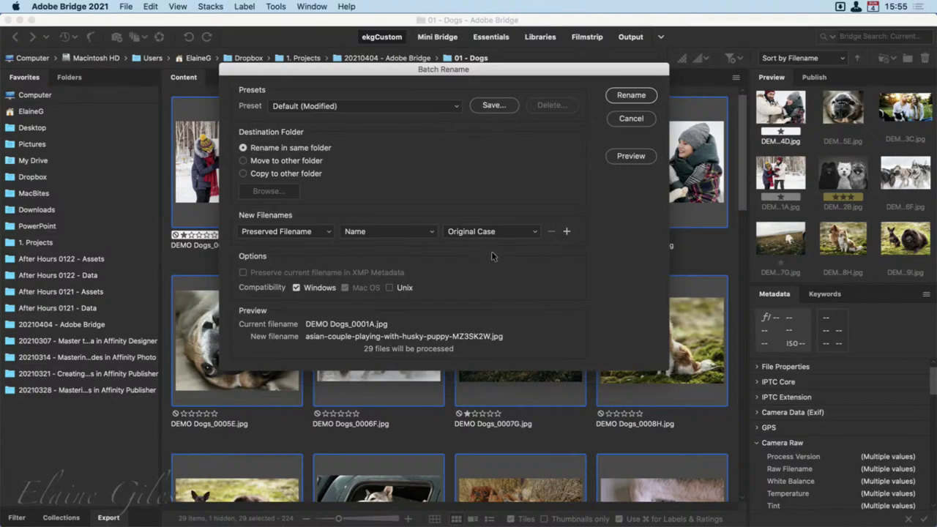
pyautogui.click(636, 156)
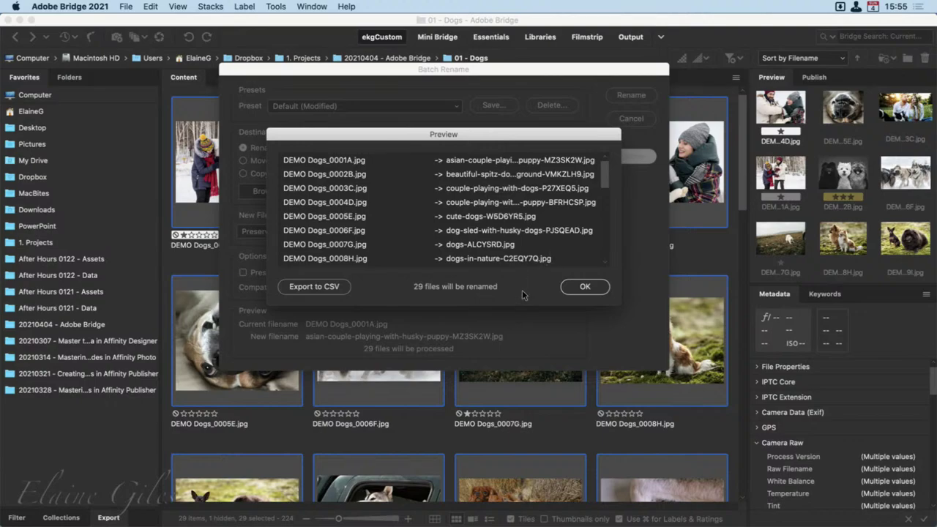
pyautogui.click(575, 286)
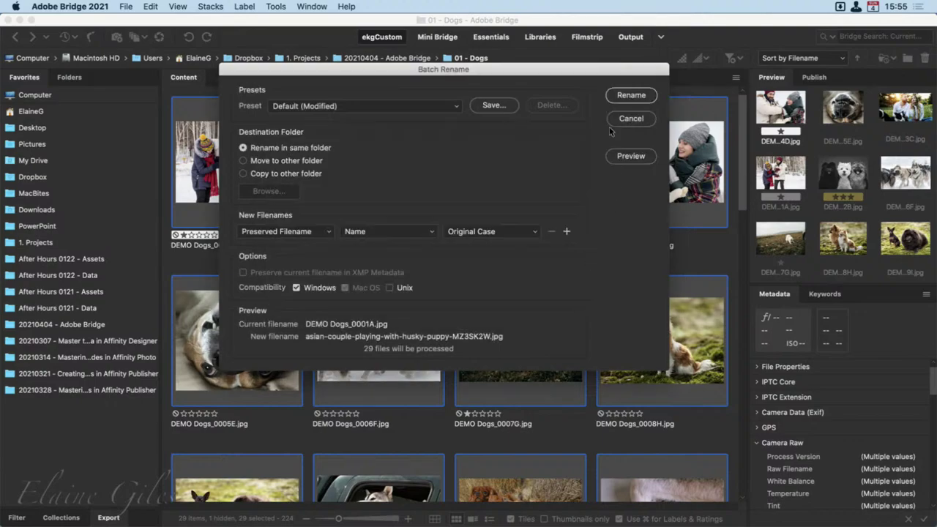
# Apply the rename to restore original filenames, then select cute-dogs-W5D6YR5 and dogs-ALCYSRD.
pyautogui.click(623, 94)
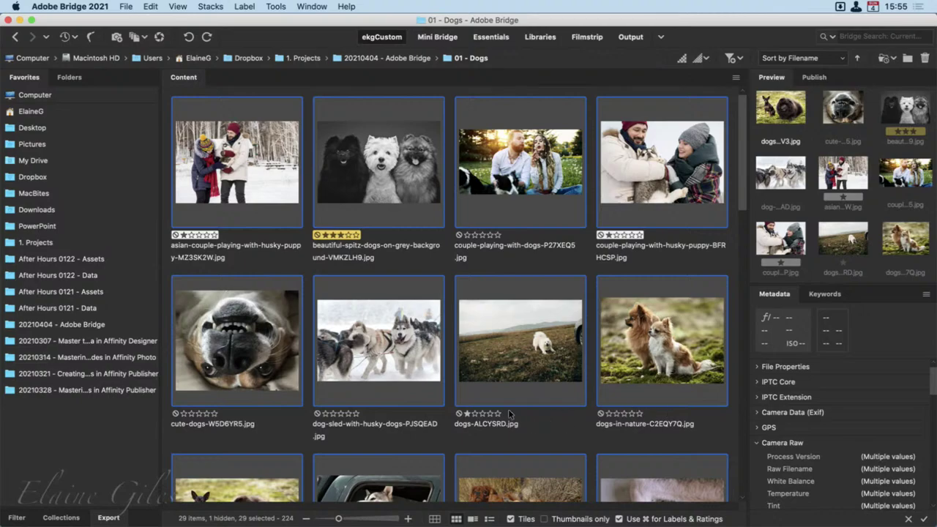
pyautogui.click(494, 165)
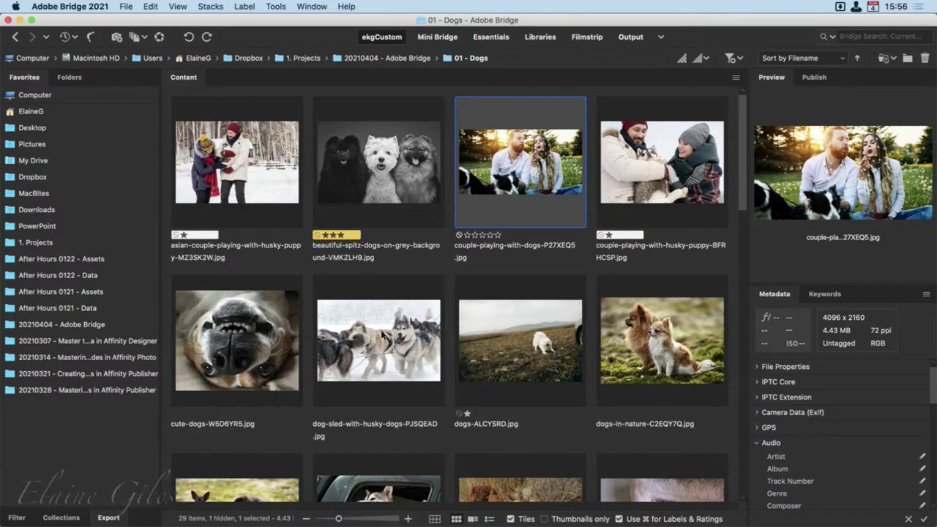
pyautogui.click(241, 316)
pyautogui.keyDown('super'); pyautogui.click(532, 327); pyautogui.keyUp('super')
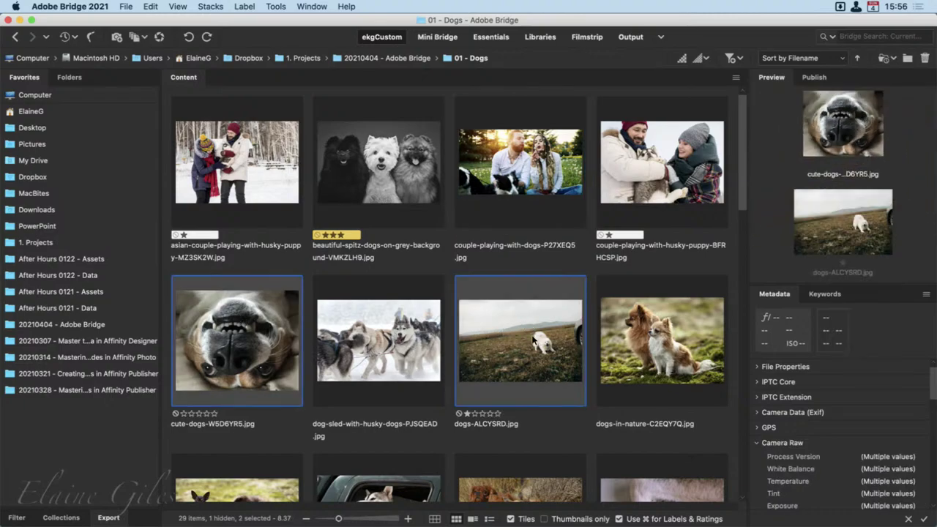
# Add dogs-paws, dogs-PT6HV97, dogs-SYU9XLY, both spitz sledding shots, husky puppy, howling husky and happy-dogs to the selection.
pyautogui.scroll(-5, 532, 334)
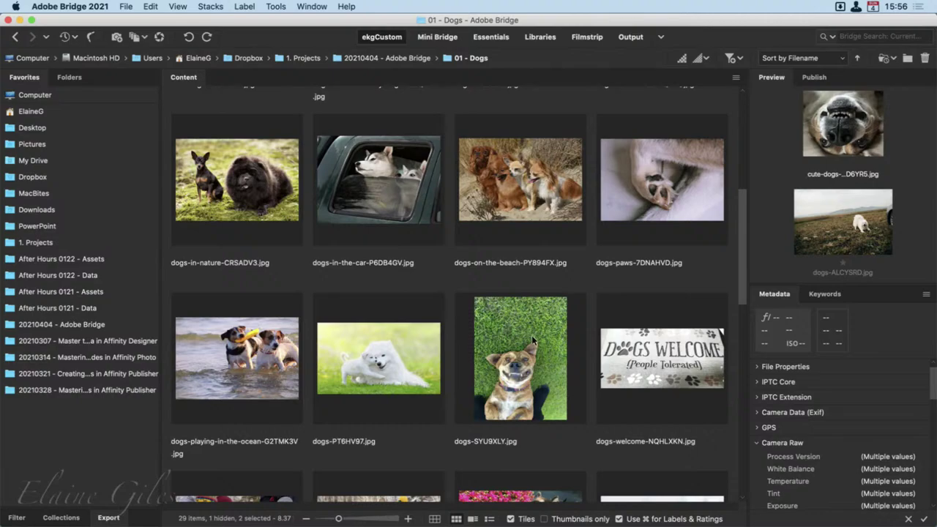
pyautogui.keyDown('super'); pyautogui.click(622, 194); pyautogui.keyUp('super')
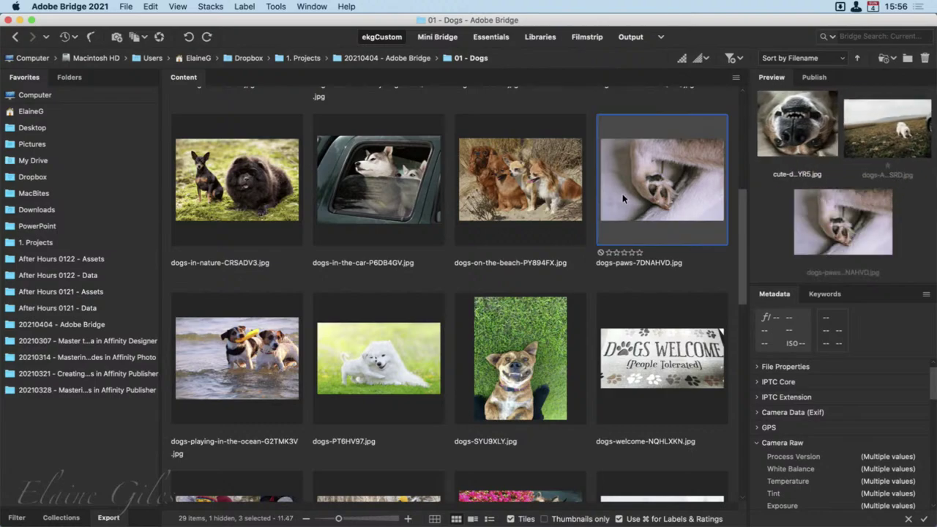
pyautogui.keyDown('super'); pyautogui.click(370, 352); pyautogui.keyUp('super')
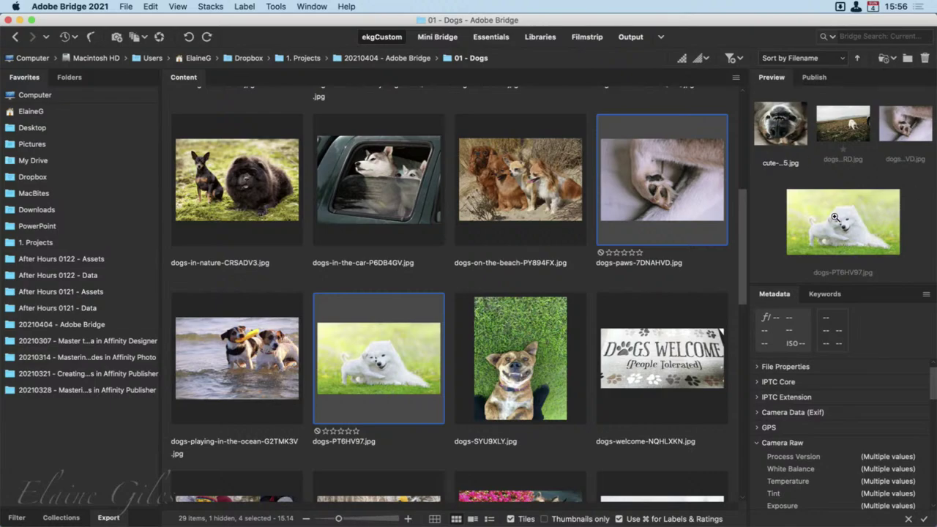
pyautogui.keyDown('super'); pyautogui.click(494, 357); pyautogui.keyUp('super')
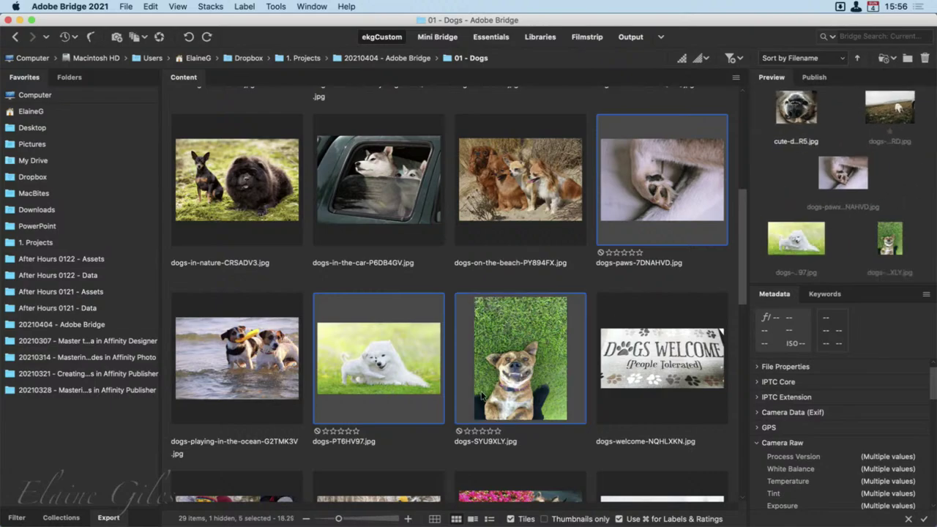
pyautogui.scroll(-10, 481, 395)
pyautogui.keyDown('super'); pyautogui.click(366, 380); pyautogui.keyUp('super')
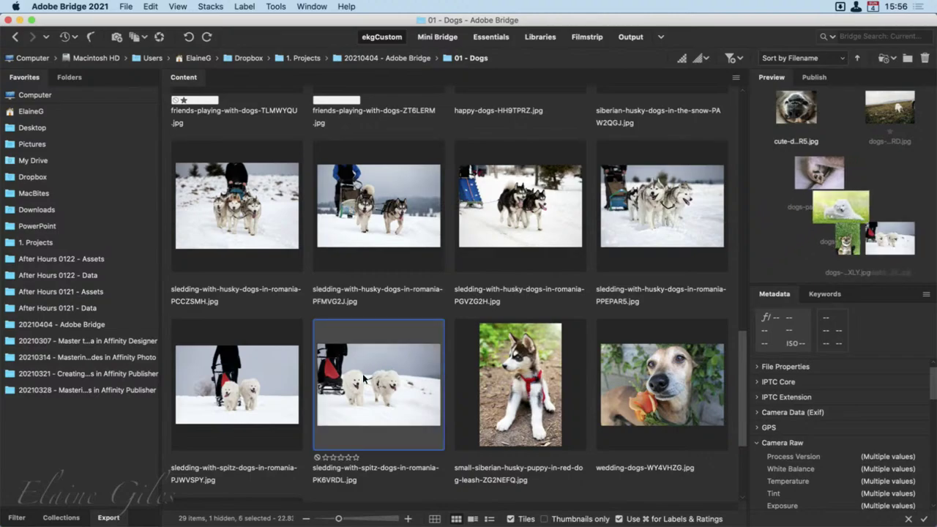
pyautogui.keyDown('super'); pyautogui.click(242, 380); pyautogui.keyUp('super')
pyautogui.keyDown('super'); pyautogui.click(555, 391); pyautogui.keyUp('super')
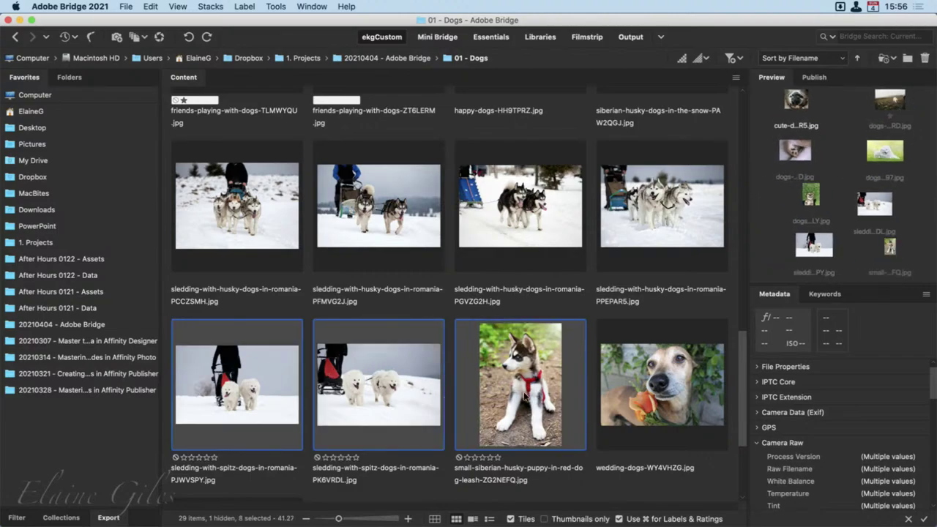
pyautogui.scroll(-3, 525, 398)
pyautogui.scroll(6, 525, 398)
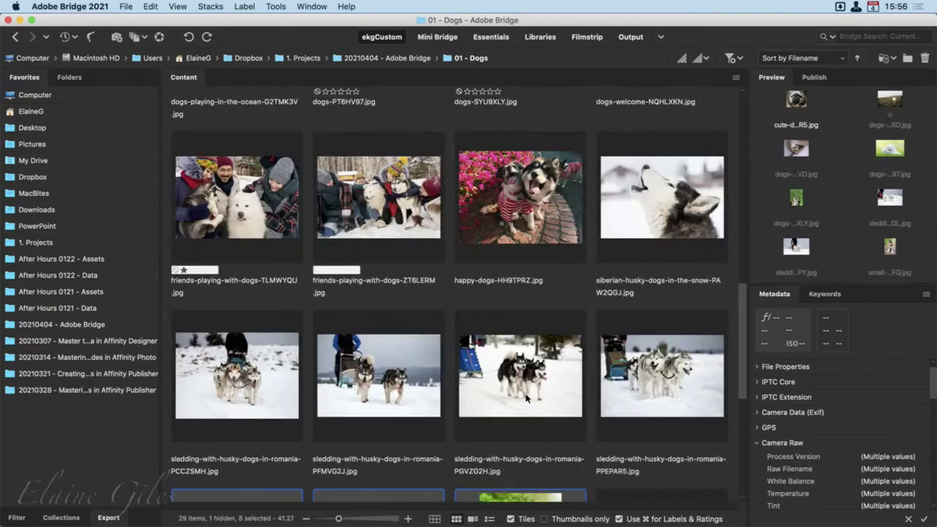
pyautogui.keyDown('super'); pyautogui.click(662, 208); pyautogui.keyUp('super')
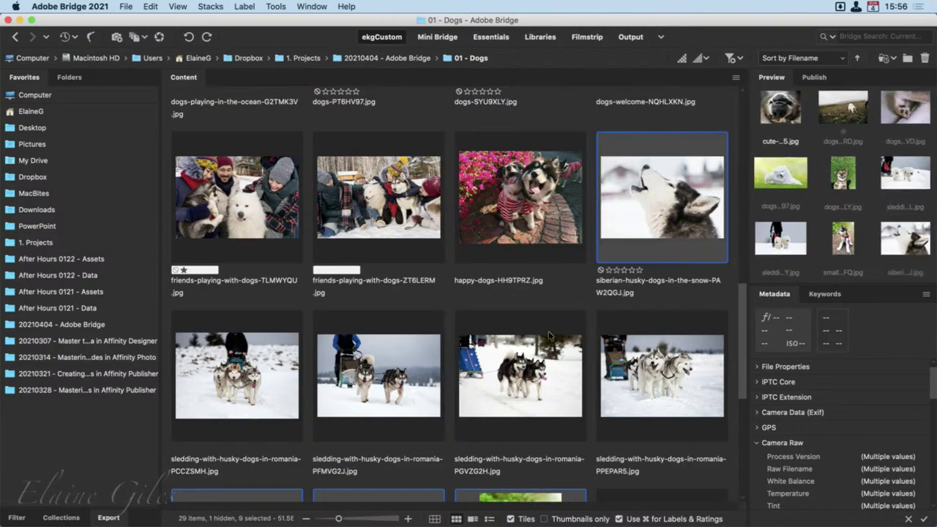
pyautogui.keyDown('super'); pyautogui.click(529, 227); pyautogui.keyUp('super')
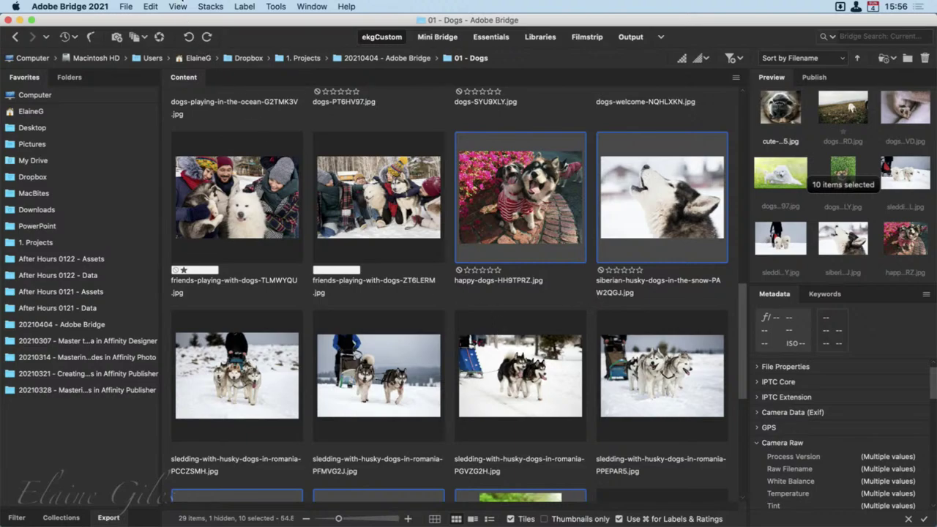
# Search Help for 'review' and launch Review Mode on the selected photos.
pyautogui.click(178, 5)
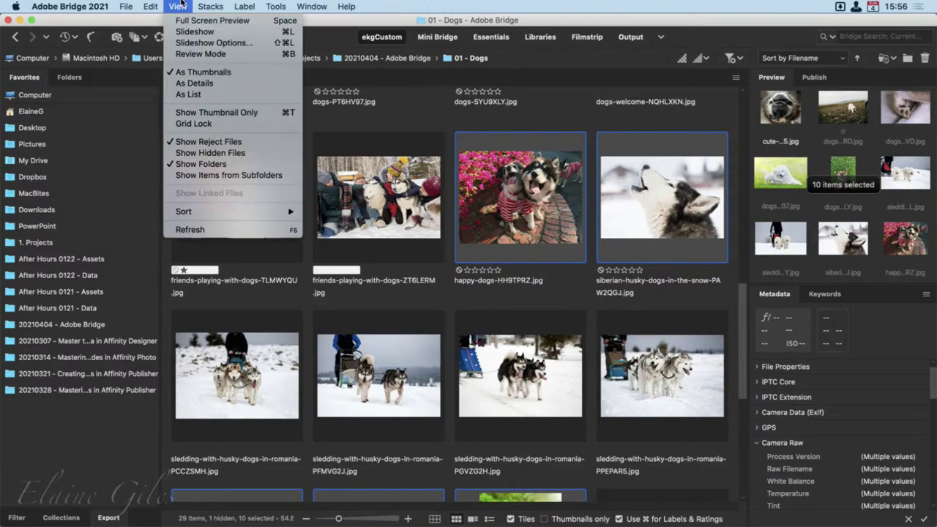
pyautogui.click(432, 3)
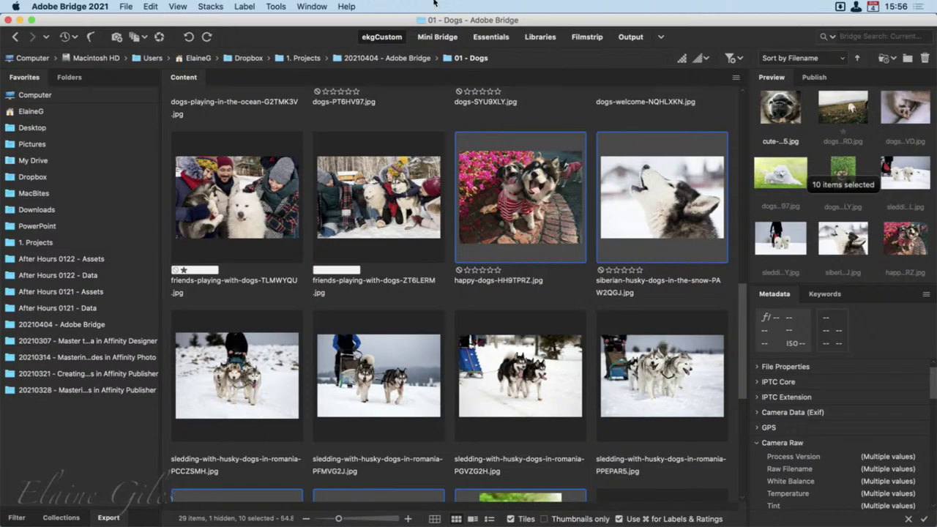
pyautogui.press('super+shift+slash')
pyautogui.write('review')
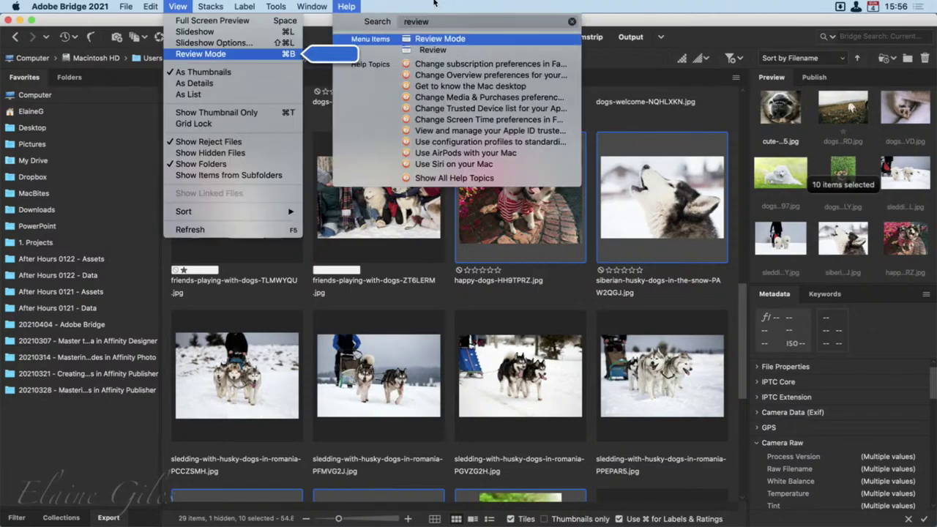
pyautogui.press('Return')
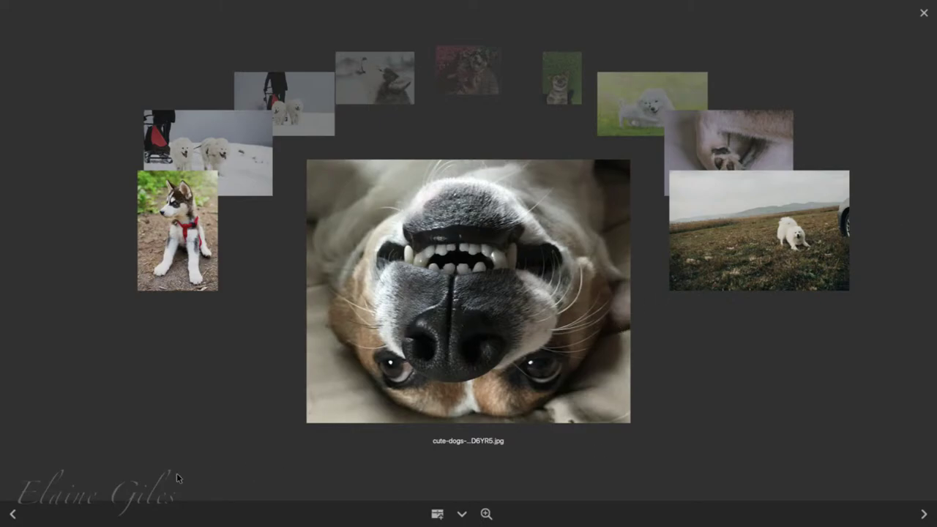
# Browse the review photos from the husky puppy through happy-dogs and back to the dogs-ALCYSRD field photo.
pyautogui.click(13, 514)
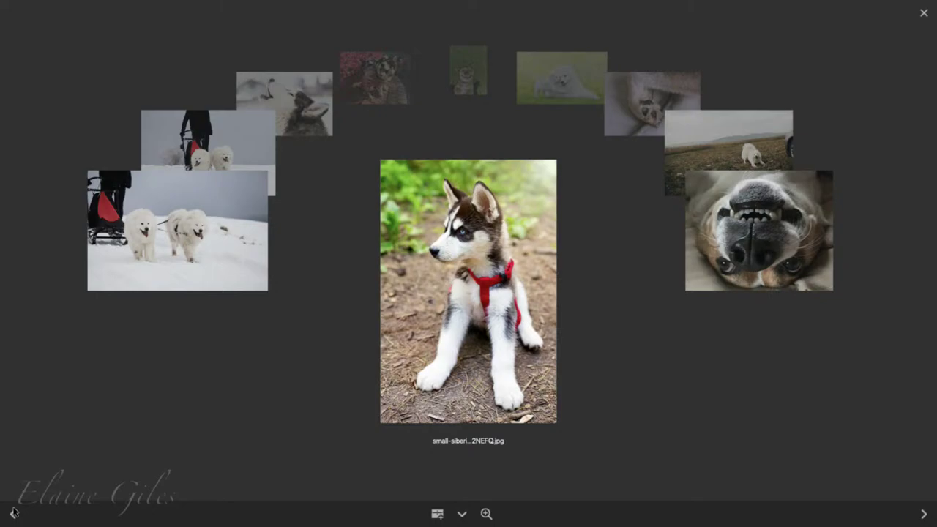
pyautogui.click(923, 514)
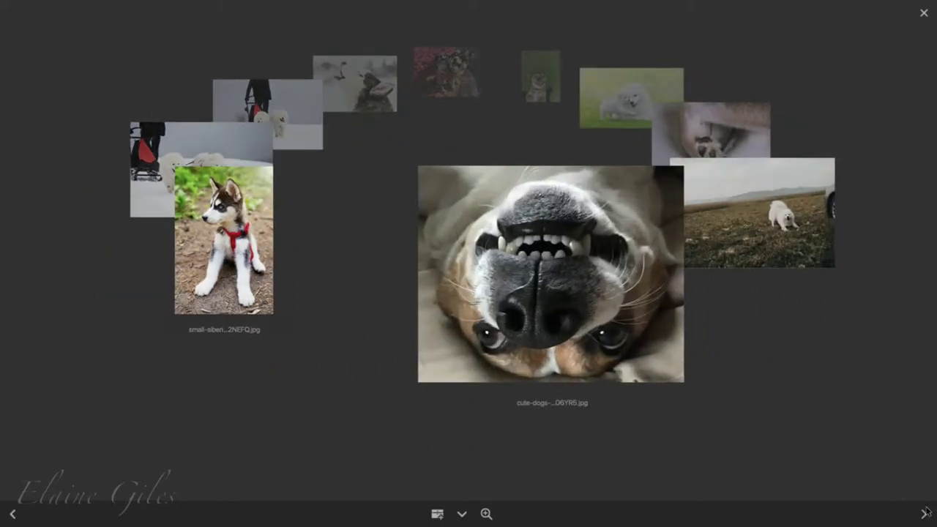
pyautogui.click(923, 513)
pyautogui.click(924, 514)
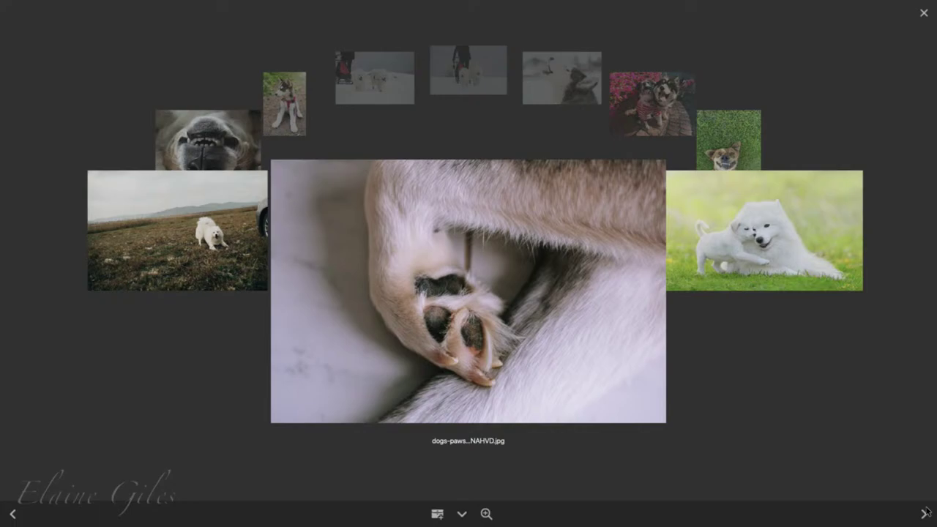
pyautogui.click(923, 514)
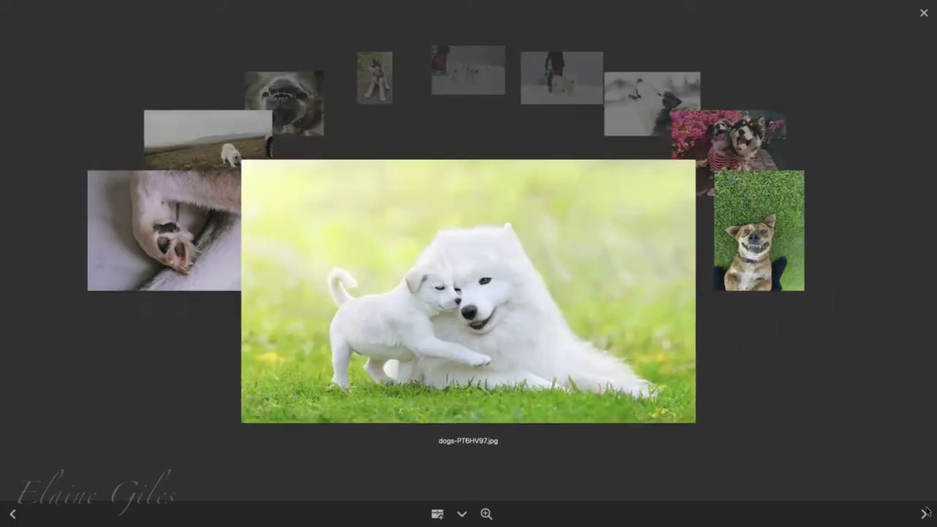
pyautogui.click(924, 514)
pyautogui.click(923, 514)
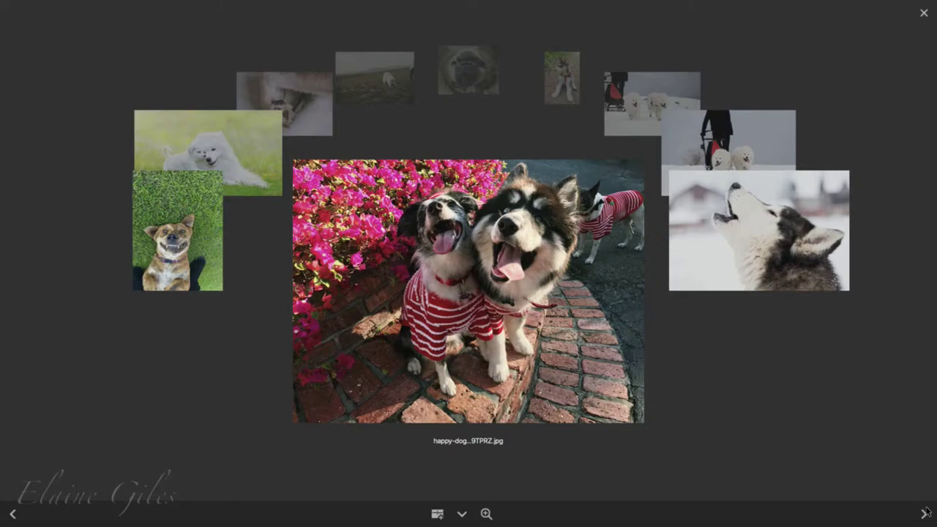
pyautogui.press('Left')
pyautogui.press('Left')
pyautogui.press('Left')
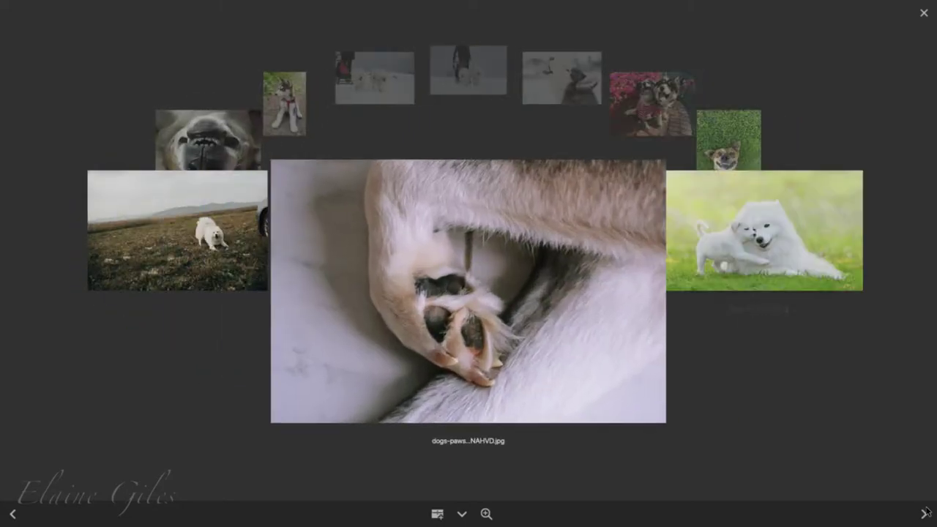
pyautogui.press('Left')
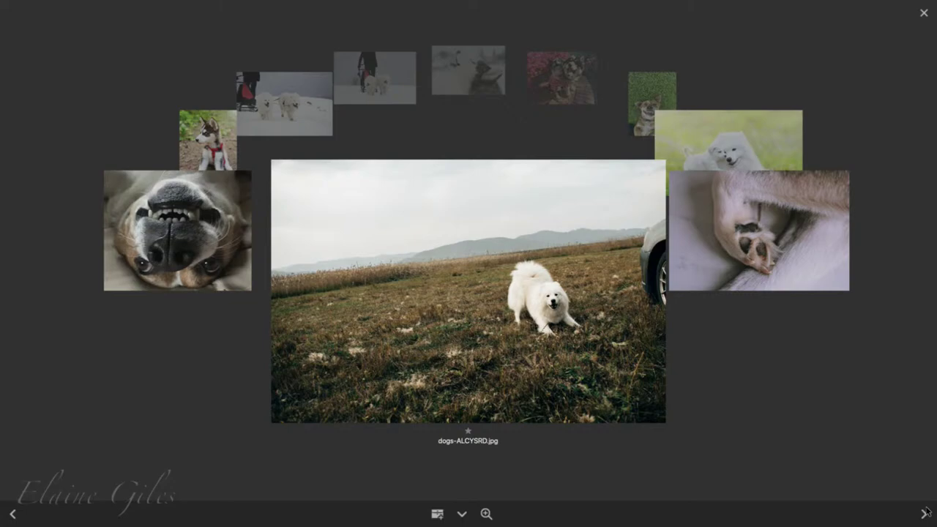
# Drop the field dog, both spitz sledding shots, the husky puppy and the upside-down dog from the review.
pyautogui.click(924, 512)
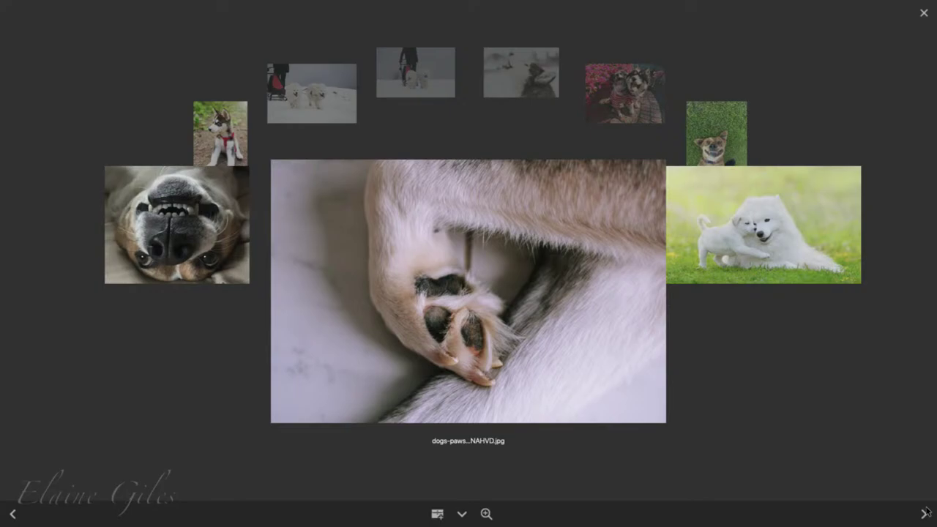
pyautogui.click(925, 513)
pyautogui.click(924, 513)
pyautogui.click(925, 513)
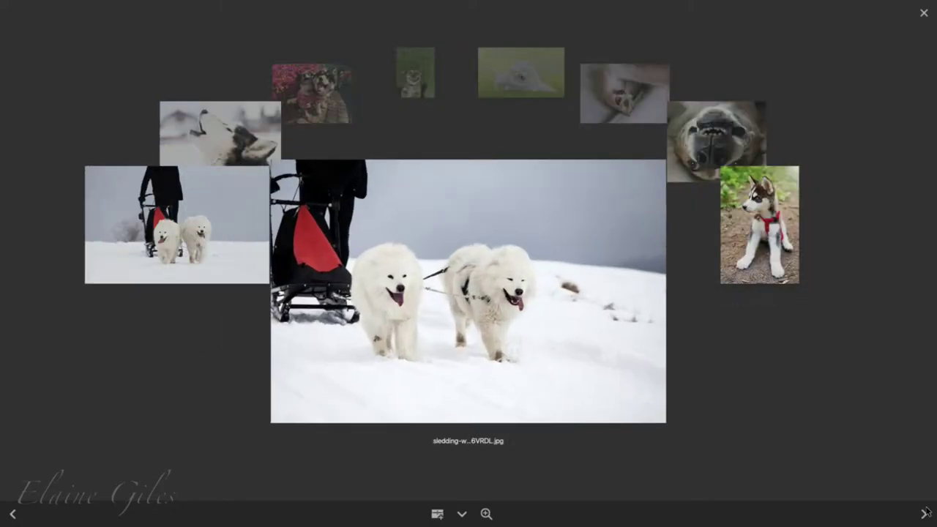
pyautogui.click(924, 513)
pyautogui.click(924, 512)
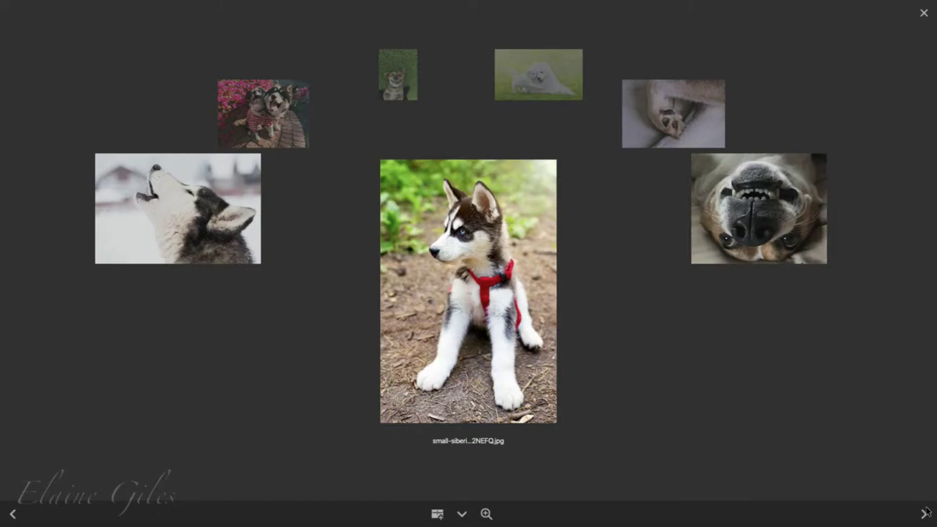
pyautogui.click(925, 513)
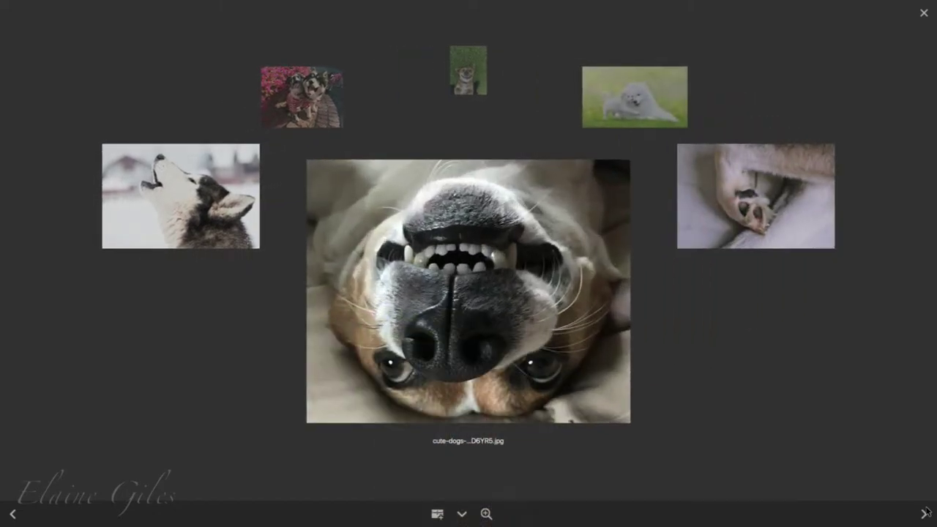
pyautogui.click(925, 513)
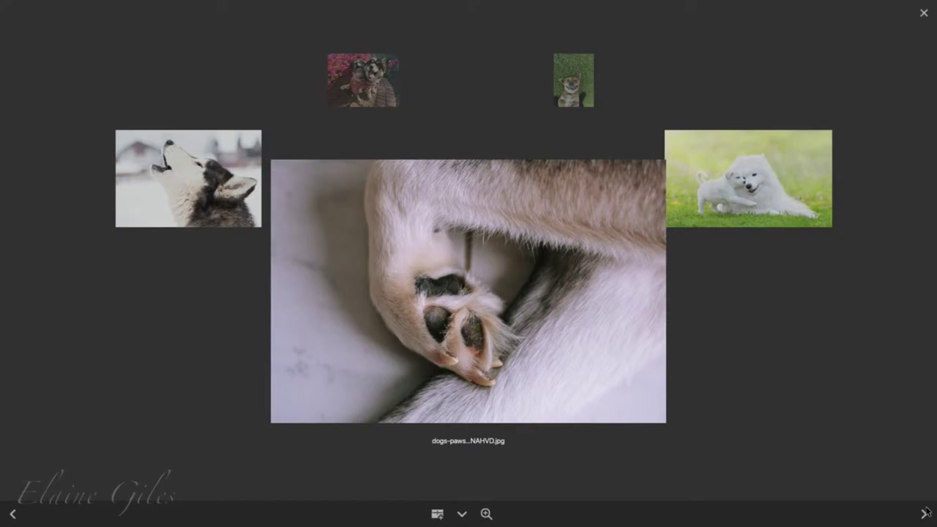
# Remove dogs-paws-7DNAHVD from the review, leaving four photos in the grid.
pyautogui.click(925, 513)
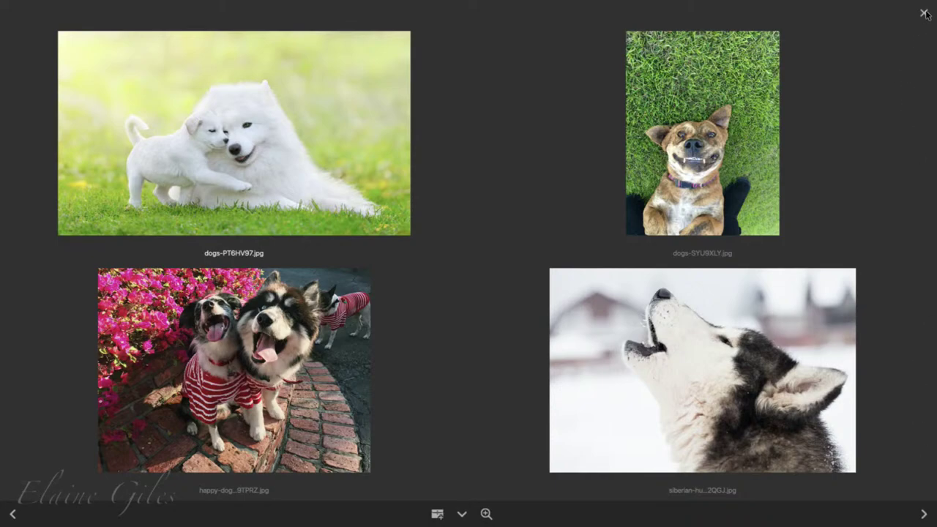
# Exit Review Mode with the four chosen dog photos still selected.
pyautogui.press('Escape')
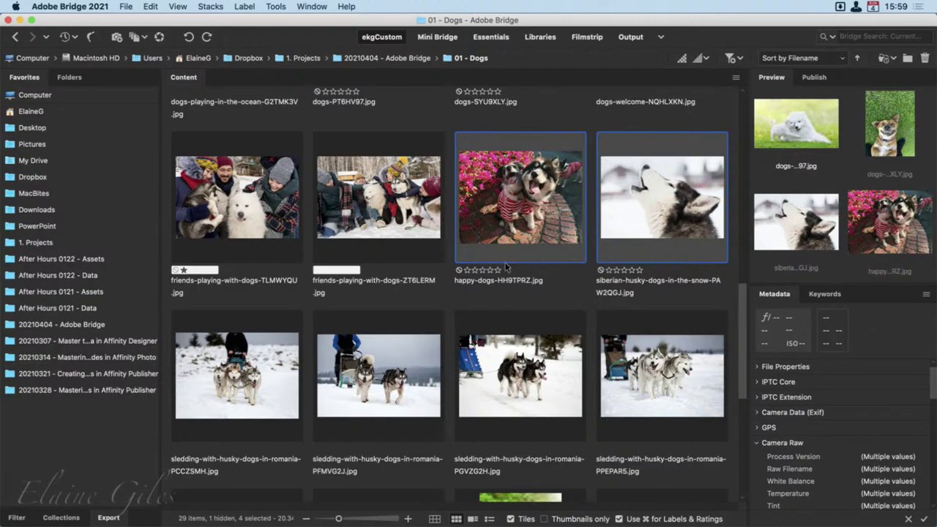
pyautogui.rightClick(523, 198)
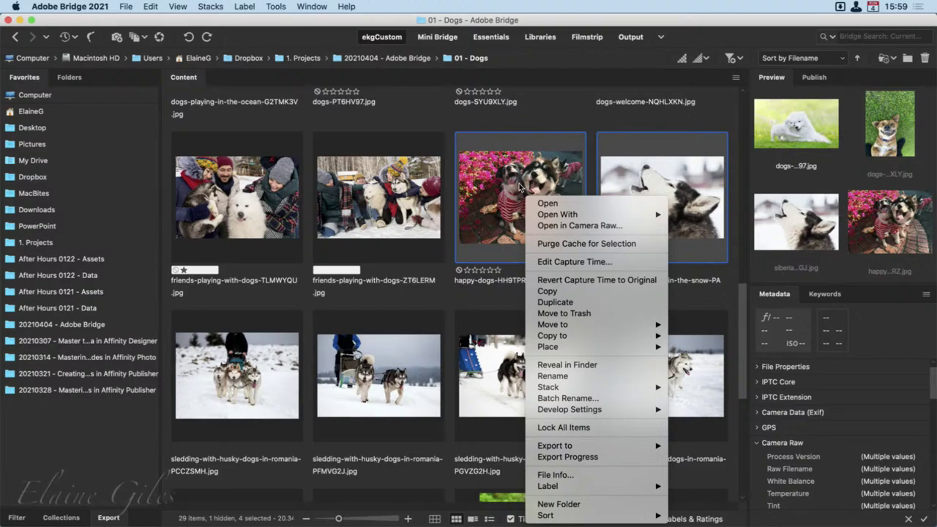
pyautogui.click(649, 29)
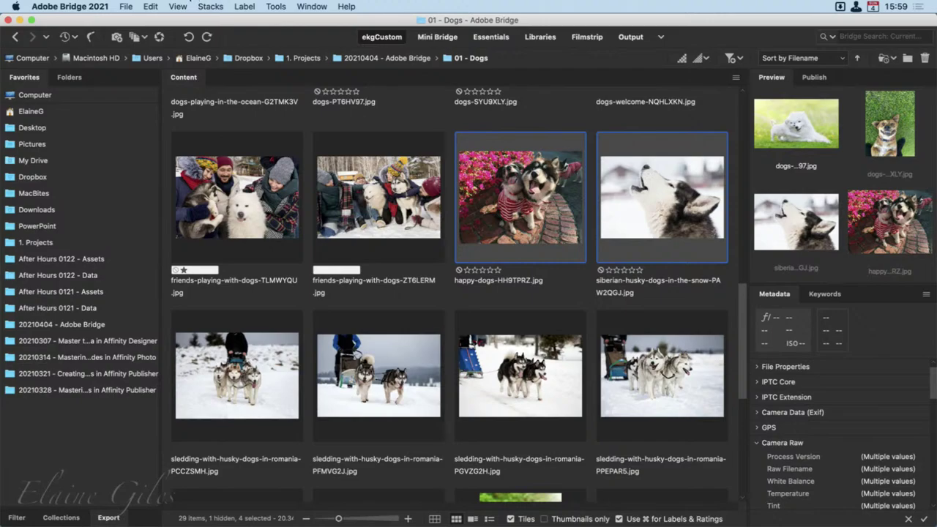
pyautogui.click(177, 6)
# Reopen the four picks in Review Mode and inspect the samoyeds, happy dogs and howling husky with loupes.
pyautogui.click(192, 54)
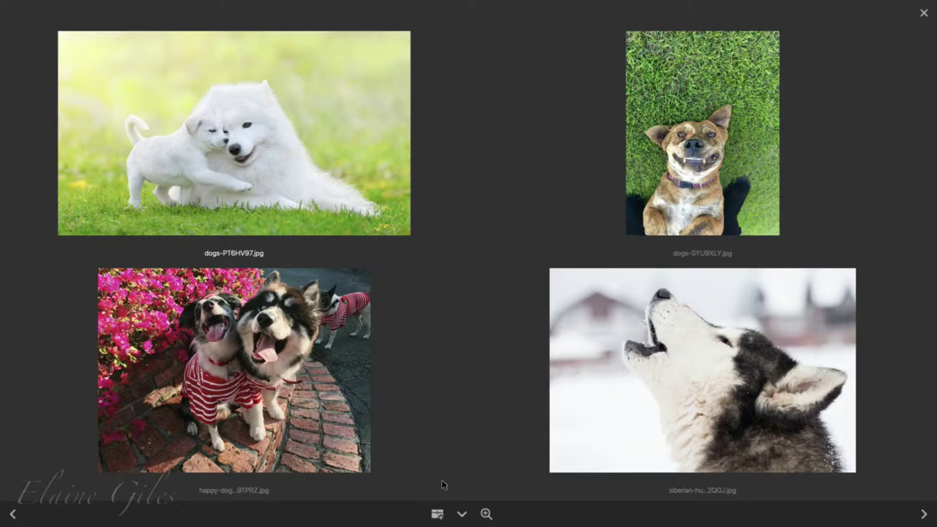
pyautogui.click(486, 511)
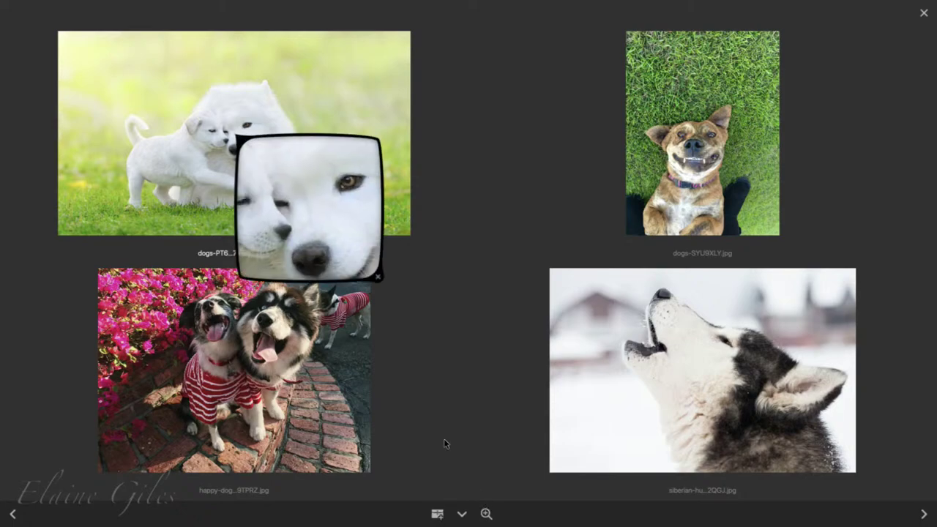
pyautogui.moveTo(233, 134)
pyautogui.mouseDown()
pyautogui.moveTo(169, 130)
pyautogui.moveTo(176, 99)
pyautogui.moveTo(205, 73)
pyautogui.moveTo(254, 82)
pyautogui.moveTo(270, 145)
pyautogui.moveTo(234, 131)
pyautogui.moveTo(241, 146)
pyautogui.moveTo(230, 139)
pyautogui.mouseUp()
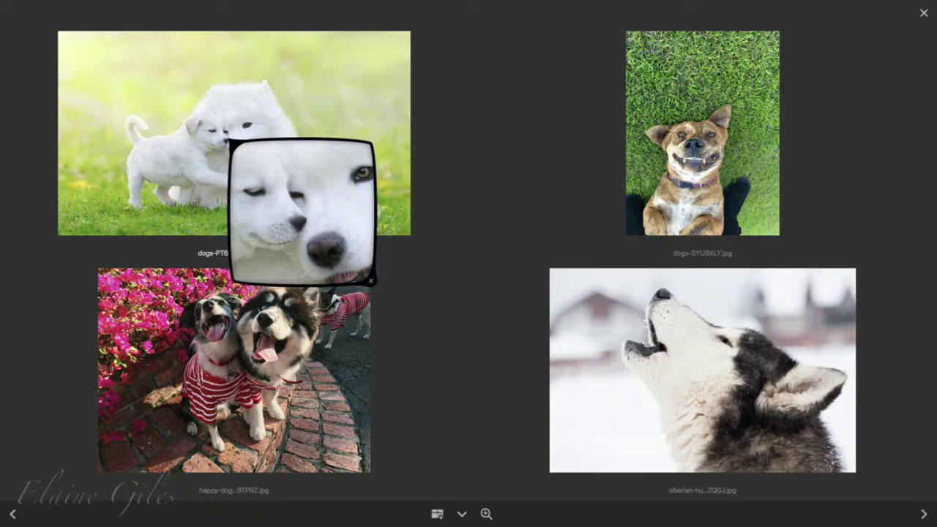
pyautogui.click(210, 344)
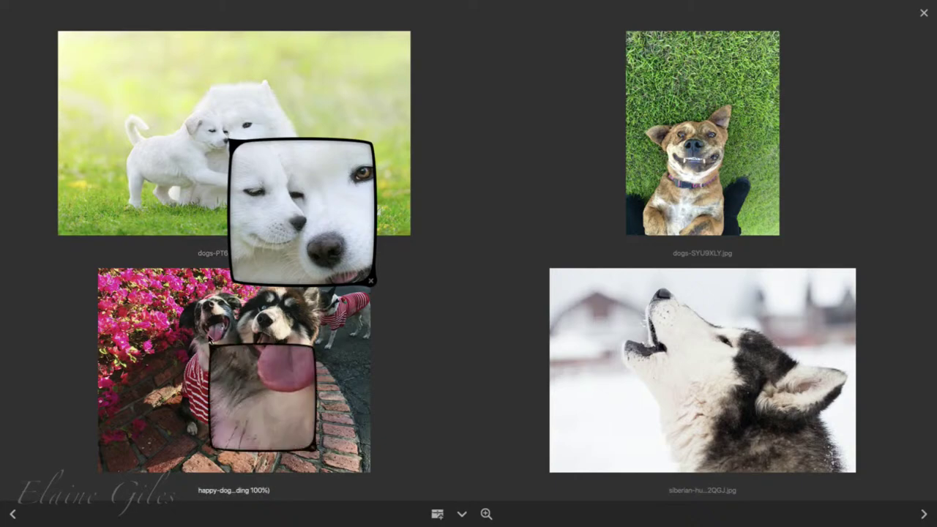
pyautogui.moveTo(209, 342); pyautogui.dragTo(265, 302)
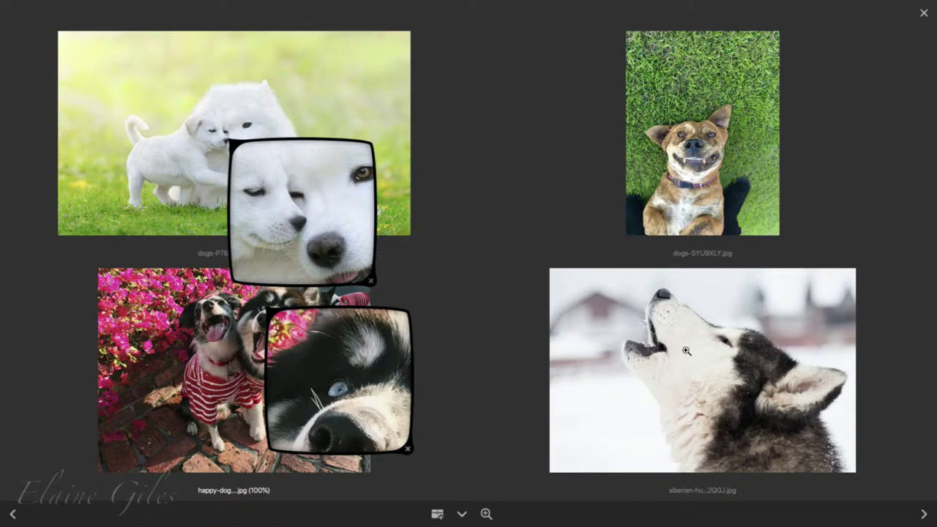
pyautogui.click(702, 316)
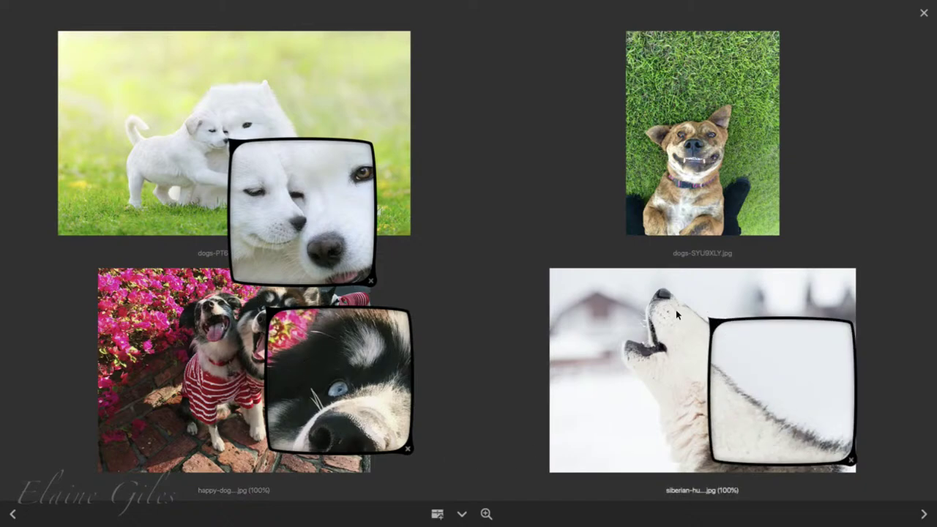
pyautogui.moveTo(781, 392); pyautogui.dragTo(800, 415)
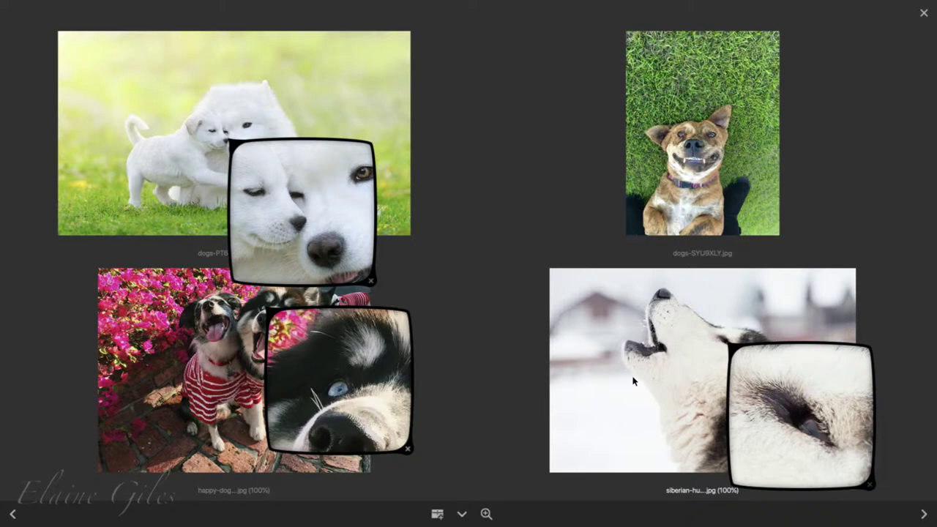
# Close the loupes on the happy-dogs, white-dogs and husky photos.
pyautogui.click(408, 448)
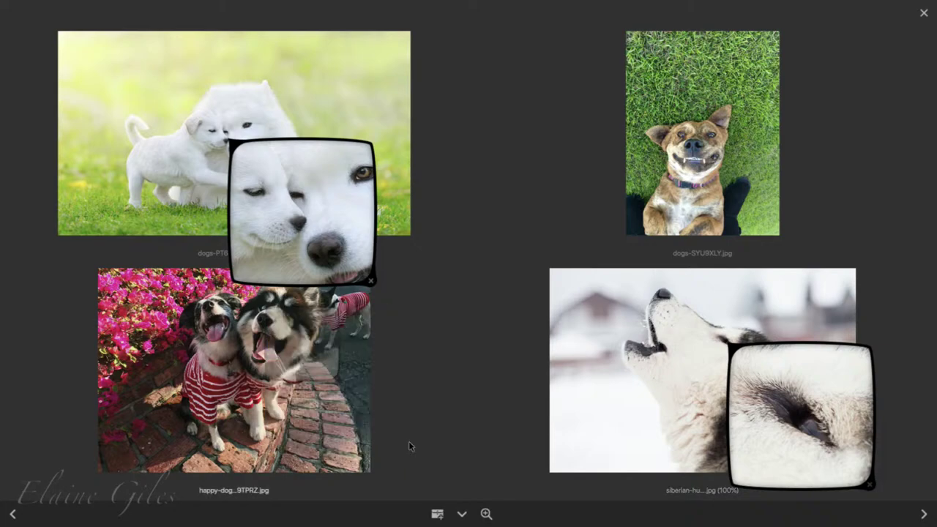
pyautogui.click(371, 280)
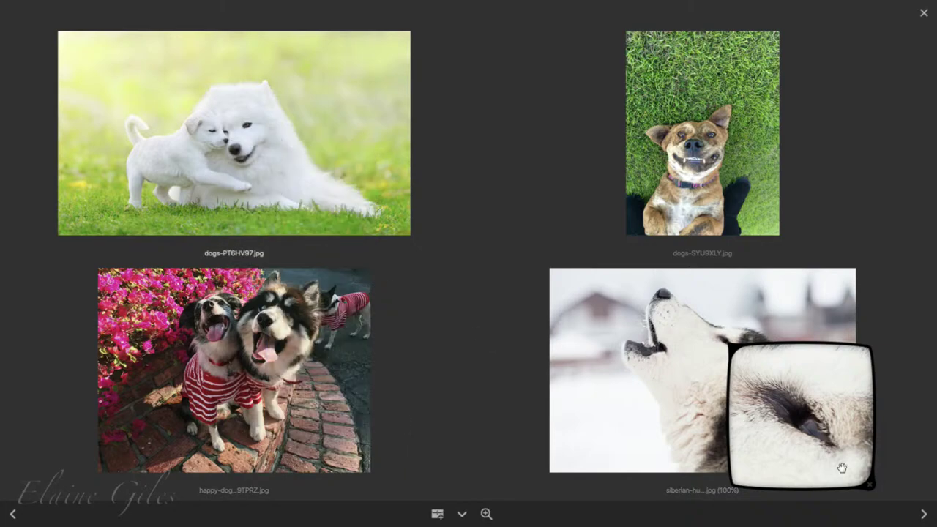
pyautogui.click(868, 488)
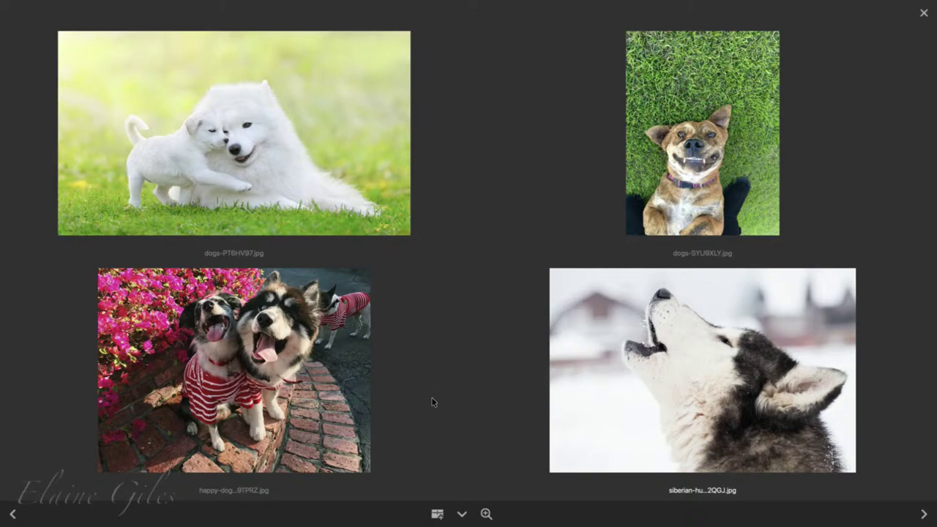
# Save the four reviewed photos as a new collection named 'Pick For Cover'.
pyautogui.click(437, 513)
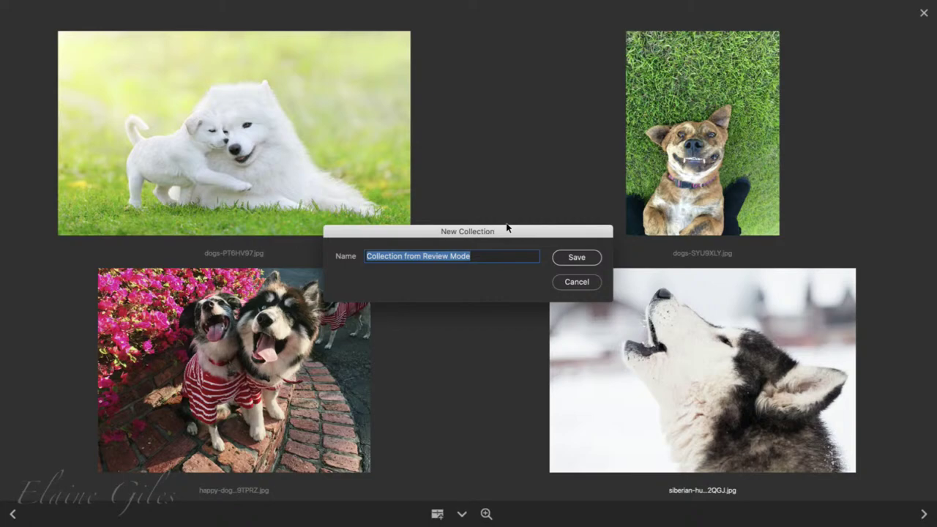
pyautogui.write('Pic')
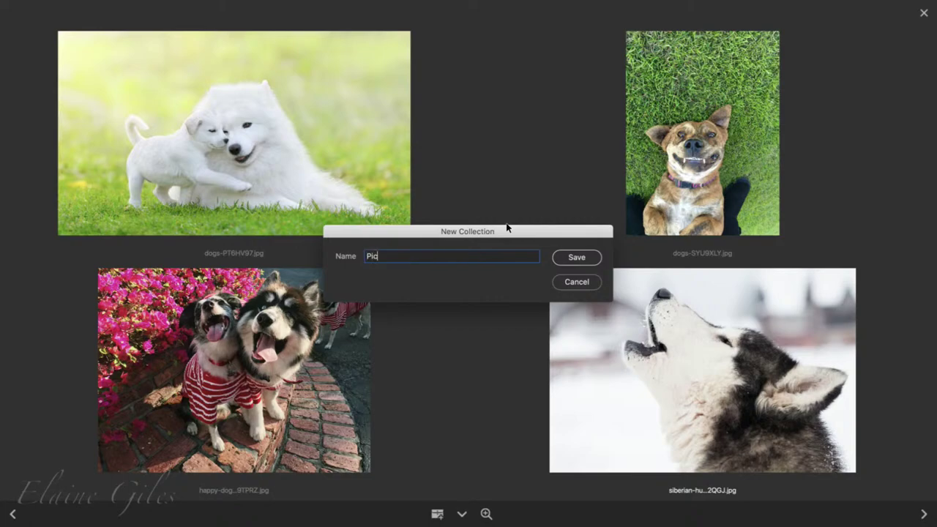
pyautogui.write('Spr')
pyautogui.press('BackSpace')
pyautogui.press('BackSpace')
pyautogui.press('BackSpace')
pyautogui.press('BackSpace')
pyautogui.write('k Fot Cover')
pyautogui.press('Return')
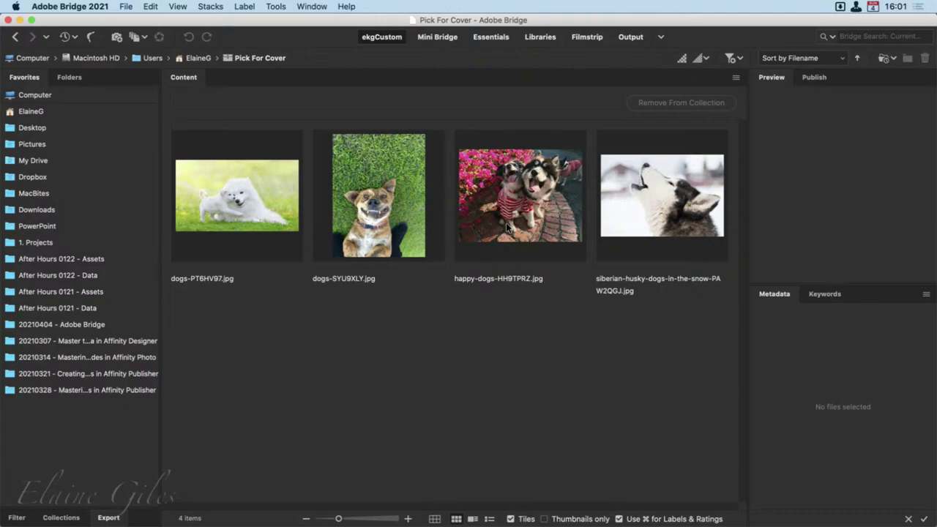
# Enlarge the Collections panel and check the MacBites Showart - 1280 PNG and Pick For Cover collections.
pyautogui.click(77, 505)
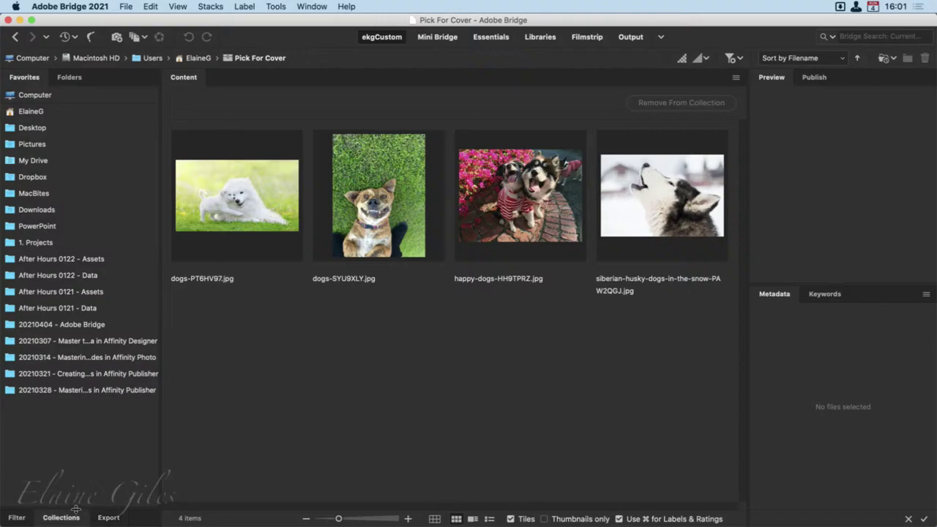
pyautogui.moveTo(78, 505); pyautogui.dragTo(87, 222)
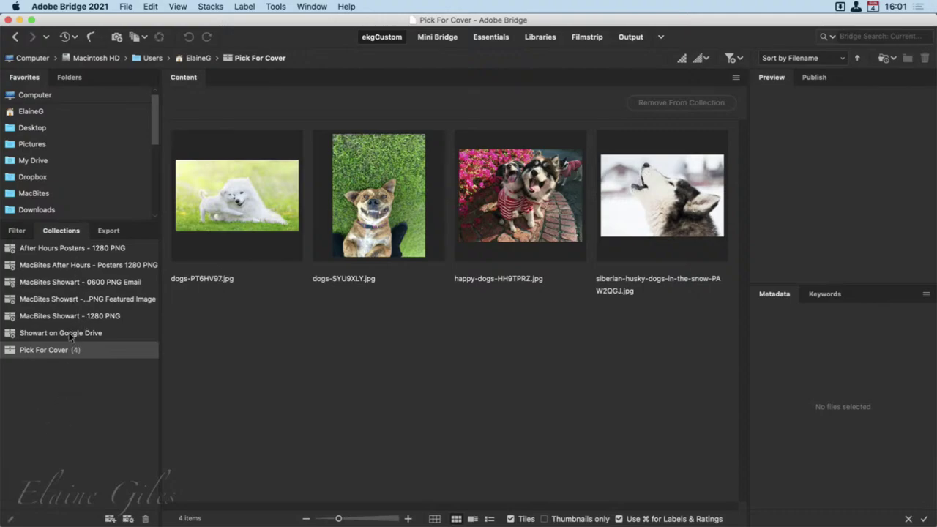
pyautogui.click(90, 318)
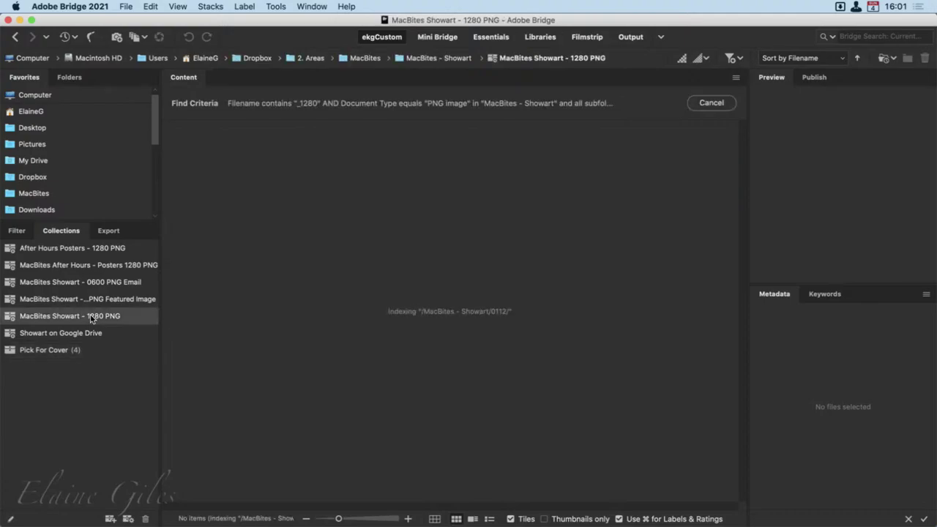
pyautogui.click(66, 353)
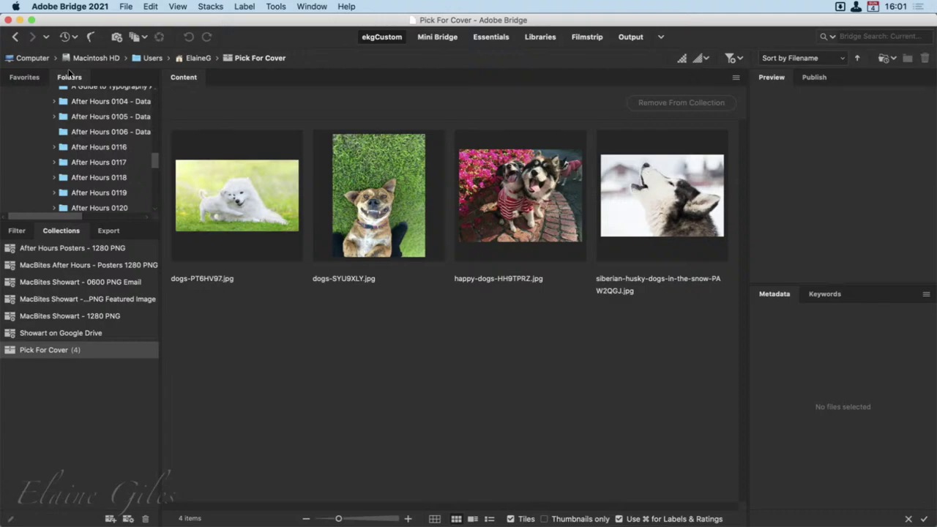
# Switch to Favorites to reach the 20210404 - Adobe Bridge folder.
pyautogui.scroll(5, 90, 130)
pyautogui.click(38, 78)
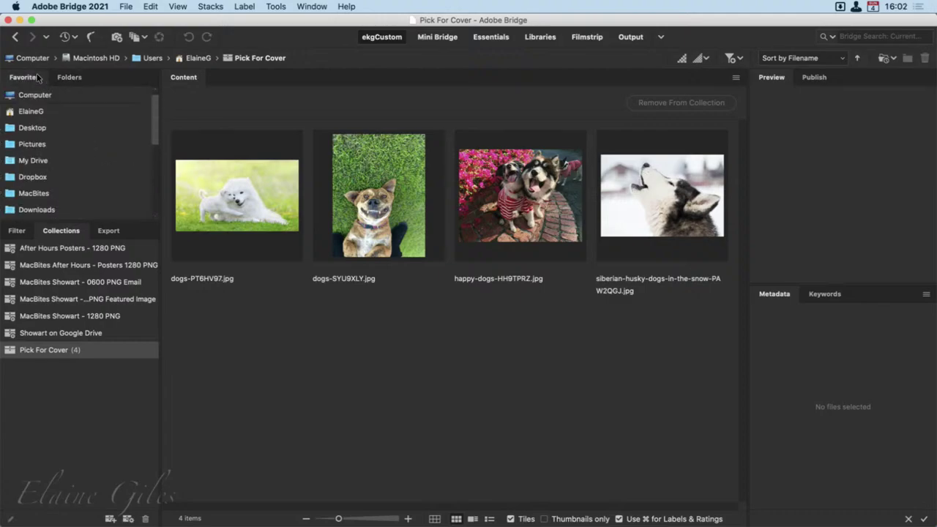
pyautogui.scroll(-5, 52, 168)
# Open 20210404 - Adobe Bridge, then the 01 - Dogs folder, and scroll through its thumbnails.
pyautogui.click(83, 146)
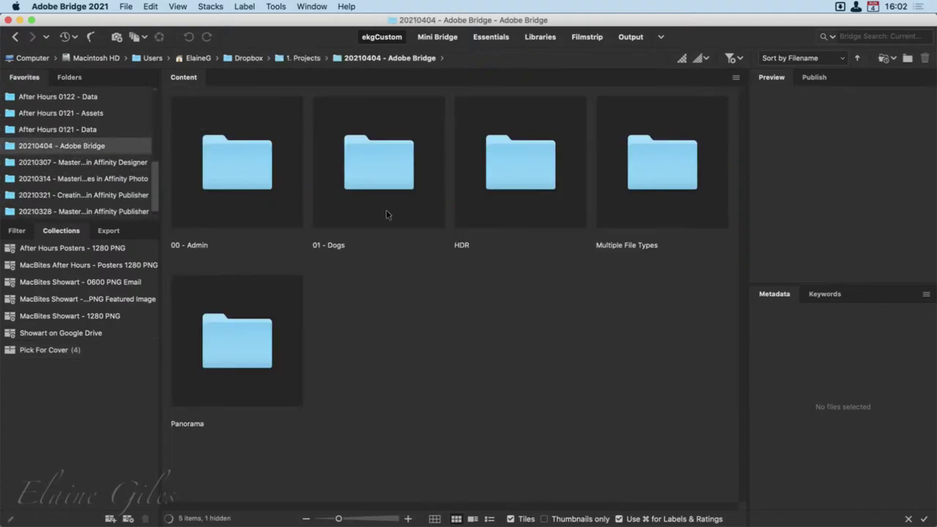
pyautogui.doubleClick(392, 154)
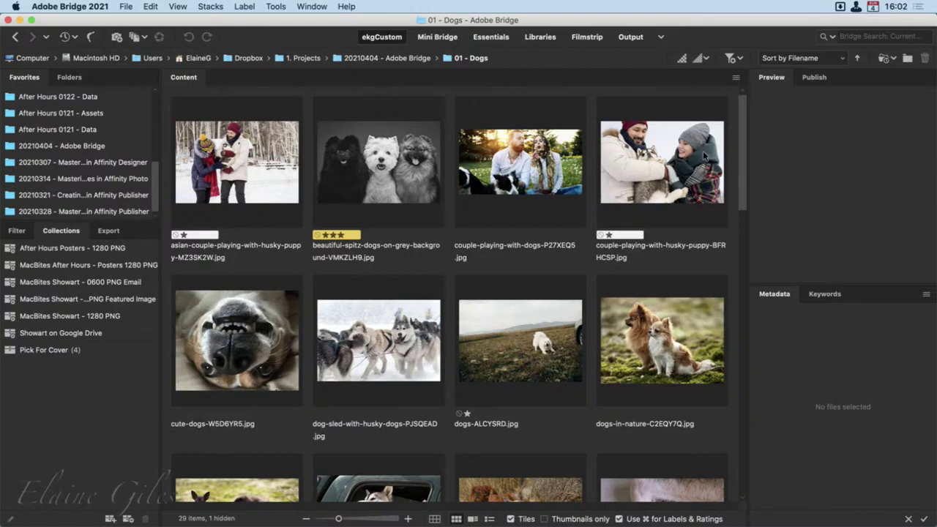
pyautogui.scroll(-10, 688, 185)
pyautogui.scroll(8, 688, 185)
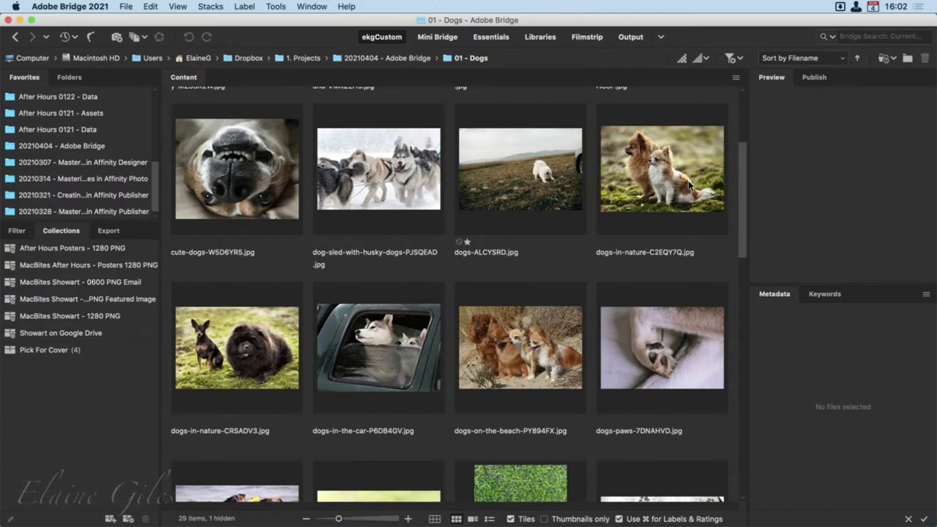
pyautogui.scroll(-6, 687, 185)
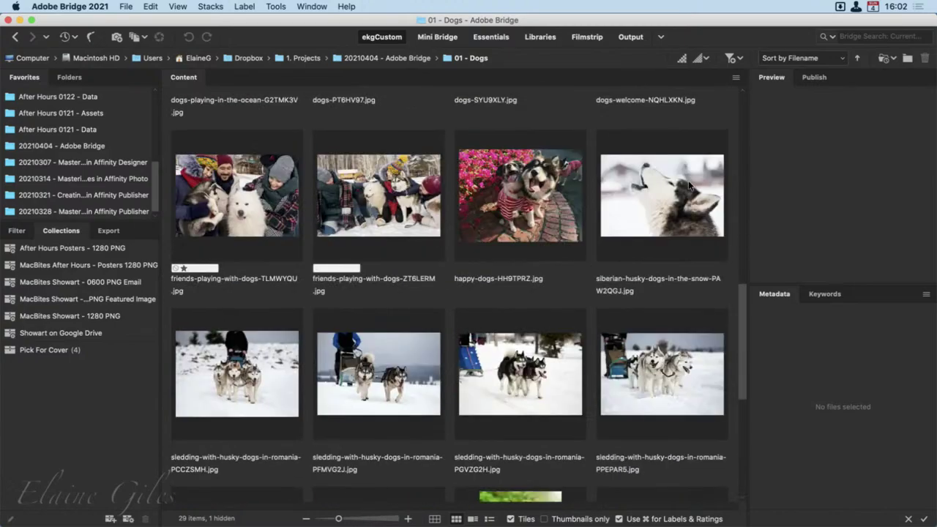
pyautogui.scroll(-2, 688, 185)
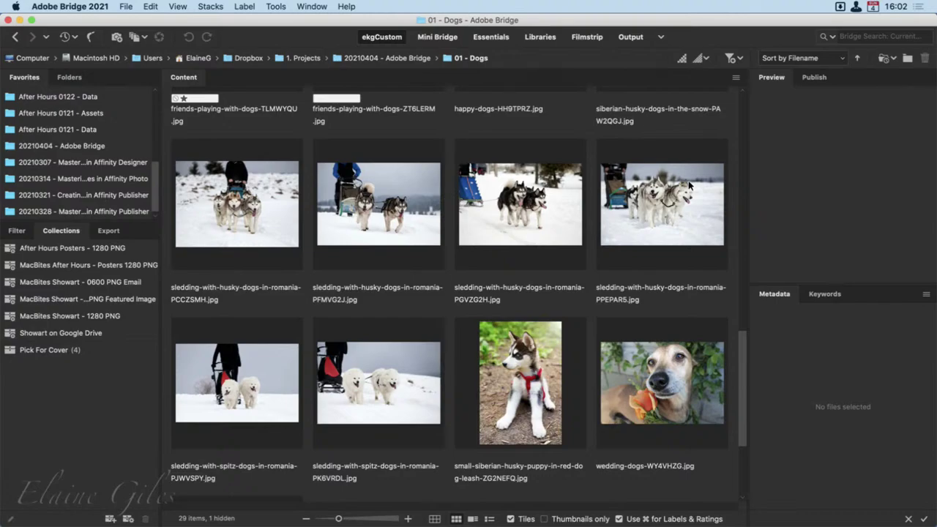
pyautogui.scroll(10, 688, 185)
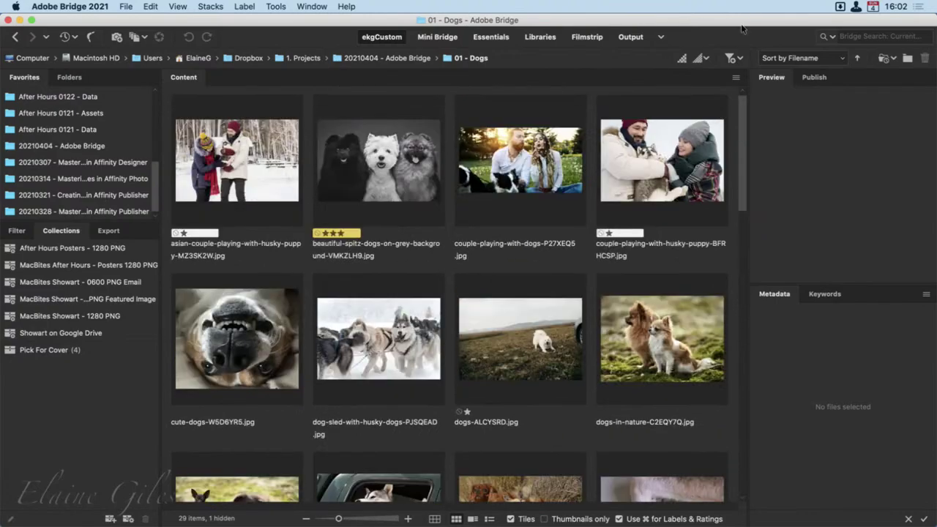
# Check the rating and label filter list without filtering, then start a folder search.
pyautogui.click(740, 58)
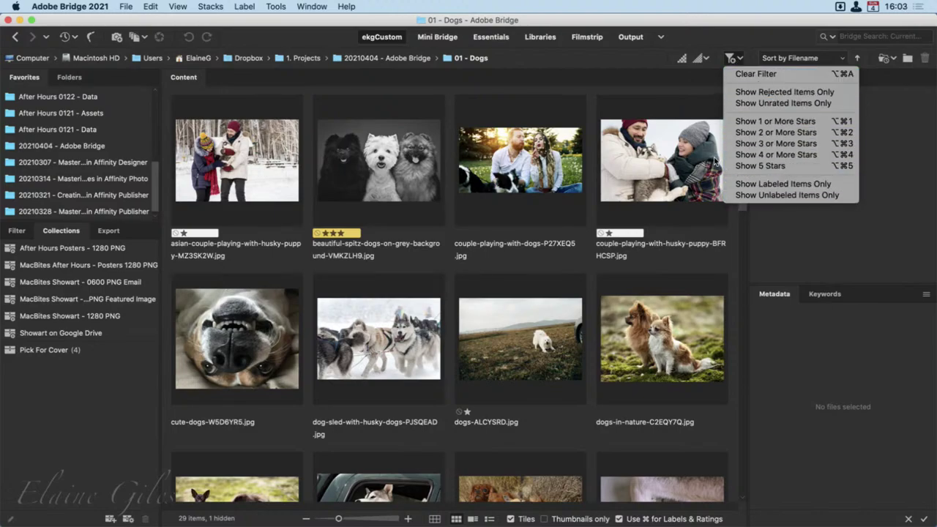
pyautogui.click(729, 36)
pyautogui.click(870, 38)
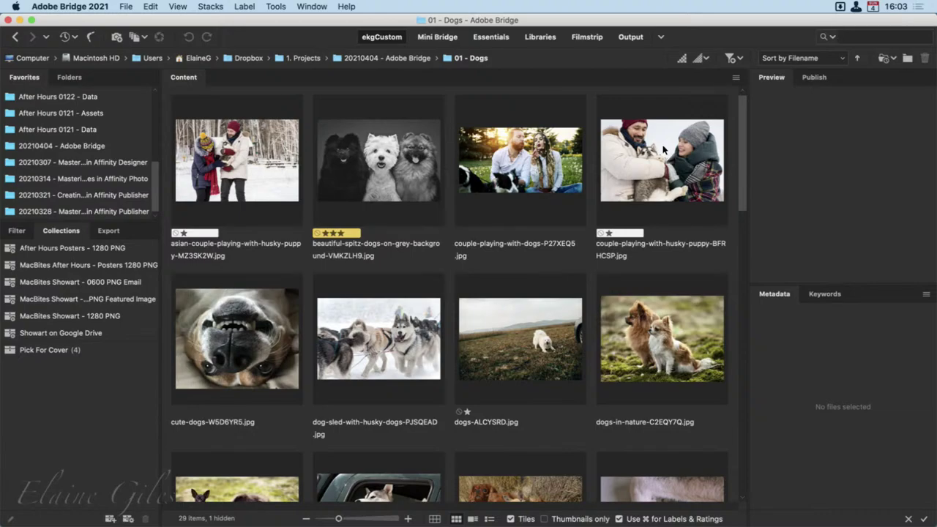
# Search the 01 - Dogs folder for 'husky', which returns 13 matching photos.
pyautogui.write('husky')
pyautogui.press('Return')
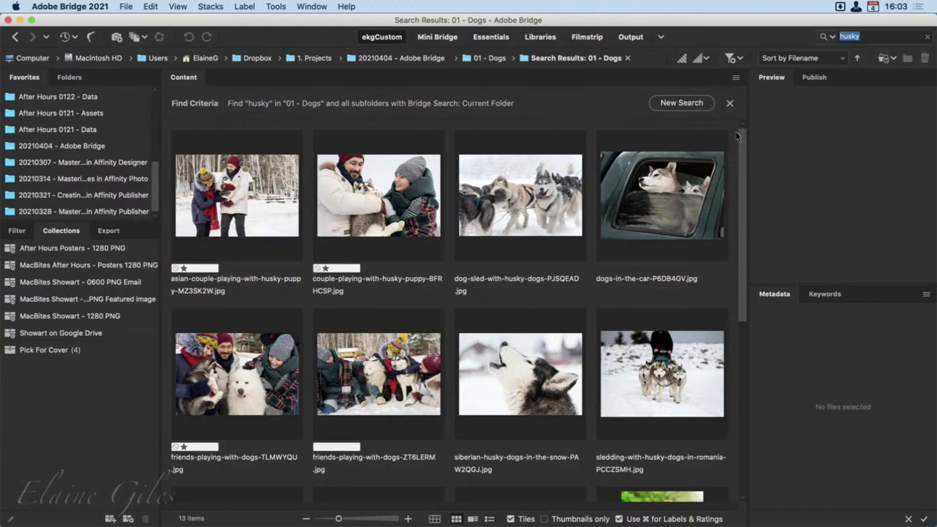
pyautogui.scroll(-5, 584, 242)
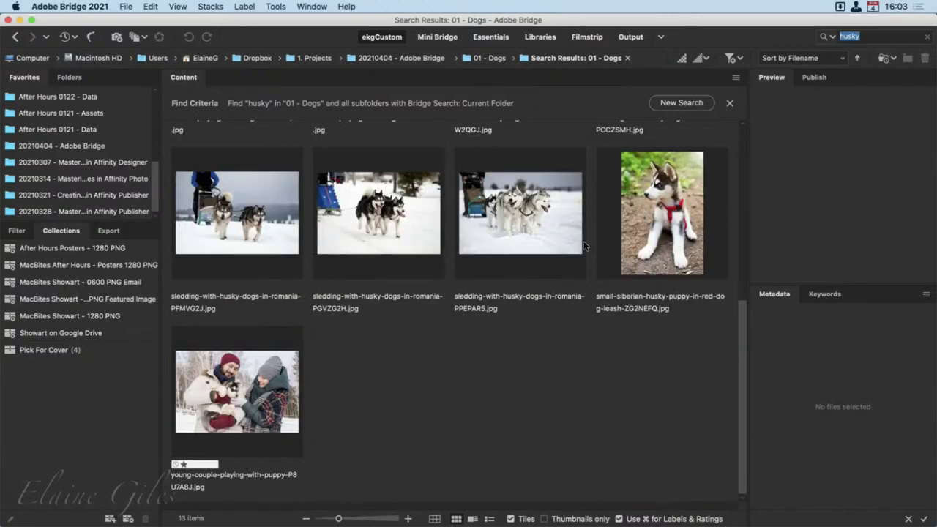
pyautogui.scroll(5, 583, 245)
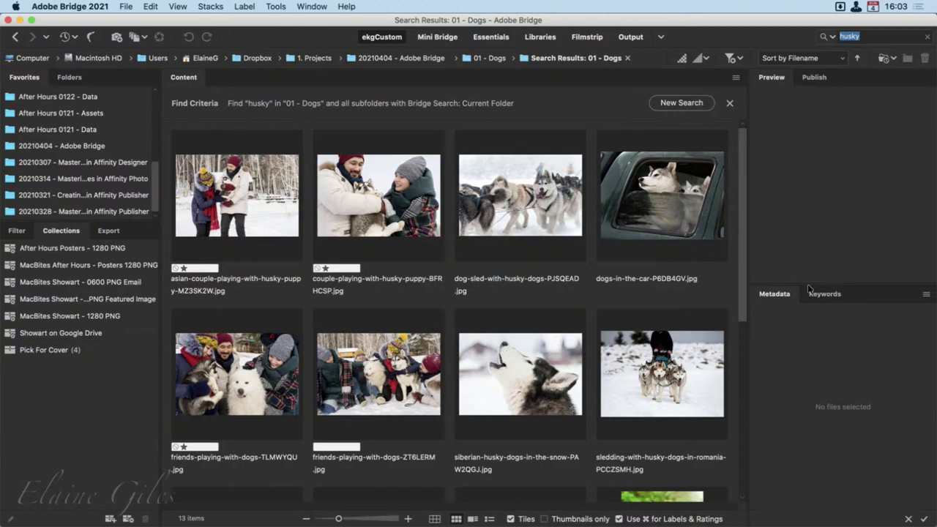
# Check the Keywords panel to confirm the husky keyword on the results, then return to metadata.
pyautogui.click(838, 293)
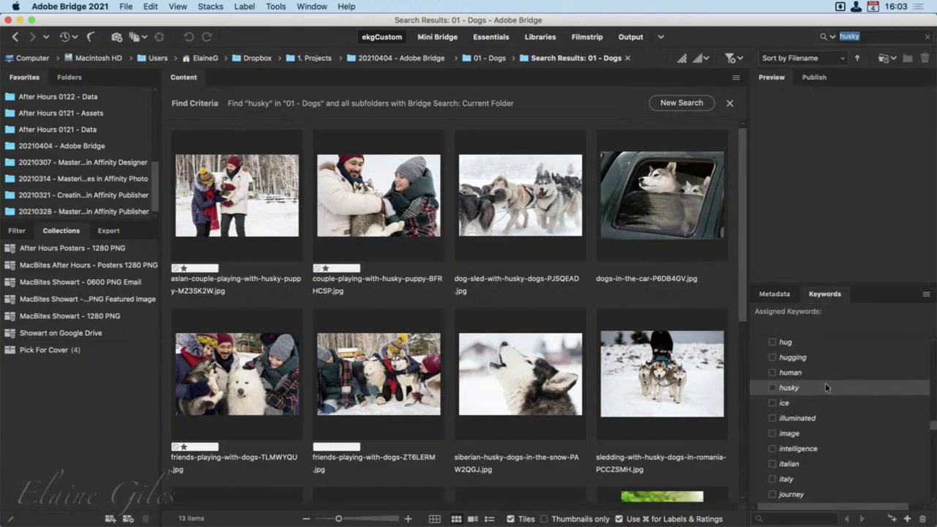
pyautogui.click(776, 290)
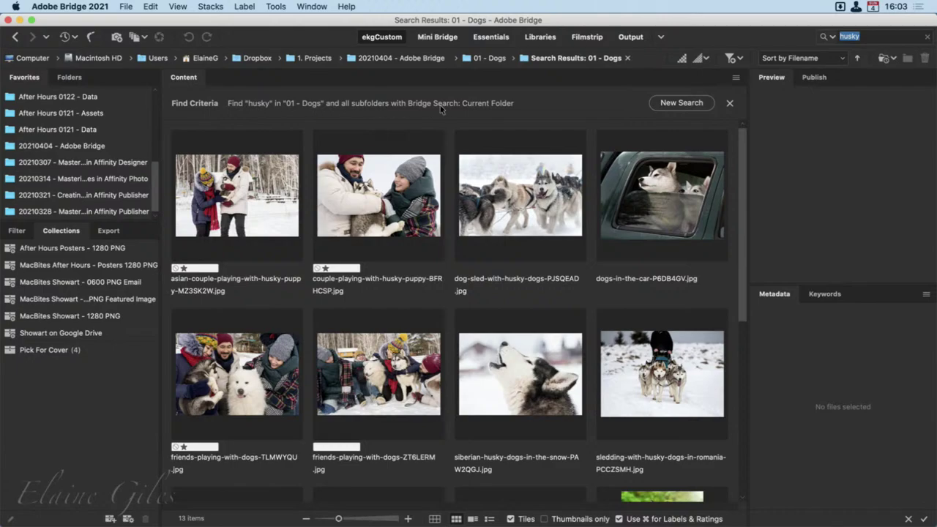
pyautogui.scroll(-5, 553, 336)
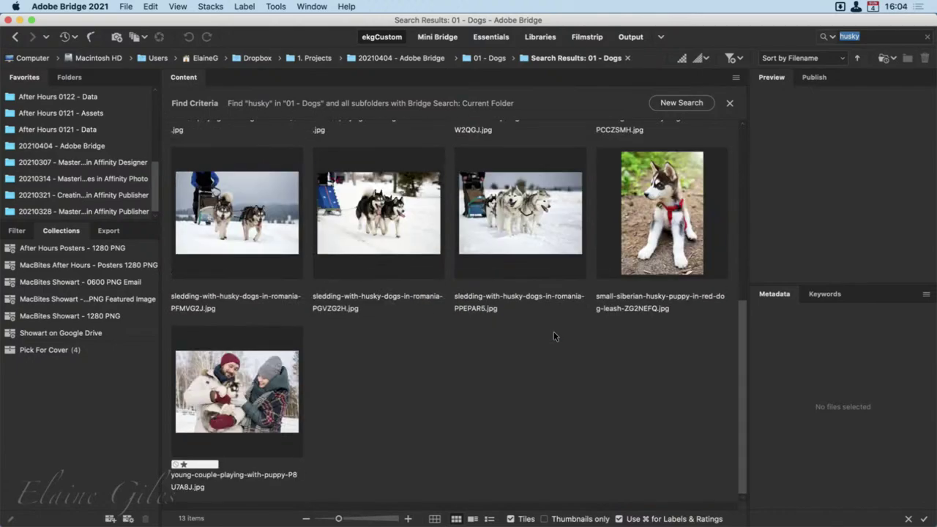
pyautogui.scroll(5, 554, 336)
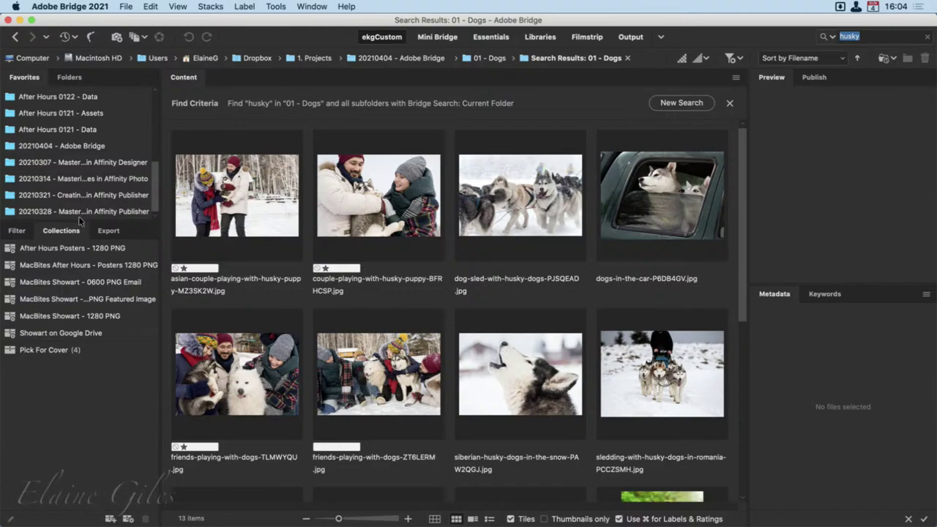
# Create a new collection and rename it 'Husky'.
pyautogui.click(110, 518)
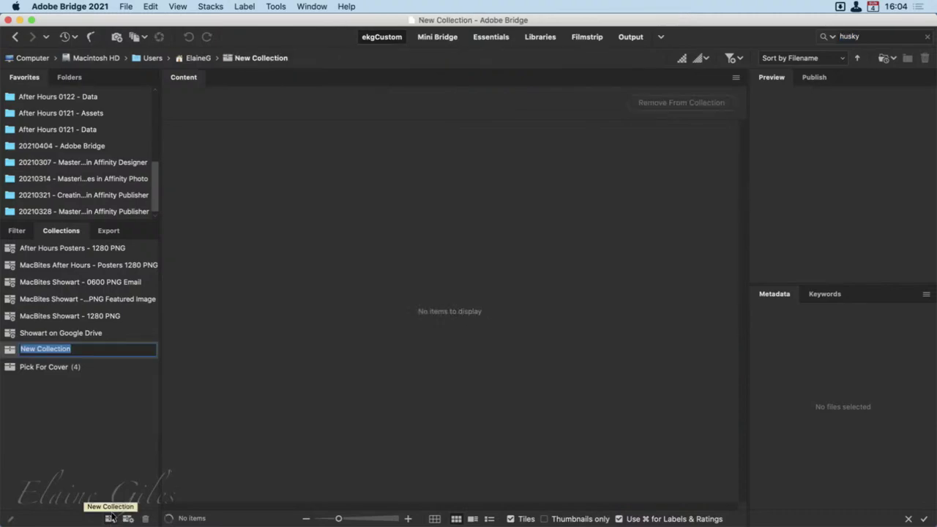
pyautogui.press('Return')
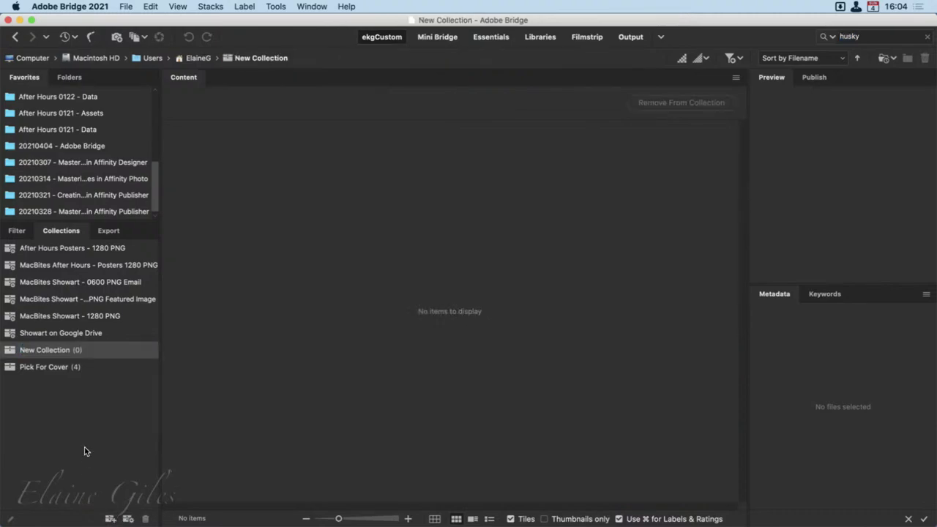
pyautogui.doubleClick(75, 350)
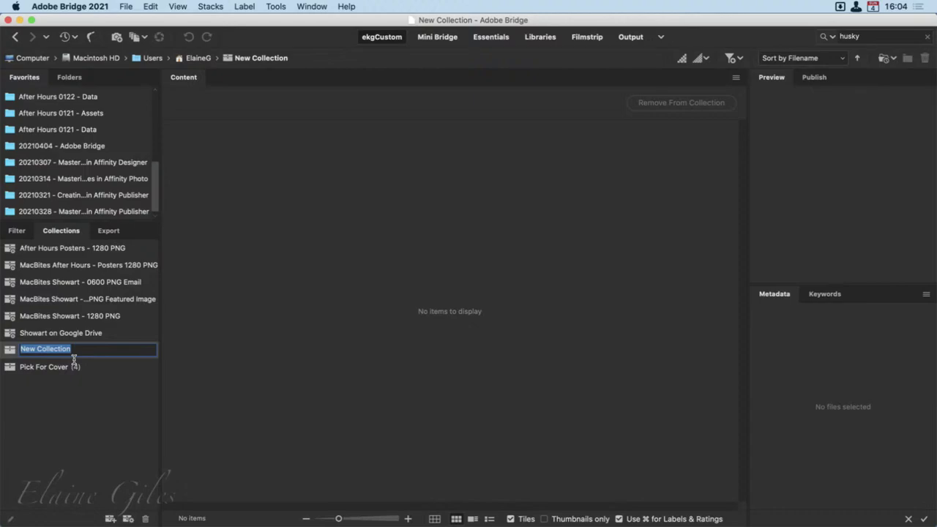
pyautogui.write('Husky')
pyautogui.press('Return')
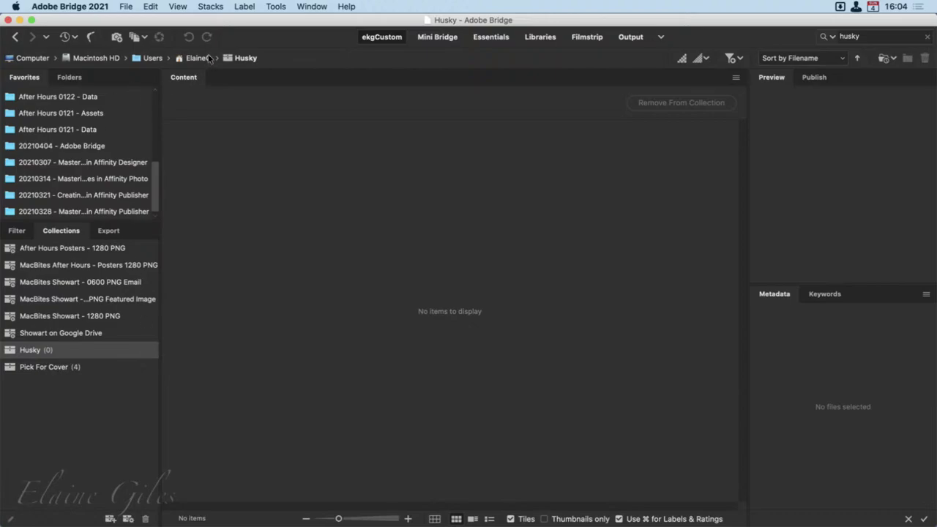
# Search 01 - Dogs for 'husky' and drag all 13 results onto the Husky collection.
pyautogui.click(70, 142)
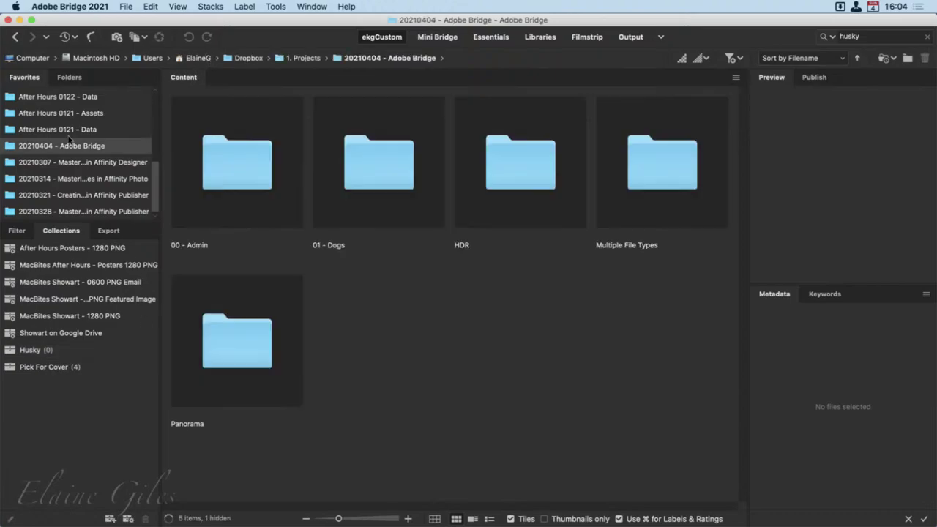
pyautogui.doubleClick(412, 194)
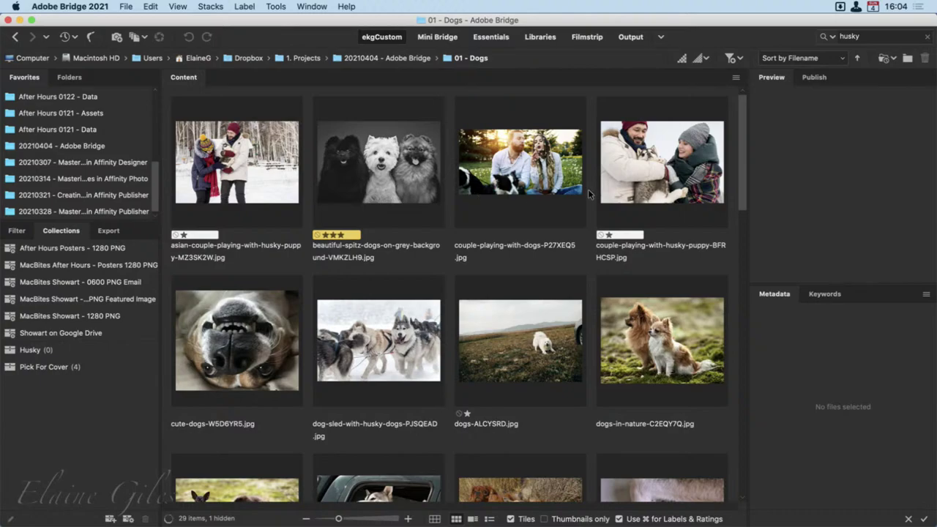
pyautogui.click(875, 41)
pyautogui.write('husky')
pyautogui.press('Return')
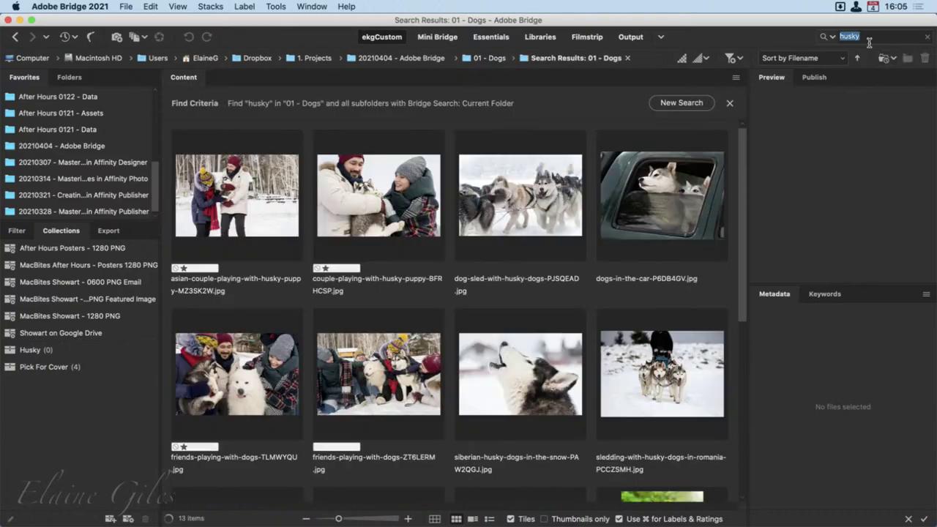
pyautogui.click(276, 196)
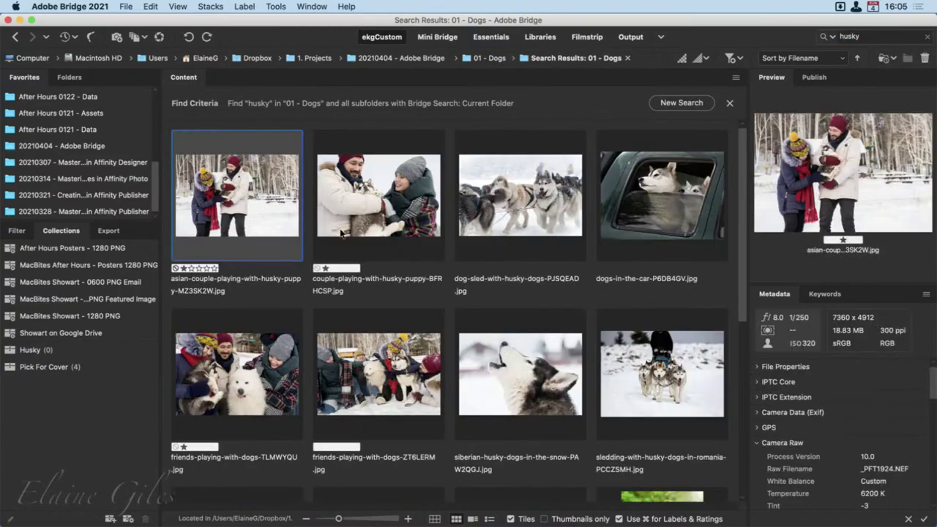
pyautogui.press('super+a')
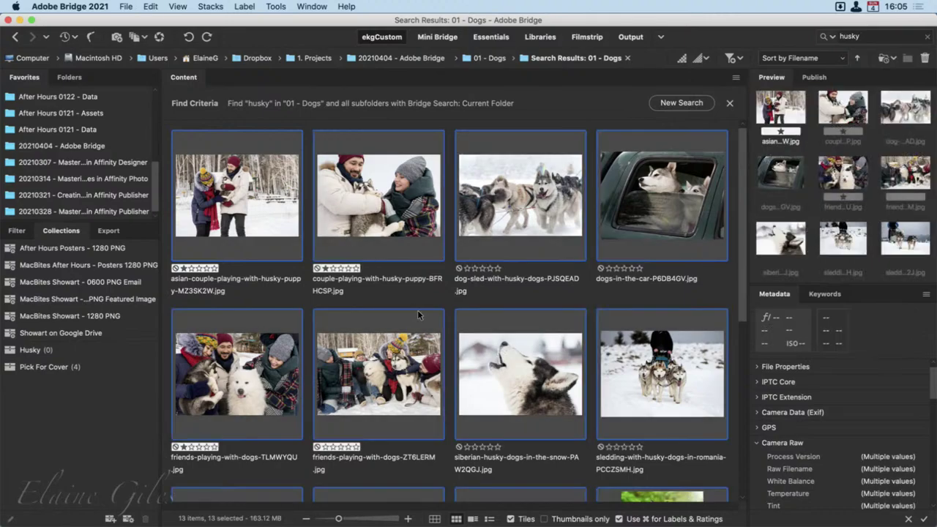
pyautogui.scroll(-5, 417, 311)
pyautogui.scroll(5, 417, 313)
pyautogui.moveTo(261, 175); pyautogui.dragTo(78, 350)
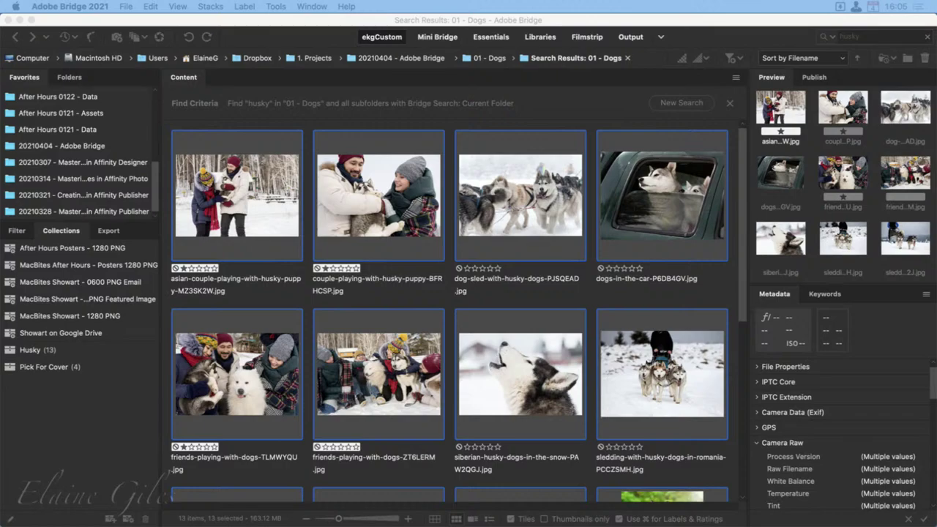
# Launch an Envato Elements search for husky by entering 'ee husky' in the launcher.
pyautogui.hotkey('alt', 'space')
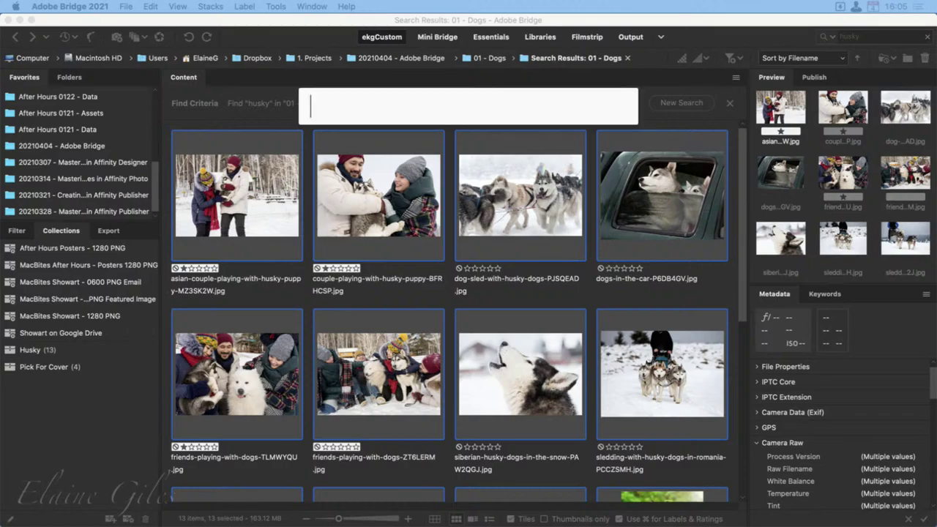
pyautogui.write('ee')
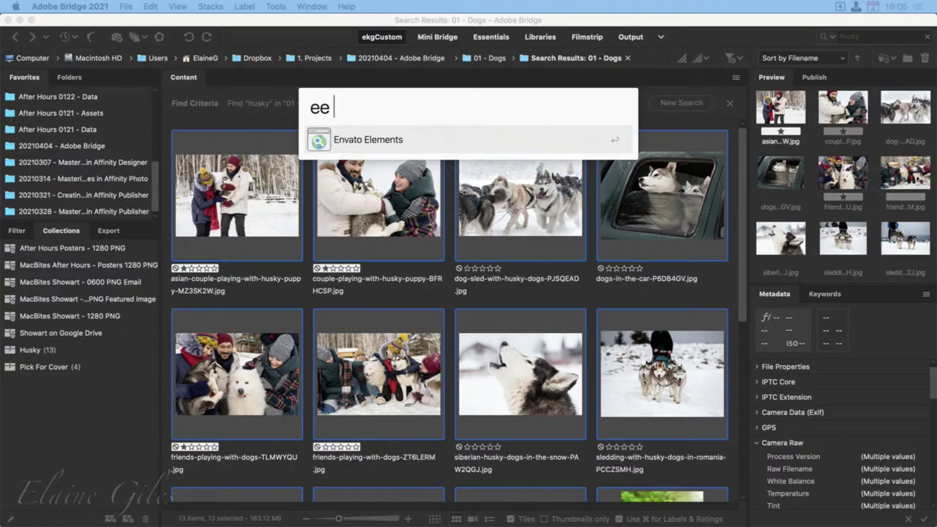
pyautogui.write(' husky')
pyautogui.press('Return')
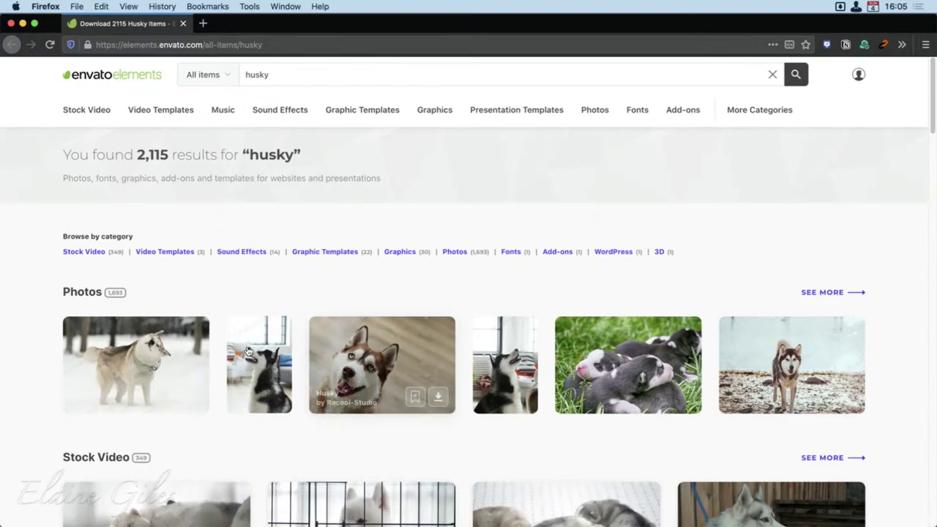
# Open the snowy, brown-and-white and close-up husky photos in separate tabs.
pyautogui.keyDown('super'); pyautogui.click(139, 349); pyautogui.keyUp('super')
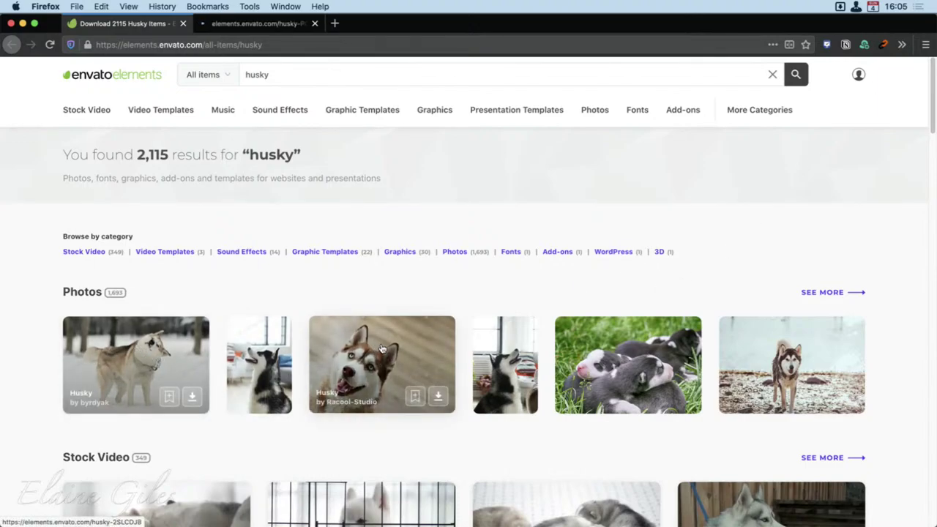
pyautogui.keyDown('super'); pyautogui.click(426, 367); pyautogui.keyUp('super')
pyautogui.scroll(-3, 432, 364)
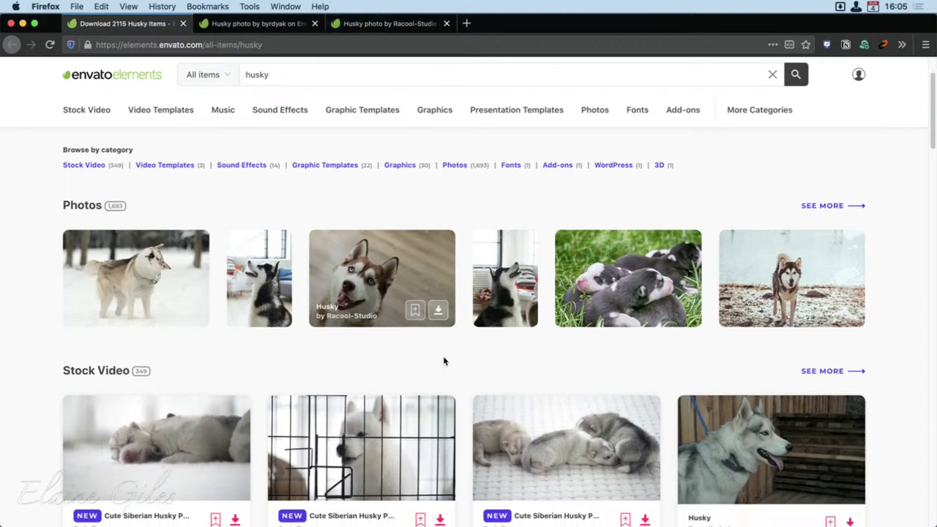
pyautogui.click(812, 205)
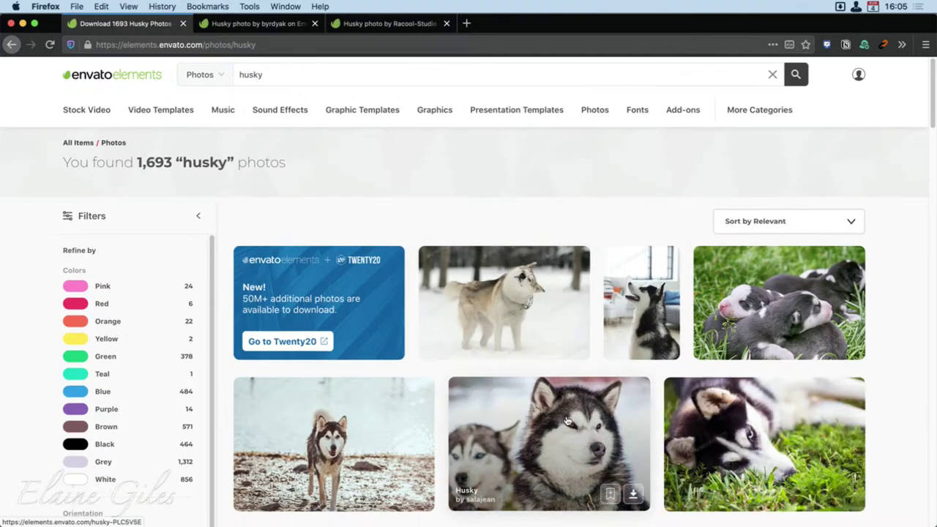
pyautogui.keyDown('super'); pyautogui.click(569, 418); pyautogui.keyUp('super')
# Download the snowy, brown-and-white and close-up husky photos, adding each to the user's project.
pyautogui.click(270, 17)
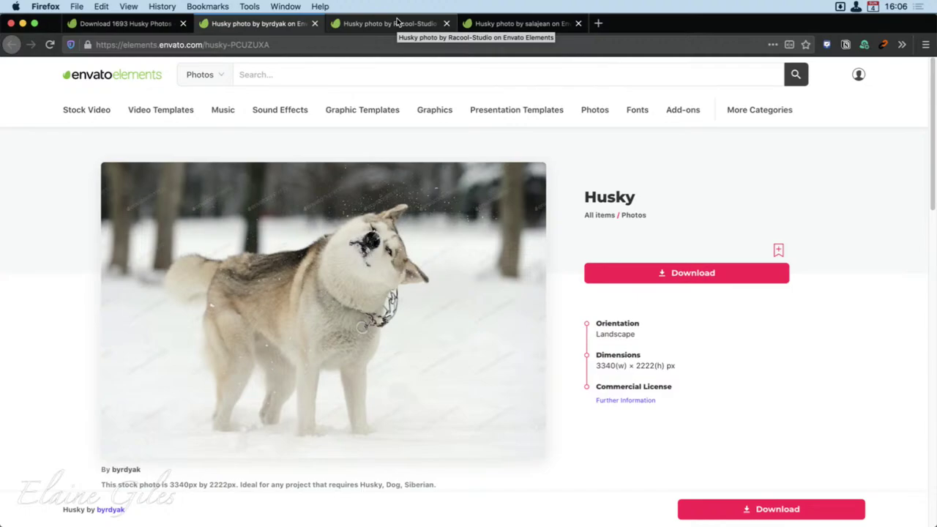
pyautogui.click(673, 276)
pyautogui.click(376, 267)
pyautogui.click(398, 397)
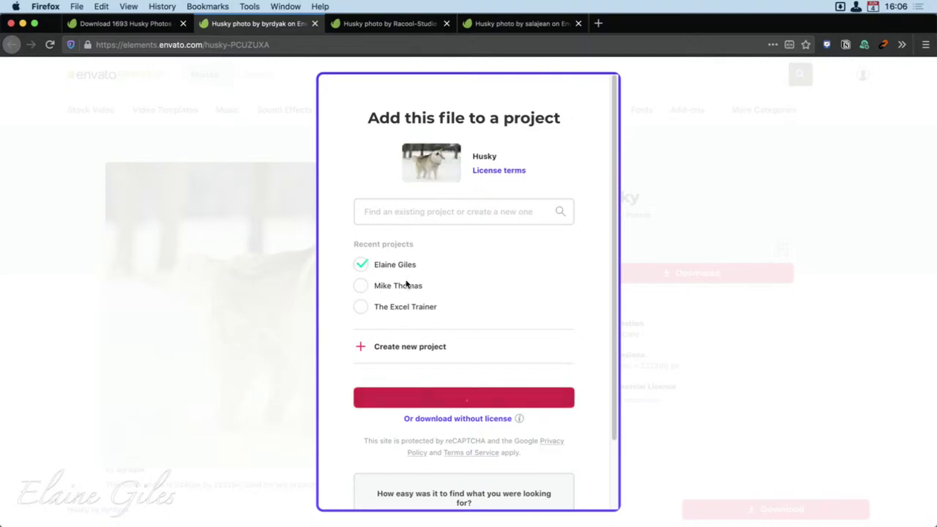
pyautogui.click(371, 25)
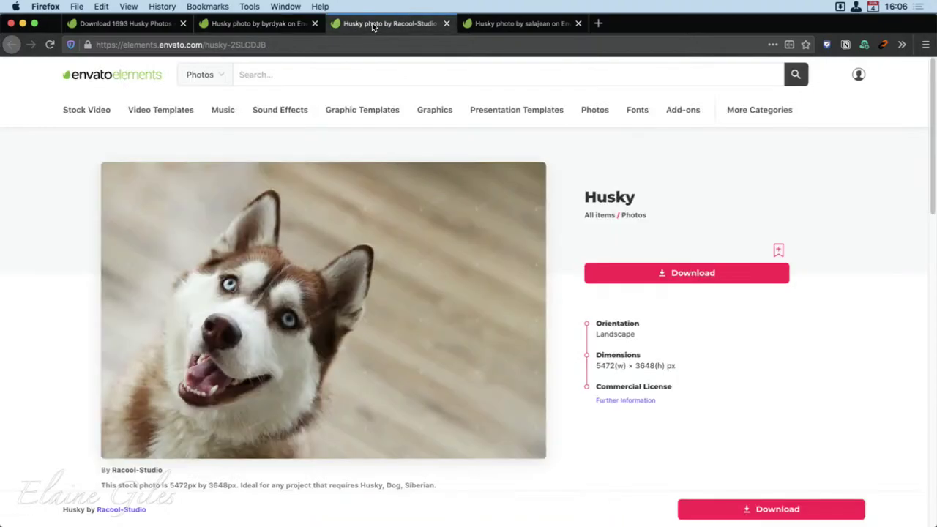
pyautogui.click(642, 274)
pyautogui.click(380, 267)
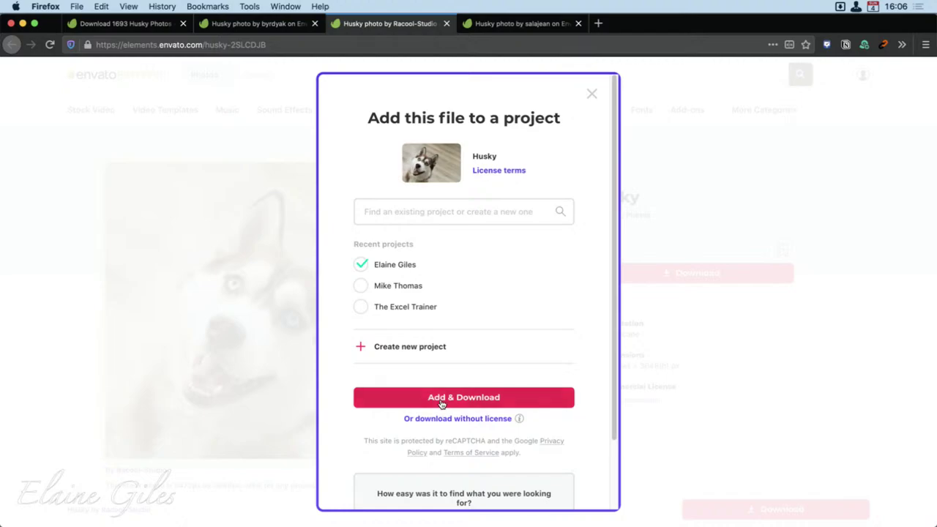
pyautogui.click(439, 395)
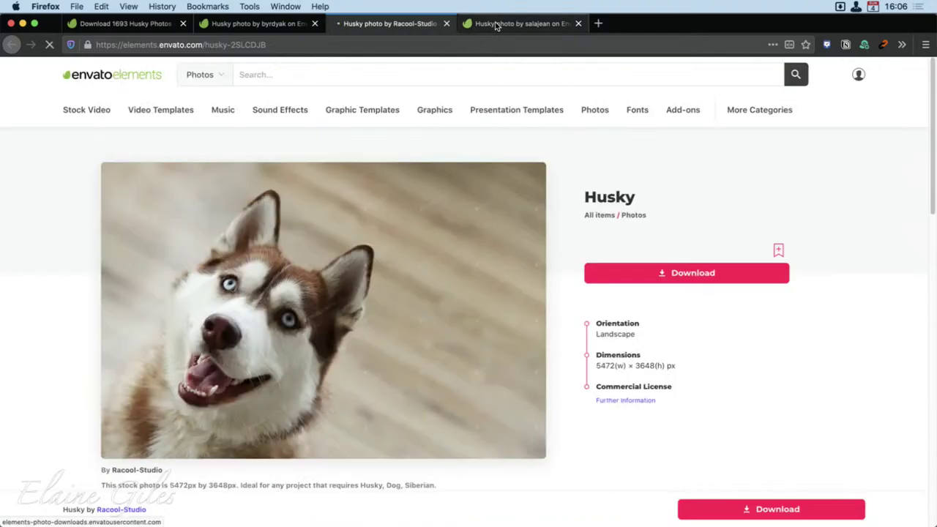
pyautogui.click(516, 24)
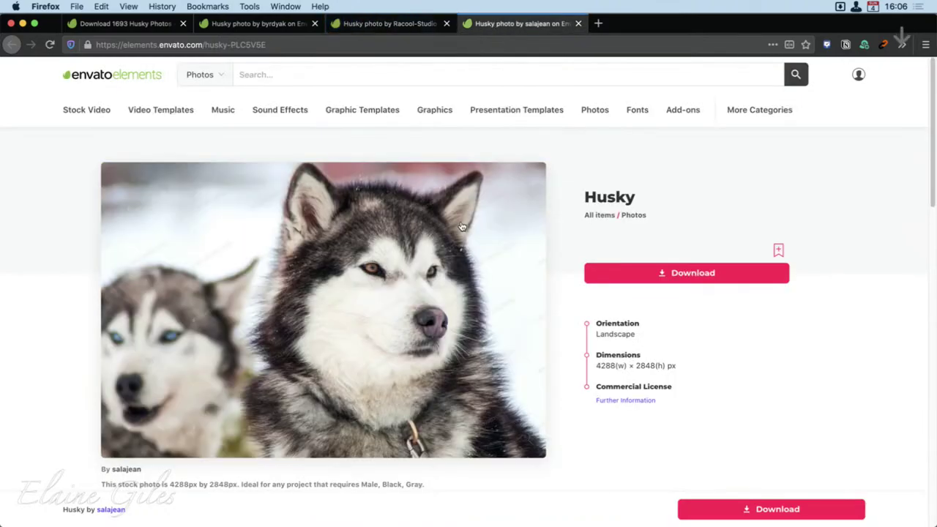
pyautogui.click(620, 276)
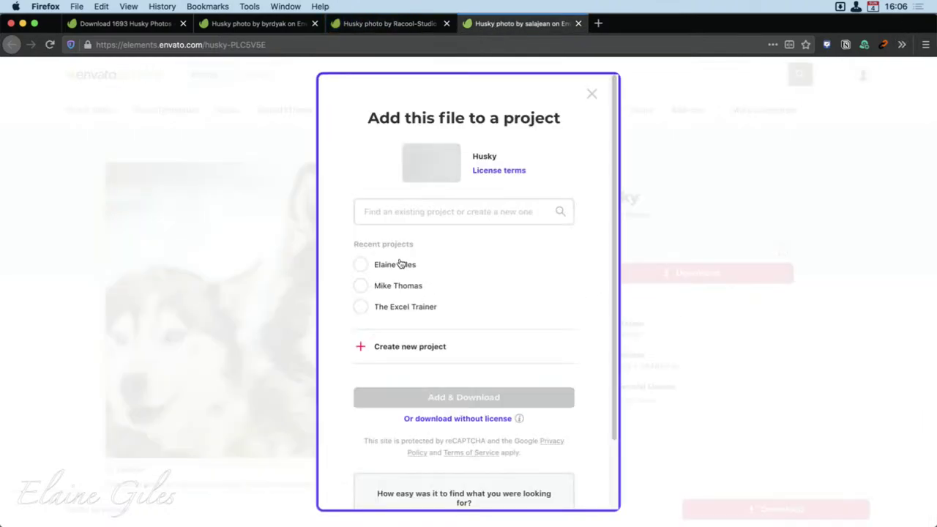
pyautogui.click(399, 265)
pyautogui.click(418, 399)
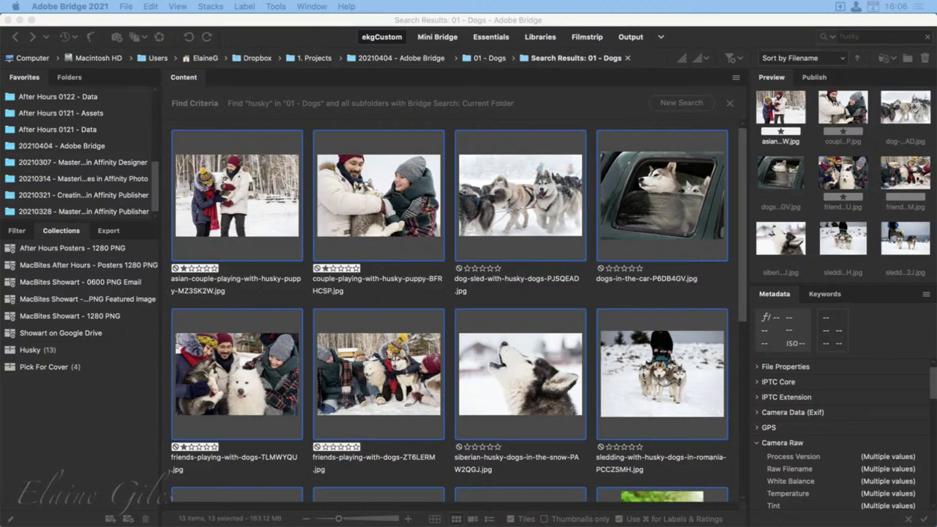
# In 20210404 - Adobe Bridge, make a New Folder named '02 - Husky Dogs' and open it.
pyautogui.click(270, 22)
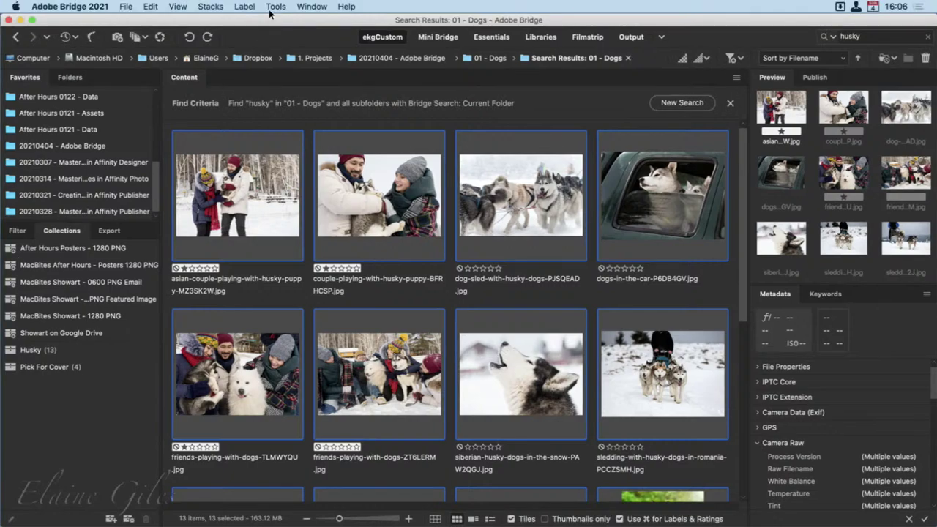
pyautogui.click(82, 146)
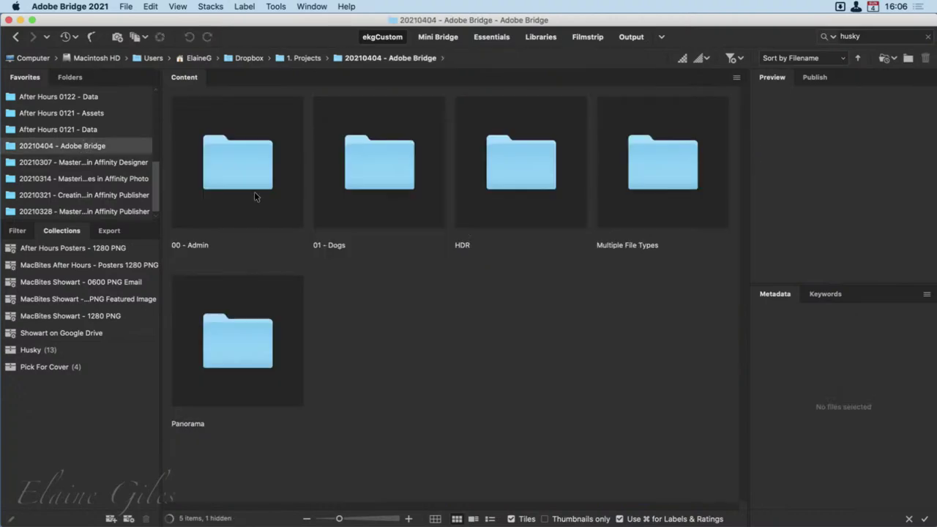
pyautogui.rightClick(396, 349)
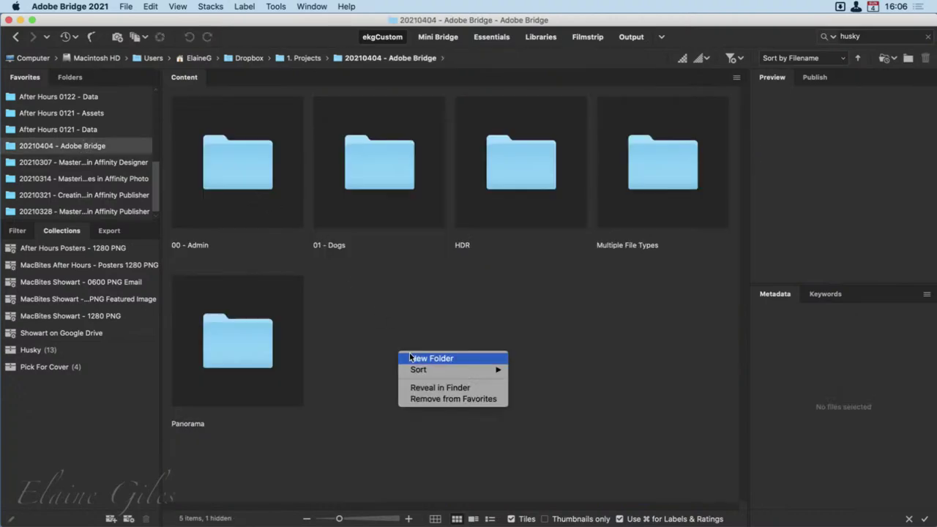
pyautogui.click(412, 358)
pyautogui.write('02 ')
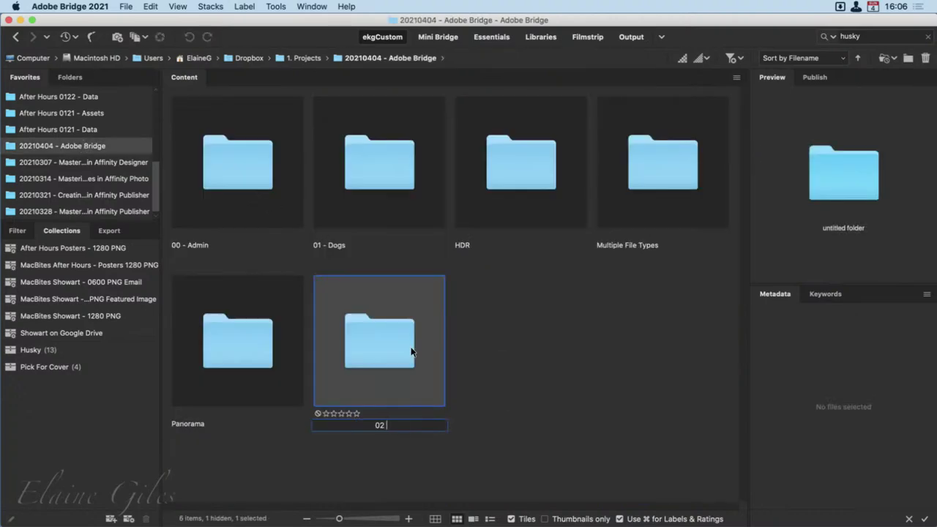
pyautogui.write('- Husky Dogs')
pyautogui.press('Return')
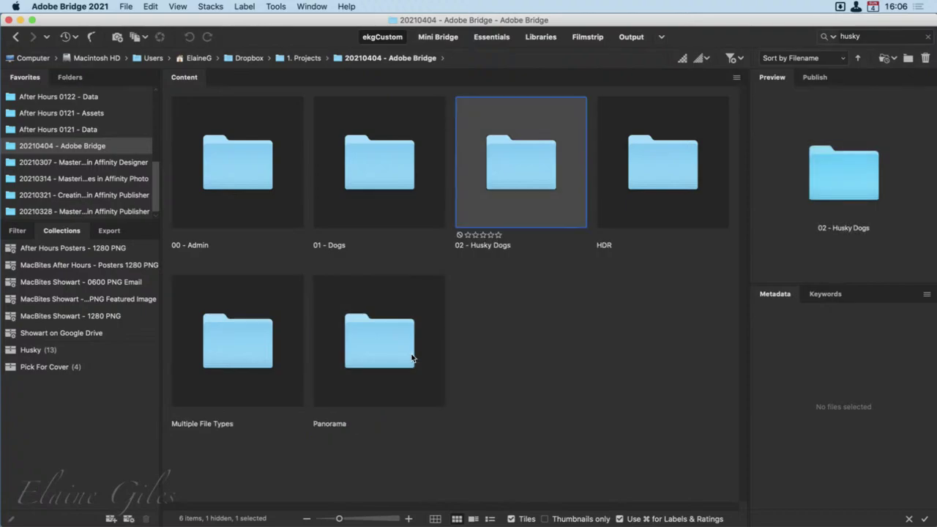
pyautogui.doubleClick(512, 167)
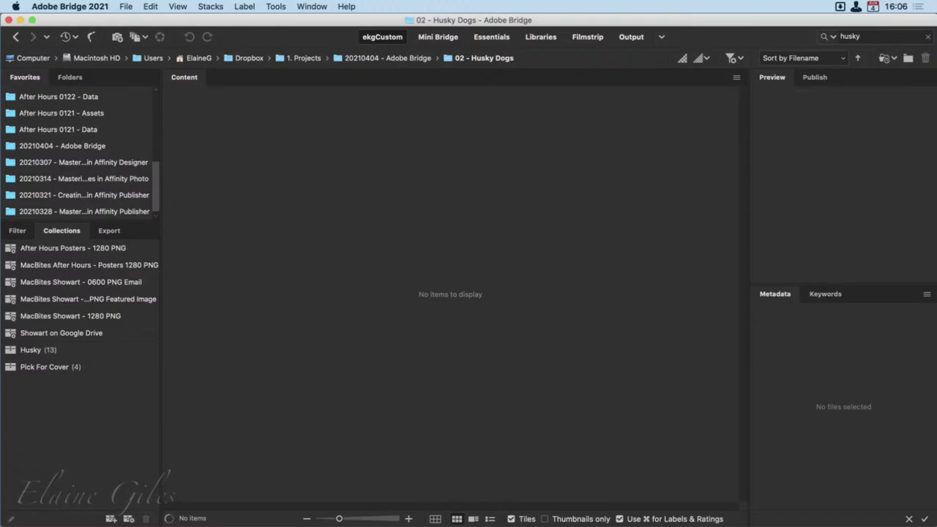
# Move the three downloaded husky photos into 02 - Husky Dogs and add them to the Husky collection (16 items).
pyautogui.moveTo(266, 300); pyautogui.dragTo(396, 257)
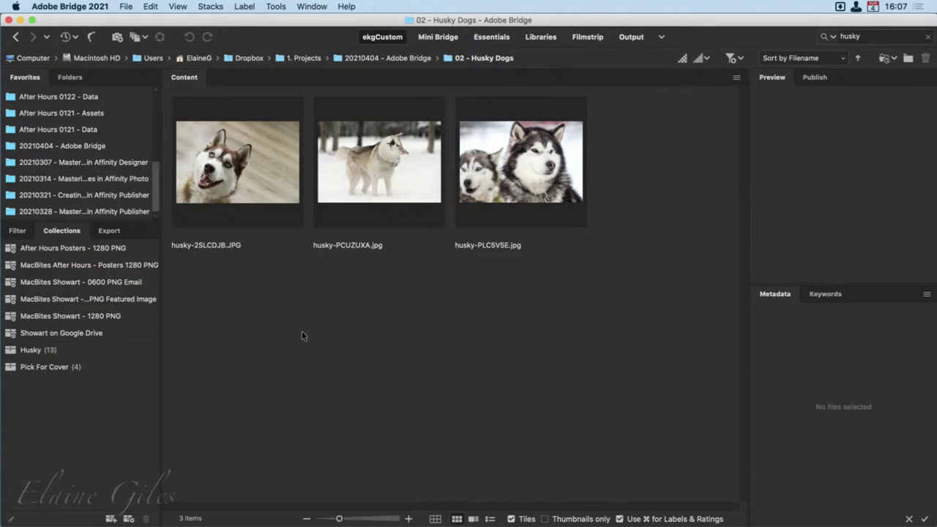
pyautogui.click(284, 210)
pyautogui.press('super+a')
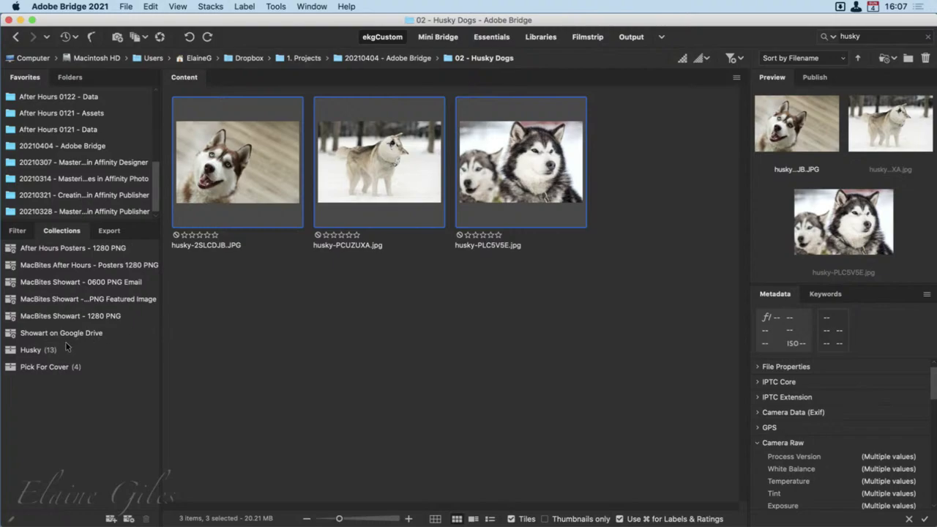
pyautogui.moveTo(252, 150); pyautogui.dragTo(92, 349)
# Open the Husky collection and scroll through its 16 husky thumbnails.
pyautogui.click(65, 350)
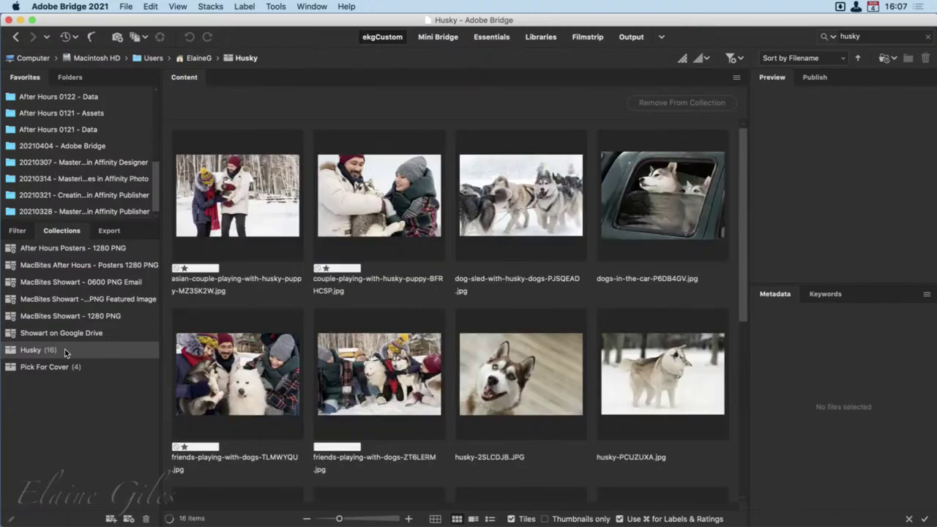
pyautogui.scroll(-5, 541, 433)
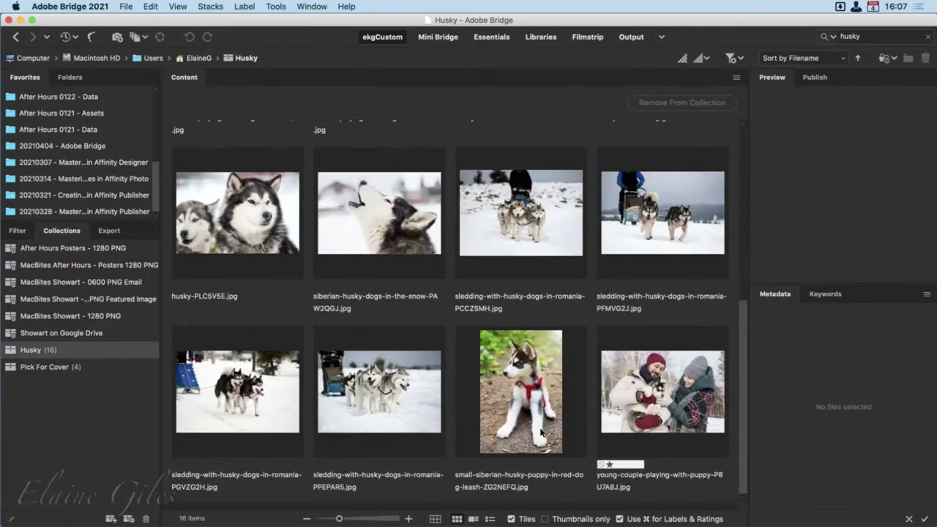
pyautogui.scroll(5, 542, 433)
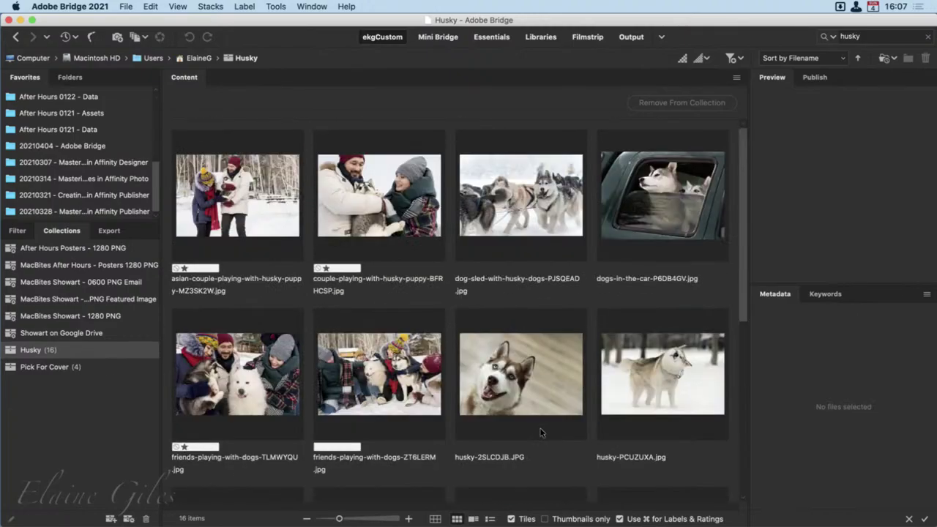
pyautogui.scroll(-5, 542, 433)
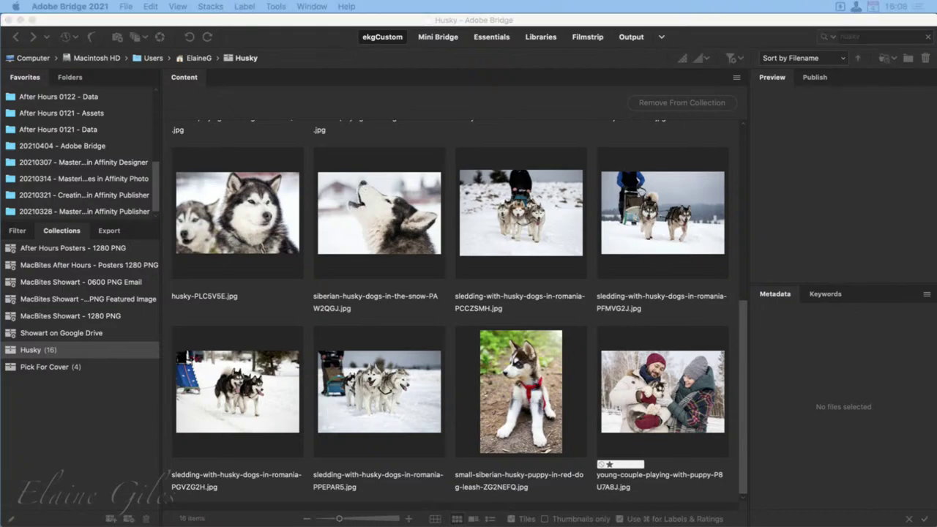
# Run the 'ee husky' Envato Elements keyword search from Alfred.
pyautogui.hotkey('alt', 'space')
pyautogui.write('e')
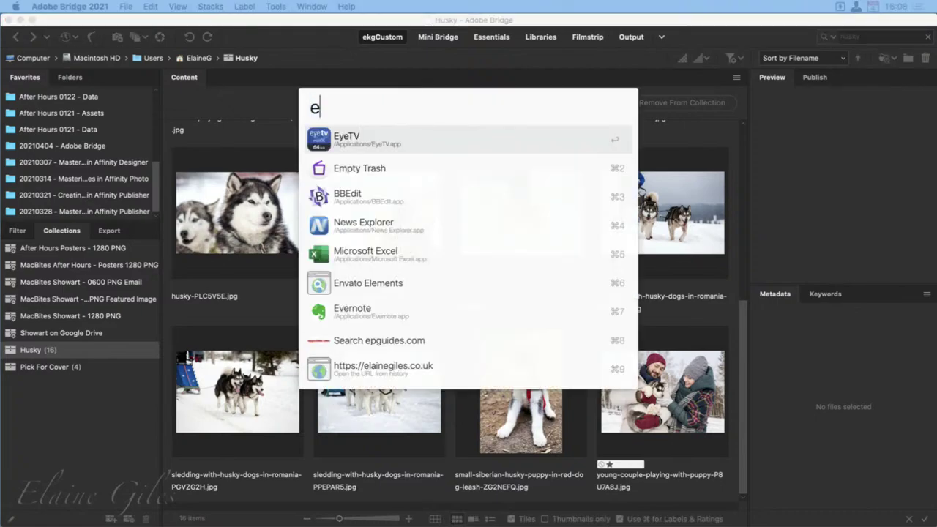
pyautogui.write('e')
pyautogui.write(' husky')
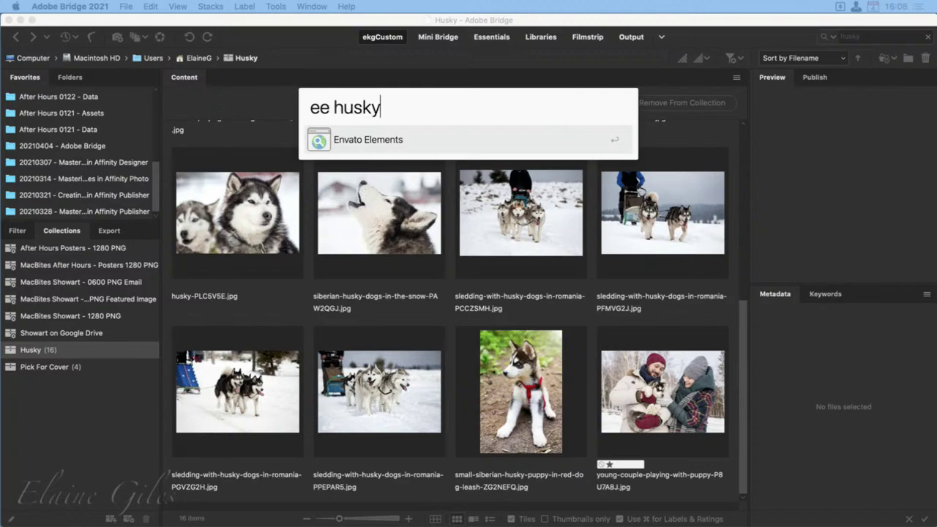
pyautogui.press('Return')
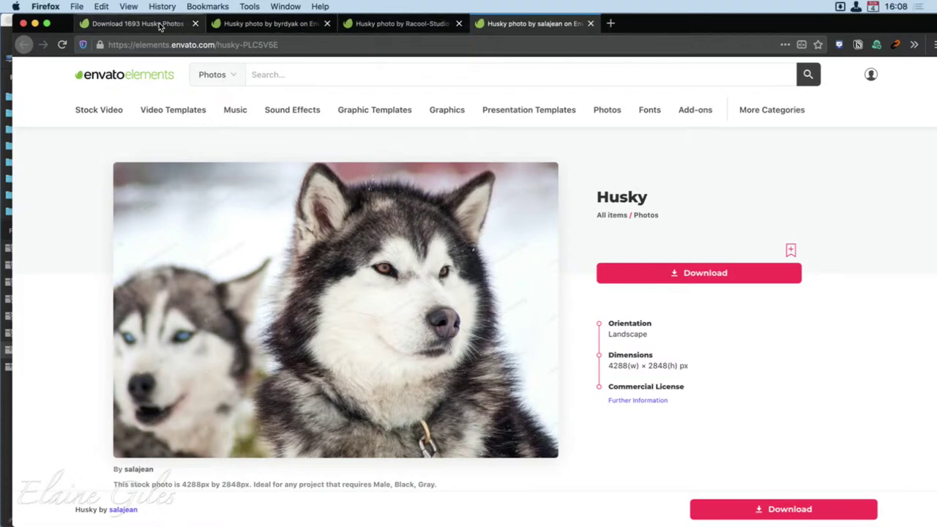
# From the husky results, open the puppies, gray adult Siberian husky and husky dog photos in tabs.
pyautogui.click(160, 26)
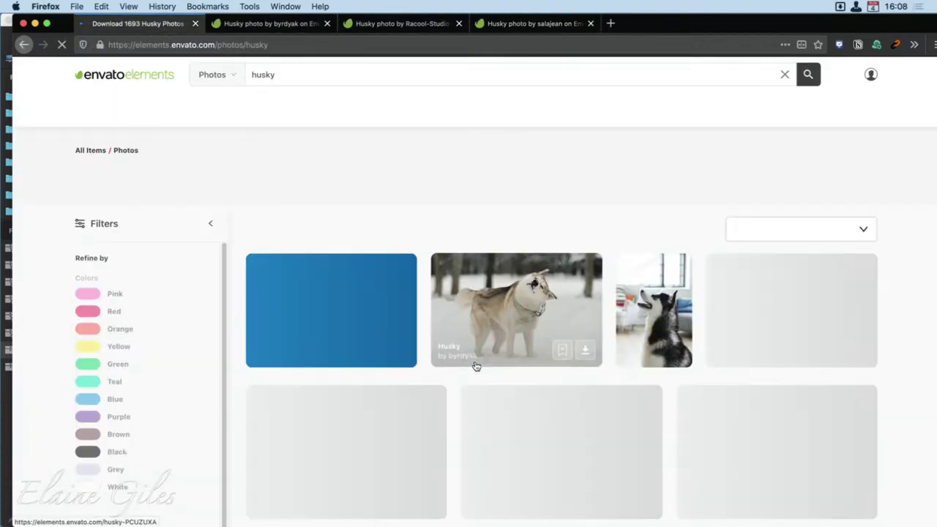
pyautogui.scroll(-5, 474, 371)
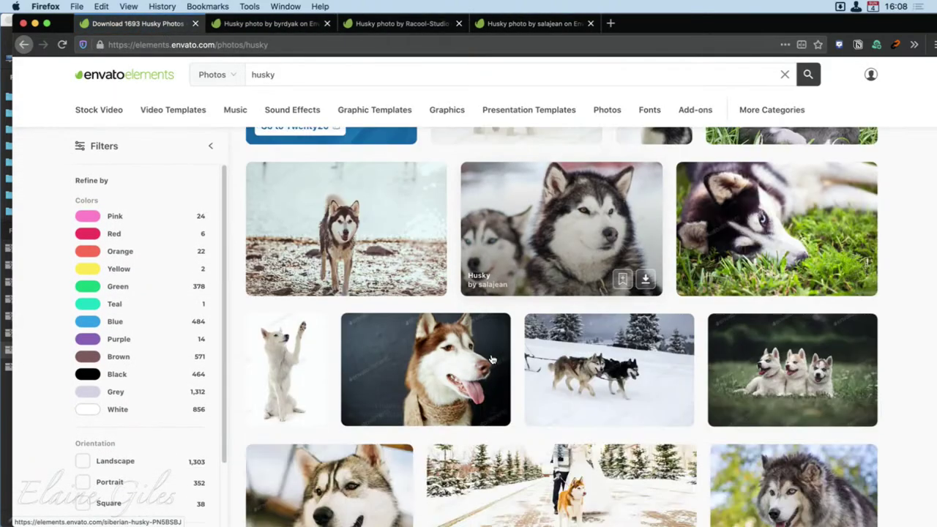
pyautogui.keyDown('super'); pyautogui.click(782, 353); pyautogui.keyUp('super')
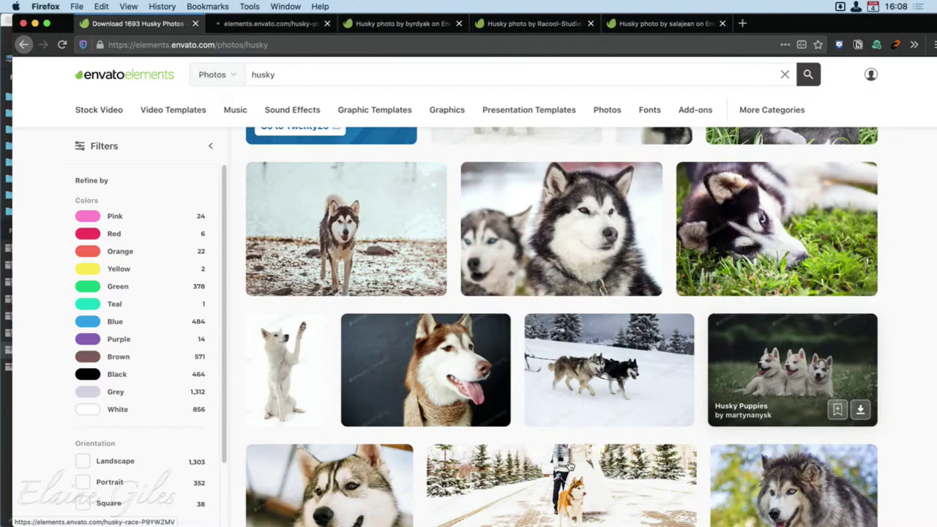
pyautogui.scroll(-4, 364, 438)
pyautogui.keyDown('super'); pyautogui.click(358, 417); pyautogui.keyUp('super')
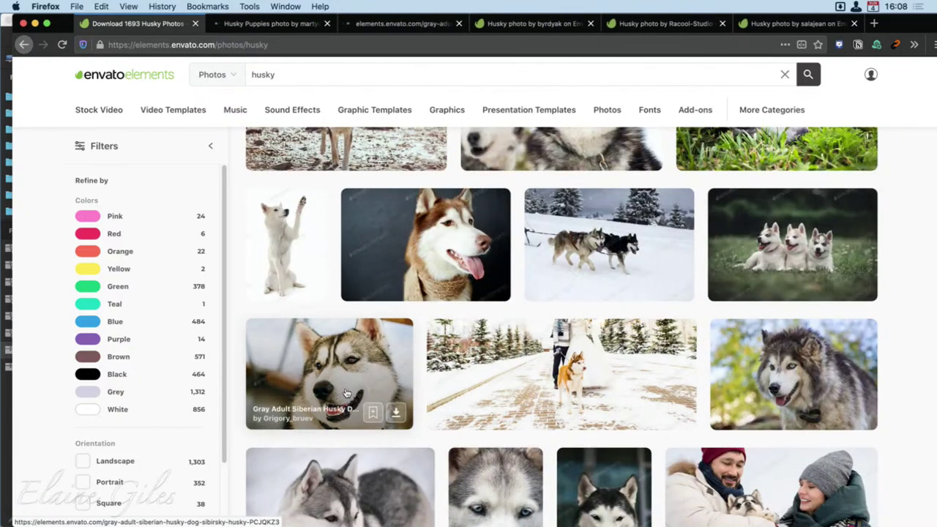
pyautogui.keyDown('super'); pyautogui.click(490, 431); pyautogui.keyUp('super')
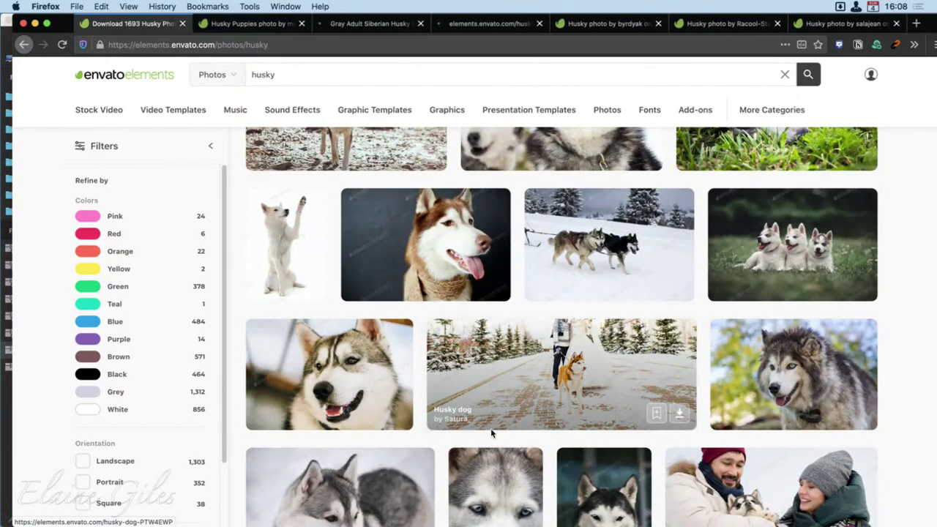
# Download the husky dog and husky-in-snow photos, adding each to the project.
pyautogui.click(499, 24)
pyautogui.click(654, 276)
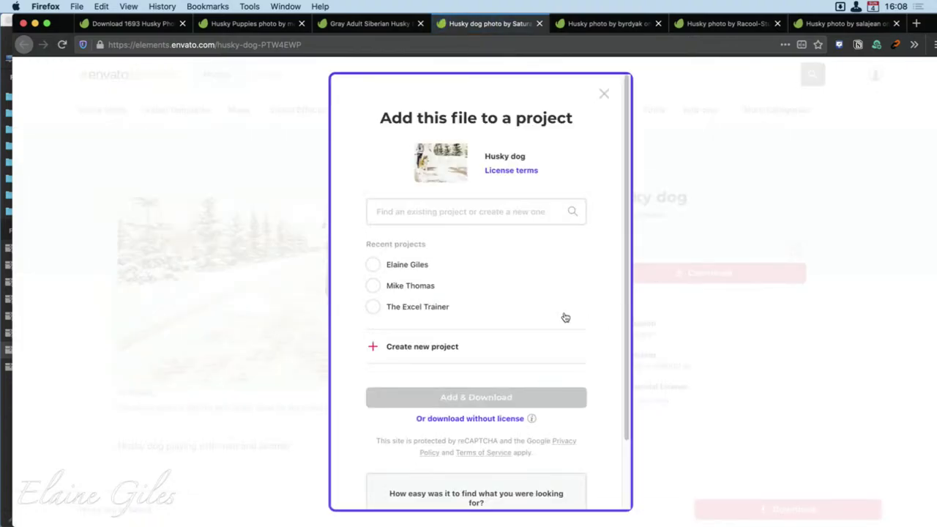
pyautogui.click(429, 266)
pyautogui.click(548, 397)
pyautogui.click(602, 24)
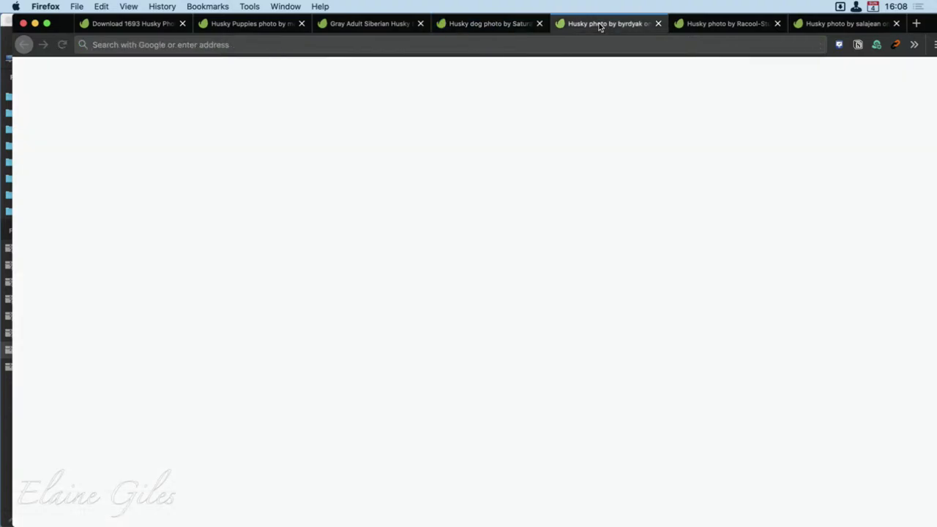
pyautogui.click(602, 278)
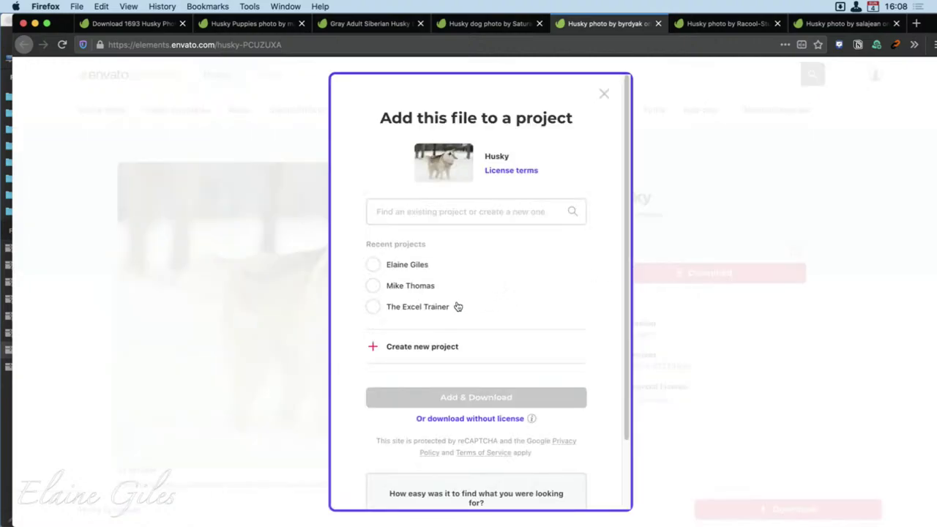
pyautogui.click(420, 272)
pyautogui.click(571, 403)
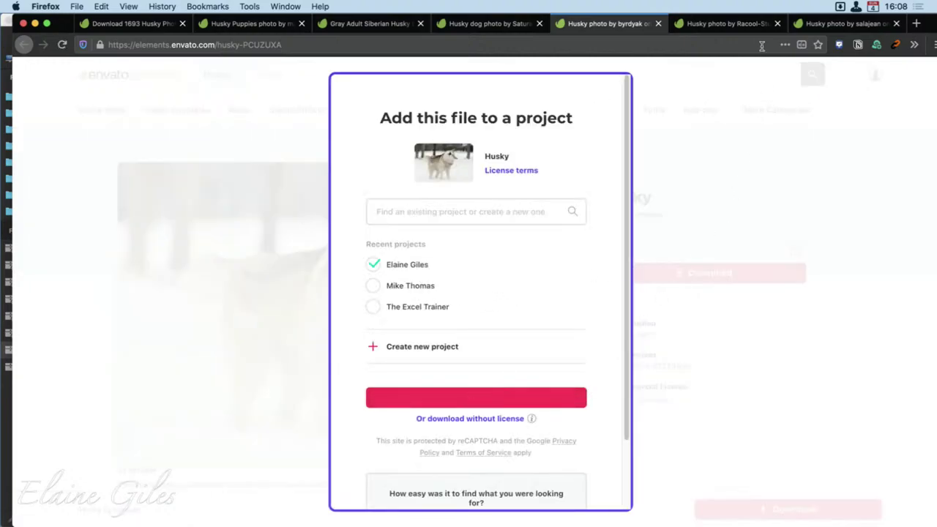
# Download the smiling brown husky photo into the project.
pyautogui.click(741, 25)
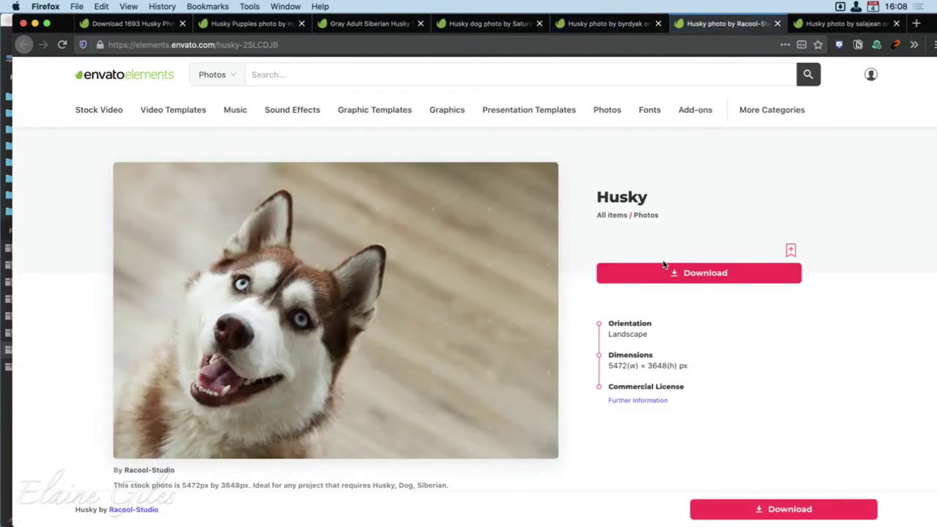
pyautogui.click(666, 272)
pyautogui.click(417, 268)
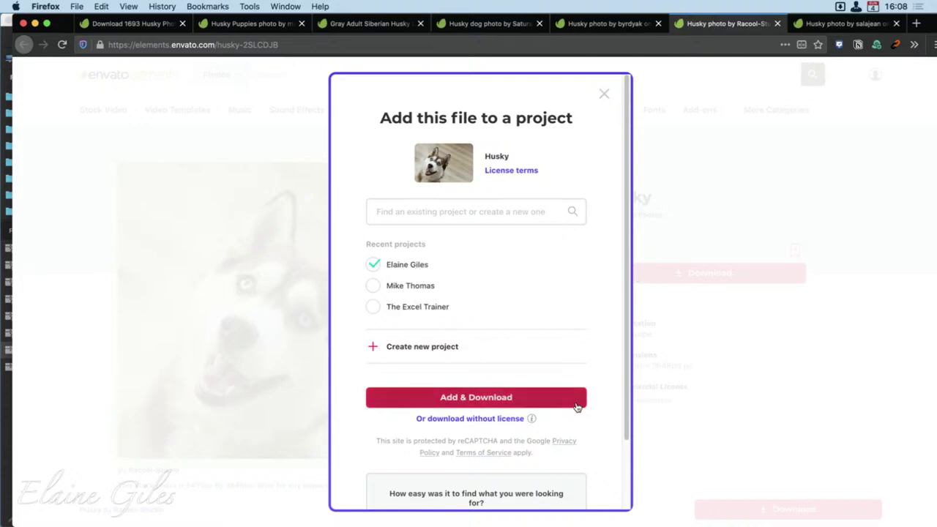
pyautogui.click(577, 403)
pyautogui.click(823, 24)
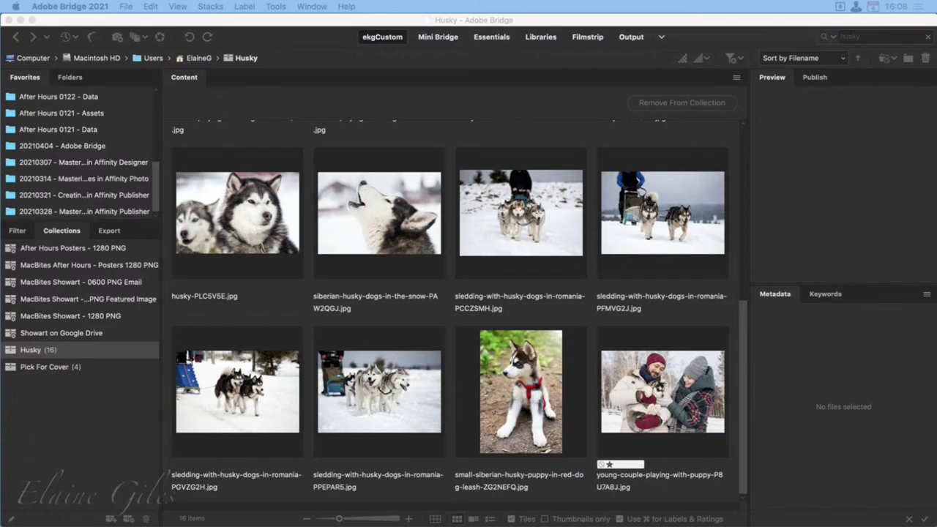
# Open the 02 - Husky Dogs folder inside the 20210404 - Adobe Bridge project.
pyautogui.click(101, 390)
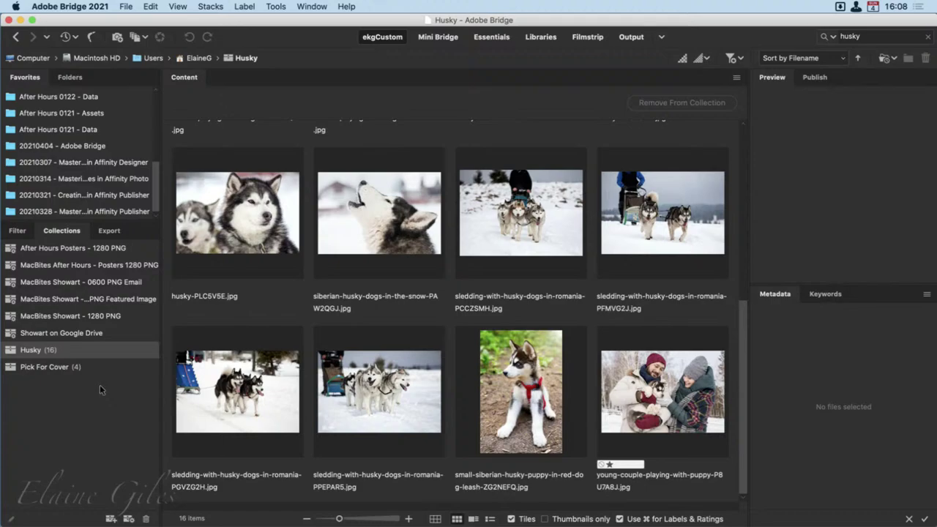
pyautogui.scroll(5, 401, 156)
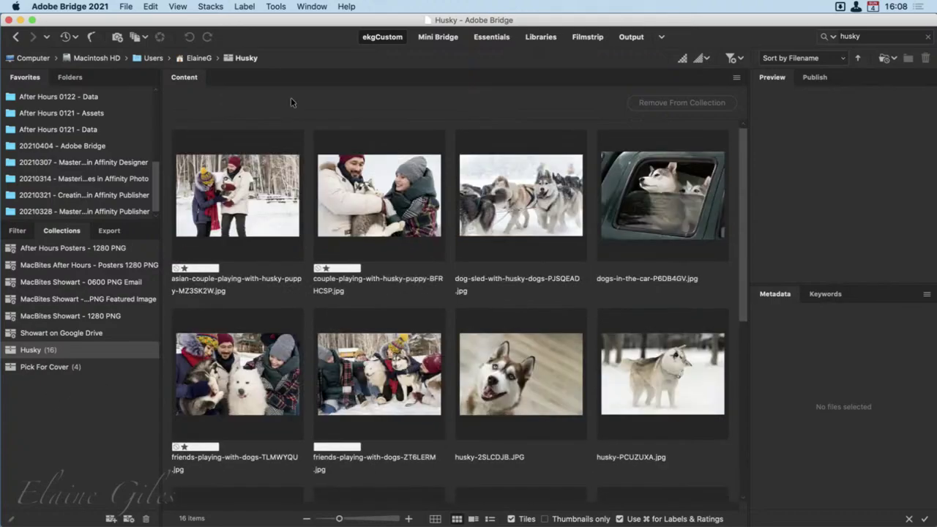
pyautogui.click(97, 145)
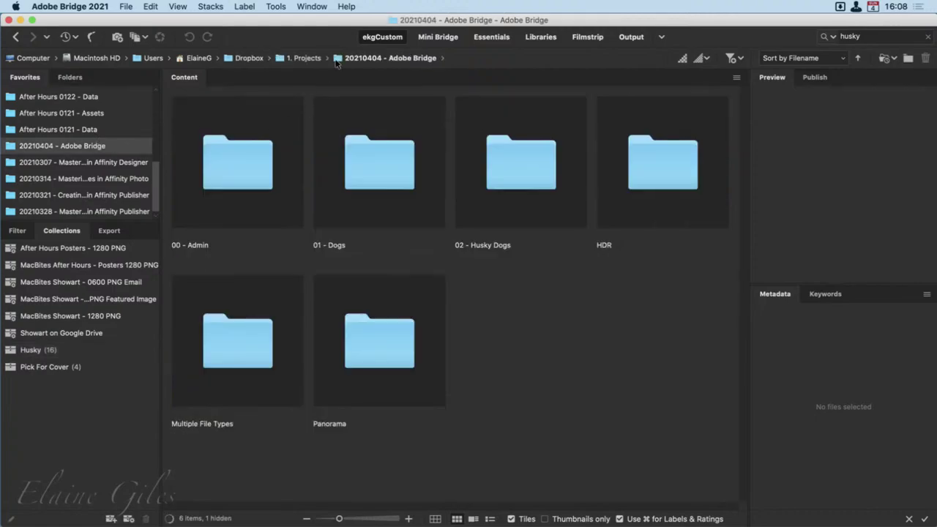
pyautogui.click(408, 59)
pyautogui.click(536, 186)
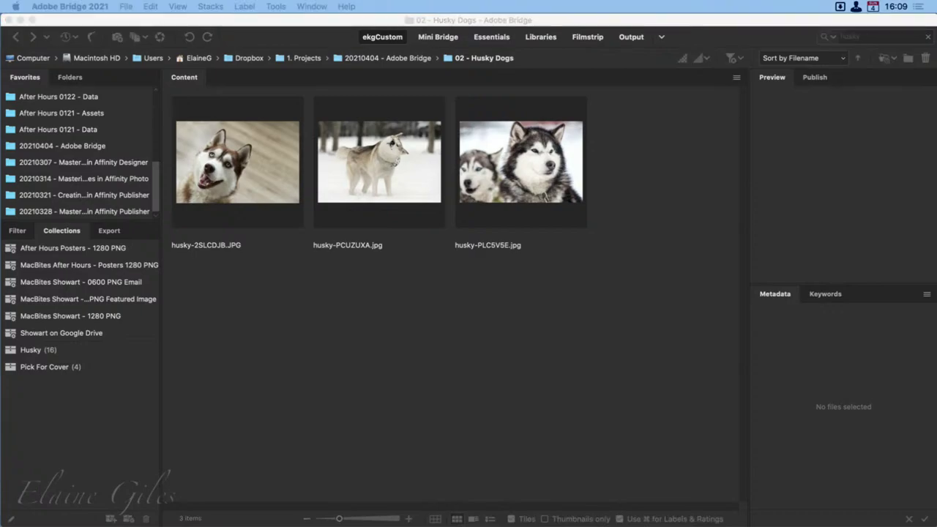
# Open Downloads via the launcher and drag the new husky photos into 02 - Husky Dogs.
pyautogui.hotkey('alt', 'space')
pyautogui.write('fd')
pyautogui.press('super+2')
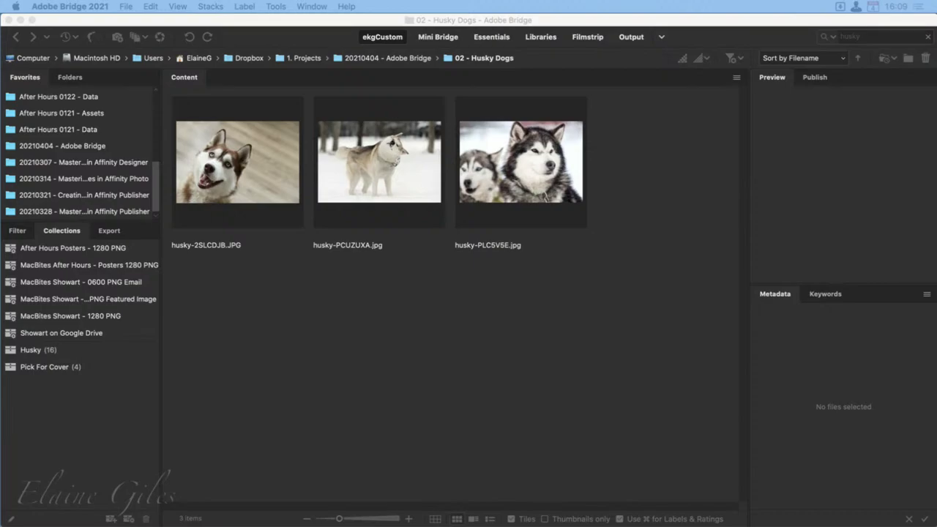
pyautogui.moveTo(4, 453); pyautogui.dragTo(357, 362)
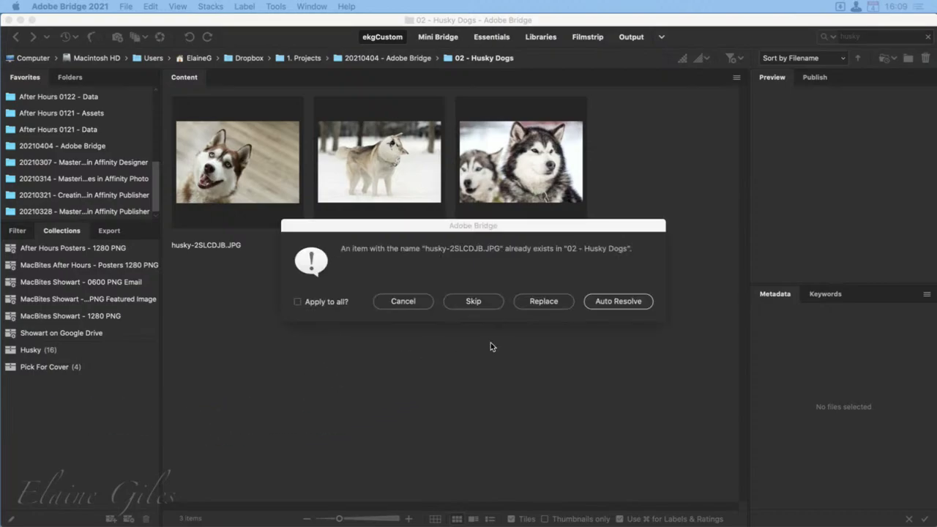
# Skip both duplicate files, husky-2SLCDJB.JPG and husky-PCUZUXA.jpg, so only husky-dog-PTW4EWP.jpg is copied.
pyautogui.click(468, 320)
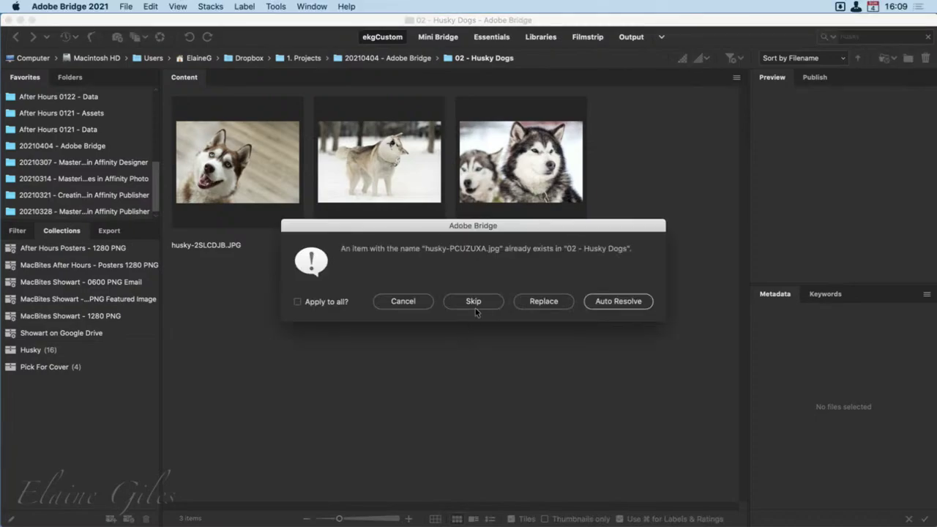
pyautogui.click(474, 308)
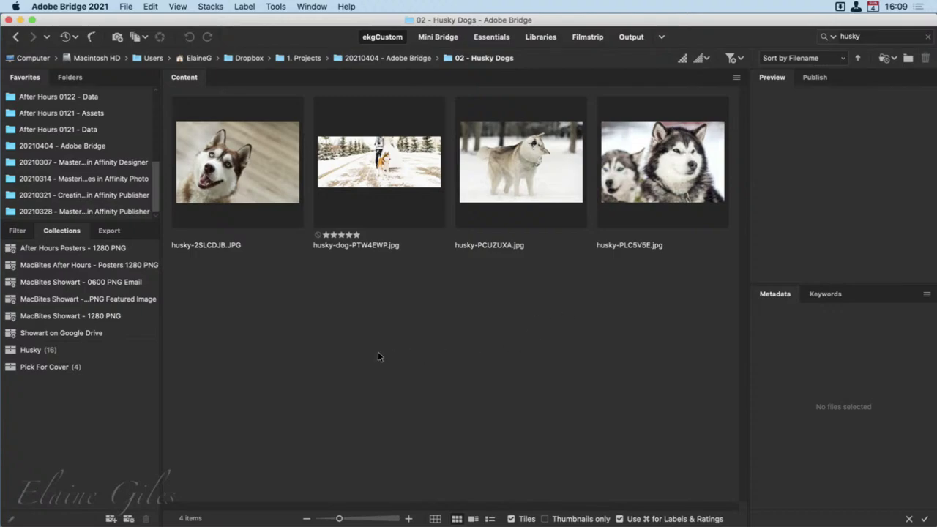
# Glance at the Husky collection, then go back to the 02 - Husky Dogs folder.
pyautogui.click(60, 347)
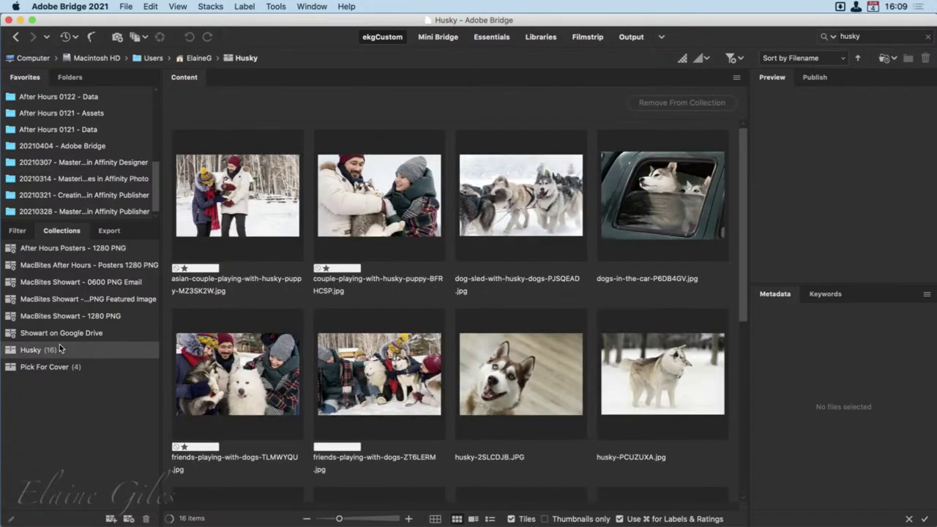
pyautogui.scroll(-5, 528, 398)
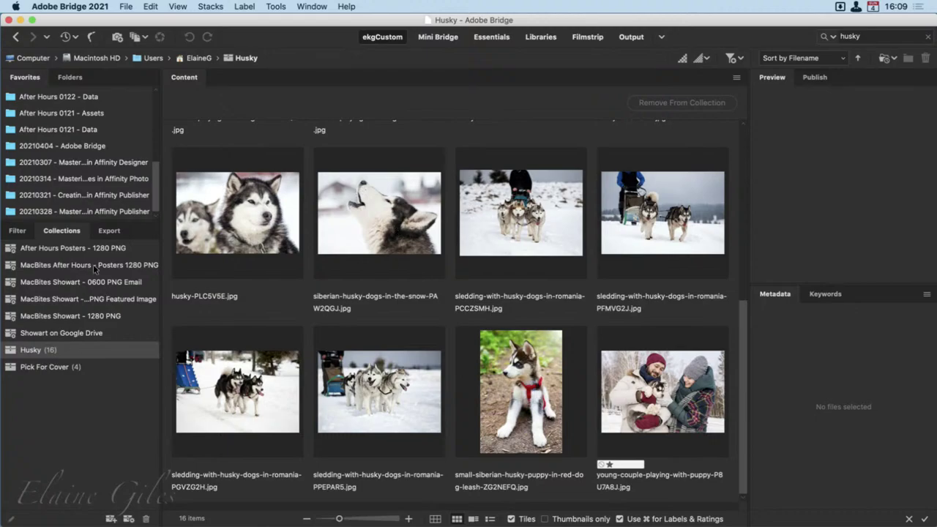
pyautogui.click(15, 36)
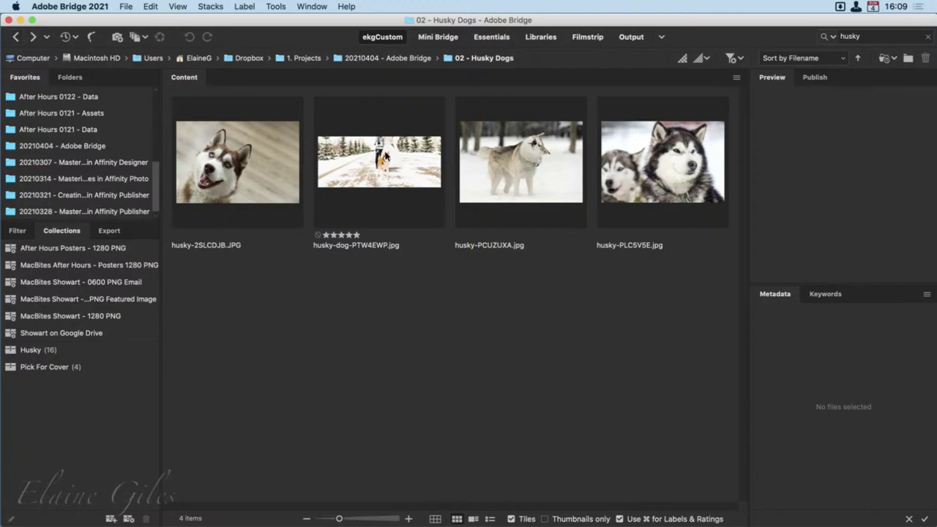
# Preview the husky photos at full size with Quick Look, then clear the selection.
pyautogui.click(387, 156)
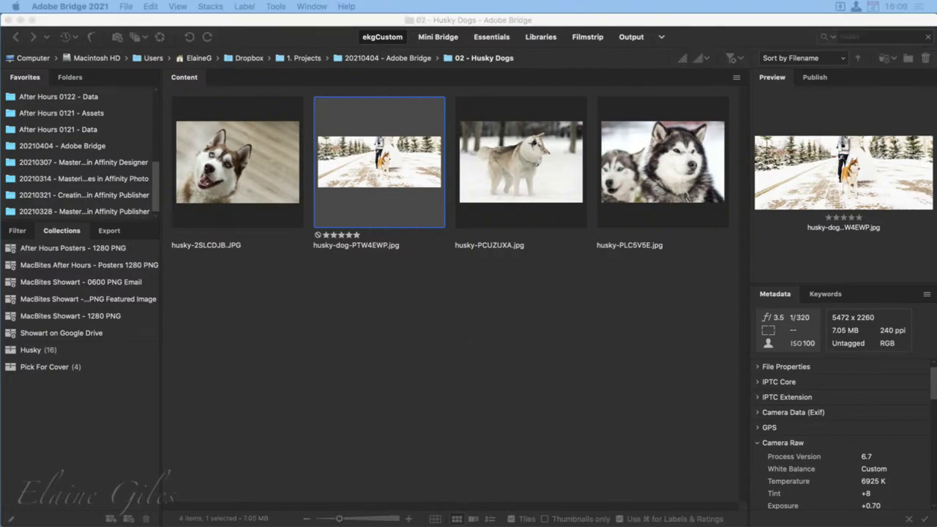
pyautogui.press('space')
pyautogui.press('space')
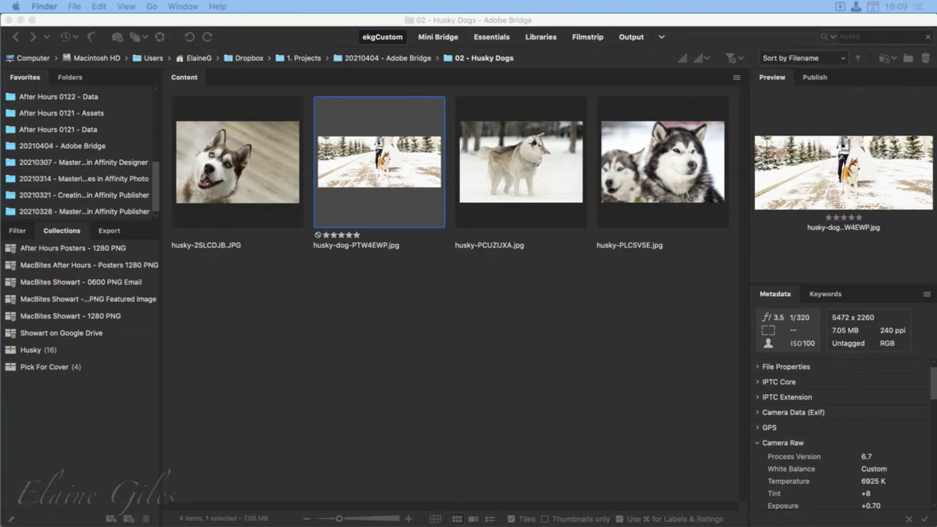
pyautogui.press('space')
pyautogui.press('space')
pyautogui.press('space')
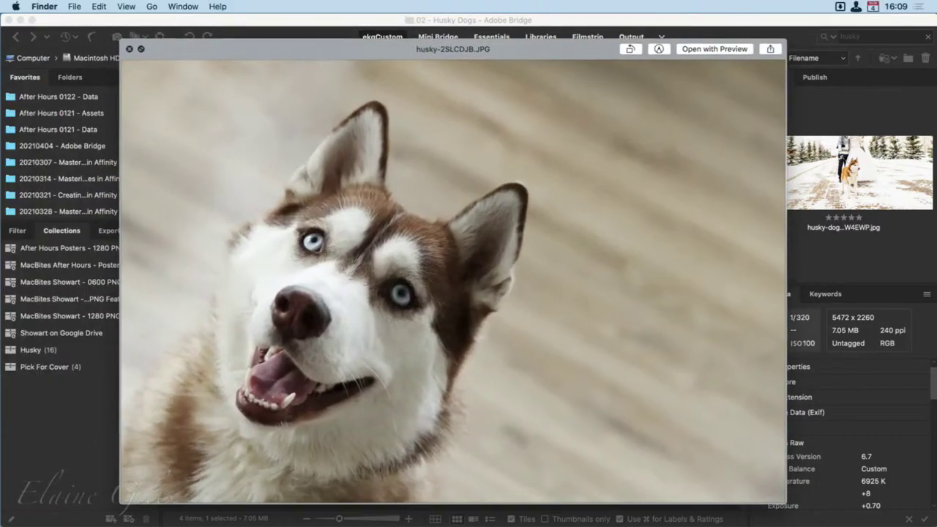
pyautogui.press('space')
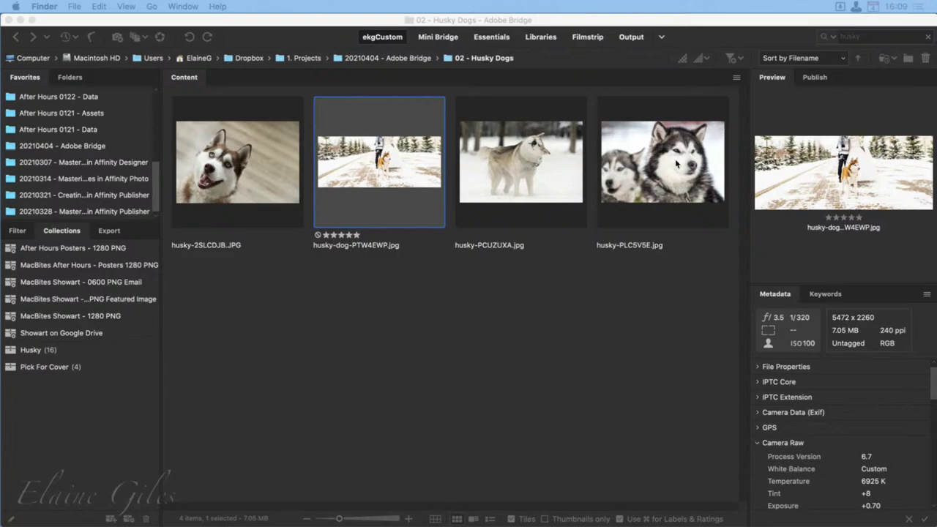
pyautogui.click(376, 346)
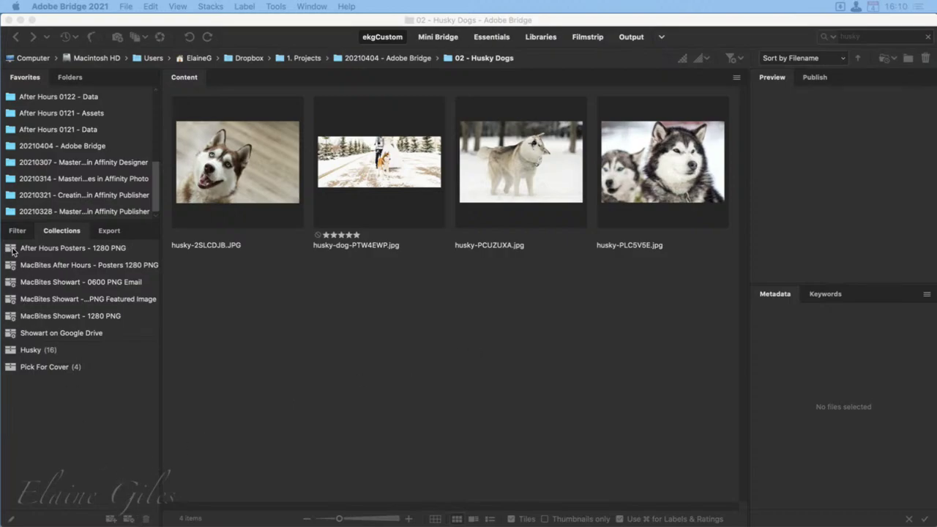
# Cancel the new husky smart collection and go up to the 20210404 - Adobe Bridge folder.
pyautogui.click(129, 518)
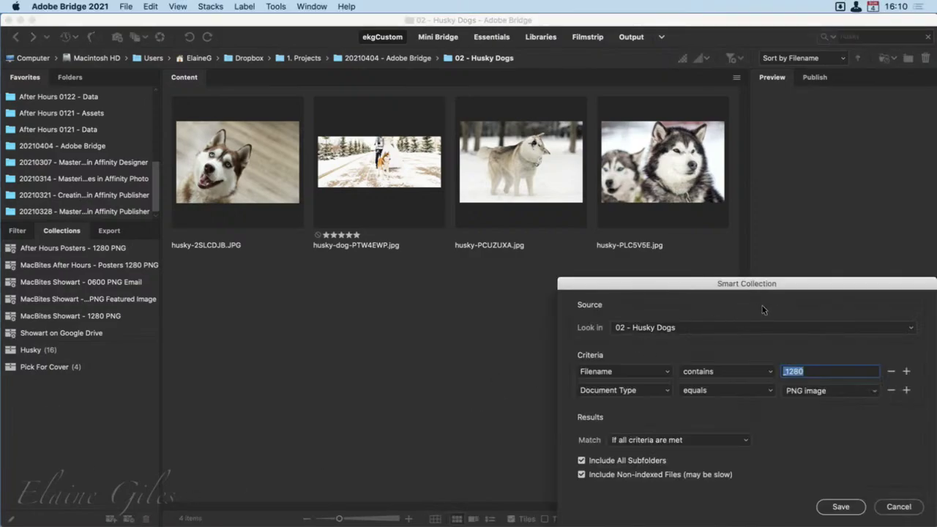
pyautogui.moveTo(808, 284); pyautogui.dragTo(490, 122)
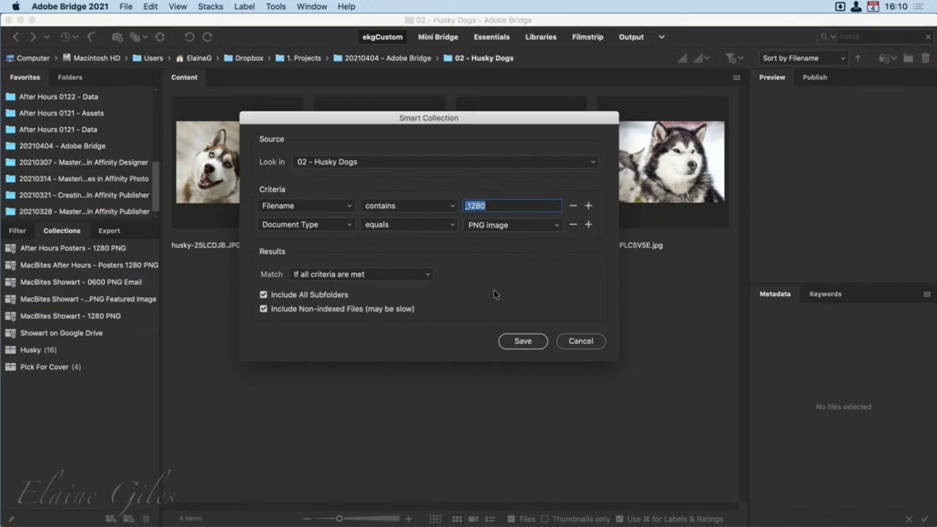
pyautogui.click(596, 344)
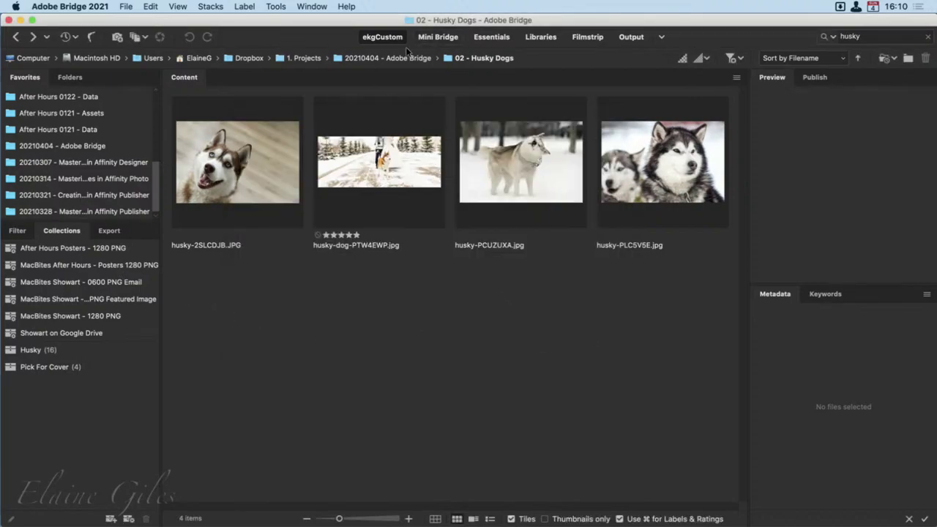
pyautogui.click(407, 58)
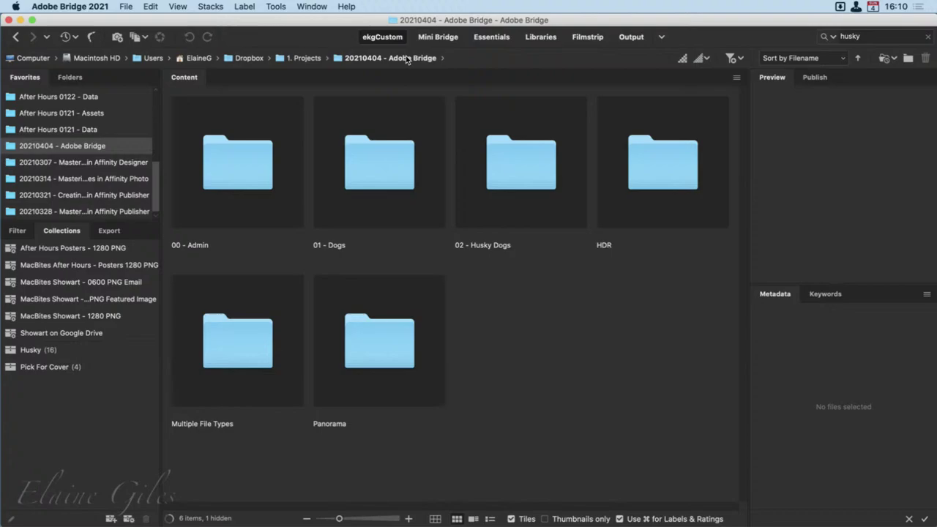
# Open the 01 - Dogs folder and start a new smart collection from the Collections panel.
pyautogui.doubleClick(373, 176)
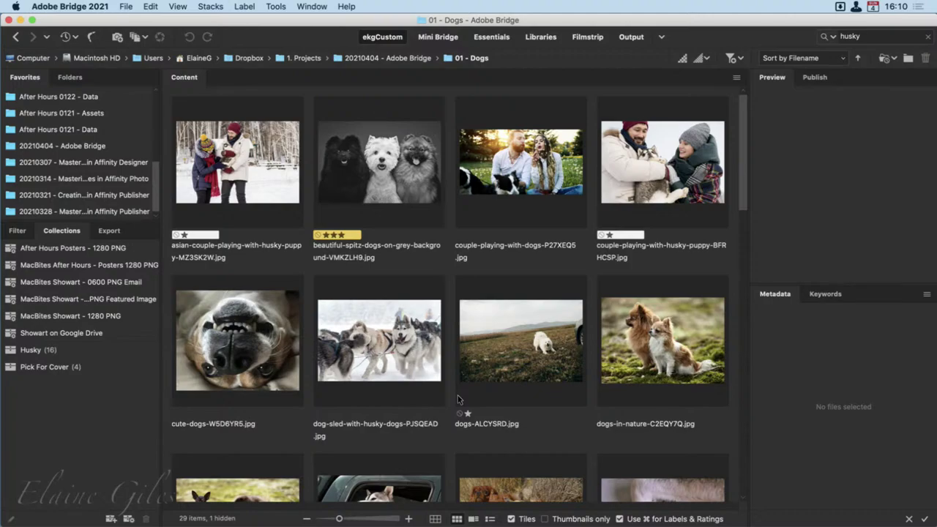
pyautogui.click(129, 518)
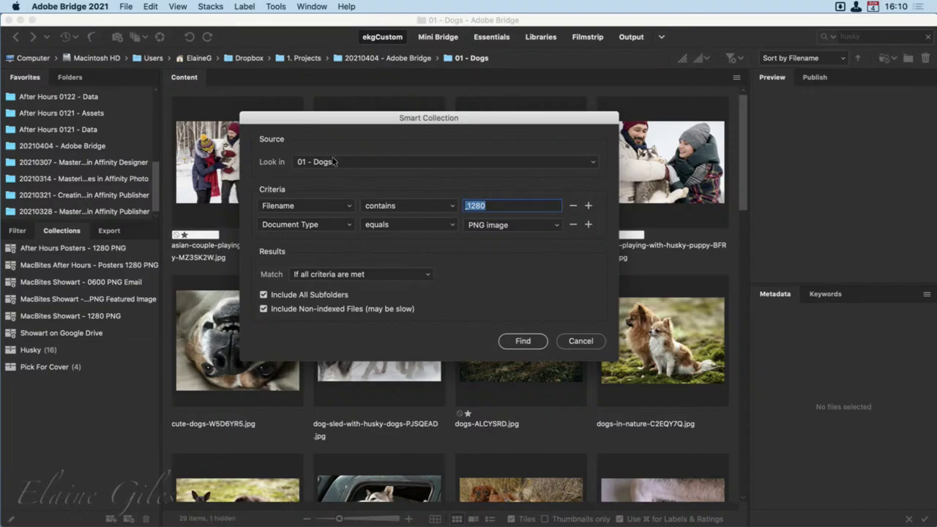
# Keep 01 - Dogs as the source, enter 'spitz' as the Filename criterion, and remove the Document Type row.
pyautogui.click(368, 162)
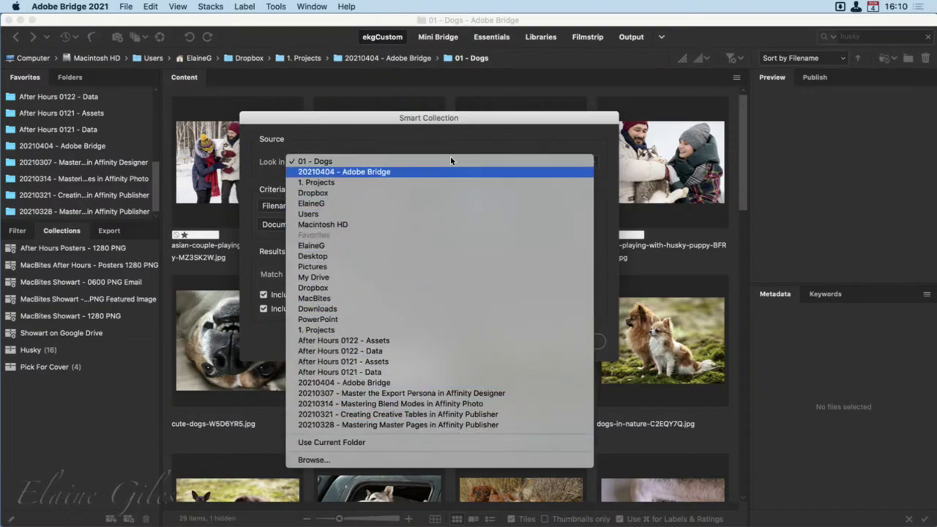
pyautogui.click(393, 147)
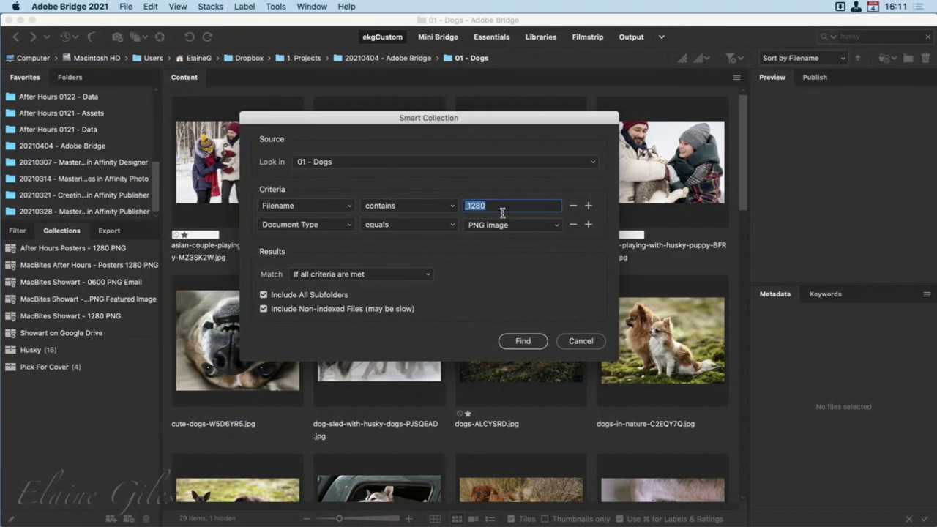
pyautogui.write('spitz')
pyautogui.click(503, 222)
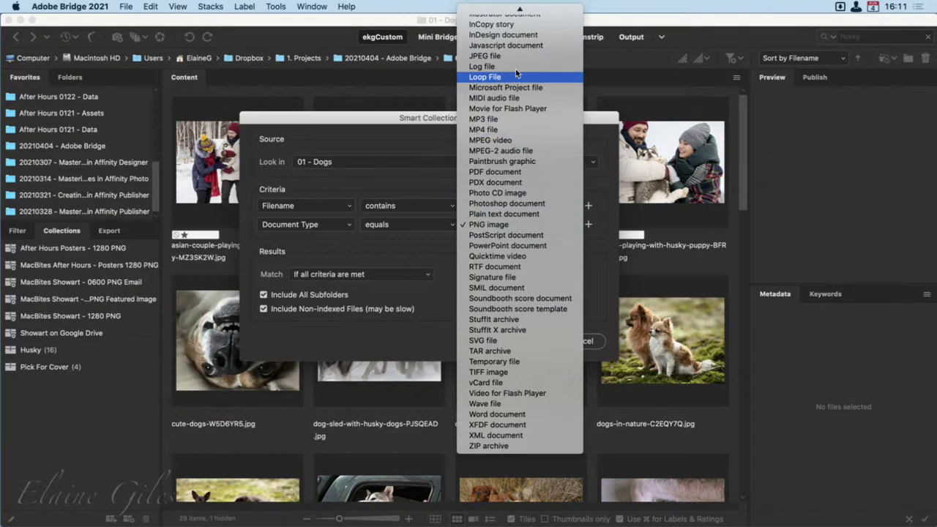
pyautogui.click(484, 55)
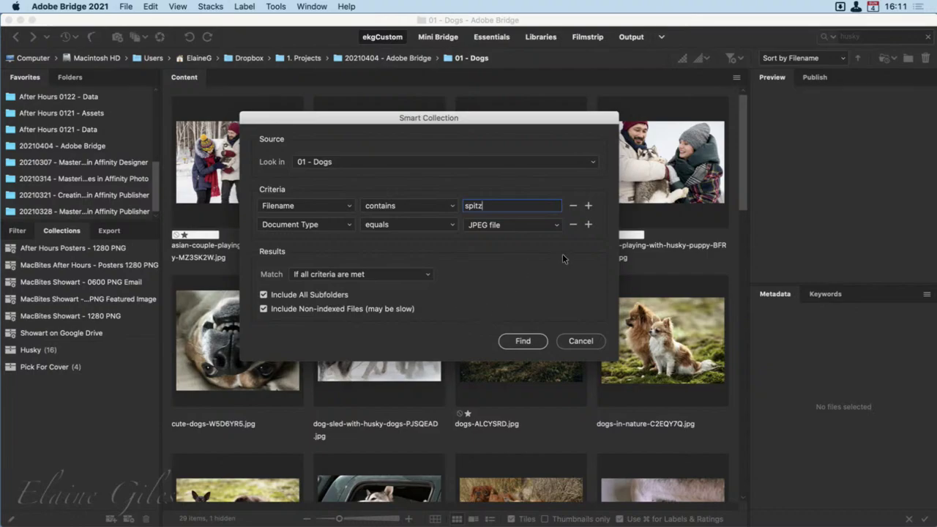
pyautogui.click(572, 224)
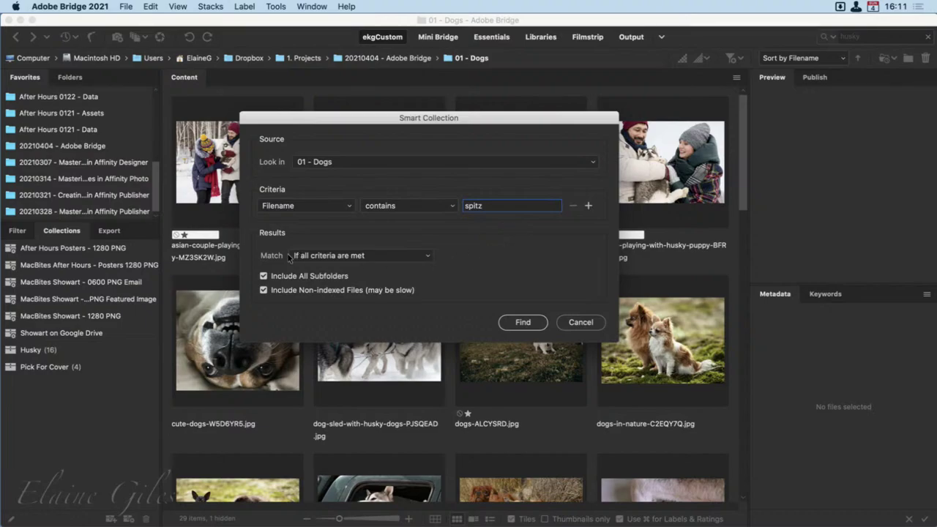
# Add a second Filename contains 'samoyed' criterion, match if any criteria are met, and run Find.
pyautogui.click(398, 256)
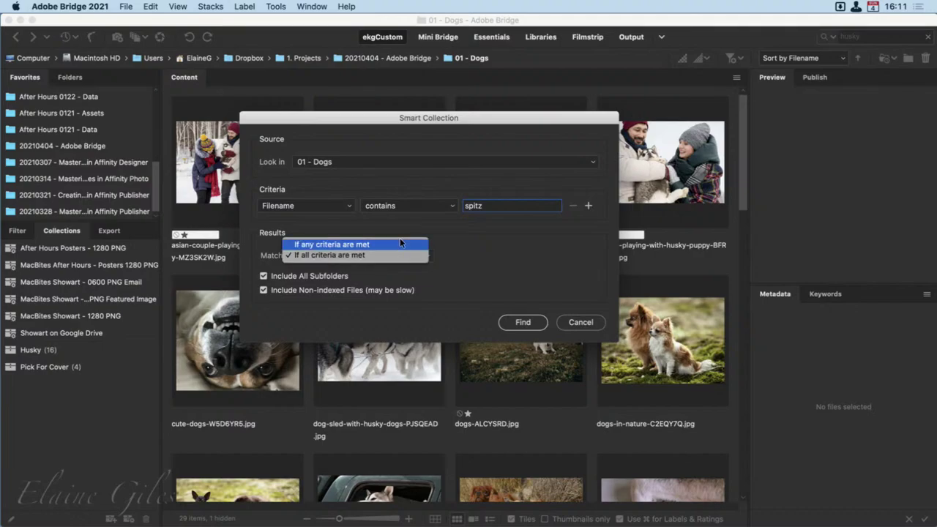
pyautogui.click(400, 255)
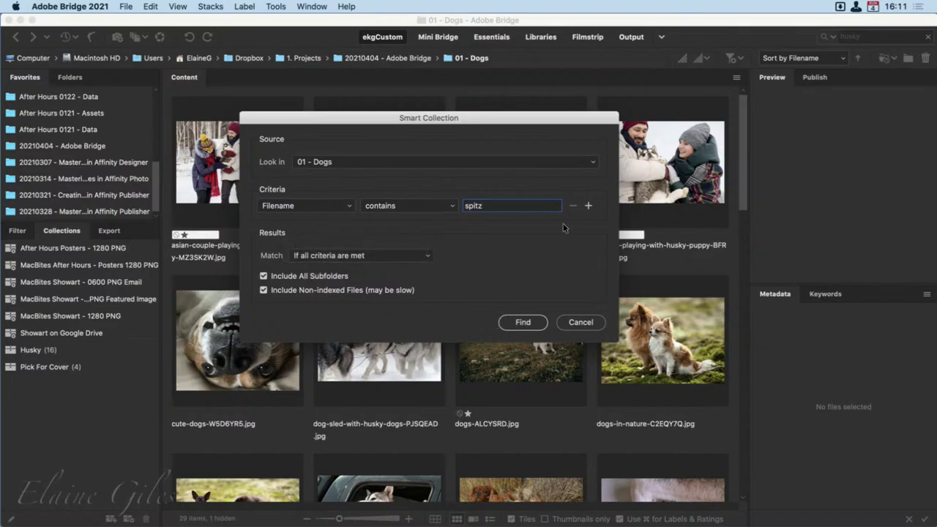
pyautogui.click(588, 205)
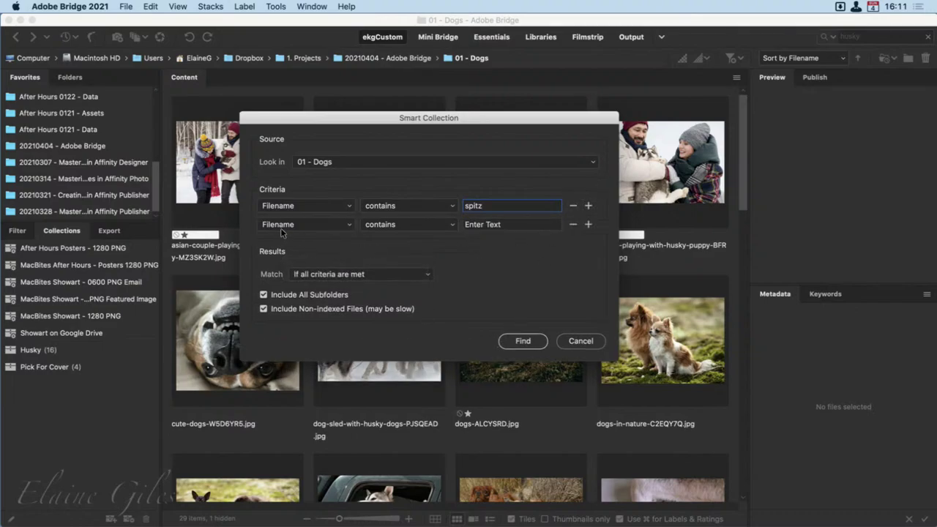
pyautogui.click(485, 227)
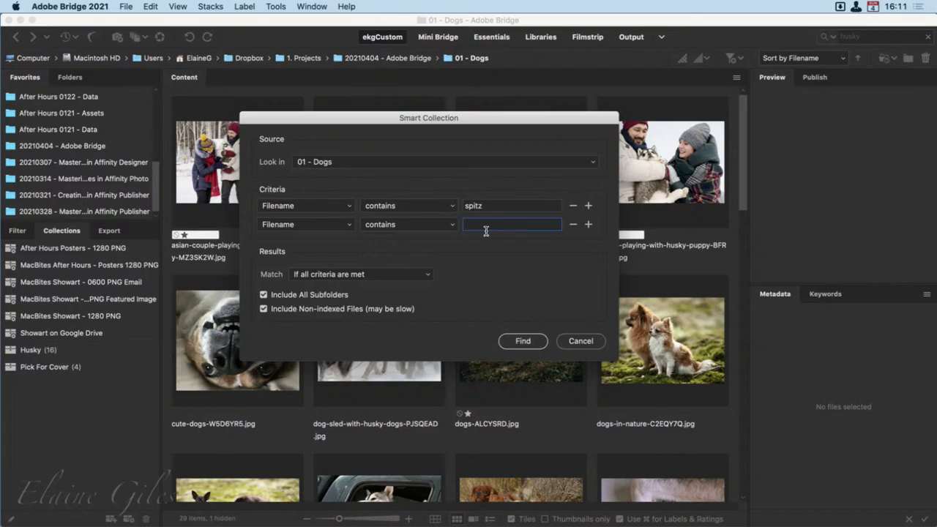
pyautogui.write('samoyed')
pyautogui.click(373, 272)
pyautogui.click(374, 262)
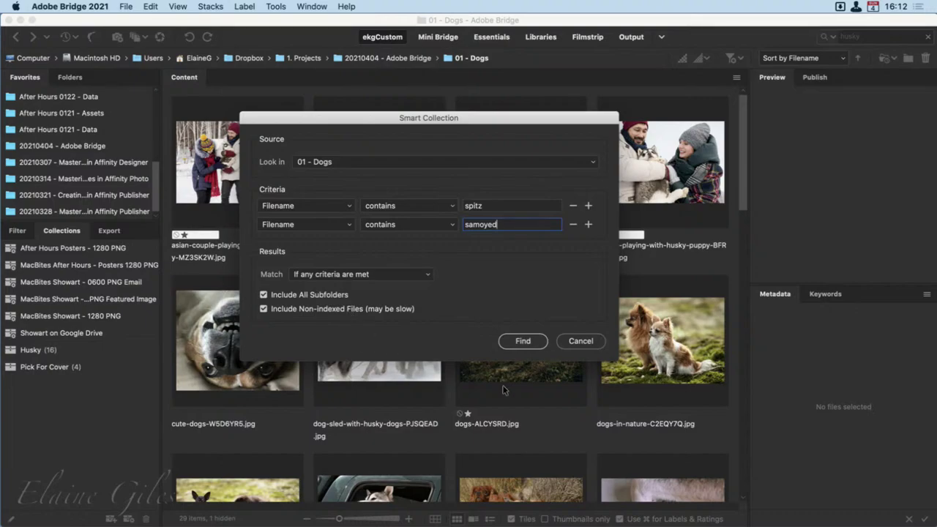
pyautogui.click(524, 341)
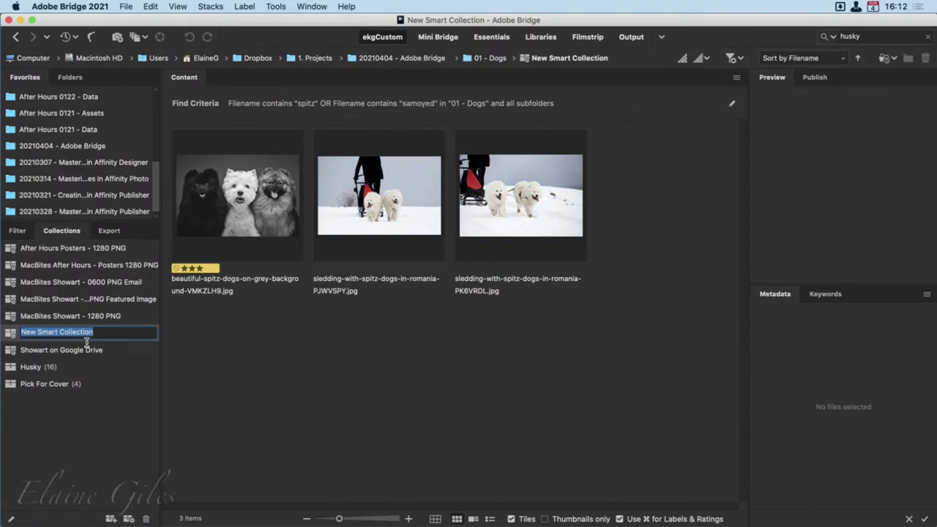
# Rename the new smart collection to 'Snow Dogs', then switch to the Husky collection.
pyautogui.write('Snow Dogs')
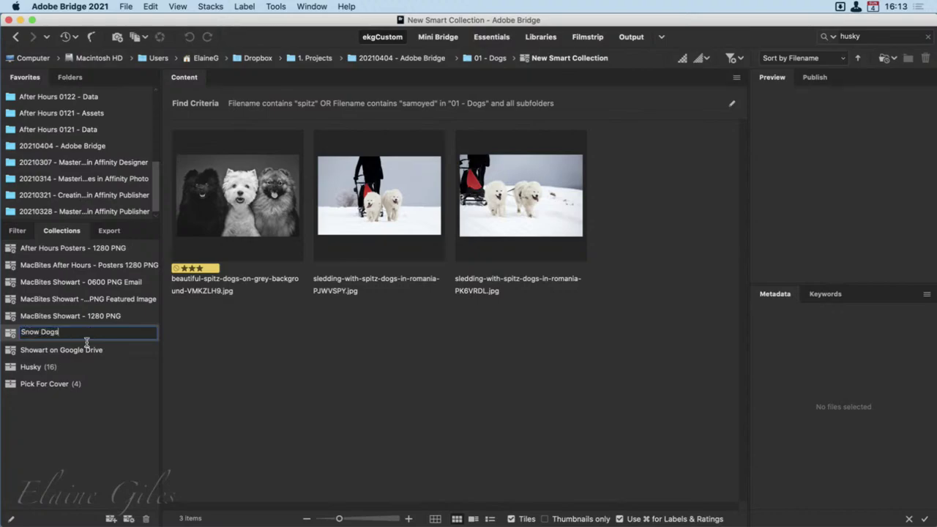
pyautogui.press('Return')
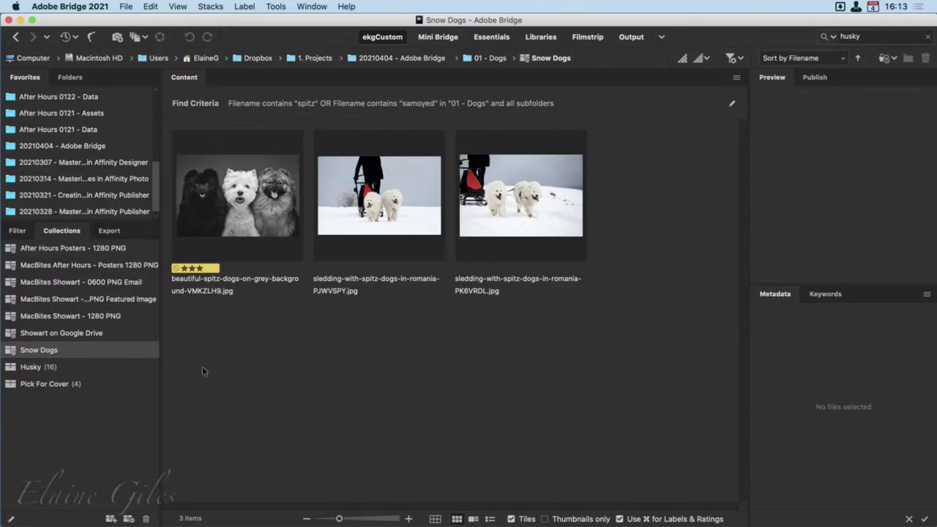
pyautogui.click(76, 366)
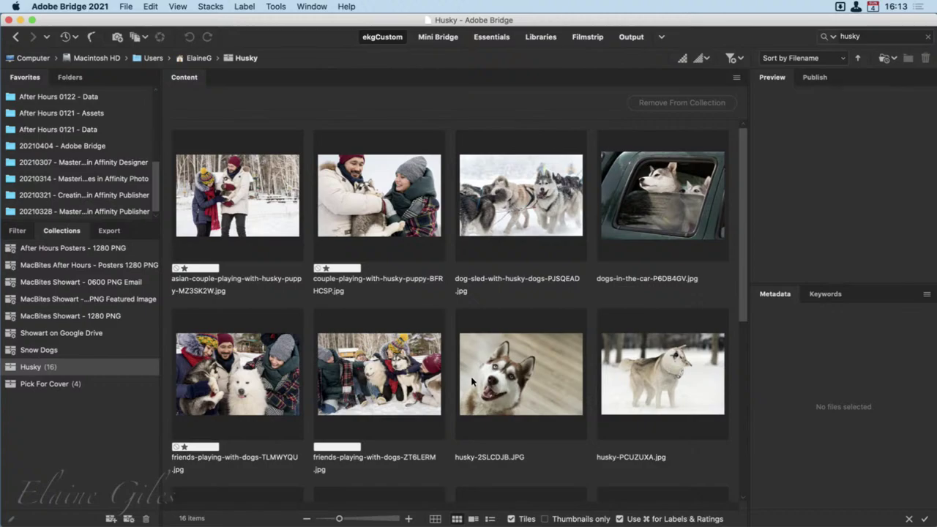
# View the Snow Dogs results, then go back to 01 - Dogs and scroll through its photos.
pyautogui.click(85, 349)
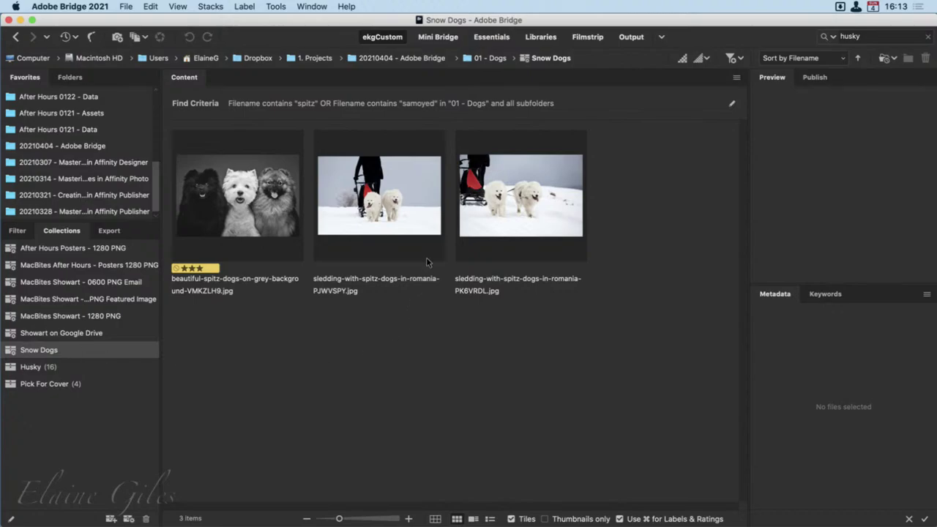
pyautogui.click(486, 56)
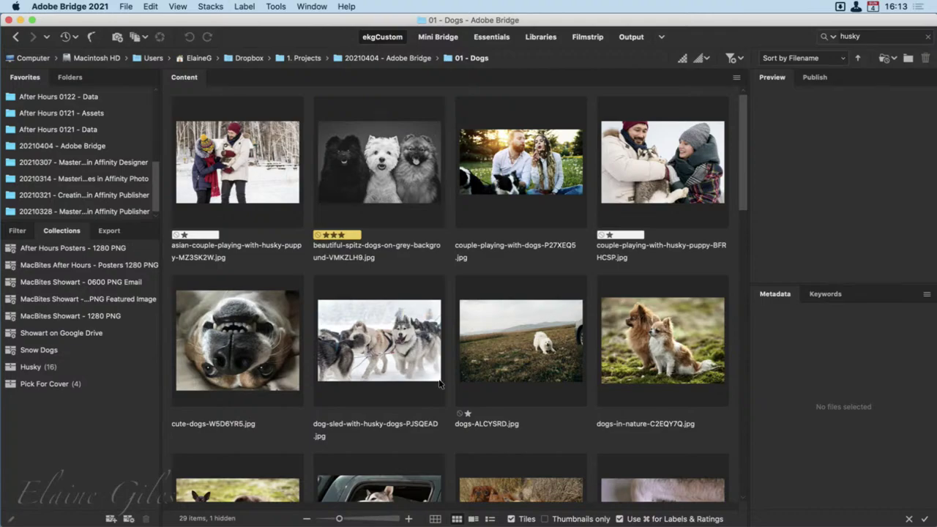
pyautogui.scroll(-15, 440, 382)
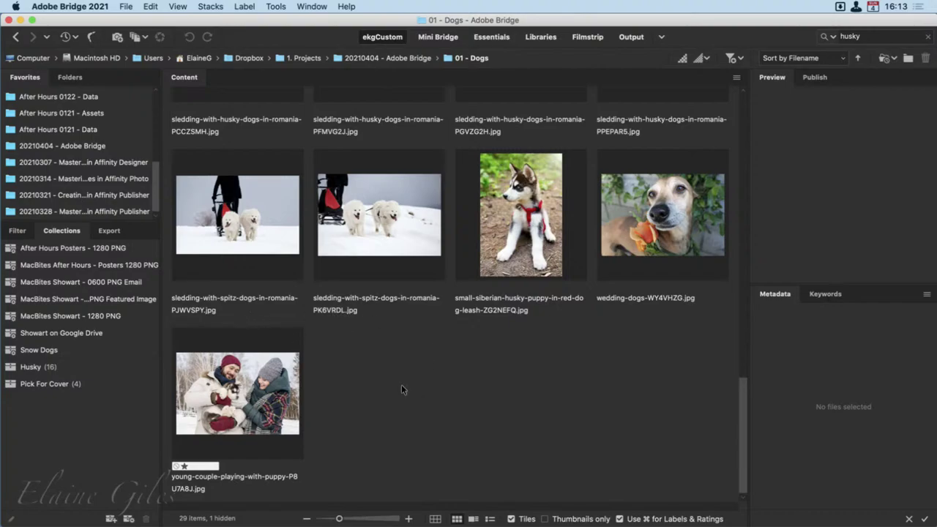
pyautogui.scroll(3, 286, 461)
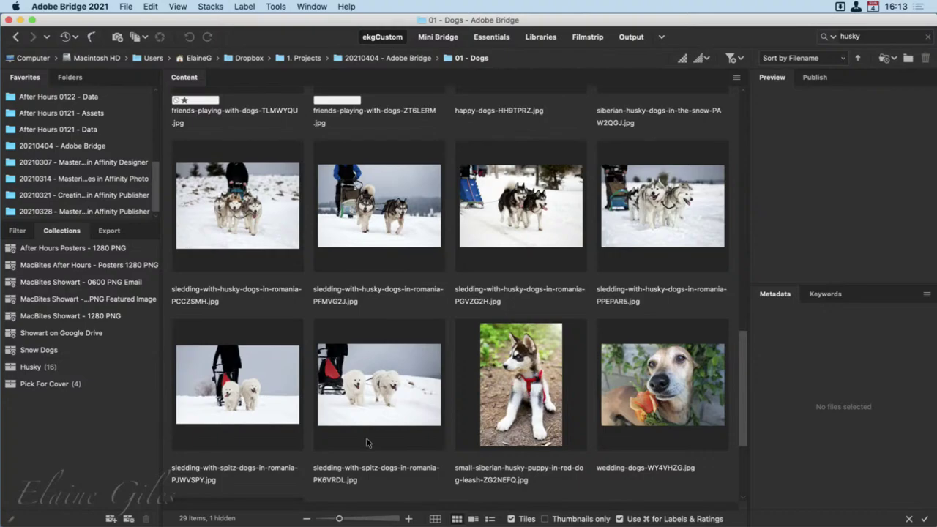
pyautogui.scroll(6, 366, 442)
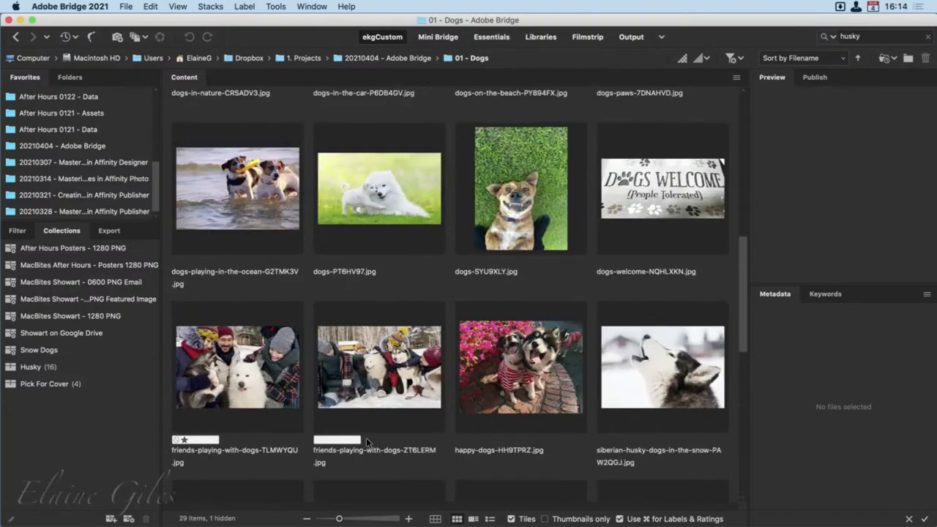
# Prefix dogs-PT6HV97.jpg with 'spitz-' and confirm it now shows in Snow Dogs.
pyautogui.click(331, 268)
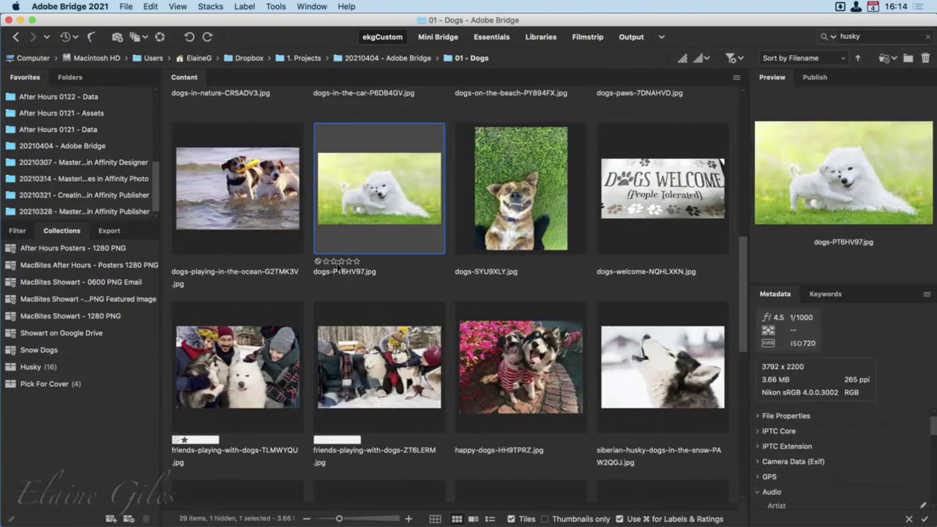
pyautogui.click(339, 272)
pyautogui.click(338, 276)
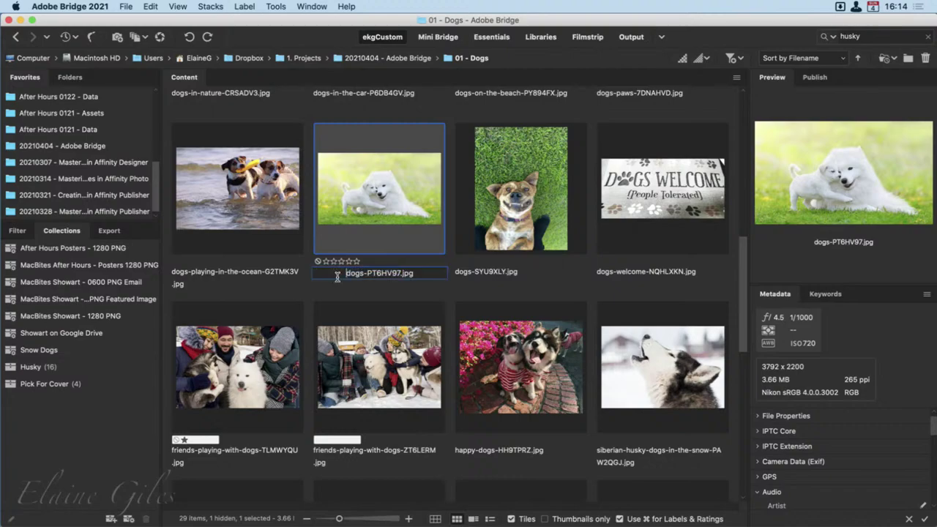
pyautogui.write('spitz-')
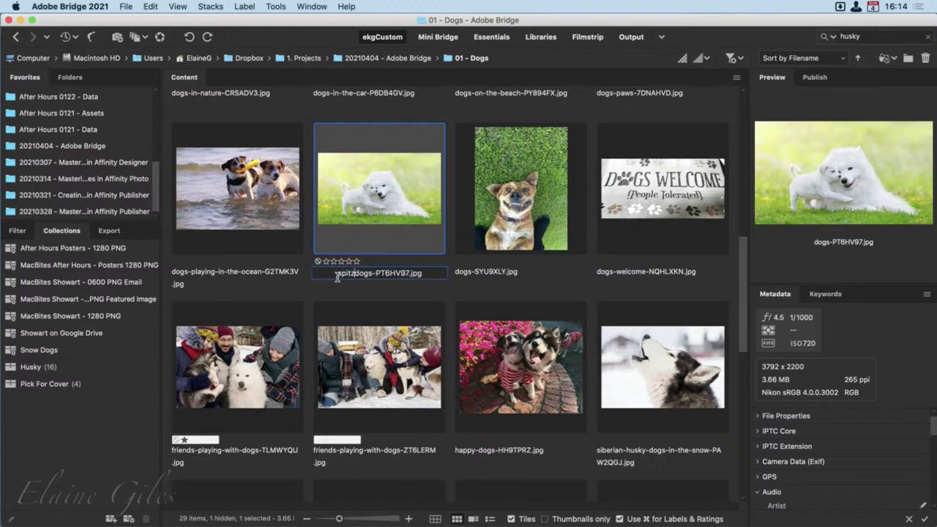
pyautogui.press('Return')
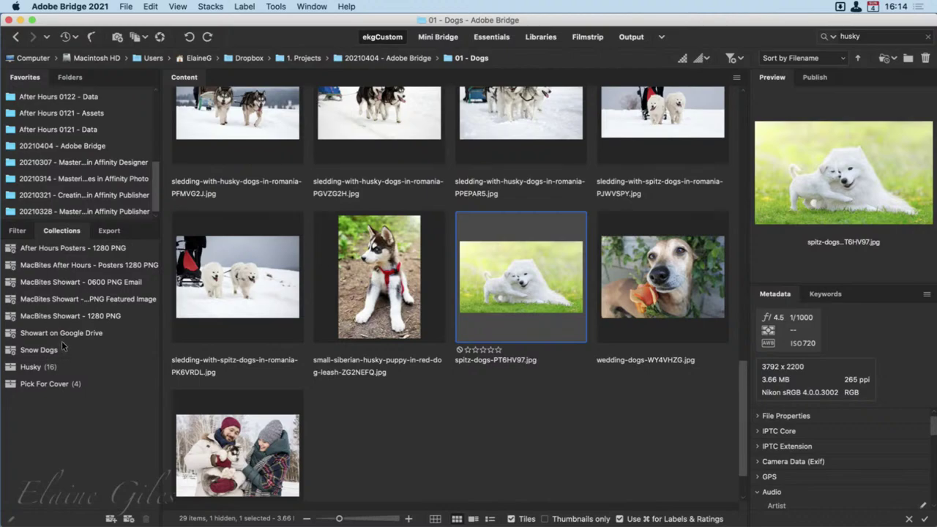
pyautogui.click(44, 350)
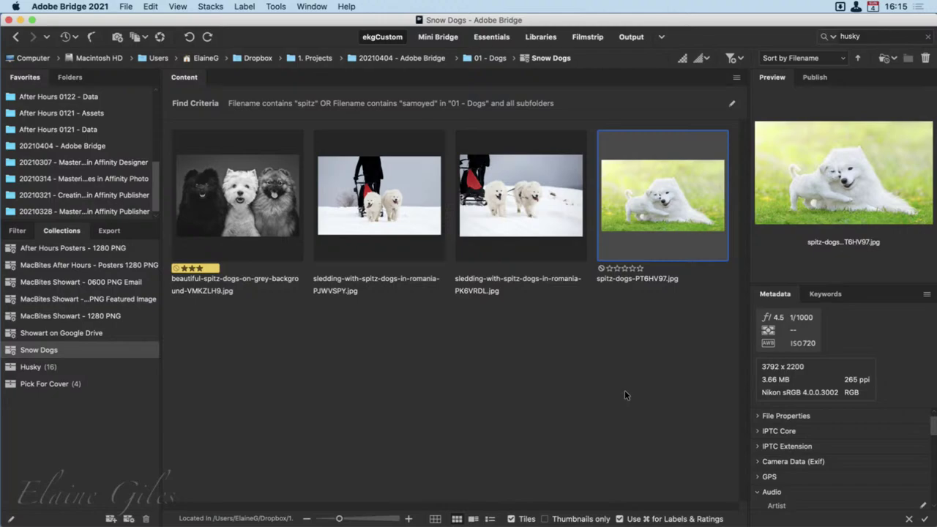
# Open the 01 - Dogs folder and select the couple-playing-with-dogs photo.
pyautogui.click(487, 55)
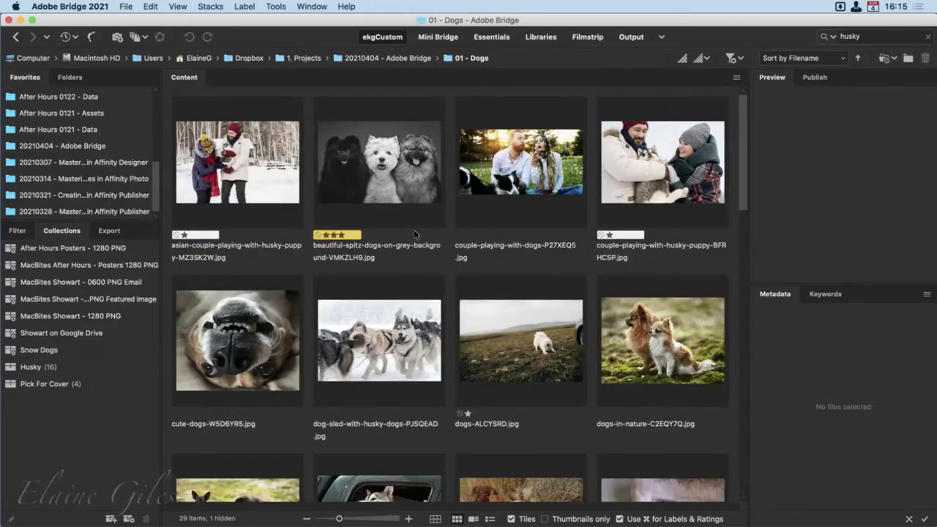
pyautogui.click(524, 162)
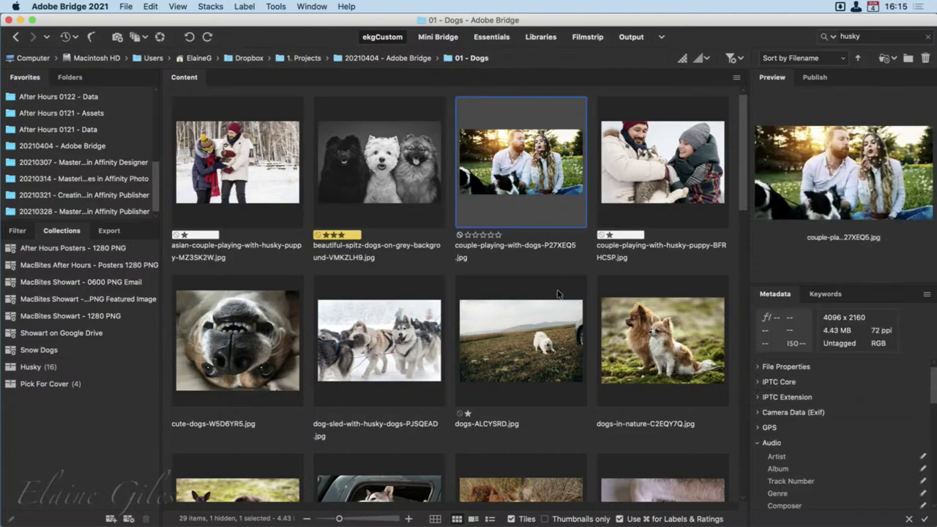
pyautogui.click(340, 234)
# Rate the photo from one up to five stars, then clear the rating.
pyautogui.press('super+1')
pyautogui.press('super+2')
pyautogui.press('super+3')
pyautogui.press('super+4')
pyautogui.press('super+5')
pyautogui.press('super+0')
# Try red, yellow and green colour labels on the photo with Cmd+6 to Cmd+8.
pyautogui.press('super+6')
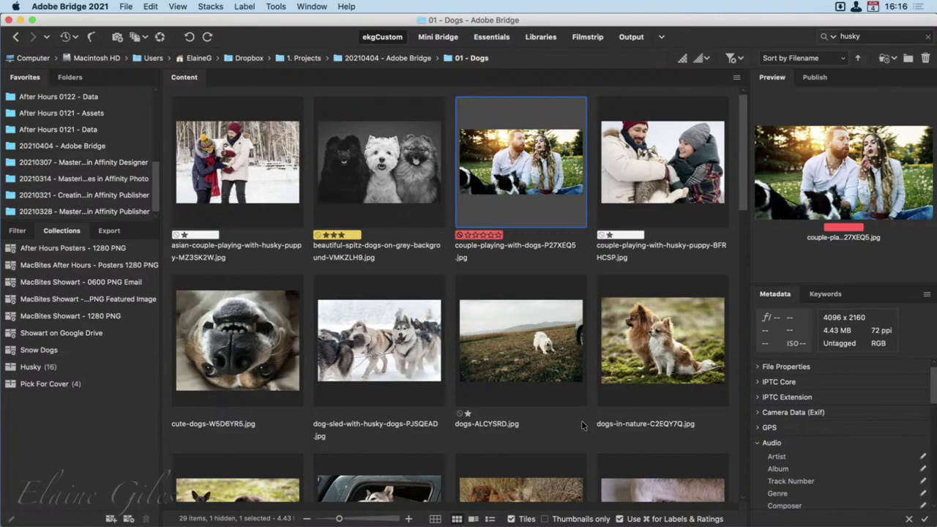
pyautogui.press('super+7')
pyautogui.press('super+8')
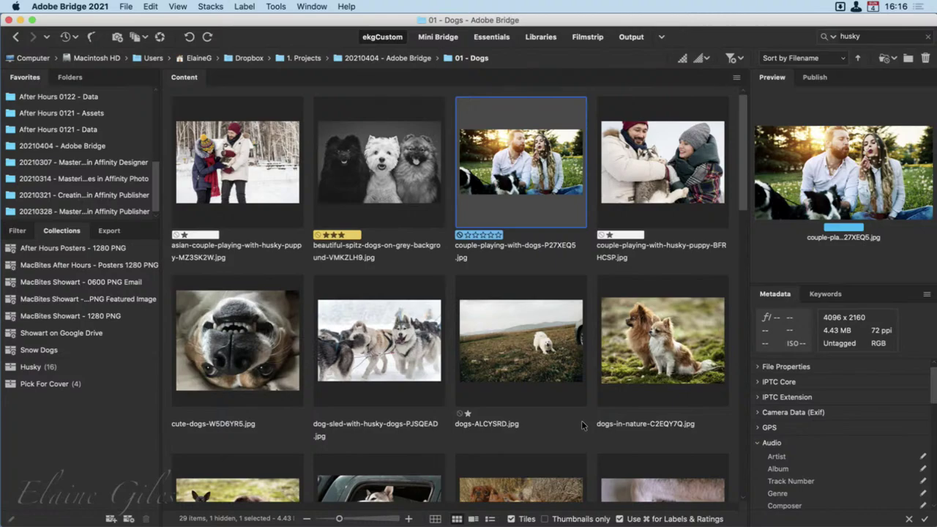
# In Labels and Ratings preferences, rename the red 'Select' label to 'Magazine Covers'.
pyautogui.click(73, 7)
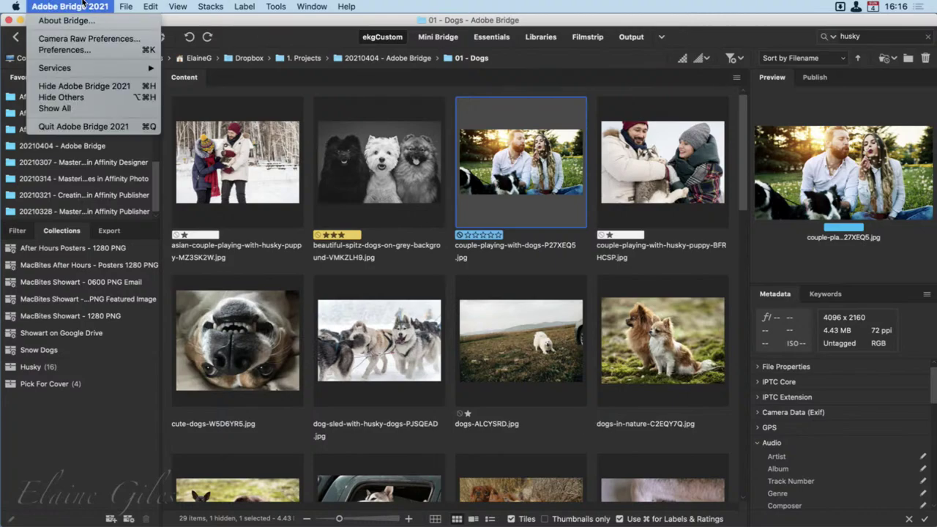
pyautogui.click(77, 50)
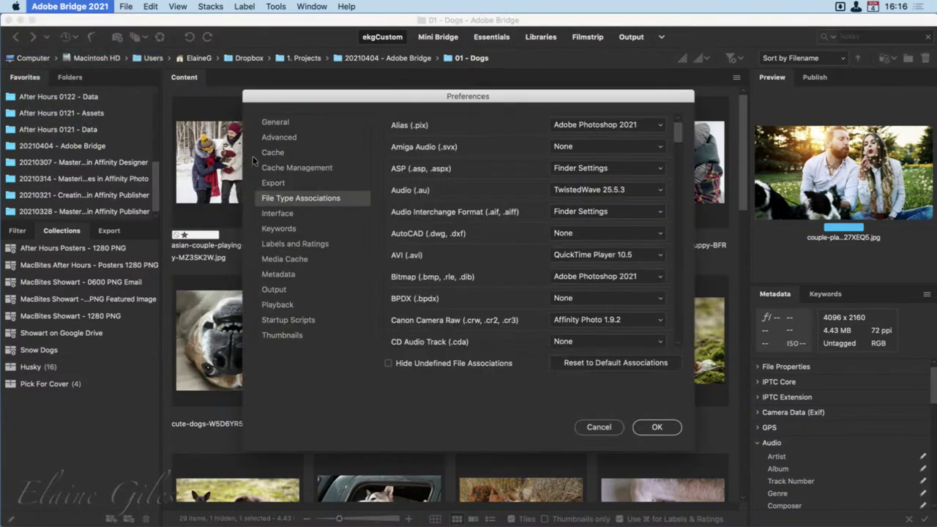
pyautogui.click(288, 245)
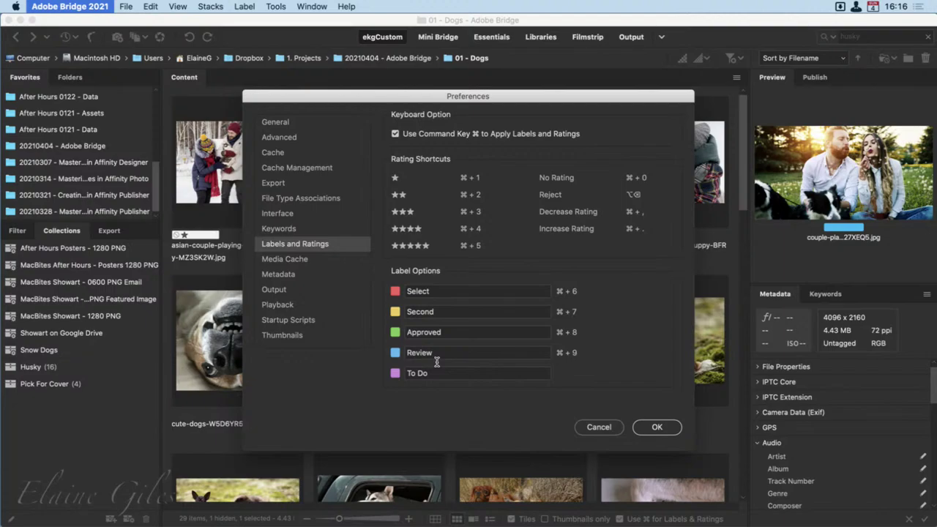
pyautogui.doubleClick(428, 292)
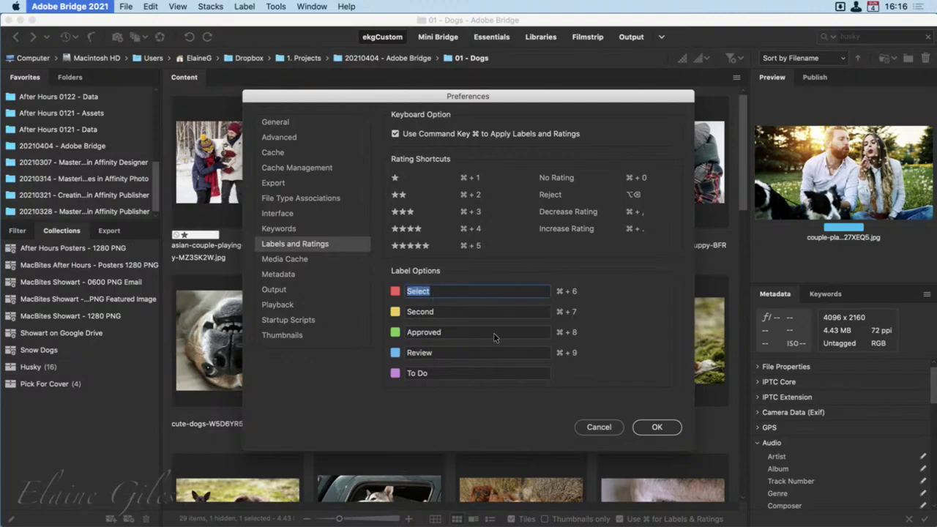
pyautogui.write('Magazine Covers')
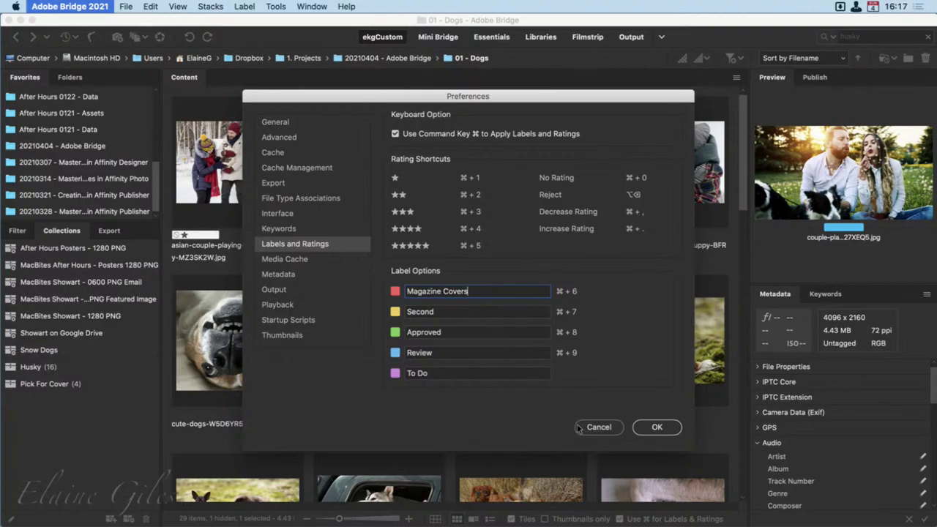
pyautogui.click(656, 426)
# Apply the red Magazine Covers label to the cute-dogs and dogs-SYU9XLY photos.
pyautogui.click(230, 369)
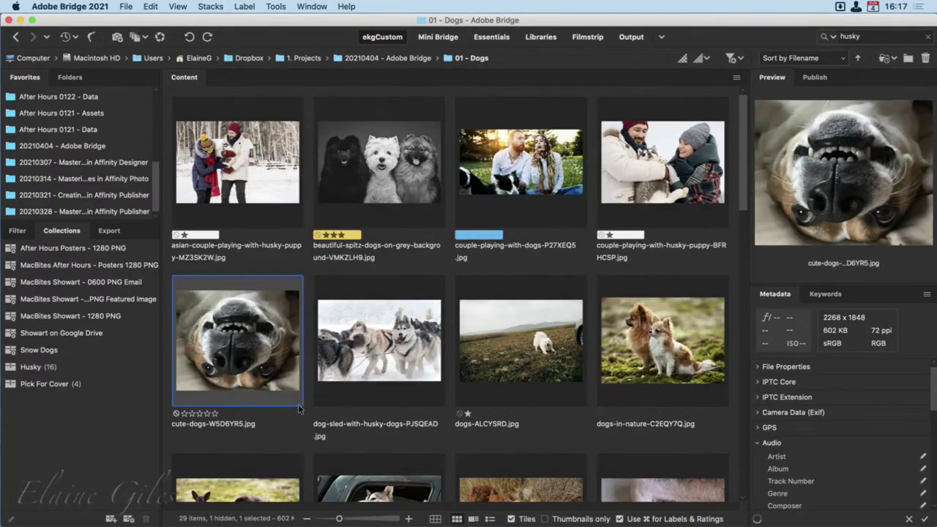
pyautogui.press('super+6')
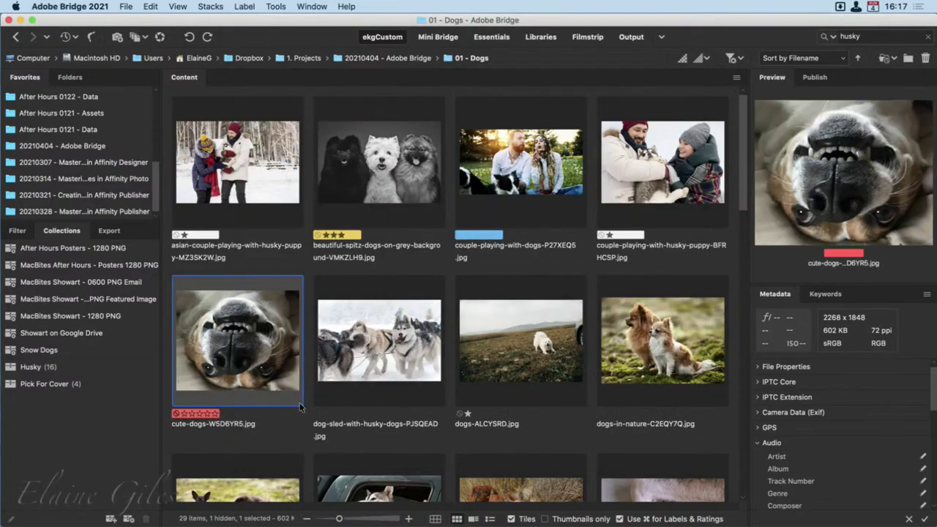
pyautogui.scroll(-5, 362, 391)
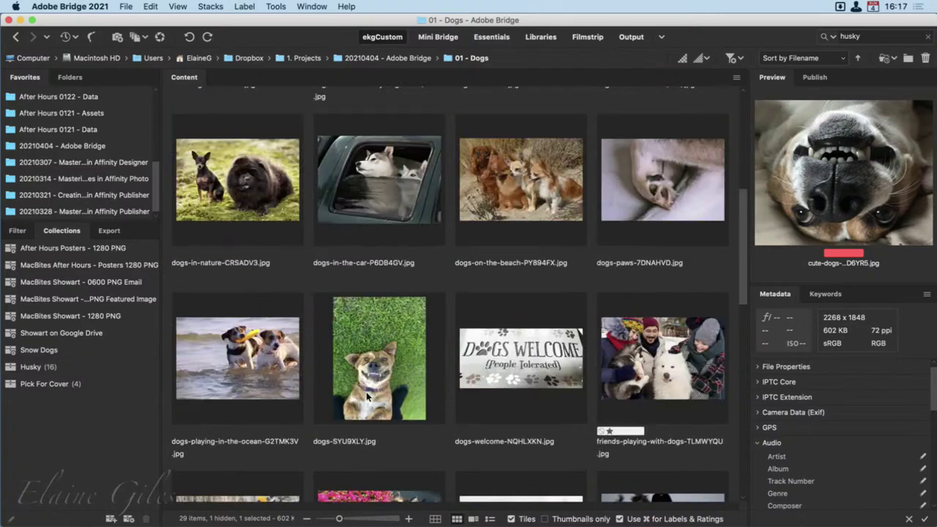
pyautogui.click(373, 362)
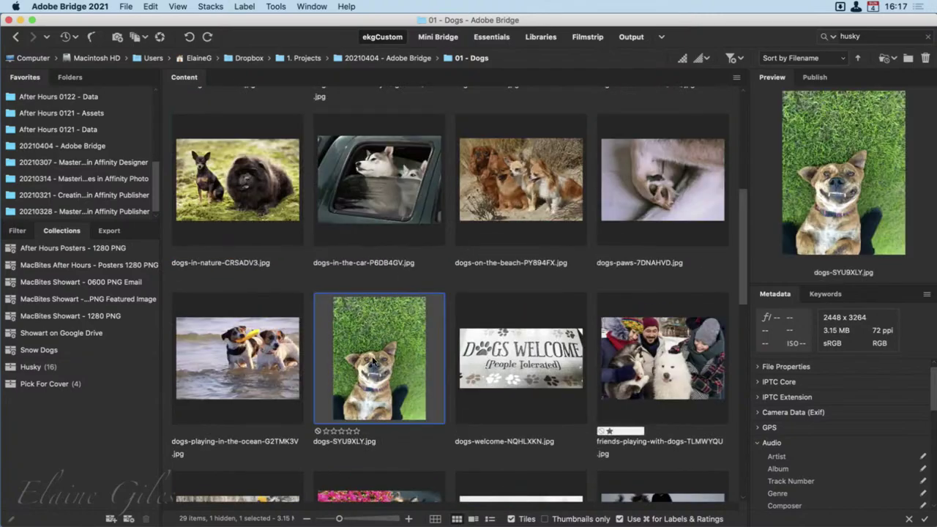
pyautogui.press('super+6')
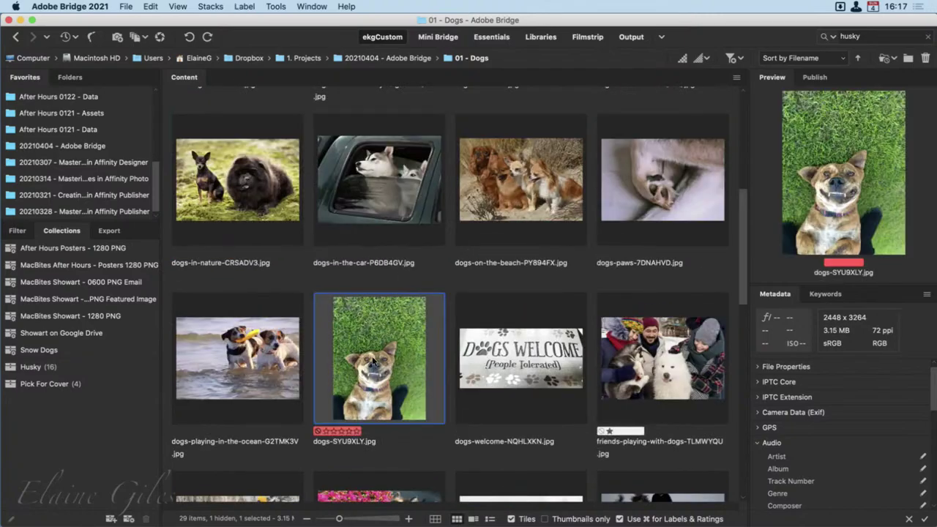
# Rename the red label from 'Magazine Covers' back to 'Select' in preferences.
pyautogui.press('super+k')
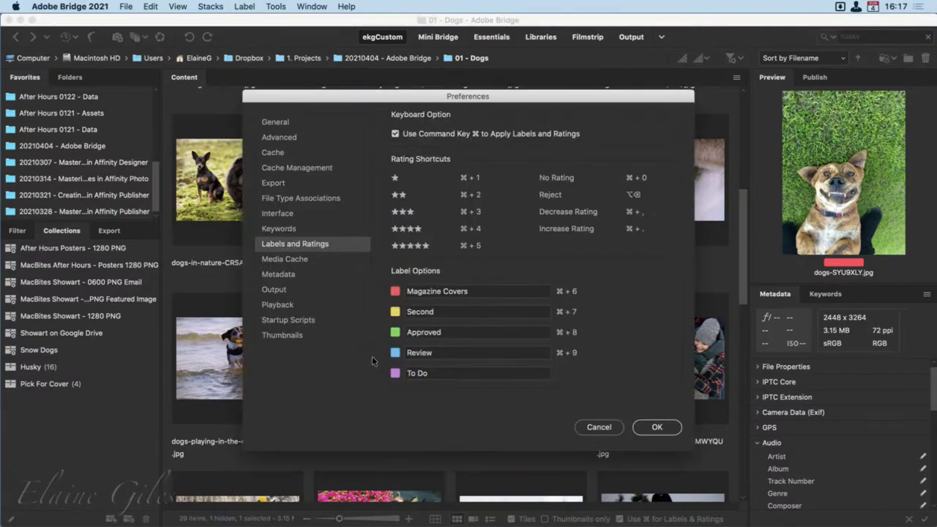
pyautogui.doubleClick(483, 293)
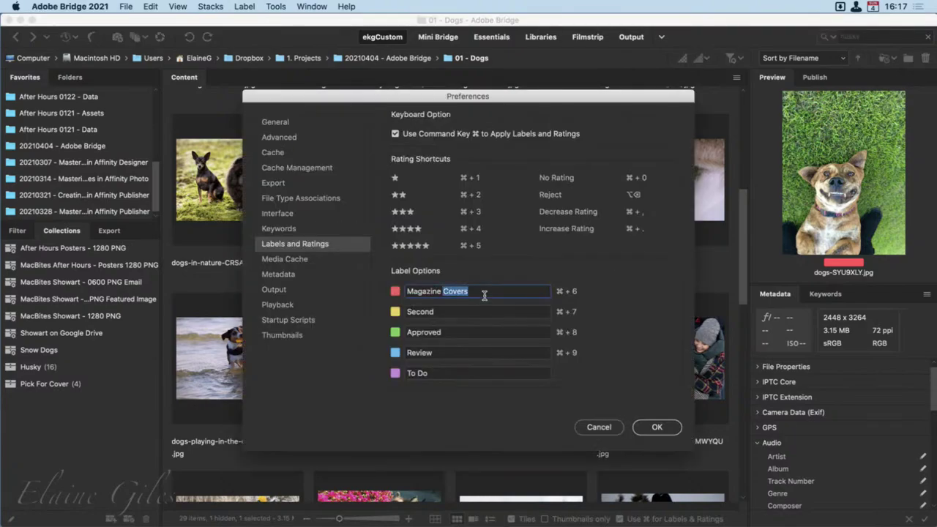
pyautogui.tripleClick(483, 293)
pyautogui.write('Select')
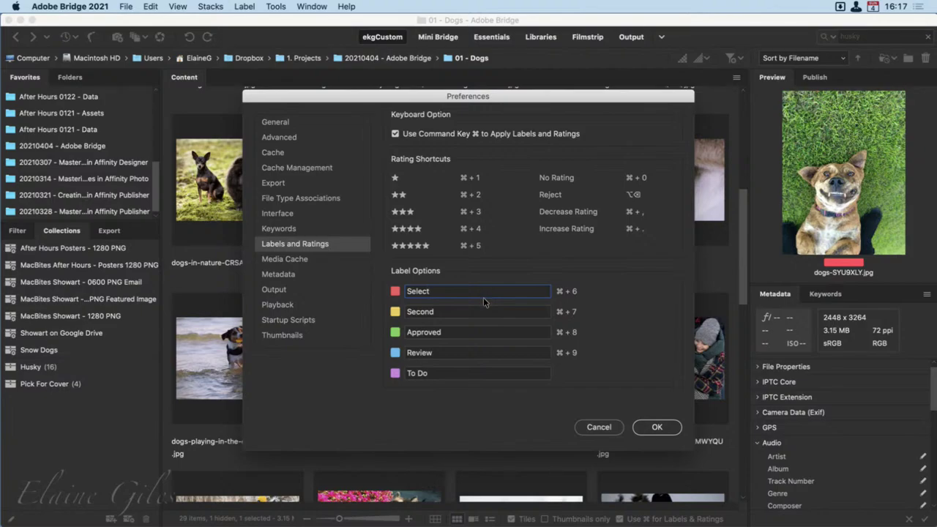
pyautogui.click(648, 424)
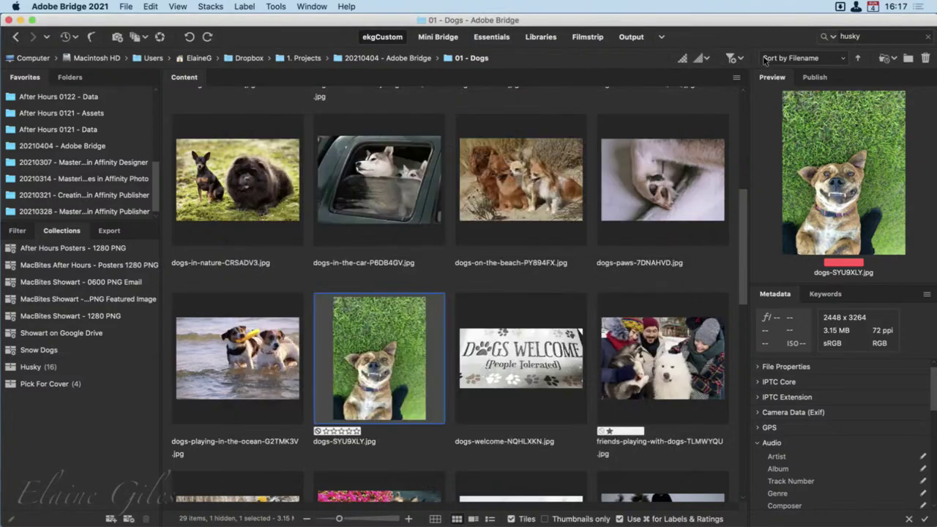
# Filter the folder to five-star, then three-stars-or-more photos, then clear the filter.
pyautogui.click(739, 58)
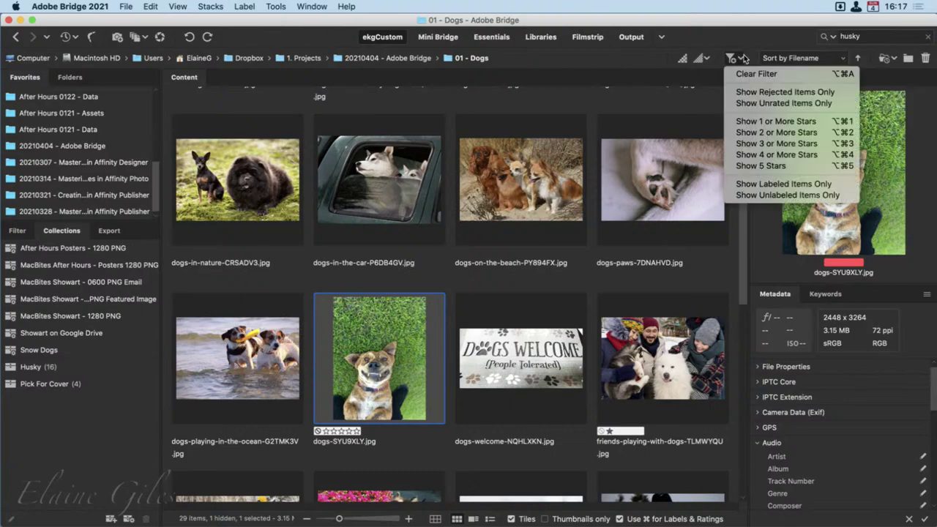
pyautogui.click(774, 166)
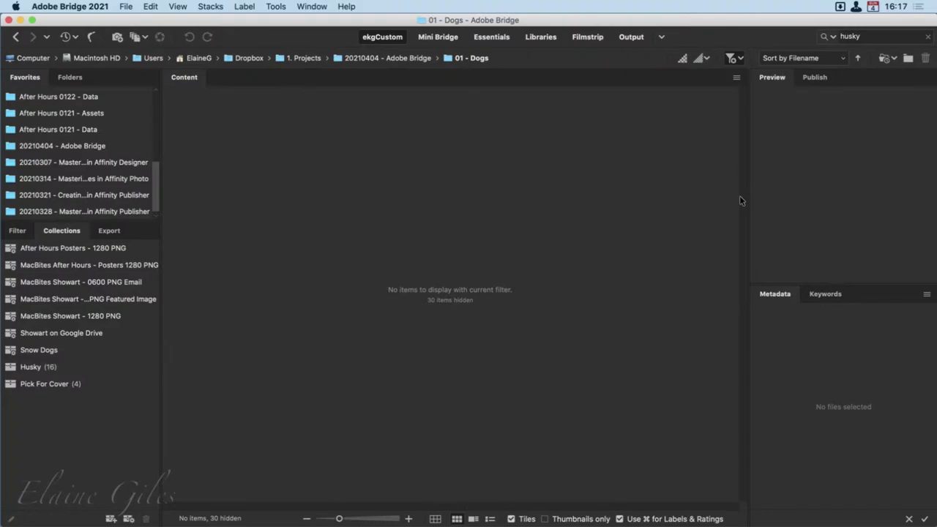
pyautogui.click(733, 58)
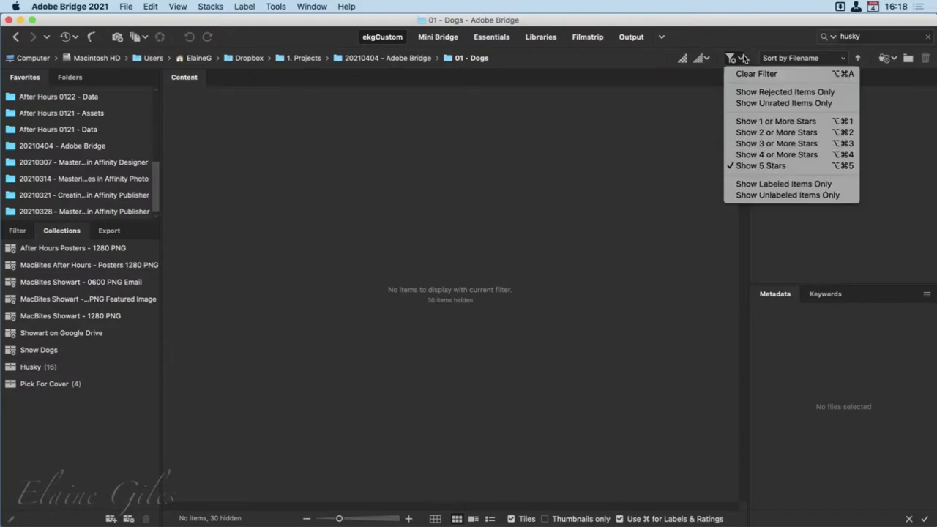
pyautogui.click(758, 145)
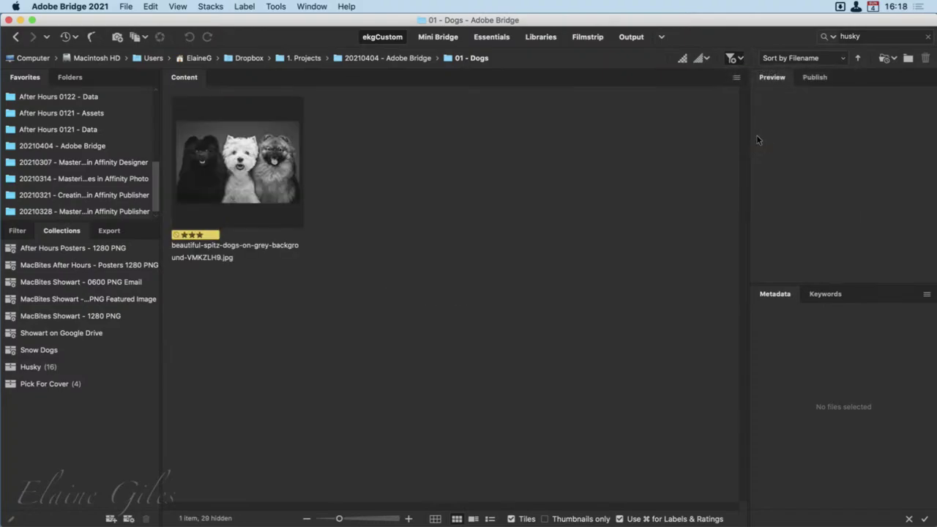
pyautogui.click(732, 57)
pyautogui.click(745, 71)
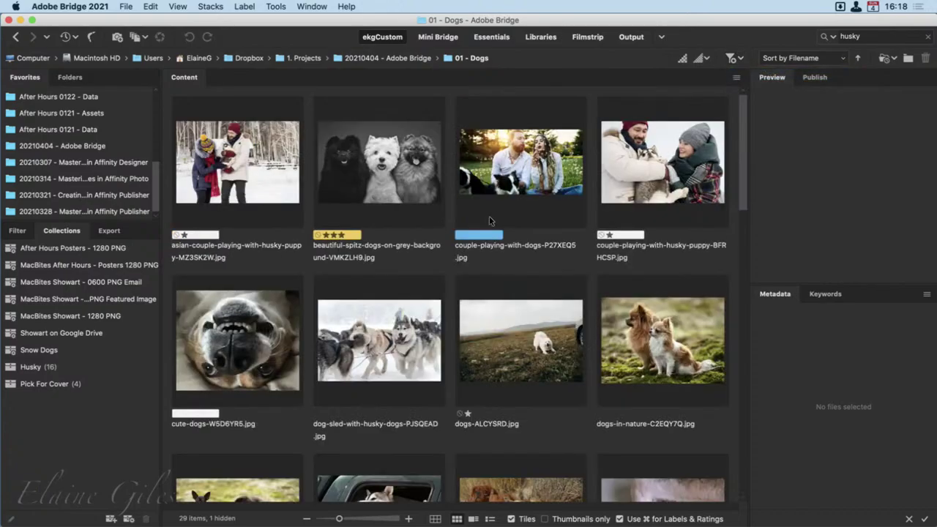
# Select the cute-dogs and siberian-husky photos, show five-star items, then clear the filter to show all 29.
pyautogui.click(264, 364)
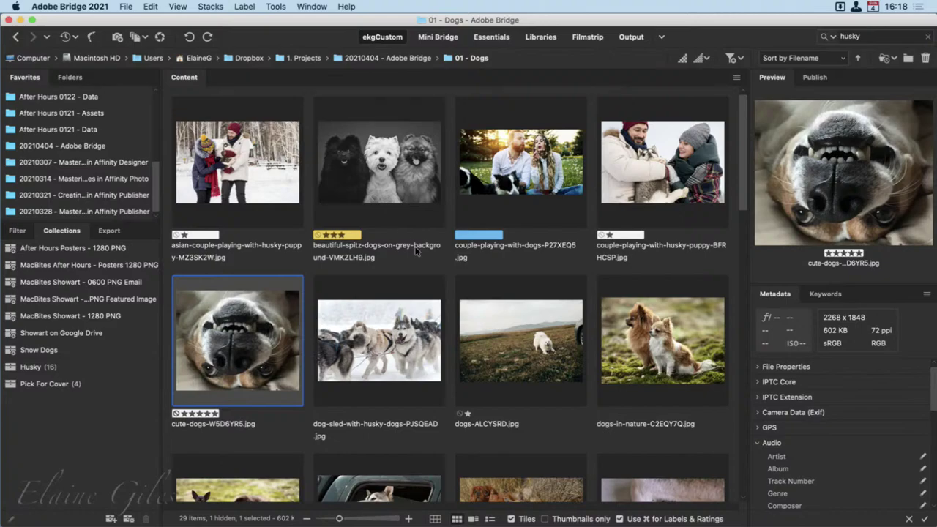
pyautogui.scroll(-7, 584, 374)
pyautogui.click(556, 365)
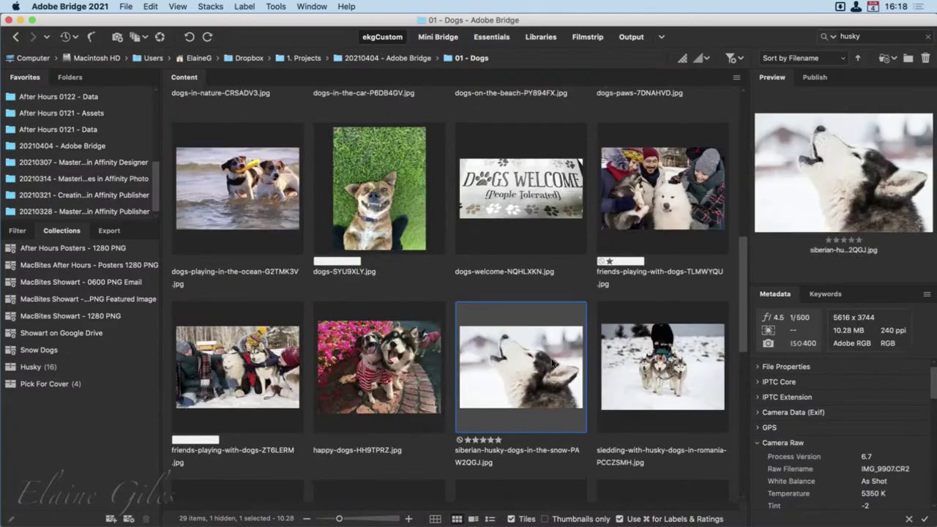
pyautogui.click(744, 55)
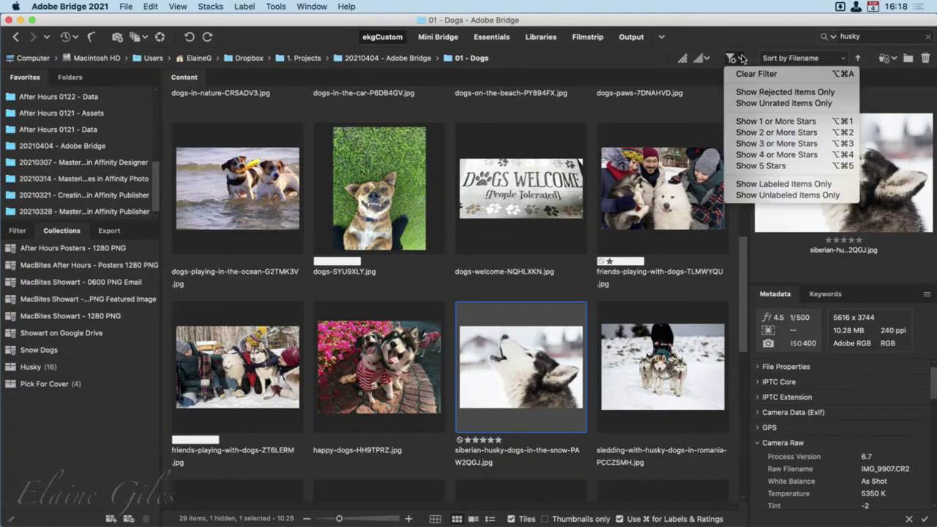
pyautogui.click(760, 165)
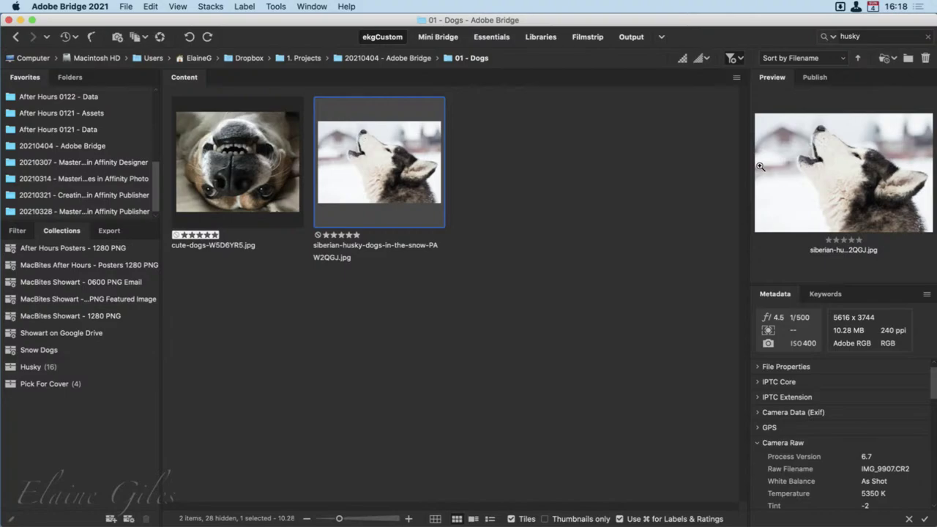
pyautogui.click(741, 57)
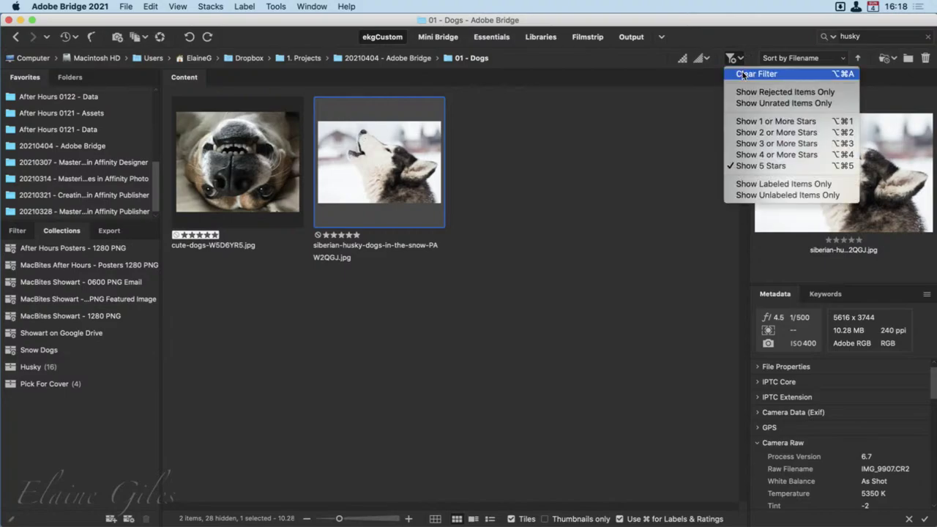
pyautogui.click(743, 74)
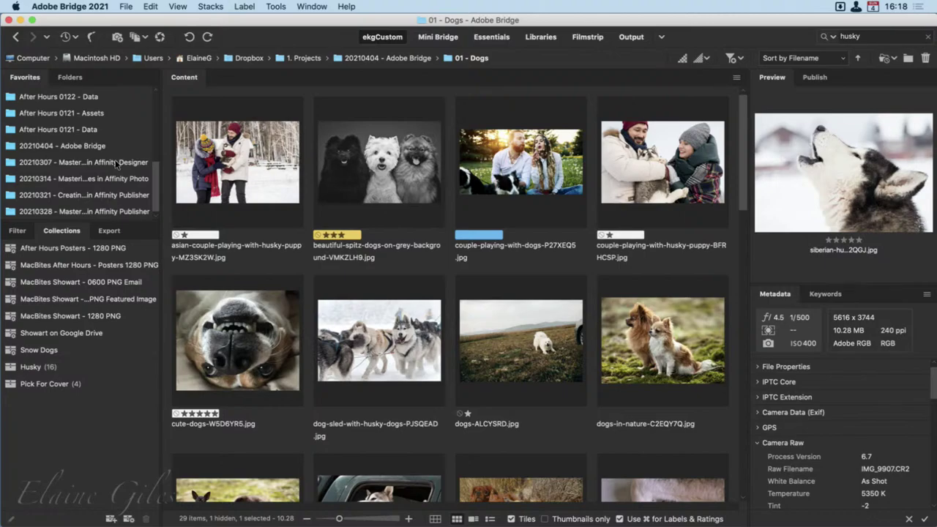
# Open the Panorama folder in 20210404 - Adobe Bridge and practise selecting the DSC and IMG photos.
pyautogui.click(89, 146)
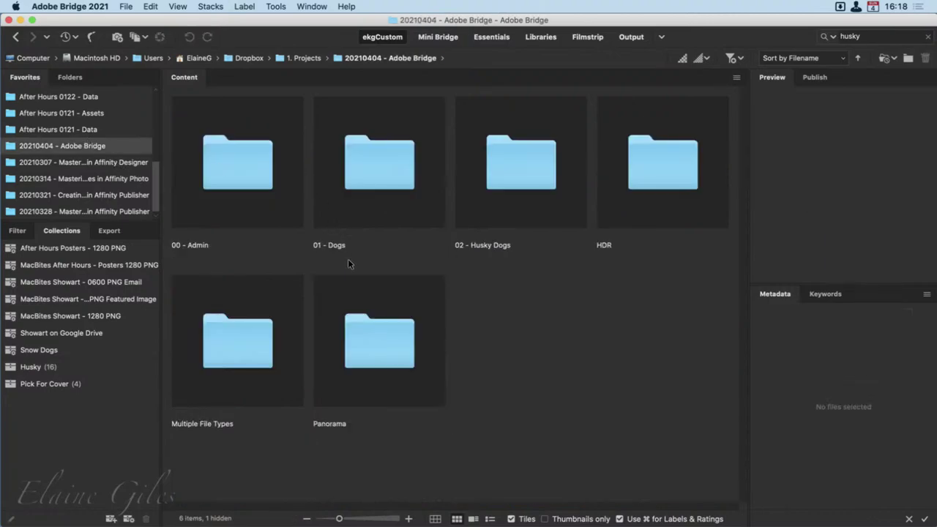
pyautogui.doubleClick(381, 328)
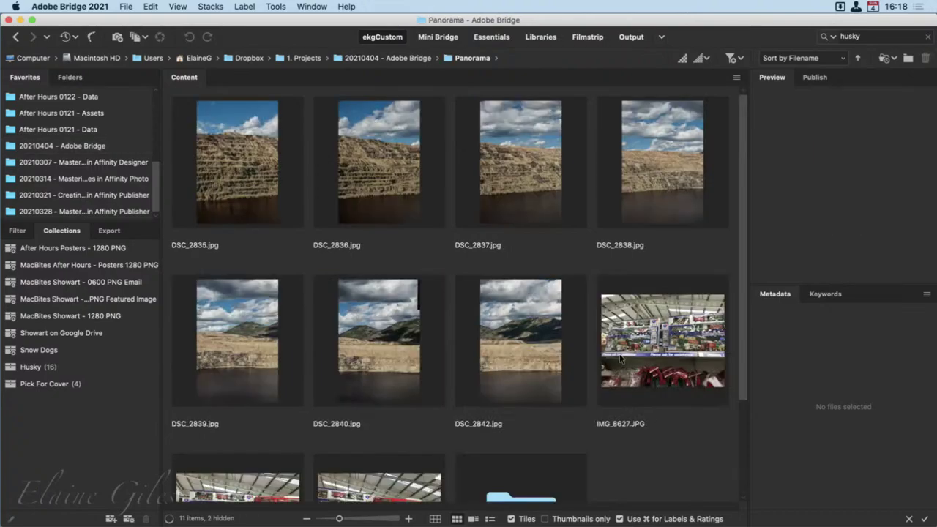
pyautogui.click(266, 179)
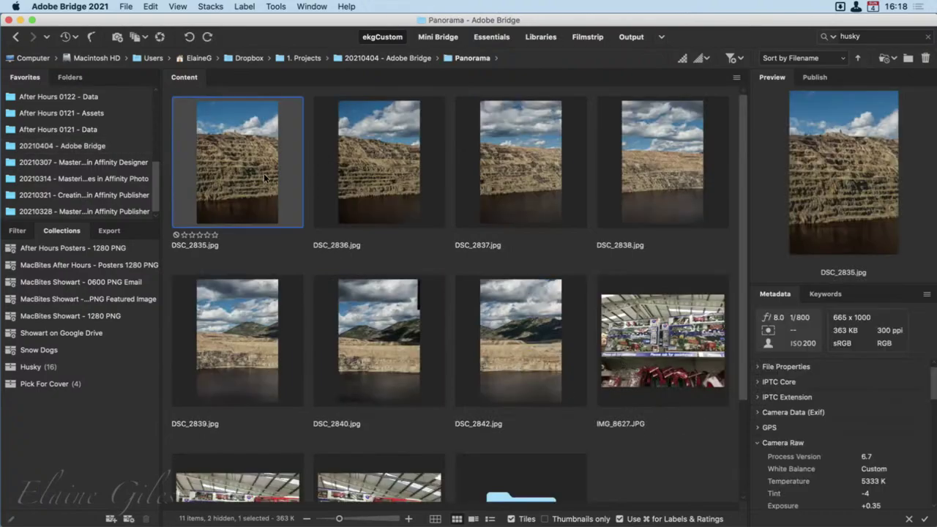
pyautogui.keyDown('shift'); pyautogui.click(508, 332); pyautogui.keyUp('shift')
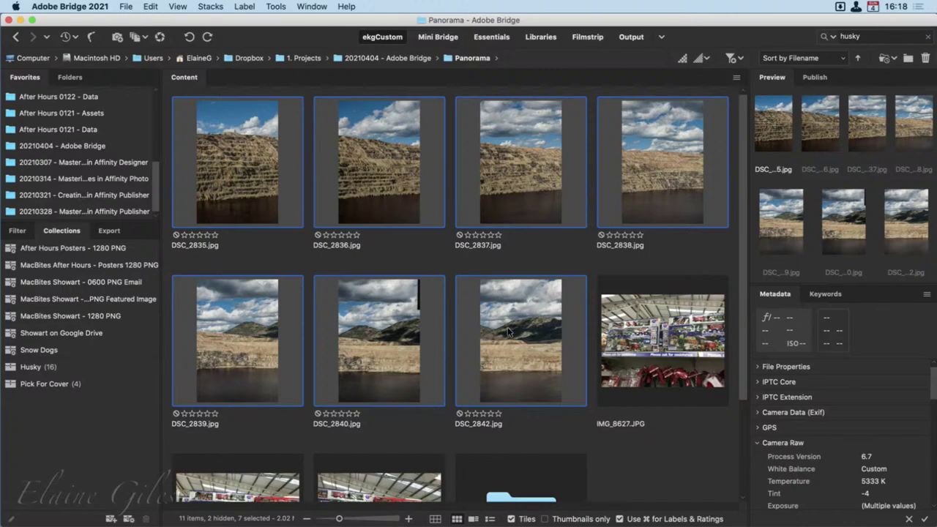
pyautogui.click(649, 326)
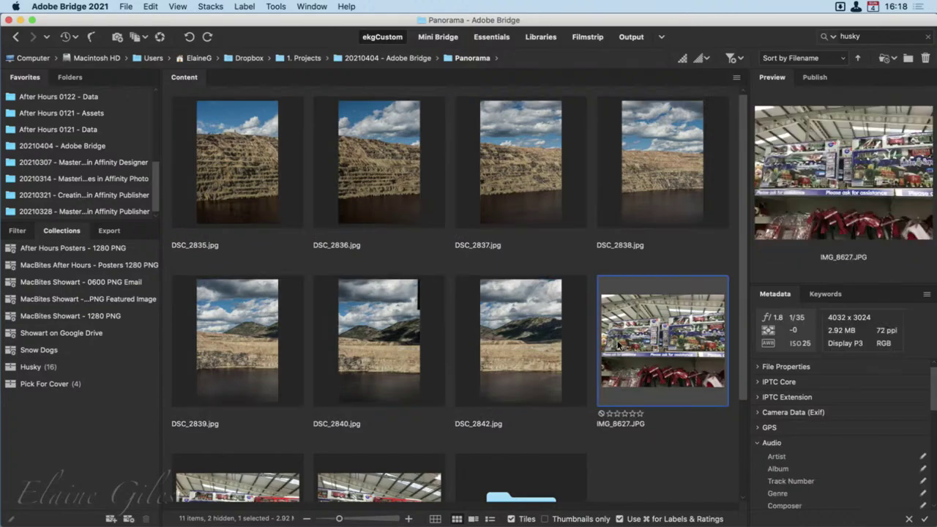
pyautogui.scroll(-3, 617, 341)
pyautogui.keyDown('super'); pyautogui.click(240, 375); pyautogui.keyUp('super')
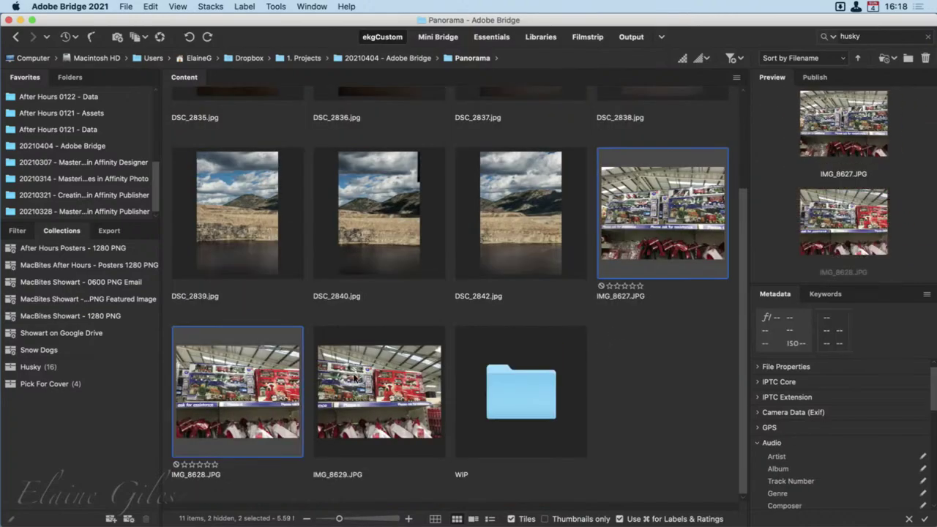
pyautogui.keyDown('super'); pyautogui.click(375, 374); pyautogui.keyUp('super')
pyautogui.click(635, 355)
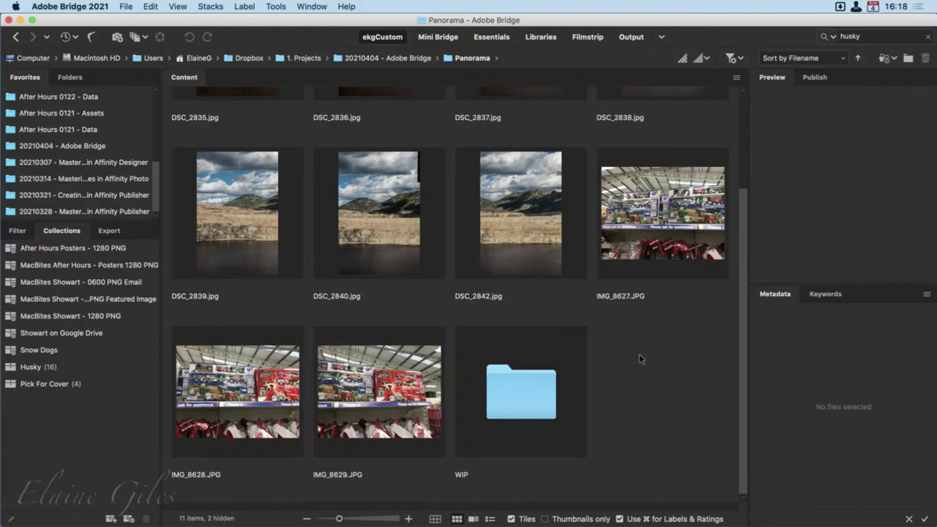
pyautogui.scroll(3, 639, 359)
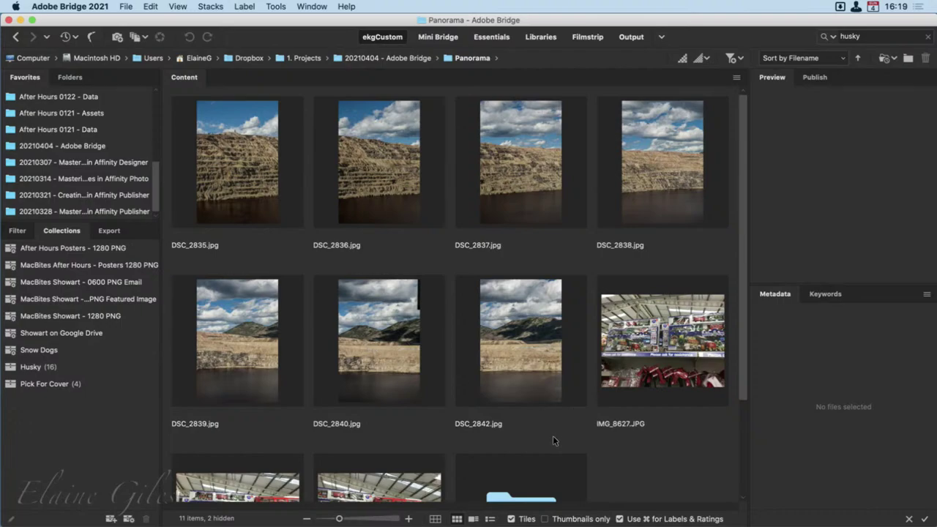
# Select IMG_8627, IMG_8628 and IMG_8629 together and bring up the Stacks menu.
pyautogui.click(271, 158)
pyautogui.keyDown('shift'); pyautogui.click(679, 160); pyautogui.keyUp('shift')
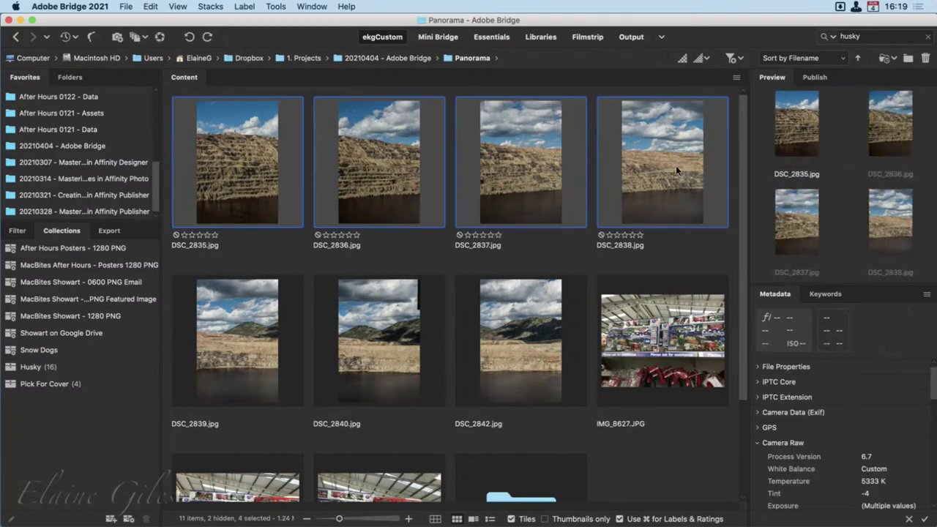
pyautogui.click(221, 307)
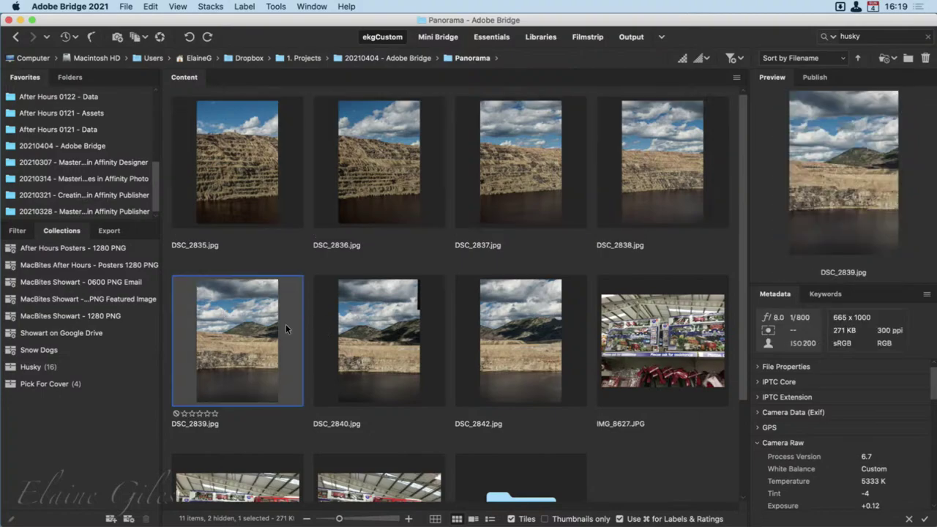
pyautogui.scroll(-3, 686, 469)
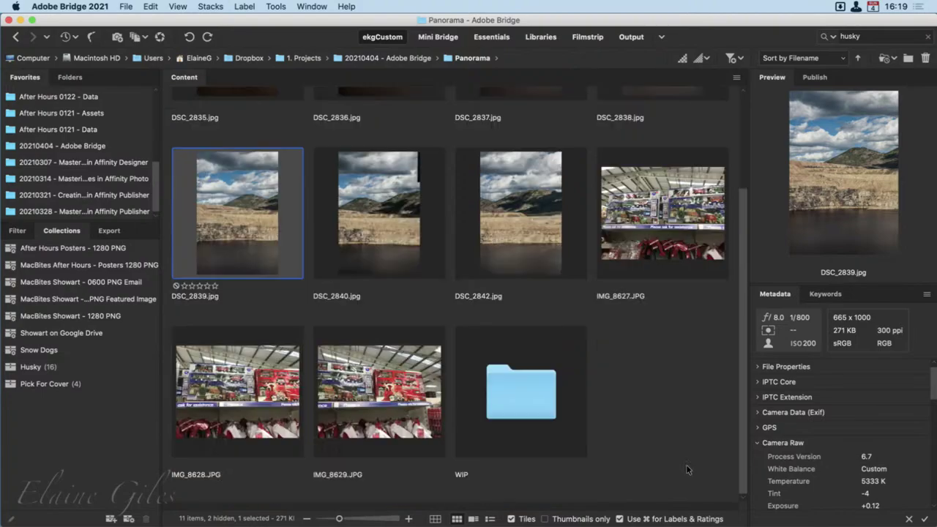
pyautogui.click(635, 202)
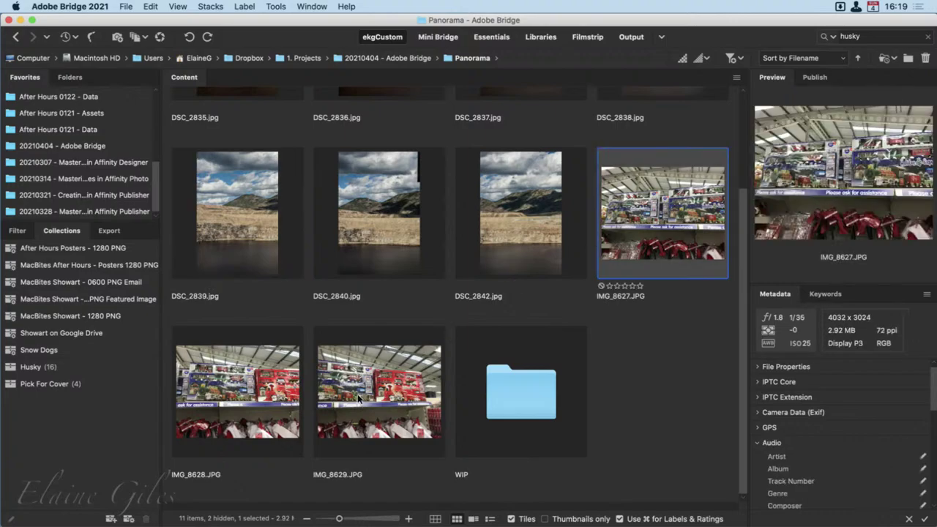
pyautogui.keyDown('super'); pyautogui.click(360, 393); pyautogui.keyUp('super')
pyautogui.keyDown('super'); pyautogui.click(238, 391); pyautogui.keyUp('super')
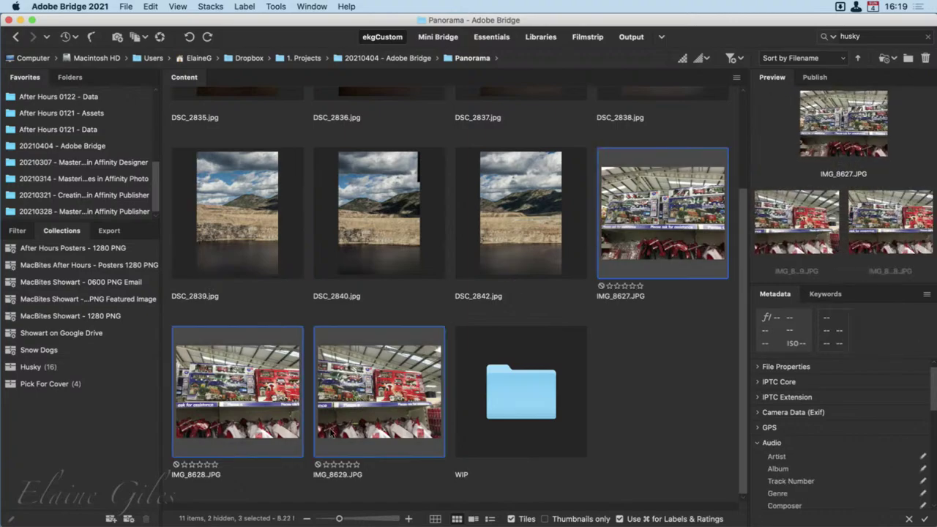
pyautogui.click(210, 7)
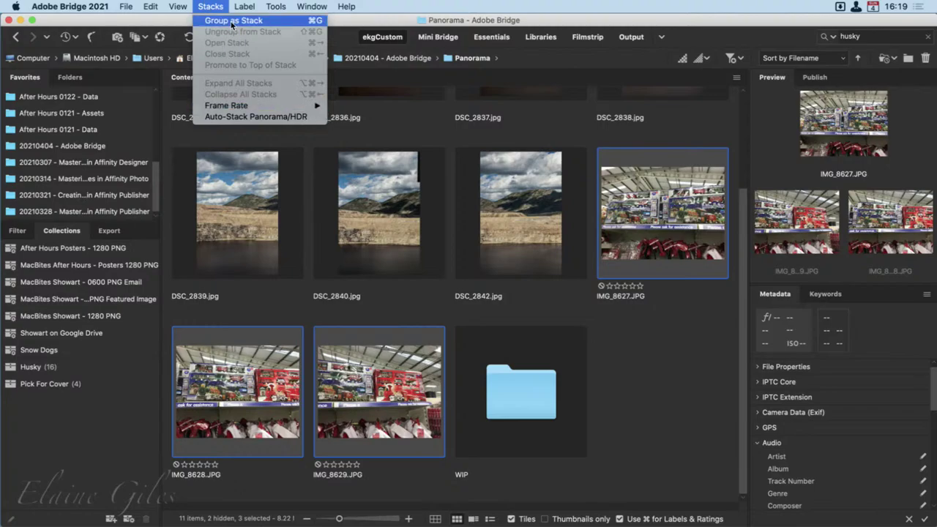
# Group the three IMG photos as a stack and expand it.
pyautogui.click(232, 22)
pyautogui.scroll(3, 619, 351)
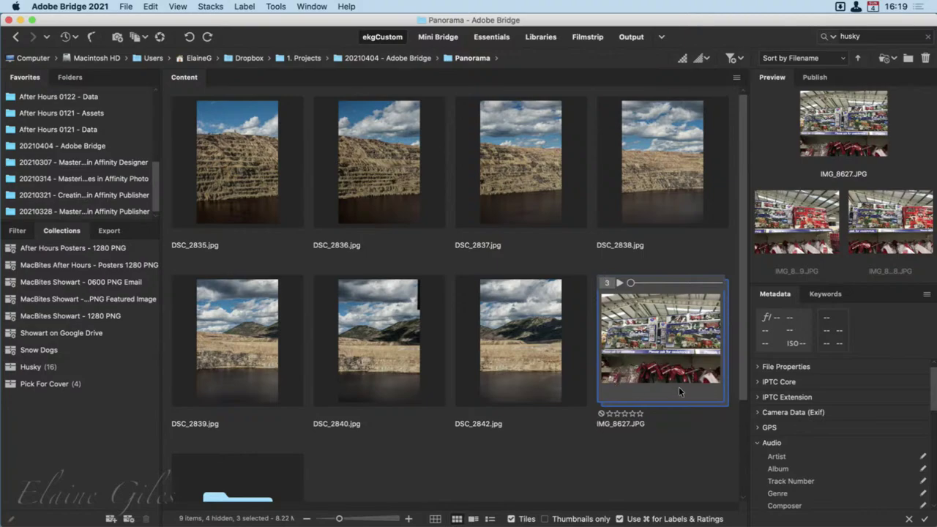
pyautogui.click(606, 282)
pyautogui.scroll(-3, 619, 355)
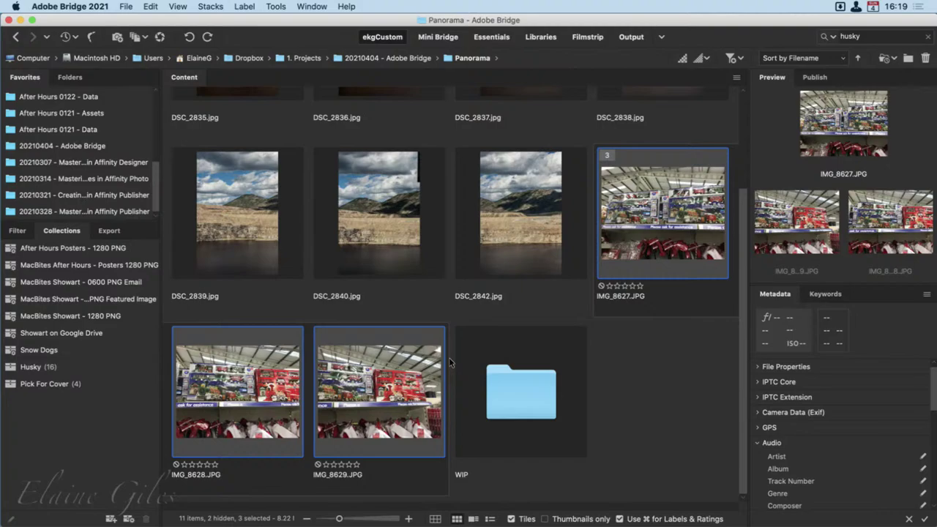
# Group DSC_2835 through DSC_2842 as a seven-photo stack and collapse the IMG stack.
pyautogui.scroll(3, 448, 357)
pyautogui.press('Left')
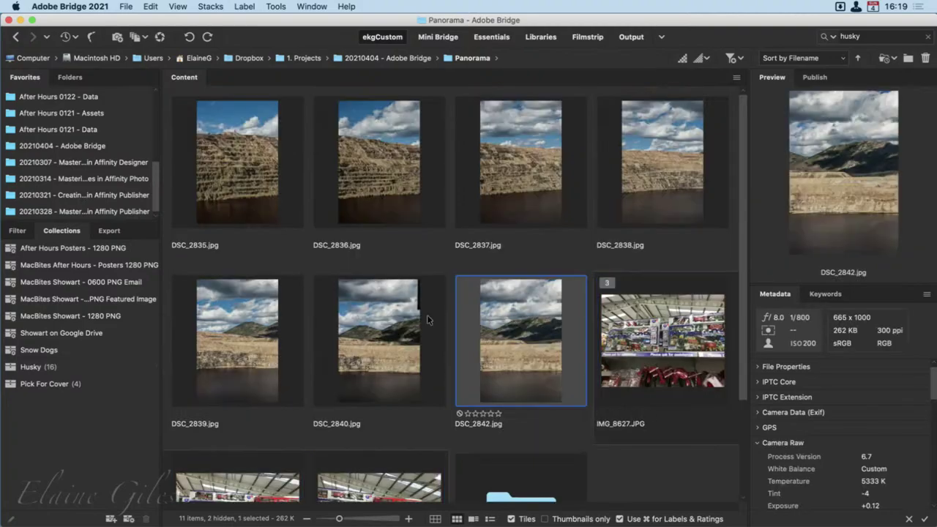
pyautogui.keyDown('shift'); pyautogui.click(233, 168); pyautogui.keyUp('shift')
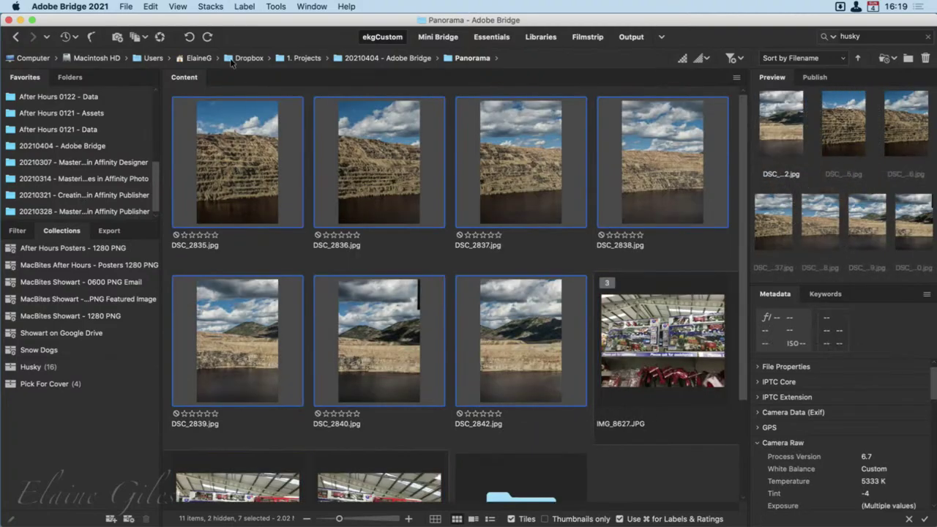
pyautogui.click(210, 6)
pyautogui.click(218, 20)
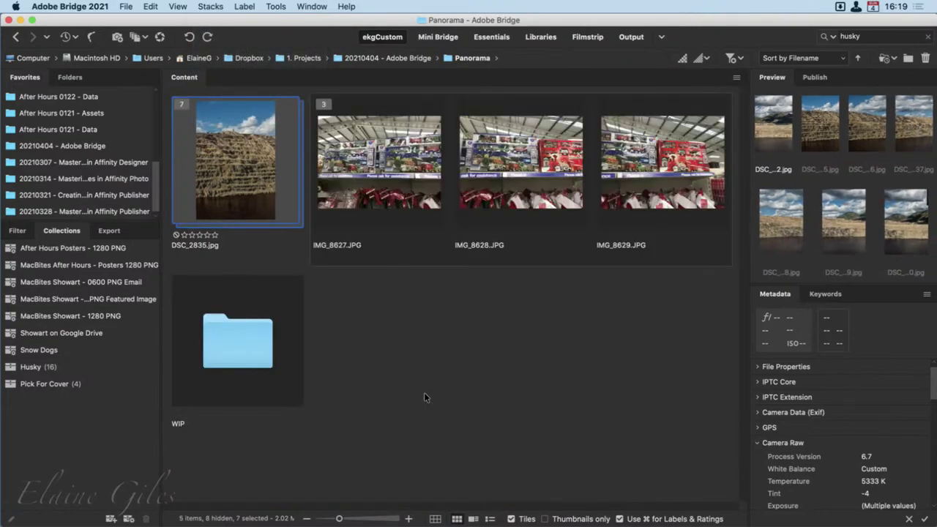
pyautogui.click(323, 104)
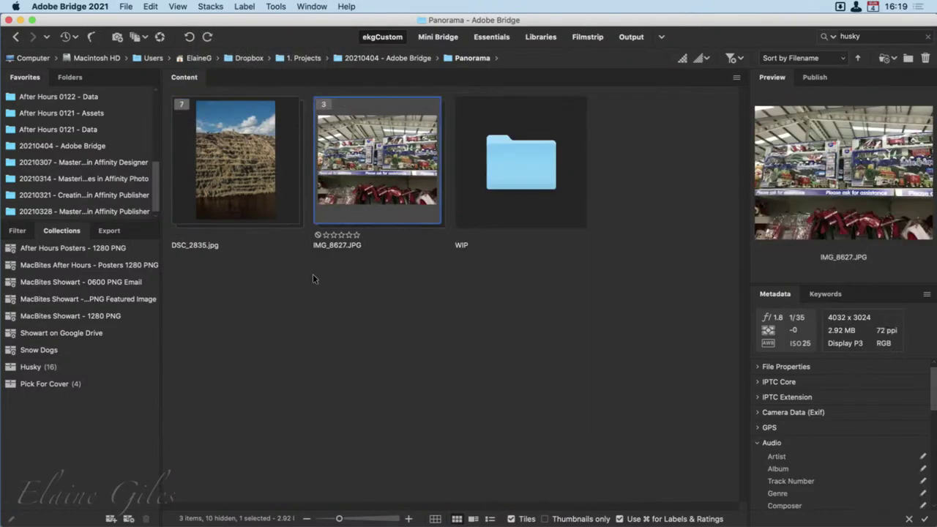
pyautogui.click(362, 349)
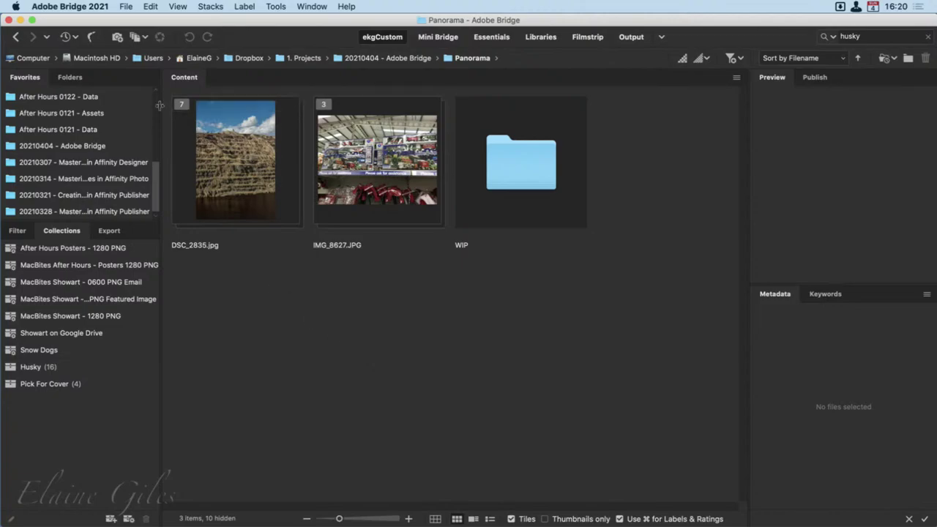
# Play through the frames of the IMG stack and the DSC stack.
pyautogui.moveTo(175, 105)
pyautogui.moveTo(322, 105)
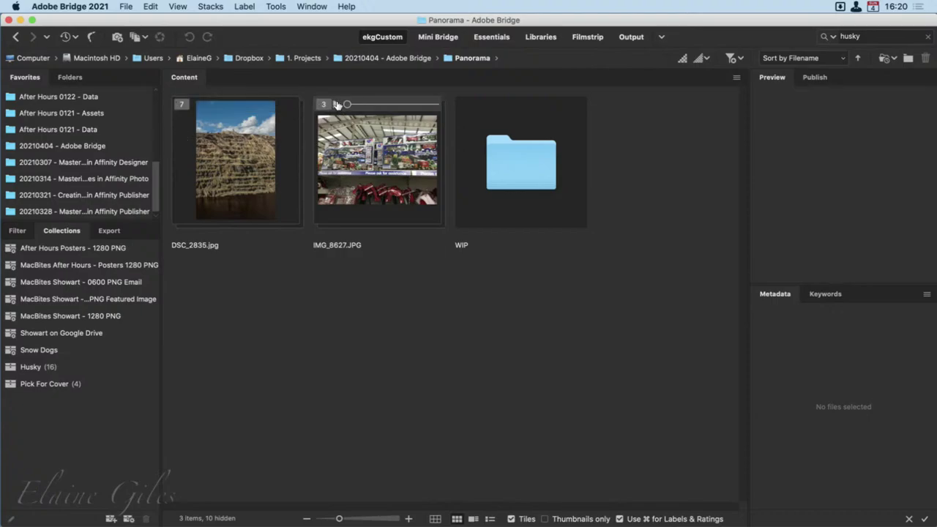
pyautogui.click(337, 105)
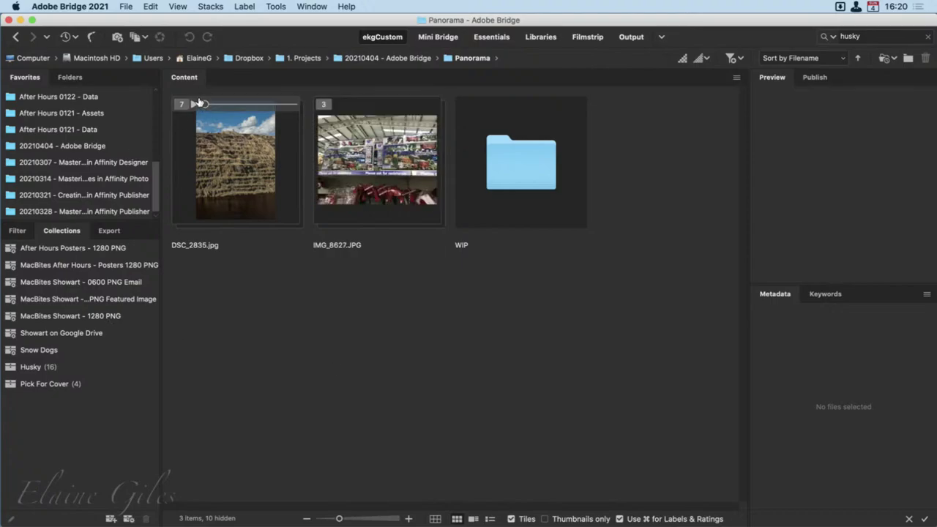
pyautogui.click(195, 104)
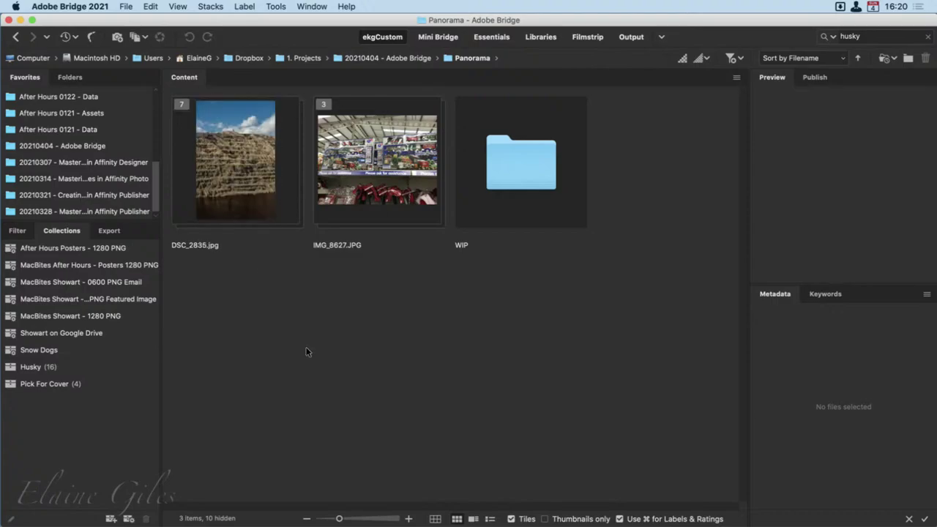
# Ungroup the IMG stack into its three separate photos.
pyautogui.rightClick(381, 161)
pyautogui.moveTo(386, 177)
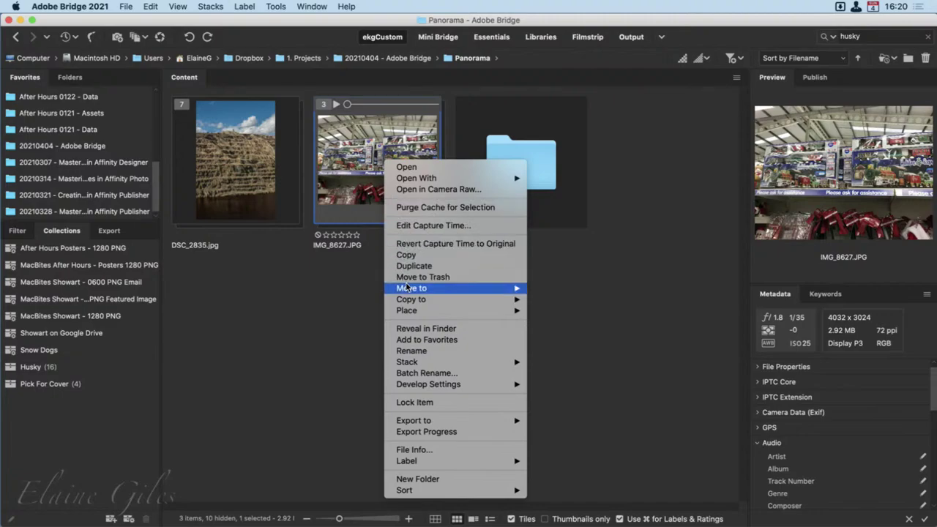
pyautogui.moveTo(418, 366)
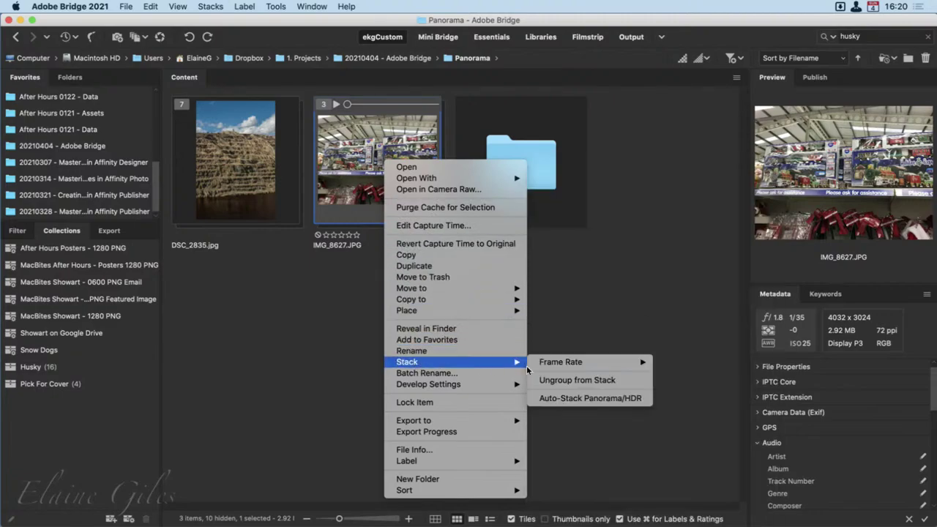
pyautogui.click(614, 382)
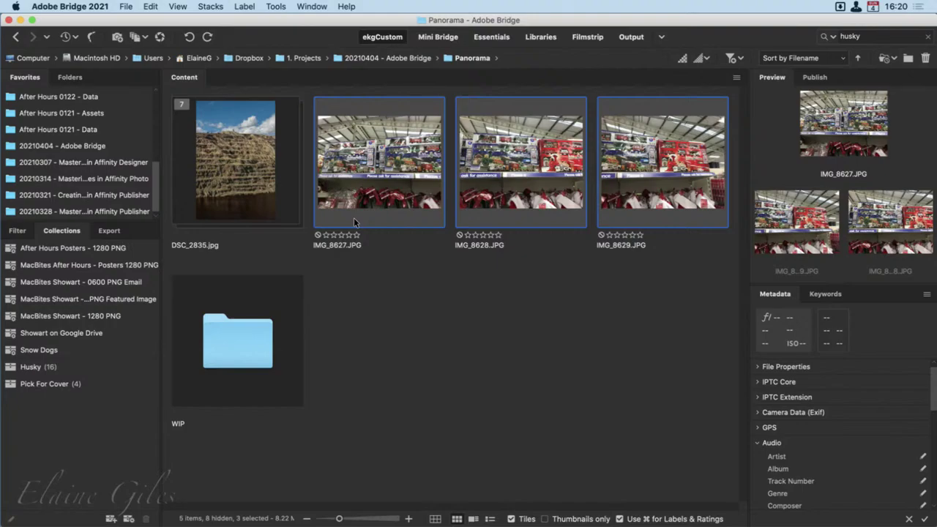
# Ungroup the DSC stack into its seven separate photos.
pyautogui.click(218, 161)
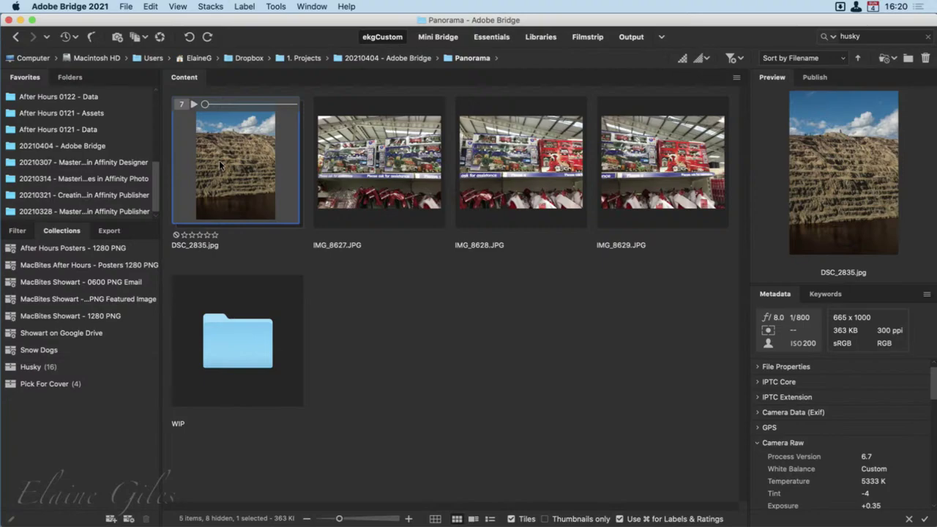
pyautogui.rightClick(219, 165)
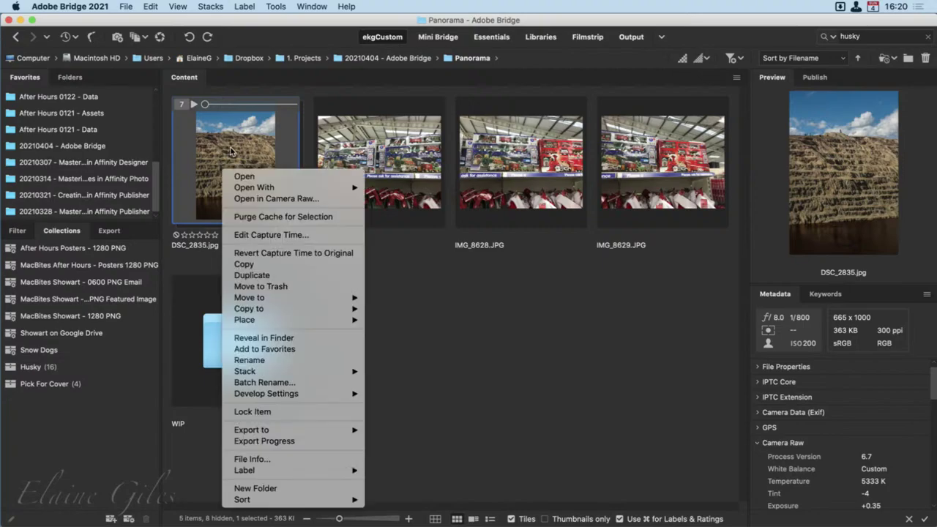
pyautogui.click(230, 158)
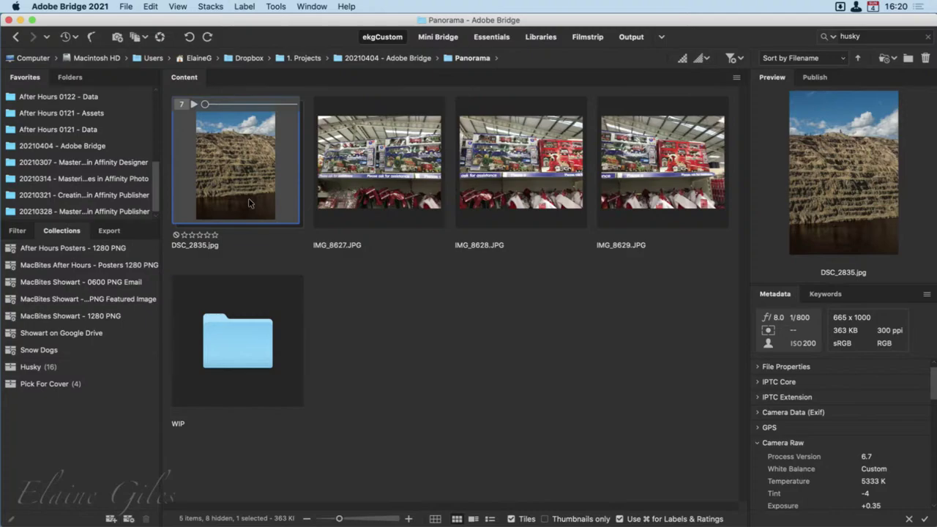
pyautogui.rightClick(243, 152)
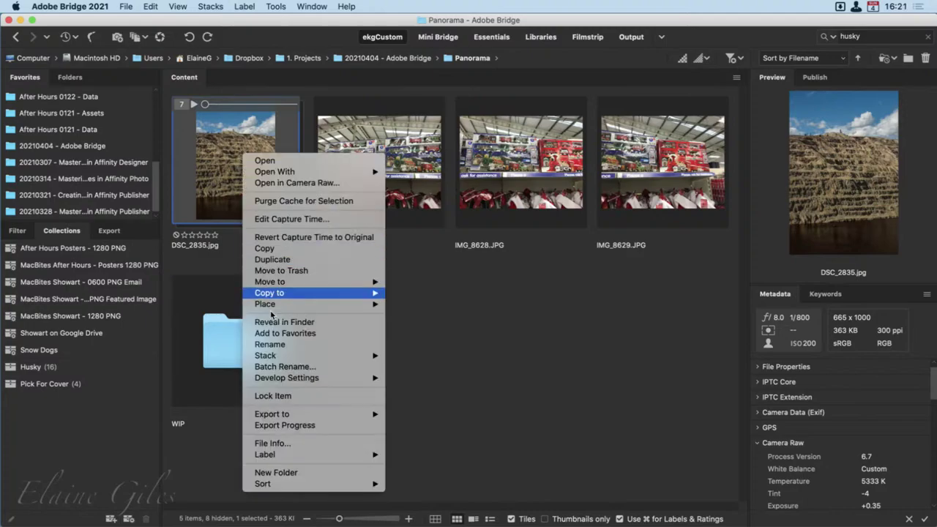
pyautogui.moveTo(287, 356)
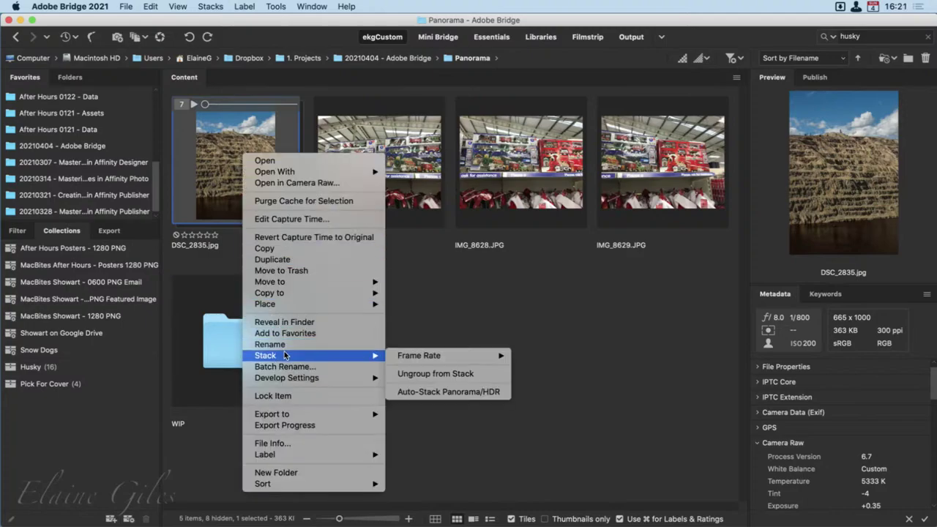
pyautogui.click(452, 374)
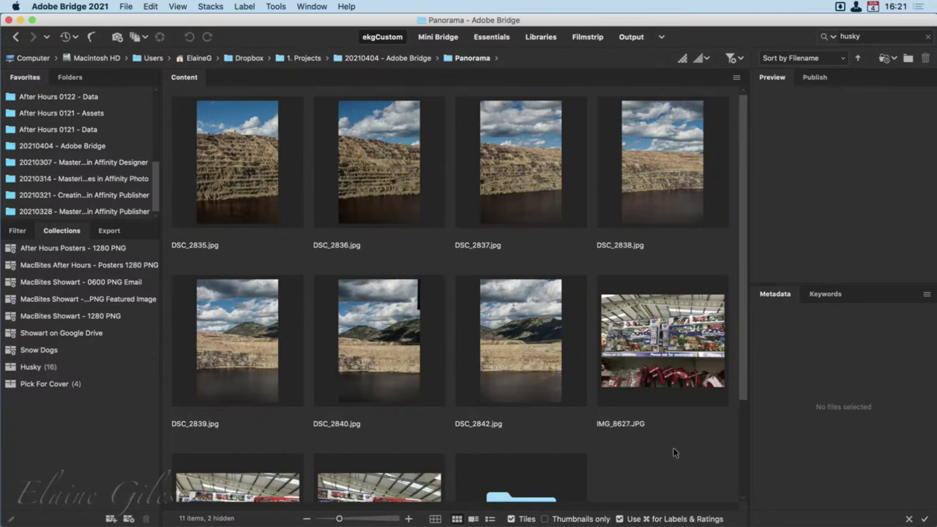
# Run Auto-Stack Panorama/HDR, then drag DSC_2842.jpg into the DSC_2835 stack to make seven.
pyautogui.click(210, 7)
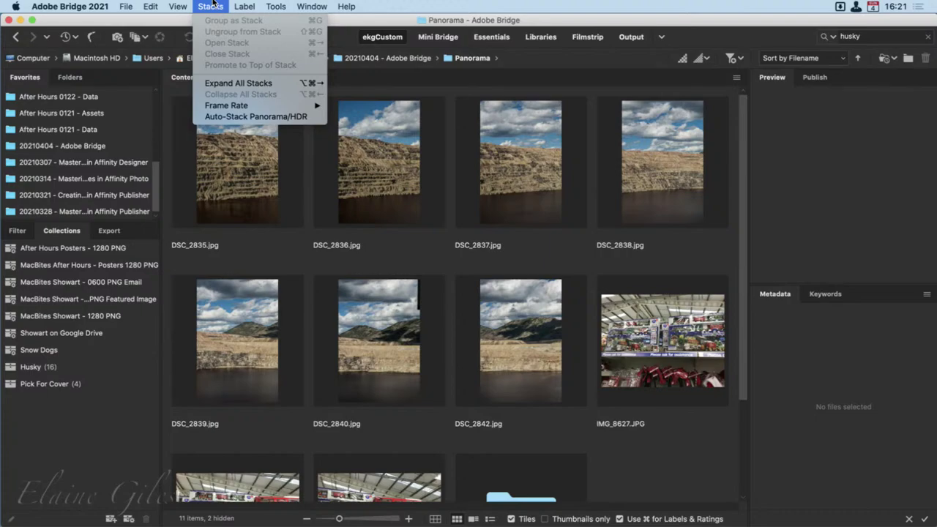
pyautogui.click(277, 118)
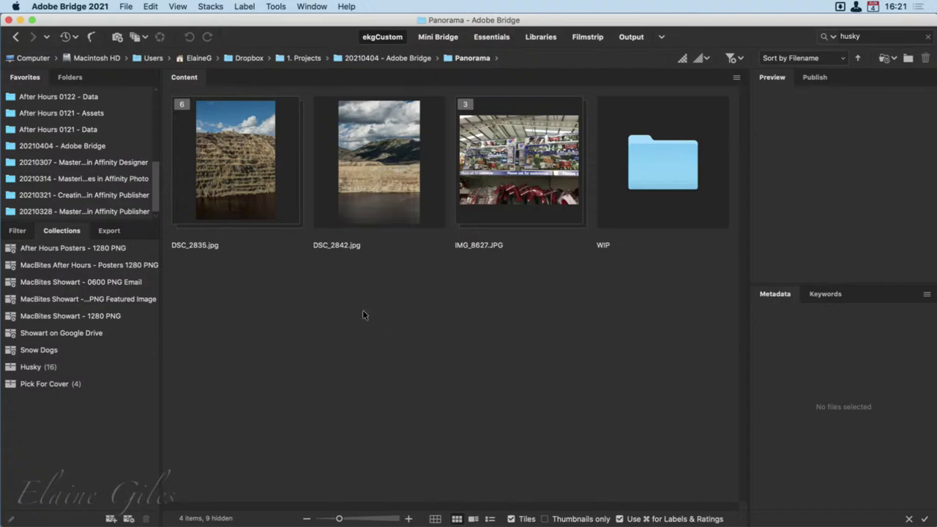
pyautogui.click(376, 211)
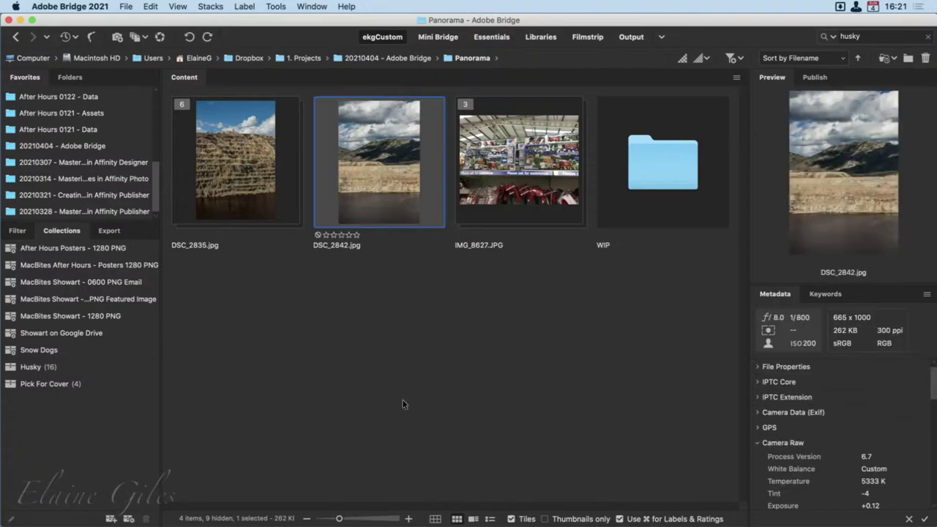
pyautogui.click(238, 172)
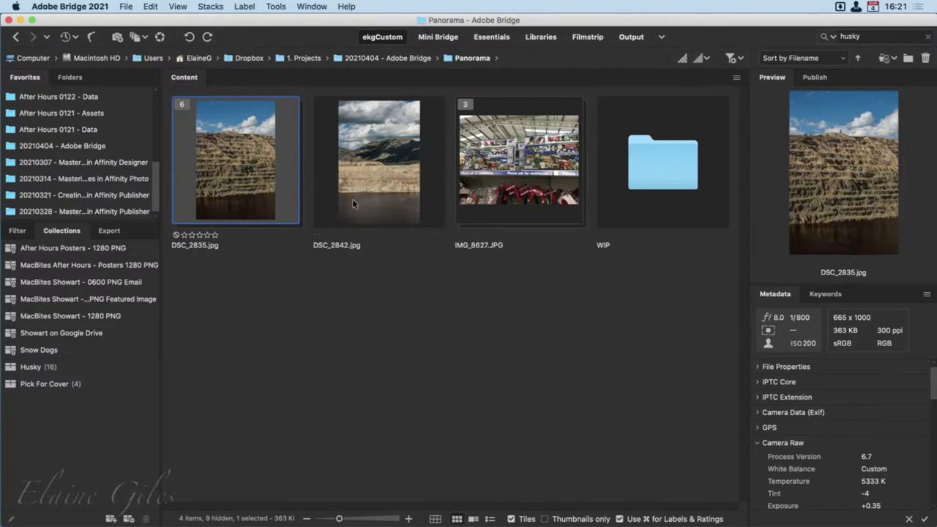
pyautogui.moveTo(352, 199); pyautogui.dragTo(252, 202)
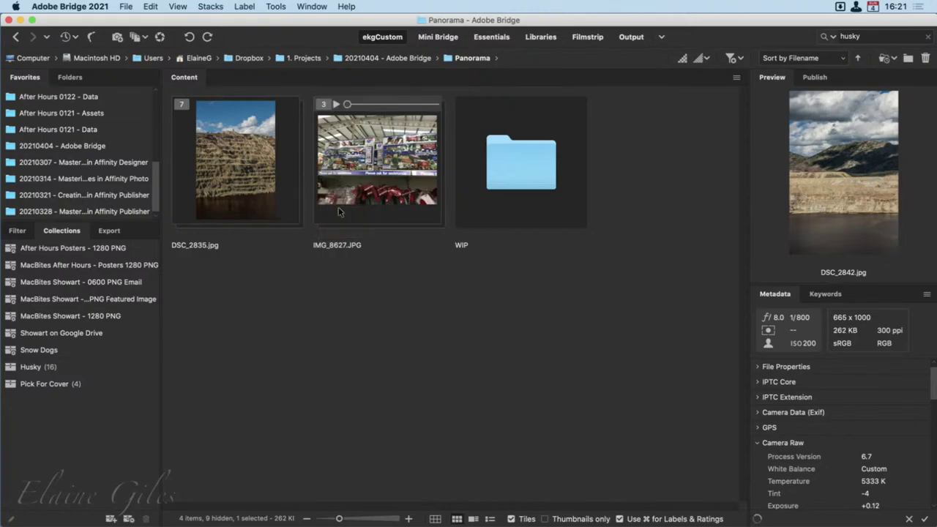
pyautogui.moveTo(183, 106)
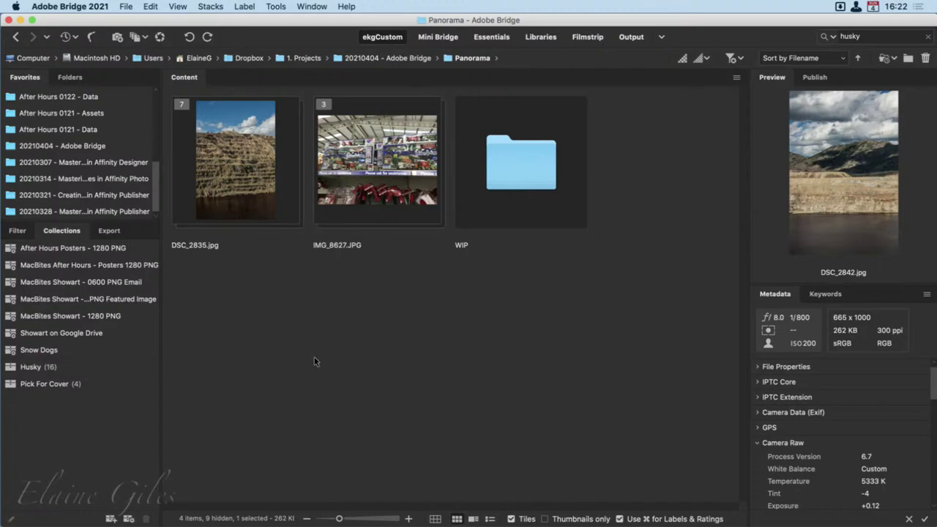
# In the Multiple File Types folder, duplicate Toggle_Locked.pdf.
pyautogui.click(360, 56)
pyautogui.doubleClick(233, 350)
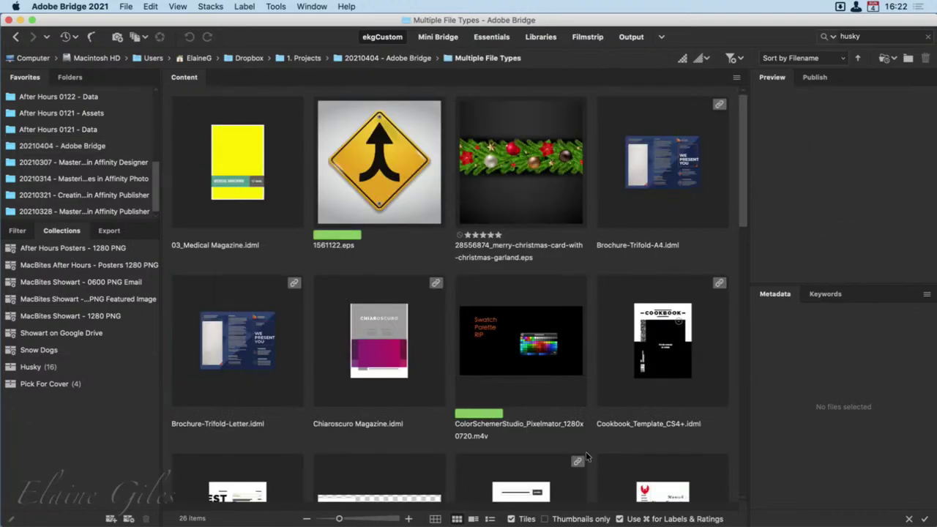
pyautogui.scroll(-3, 588, 455)
pyautogui.scroll(-10, 585, 452)
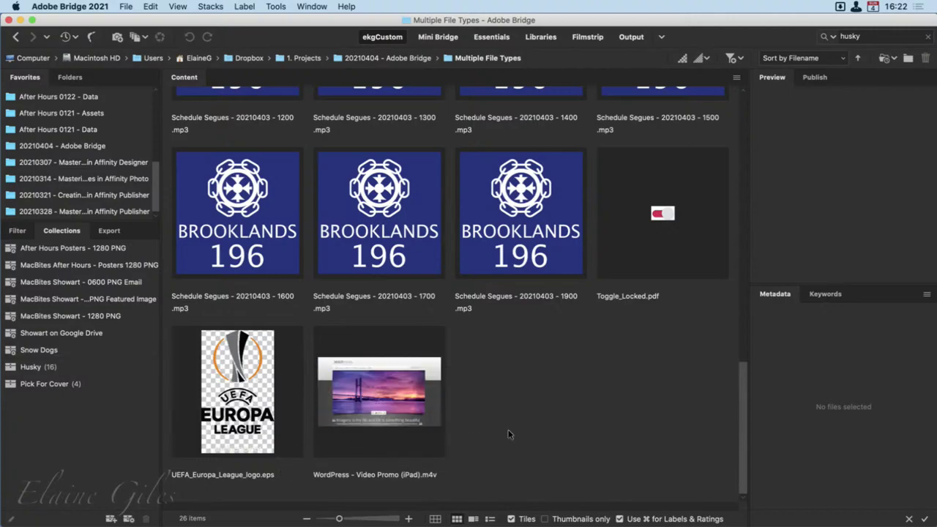
pyautogui.click(670, 244)
pyautogui.scroll(6, 666, 373)
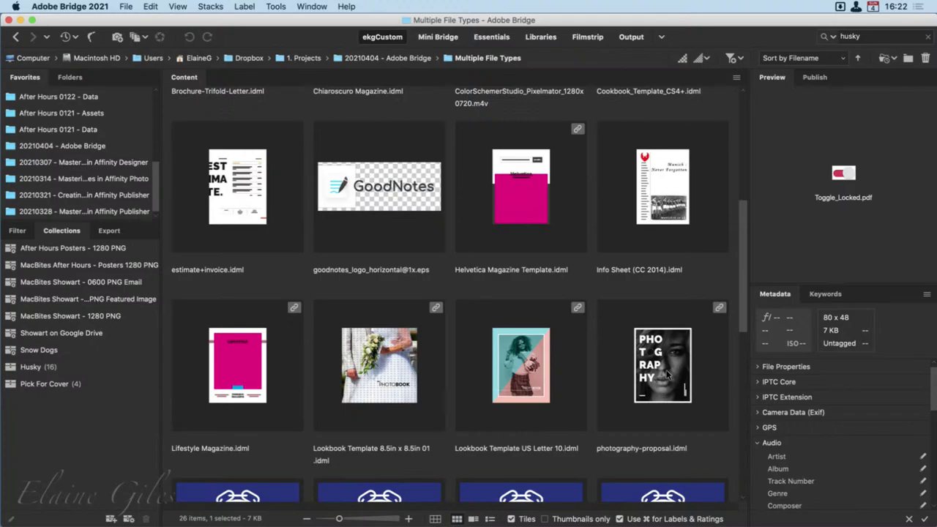
pyautogui.scroll(3, 666, 374)
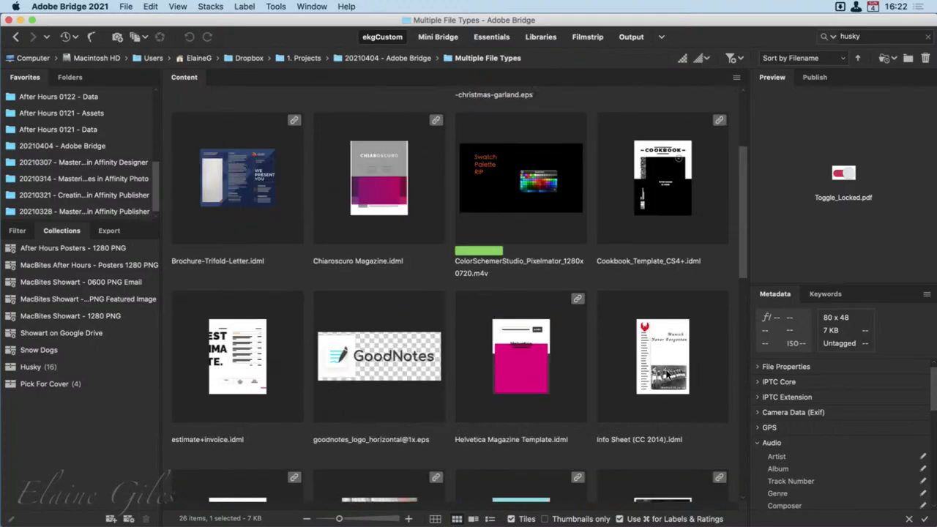
pyautogui.scroll(3, 667, 374)
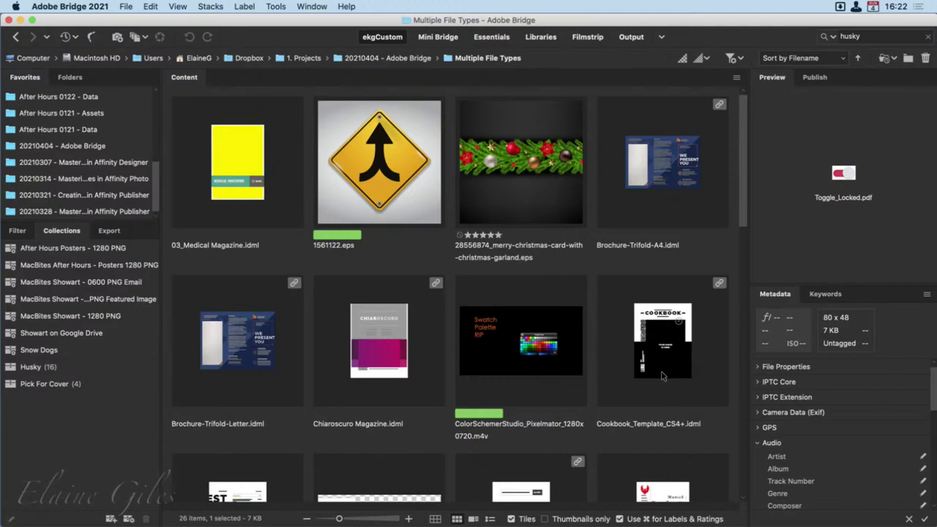
pyautogui.scroll(-12, 660, 375)
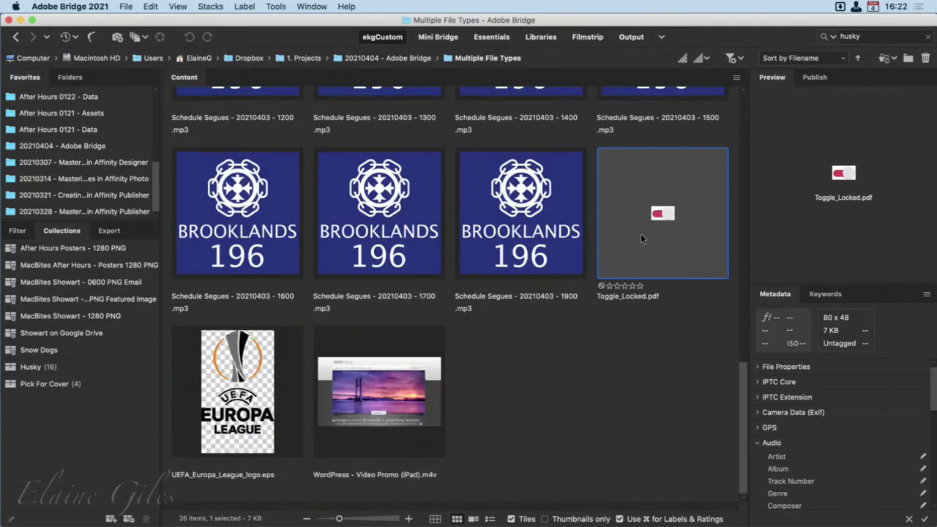
pyautogui.rightClick(650, 235)
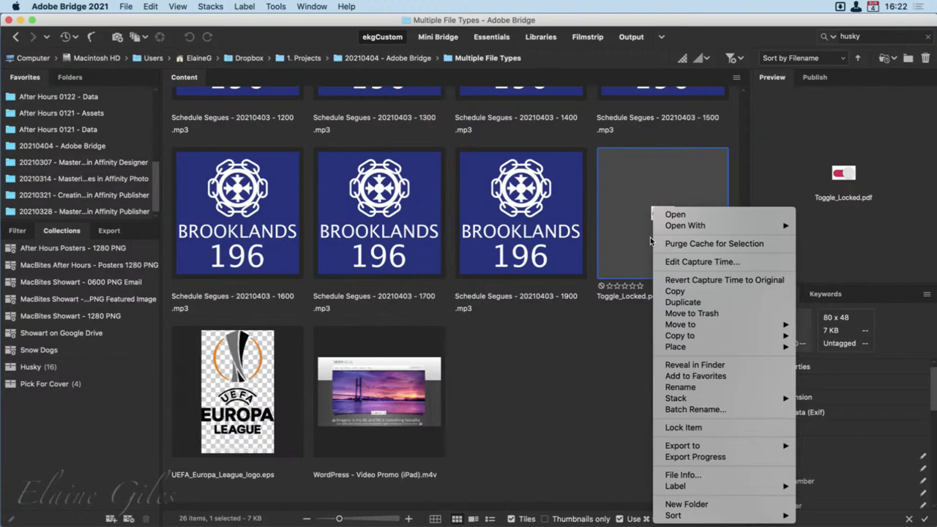
pyautogui.click(672, 304)
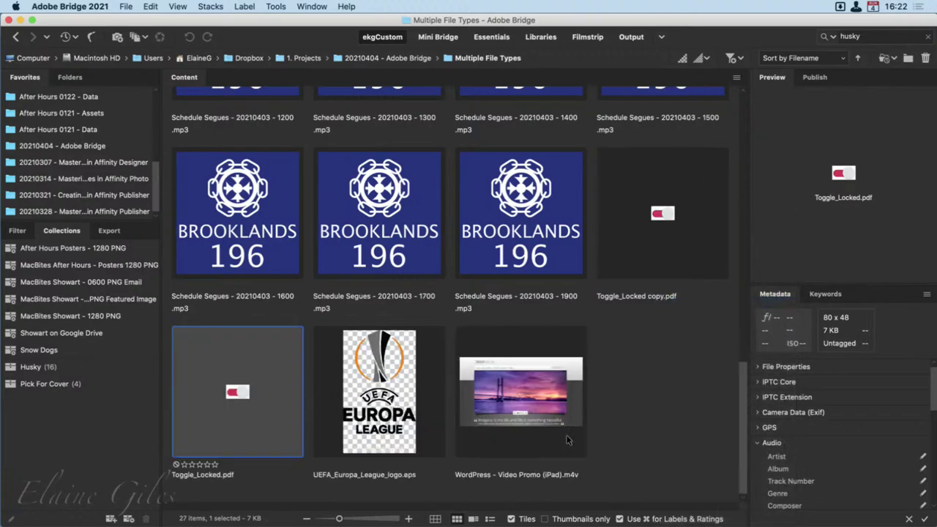
# Stack Toggle_Locked.pdf with its copy and return to the 20210404 - Adobe Bridge folder.
pyautogui.keyDown('shift'); pyautogui.click(647, 231); pyautogui.keyUp('shift')
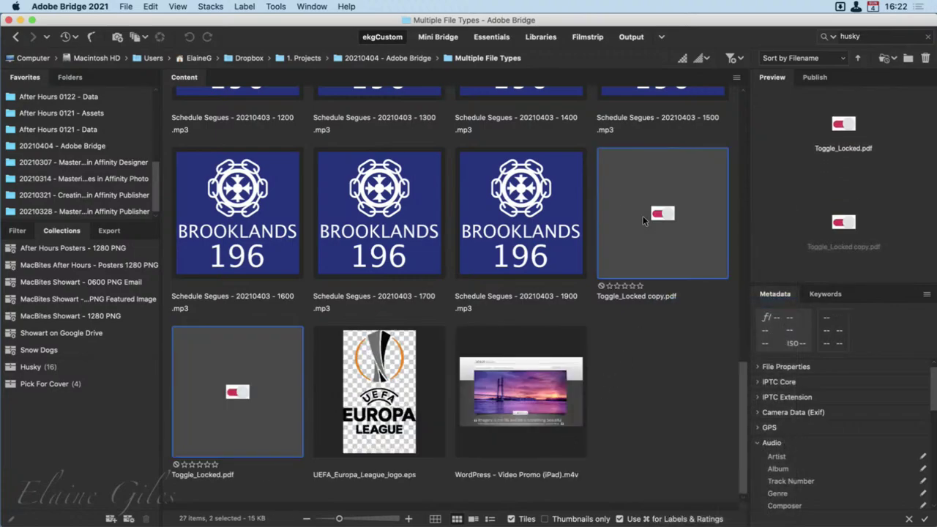
pyautogui.click(211, 6)
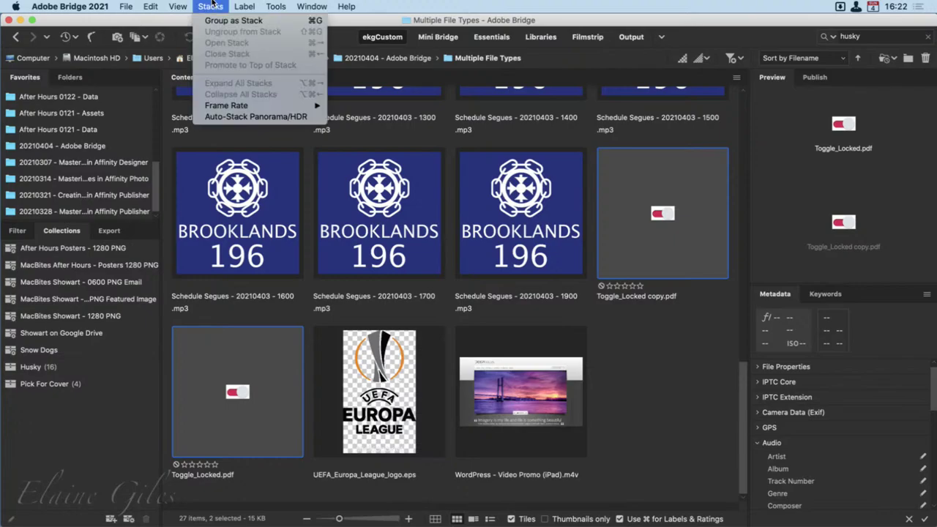
pyautogui.click(217, 21)
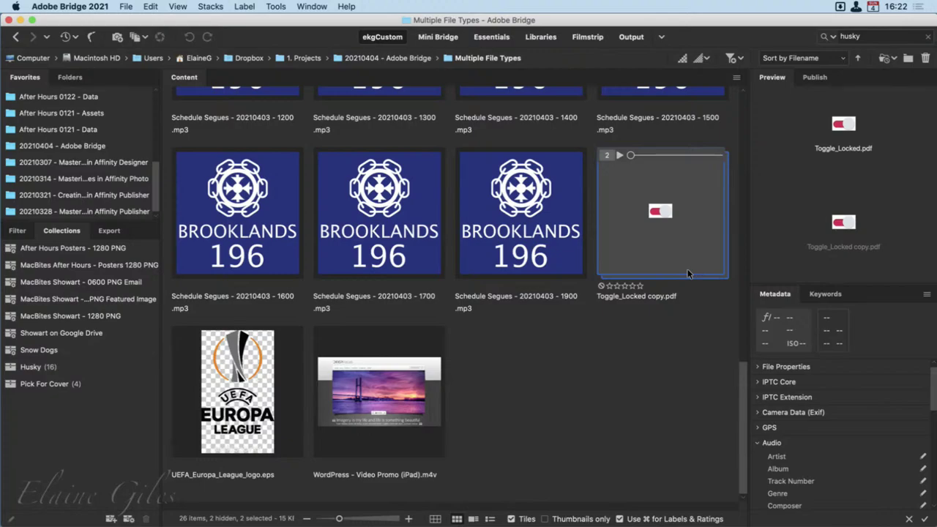
pyautogui.click(350, 57)
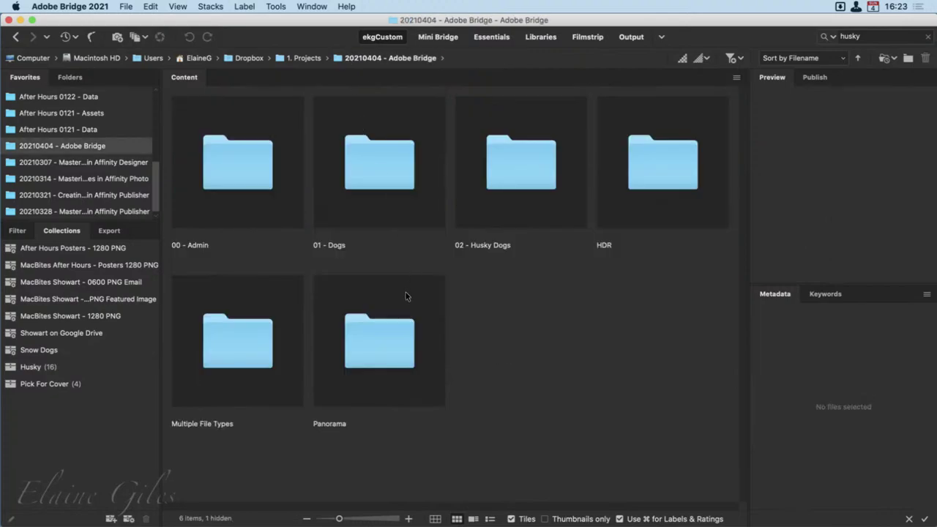
# Open the Panorama folder and expand then collapse the seven-image DSC_2835 stack.
pyautogui.doubleClick(383, 308)
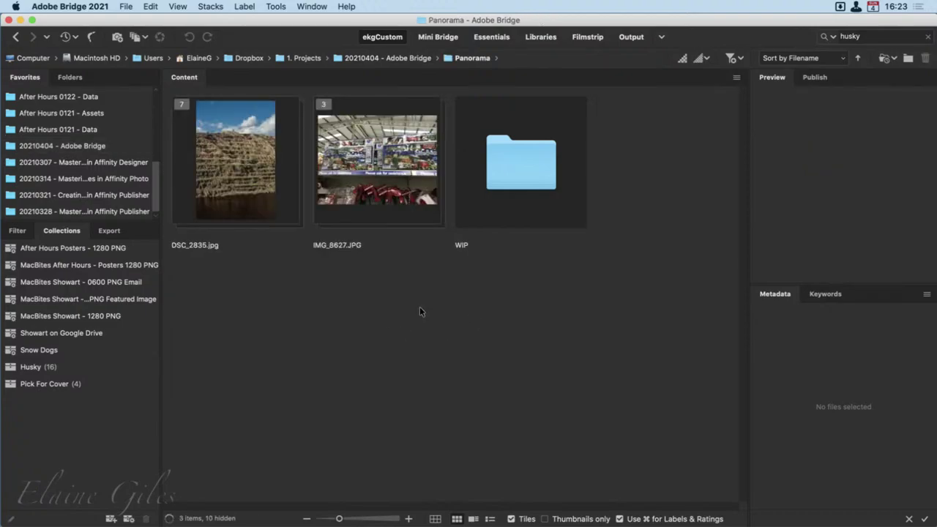
pyautogui.click(249, 170)
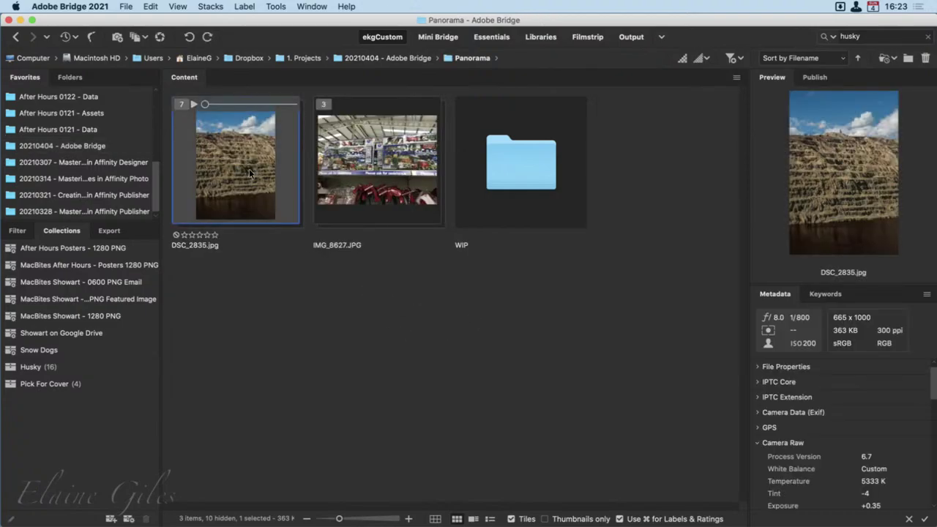
pyautogui.click(177, 106)
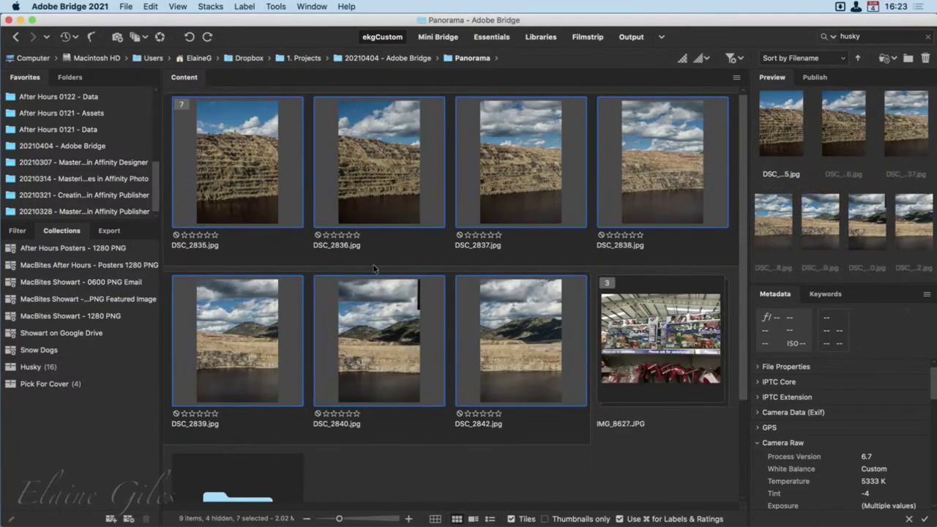
pyautogui.moveTo(633, 323)
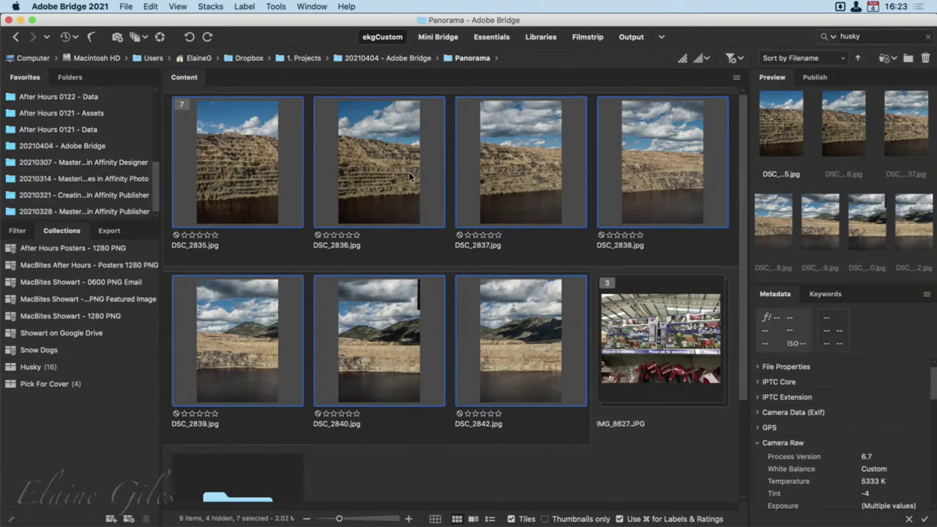
pyautogui.click(185, 100)
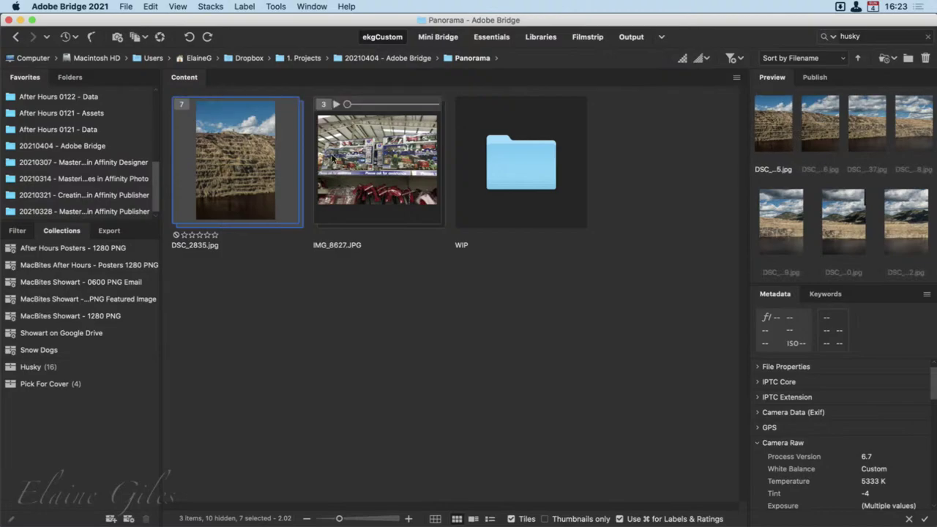
# Expand the IMG_8627 stack and preview IMG_8628 full-screen.
pyautogui.click(320, 102)
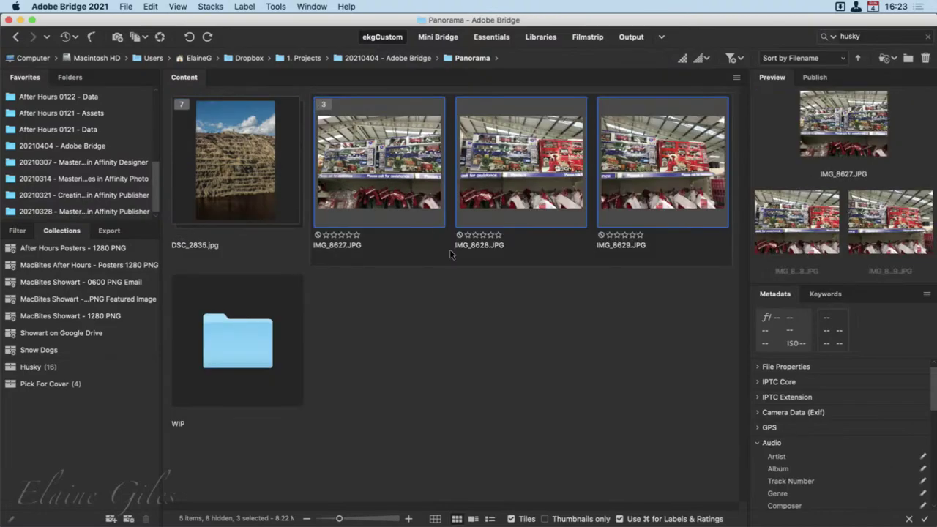
pyautogui.click(518, 341)
pyautogui.click(501, 195)
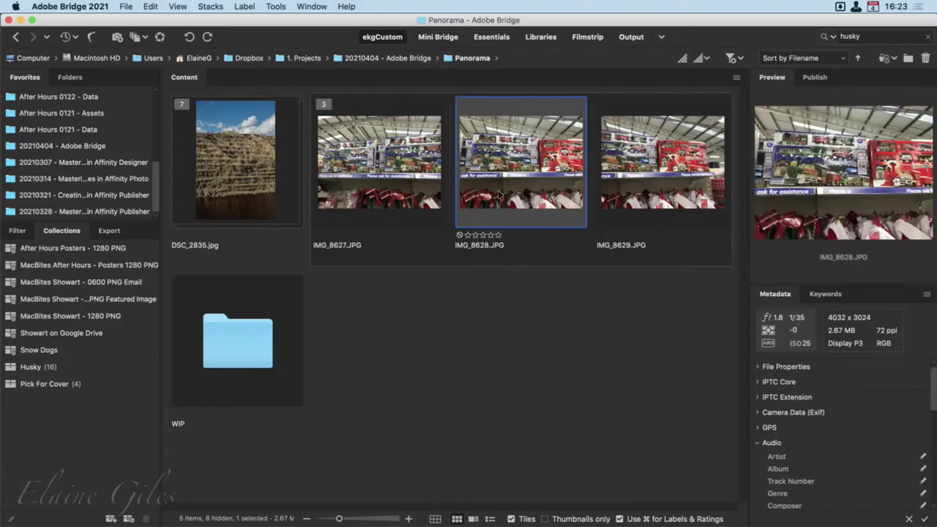
pyautogui.press('space')
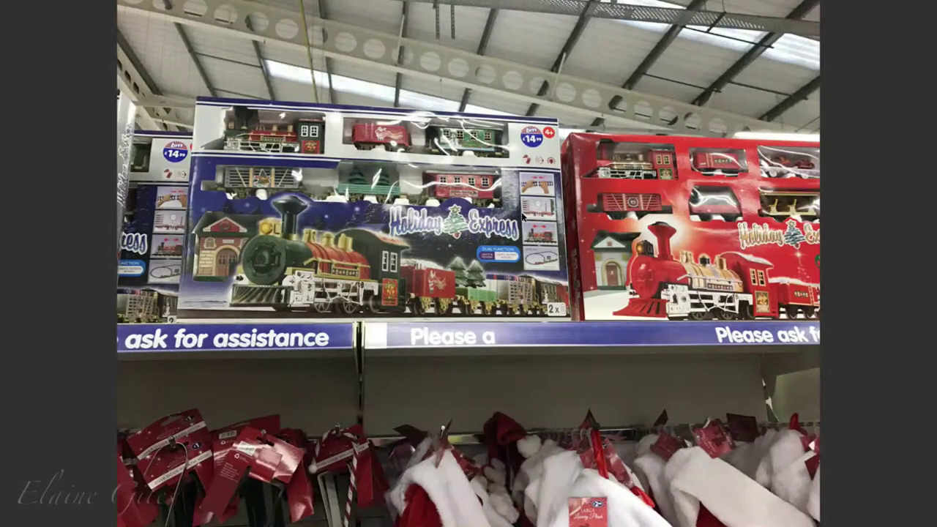
pyautogui.press('space')
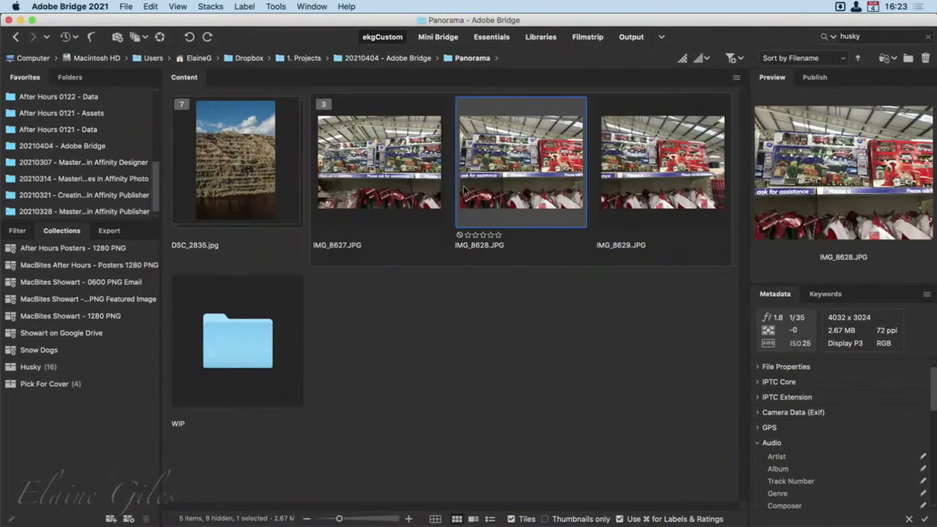
# Select IMG_8627, IMG_8628 and IMG_8629 and bring up their file actions.
pyautogui.click(394, 180)
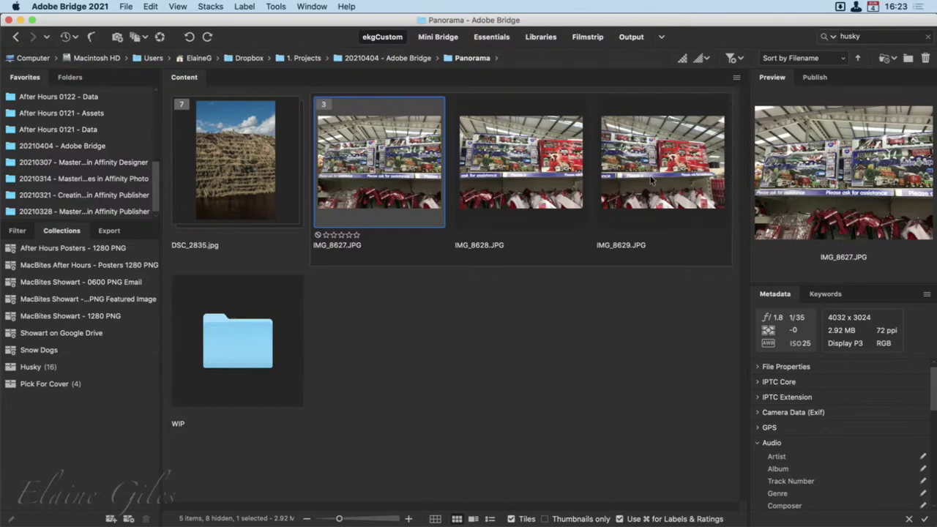
pyautogui.keyDown('super'); pyautogui.click(521, 176); pyautogui.keyUp('super')
pyautogui.keyDown('super'); pyautogui.click(619, 167); pyautogui.keyUp('super')
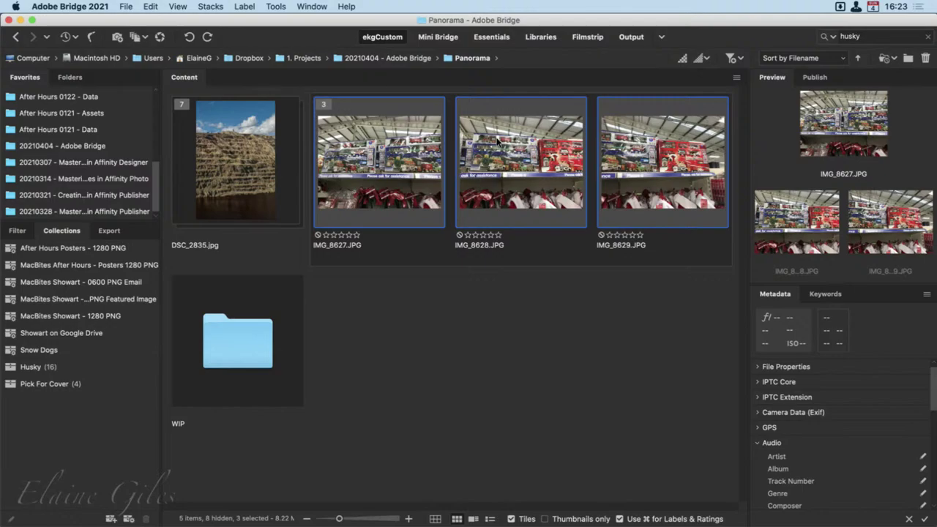
pyautogui.rightClick(496, 149)
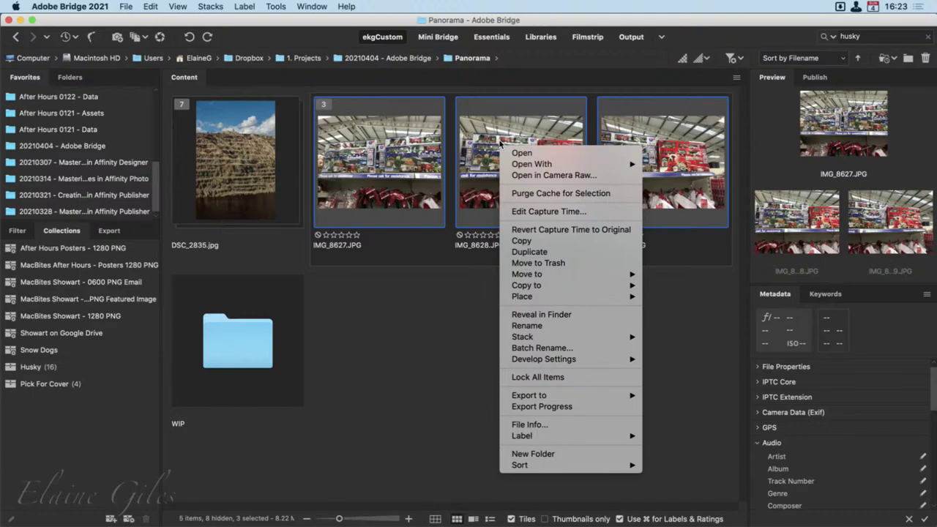
# Open the store photos in Camera Raw and select IMG_8627 through IMG_8629 together.
pyautogui.click(537, 176)
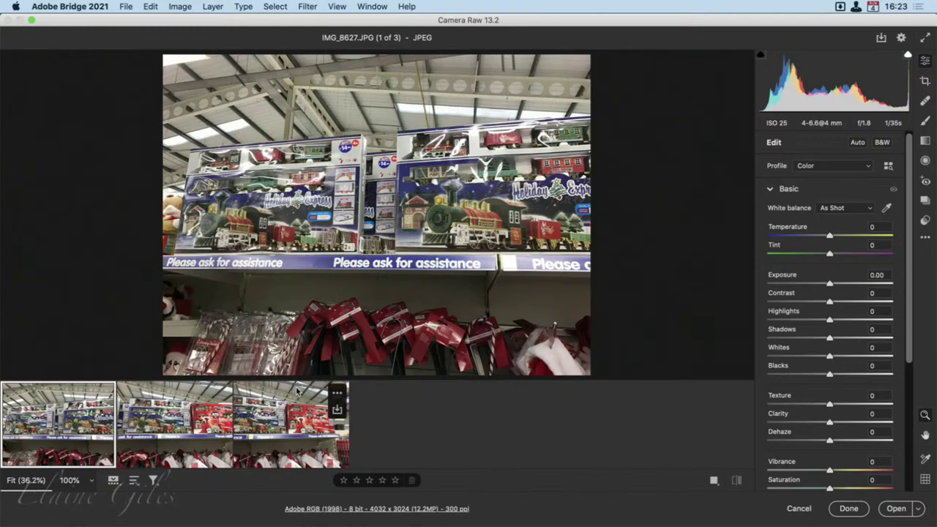
pyautogui.click(155, 430)
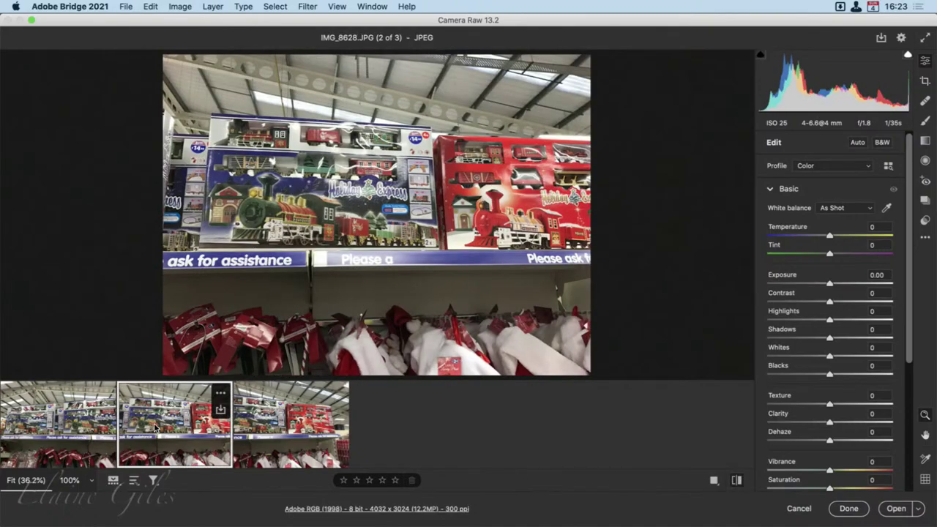
pyautogui.click(285, 429)
pyautogui.click(197, 429)
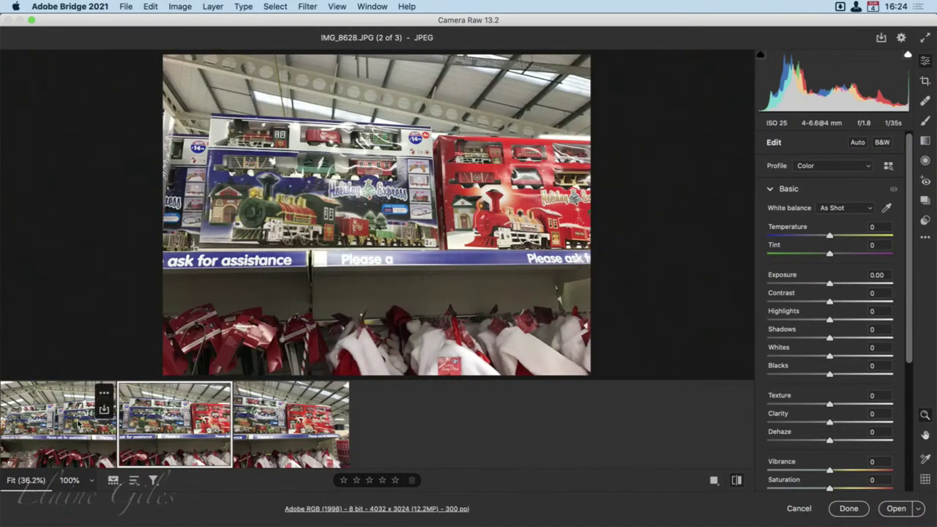
pyautogui.click(103, 438)
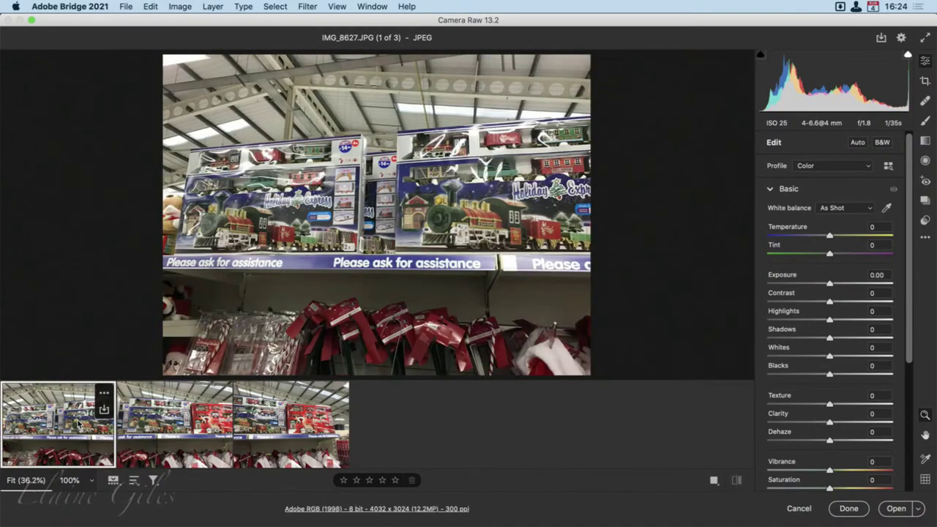
pyautogui.click(156, 442)
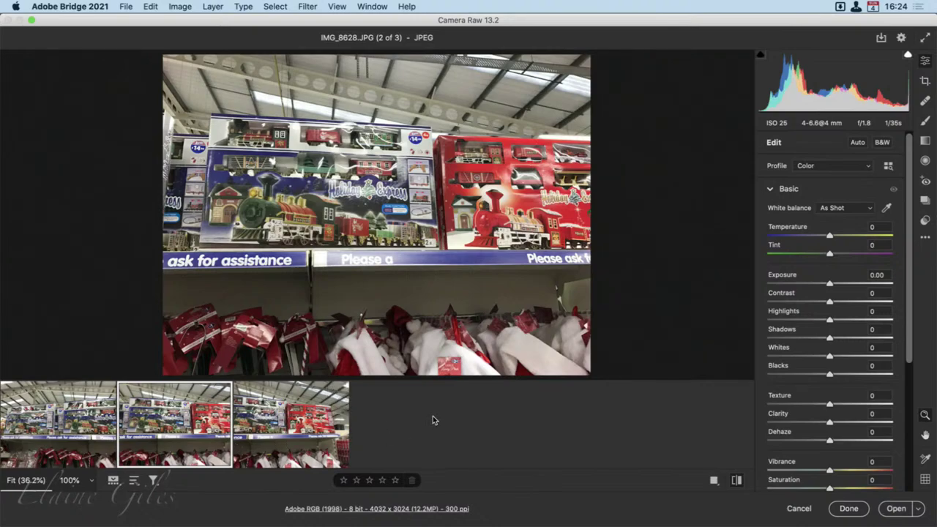
pyautogui.keyDown('shift'); pyautogui.click(267, 439); pyautogui.keyUp('shift')
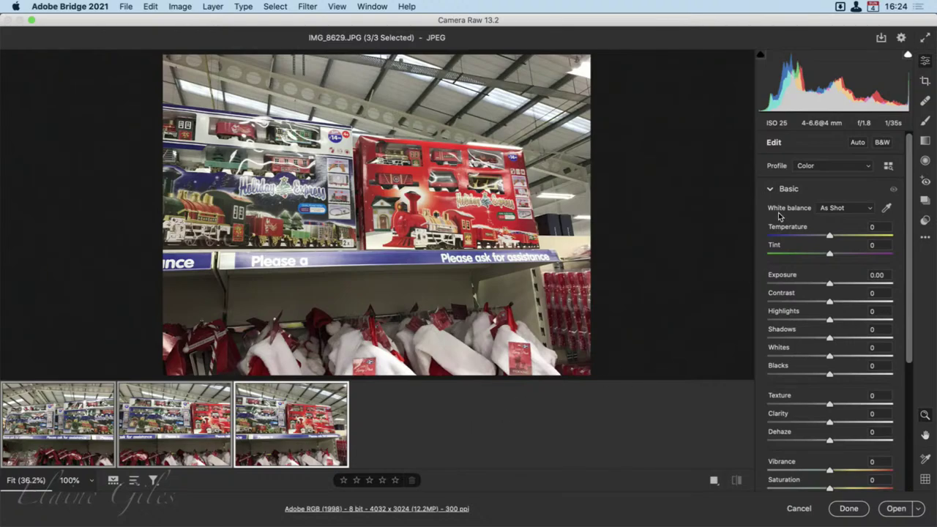
# Open the Camera Raw preferences and Save Options, then cancel both without changes.
pyautogui.click(900, 38)
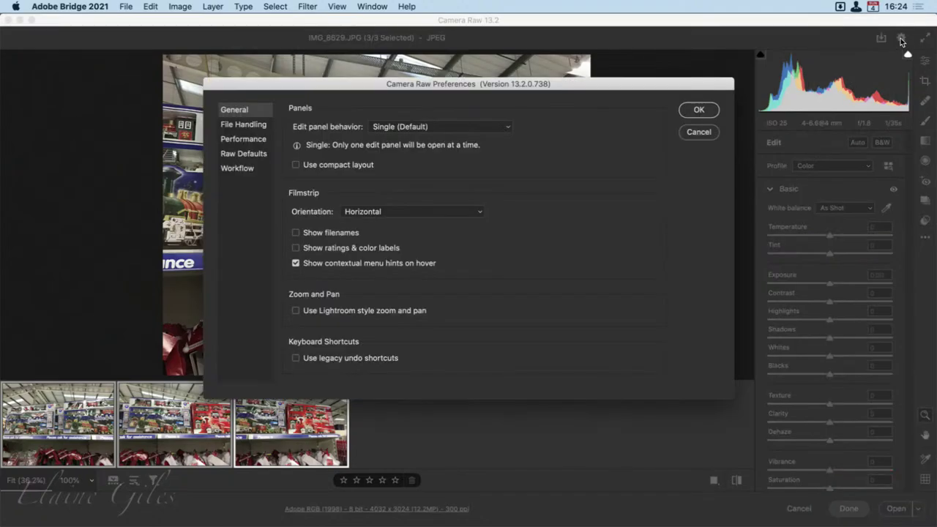
pyautogui.click(707, 130)
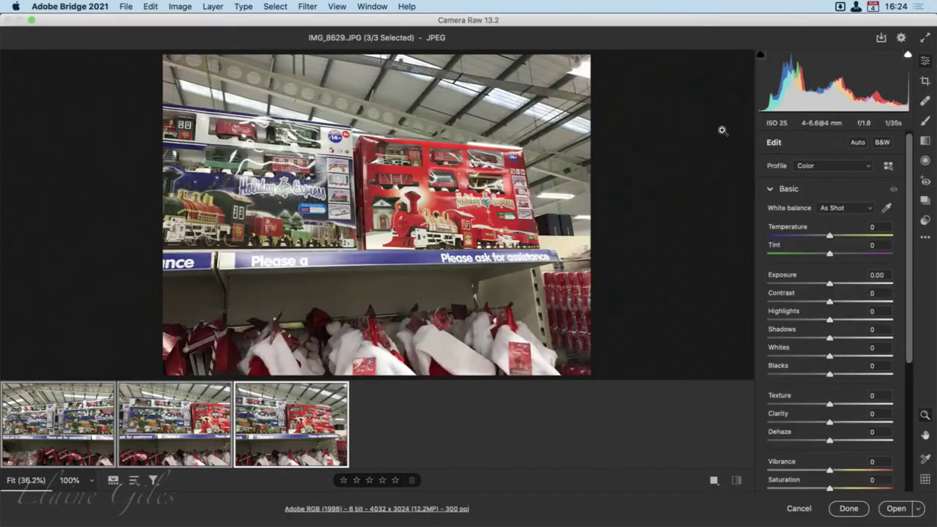
pyautogui.click(881, 38)
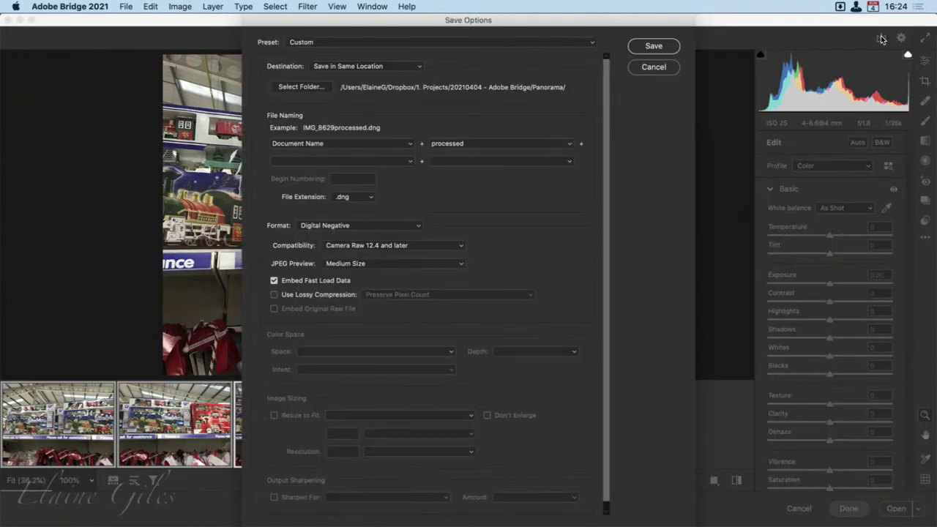
pyautogui.click(653, 67)
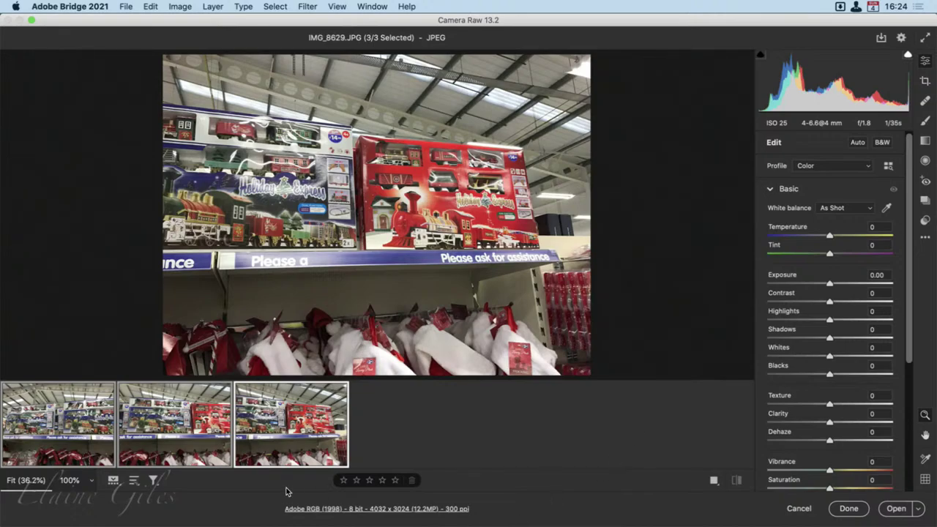
# Merge the three photos into a spherical panorama with Auto Crop off and Fill Edges on.
pyautogui.rightClick(159, 425)
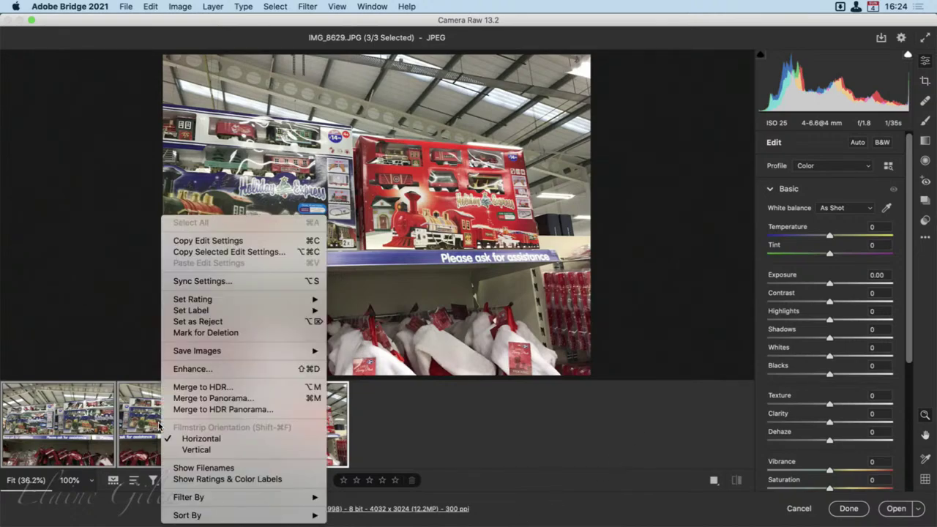
pyautogui.click(236, 400)
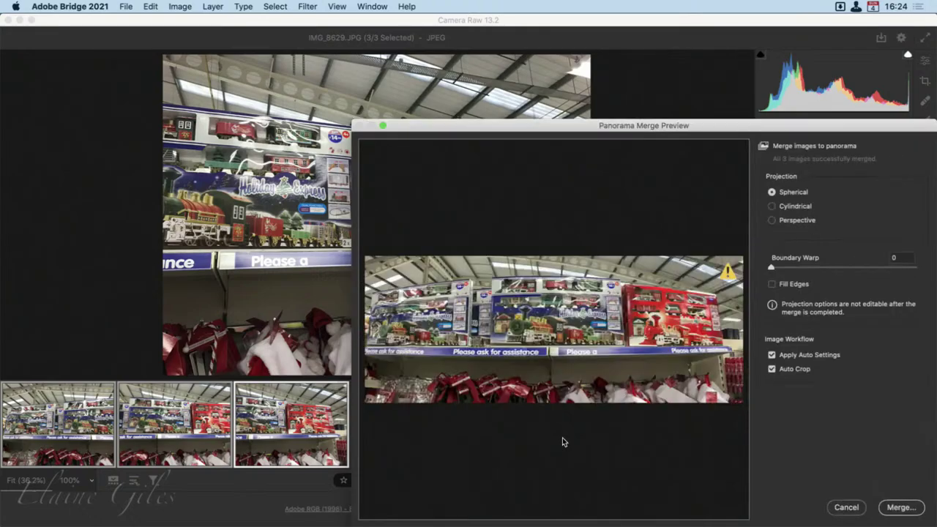
pyautogui.moveTo(738, 128); pyautogui.dragTo(544, 66)
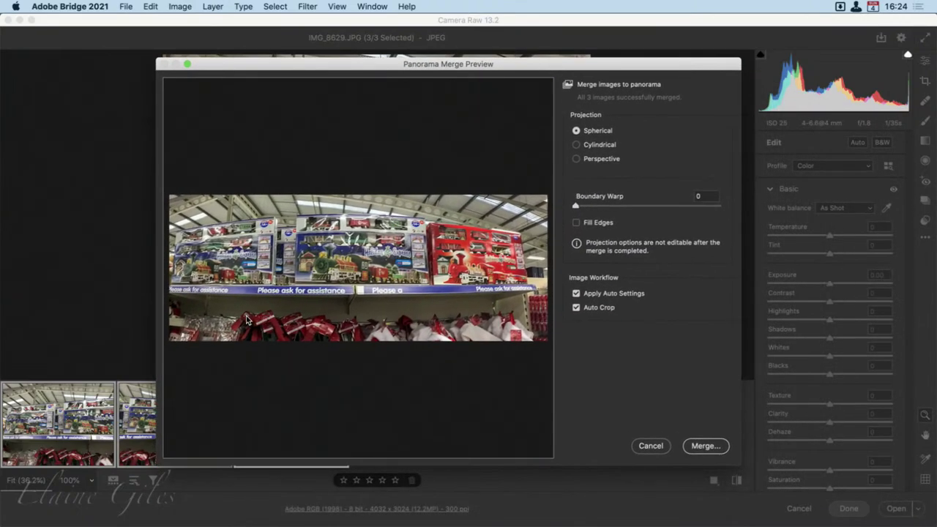
pyautogui.press('alt')
pyautogui.click(592, 309)
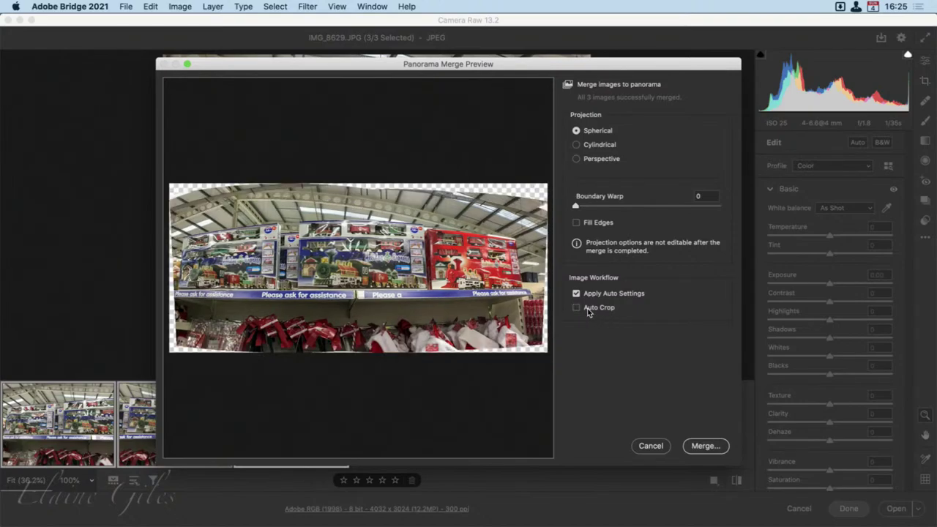
pyautogui.click(576, 222)
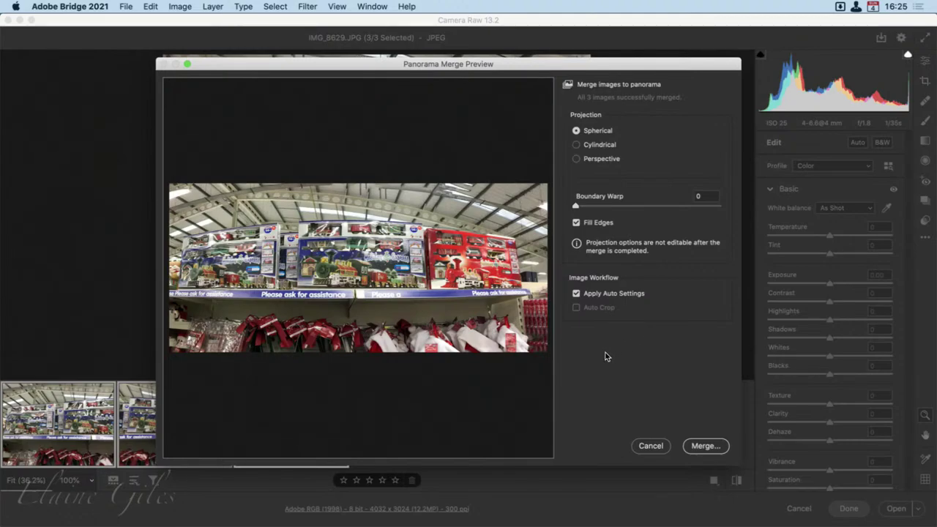
pyautogui.click(691, 445)
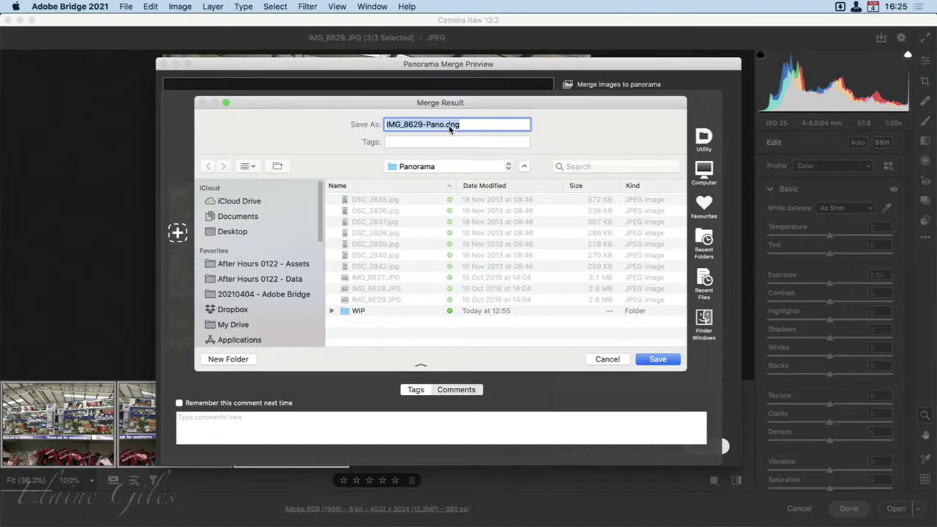
# Save the panorama as IMG_8629-Pano.dng and select its thumbnail in the filmstrip.
pyautogui.click(659, 358)
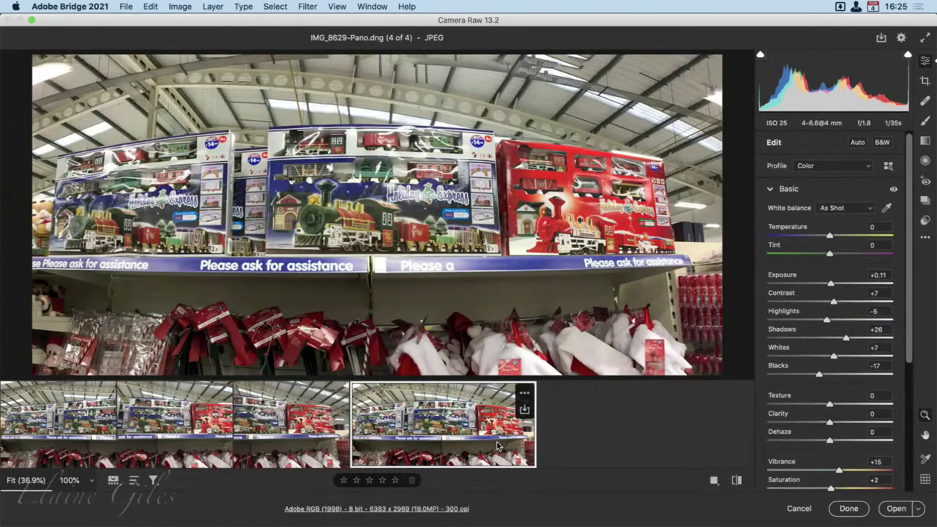
pyautogui.click(110, 444)
pyautogui.click(185, 441)
pyautogui.click(293, 442)
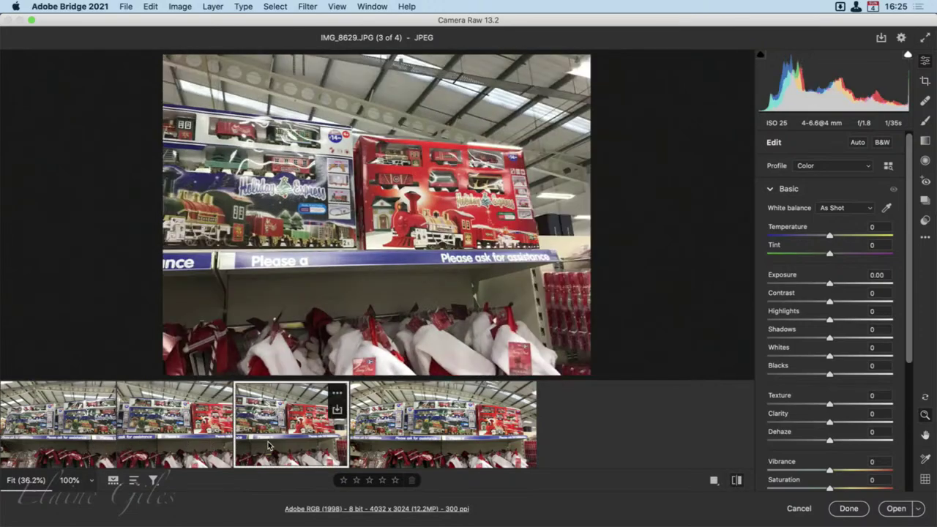
pyautogui.click(454, 449)
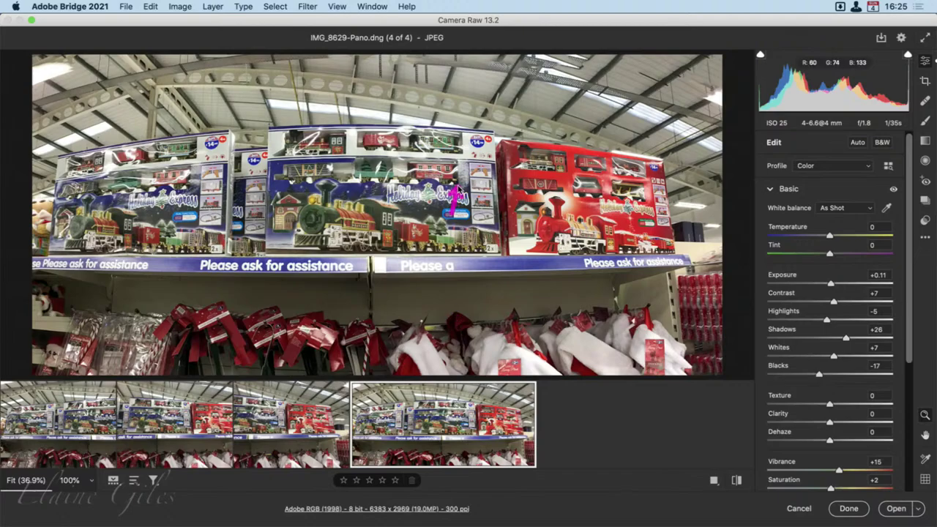
# Raise the panorama's Saturation to +16, Exposure to +0.25 and Contrast to +12.
pyautogui.moveTo(451, 215); pyautogui.dragTo(466, 28)
pyautogui.scroll(-1, 820, 410)
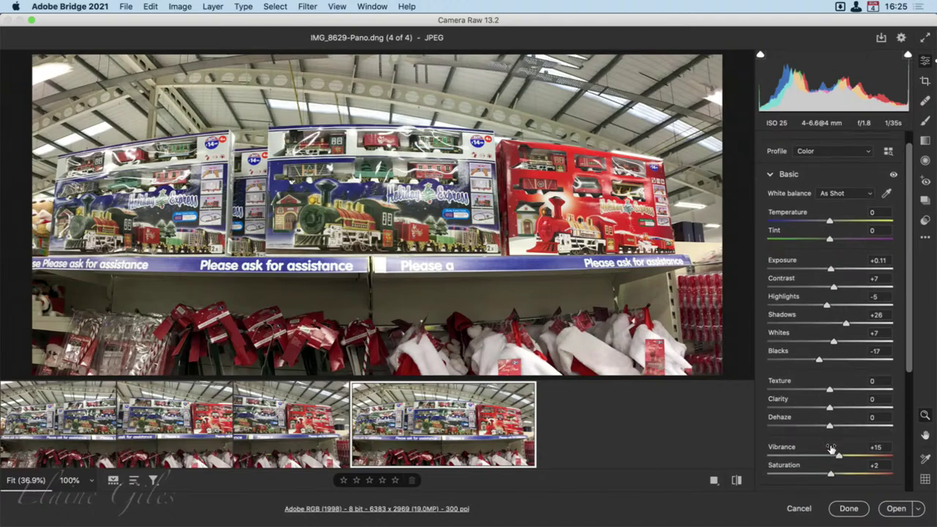
pyautogui.moveTo(830, 474); pyautogui.dragTo(840, 475)
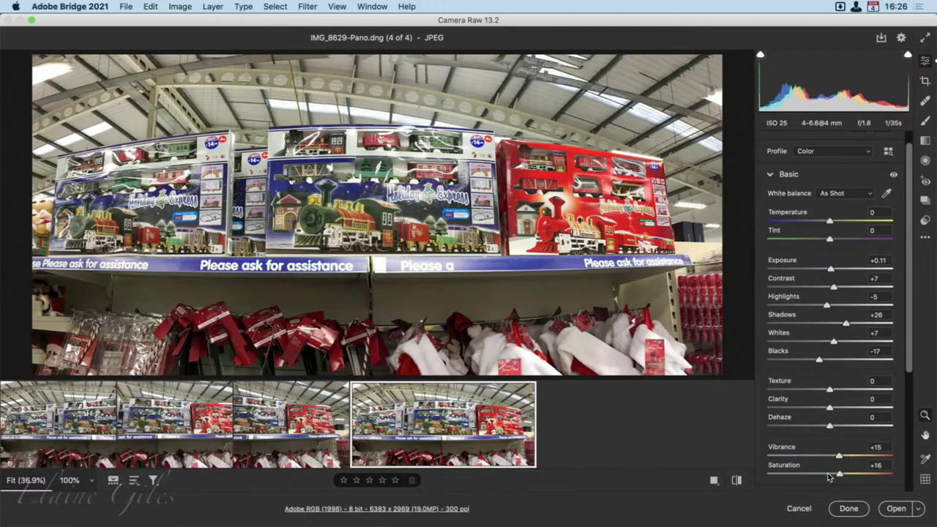
pyautogui.moveTo(831, 273); pyautogui.dragTo(837, 287)
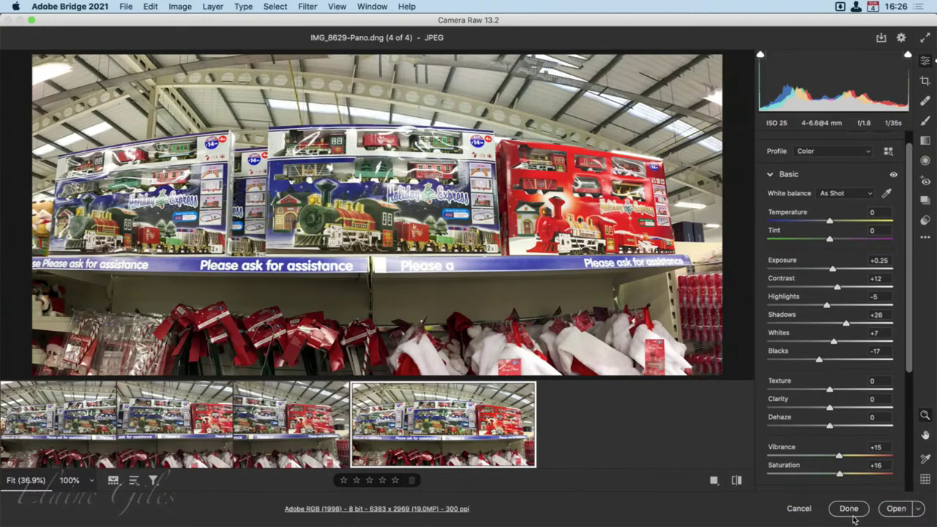
pyautogui.click(919, 509)
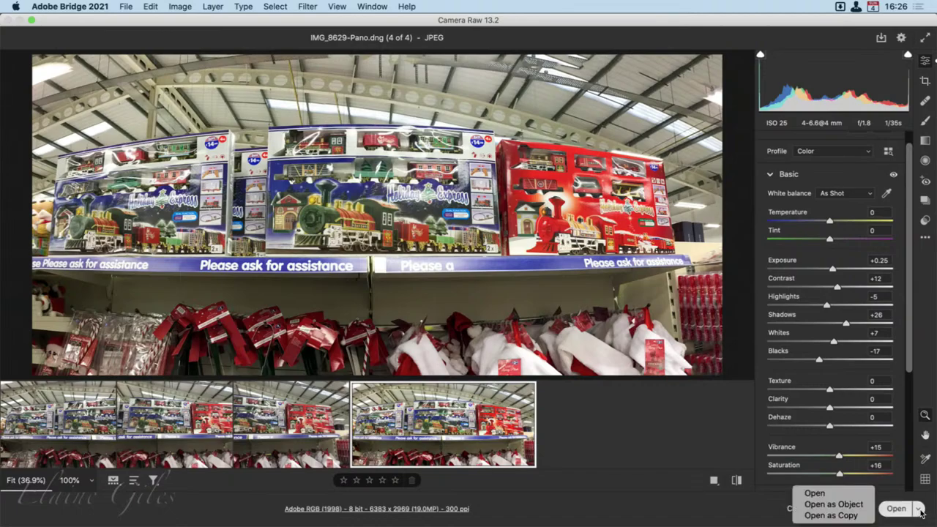
pyautogui.press('Escape')
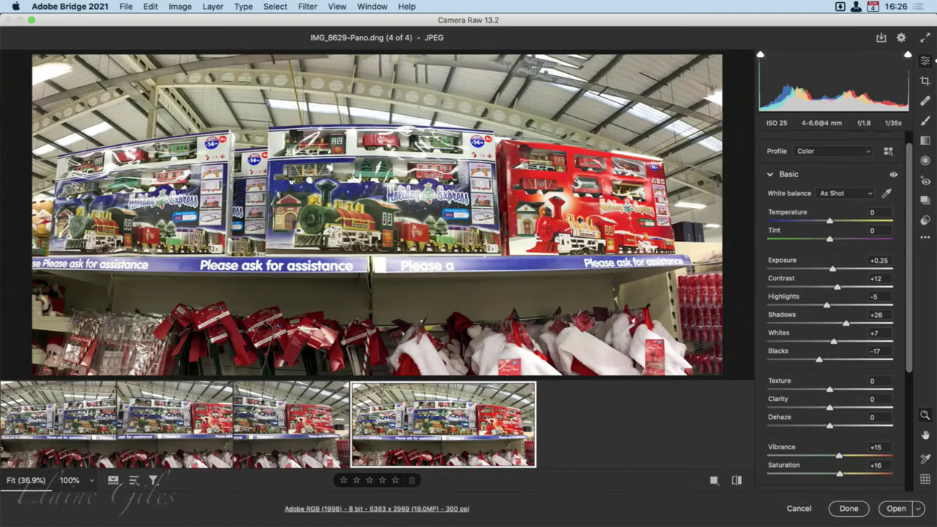
# Close Camera Raw, deselect the three JPGs and open IMG_8629-Pano.dng in Affinity Publisher.
pyautogui.click(848, 507)
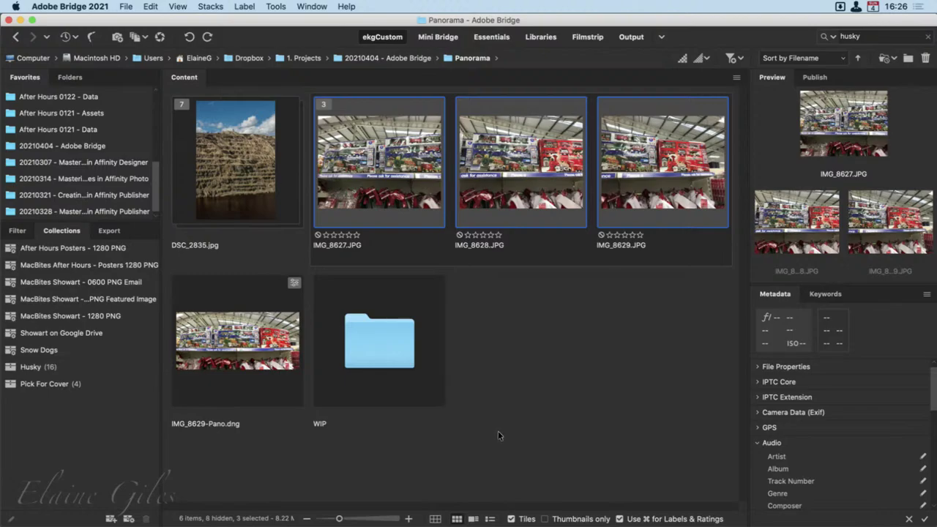
pyautogui.click(541, 445)
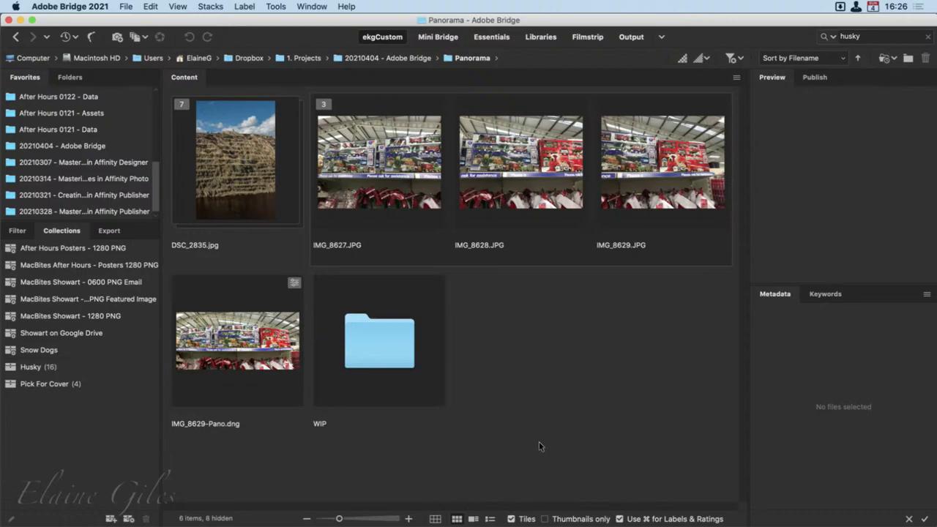
pyautogui.rightClick(250, 342)
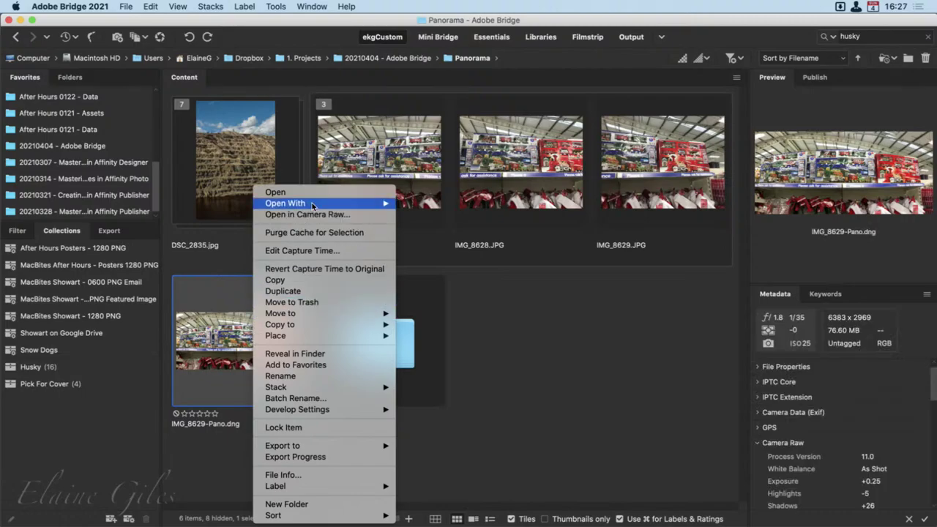
pyautogui.moveTo(312, 207)
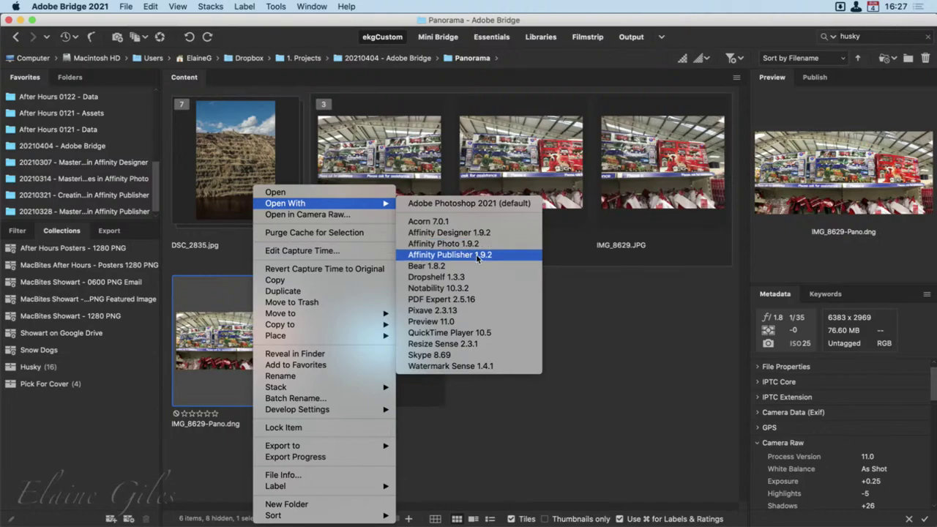
pyautogui.click(442, 243)
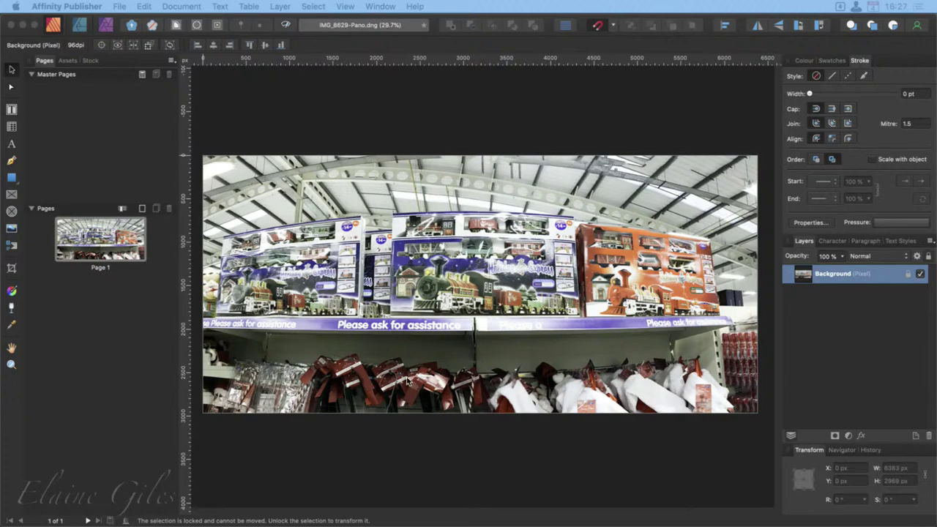
# Quit Affinity Publisher with Cmd+Q, discarding the unsaved panorama document.
pyautogui.click(563, 466)
pyautogui.press('super+q')
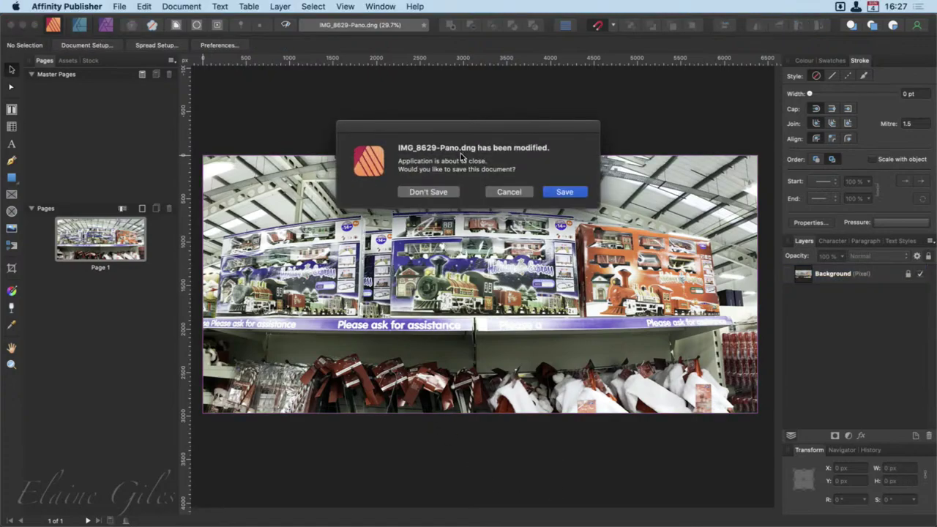
pyautogui.click(400, 191)
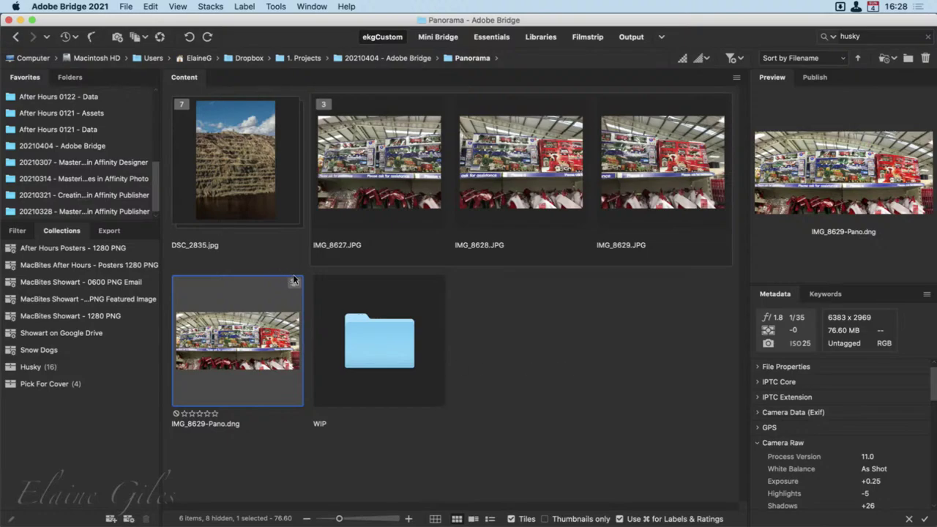
# Open IMG_8629-Pano.dng in Camera Raw and save a Photoshop copy named IMG_8629-Panoprocessed.psd.
pyautogui.rightClick(267, 289)
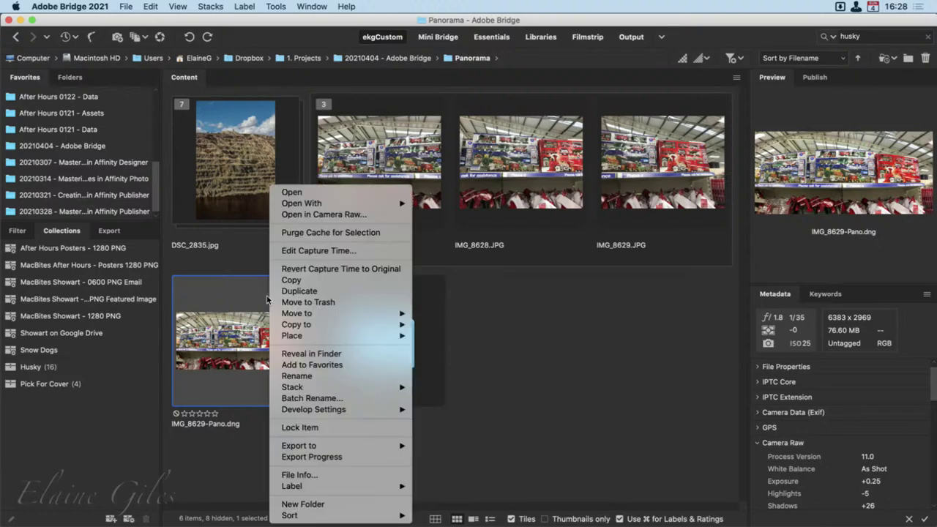
pyautogui.click(322, 215)
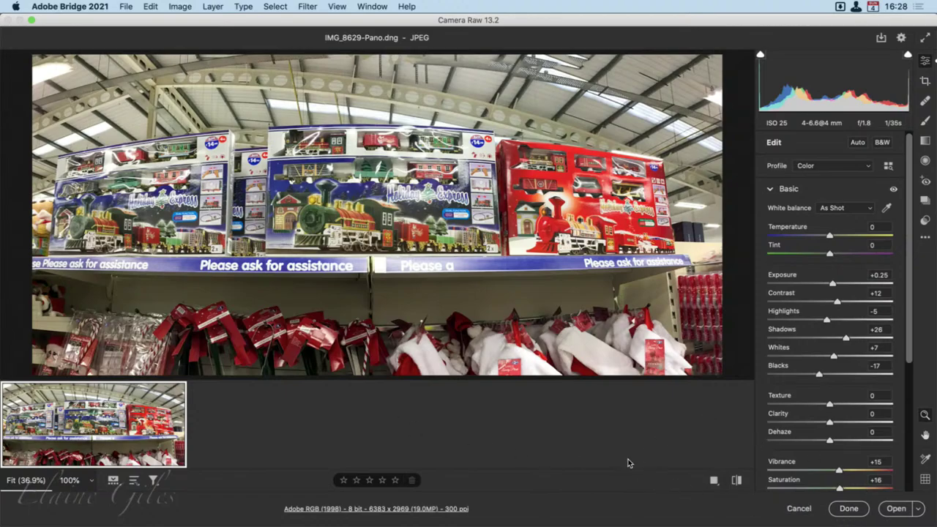
pyautogui.click(880, 37)
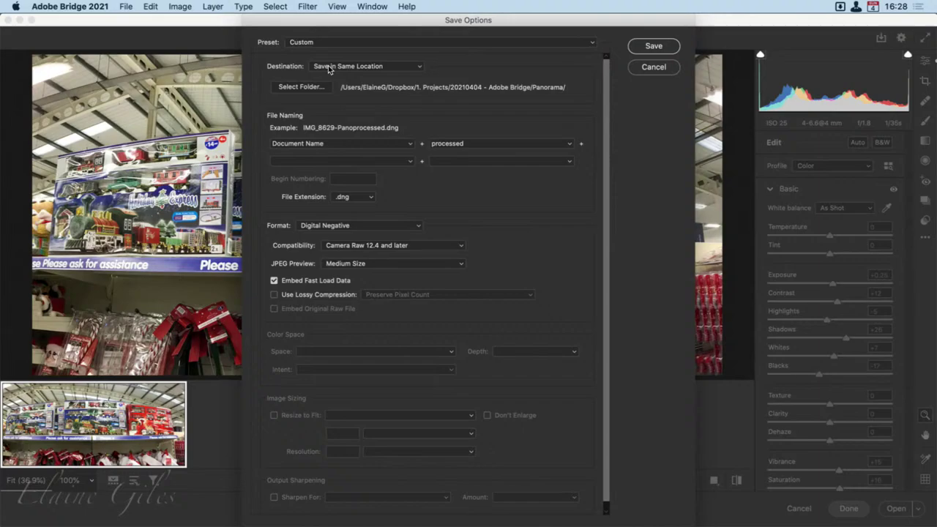
pyautogui.doubleClick(457, 145)
pyautogui.click(399, 227)
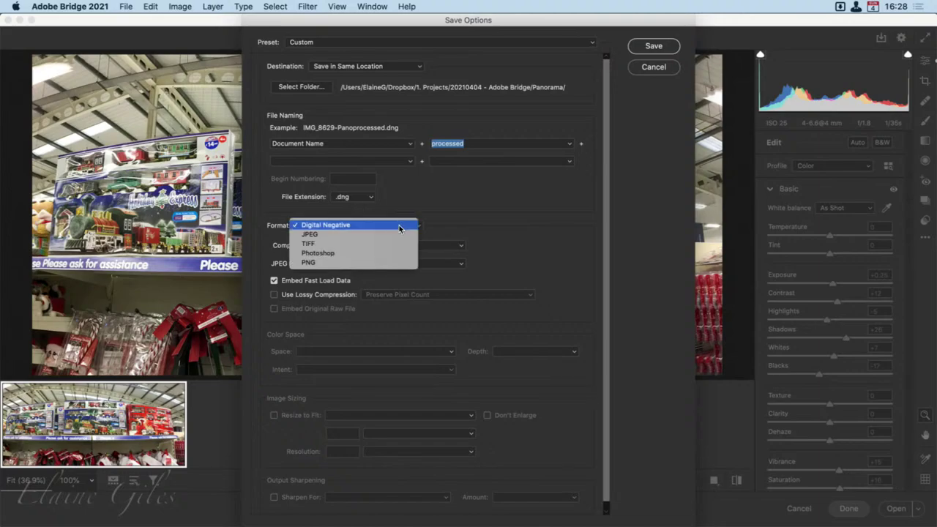
pyautogui.click(361, 252)
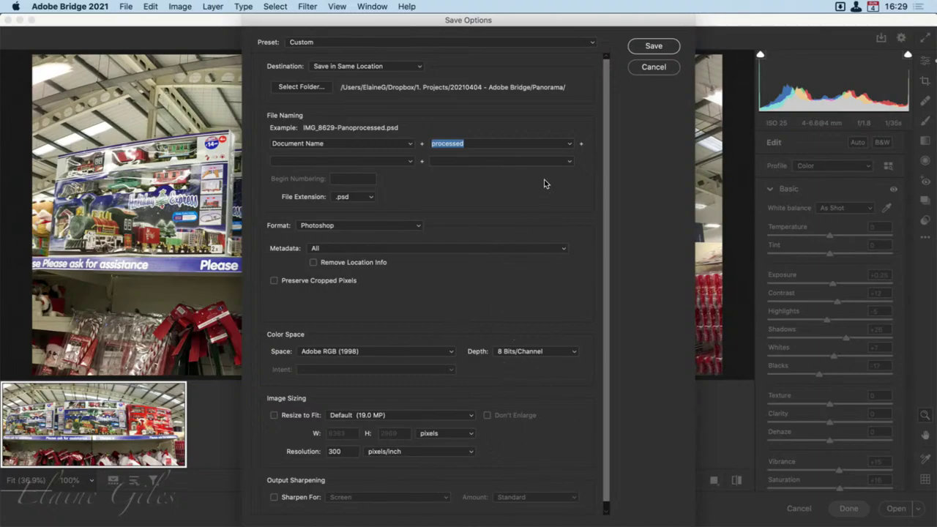
pyautogui.click(655, 47)
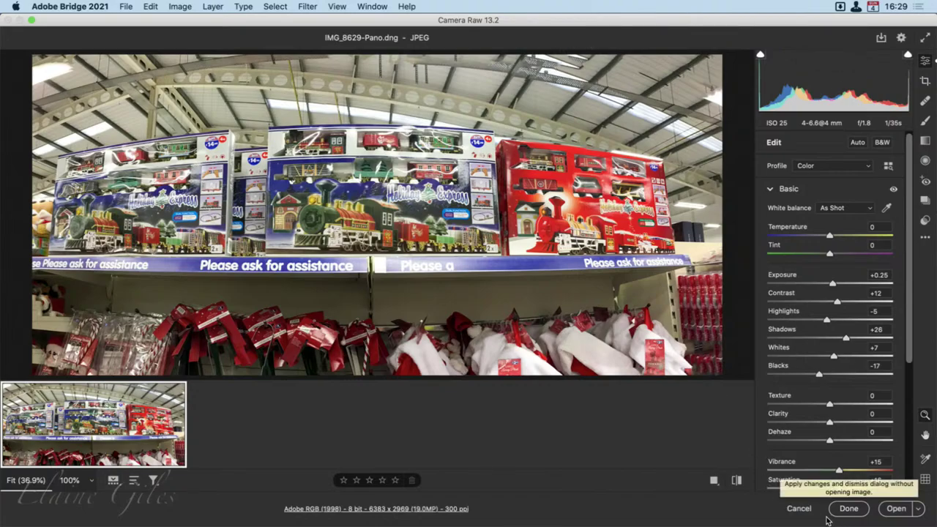
# Close Camera Raw and open IMG_8629-Panoprocessed.psd with Affinity Photo via Open With.
pyautogui.click(846, 508)
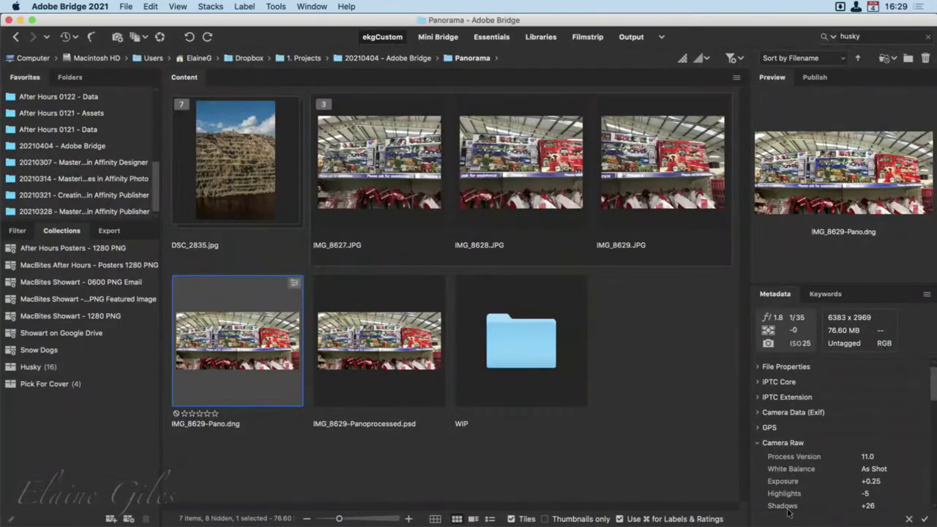
pyautogui.click(387, 354)
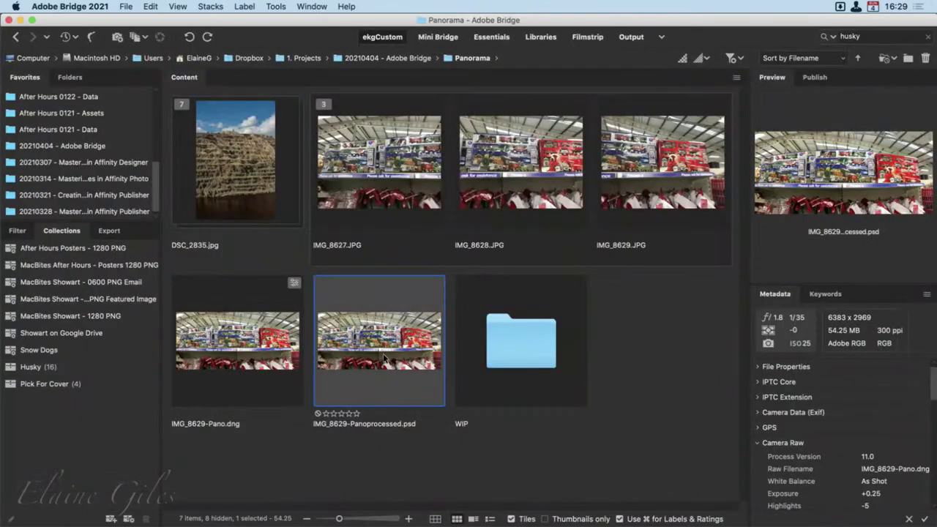
pyautogui.rightClick(374, 339)
pyautogui.moveTo(447, 227)
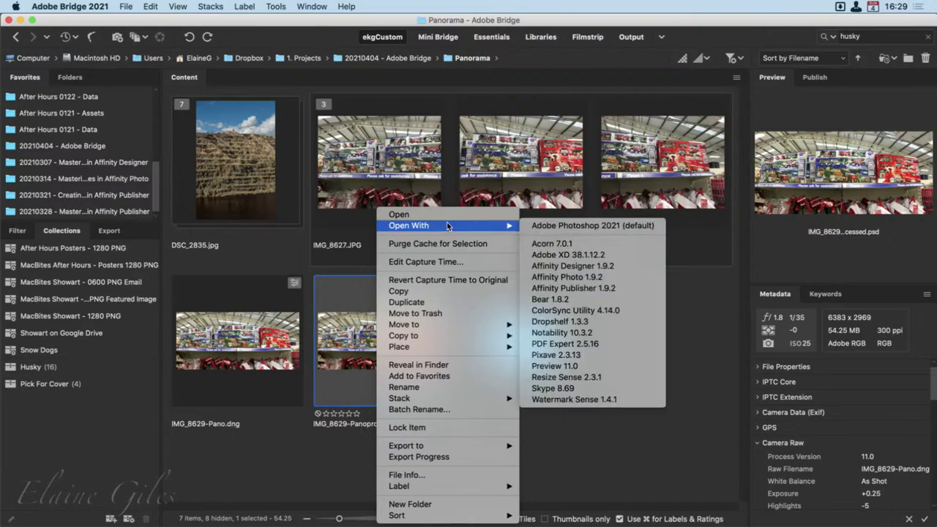
pyautogui.click(576, 278)
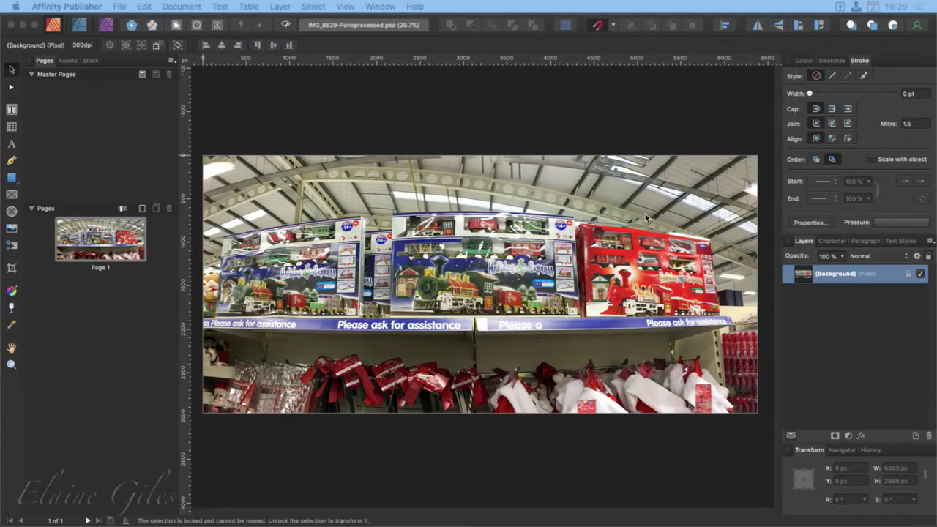
# Close the IMG_8629-Panoprocessed.psd document with Cmd+W and switch back to Bridge.
pyautogui.moveTo(549, 195); pyautogui.dragTo(735, 344)
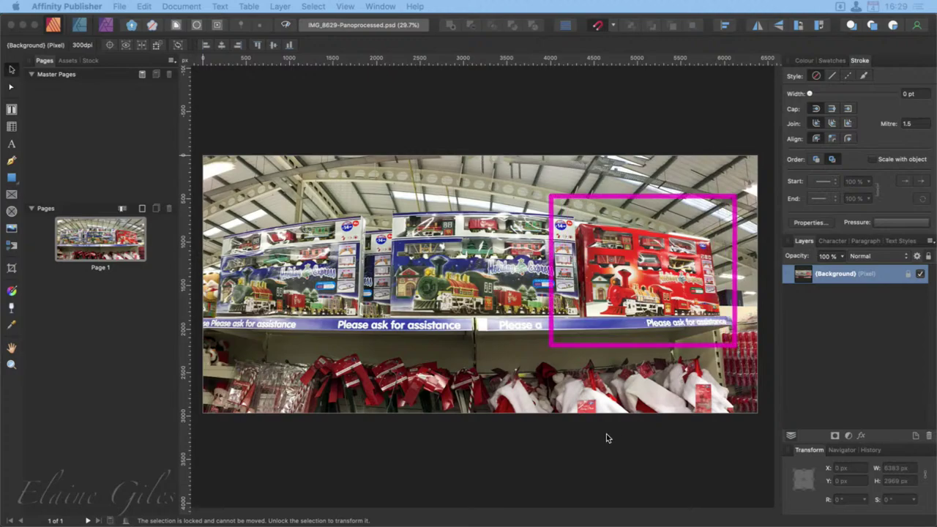
pyautogui.press('super+w')
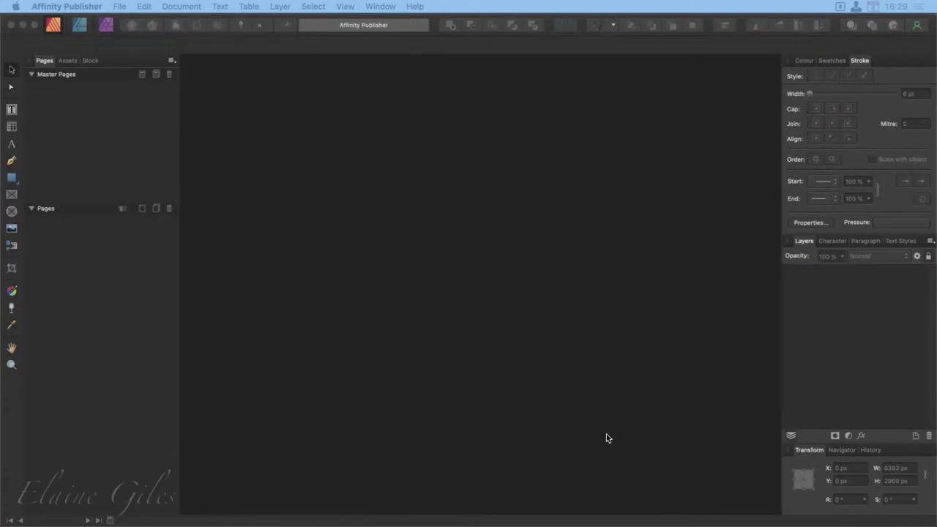
pyautogui.press('super+Tab')
# Show the Open With application list for IMG_8629-Panoprocessed.psd.
pyautogui.rightClick(392, 341)
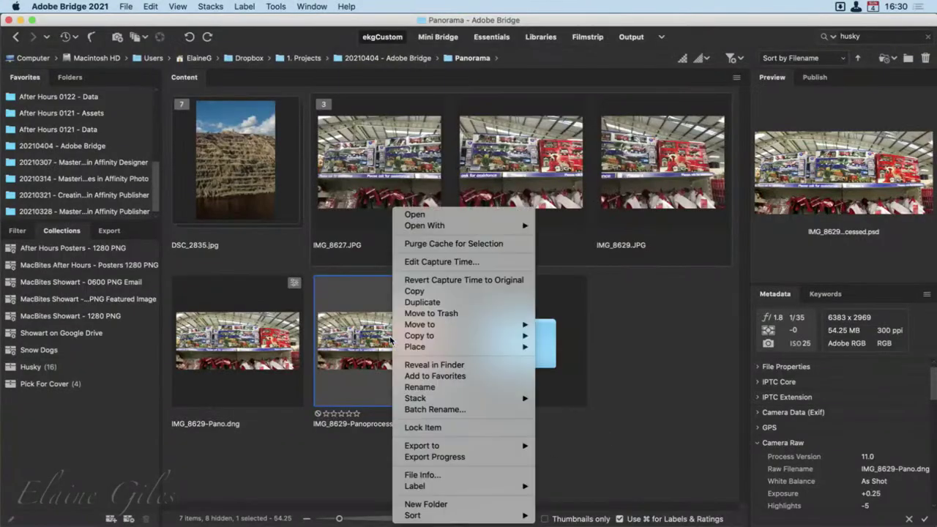
pyautogui.moveTo(467, 230)
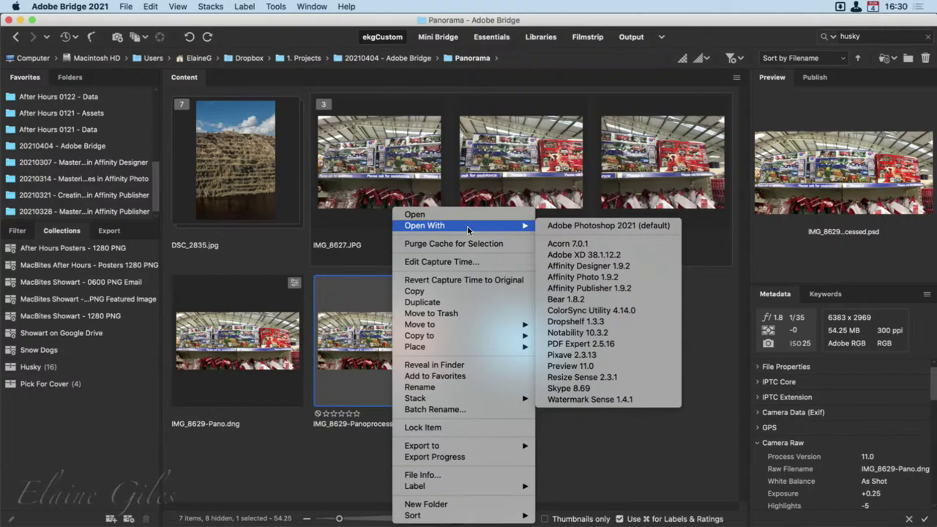
# Dismiss the menu and browse Bridge's File Type Associations preferences, closing without changes.
pyautogui.click(564, 19)
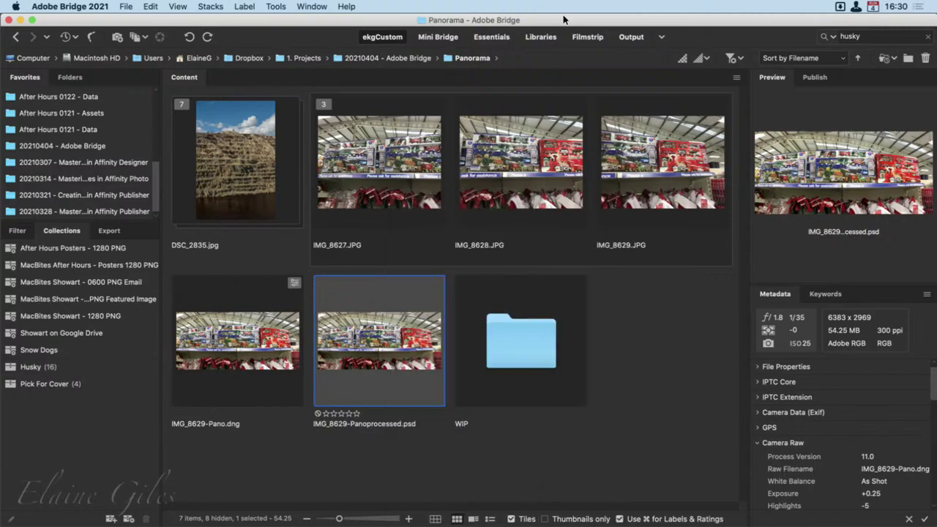
pyautogui.press('super+k')
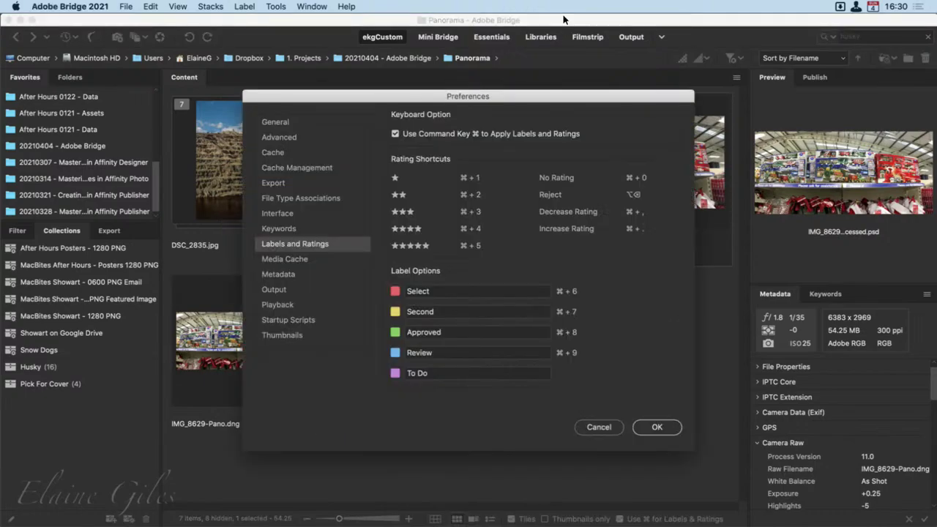
pyautogui.click(289, 198)
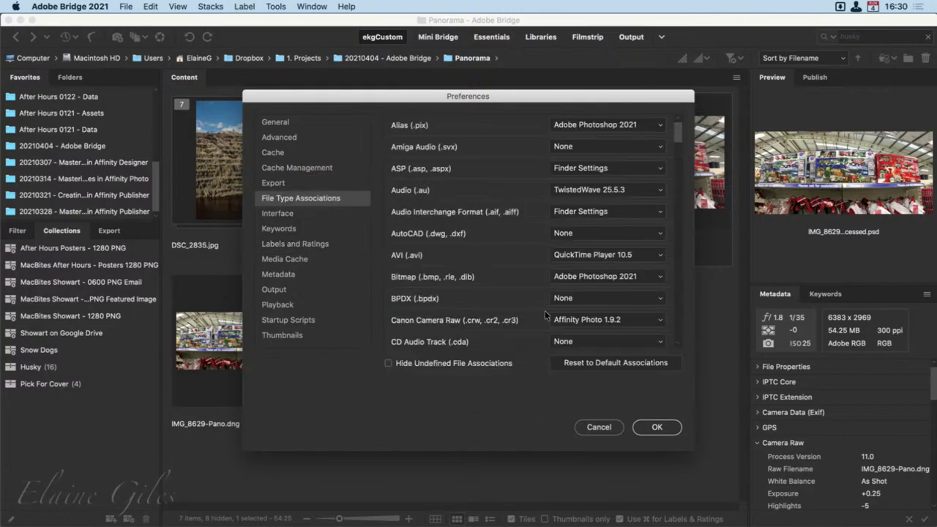
pyautogui.scroll(-15, 544, 313)
pyautogui.scroll(-20, 543, 313)
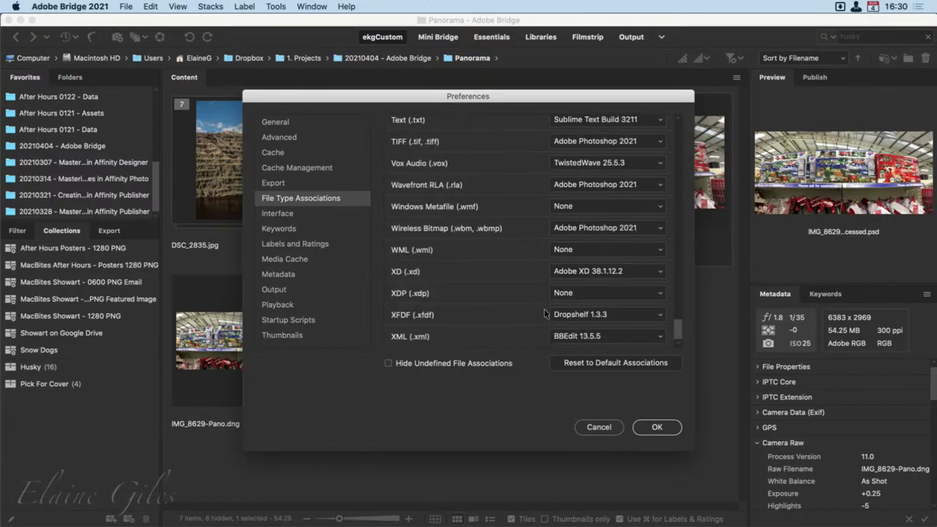
pyautogui.scroll(20, 544, 314)
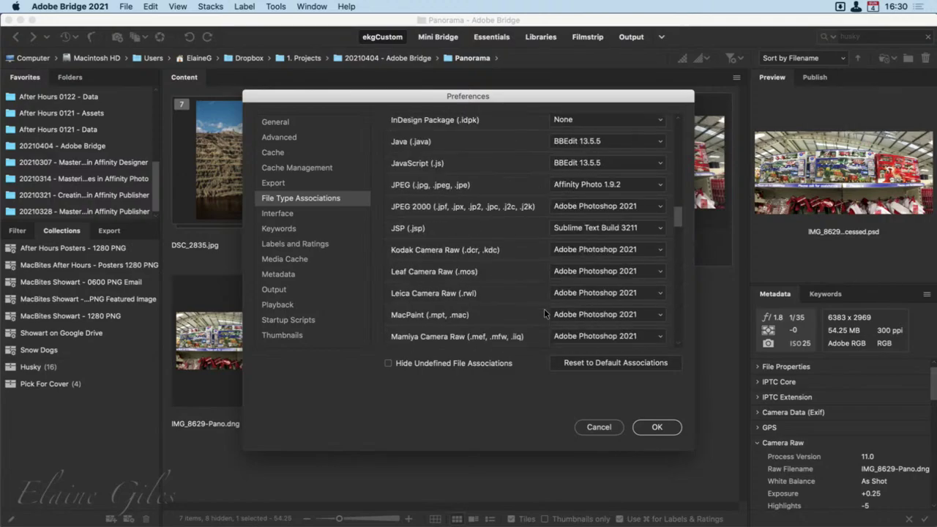
pyautogui.scroll(15, 544, 313)
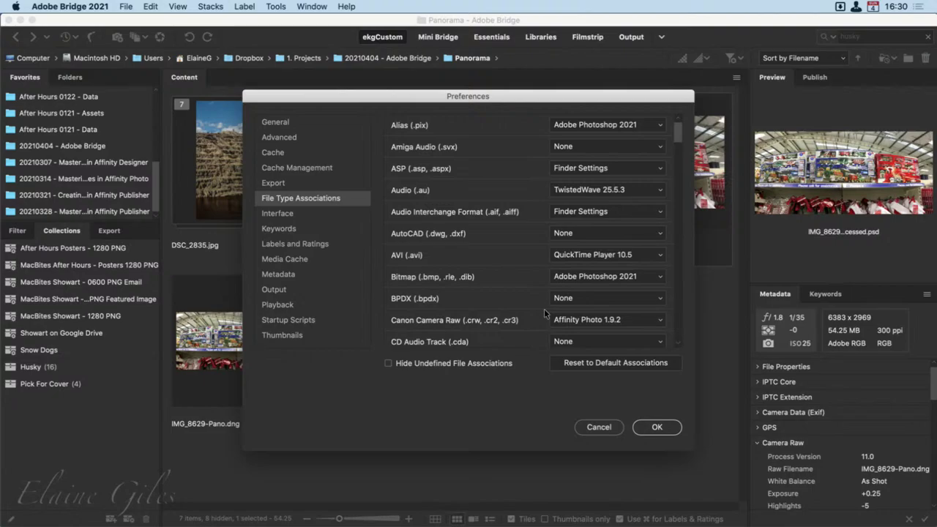
pyautogui.scroll(-20, 544, 313)
pyautogui.scroll(15, 544, 313)
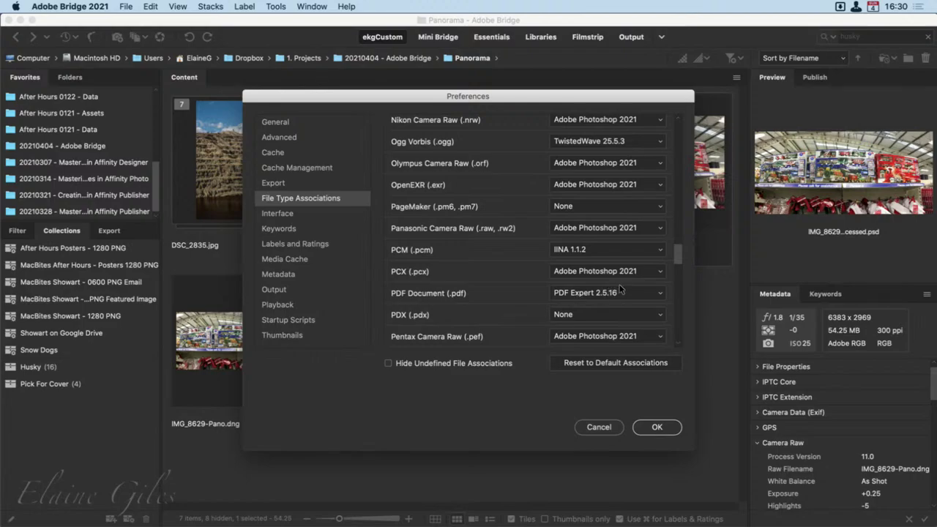
pyautogui.scroll(12, 634, 291)
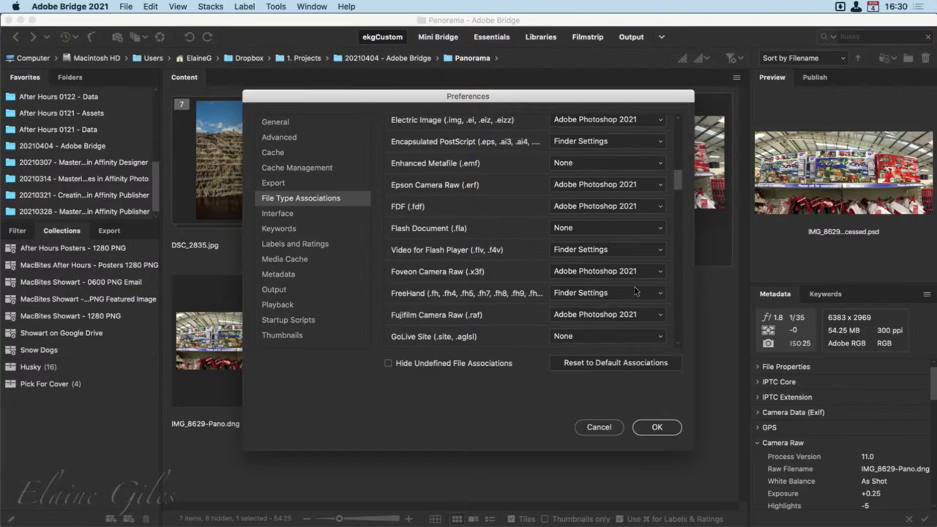
pyautogui.scroll(10, 635, 291)
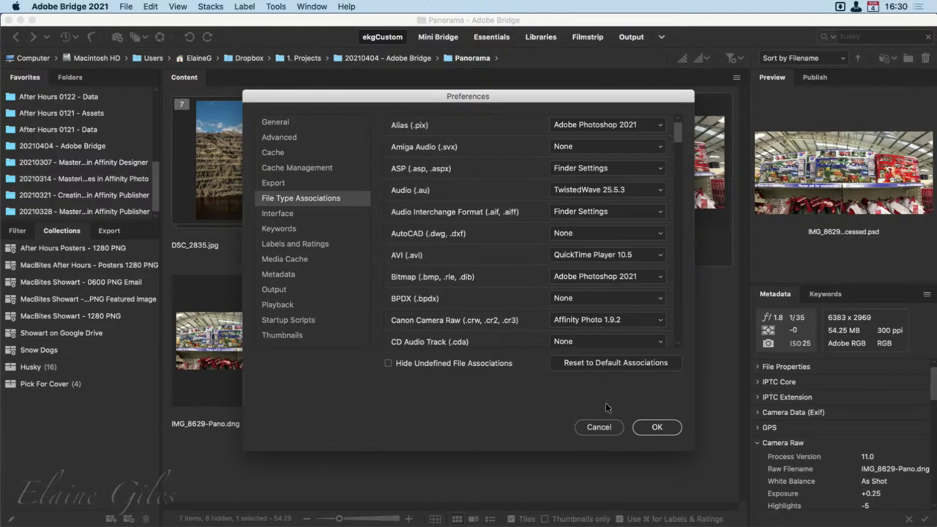
pyautogui.click(597, 430)
# Reveal IMG_8629-Panoprocessed.psd in Finder.
pyautogui.rightClick(391, 320)
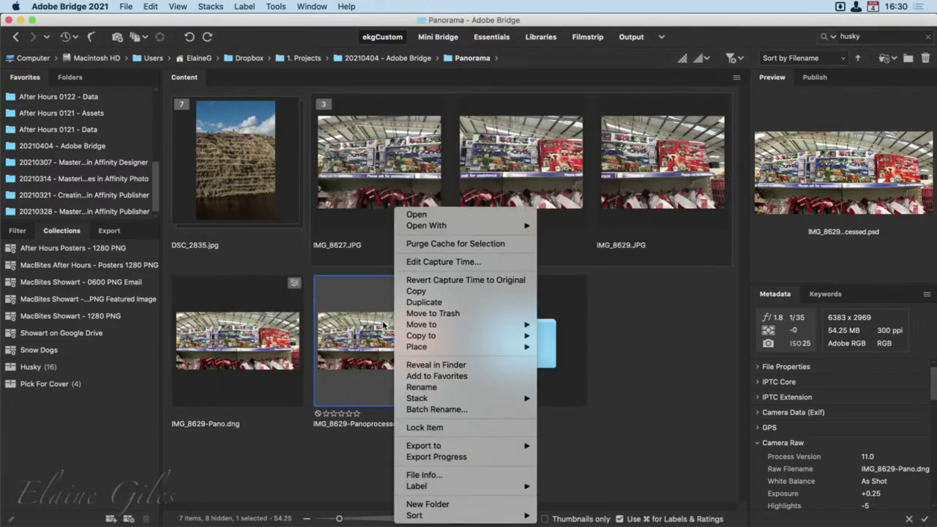
pyautogui.click(372, 369)
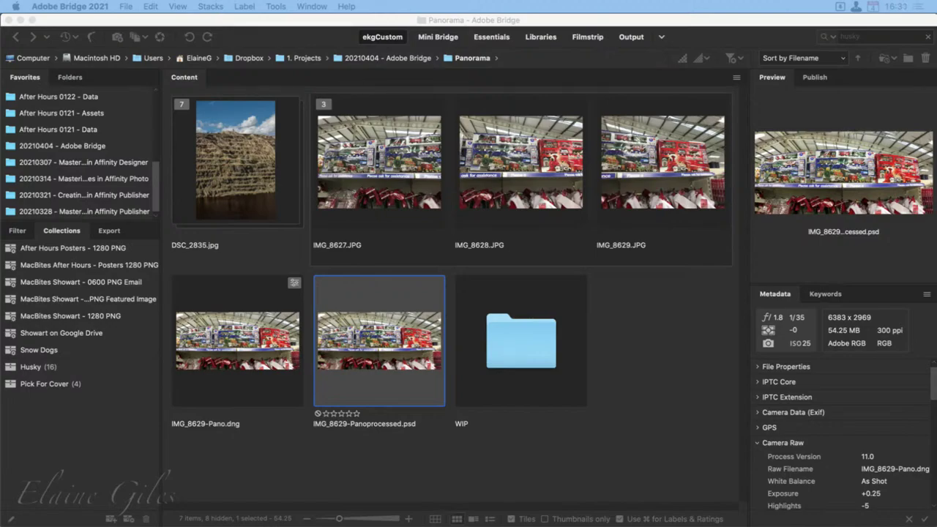
pyautogui.press('super+alt+r')
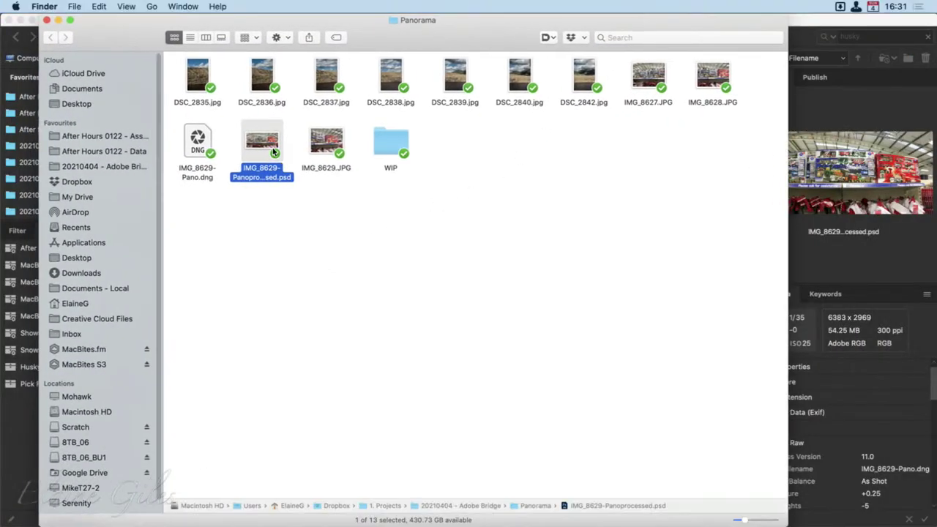
# Open the PSD in Affinity Photo, then hide it and close the Panorama Finder window.
pyautogui.rightClick(261, 146)
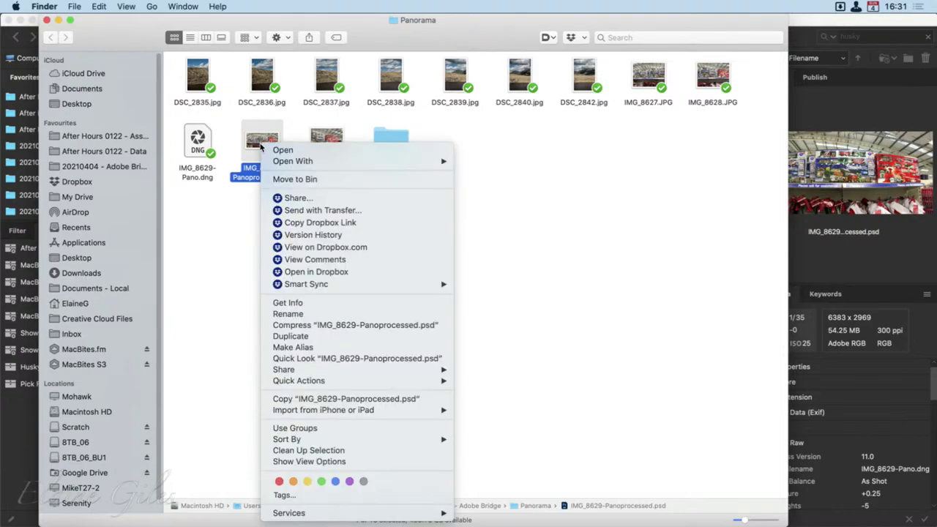
pyautogui.moveTo(315, 161)
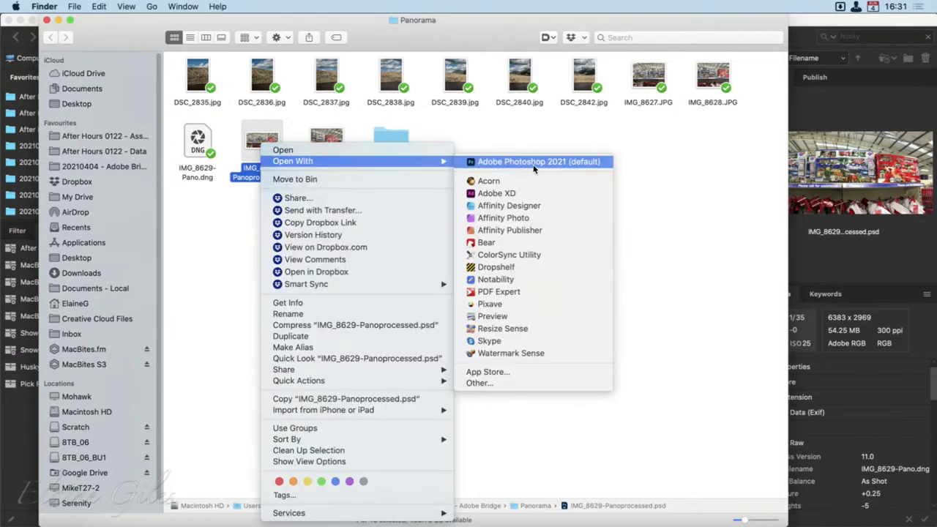
pyautogui.click(521, 218)
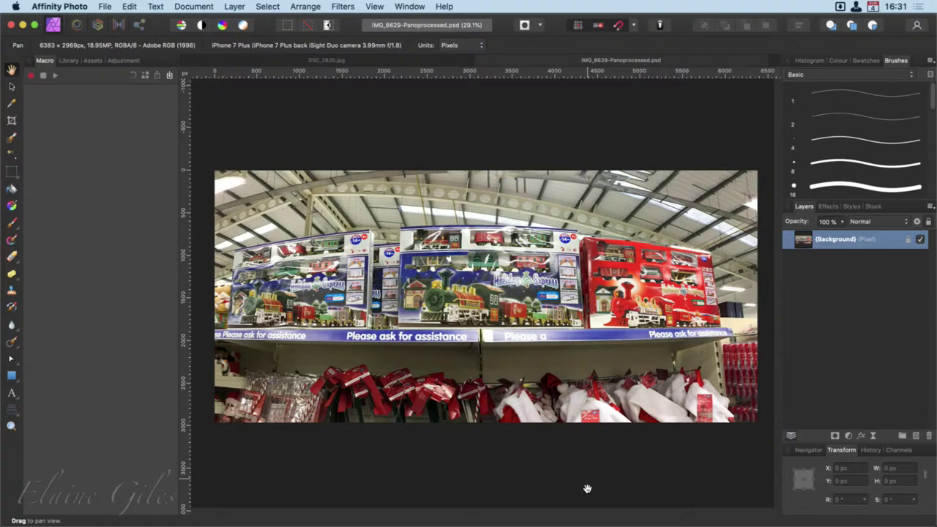
pyautogui.press('super+h')
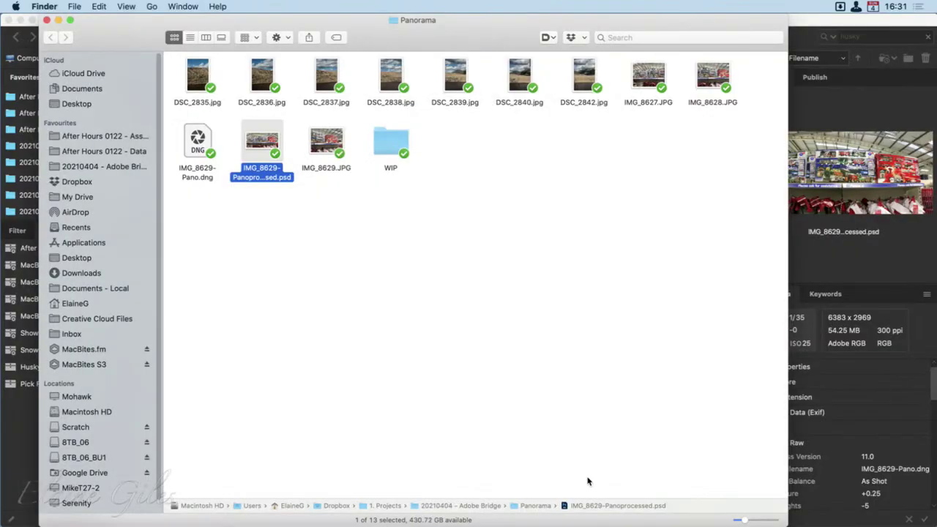
pyautogui.doubleClick(403, 36)
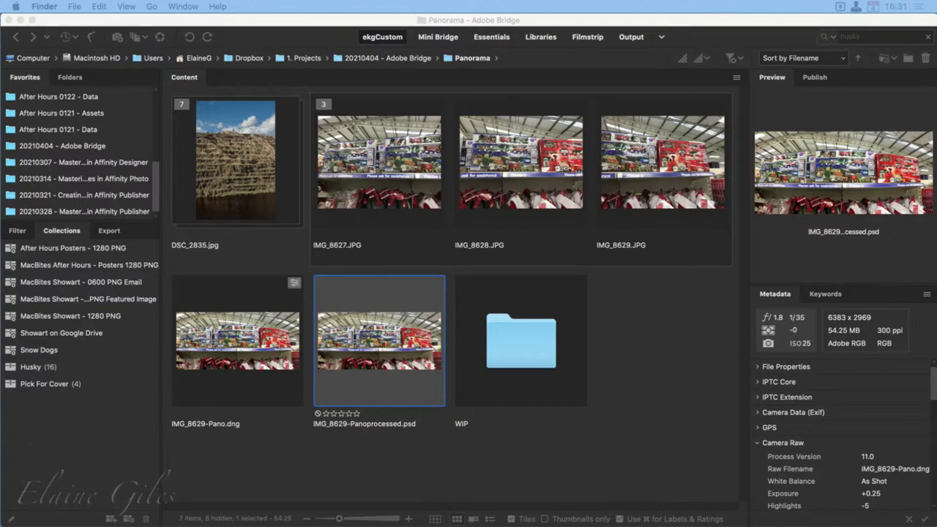
# Go up through 1. Projects to the 20210404 - Adobe Bridge folder.
pyautogui.click(634, 441)
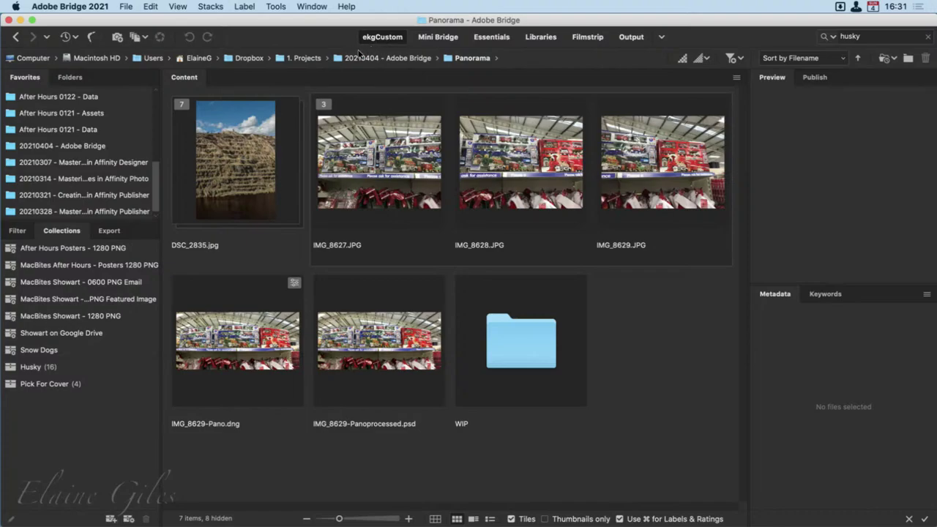
pyautogui.click(359, 57)
pyautogui.click(313, 58)
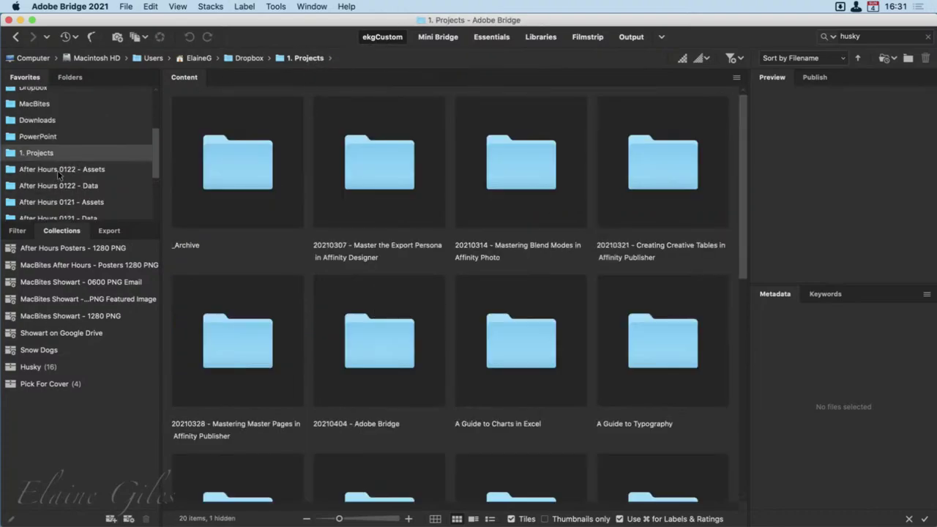
pyautogui.scroll(-3, 58, 174)
pyautogui.click(92, 145)
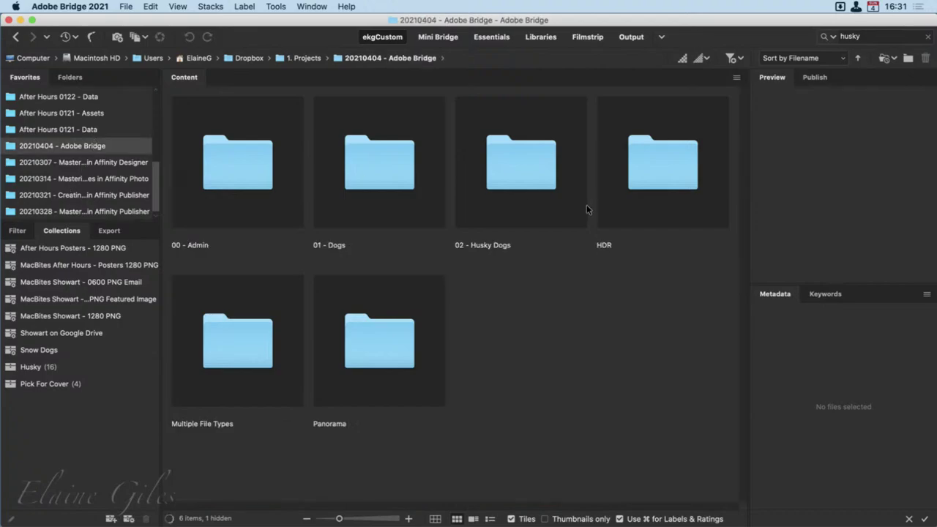
# Open the HDR folder and browse its bracketed landscape, Lighthouse, Manarola, manor and Valley exposures.
pyautogui.doubleClick(650, 183)
pyautogui.scroll(-3, 570, 368)
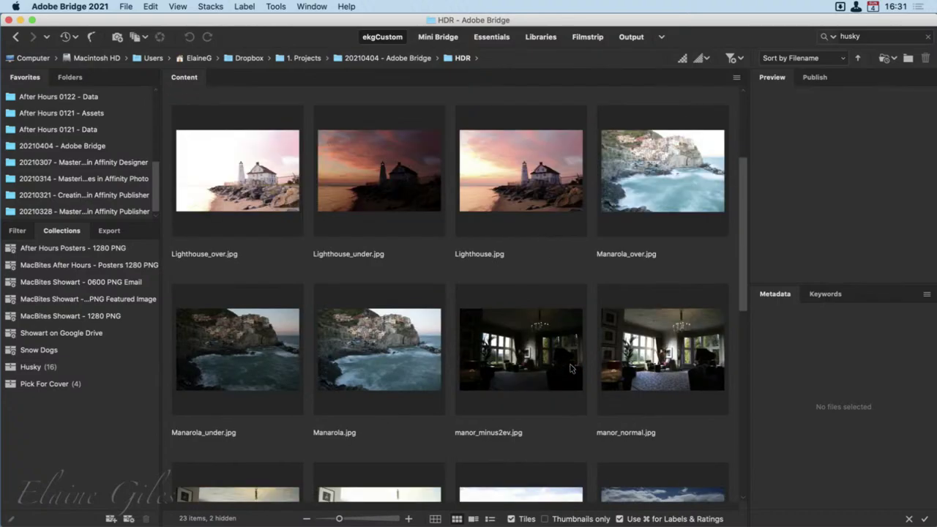
pyautogui.scroll(-8, 571, 368)
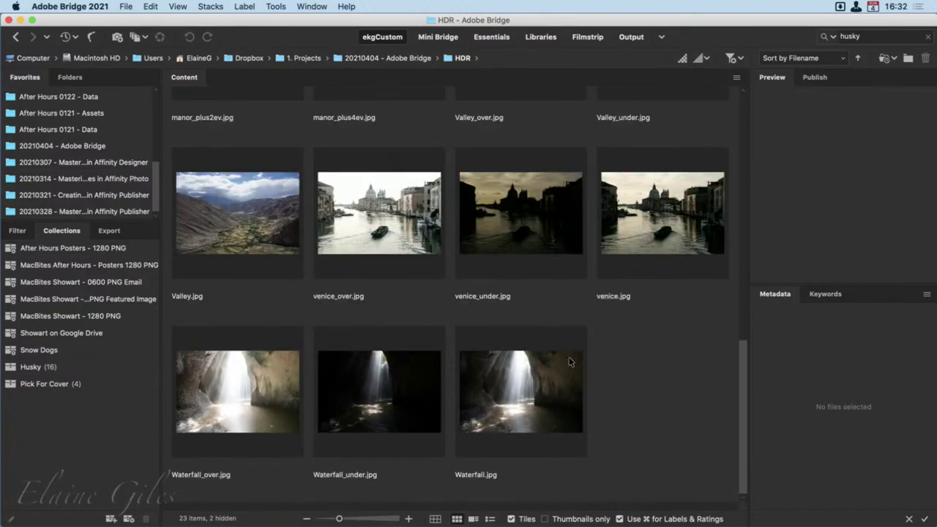
pyautogui.scroll(10, 570, 366)
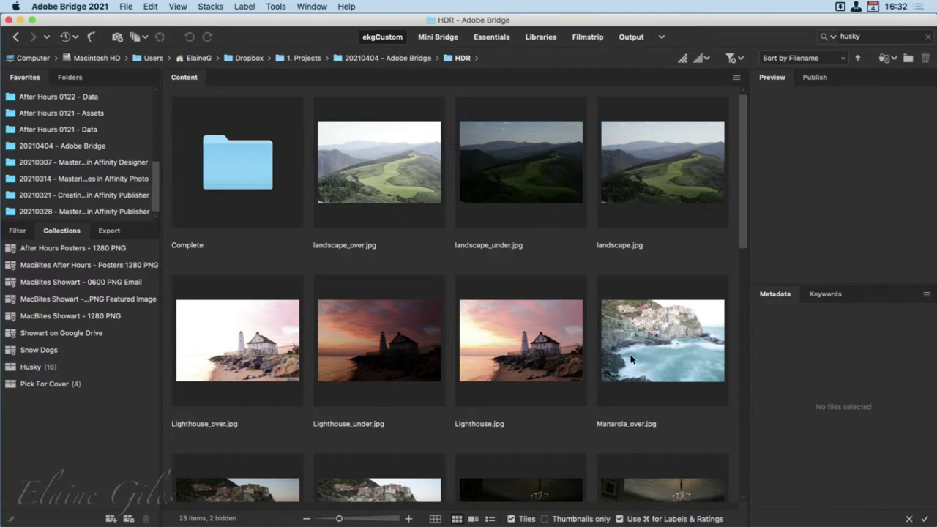
pyautogui.scroll(-3, 630, 358)
pyautogui.scroll(-3, 631, 358)
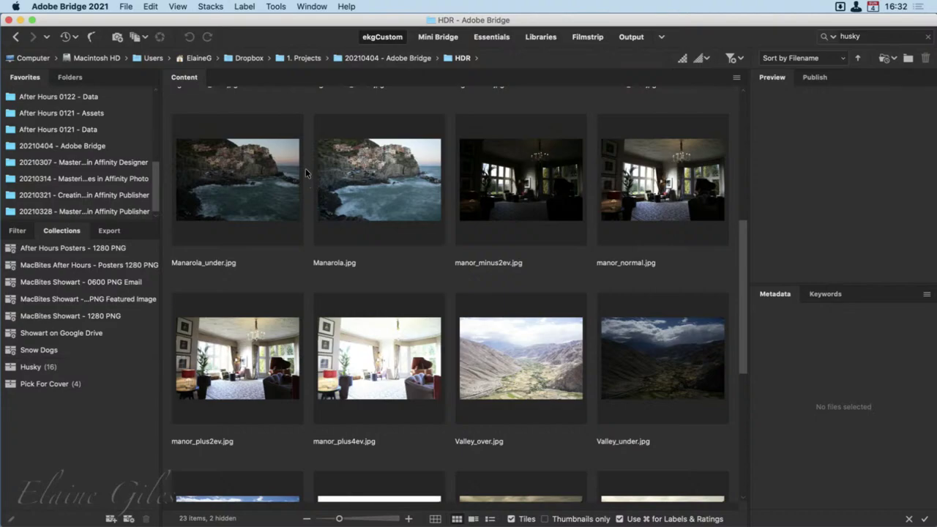
# Auto-stack the HDR folder's brackets with Stacks > Auto-Stack Panorama/HDR.
pyautogui.click(210, 6)
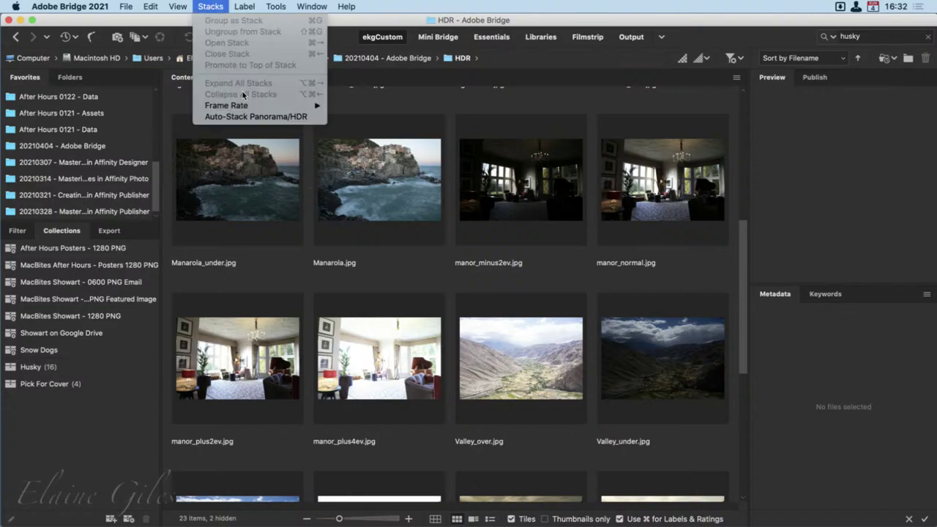
pyautogui.click(249, 117)
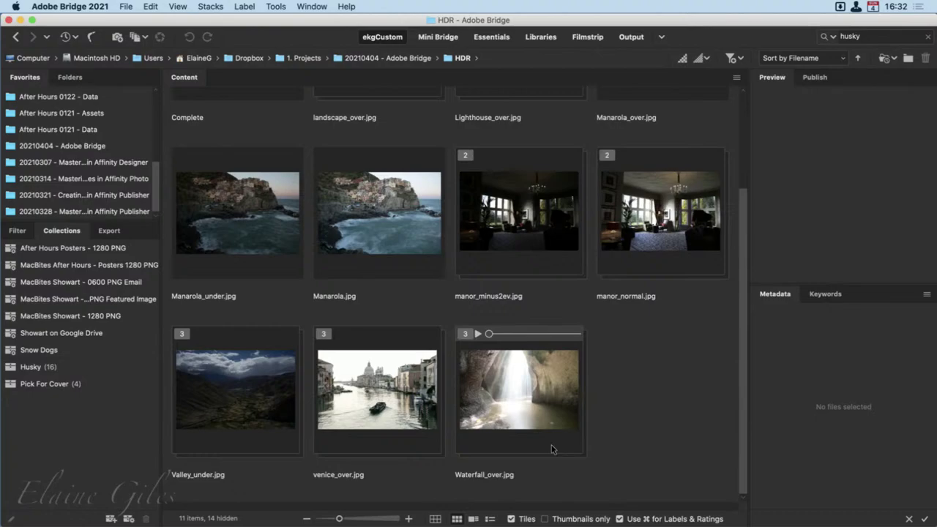
pyautogui.scroll(5, 552, 449)
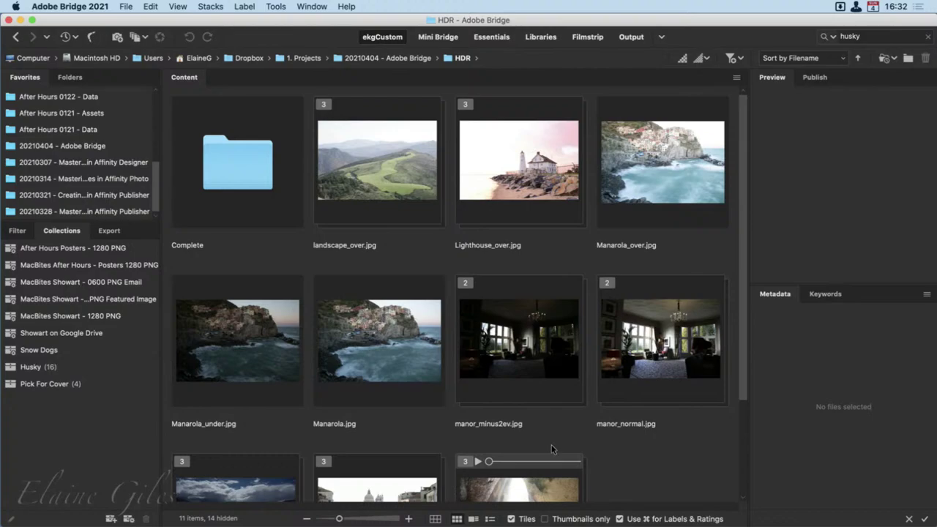
# Group the three Manarola images as one stack.
pyautogui.click(663, 159)
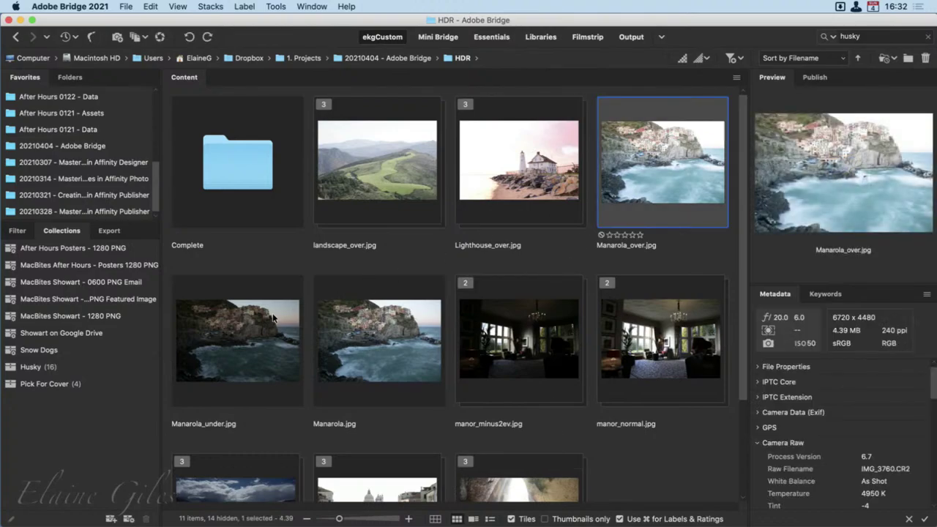
pyautogui.keyDown('super'); pyautogui.click(235, 341); pyautogui.keyUp('super')
pyautogui.keyDown('super'); pyautogui.click(377, 340); pyautogui.keyUp('super')
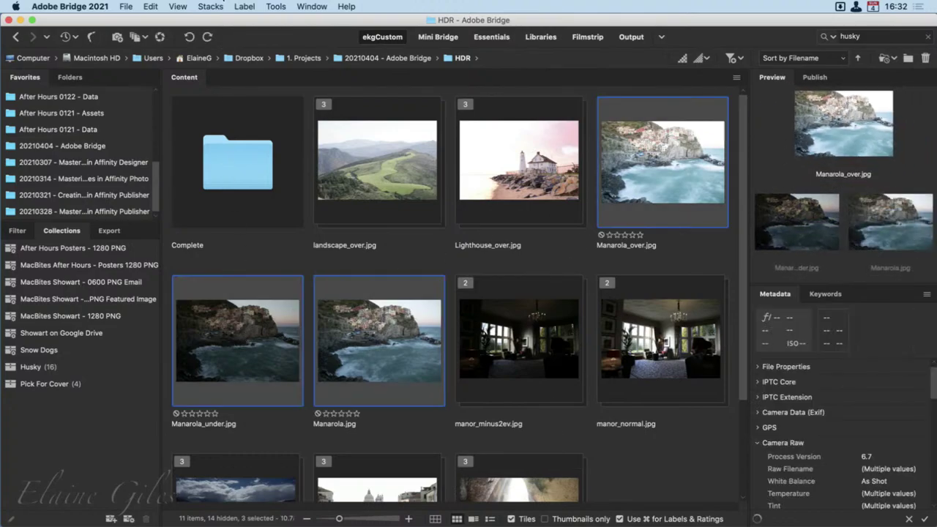
pyautogui.click(210, 6)
pyautogui.click(233, 20)
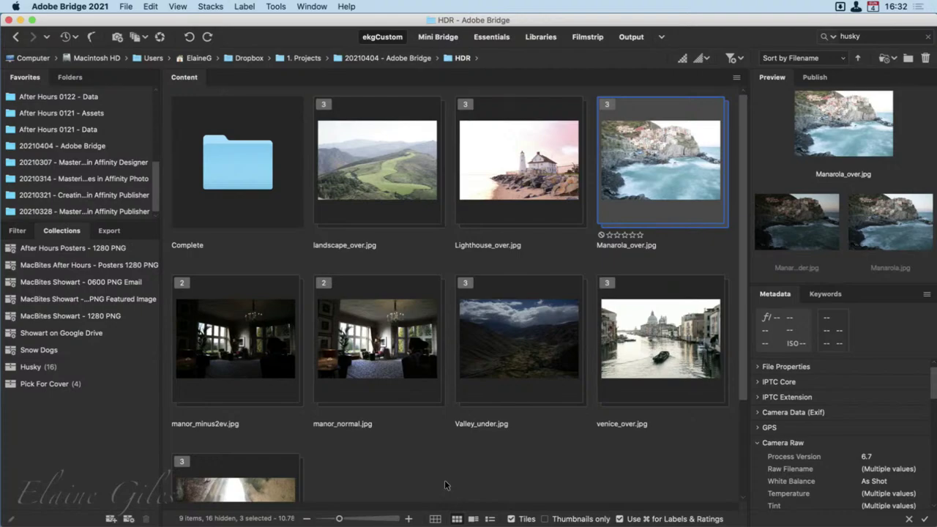
# Drag manor_plus2ev into the manor stack so all four manor shots are grouped.
pyautogui.moveTo(234, 319)
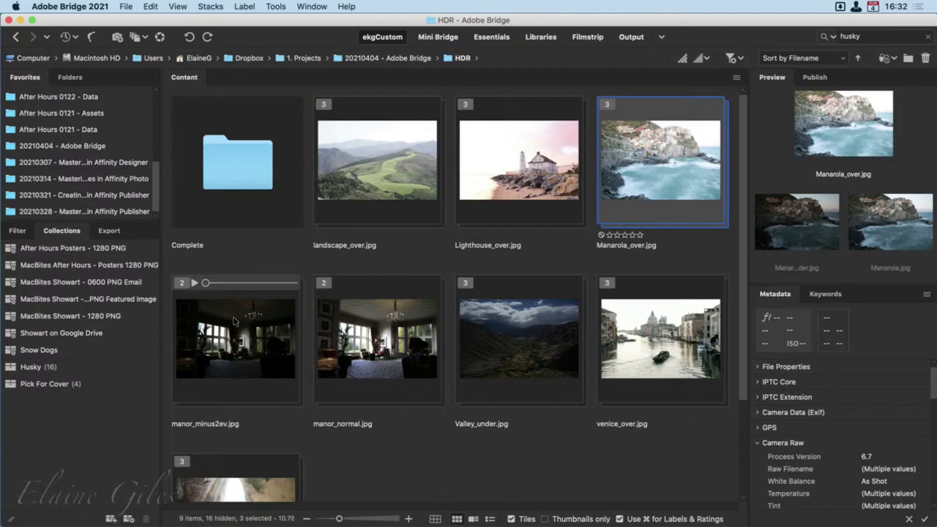
pyautogui.click(349, 326)
pyautogui.keyDown('shift'); pyautogui.click(248, 331); pyautogui.keyUp('shift')
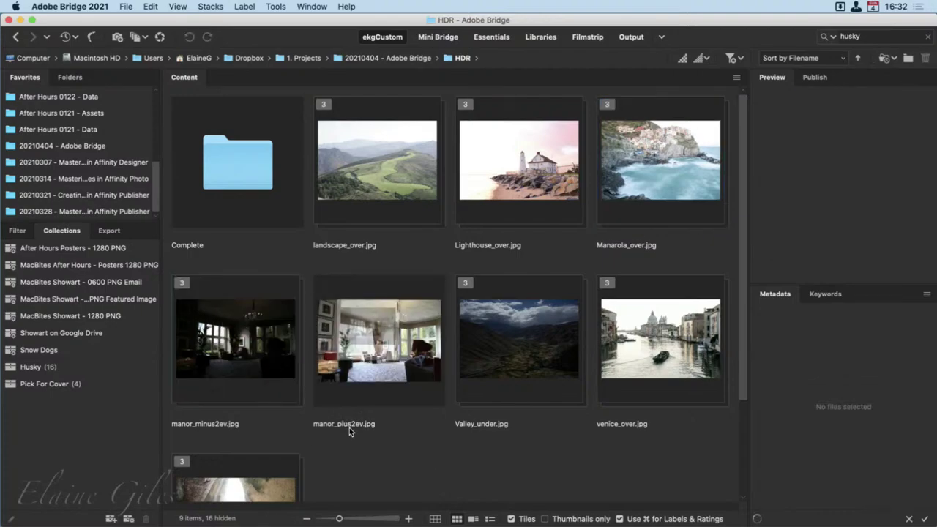
pyautogui.moveTo(380, 347); pyautogui.dragTo(241, 336)
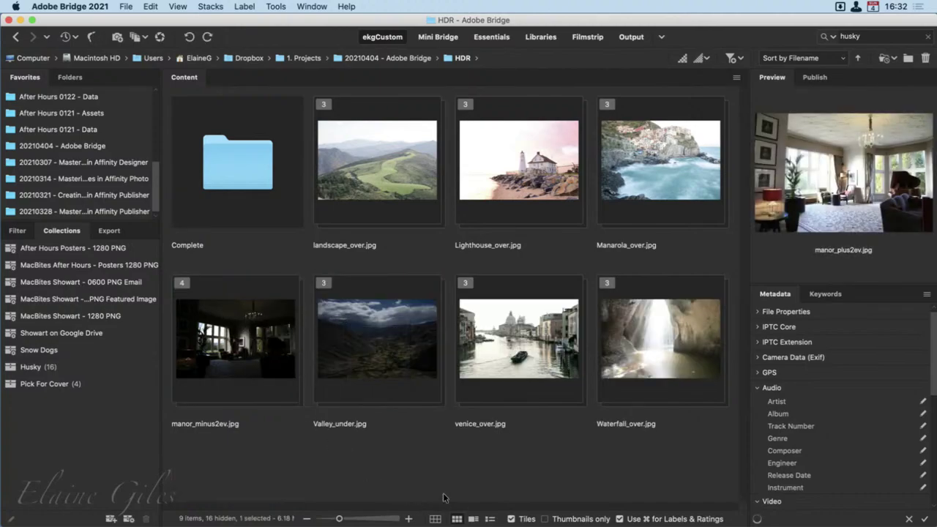
pyautogui.moveTo(251, 357)
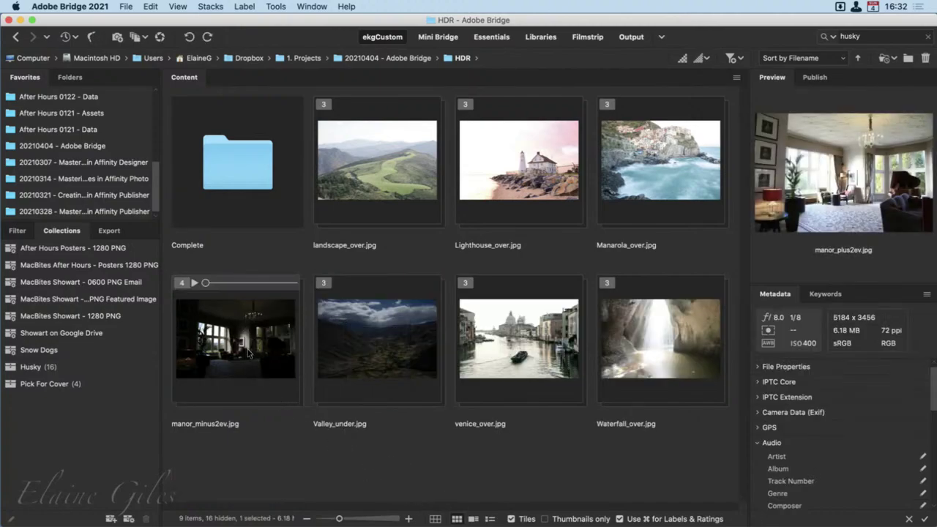
pyautogui.moveTo(395, 317)
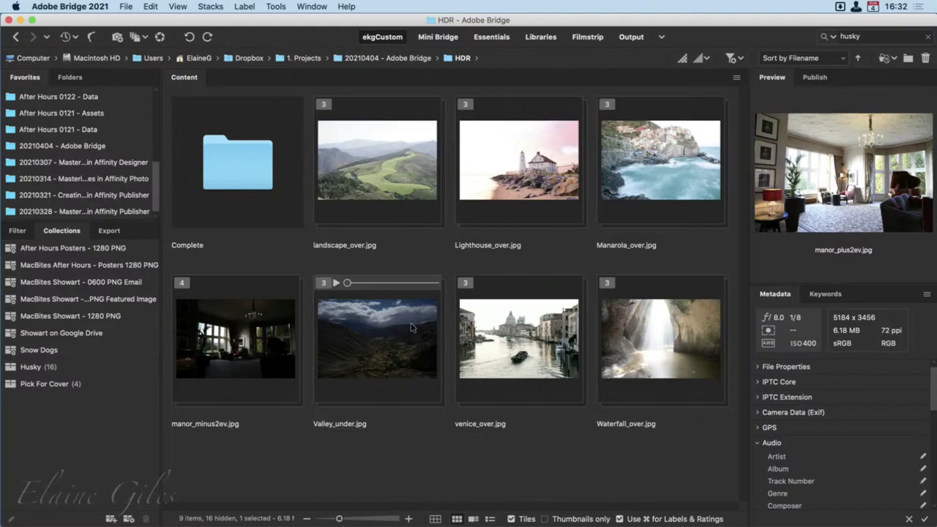
pyautogui.moveTo(386, 199)
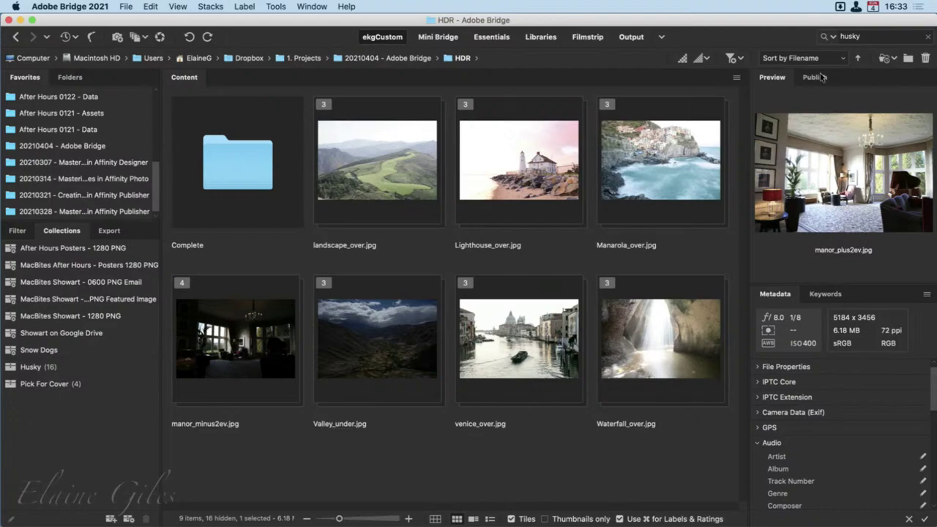
# Show the Export presets and open the 01 - Dogs folder, selecting the couple-playing-with-dogs photo.
pyautogui.click(108, 230)
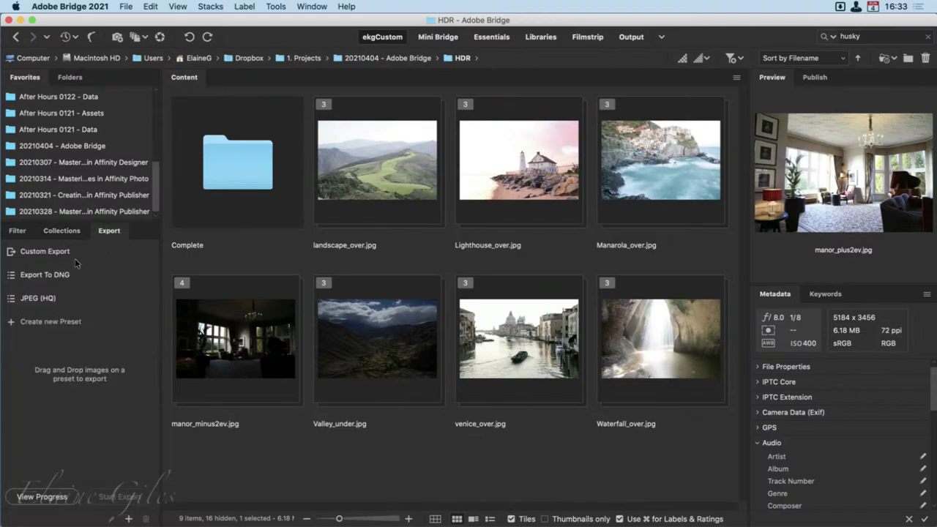
pyautogui.click(392, 58)
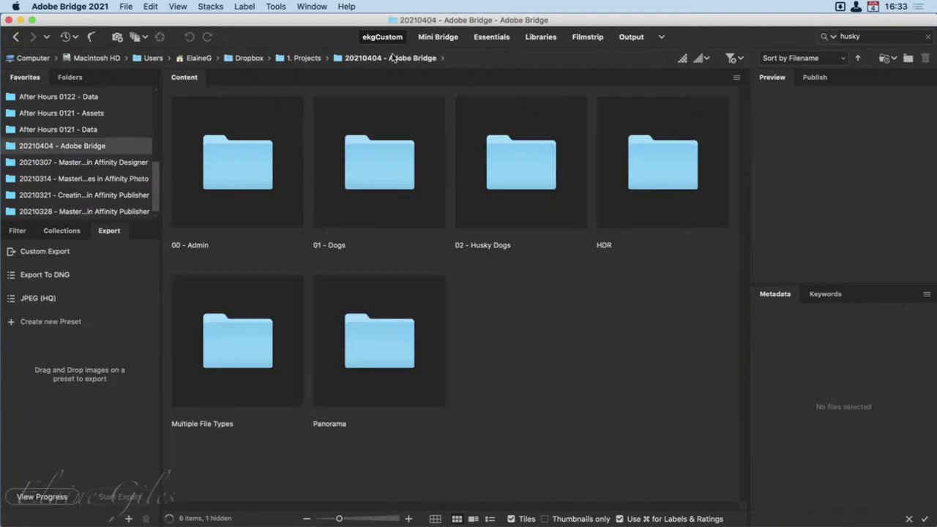
pyautogui.doubleClick(399, 203)
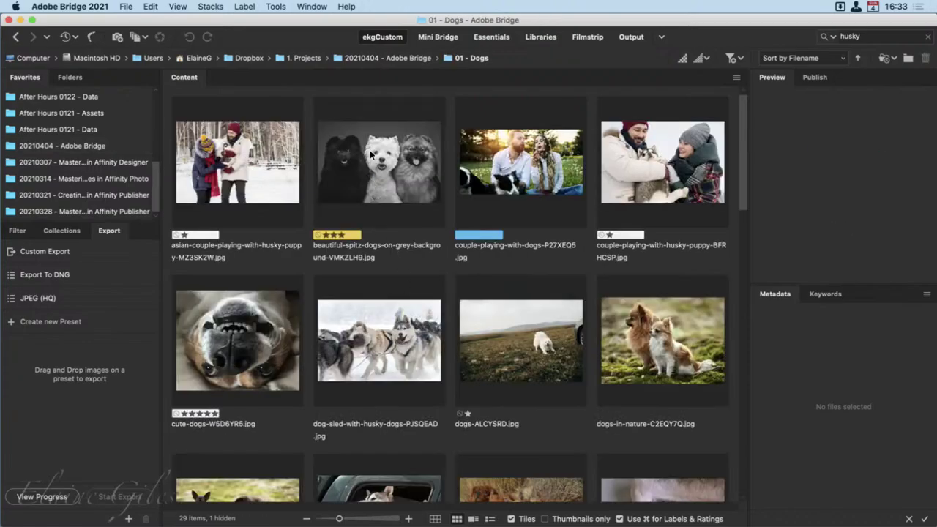
pyautogui.click(511, 146)
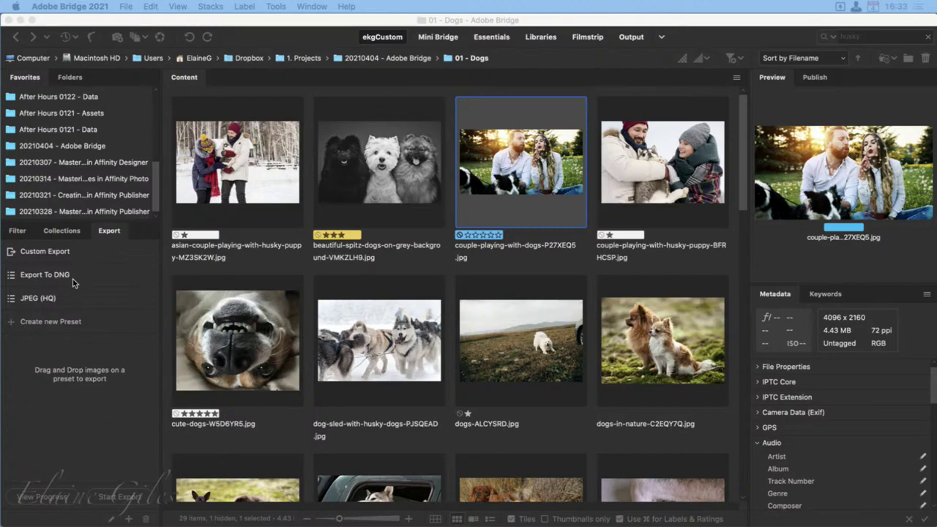
# Start a new export preset, look through its options, then cancel it.
pyautogui.click(61, 324)
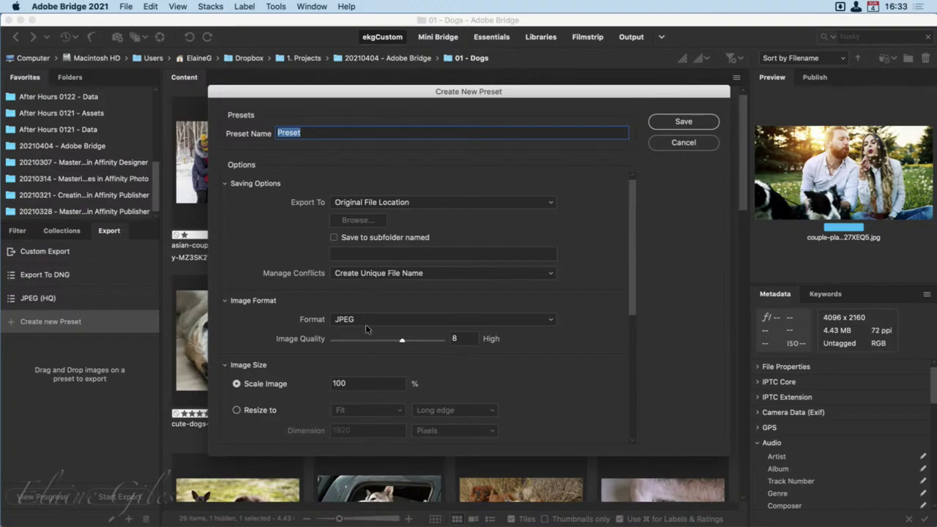
pyautogui.scroll(-3, 388, 392)
pyautogui.scroll(-3, 388, 392)
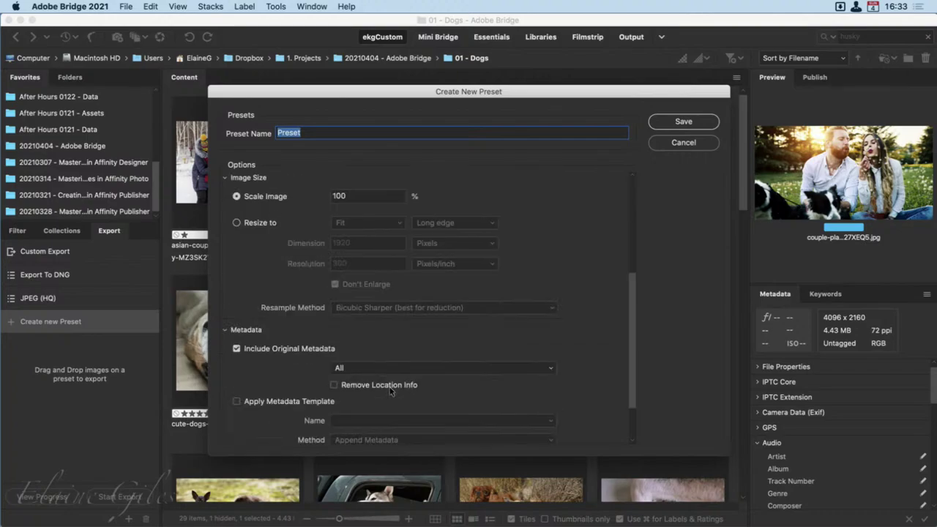
pyautogui.scroll(-2, 390, 392)
pyautogui.scroll(8, 390, 391)
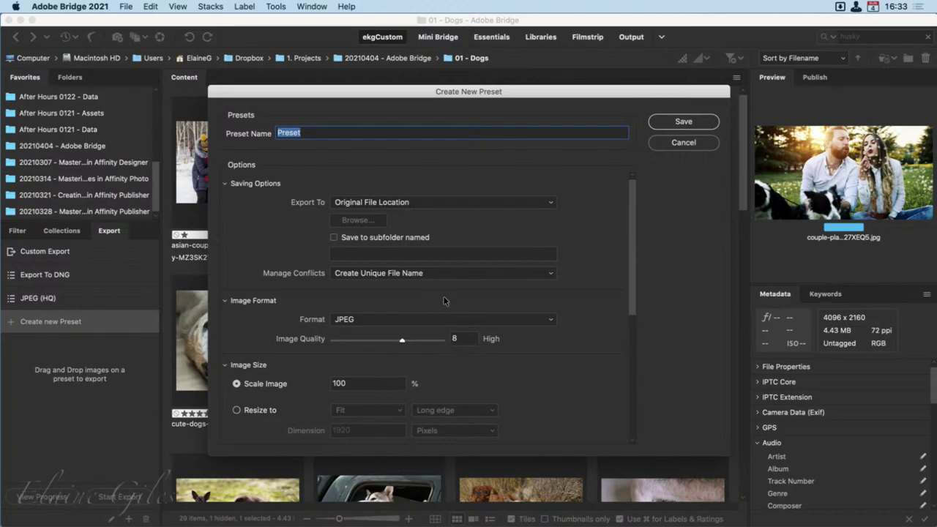
pyautogui.click(676, 144)
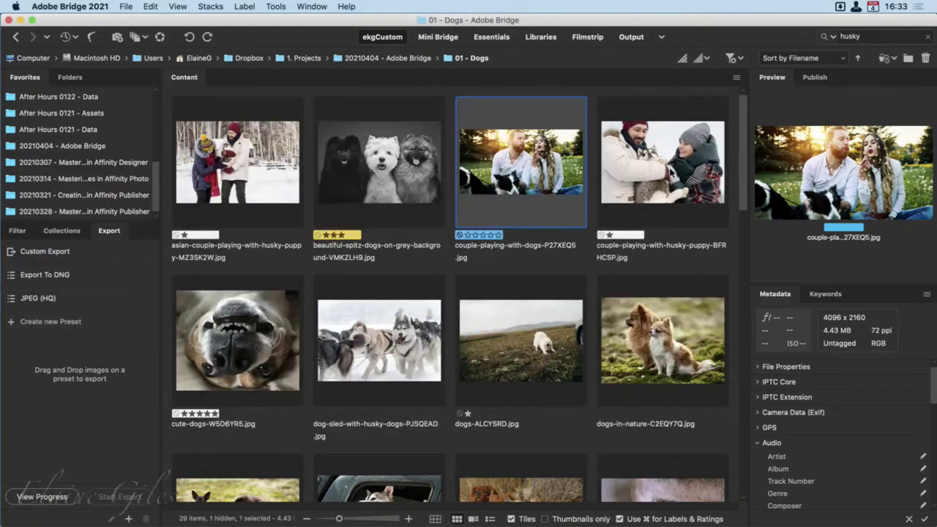
# Switch the right-hand panel to Publish, listing Adobe Stock Contributor and Adobe Portfolio.
pyautogui.click(816, 75)
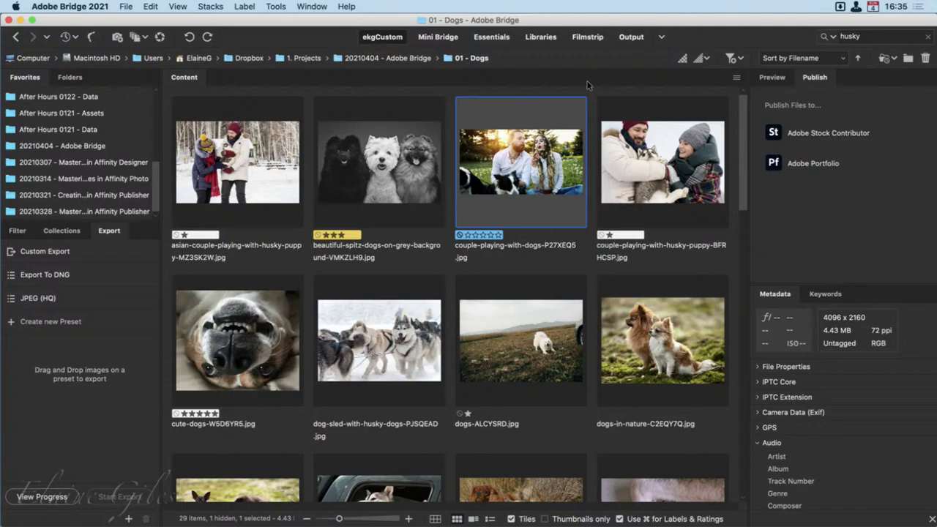
# Switch to the Output workspace with an empty A4 2 x 2 layout at 300 ppi.
pyautogui.click(630, 37)
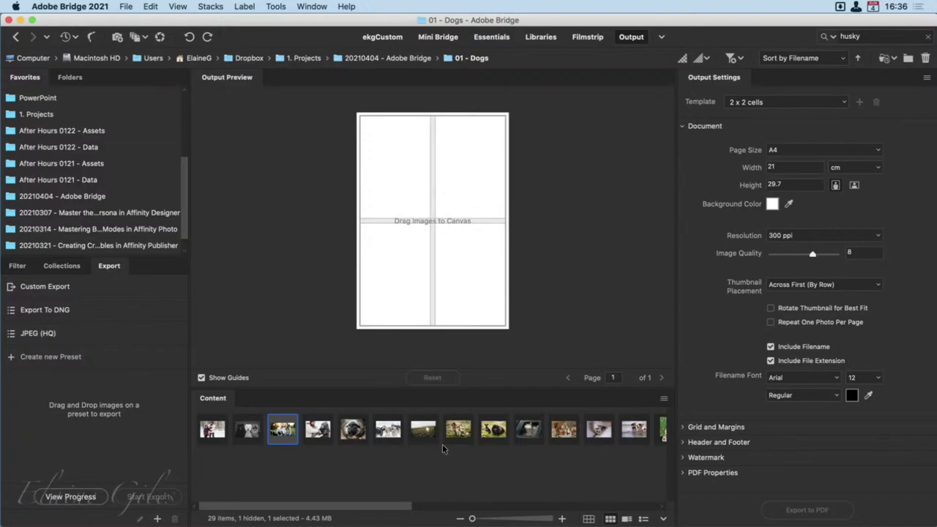
pyautogui.hscroll(2, 442, 444)
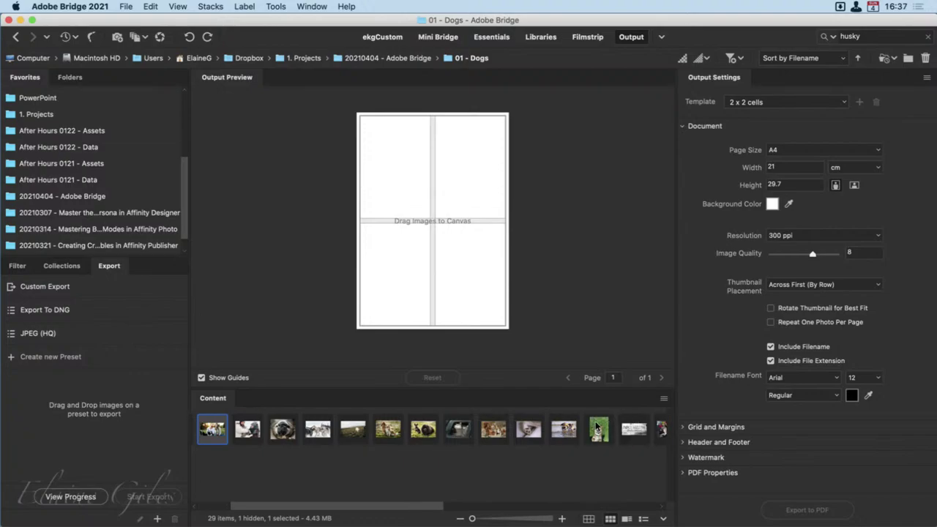
# Fill page 1 with the dog-on-grass, husky puppy, dogs-in-ocean and dog paws photos.
pyautogui.moveTo(596, 429); pyautogui.dragTo(417, 174)
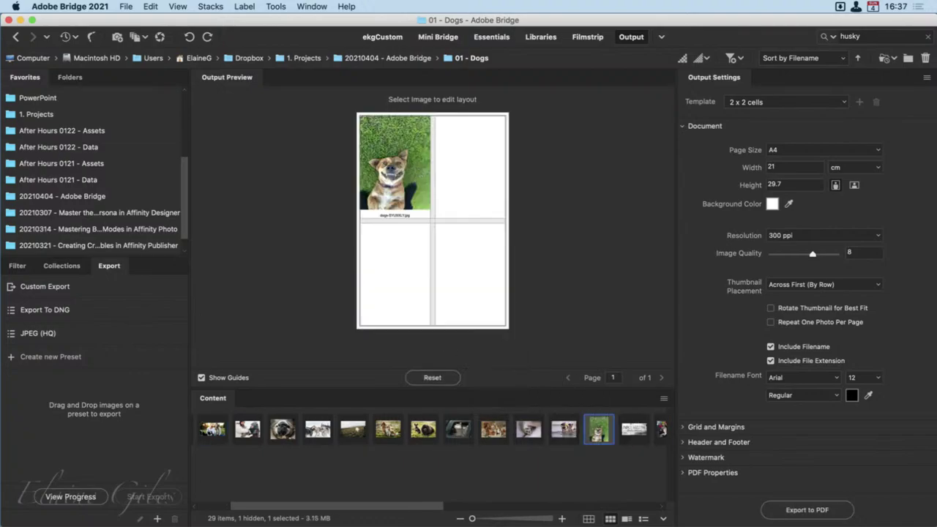
pyautogui.hscroll(5, 548, 457)
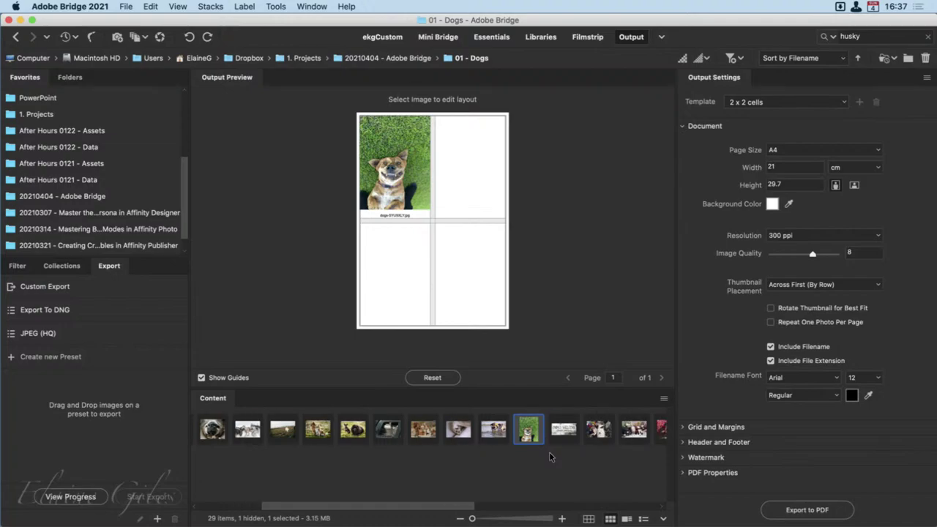
pyautogui.hscroll(7, 550, 457)
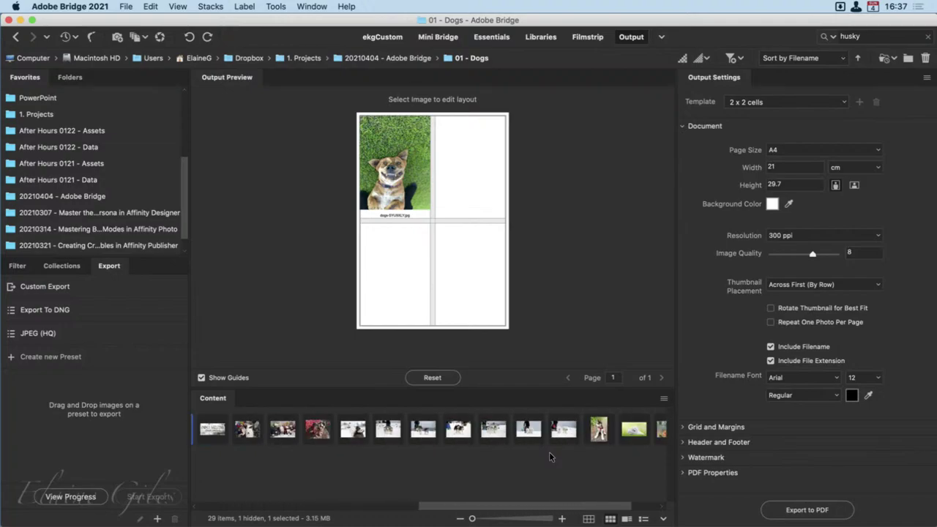
pyautogui.moveTo(597, 428); pyautogui.dragTo(440, 256)
pyautogui.hscroll(2, 596, 438)
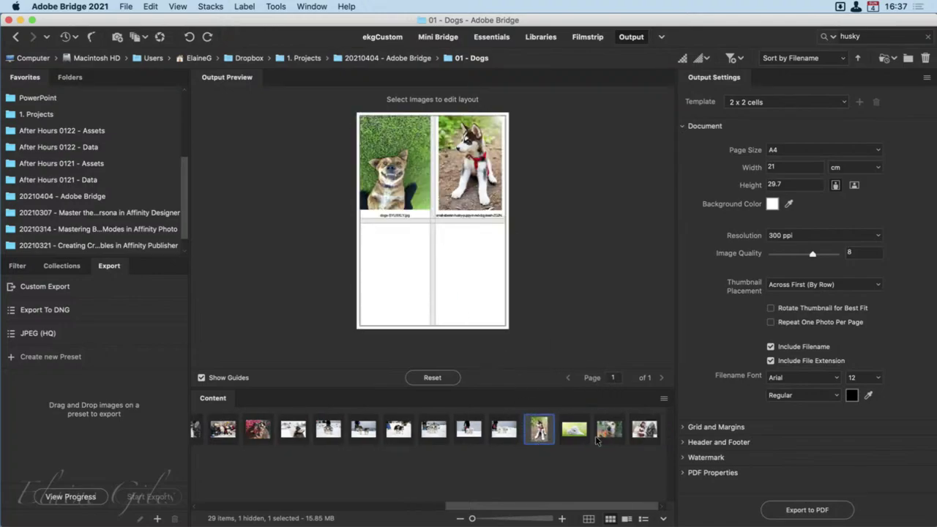
pyautogui.hscroll(-6, 536, 406)
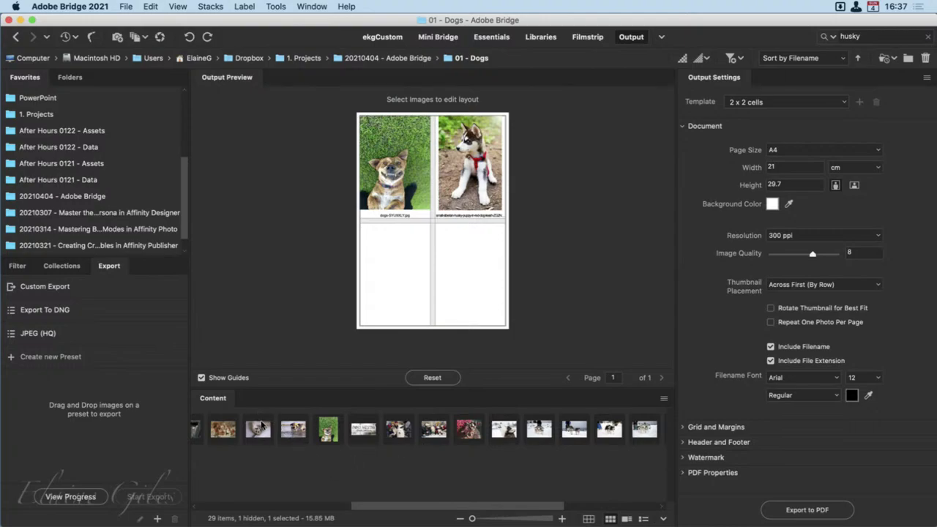
pyautogui.moveTo(294, 429); pyautogui.dragTo(394, 296)
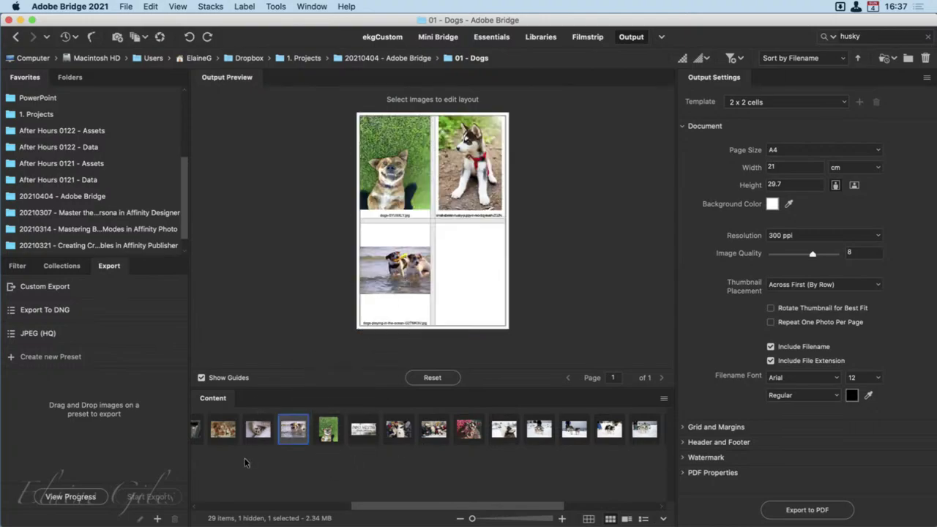
pyautogui.moveTo(257, 428); pyautogui.dragTo(476, 296)
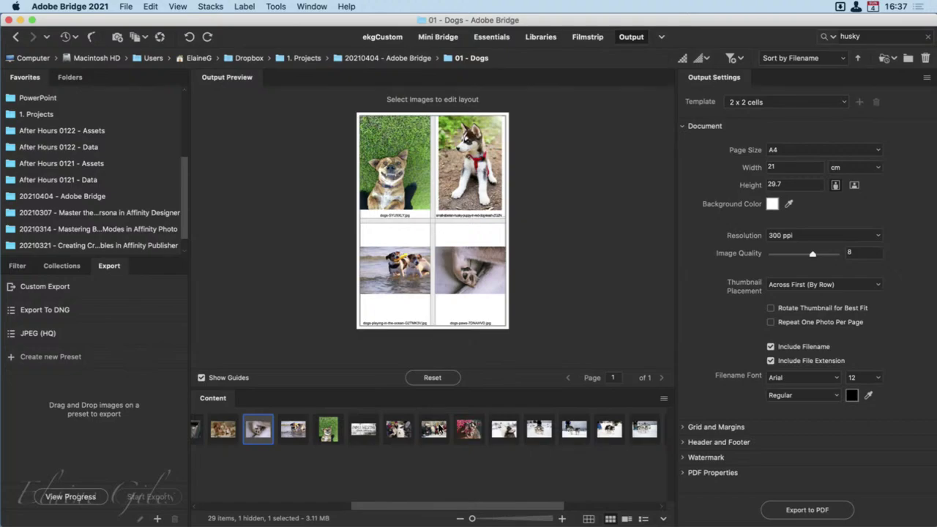
# Add the friends-playing-with-dogs photo to page 2 and remove the paws photo from page 1.
pyautogui.click(436, 420)
pyautogui.moveTo(436, 421); pyautogui.dragTo(469, 270)
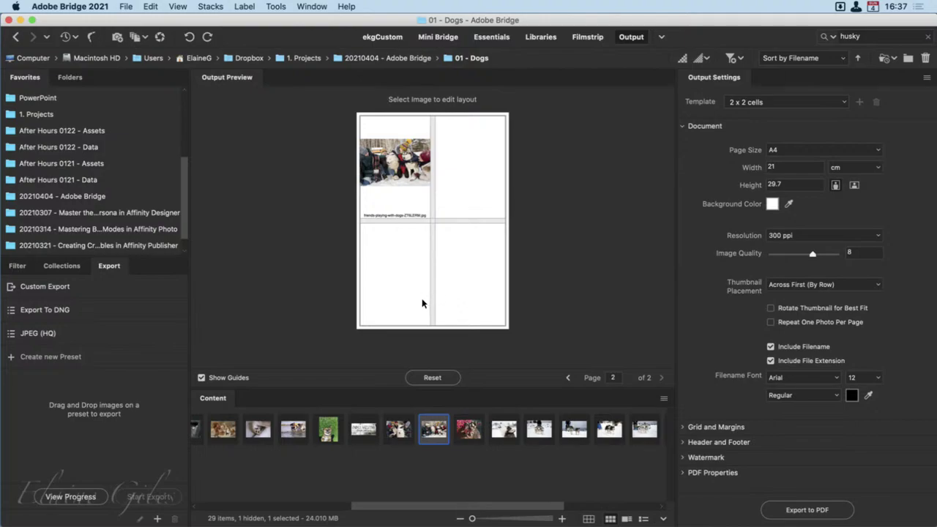
pyautogui.click(568, 376)
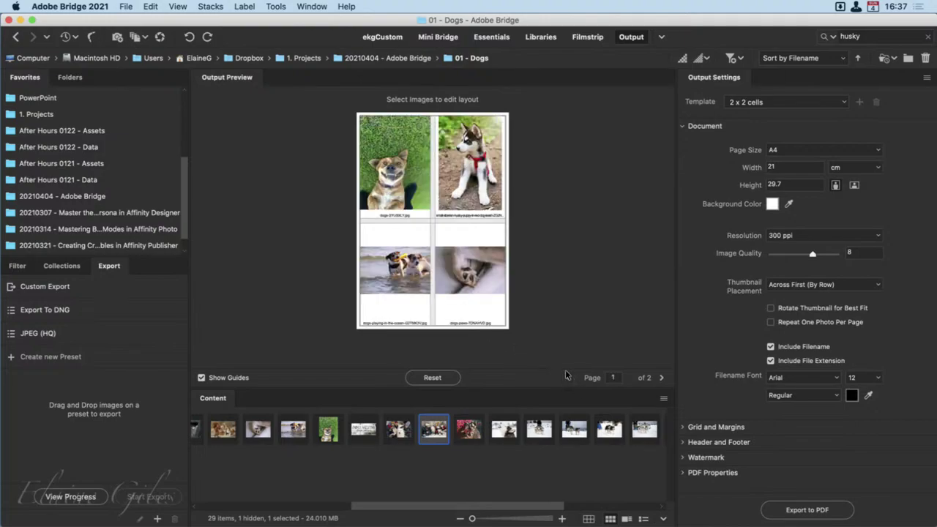
pyautogui.click(469, 264)
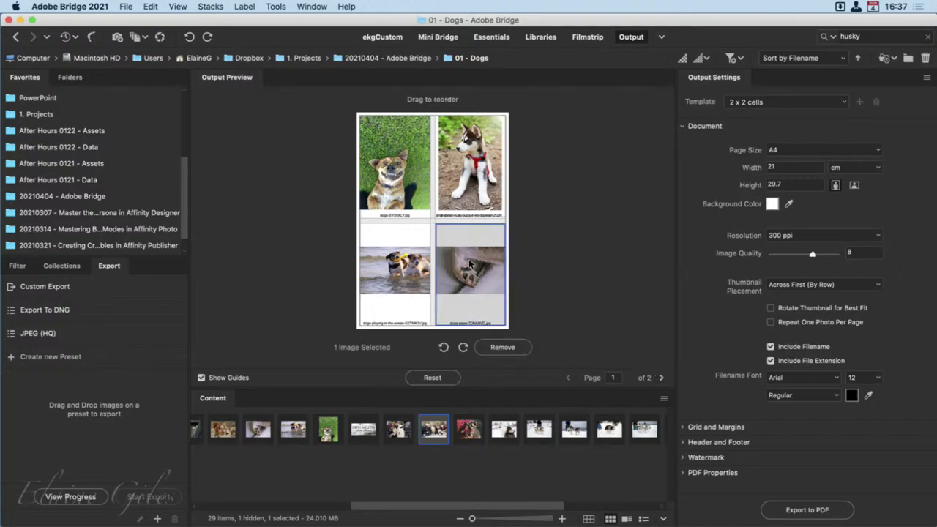
pyautogui.click(497, 348)
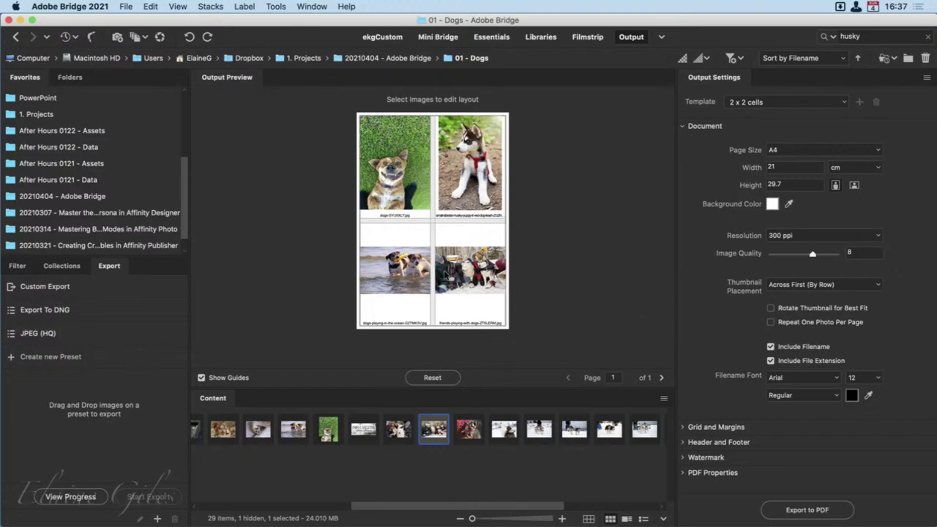
# Add the happy dogs, howling husky and two sledding husky photos, then review both pages.
pyautogui.click(467, 429)
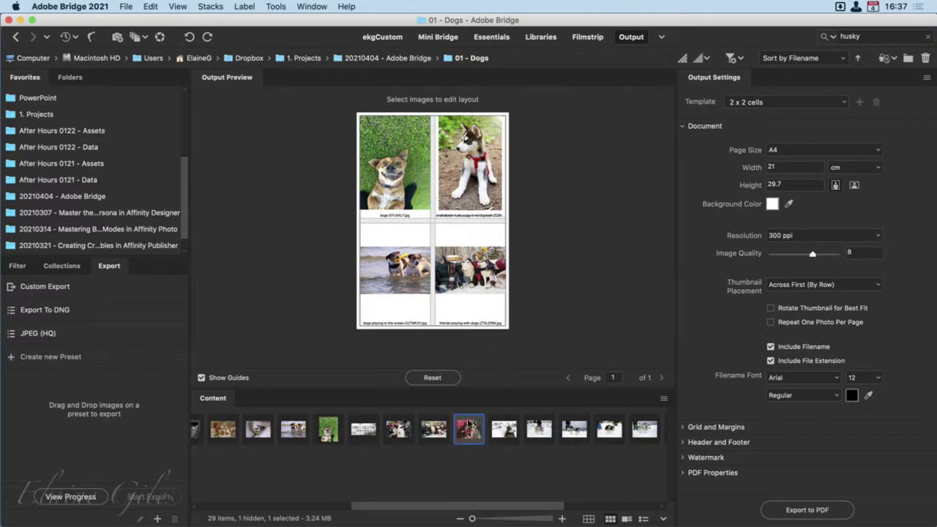
pyautogui.click(505, 430)
pyautogui.moveTo(542, 429); pyautogui.dragTo(409, 272)
pyautogui.moveTo(581, 422); pyautogui.dragTo(469, 267)
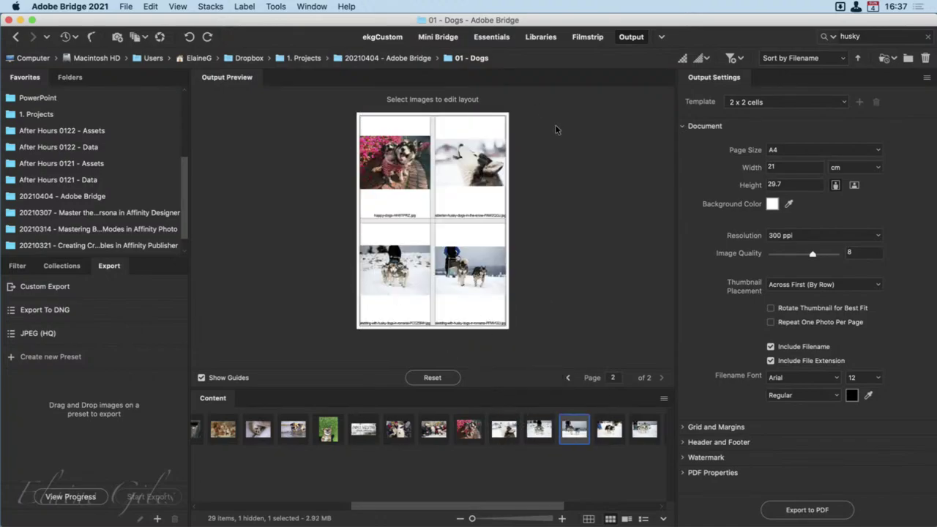
pyautogui.click(568, 378)
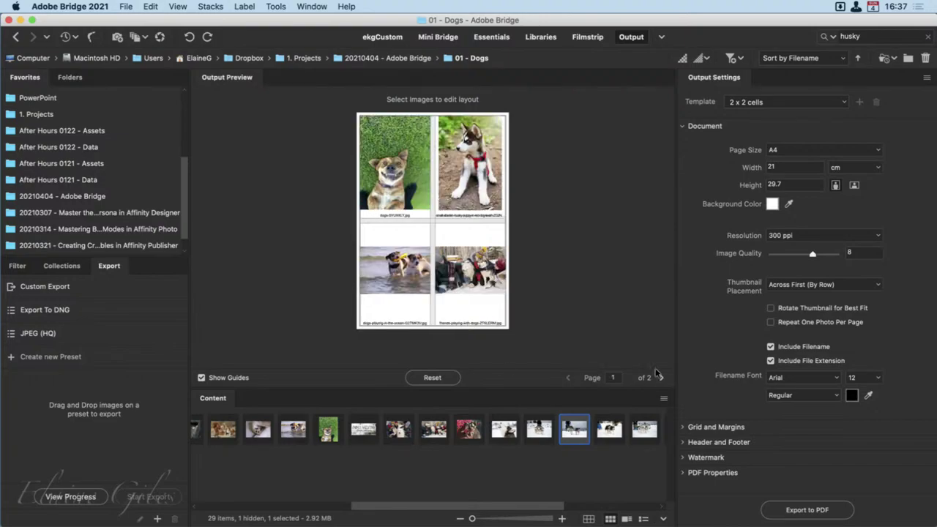
pyautogui.click(660, 377)
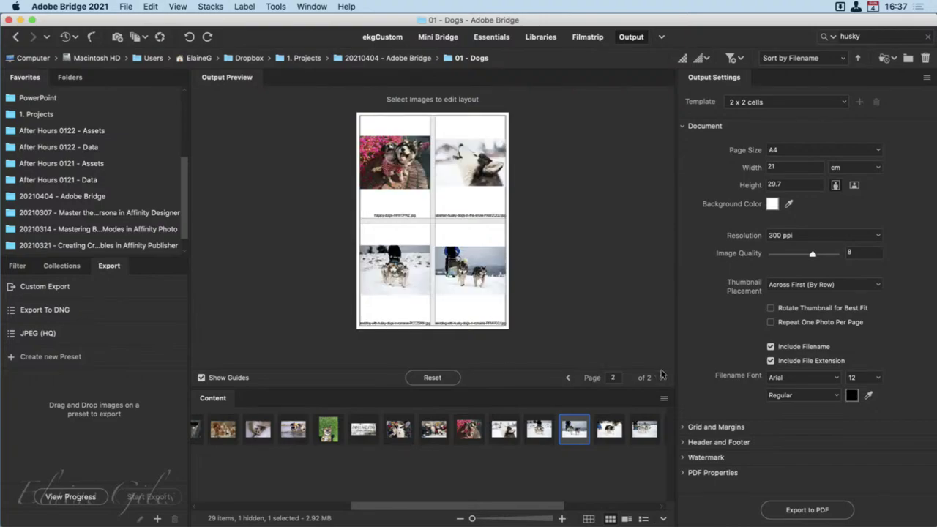
pyautogui.click(568, 378)
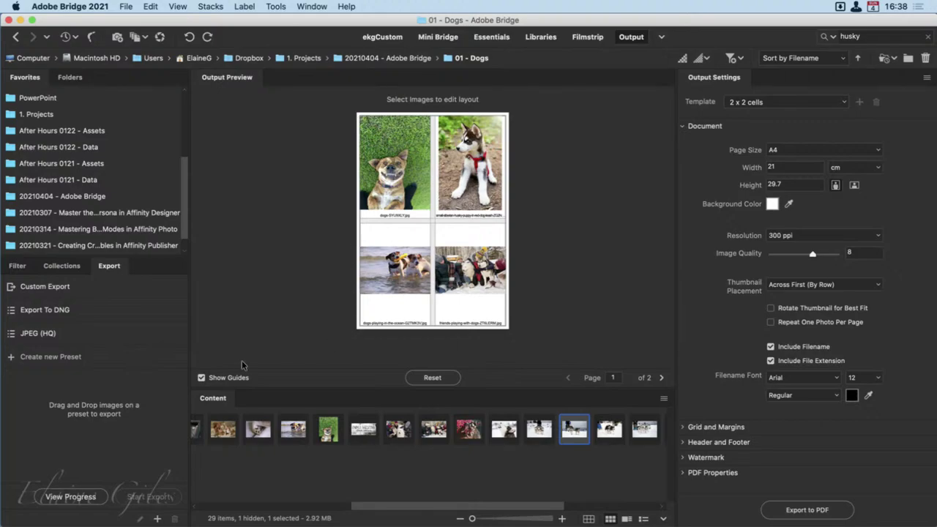
pyautogui.click(228, 378)
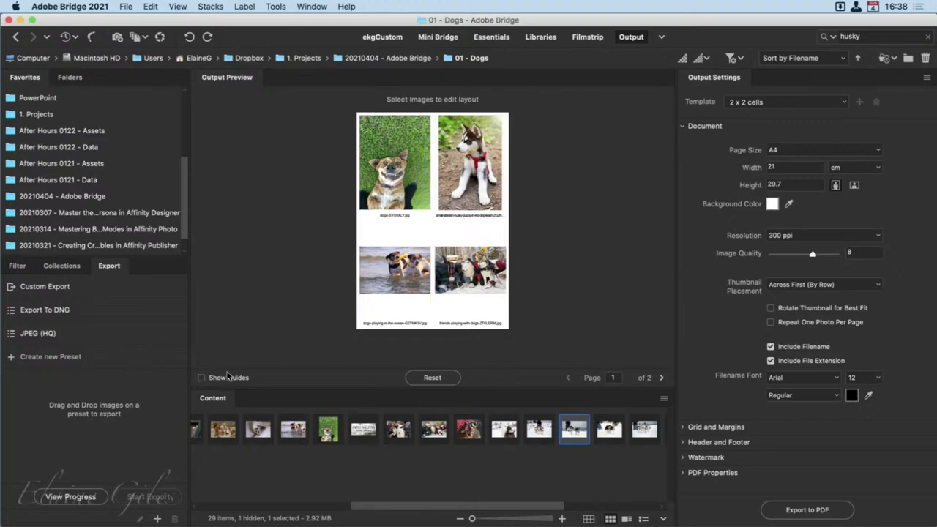
pyautogui.click(228, 377)
pyautogui.click(228, 376)
pyautogui.click(228, 377)
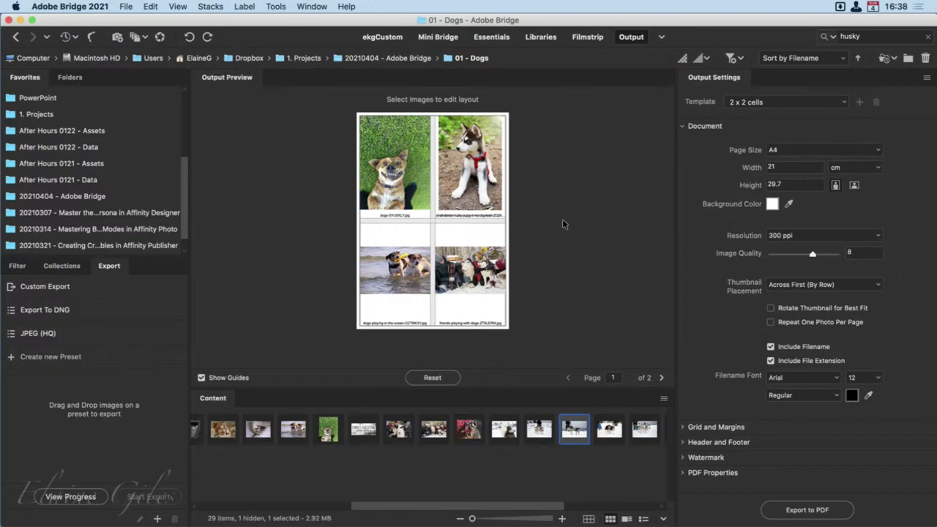
pyautogui.click(660, 377)
pyautogui.click(567, 377)
pyautogui.click(846, 100)
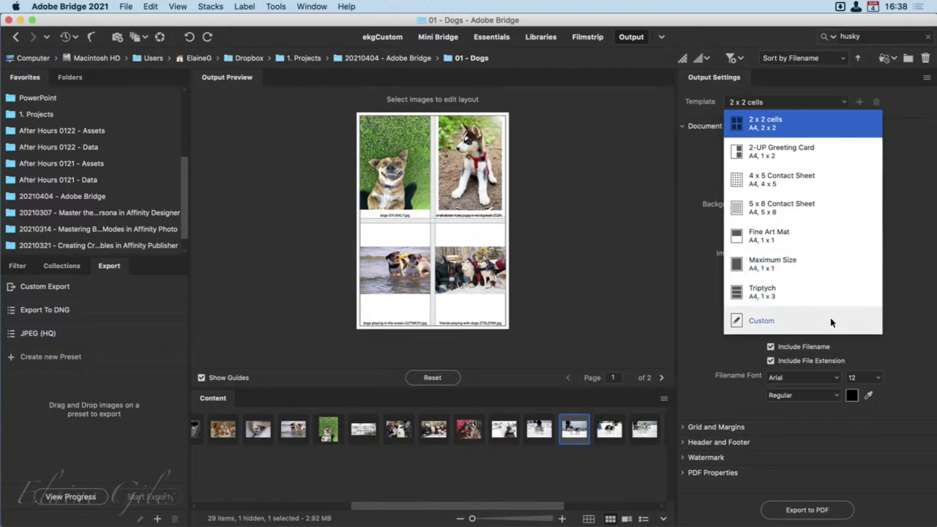
pyautogui.click(817, 178)
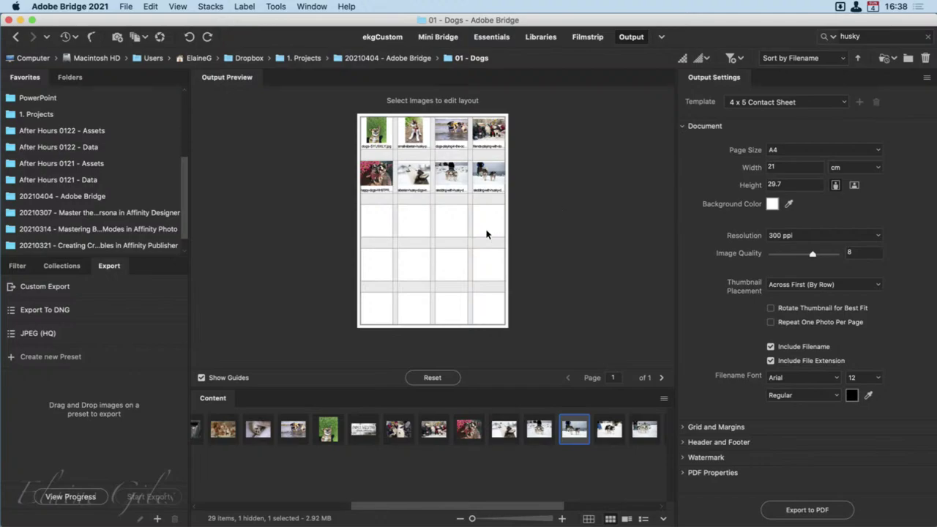
pyautogui.click(843, 100)
pyautogui.click(824, 121)
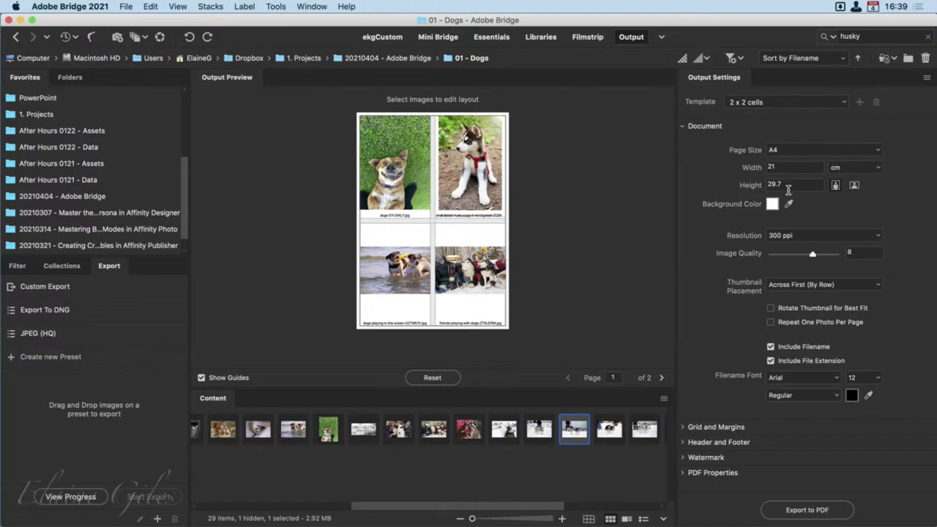
# Keep portrait orientation, 300 ppi and across-first placement, and enable Rotate Thumbnail for Best Fit.
pyautogui.click(854, 185)
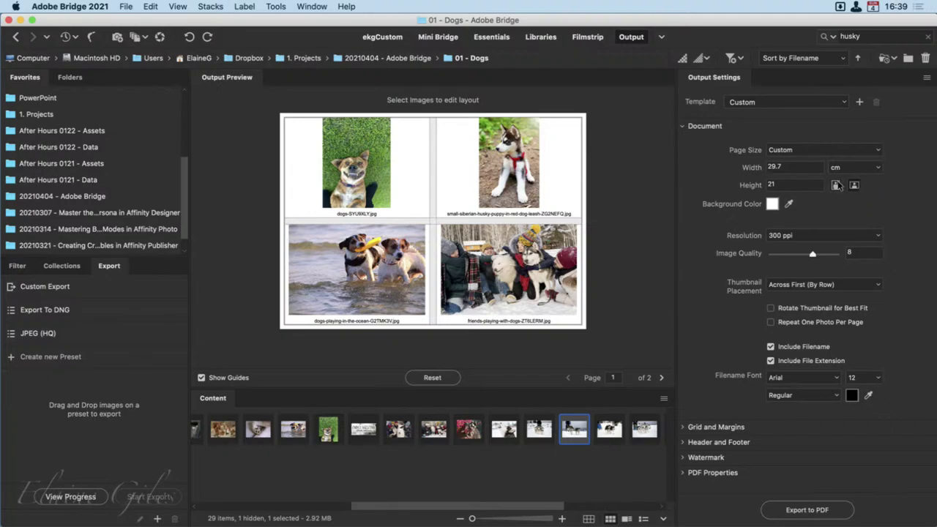
pyautogui.click(835, 185)
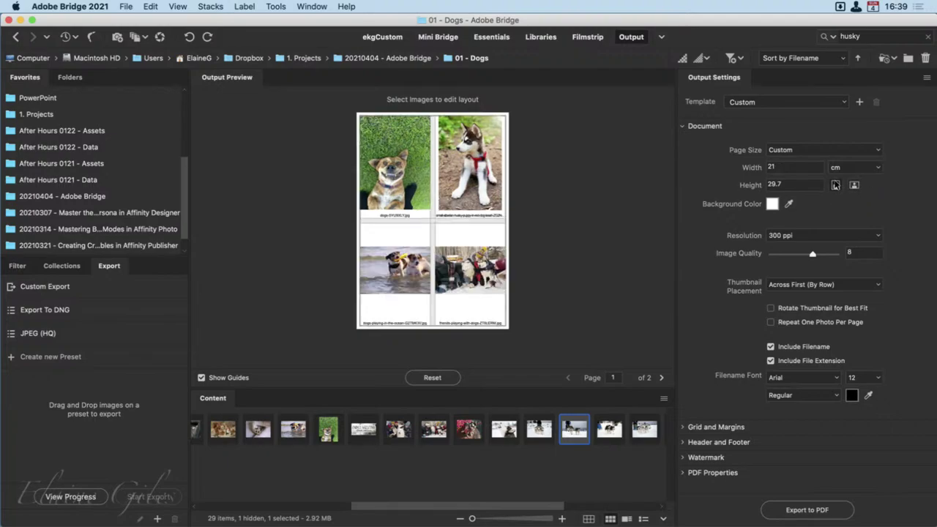
pyautogui.click(877, 232)
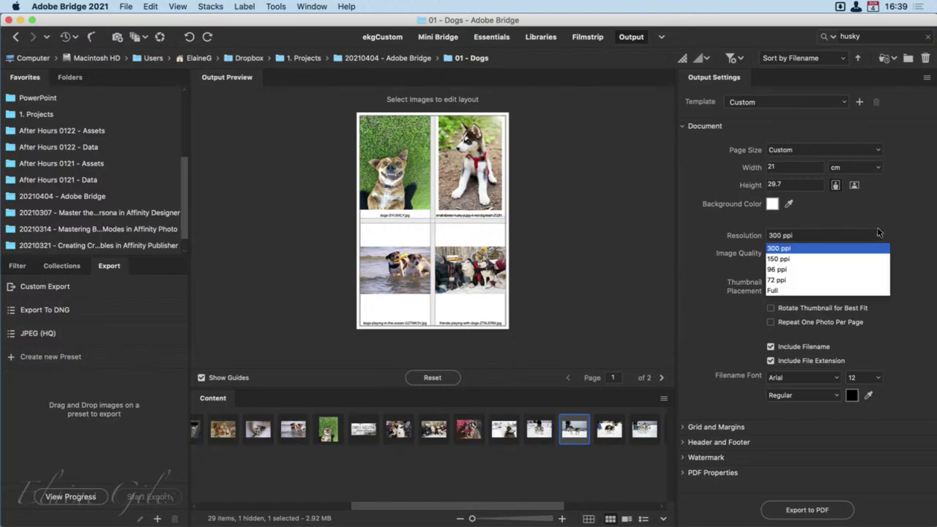
pyautogui.click(902, 230)
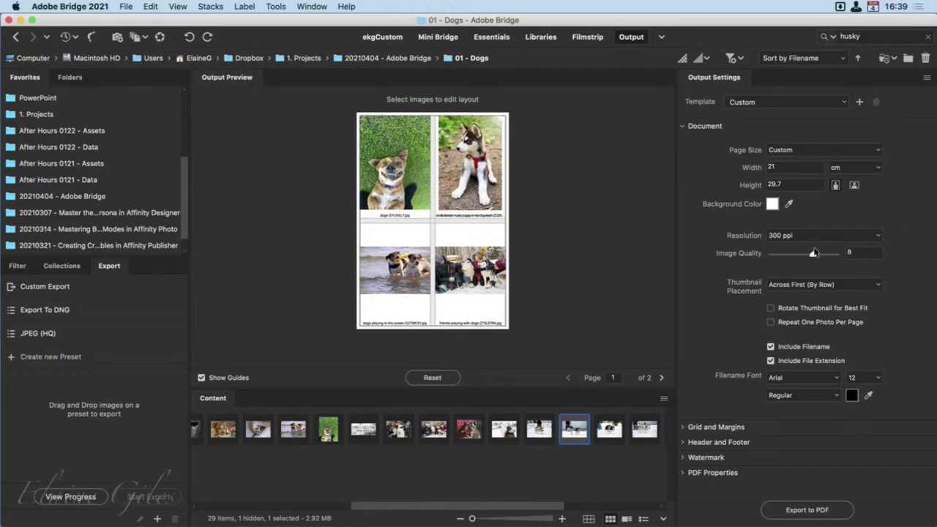
pyautogui.click(878, 283)
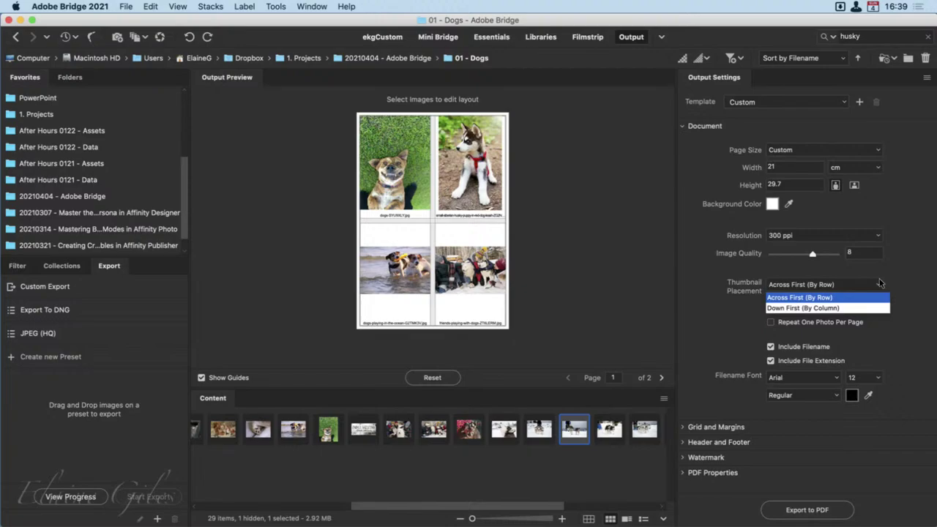
pyautogui.click(920, 285)
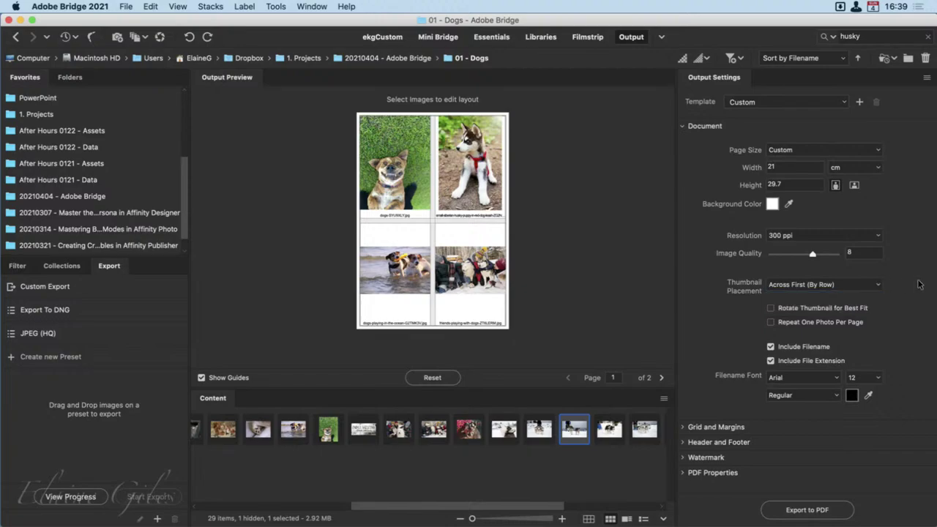
pyautogui.click(815, 307)
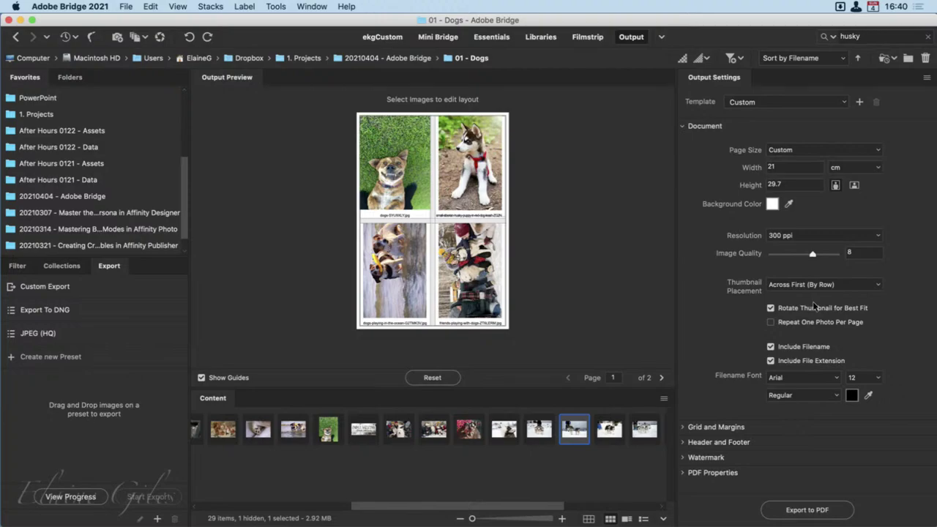
# Turn off Rotate Thumbnail for Best Fit, enable Repeat One Photo Per Page, and page forward through the preview.
pyautogui.click(770, 308)
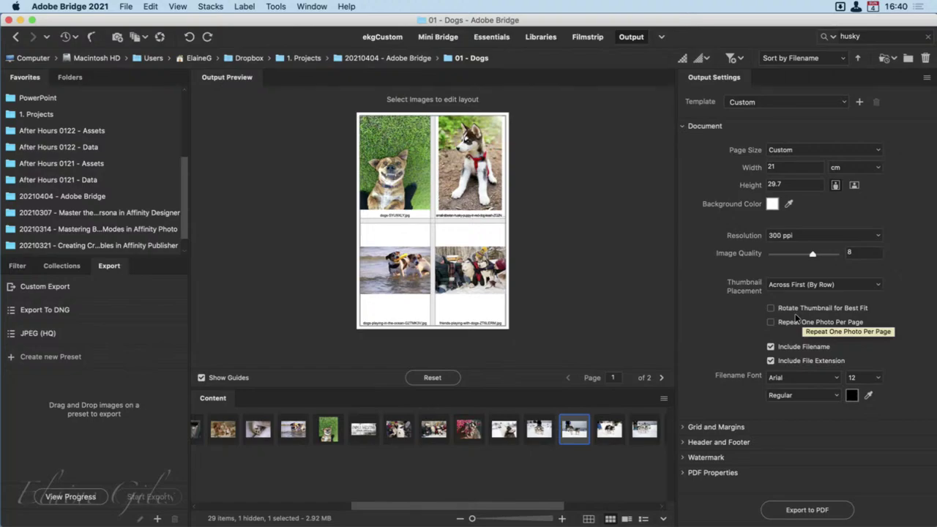
pyautogui.click(796, 318)
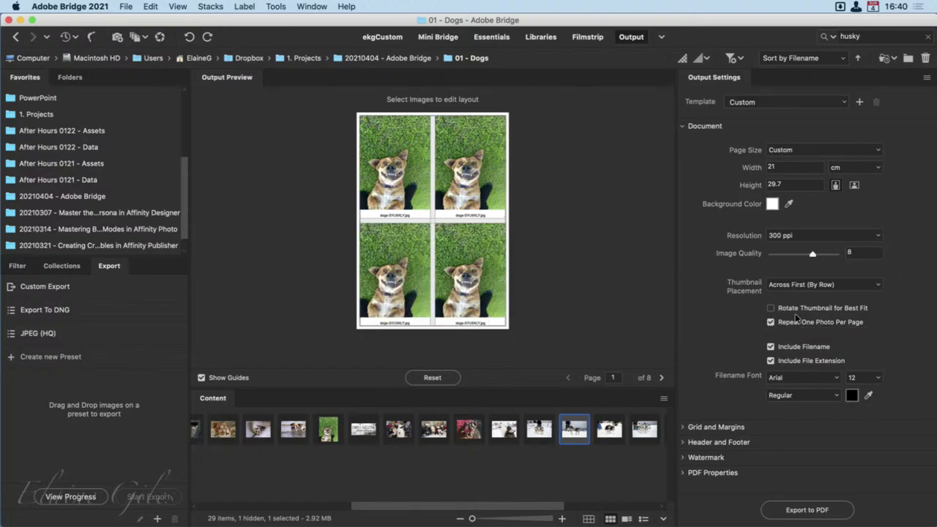
pyautogui.click(661, 377)
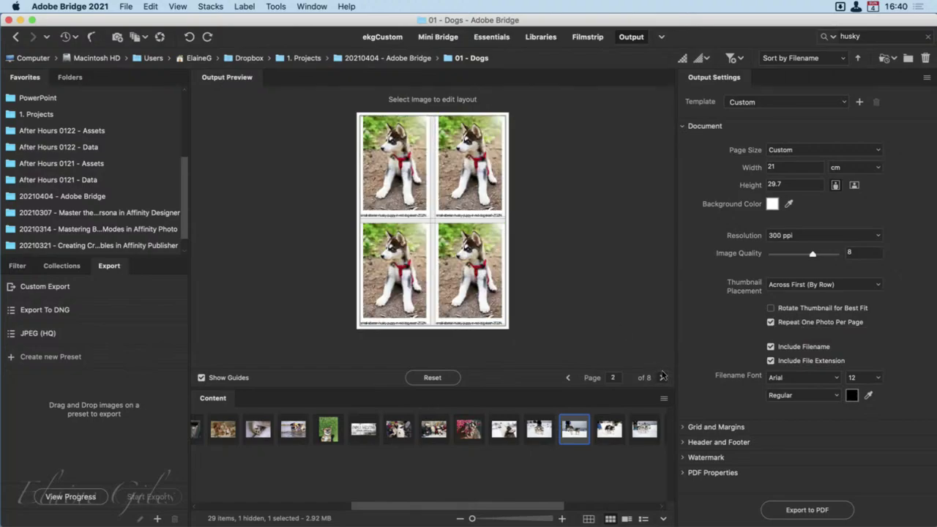
pyautogui.click(662, 376)
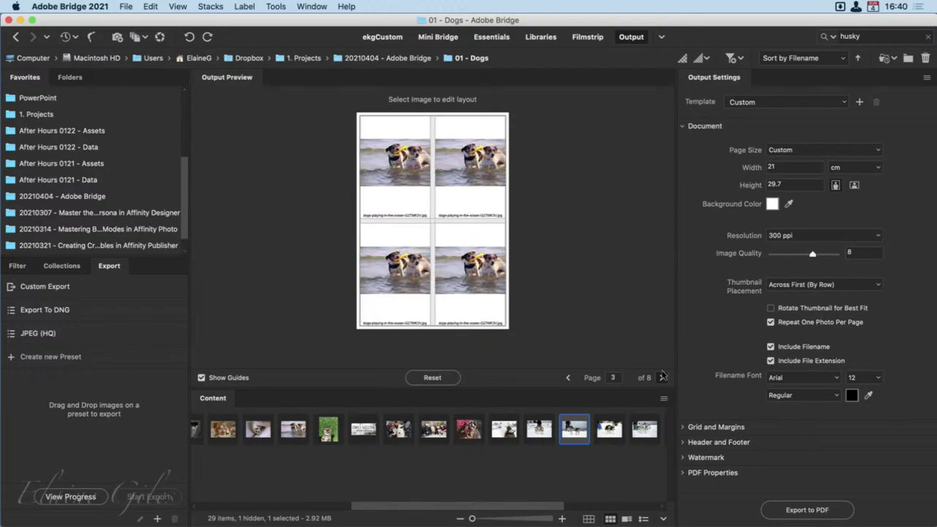
pyautogui.click(662, 376)
pyautogui.click(661, 376)
pyautogui.click(662, 376)
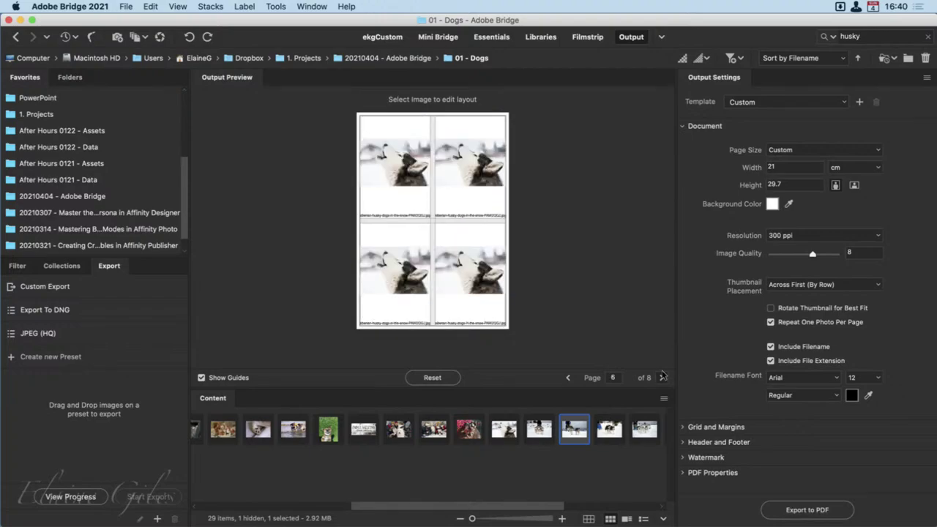
# Return to the first preview page and uncheck Repeat One Photo Per Page.
pyautogui.click(568, 377)
pyautogui.click(568, 377)
pyautogui.click(569, 377)
pyautogui.click(568, 377)
pyautogui.click(568, 377)
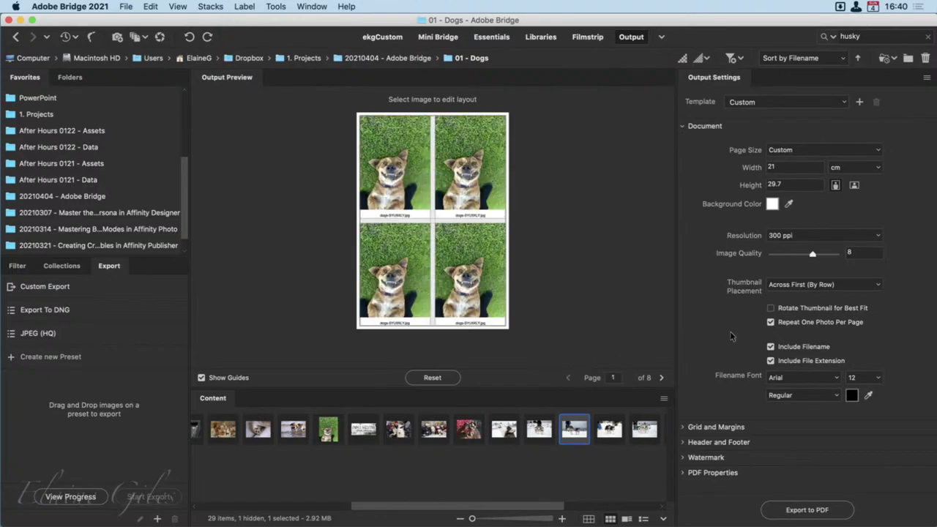
pyautogui.click(810, 322)
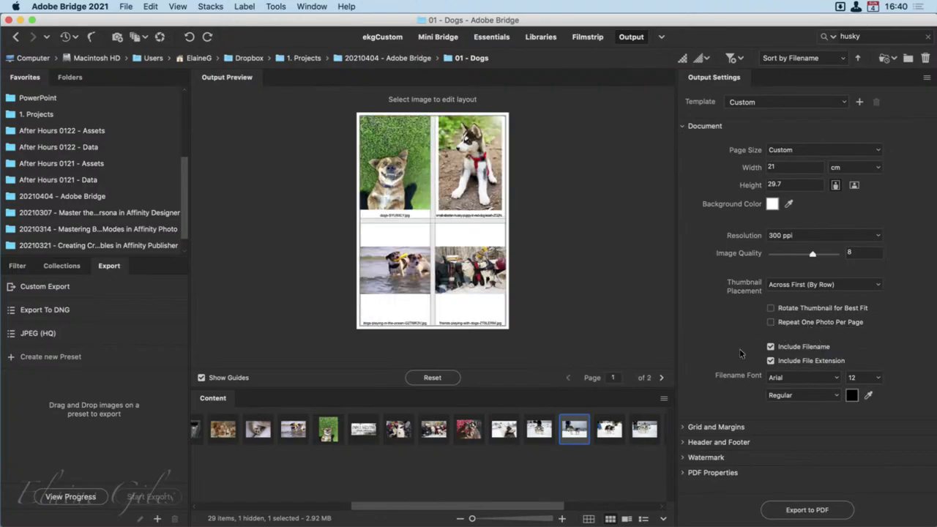
# Keep filename captions on but drop the file extension.
pyautogui.click(804, 346)
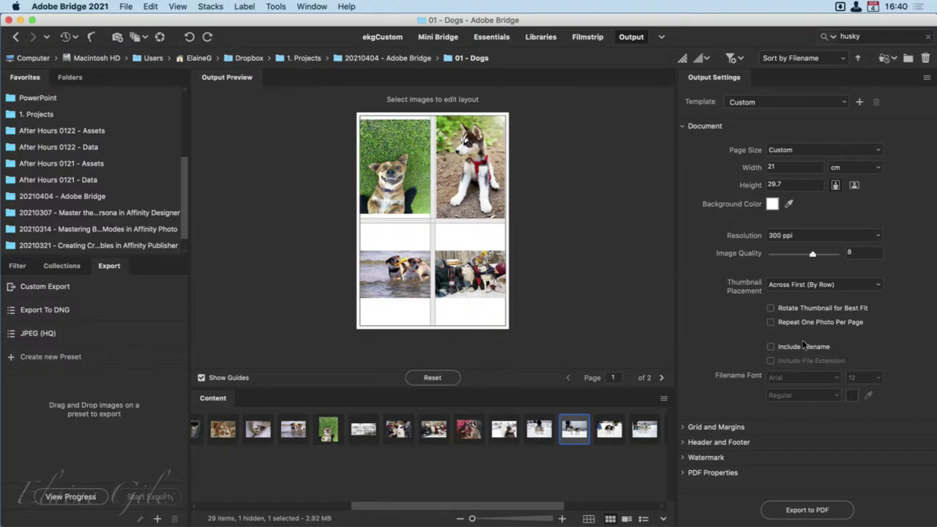
pyautogui.click(804, 346)
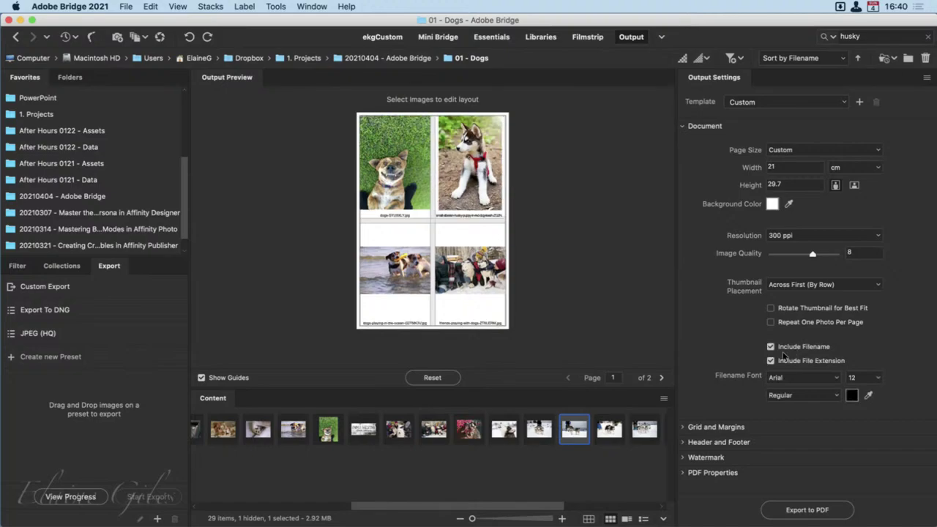
pyautogui.click(782, 358)
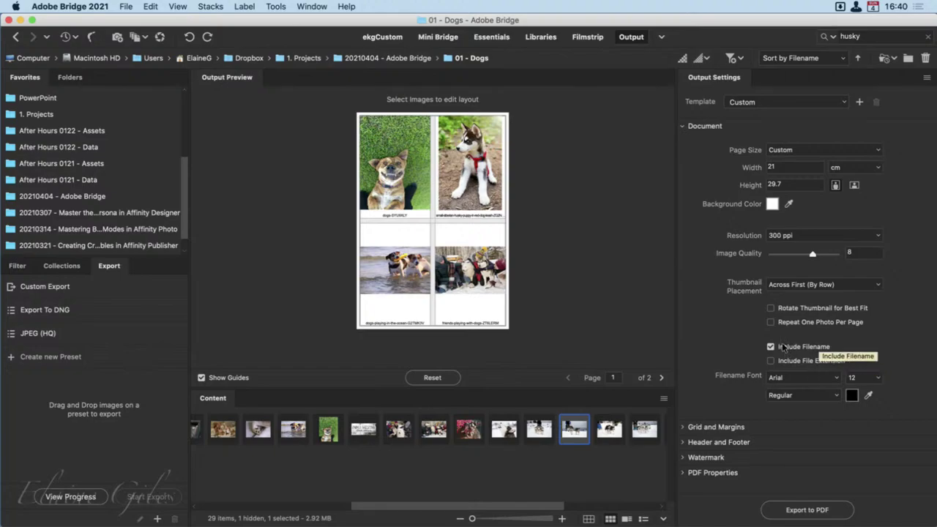
pyautogui.click(781, 346)
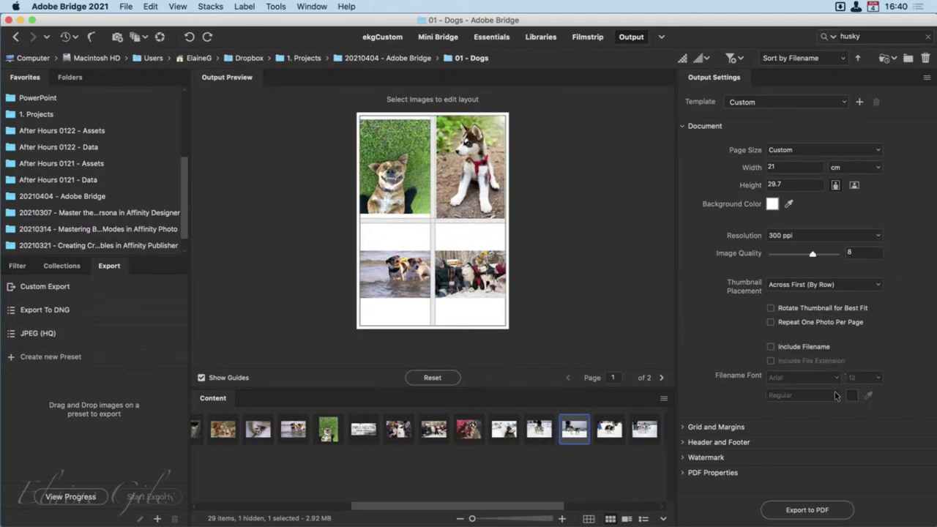
pyautogui.click(818, 346)
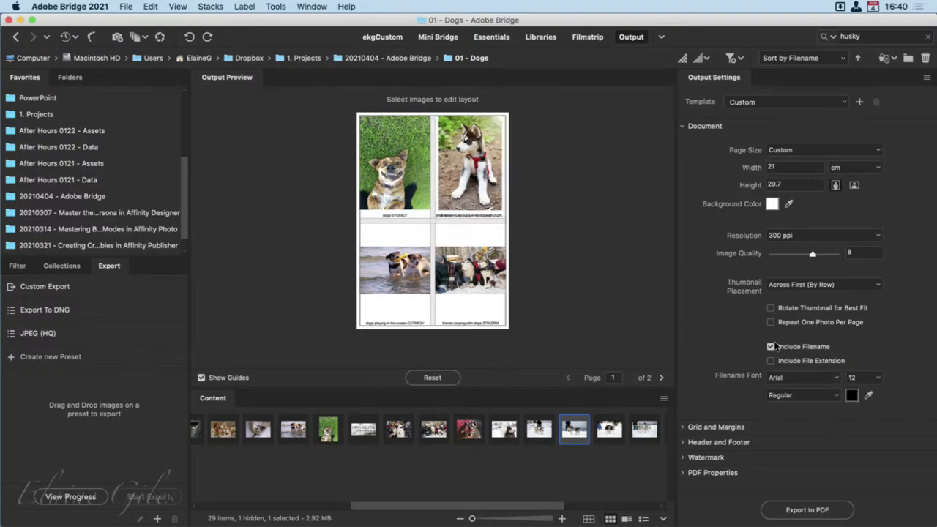
# Set the caption font size to 8 pt.
pyautogui.click(878, 376)
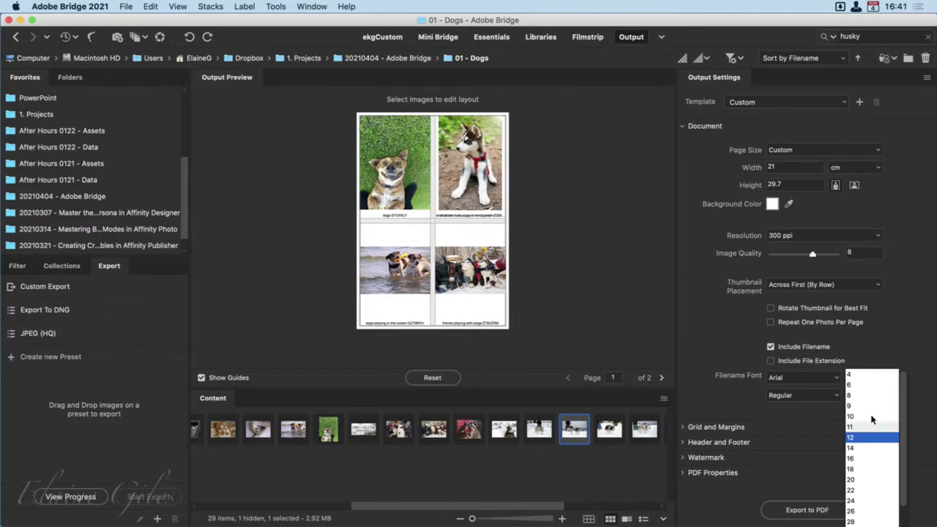
pyautogui.click(863, 403)
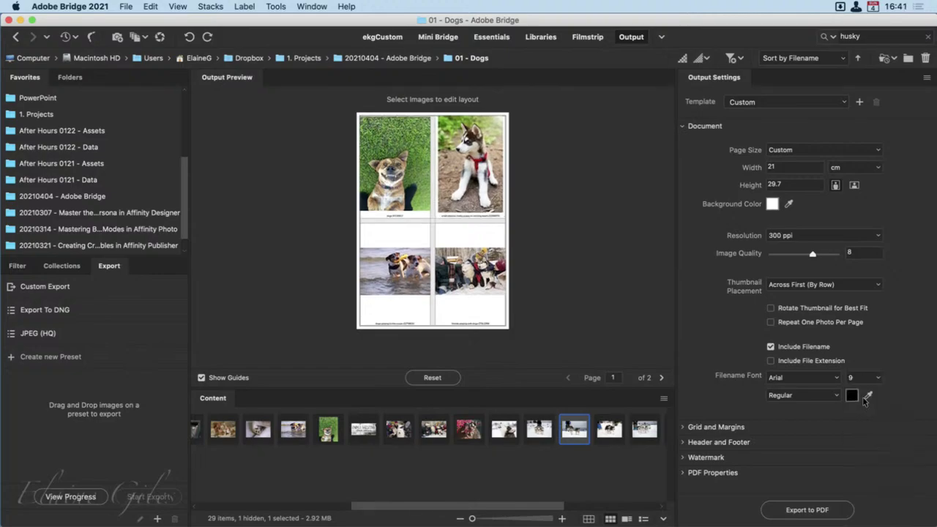
pyautogui.click(874, 377)
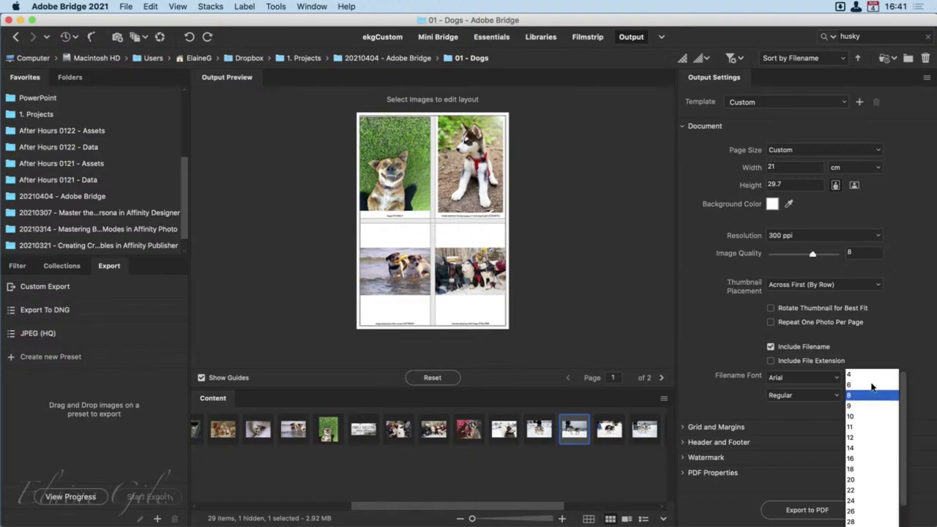
pyautogui.click(872, 389)
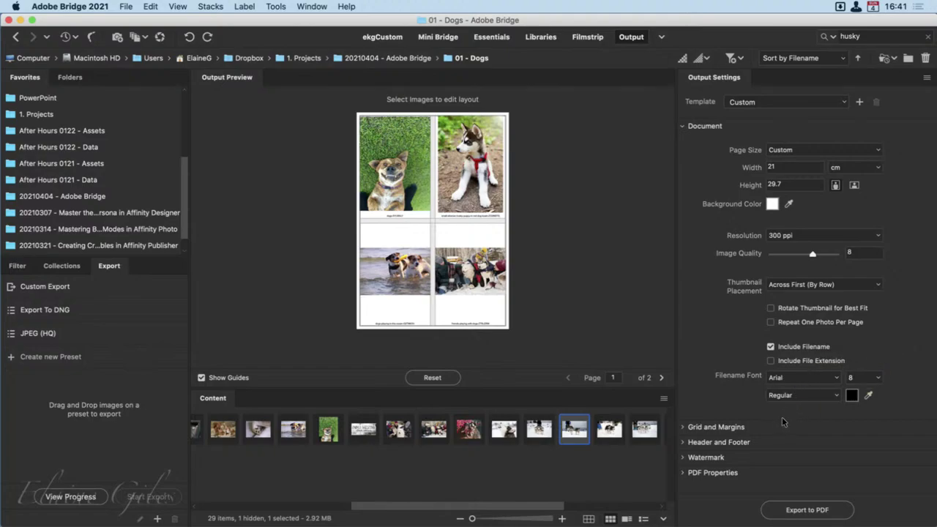
# Set the caption font to Avenir Book and collapse the Document settings.
pyautogui.click(835, 377)
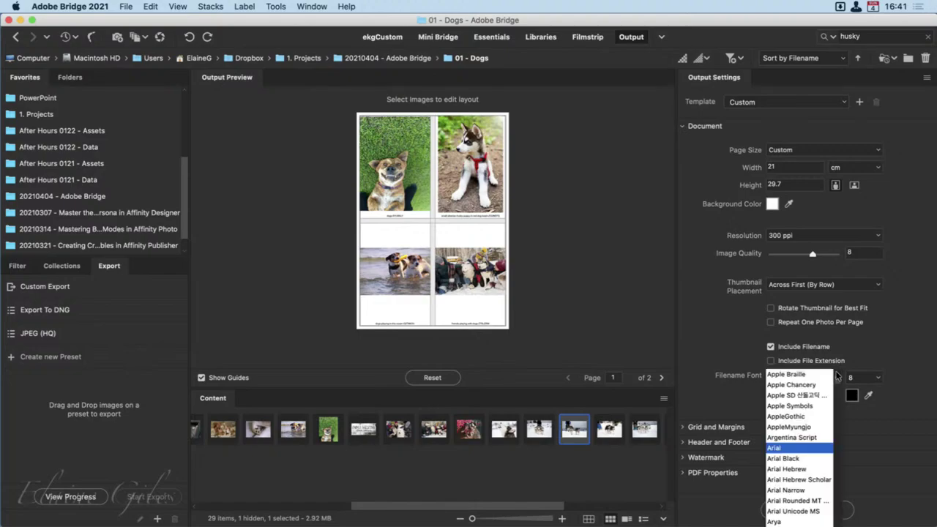
pyautogui.scroll(-10, 808, 472)
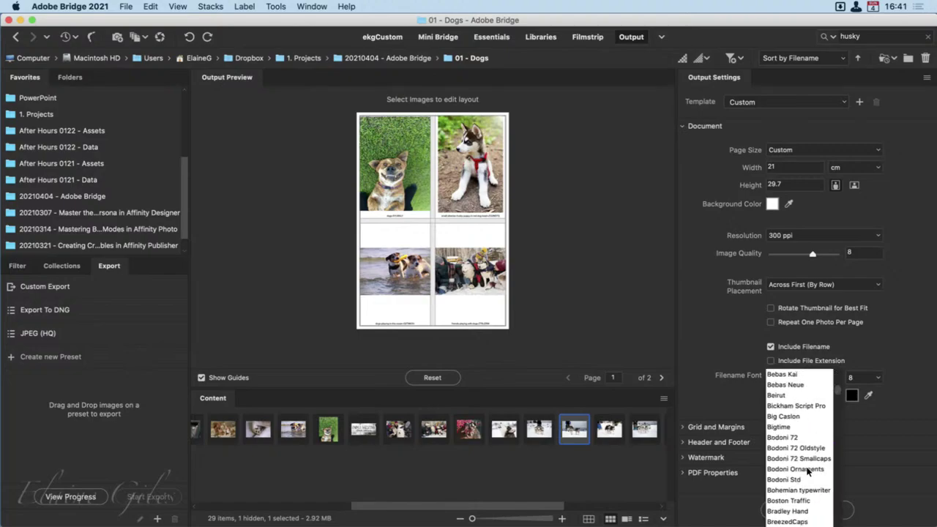
pyautogui.scroll(6, 807, 468)
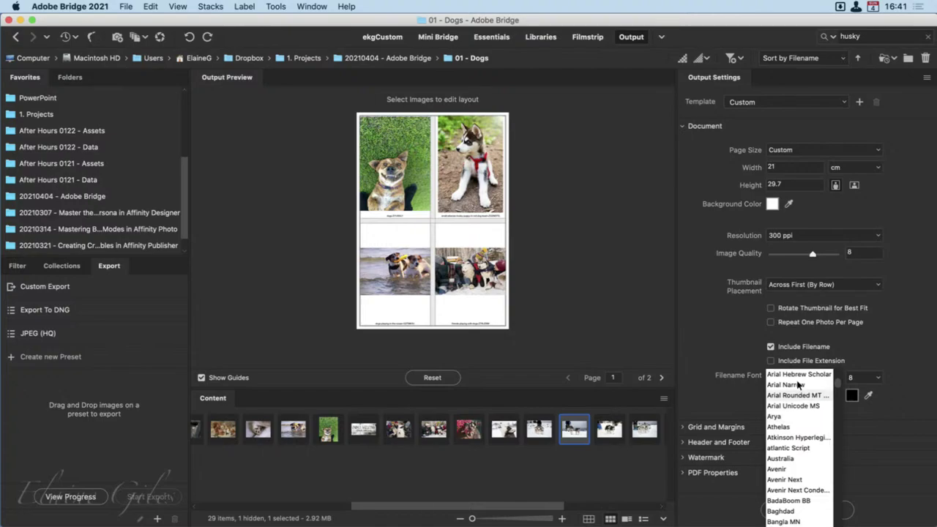
pyautogui.click(793, 465)
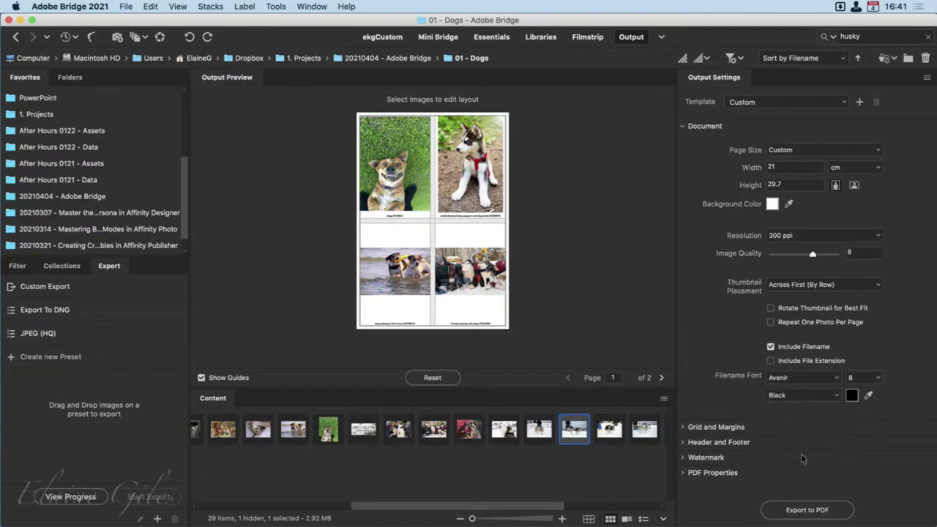
pyautogui.click(833, 393)
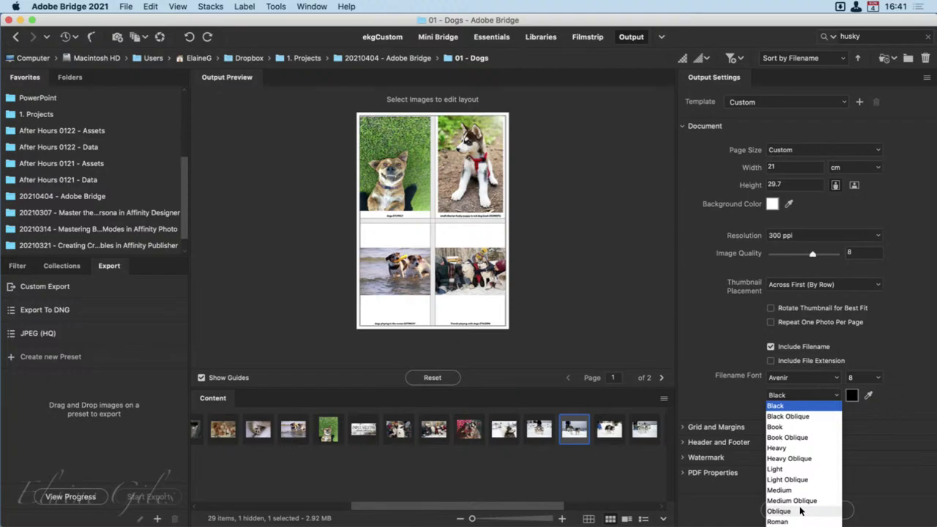
pyautogui.click(794, 424)
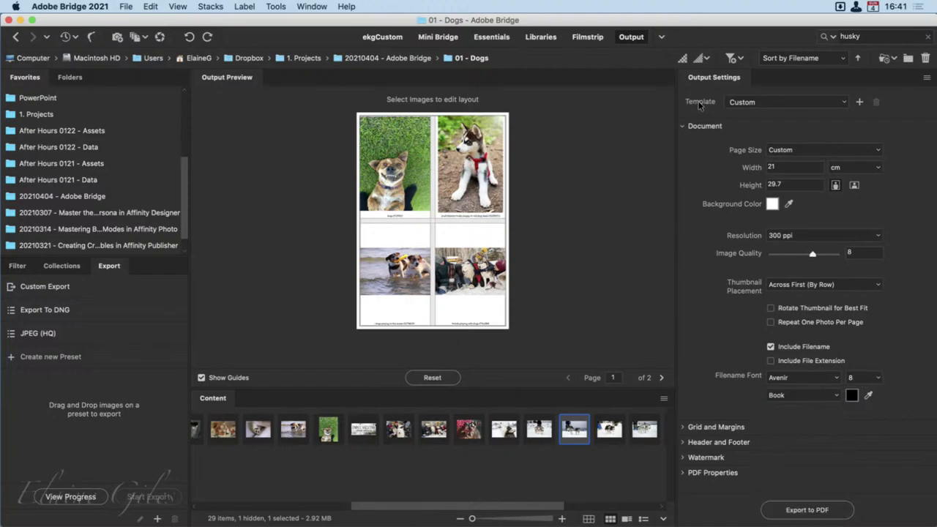
pyautogui.click(684, 127)
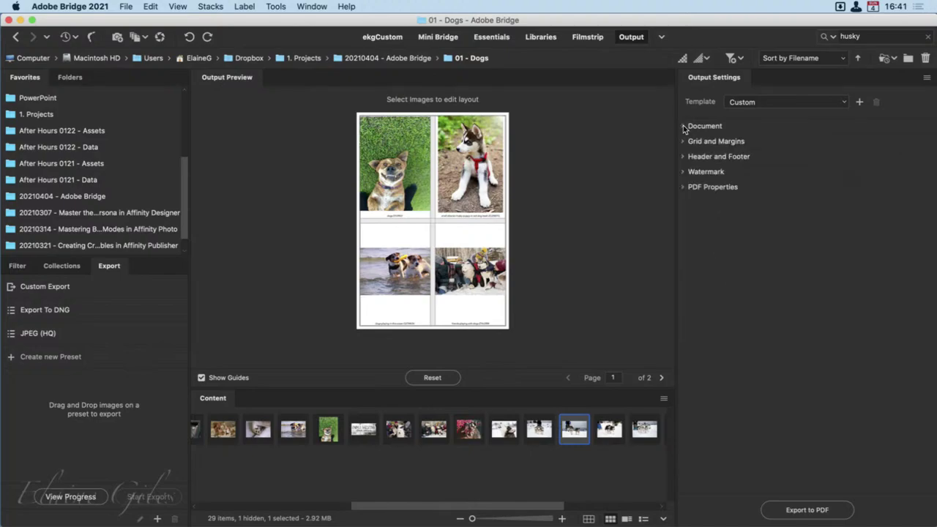
# Keep the photo grid at two columns in Grid and Margins after trying more.
pyautogui.click(684, 127)
pyautogui.click(684, 127)
pyautogui.click(684, 141)
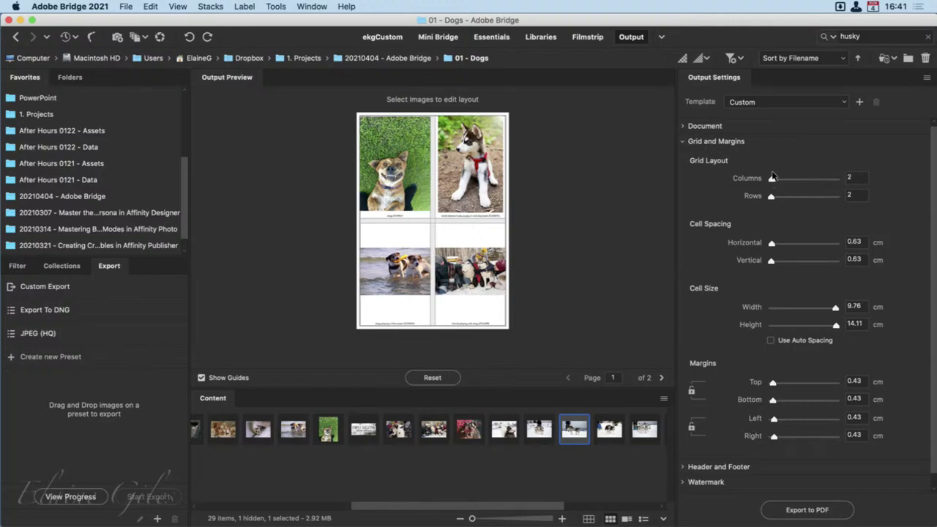
pyautogui.moveTo(771, 176)
pyautogui.mouseDown()
pyautogui.moveTo(773, 194)
pyautogui.moveTo(772, 177)
pyautogui.mouseUp()
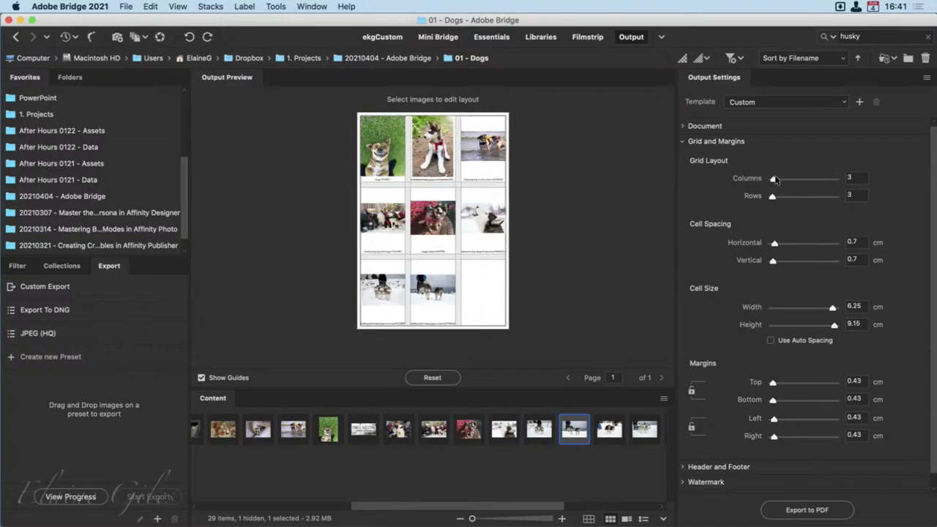
pyautogui.moveTo(772, 177); pyautogui.dragTo(771, 195)
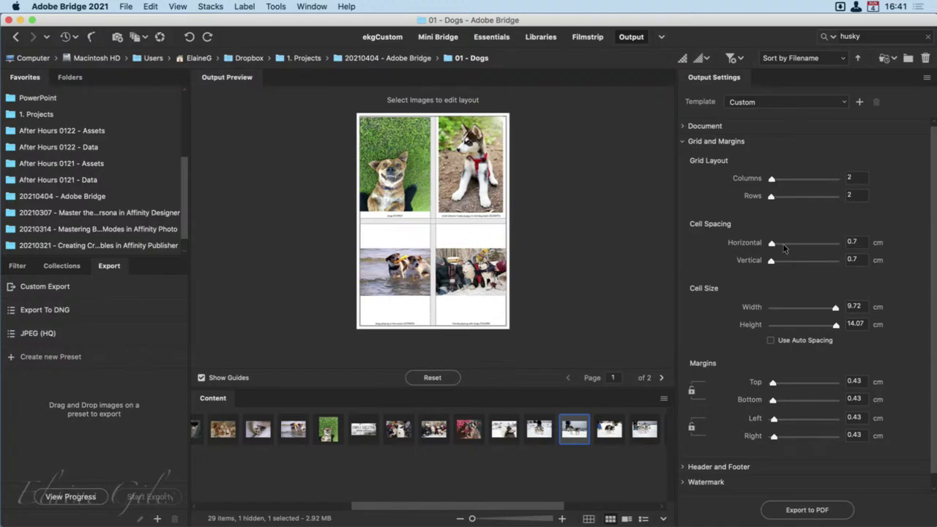
# Set the horizontal and vertical cell spacing to 0.3 cm.
pyautogui.moveTo(772, 243); pyautogui.dragTo(787, 242)
pyautogui.moveTo(770, 260); pyautogui.dragTo(770, 242)
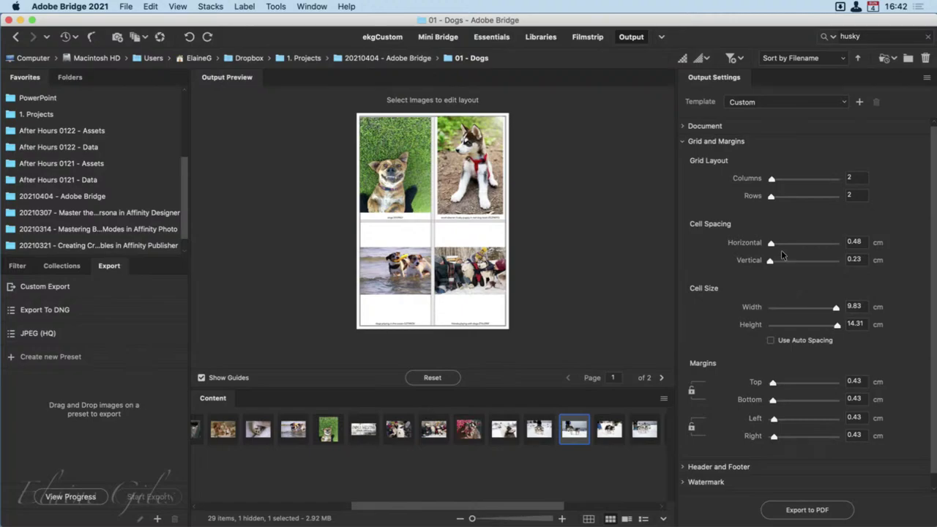
pyautogui.moveTo(771, 242); pyautogui.dragTo(771, 242)
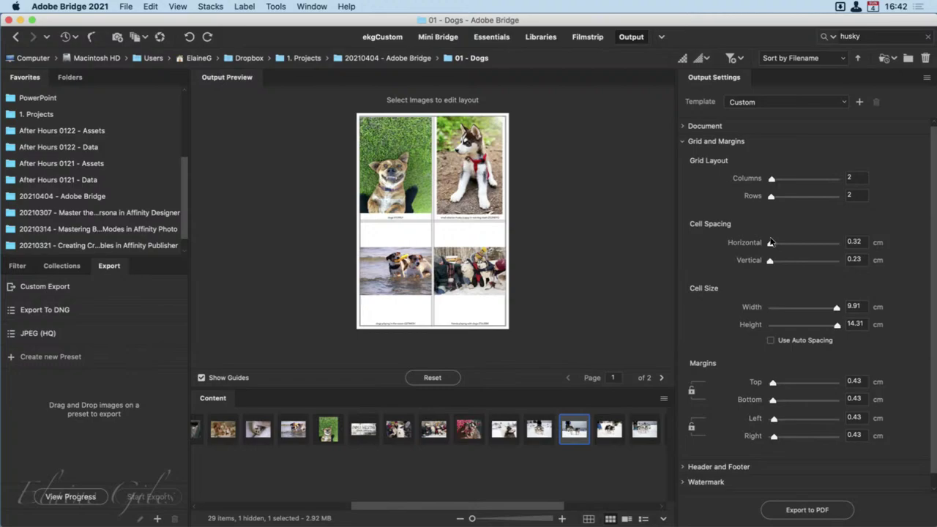
pyautogui.click(851, 249)
pyautogui.press('BackSpace')
pyautogui.write('1')
pyautogui.press('Tab')
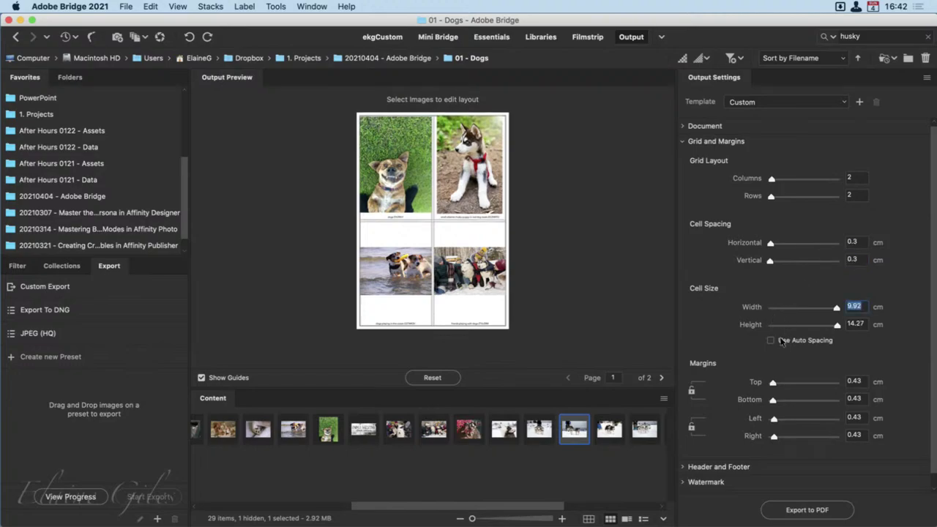
pyautogui.scroll(-1, 751, 417)
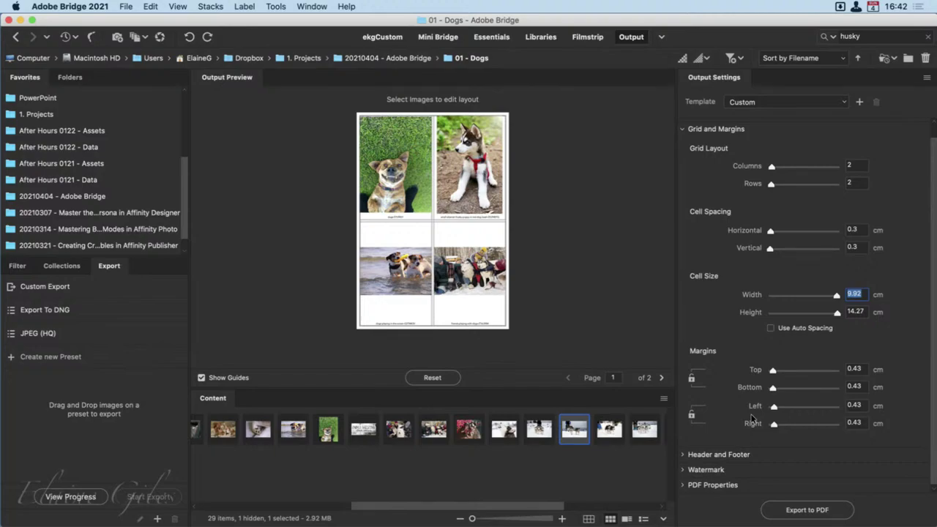
# Turn on the page header with the text 'Adobe Bridge DMO'.
pyautogui.click(684, 128)
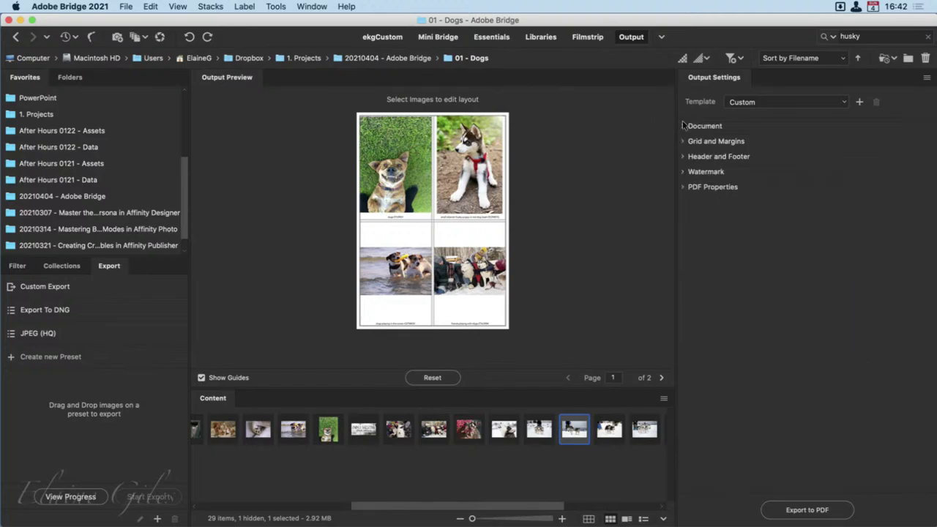
pyautogui.click(684, 156)
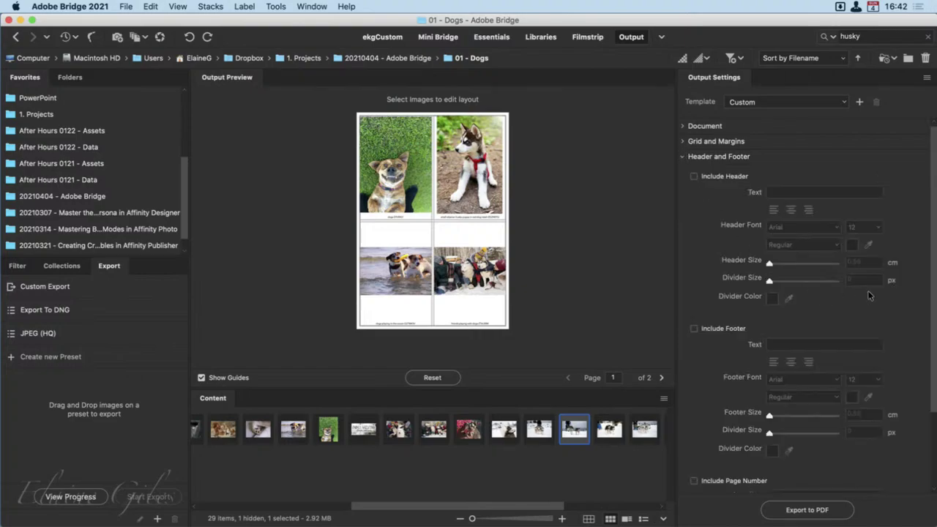
pyautogui.click(694, 176)
pyautogui.click(812, 196)
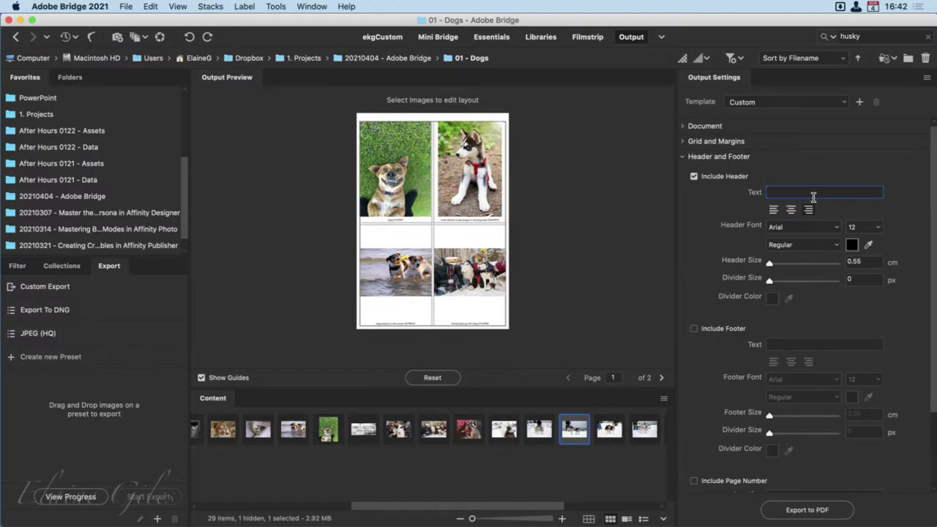
pyautogui.write('Adobe Bridge DMO')
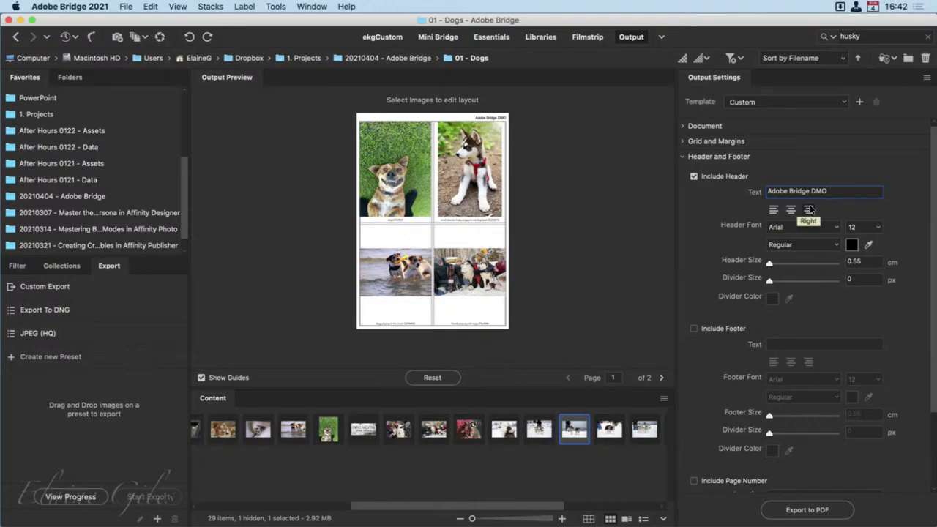
# Center the header and set its font to Avenir Book.
pyautogui.click(789, 209)
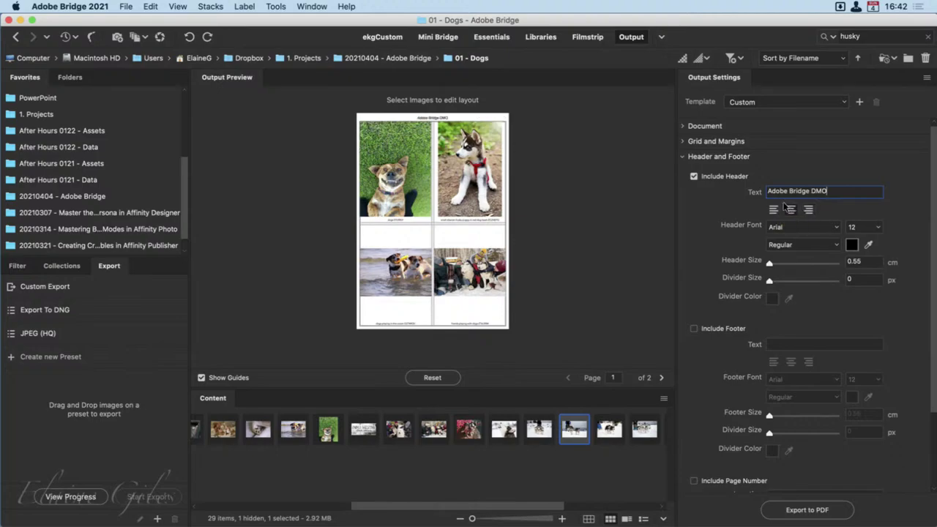
pyautogui.click(774, 210)
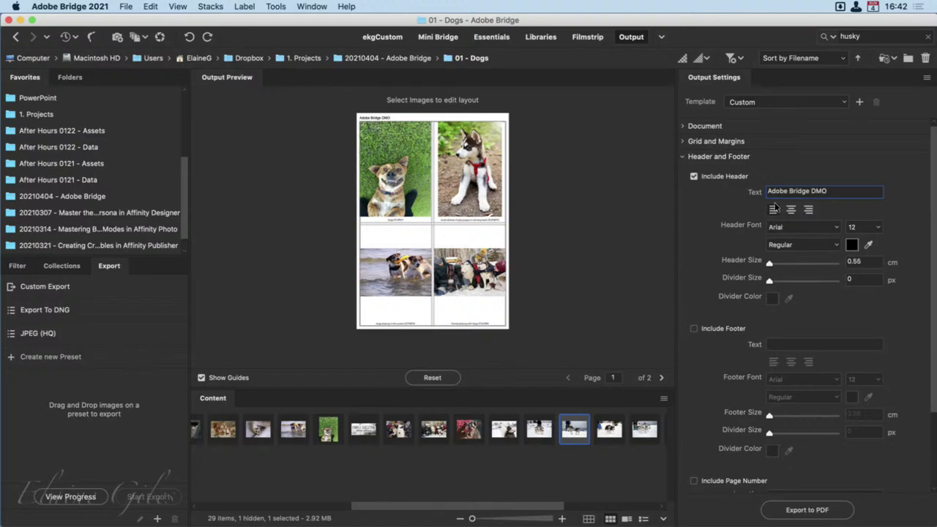
pyautogui.click(790, 210)
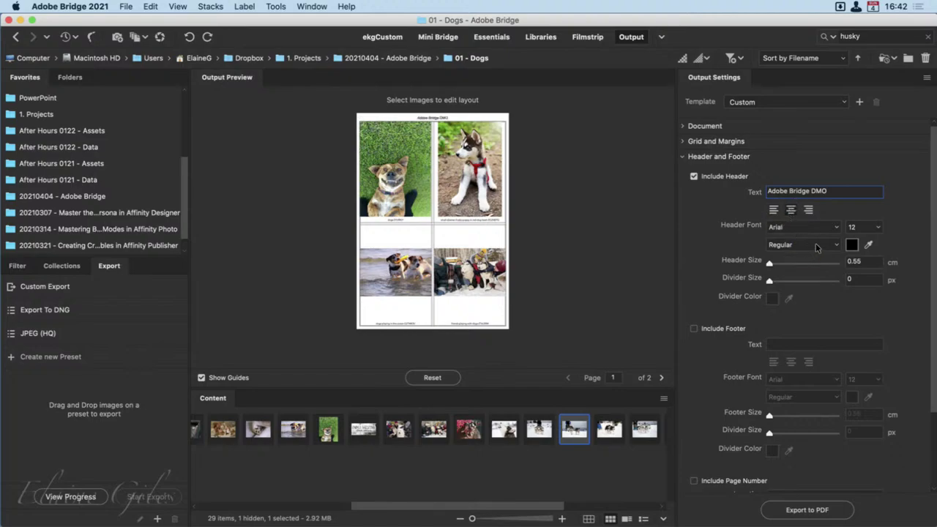
pyautogui.click(836, 227)
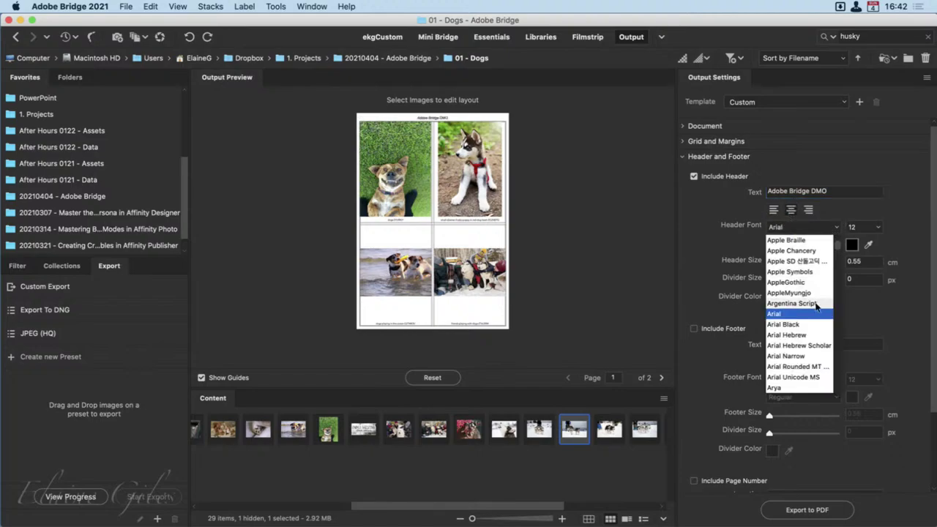
pyautogui.scroll(-3, 799, 372)
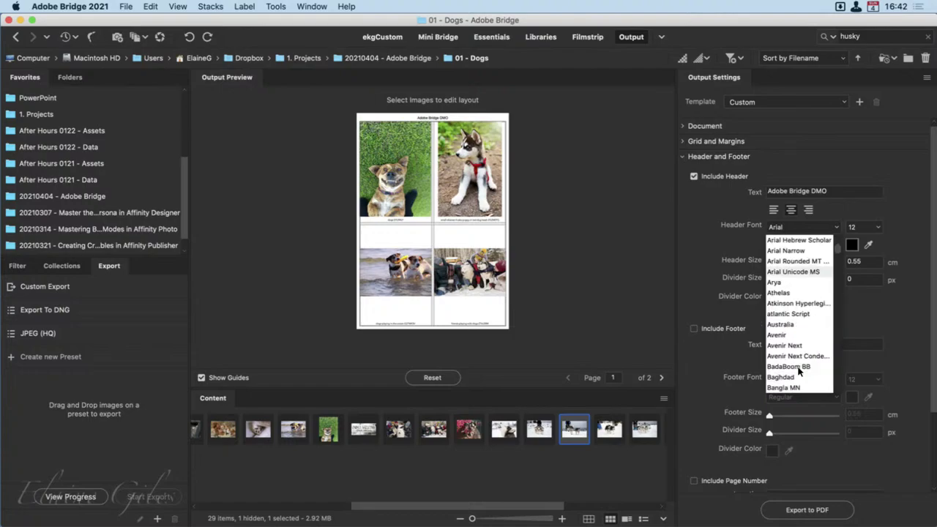
pyautogui.click(799, 335)
pyautogui.click(810, 245)
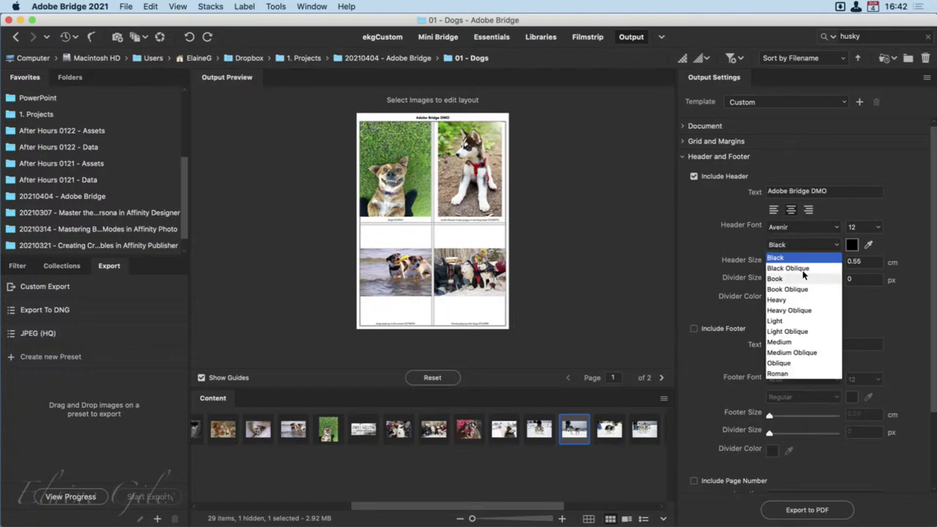
pyautogui.click(793, 279)
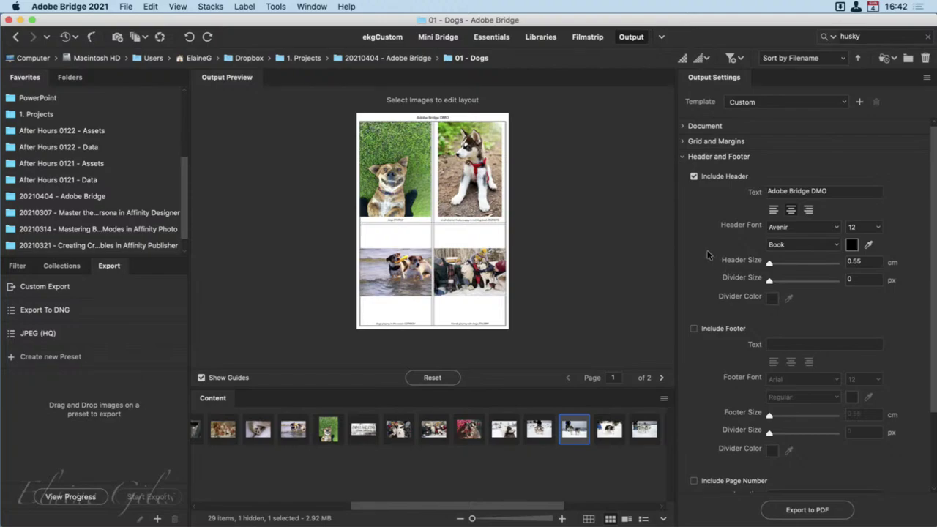
# Add size-8 page numbers at Footer Right, leaving the footer off.
pyautogui.click(694, 328)
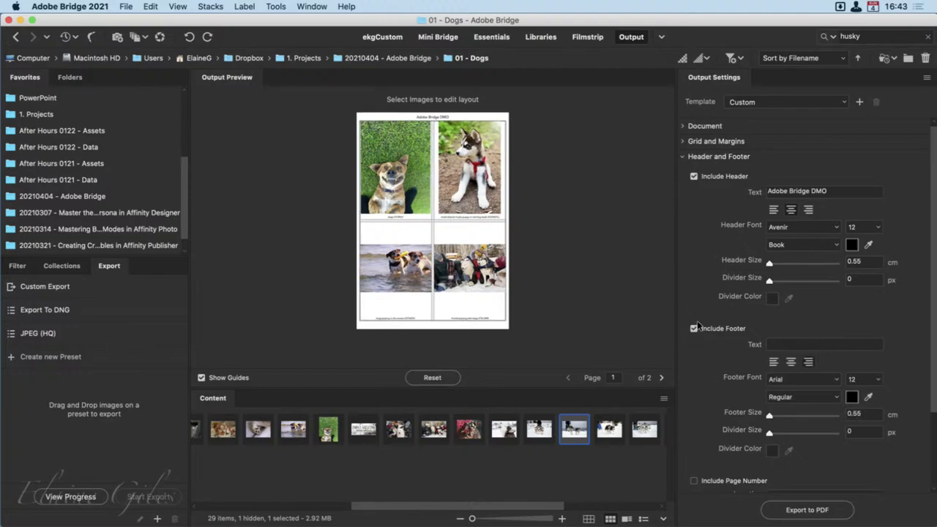
pyautogui.click(694, 327)
pyautogui.scroll(-3, 701, 379)
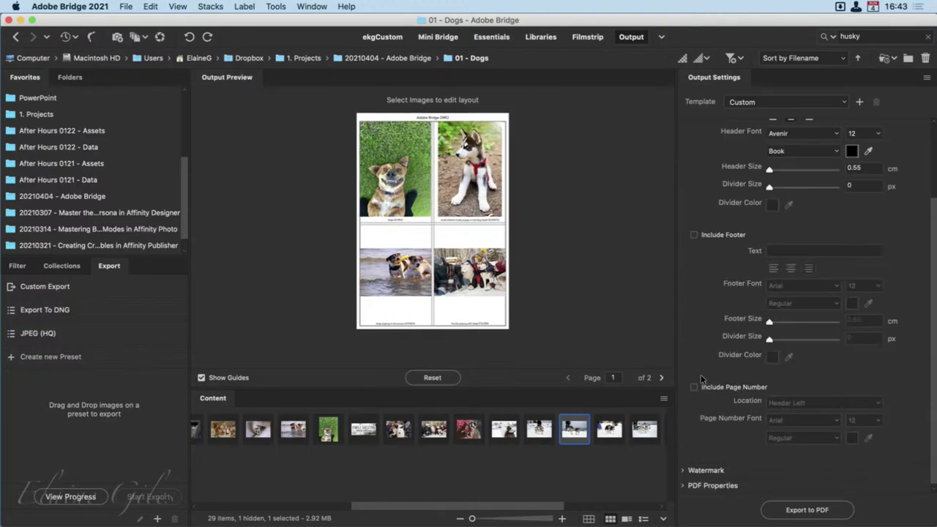
pyautogui.click(694, 384)
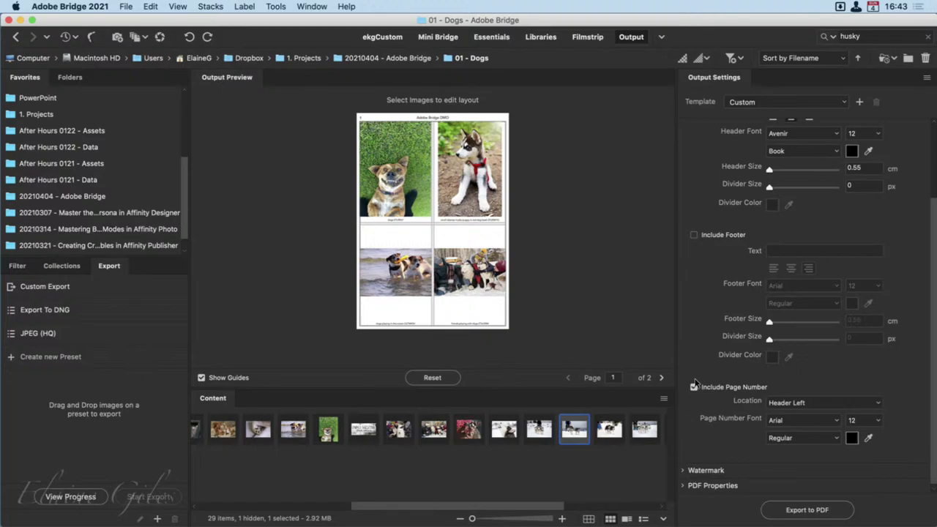
pyautogui.click(799, 402)
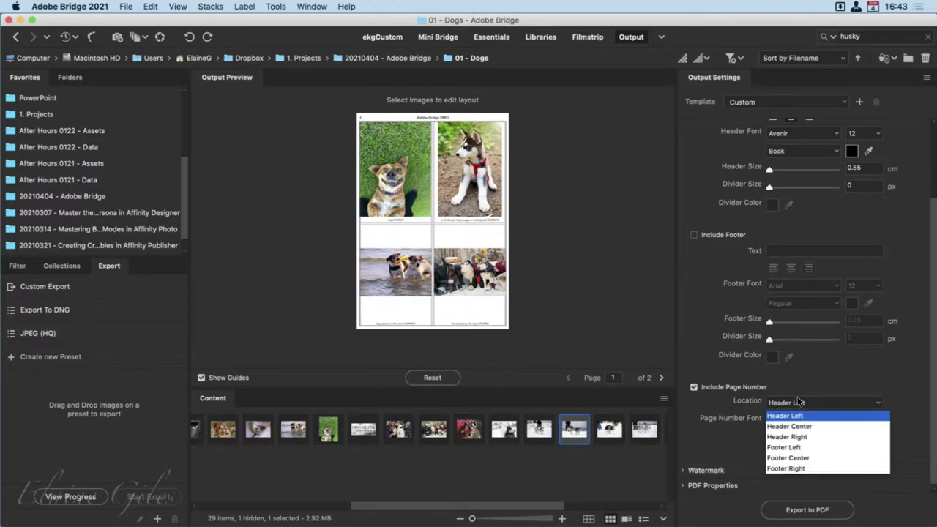
pyautogui.click(792, 467)
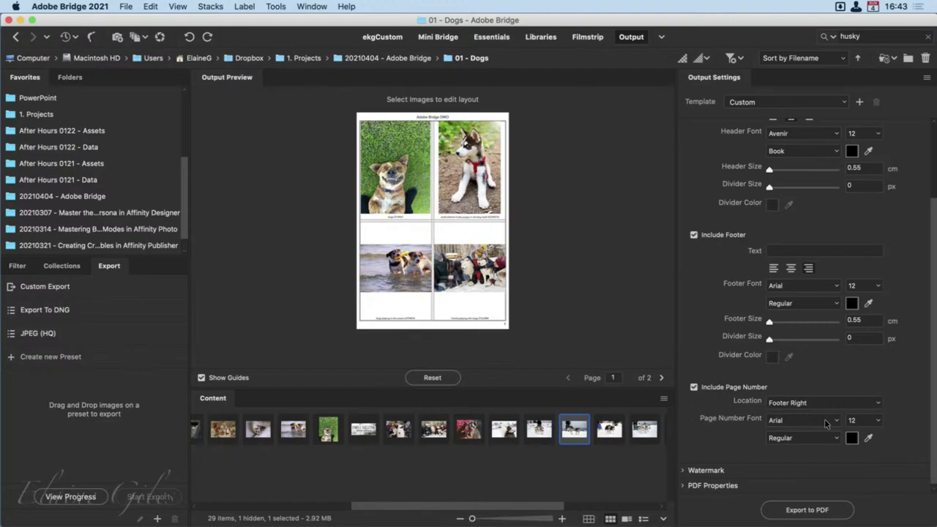
pyautogui.click(878, 418)
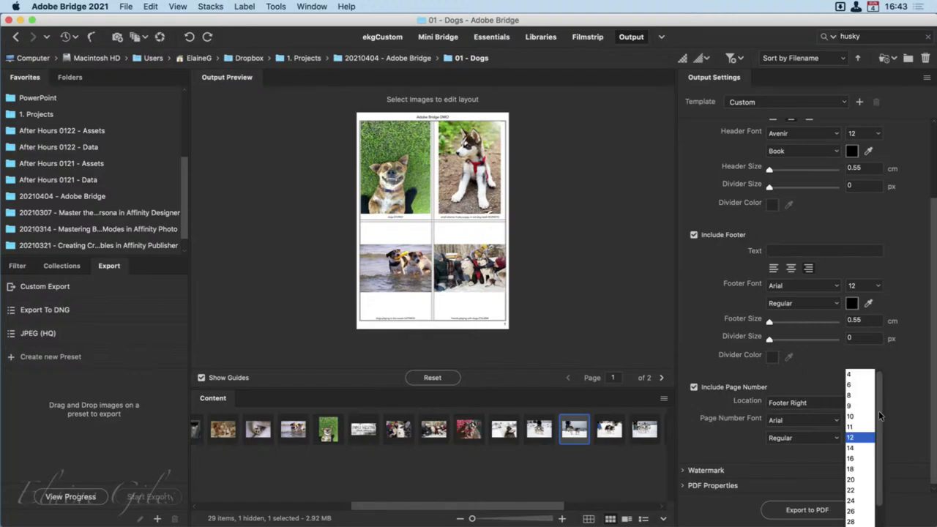
pyautogui.click(858, 395)
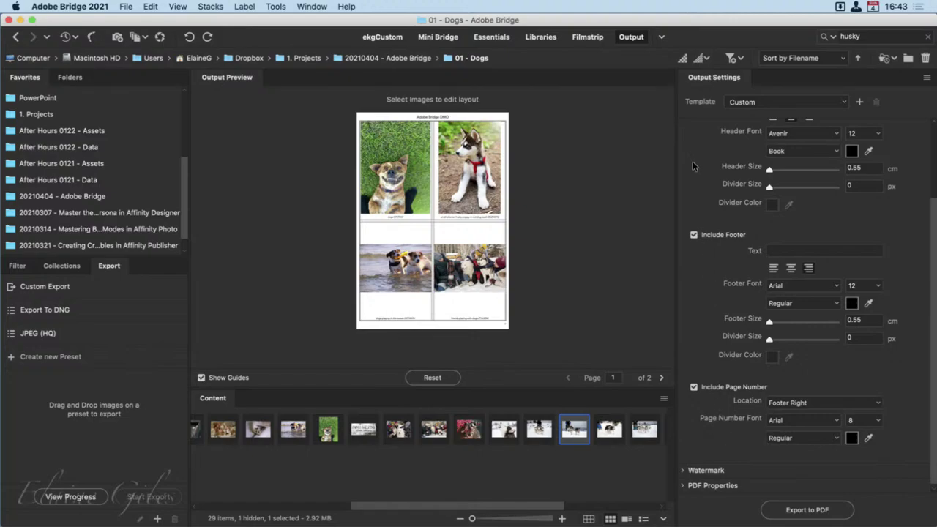
pyautogui.click(683, 470)
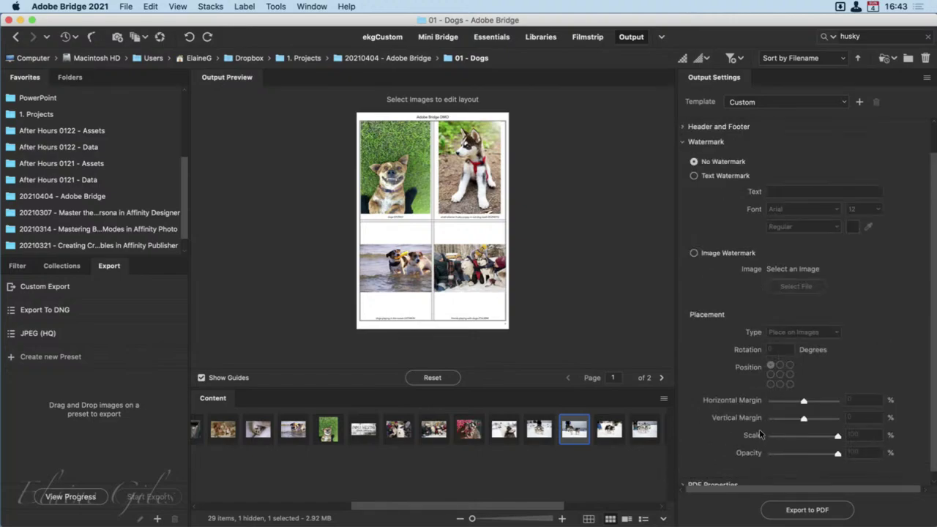
# Make the watermark a text watermark showing the author's full name.
pyautogui.click(693, 175)
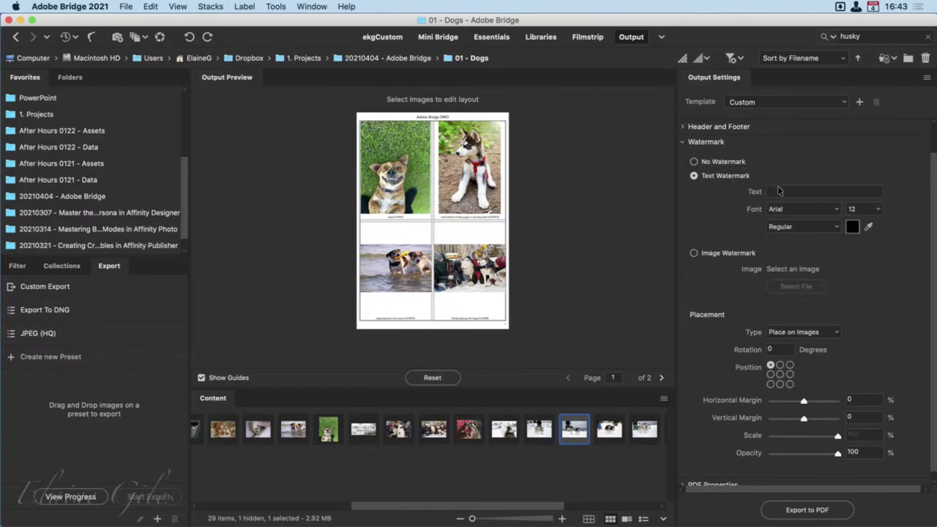
pyautogui.click(778, 191)
pyautogui.write('Elaine Giles')
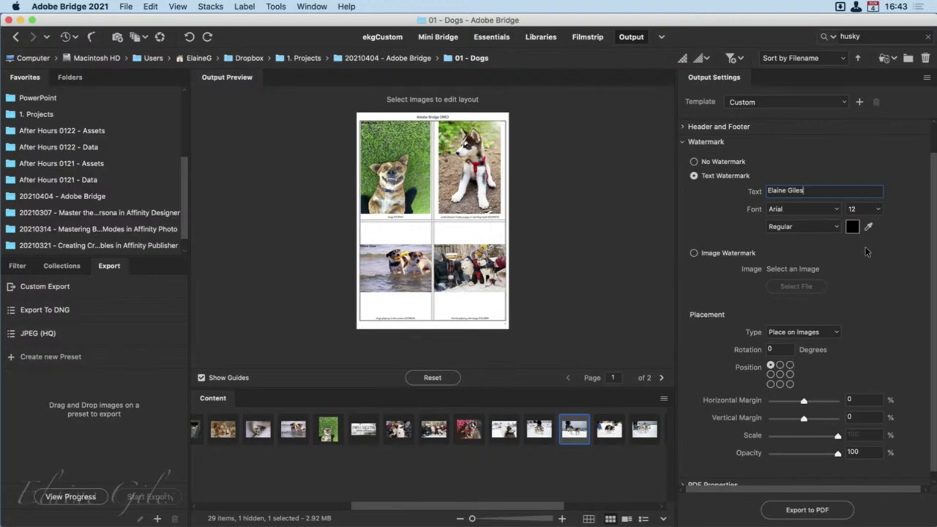
pyautogui.click(699, 253)
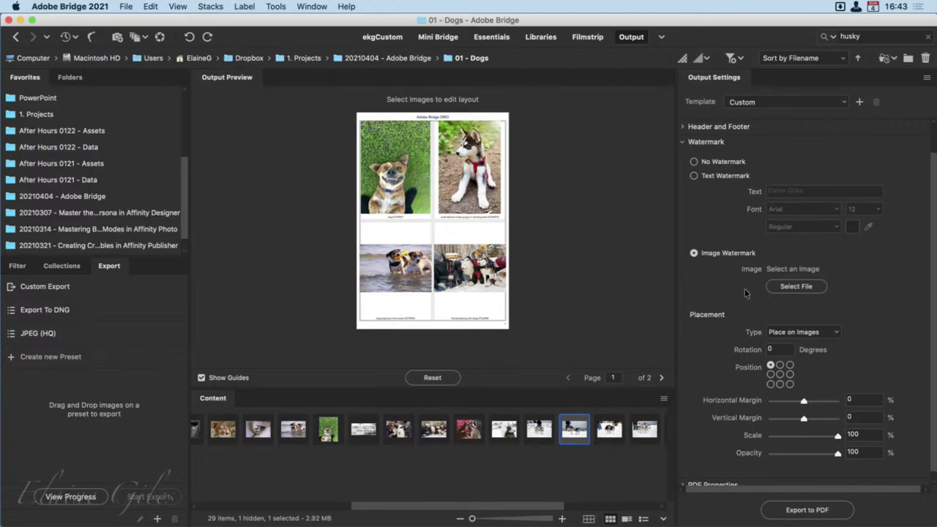
pyautogui.click(699, 175)
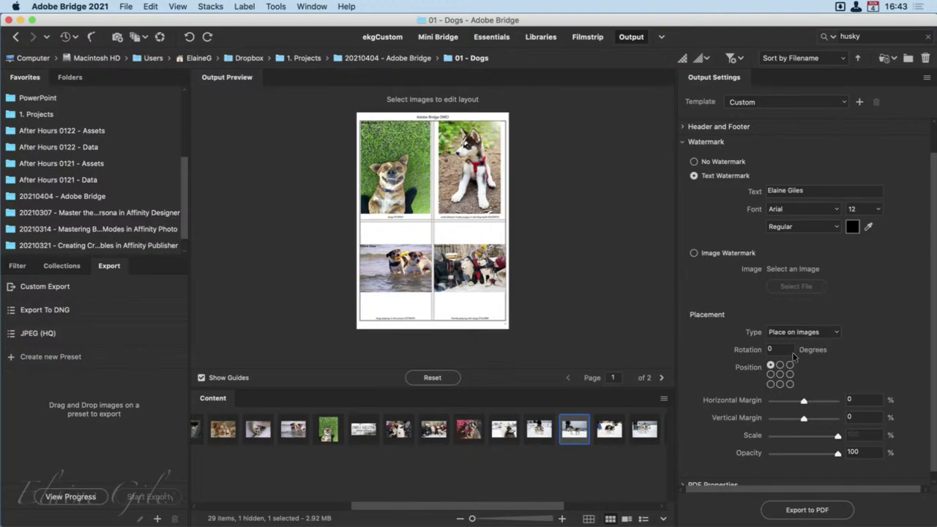
# Center the watermark, rotate it 45 degrees and lower its opacity to 46%.
pyautogui.click(780, 373)
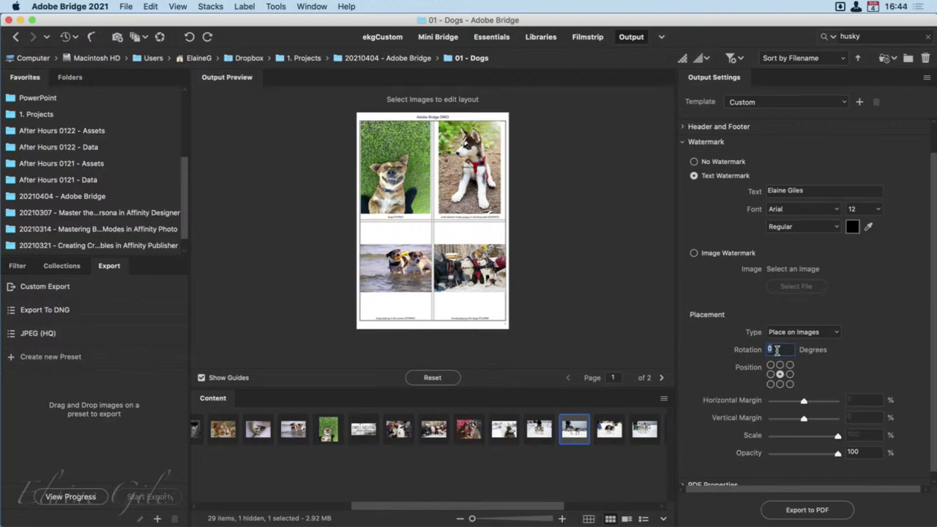
pyautogui.write('45')
pyautogui.press('Tab')
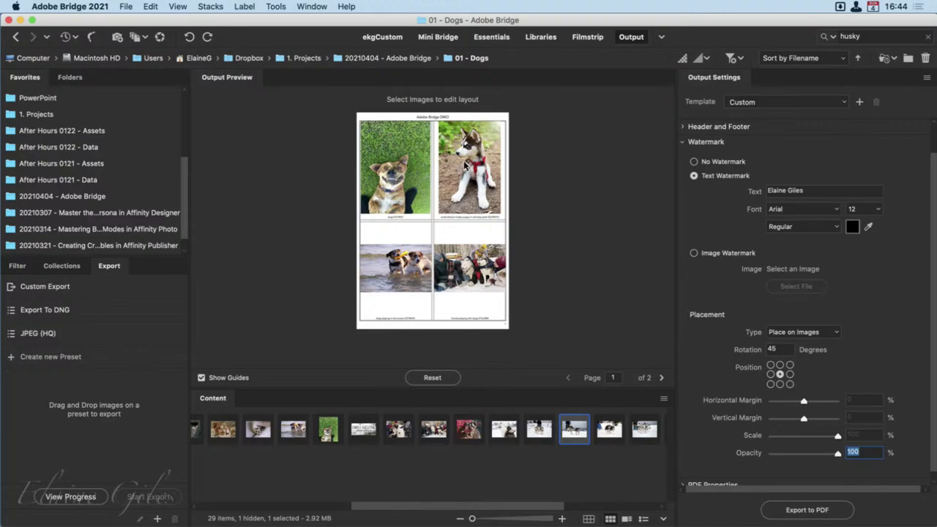
pyautogui.scroll(-1, 817, 399)
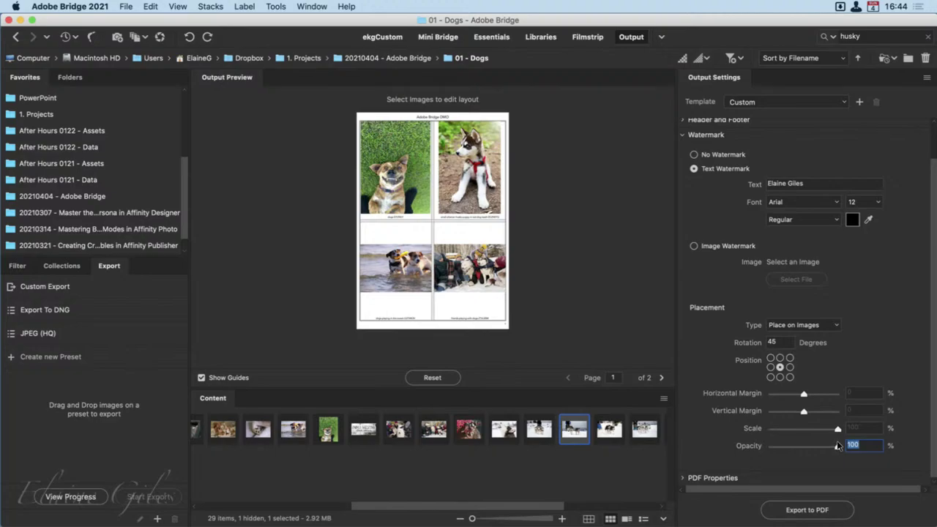
pyautogui.moveTo(838, 445); pyautogui.dragTo(796, 446)
pyautogui.click(686, 477)
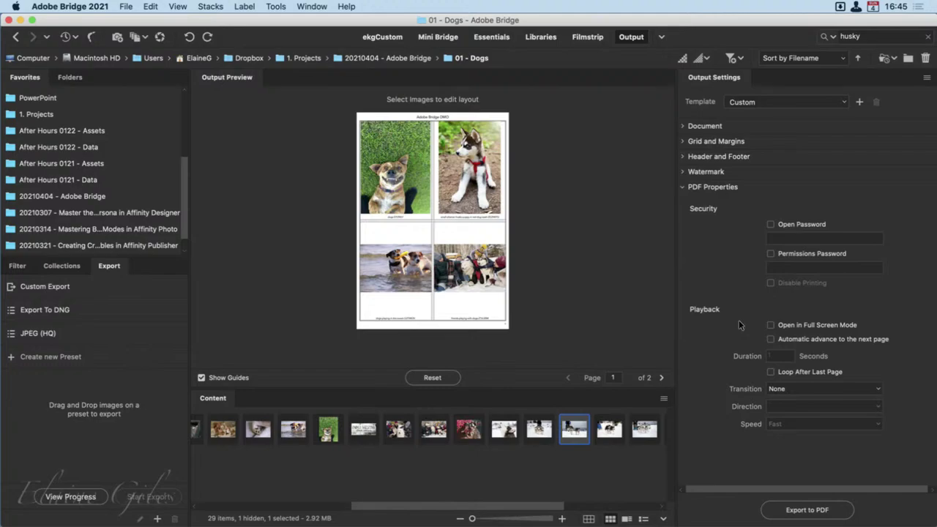
# Export the dog contact sheet to PDF as Output-01 in the 20210404 - Adobe Bridge folder.
pyautogui.click(807, 508)
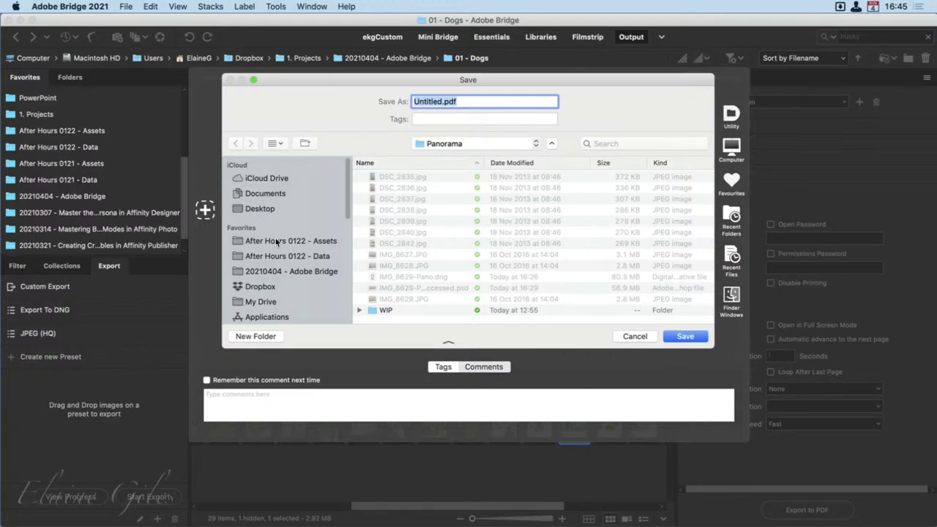
pyautogui.click(277, 272)
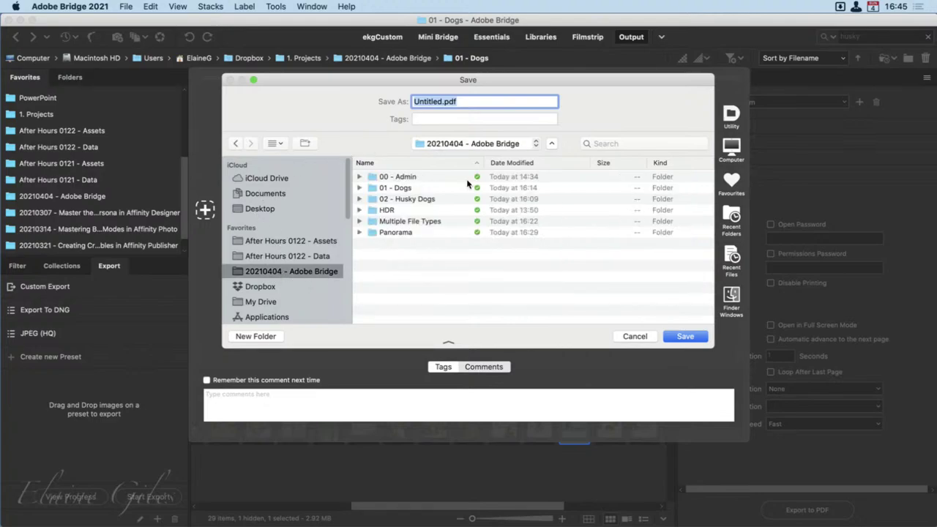
pyautogui.write('E')
pyautogui.press('BackSpace')
pyautogui.write('Output')
pyautogui.write('01')
pyautogui.press('Return')
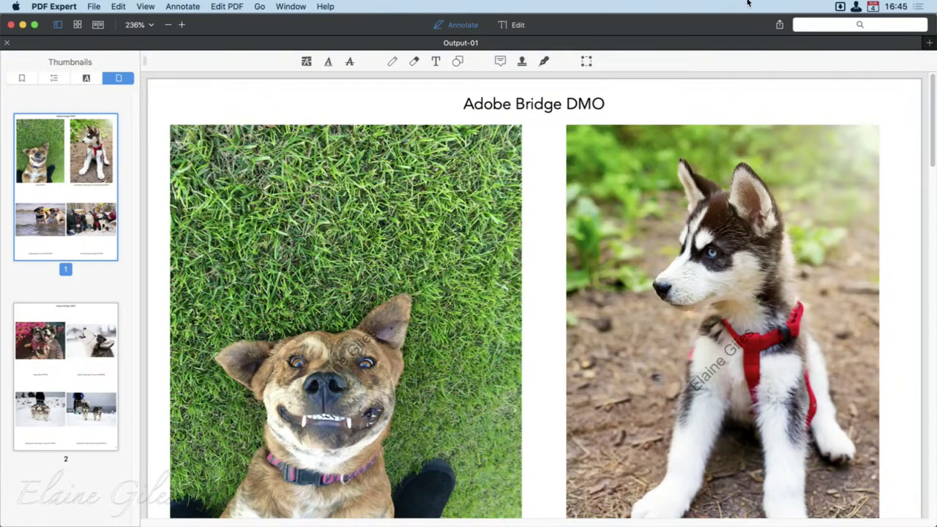
# Fix the page 1 title typo, changing 'Adobe Bridge DMO' to 'Adobe Bridge DEMO'.
pyautogui.click(582, 101)
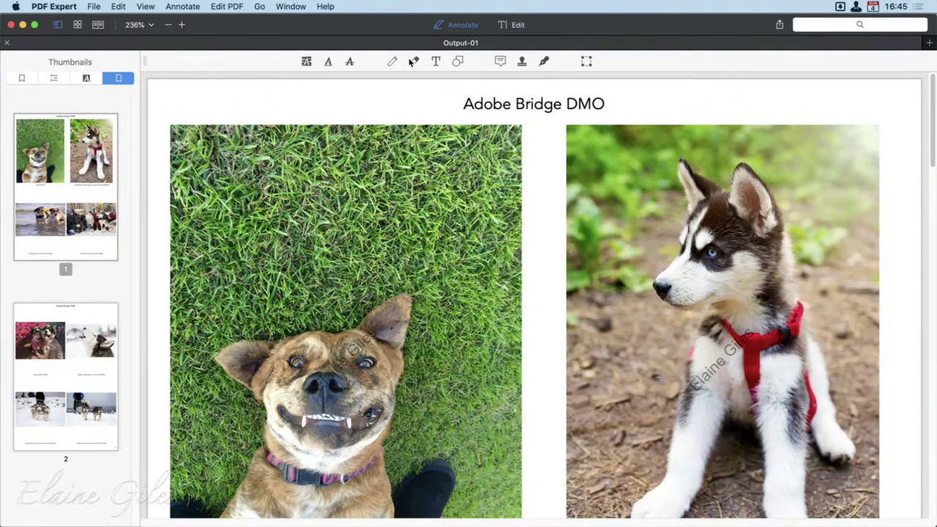
pyautogui.click(521, 25)
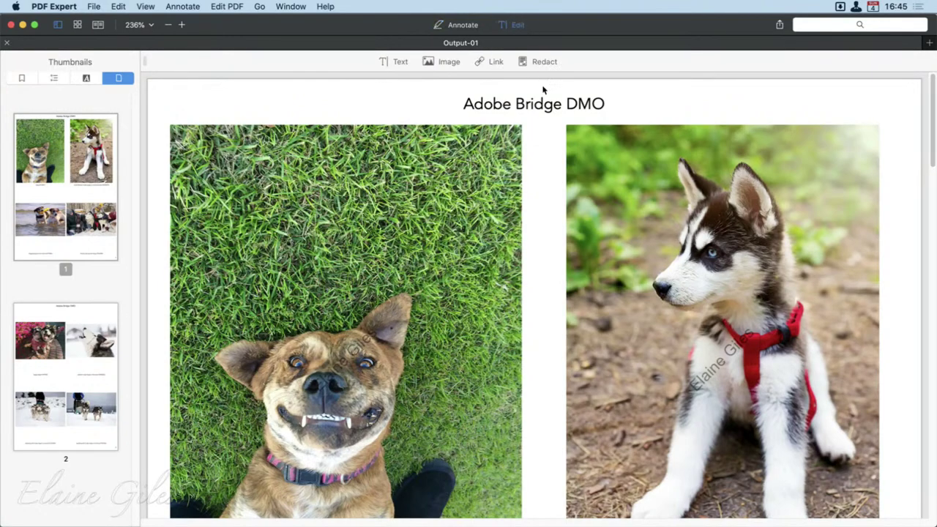
pyautogui.click(578, 103)
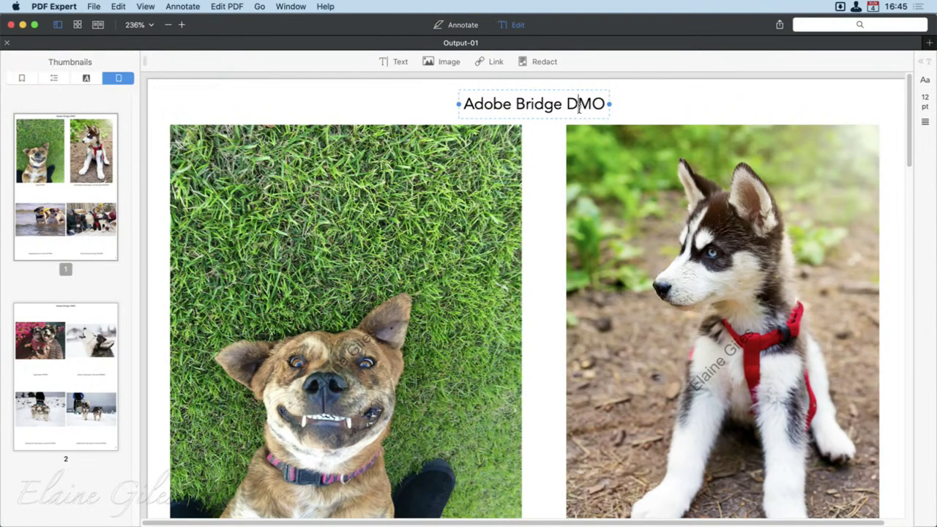
pyautogui.write('E')
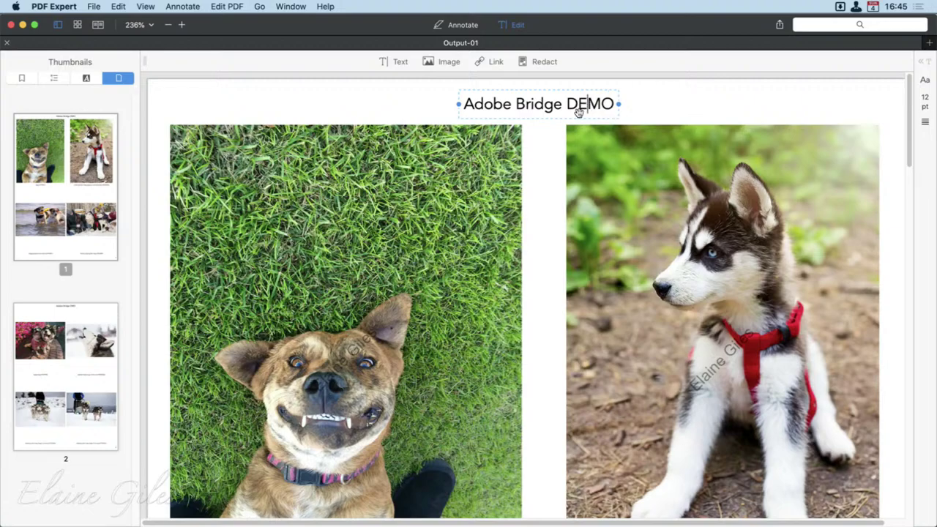
pyautogui.click(546, 143)
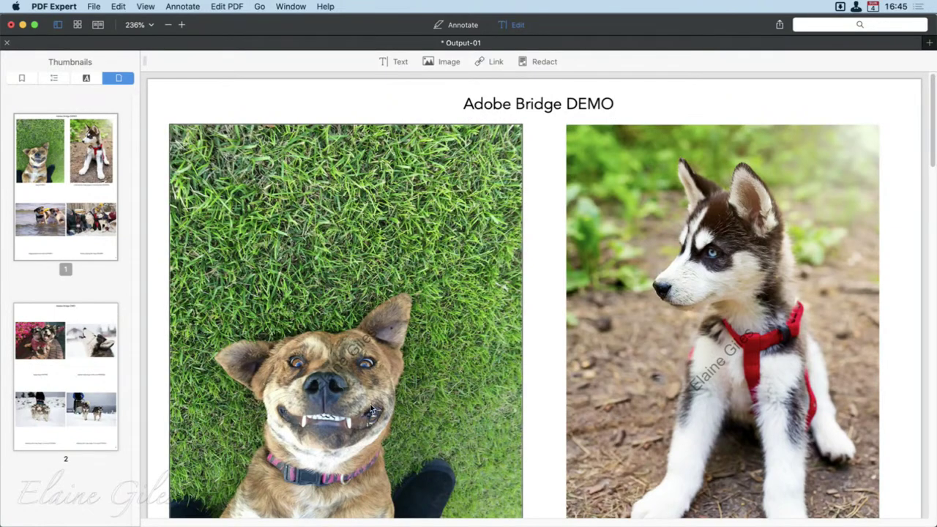
# Inspect the dogs-SYU9XLY and husky puppy captions, then leave text editing mode.
pyautogui.scroll(-3, 371, 412)
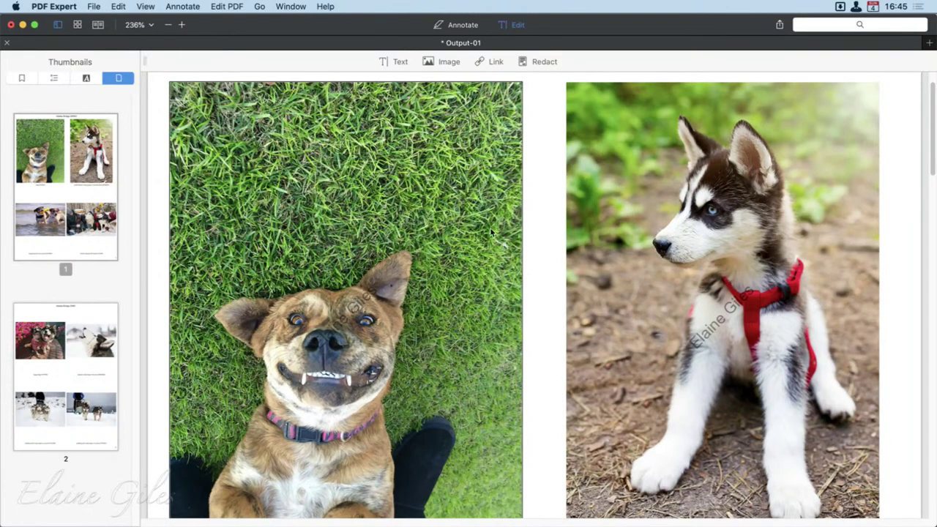
pyautogui.scroll(-3, 568, 399)
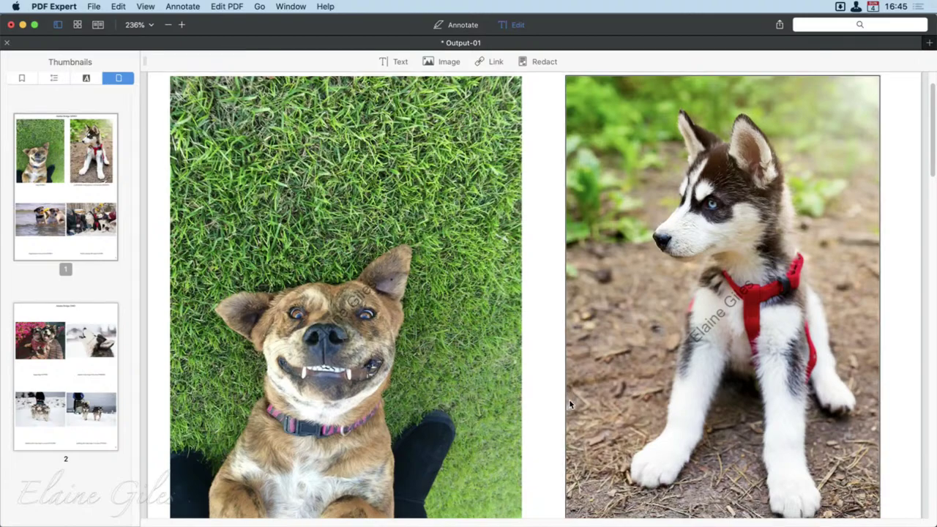
pyautogui.scroll(-2, 568, 401)
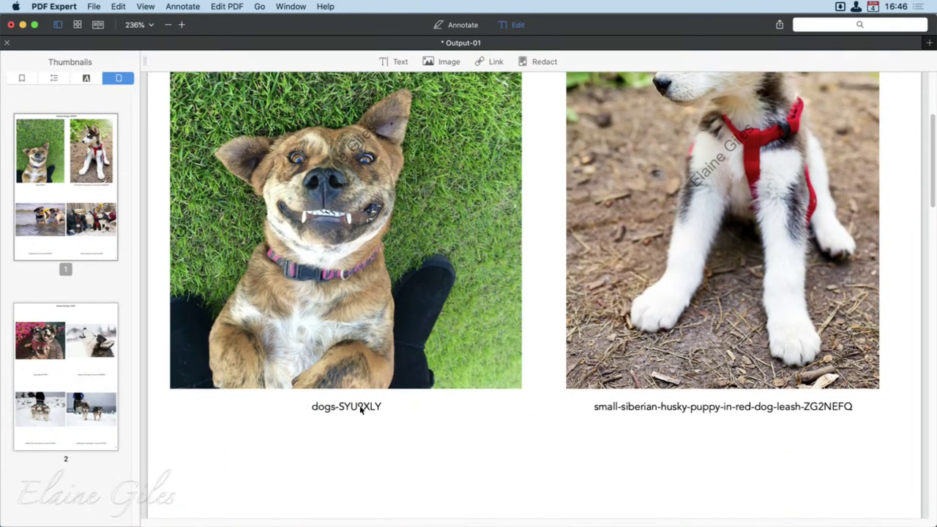
pyautogui.click(360, 409)
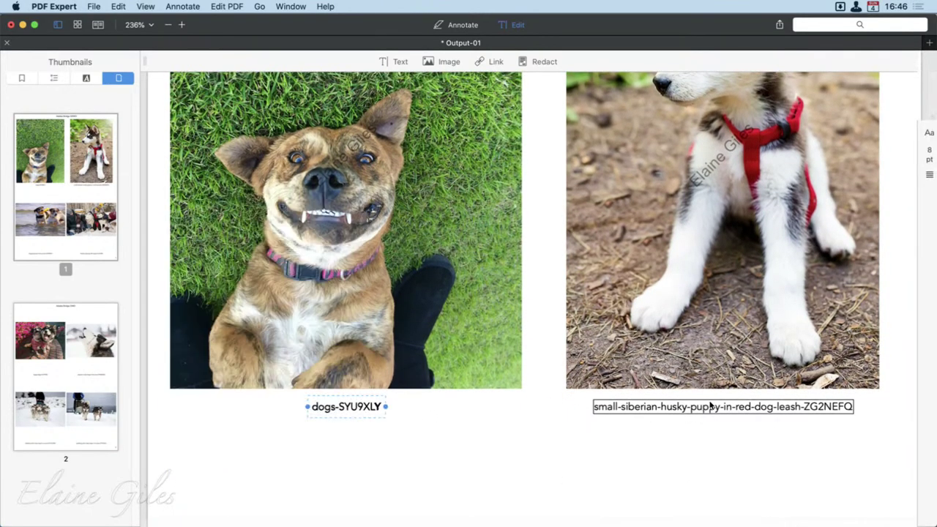
pyautogui.click(722, 412)
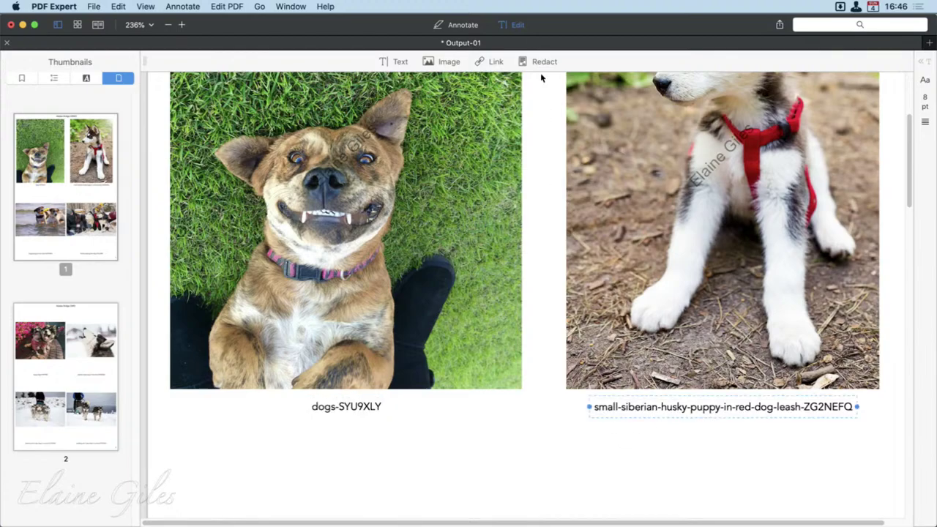
pyautogui.click(517, 25)
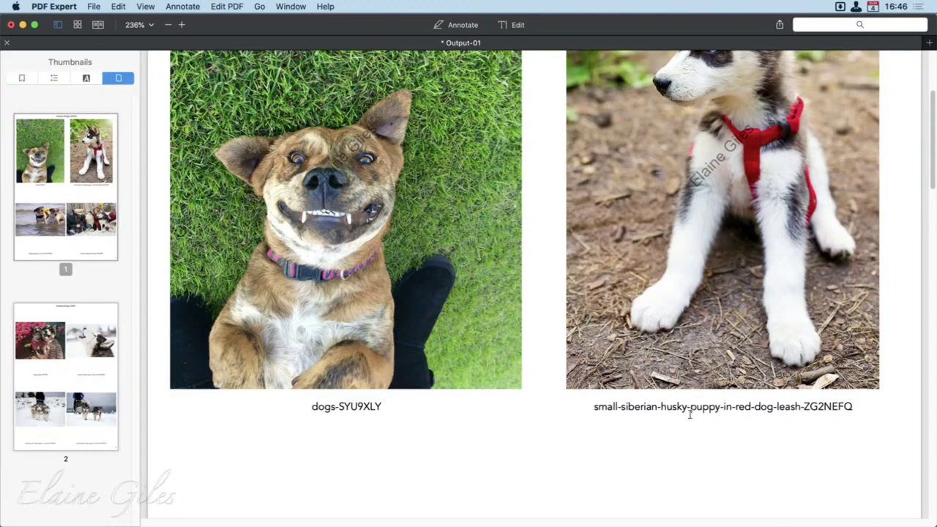
# Review page 2 of Output-01, save the PDF, and return to Adobe Bridge.
pyautogui.scroll(-10, 551, 409)
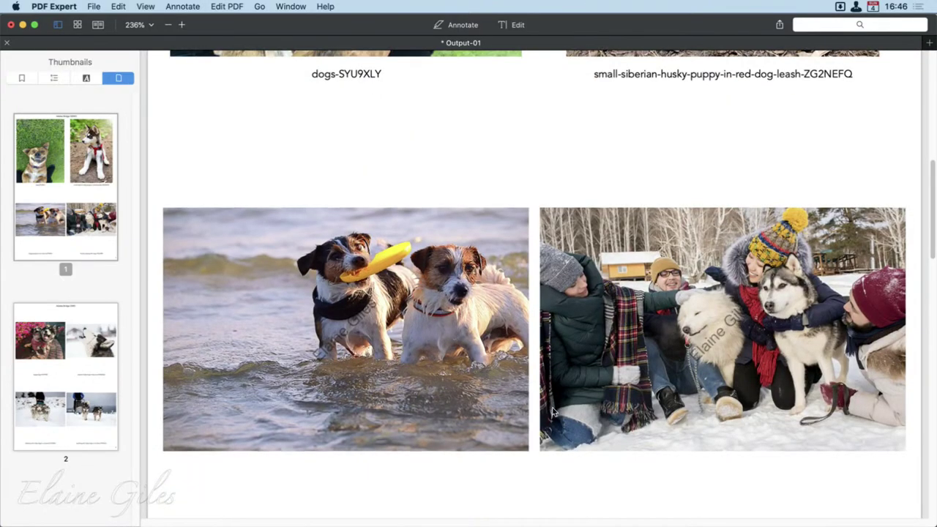
pyautogui.click(61, 344)
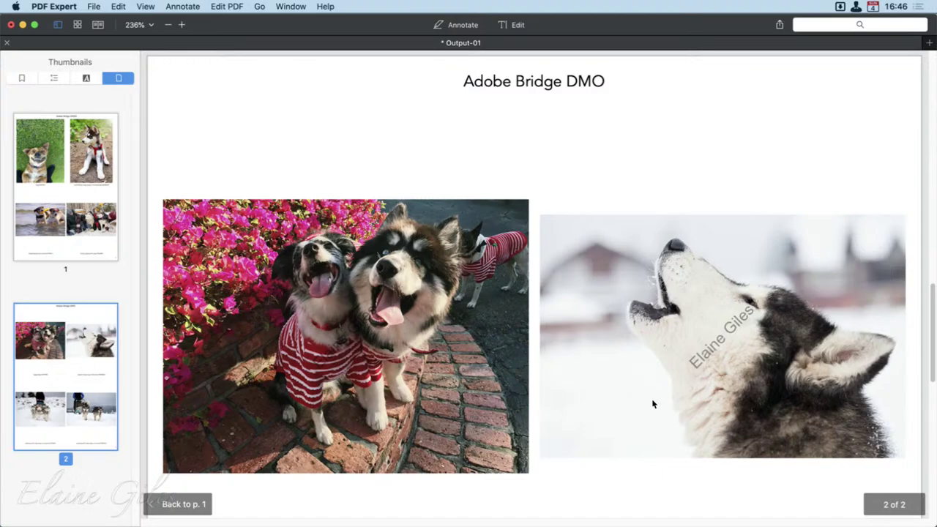
pyautogui.scroll(-2, 654, 404)
pyautogui.scroll(-2, 555, 411)
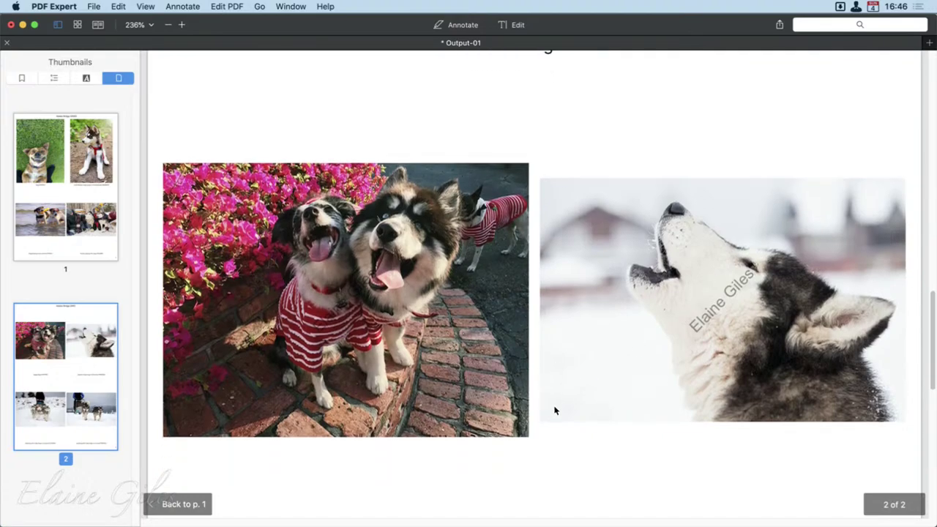
pyautogui.scroll(-15, 554, 411)
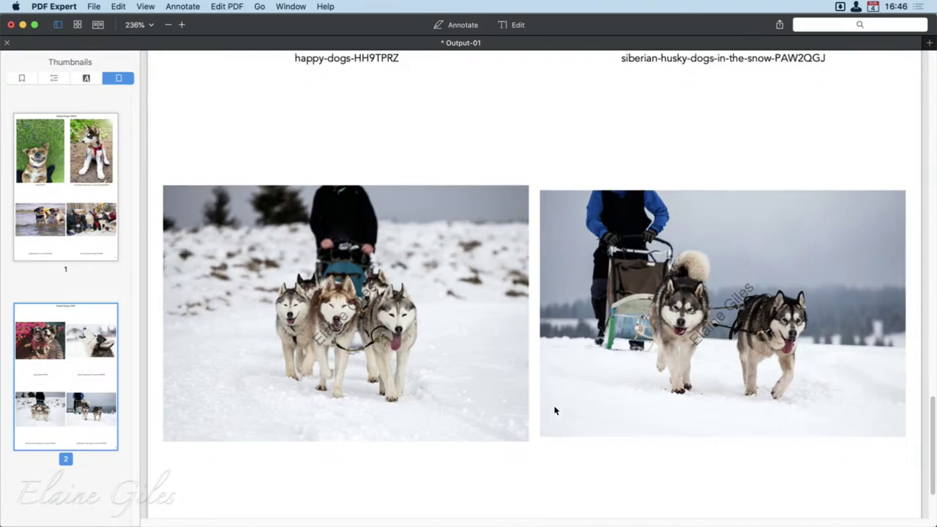
pyautogui.scroll(-4, 555, 411)
pyautogui.scroll(20, 555, 412)
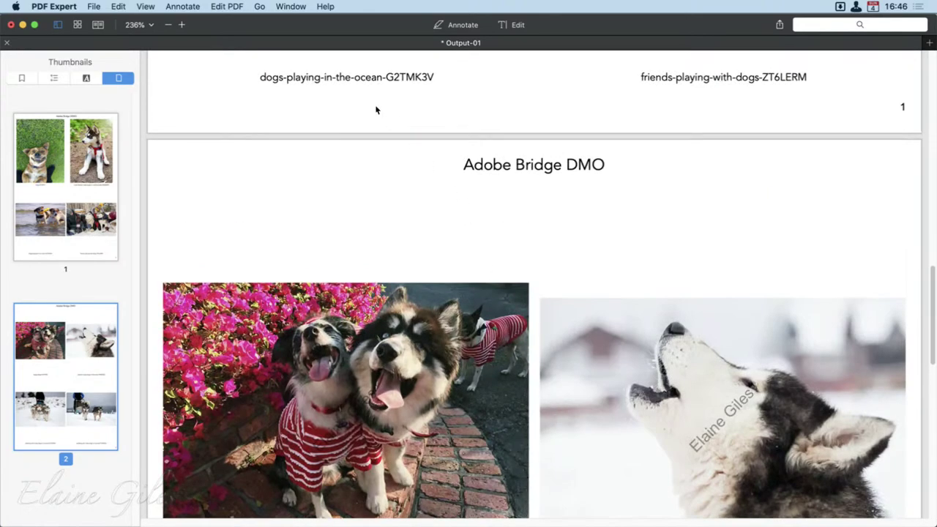
pyautogui.press('super+s')
pyautogui.press('super+Tab')
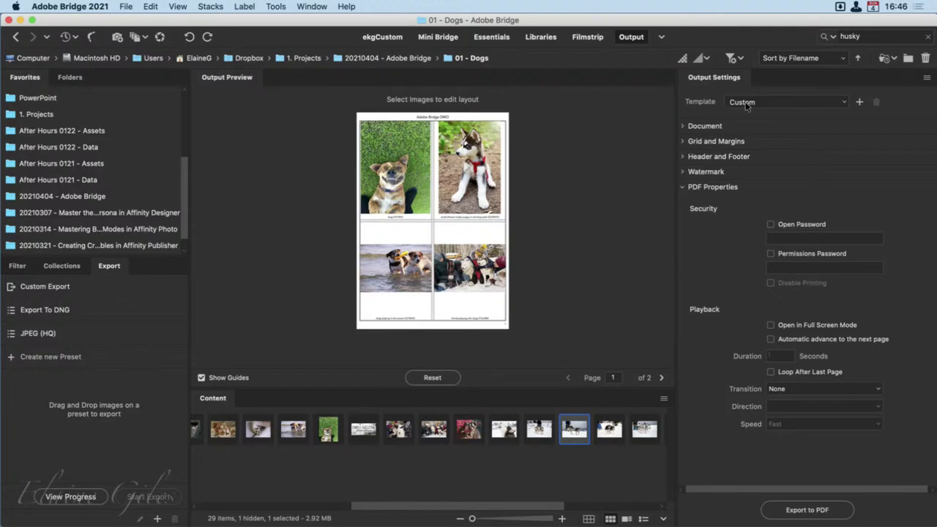
# Save the current output layout as a new template named '4x4 Copyright'.
pyautogui.click(859, 102)
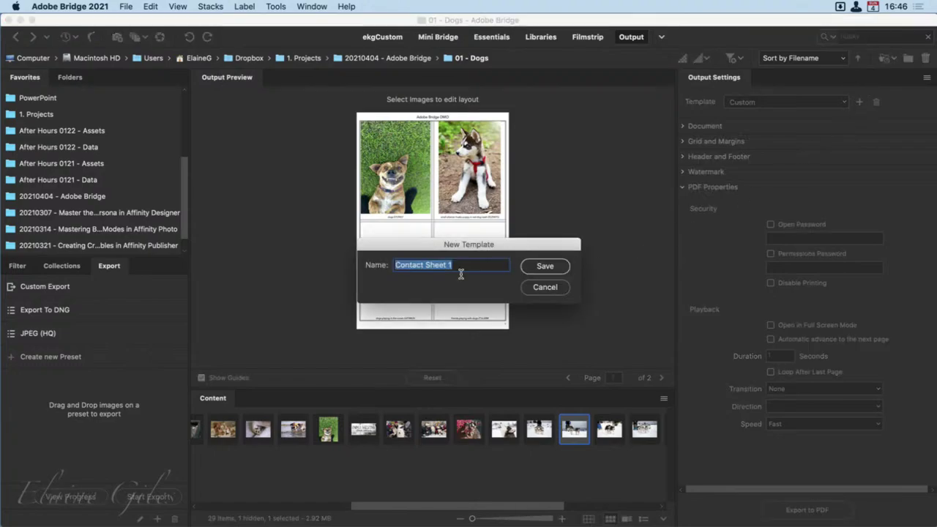
pyautogui.write('4')
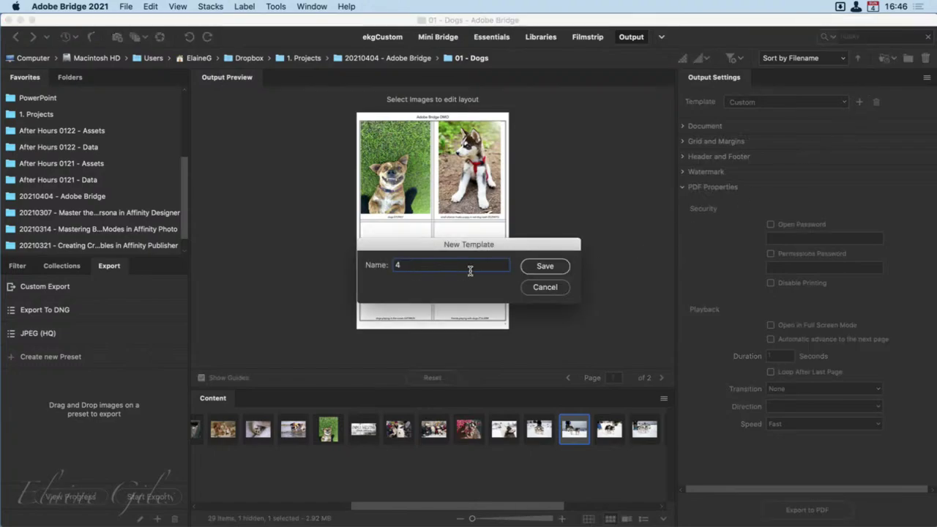
pyautogui.write('x4 Copyright')
pyautogui.click(531, 261)
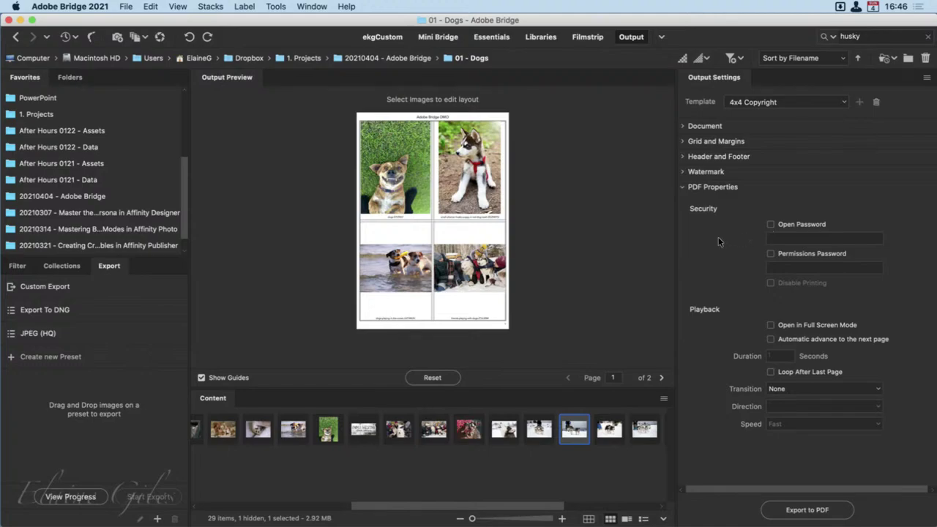
pyautogui.click(844, 101)
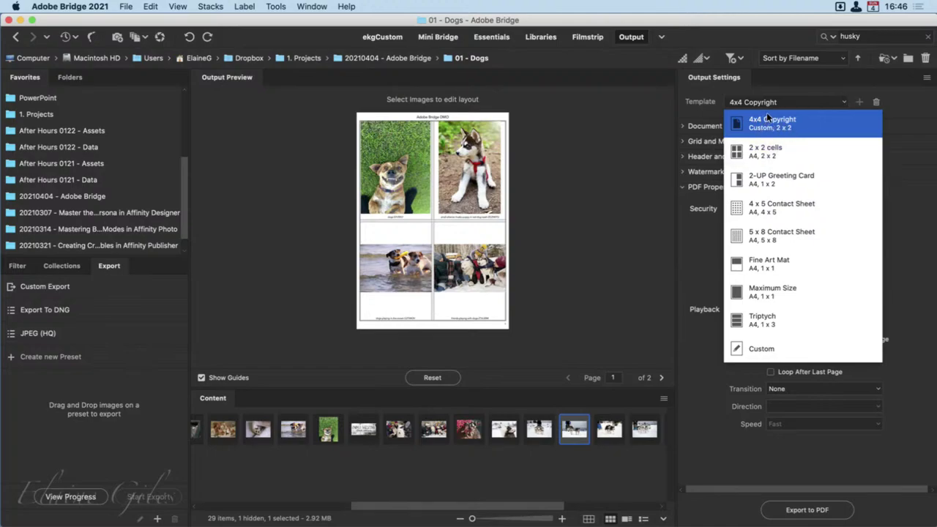
# Apply the 5 x 8 Contact Sheet template and fill it with all 29 dog images.
pyautogui.click(781, 235)
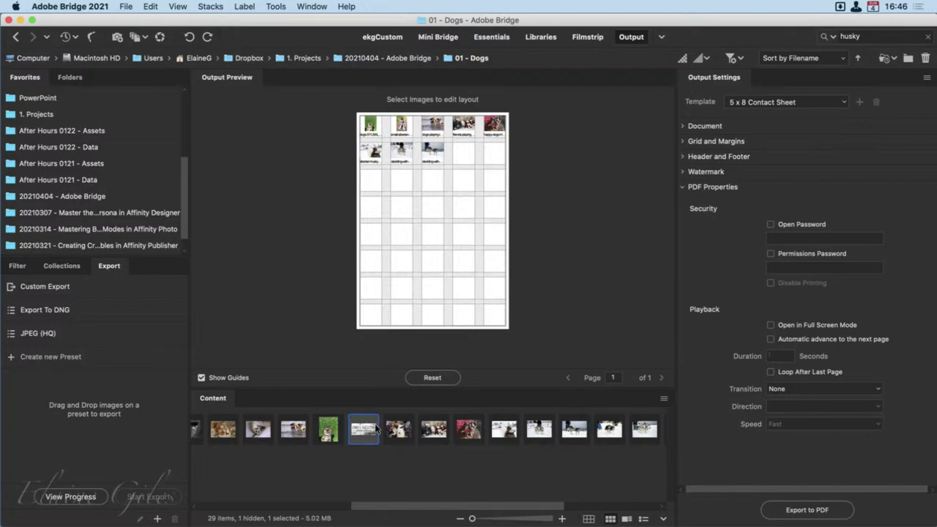
pyautogui.press('super+a')
pyautogui.moveTo(357, 427); pyautogui.dragTo(428, 271)
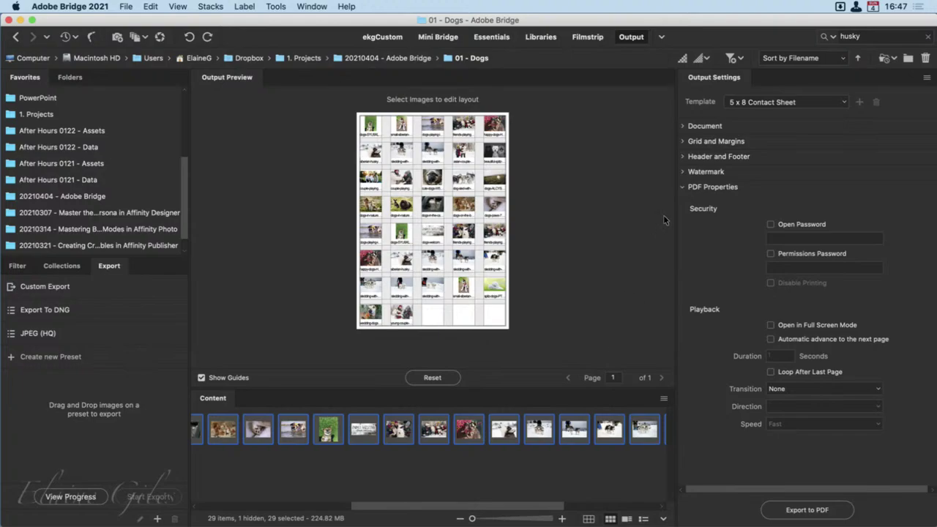
pyautogui.click(682, 188)
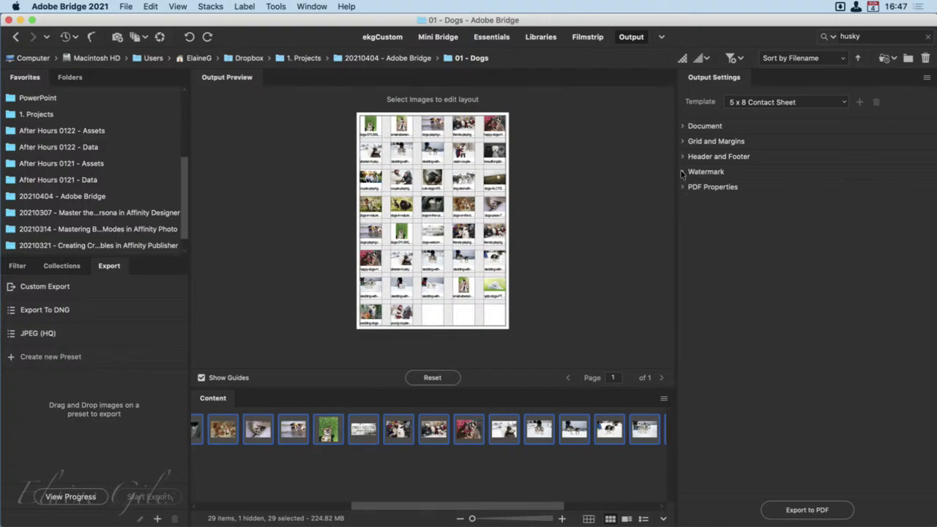
# Turn off Include Filename and reduce the horizontal spacing between grid cells.
pyautogui.click(682, 126)
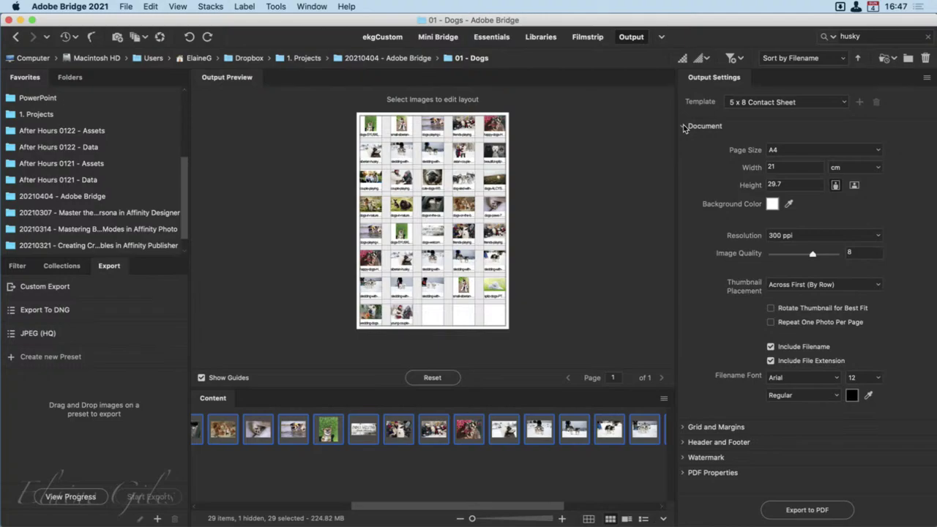
pyautogui.click(770, 346)
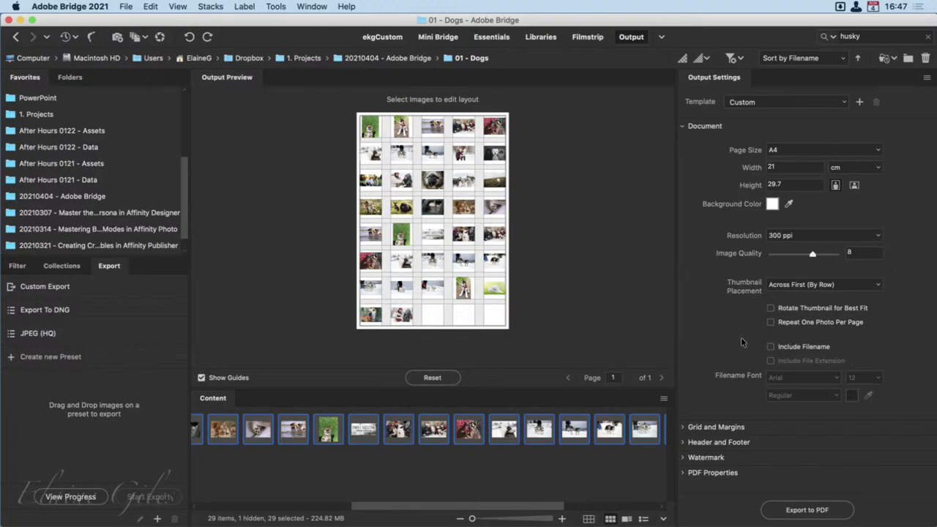
pyautogui.click(683, 427)
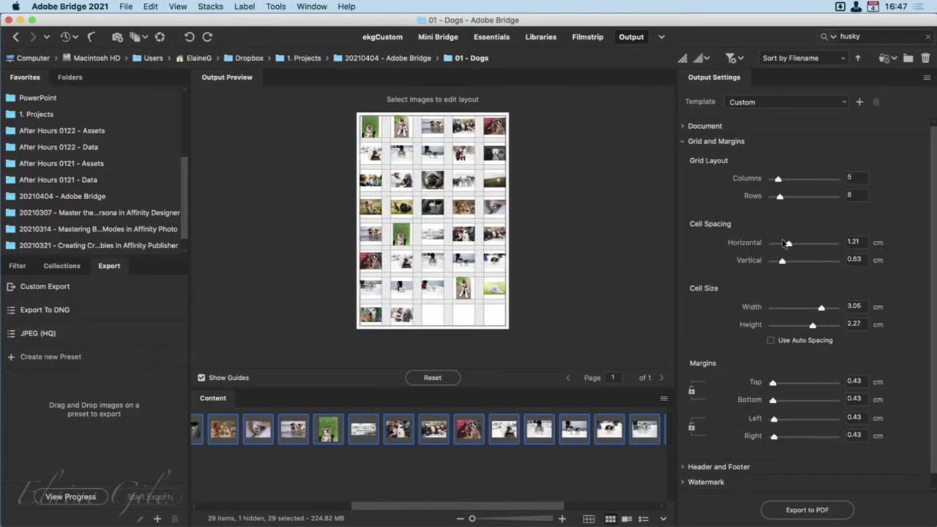
pyautogui.moveTo(783, 241); pyautogui.dragTo(777, 243)
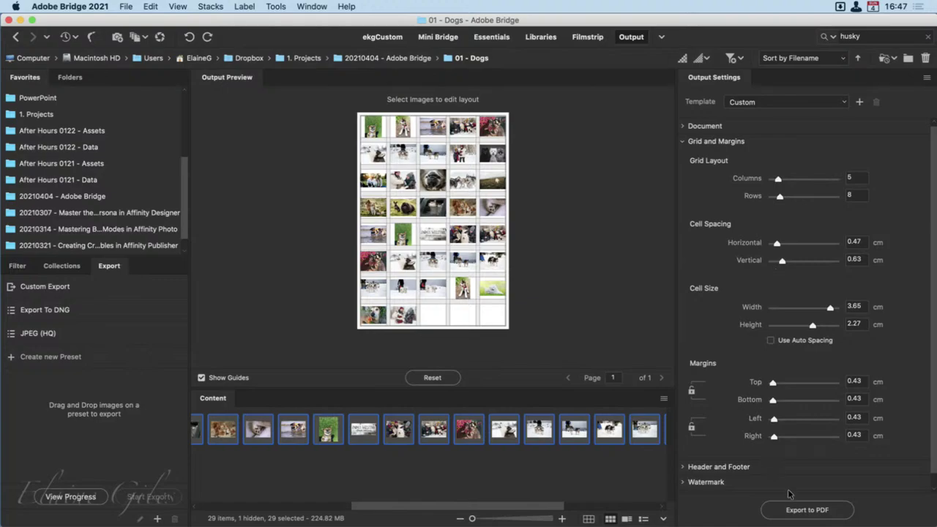
# Export the contact sheet to PDF as Output-02.
pyautogui.click(797, 510)
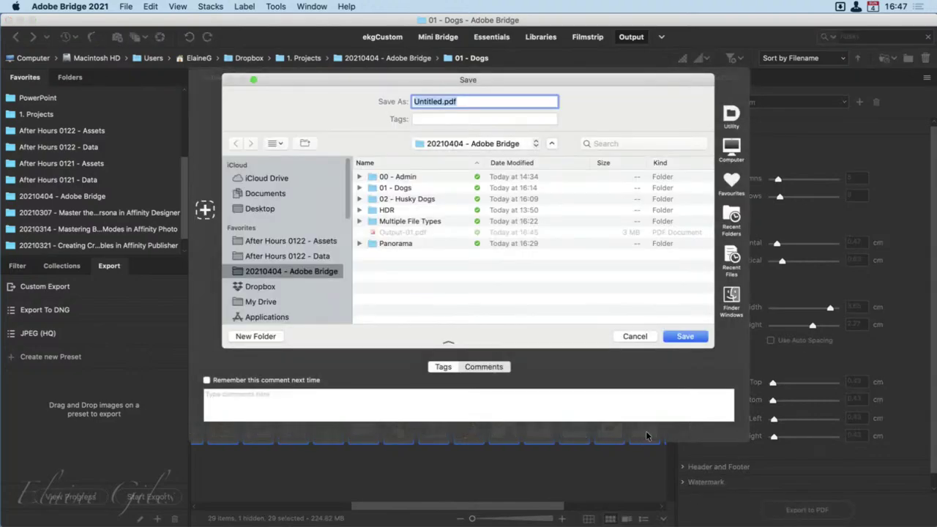
pyautogui.write('Output')
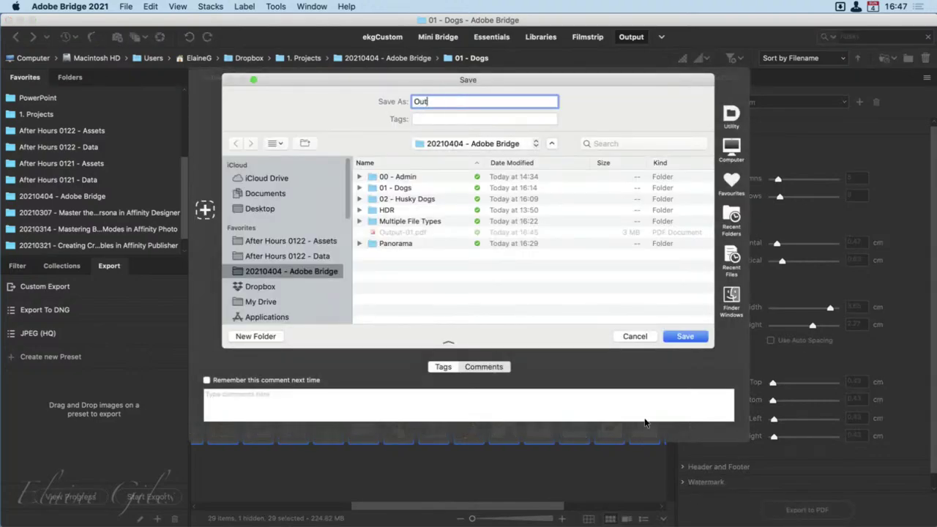
pyautogui.write('-02')
pyautogui.click(685, 336)
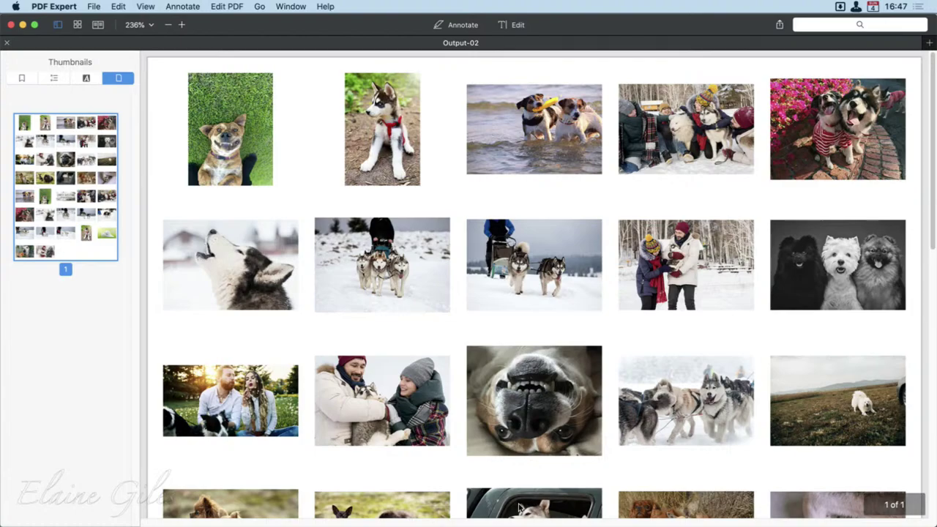
# Scroll through Output-02 to check the five-column, caption-free single-page grid.
pyautogui.scroll(-3, 504, 496)
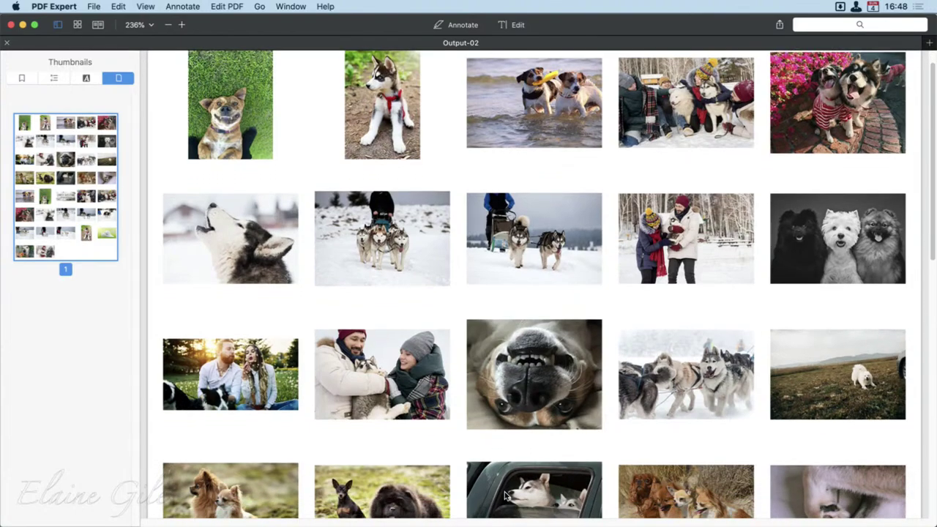
pyautogui.scroll(-5, 505, 496)
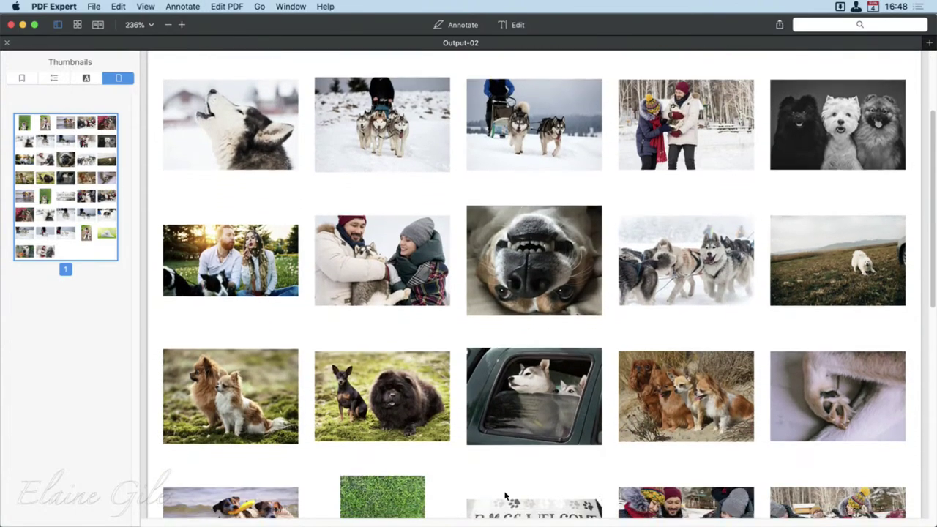
pyautogui.scroll(-3, 505, 496)
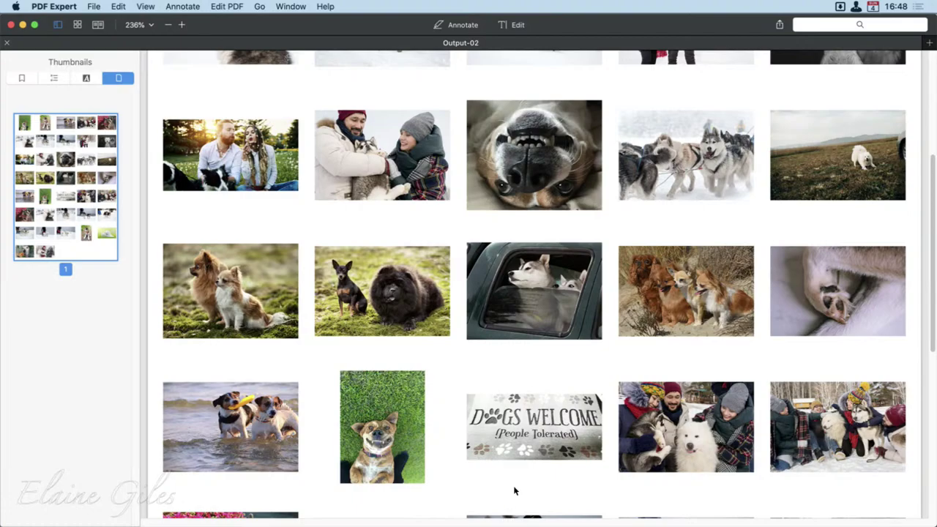
# Switch to the Maximum Size template with guides hidden and page through to the sled-dog page.
pyautogui.press('super+Tab')
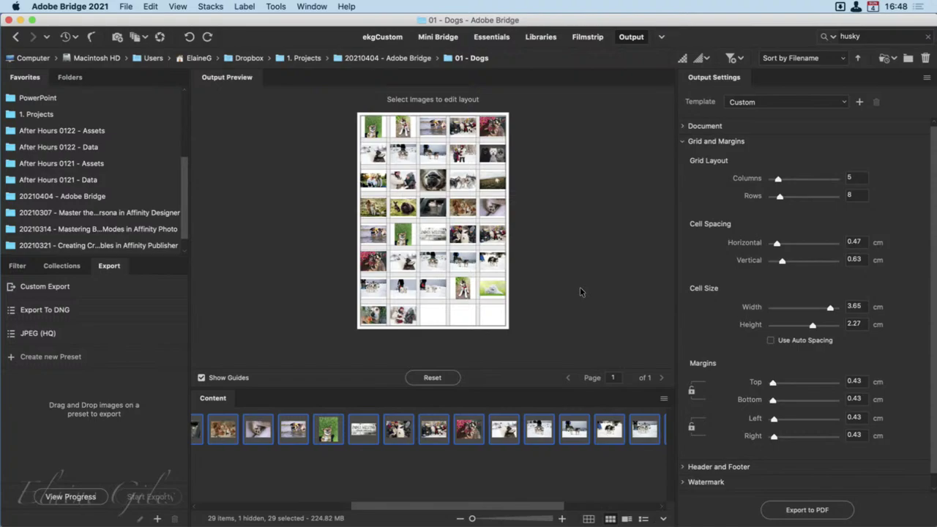
pyautogui.click(843, 101)
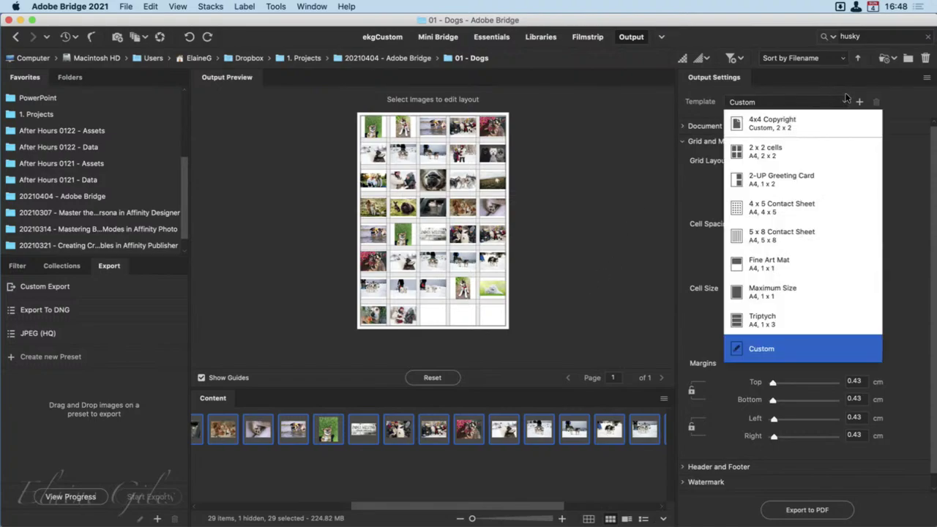
pyautogui.click(774, 291)
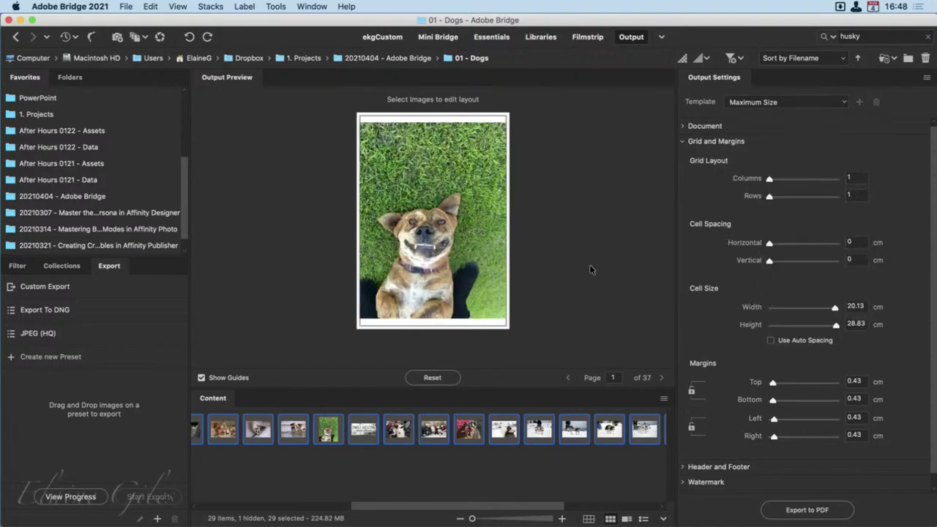
pyautogui.click(202, 376)
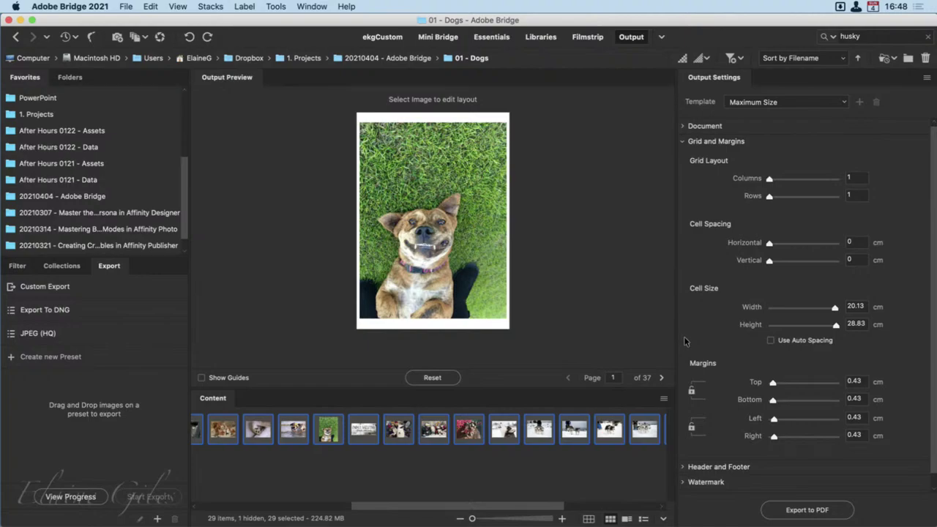
pyautogui.click(661, 377)
pyautogui.click(661, 377)
pyautogui.click(661, 376)
pyautogui.click(662, 377)
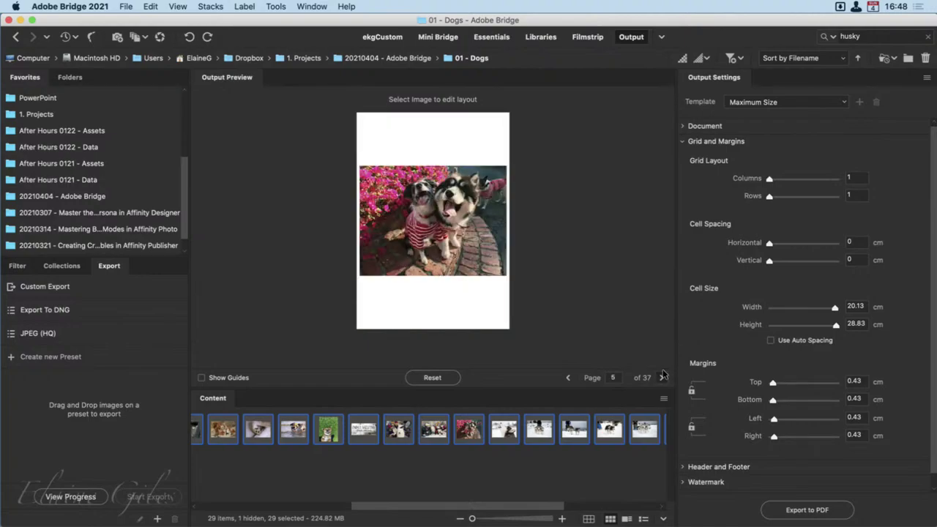
pyautogui.click(662, 377)
pyautogui.click(661, 376)
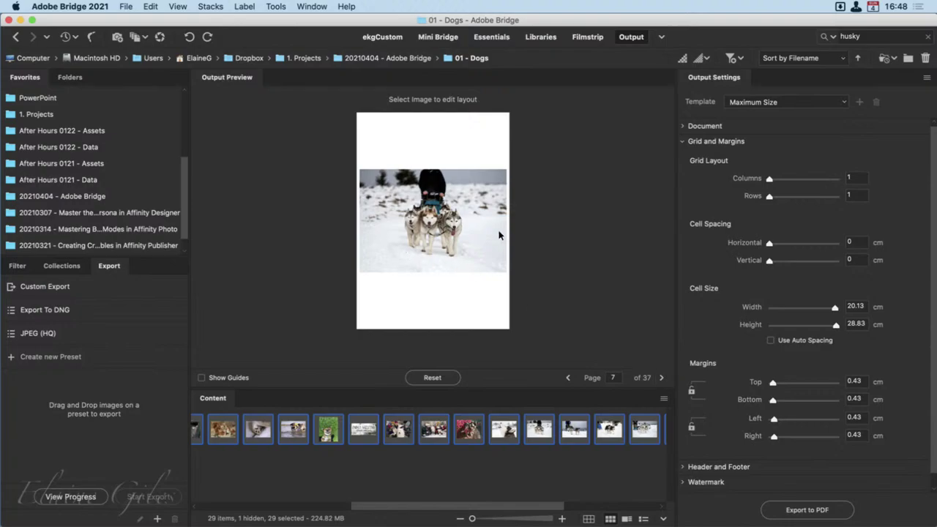
# Enable Rotate Thumbnail for Best Fit in the Document settings.
pyautogui.click(682, 141)
pyautogui.click(683, 126)
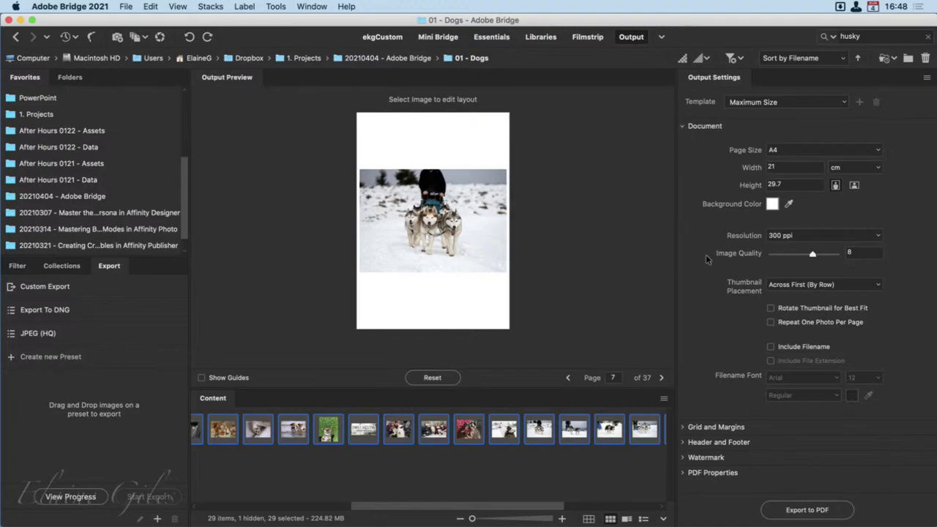
pyautogui.click(770, 308)
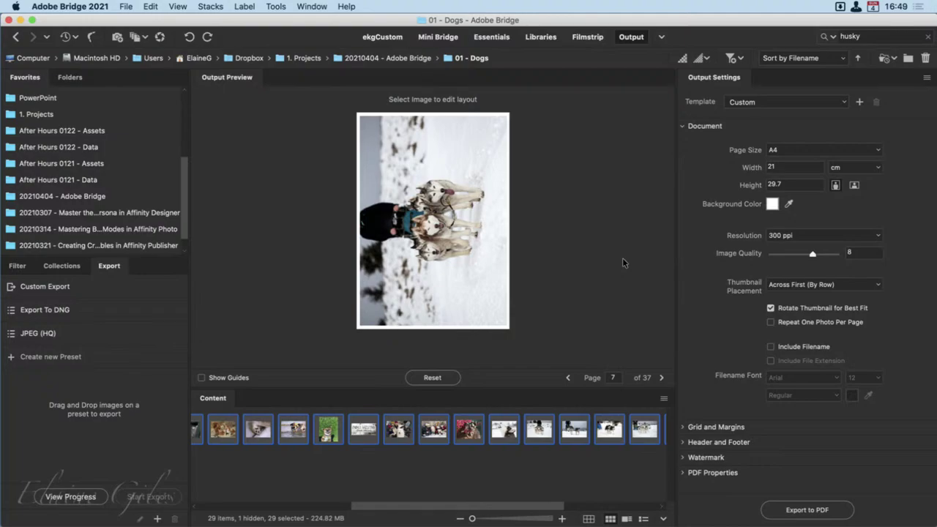
# Export the one-photo-per-page layout to PDF as Output-03.
pyautogui.click(796, 507)
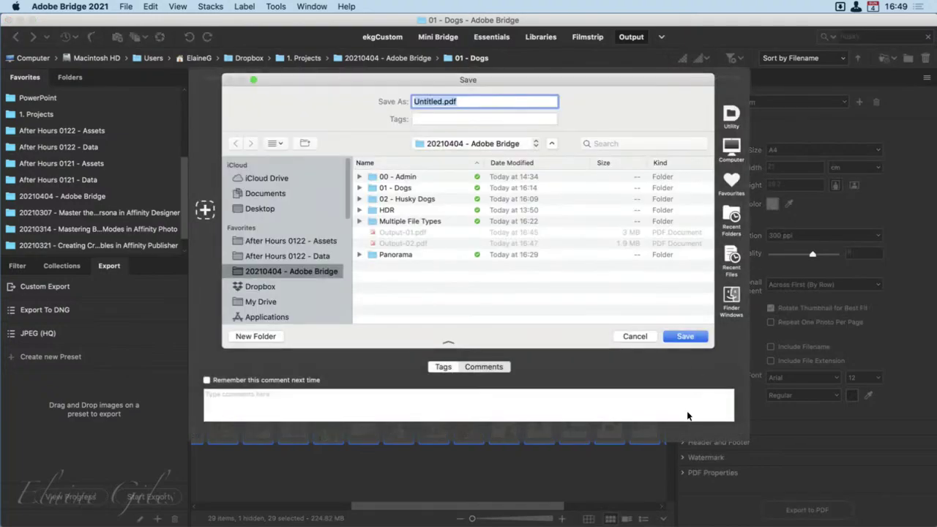
pyautogui.write('Outp')
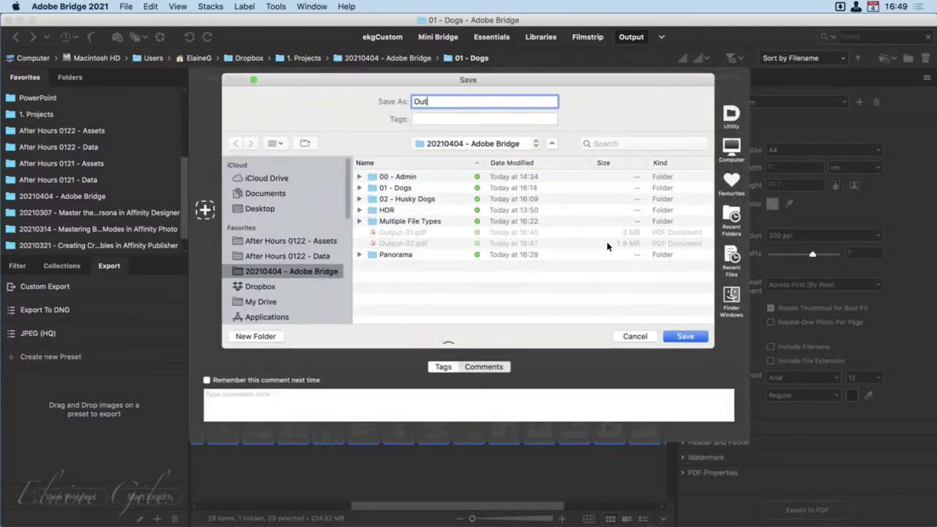
pyautogui.write('ut-03')
pyautogui.press('Return')
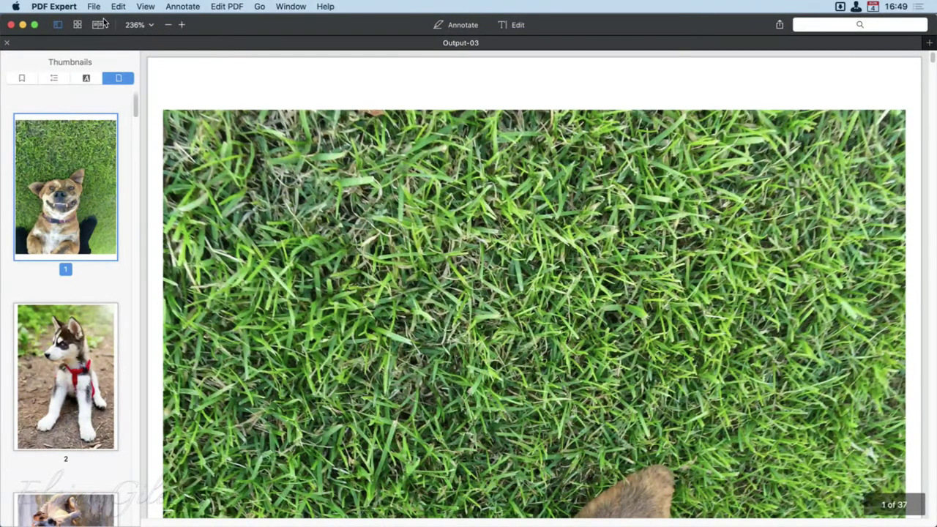
# In the page overview, rotate pages 3–5 and 7–12 to landscape.
pyautogui.click(77, 25)
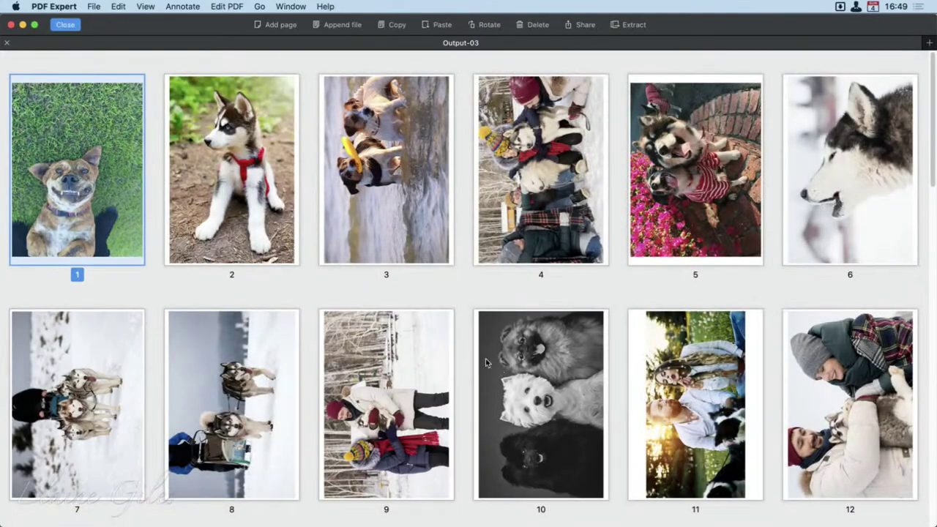
pyautogui.click(397, 192)
pyautogui.keyDown('super'); pyautogui.click(549, 159); pyautogui.keyUp('super')
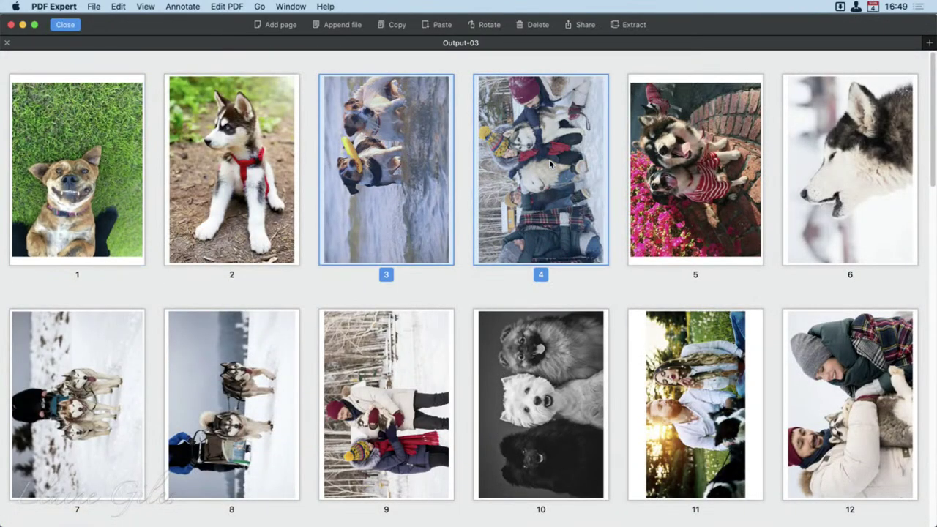
pyautogui.keyDown('super'); pyautogui.click(680, 167); pyautogui.keyUp('super')
pyautogui.keyDown('super'); pyautogui.click(86, 392); pyautogui.keyUp('super')
pyautogui.keyDown('super'); pyautogui.click(227, 401); pyautogui.keyUp('super')
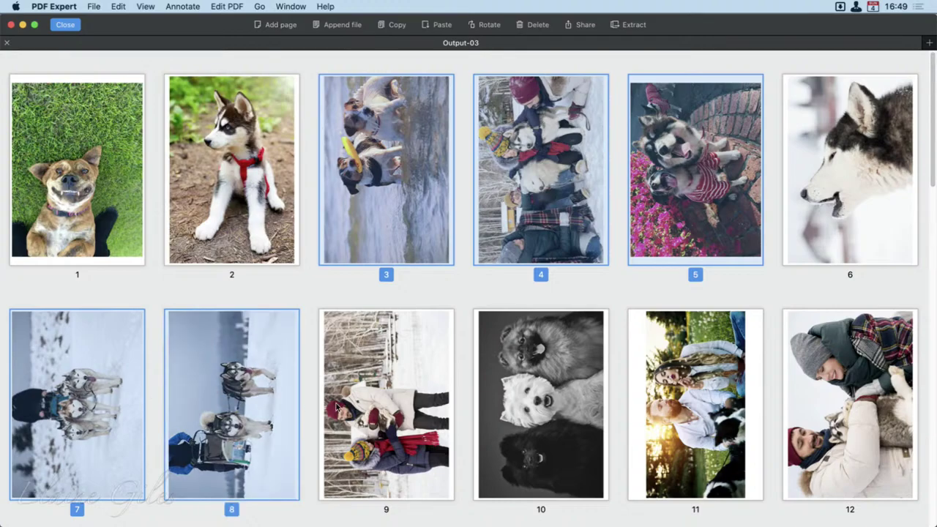
pyautogui.keyDown('super'); pyautogui.click(339, 406); pyautogui.keyUp('super')
pyautogui.keyDown('super'); pyautogui.click(565, 409); pyautogui.keyUp('super')
pyautogui.keyDown('super'); pyautogui.click(680, 404); pyautogui.keyUp('super')
pyautogui.keyDown('super'); pyautogui.click(872, 408); pyautogui.keyUp('super')
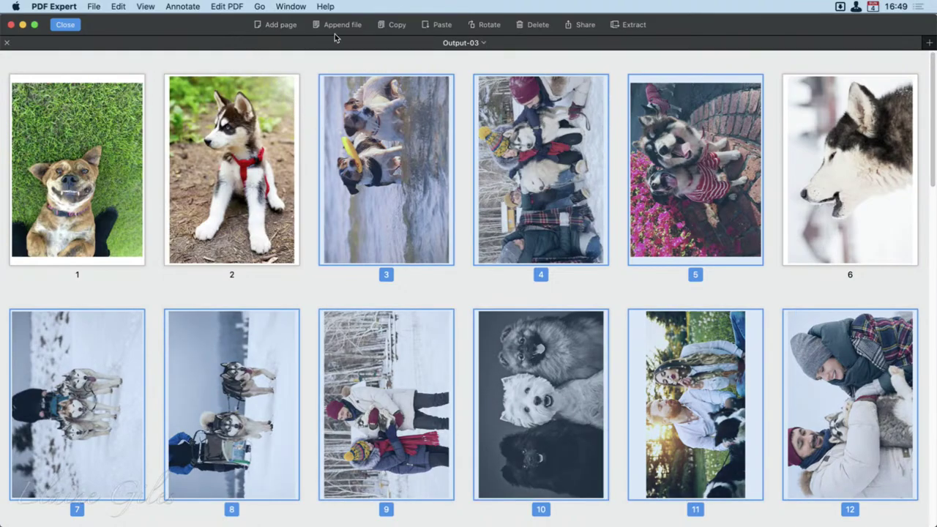
pyautogui.click(488, 24)
# Rotate page 13, pages 15–17, and page 18 upright into landscape.
pyautogui.scroll(-5, 526, 293)
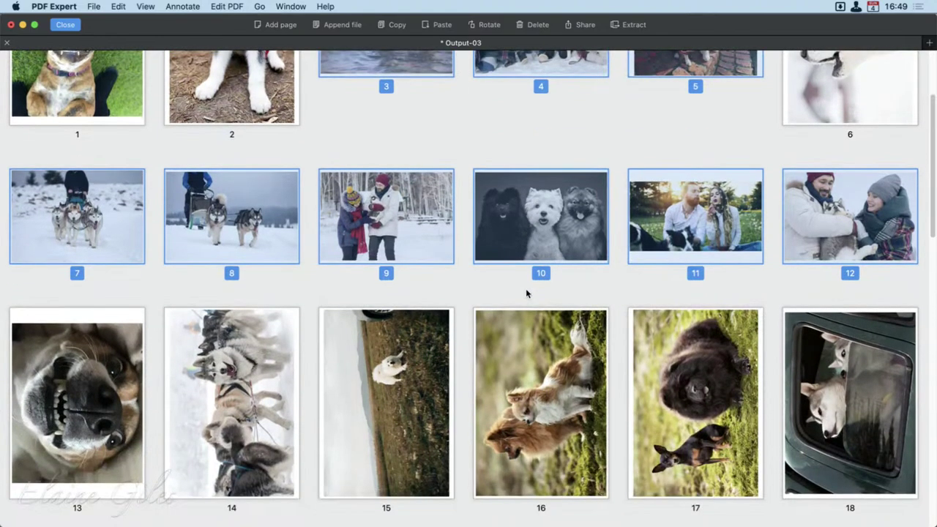
pyautogui.click(64, 400)
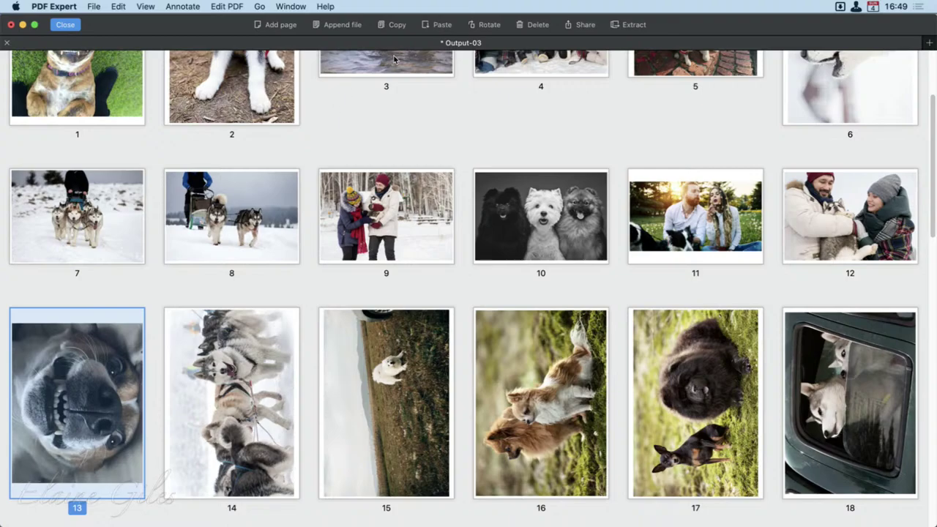
pyautogui.click(484, 25)
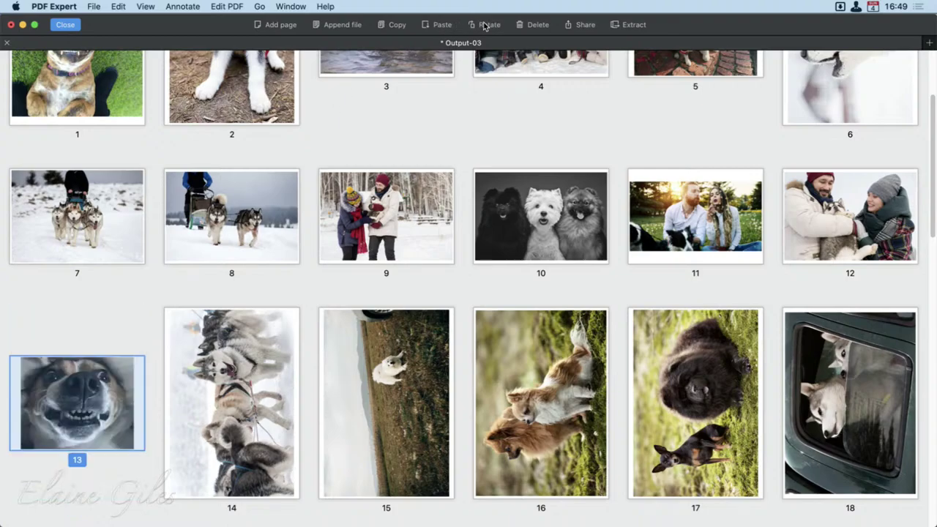
pyautogui.click(372, 393)
pyautogui.keyDown('super'); pyautogui.click(507, 393); pyautogui.keyUp('super')
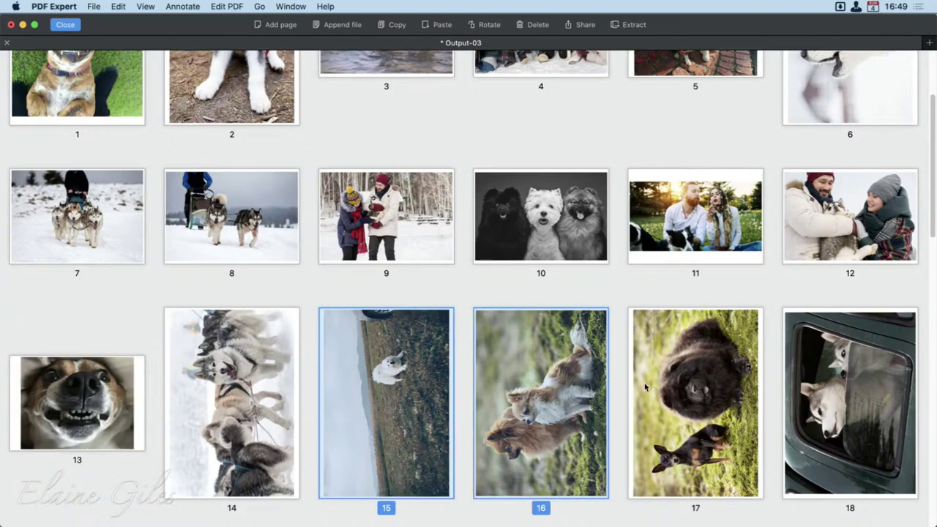
pyautogui.keyDown('super'); pyautogui.click(658, 387); pyautogui.keyUp('super')
pyautogui.click(489, 24)
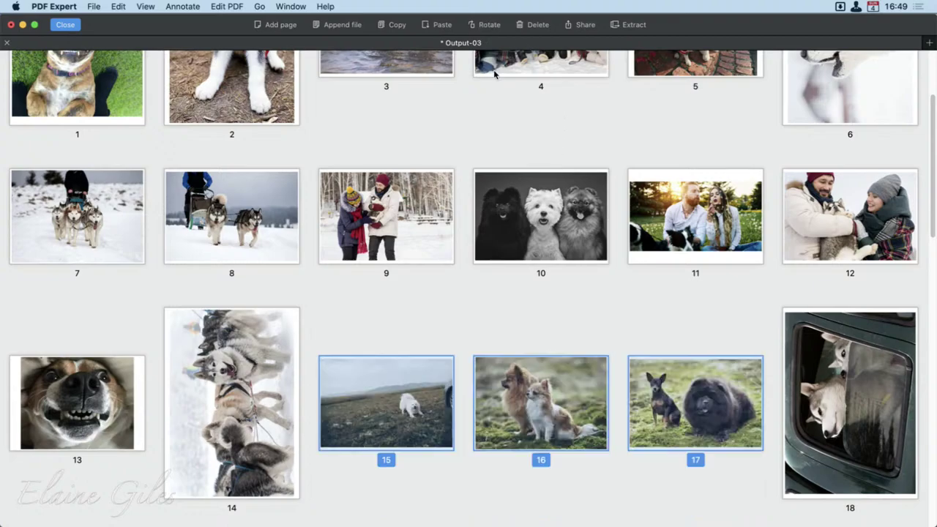
pyautogui.click(856, 391)
pyautogui.click(488, 26)
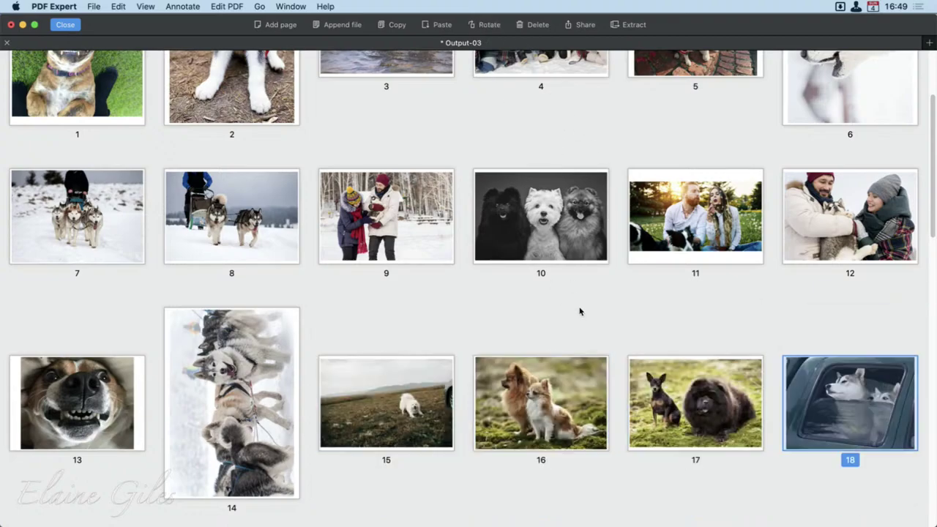
pyautogui.scroll(-5, 578, 307)
pyautogui.scroll(5, 579, 307)
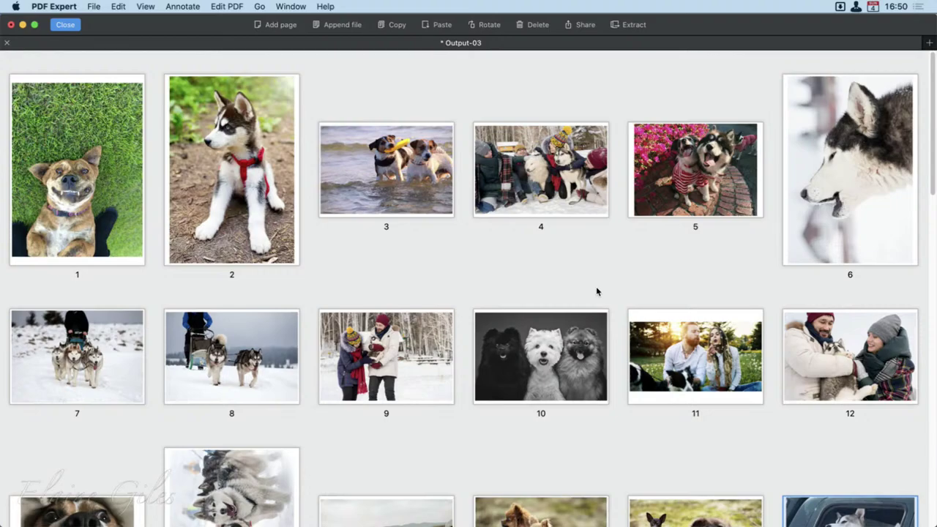
# Leave the page organizer, view pages 4 and 5 of the dog PDF, then return to Adobe Bridge.
pyautogui.click(65, 24)
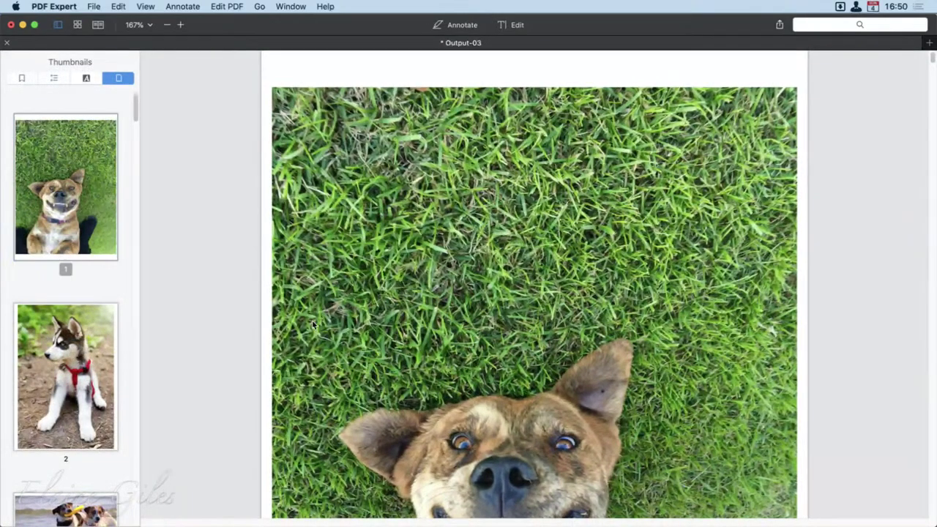
pyautogui.scroll(-6, 103, 428)
pyautogui.click(78, 345)
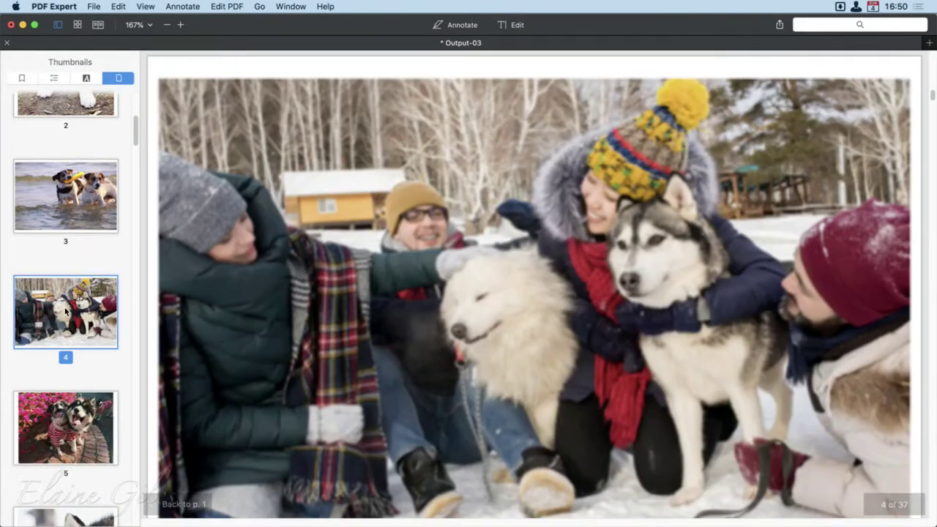
pyautogui.click(77, 418)
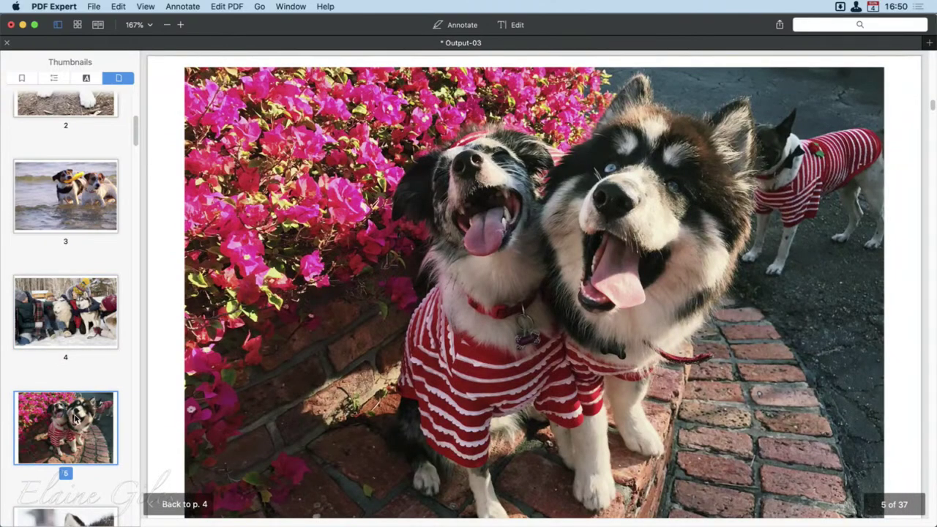
pyautogui.press('super+Tab')
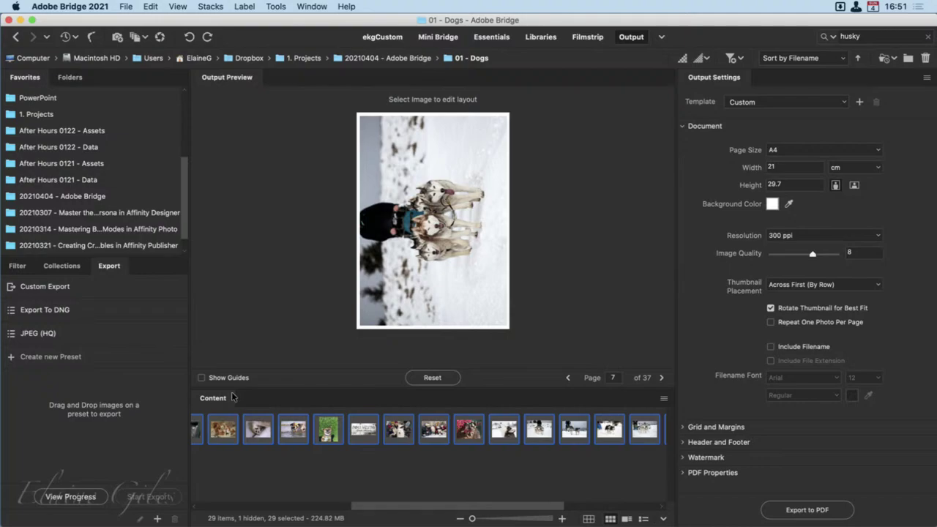
# Switch to the ekgCustom workspace, enable Show Hidden Files, and select .BridgeSort in the Dogs folder.
pyautogui.click(388, 36)
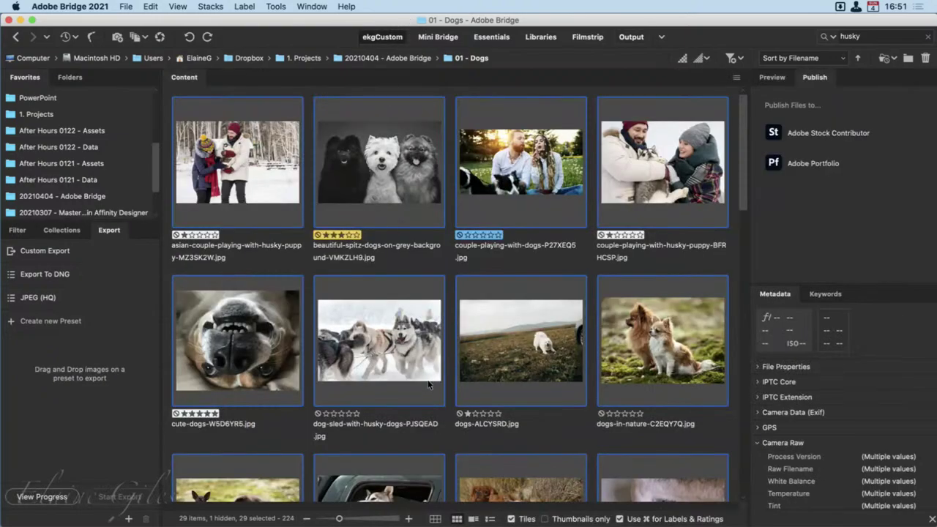
pyautogui.click(178, 6)
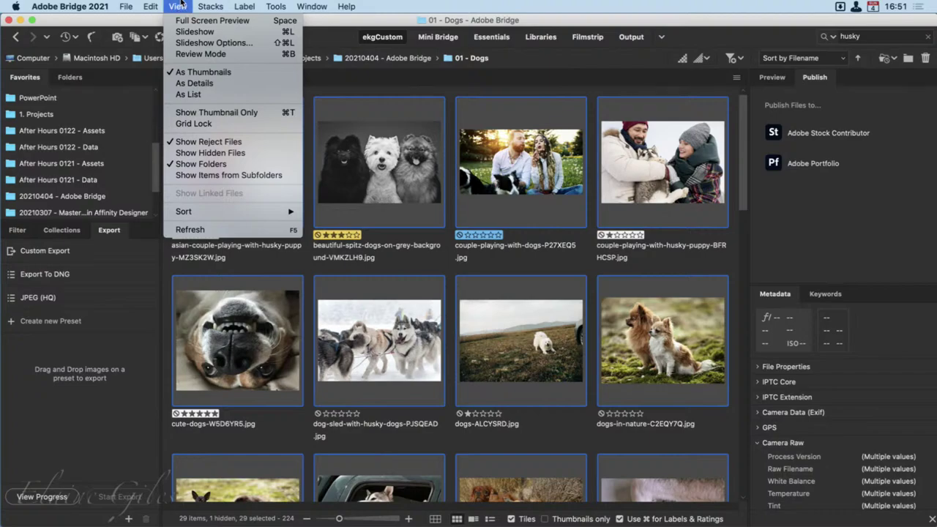
pyautogui.click(213, 154)
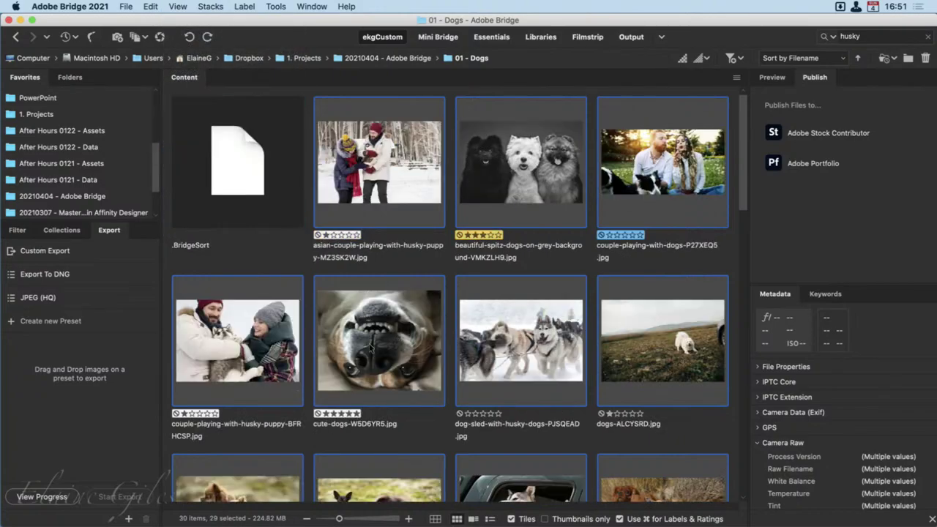
pyautogui.click(225, 161)
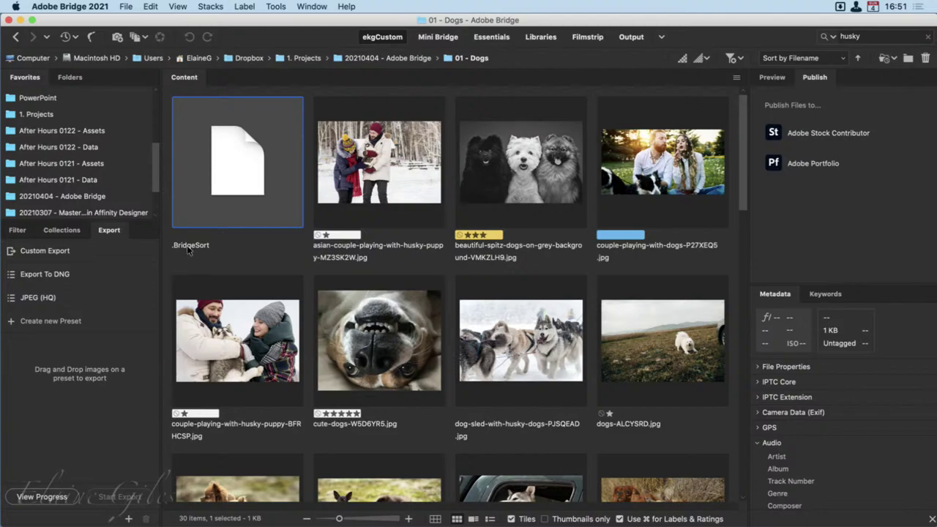
pyautogui.scroll(-10, 430, 395)
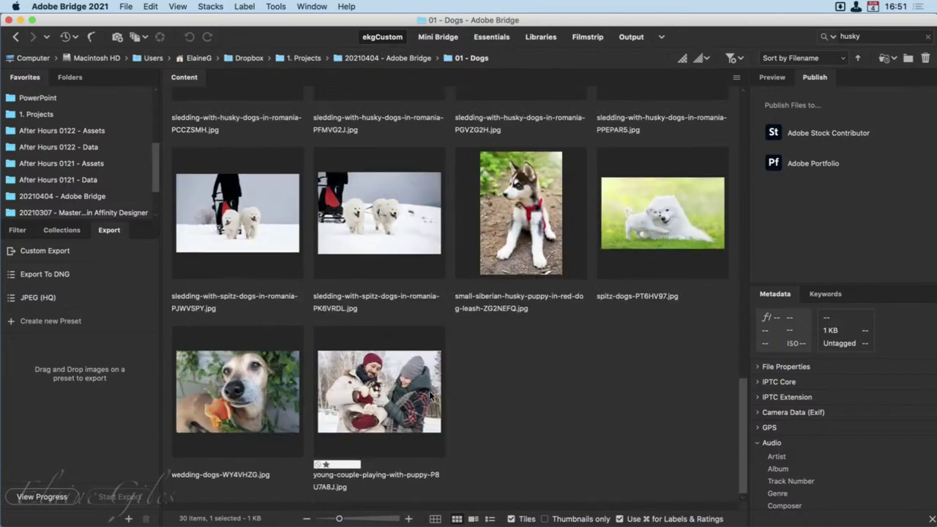
pyautogui.scroll(10, 430, 395)
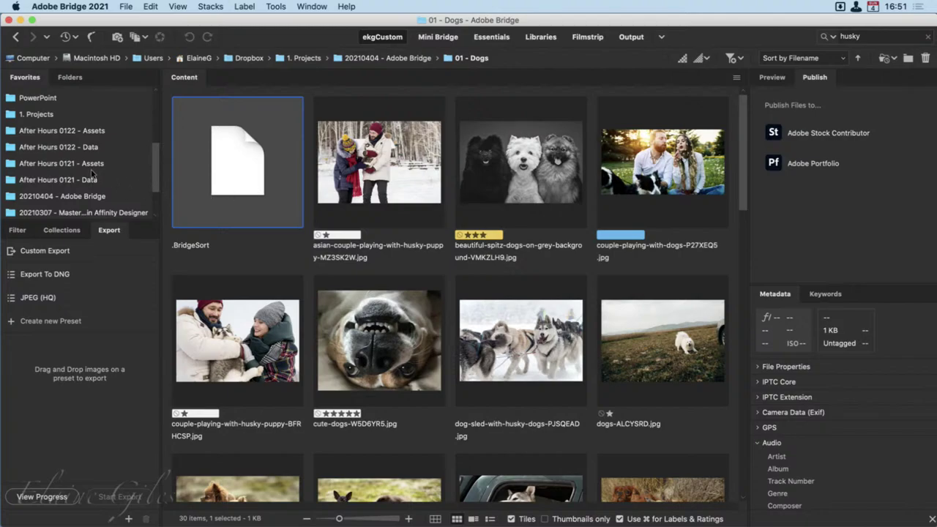
# Open the After Hours 0121 - Assets favorite and turn off Show Hidden Files to hide .DS_Store.
pyautogui.click(69, 160)
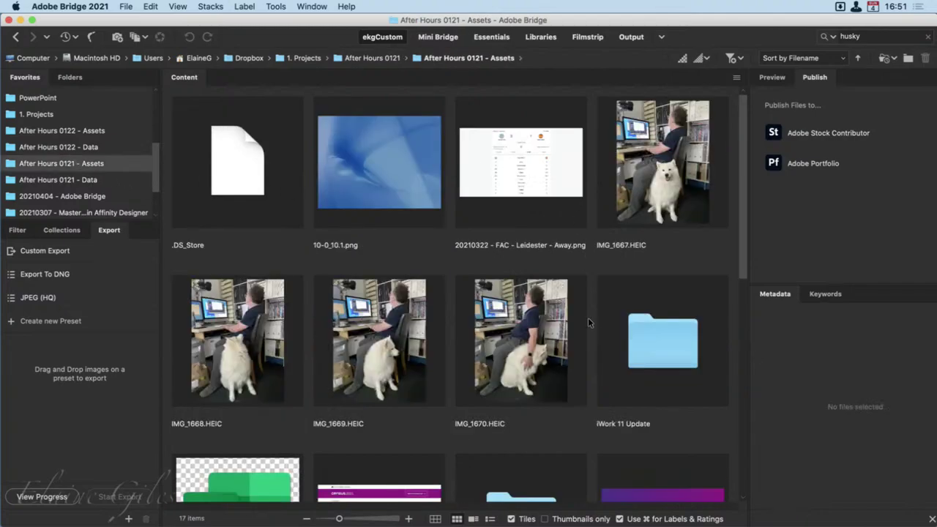
pyautogui.scroll(-10, 578, 428)
pyautogui.scroll(10, 578, 427)
pyautogui.click(177, 6)
pyautogui.click(200, 154)
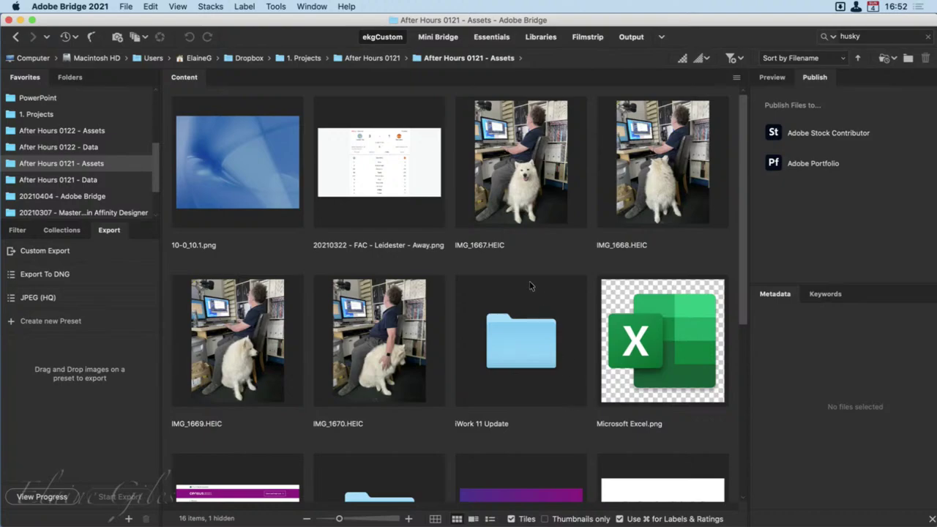
# Open Preferences at the Cache page showing 50 GB cache size and 30-day purge.
pyautogui.click(95, 6)
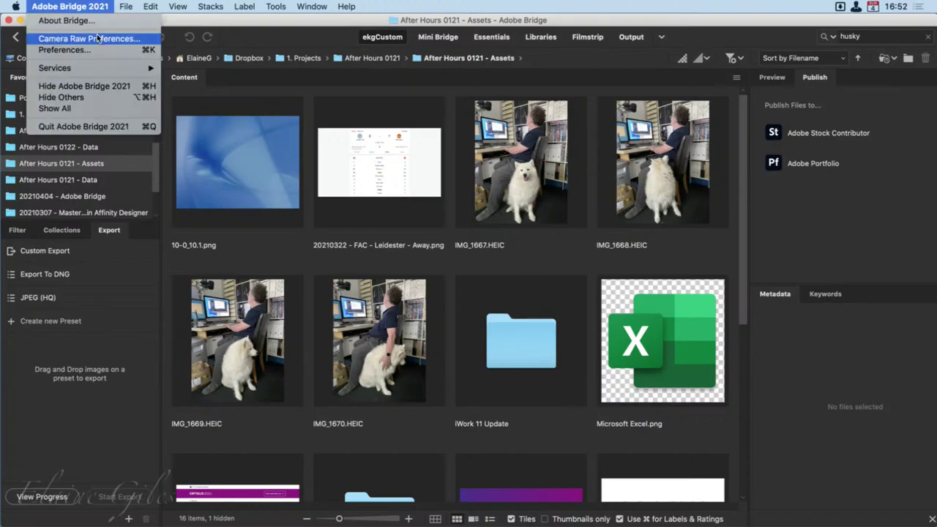
pyautogui.click(62, 49)
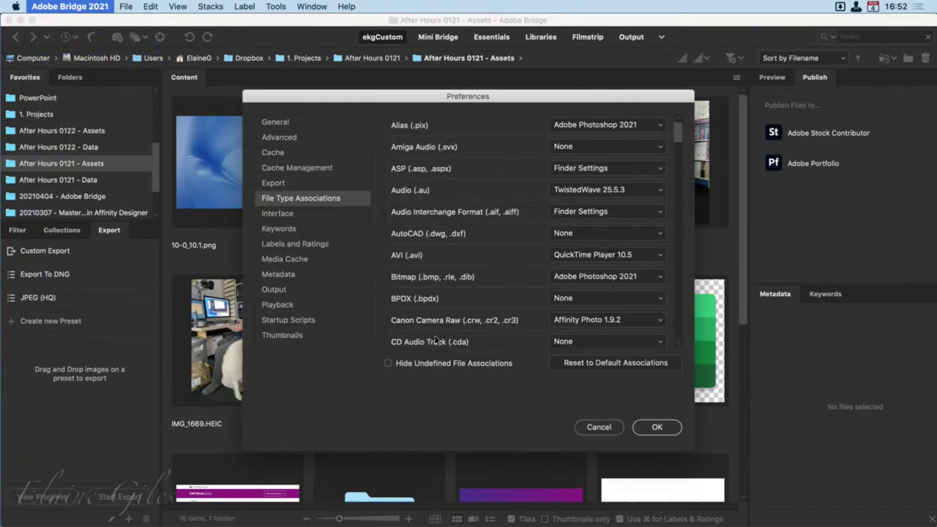
pyautogui.click(294, 150)
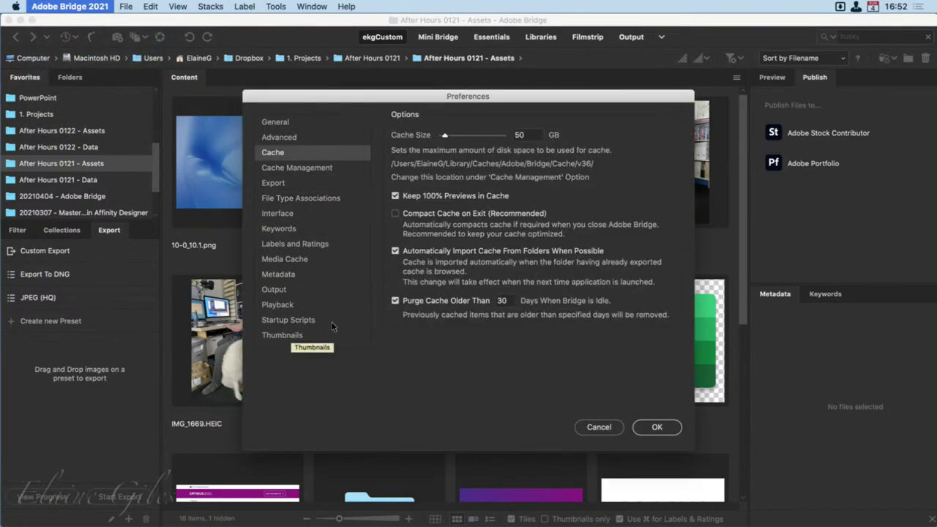
pyautogui.click(311, 164)
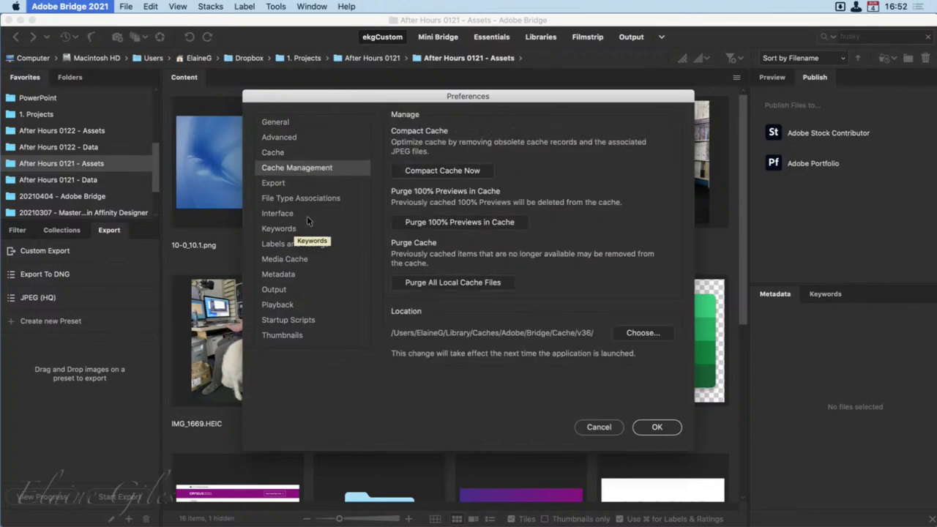
pyautogui.click(299, 152)
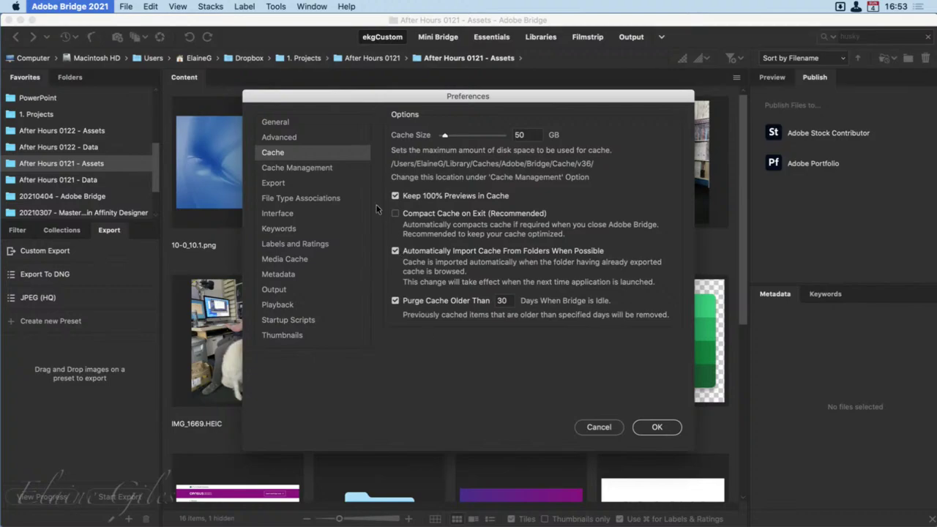
# Enable Compact Cache on Exit in Cache preferences, then review the Cache Management options.
pyautogui.click(327, 168)
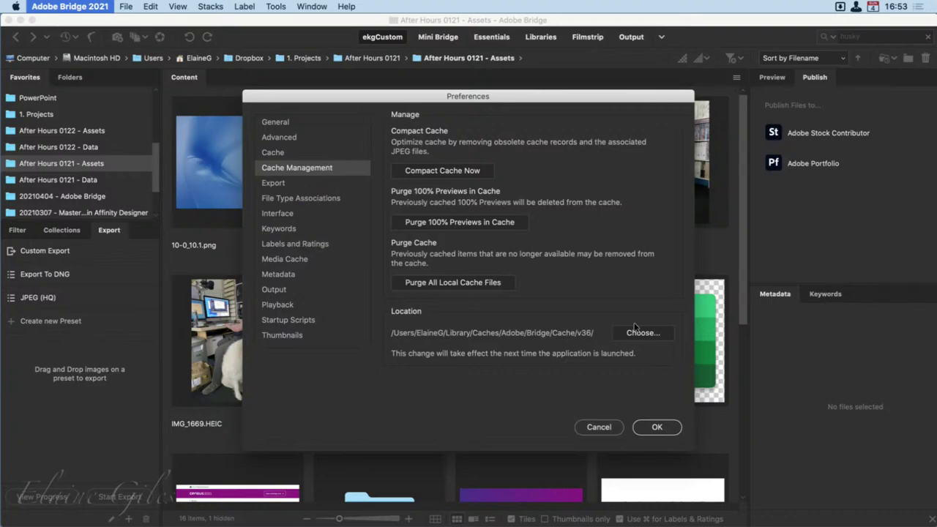
pyautogui.click(295, 152)
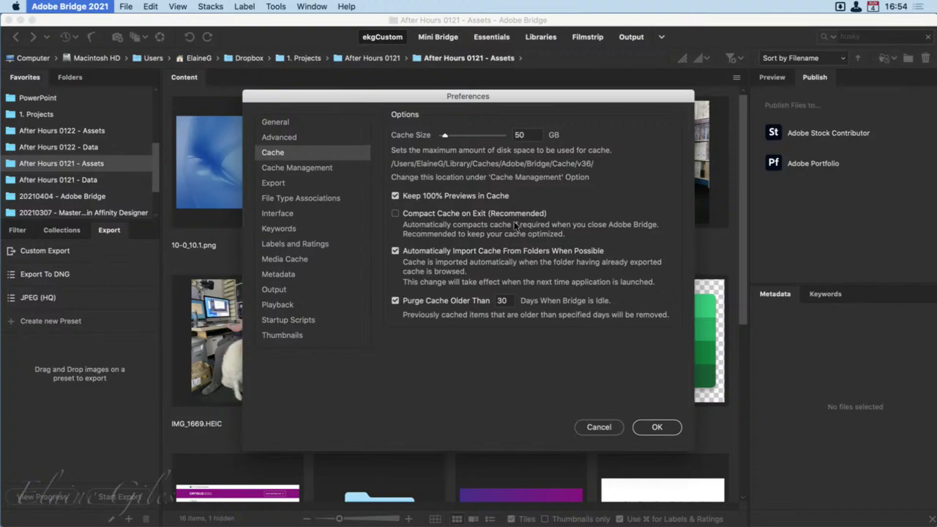
pyautogui.click(395, 213)
pyautogui.click(329, 167)
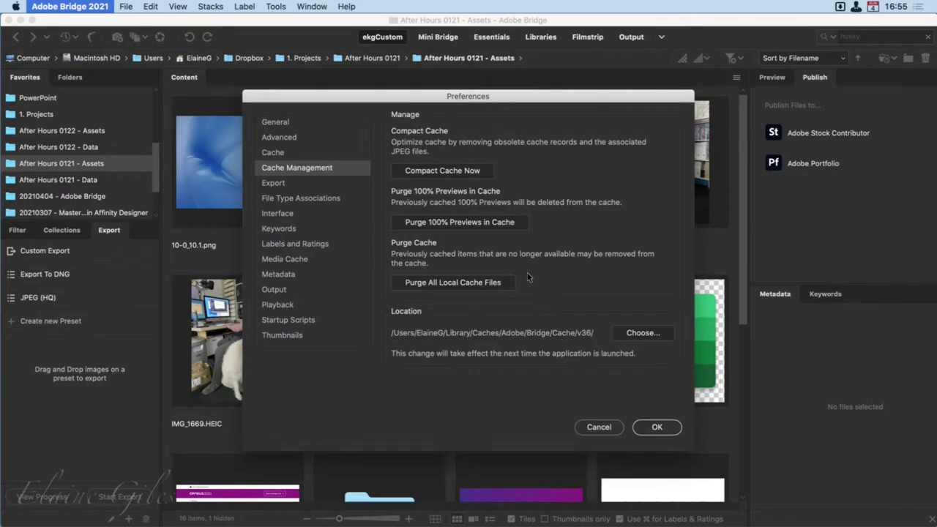
# Purge all local cache files, confirm deleting cached thumbnails for all folders, and accept Preferences.
pyautogui.click(461, 276)
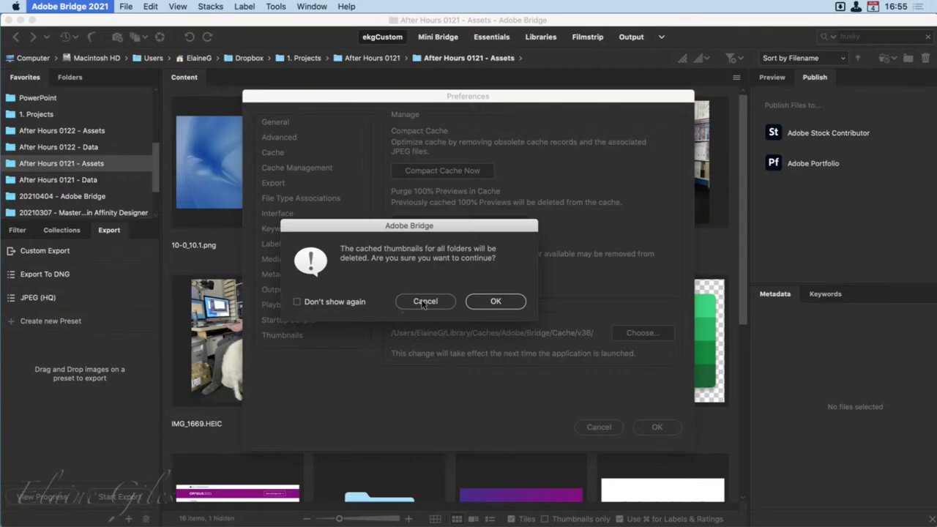
pyautogui.click(489, 302)
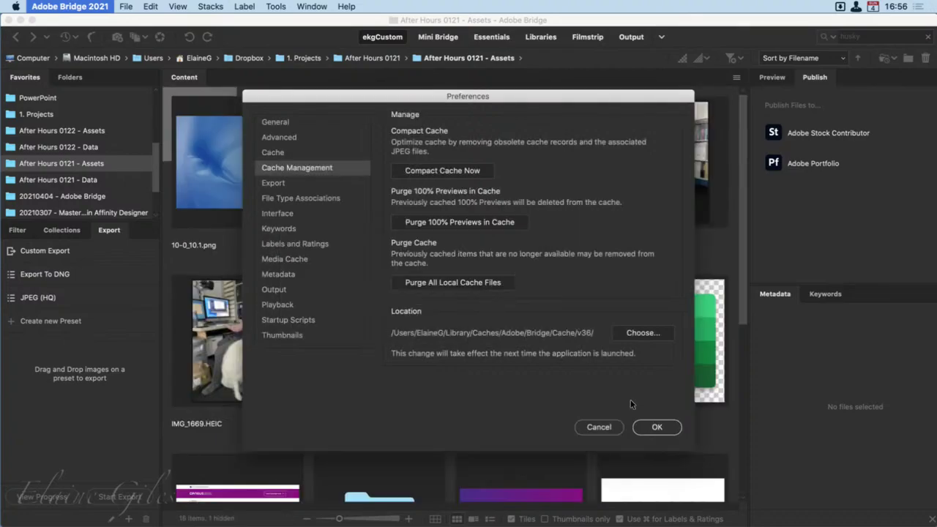
pyautogui.click(657, 426)
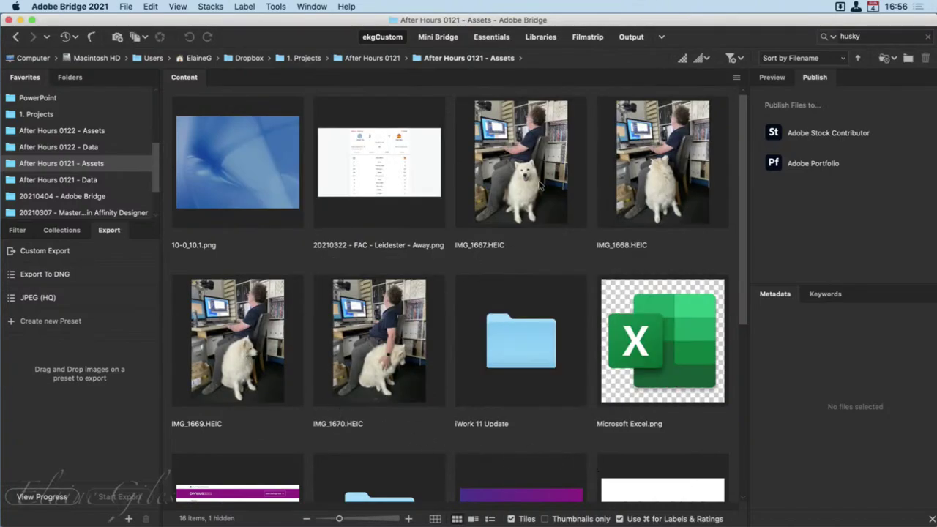
# Open the After Hours 0122 - Assets folder and set the thumbnail slider to maximum.
pyautogui.scroll(-5, 540, 234)
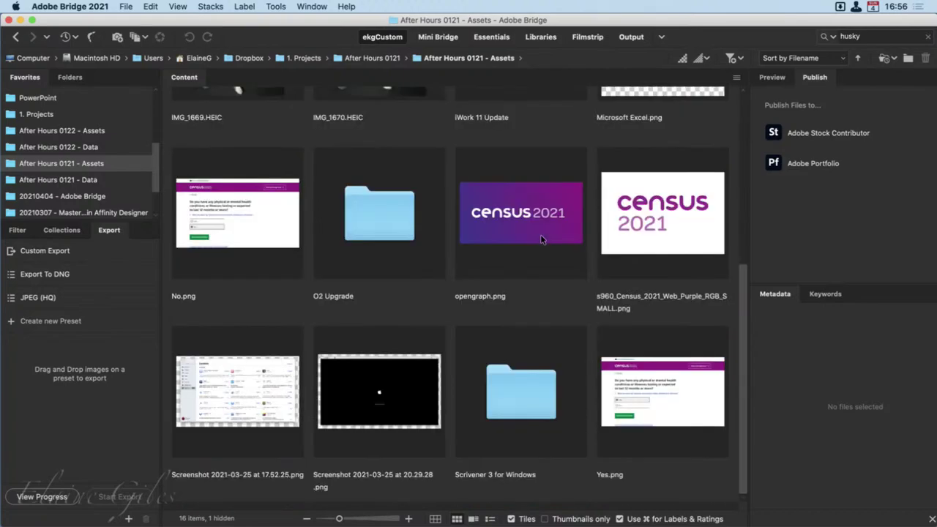
pyautogui.scroll(5, 540, 234)
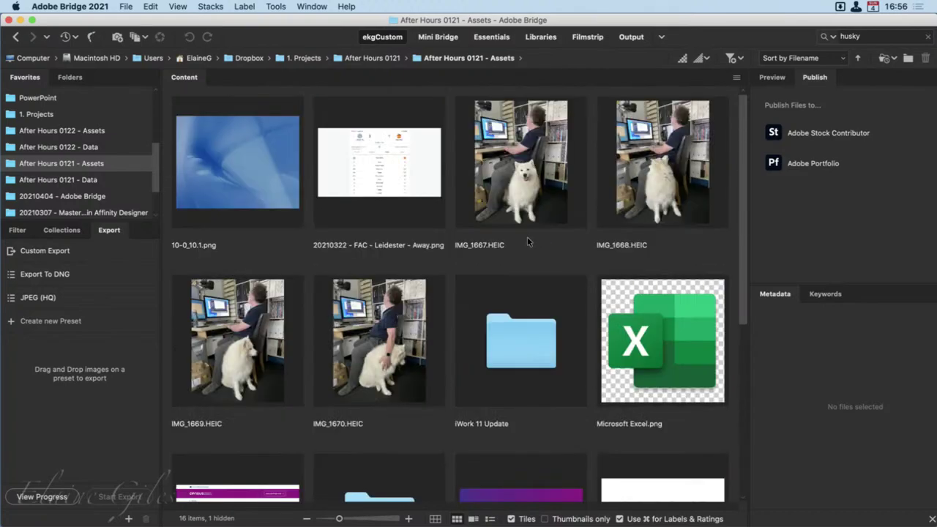
pyautogui.click(87, 129)
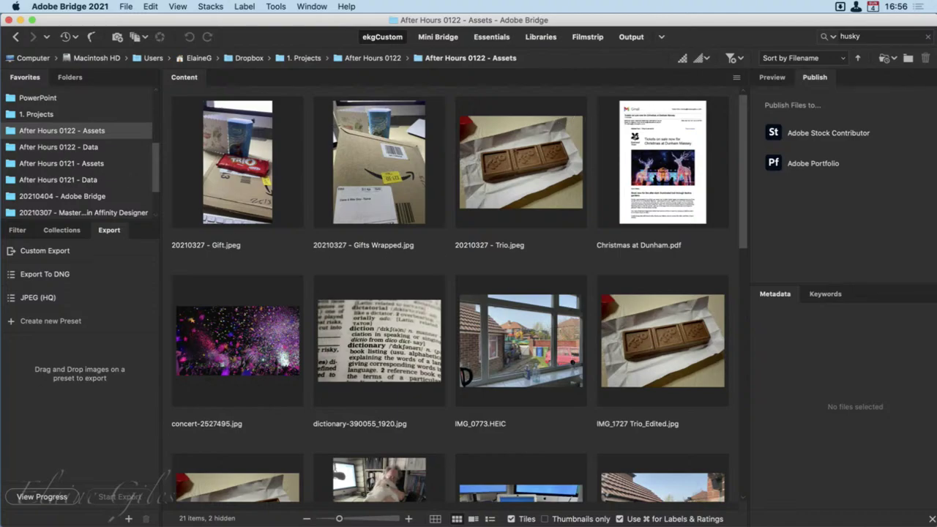
pyautogui.click(381, 515)
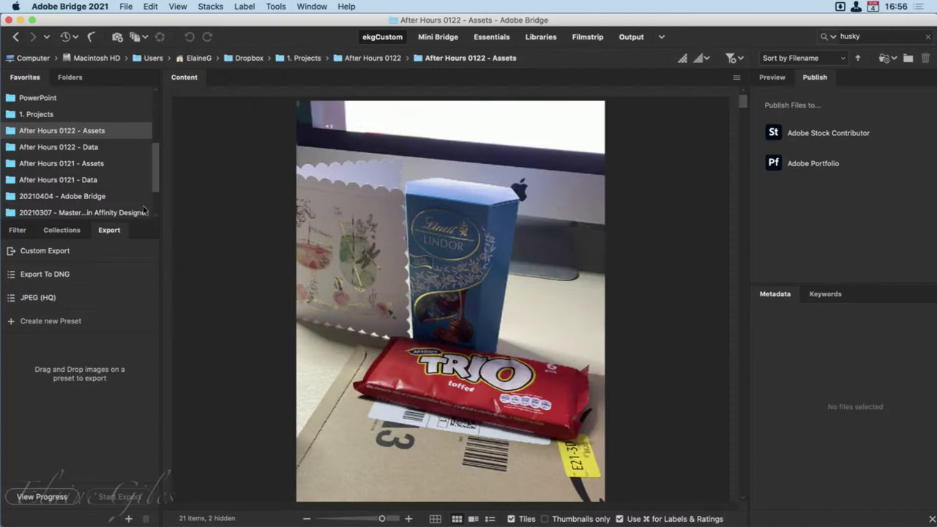
# Open the 20210404 - Adobe Bridge favorite folder and scroll through its contents.
pyautogui.click(94, 193)
pyautogui.scroll(-3, 444, 382)
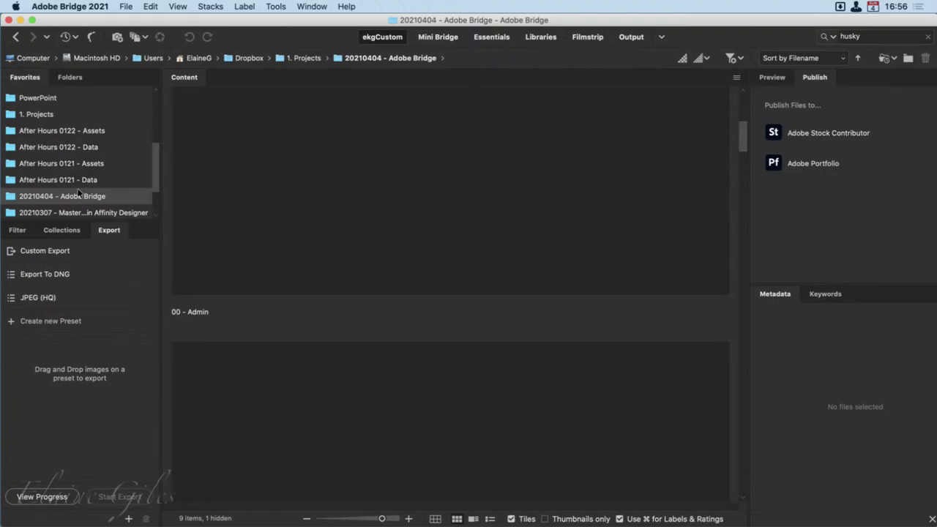
pyautogui.scroll(-10, 367, 341)
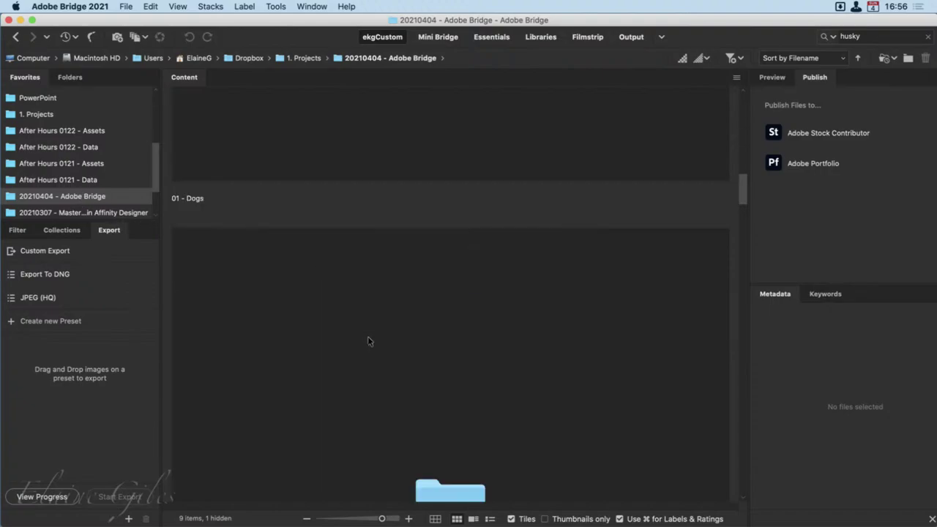
pyautogui.scroll(5, 338, 466)
# Open the 01 - Dogs folder and scroll through its large dog photo previews.
pyautogui.click(377, 140)
pyautogui.doubleClick(377, 140)
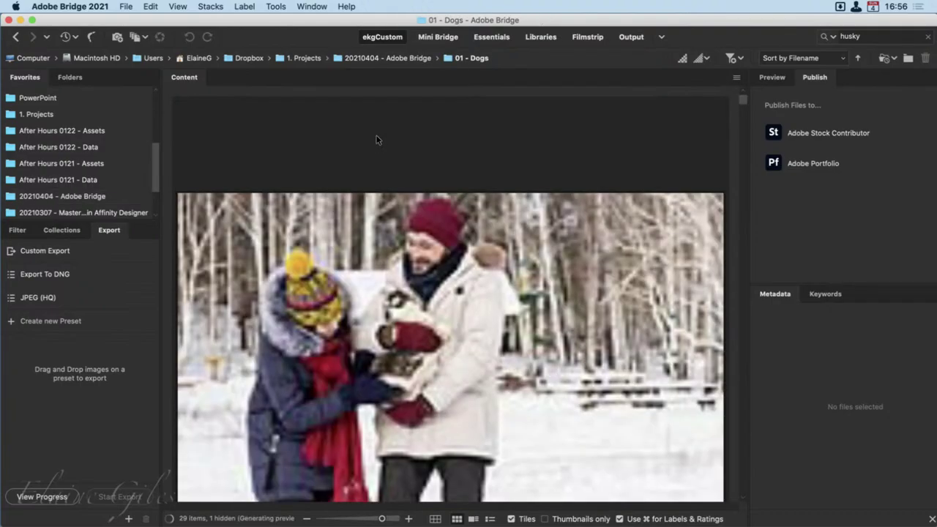
pyautogui.scroll(-3, 585, 393)
pyautogui.scroll(-3, 586, 393)
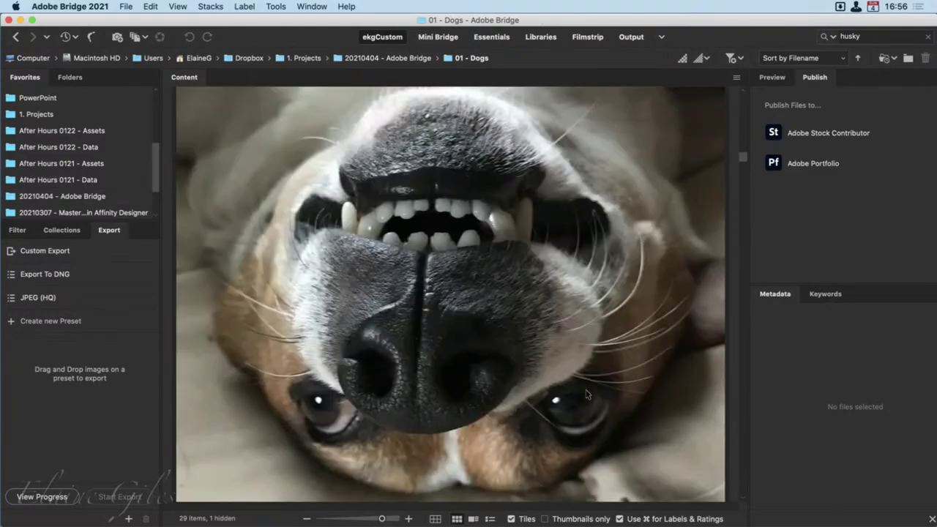
pyautogui.scroll(-5, 585, 394)
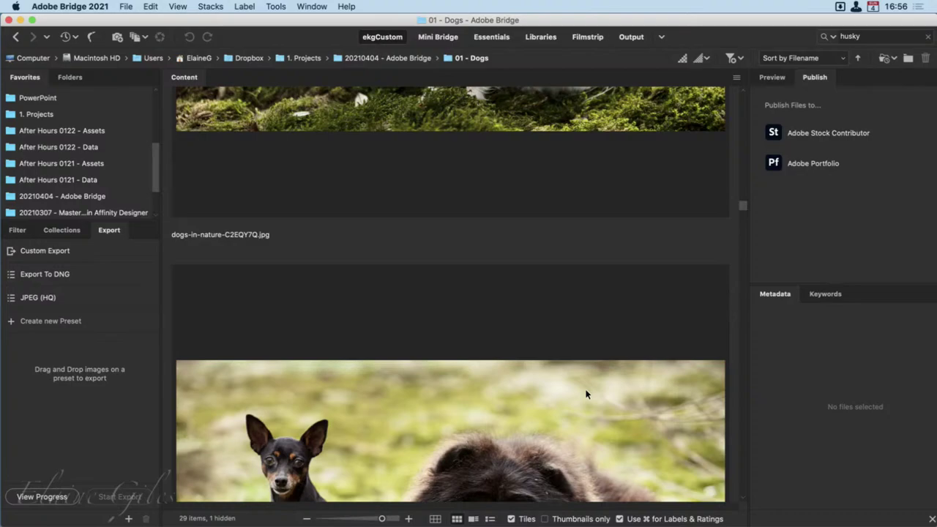
pyautogui.scroll(-6, 585, 393)
pyautogui.scroll(-2, 585, 394)
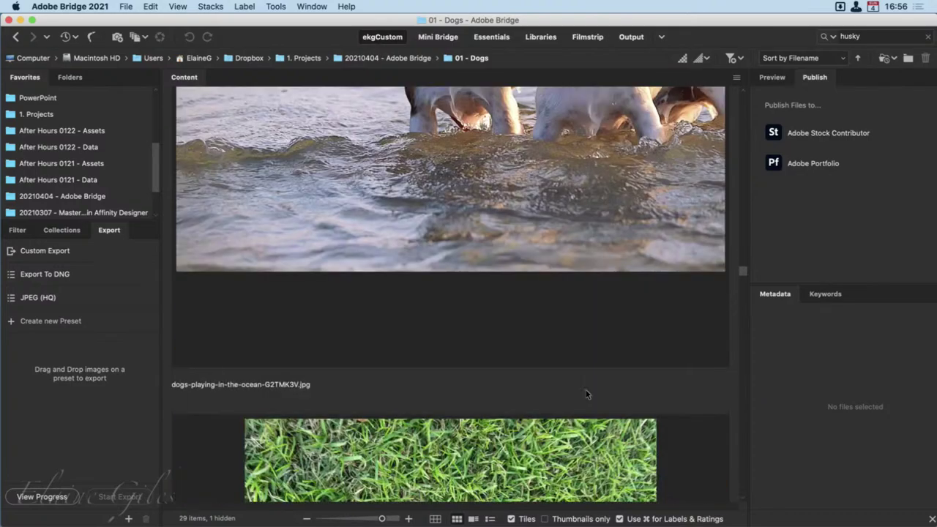
pyautogui.scroll(-5, 586, 394)
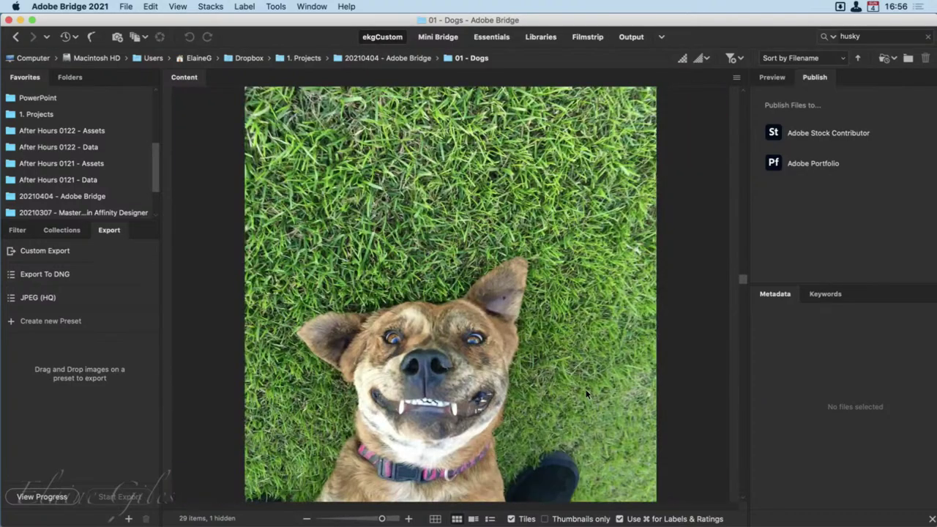
pyautogui.scroll(-8, 585, 394)
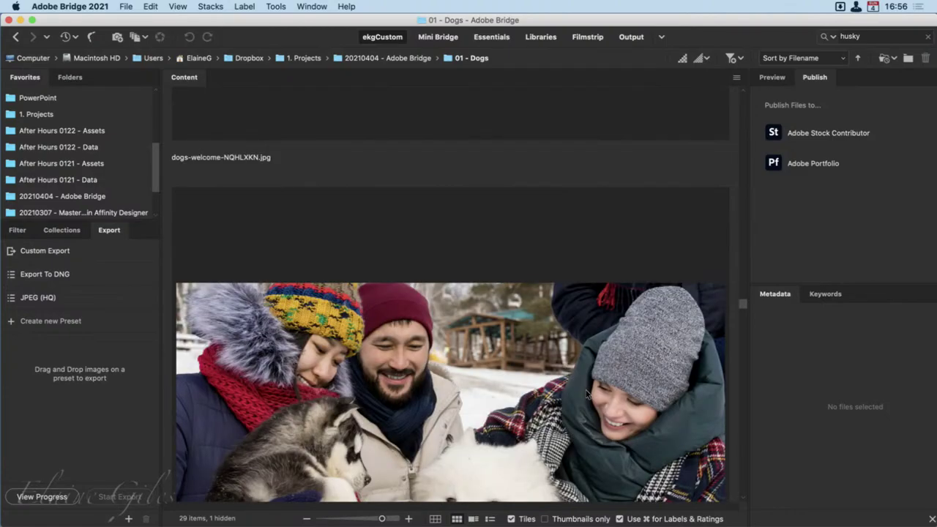
pyautogui.scroll(-5, 585, 393)
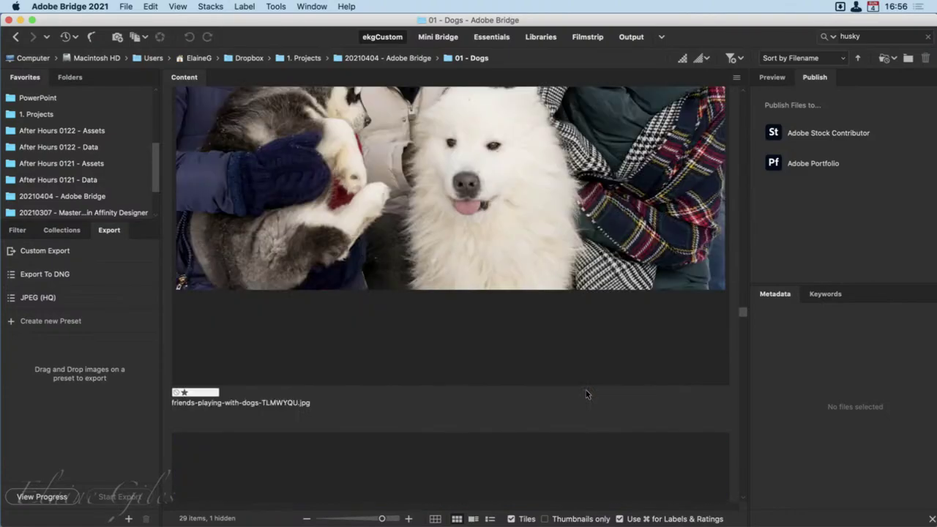
pyautogui.scroll(-5, 585, 394)
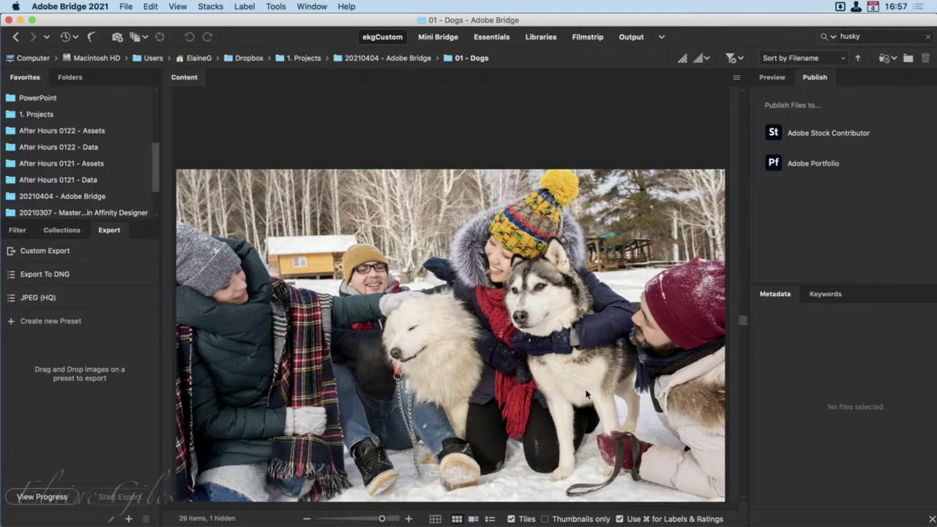
# In Cache preferences, turn off Automatically Import Cache From Folders When Possible and confirm with OK.
pyautogui.press('super+k')
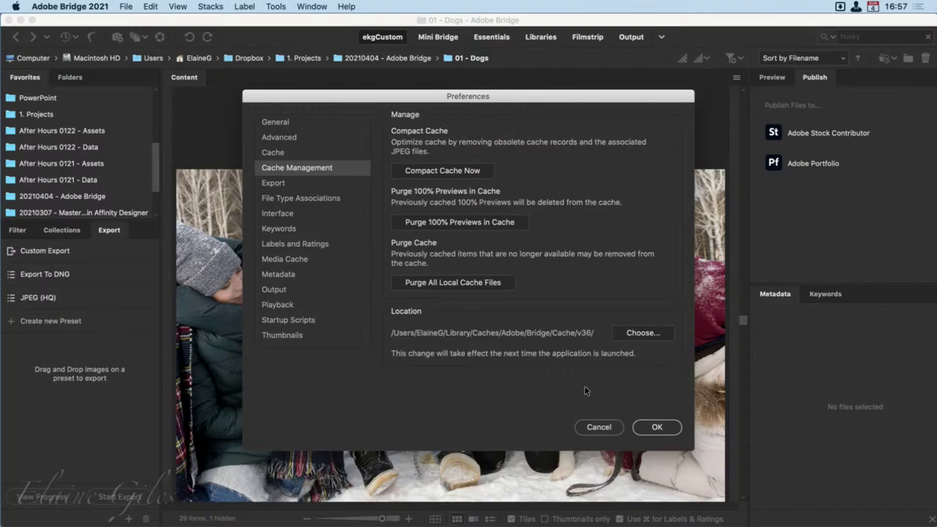
pyautogui.click(298, 151)
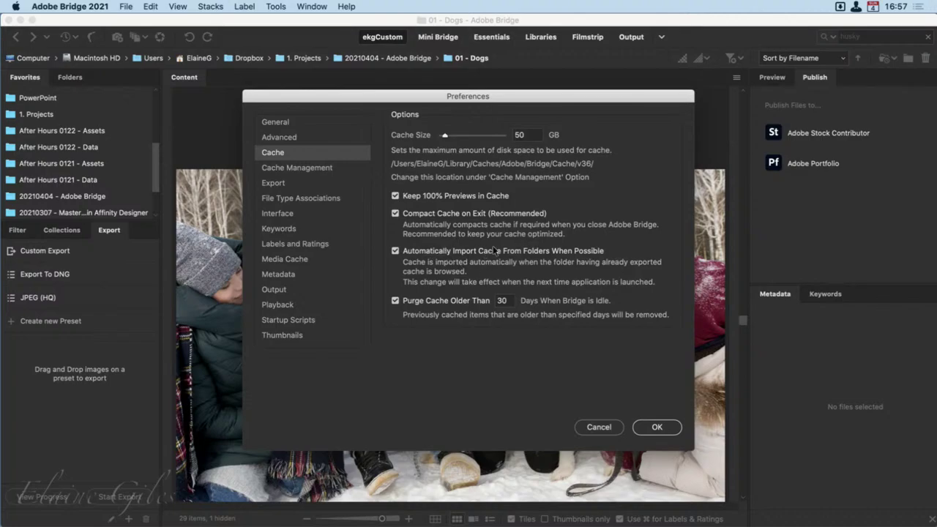
pyautogui.click(404, 252)
pyautogui.click(658, 425)
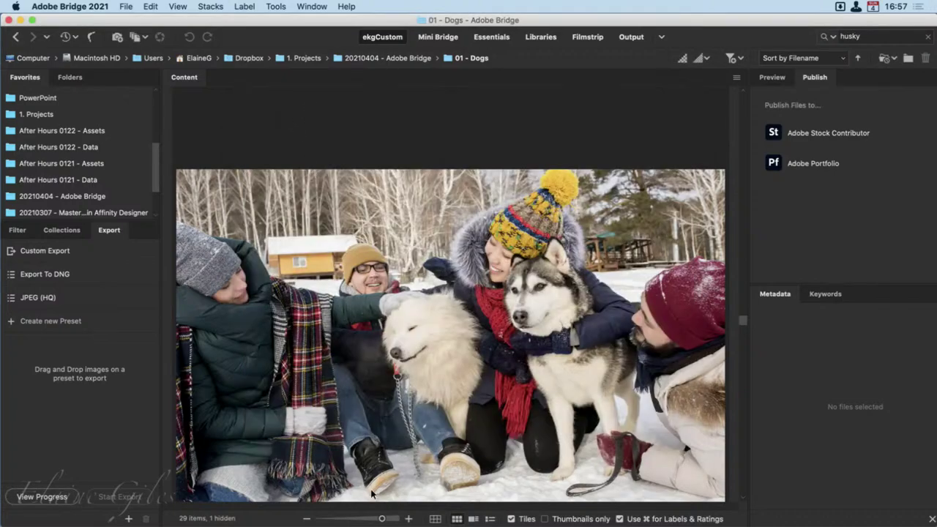
# Shrink the dog previews back to a small-thumbnail grid and turn on Show Hidden Files.
pyautogui.moveTo(365, 514); pyautogui.dragTo(331, 518)
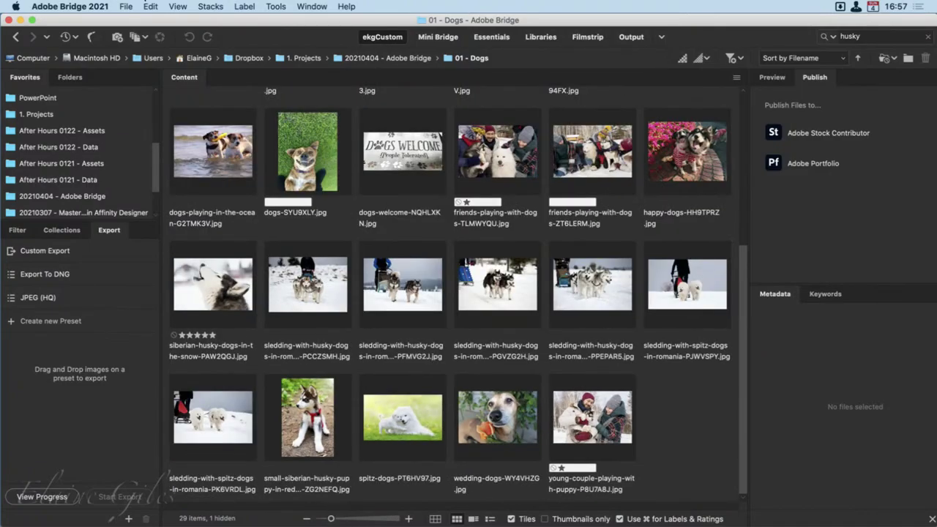
pyautogui.click(152, 6)
pyautogui.moveTo(179, 5)
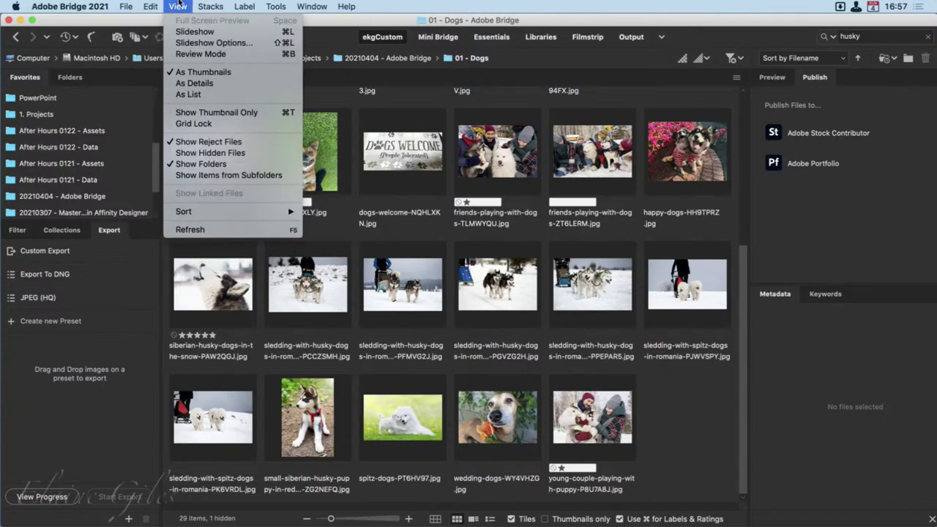
pyautogui.click(188, 158)
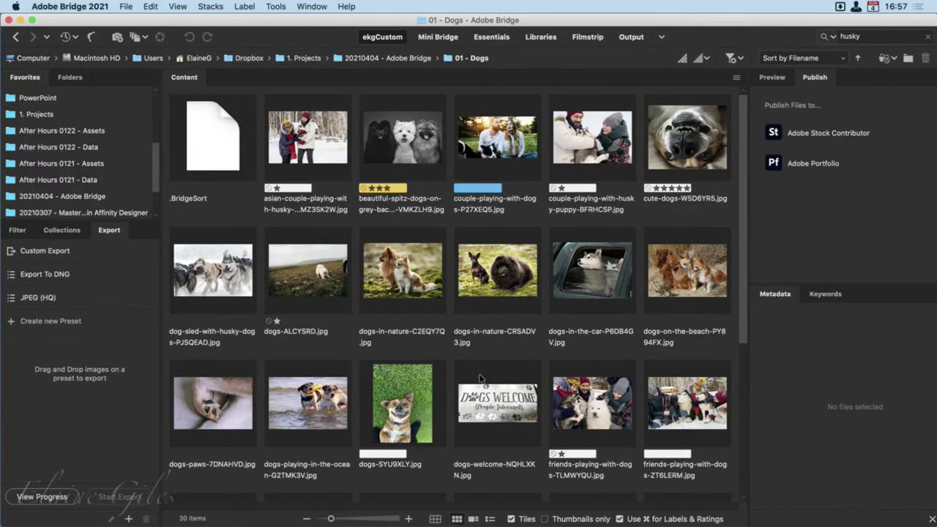
pyautogui.scroll(-5, 479, 377)
pyautogui.scroll(5, 479, 377)
# Turn Show Hidden Files off again and advance to the bulleted recap slide.
pyautogui.click(156, 6)
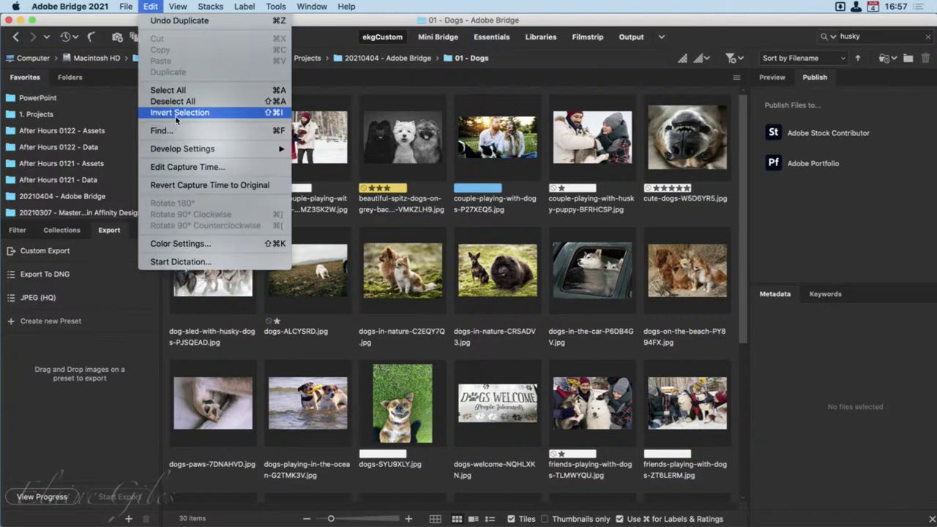
pyautogui.moveTo(183, 6)
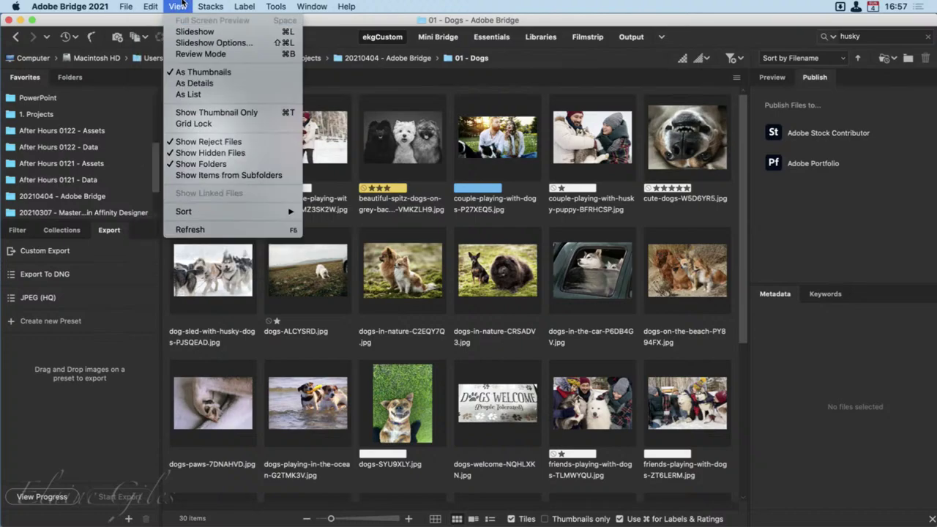
pyautogui.click(196, 152)
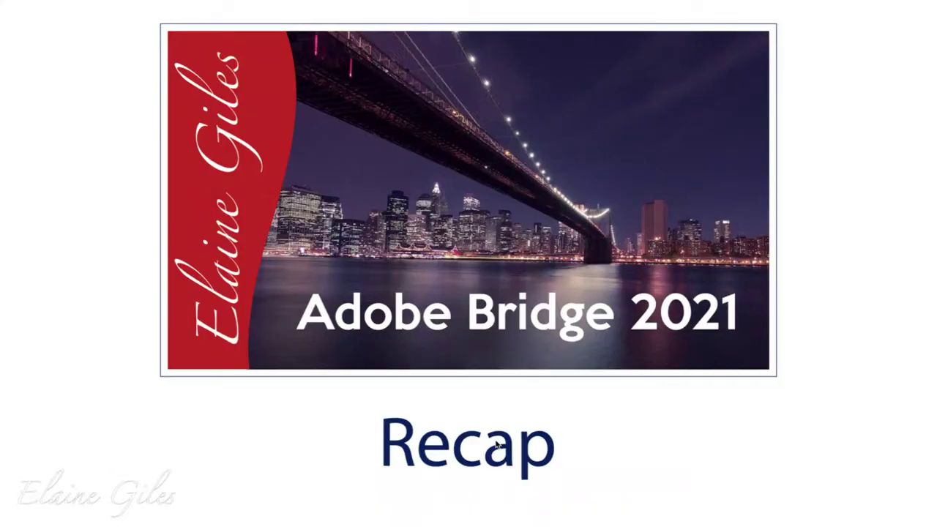
pyautogui.click(496, 444)
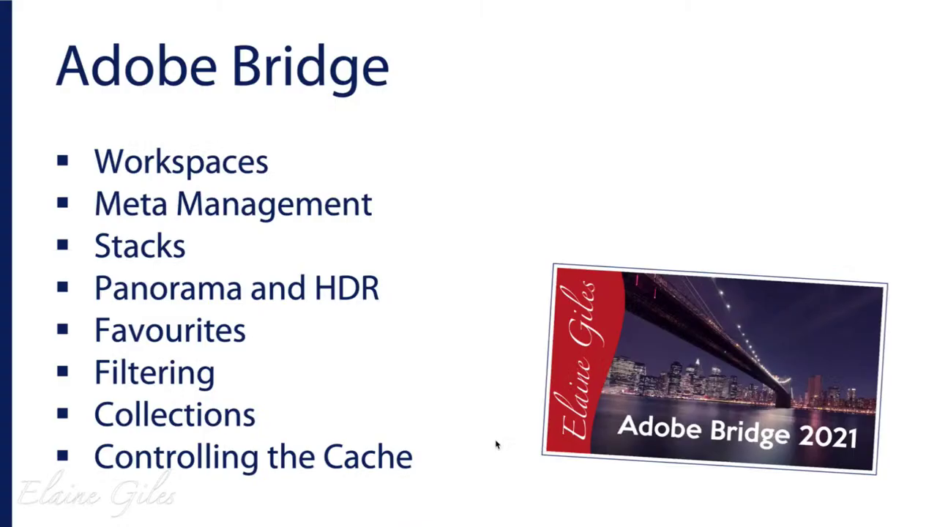
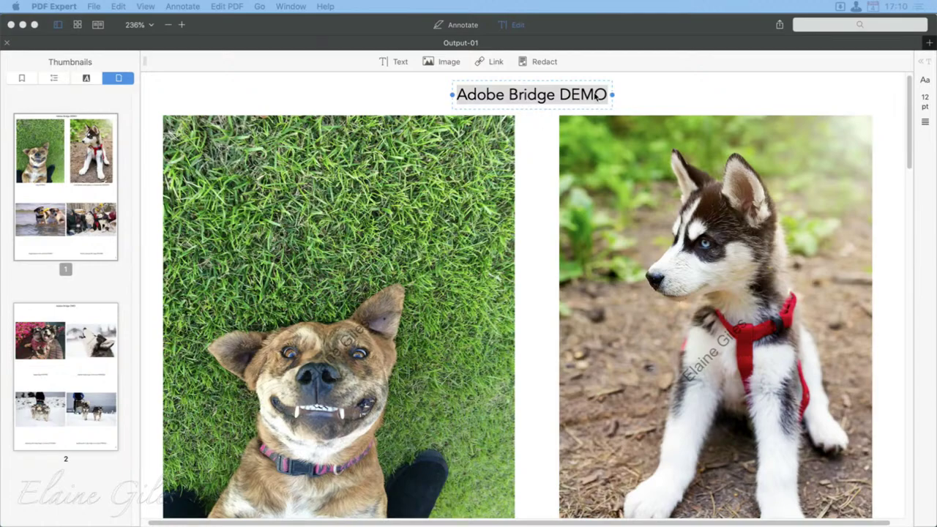
# Link the page-1 Adobe Bridge DEMO title to the YouTube video URL and save the PDF.
pyautogui.click(596, 26)
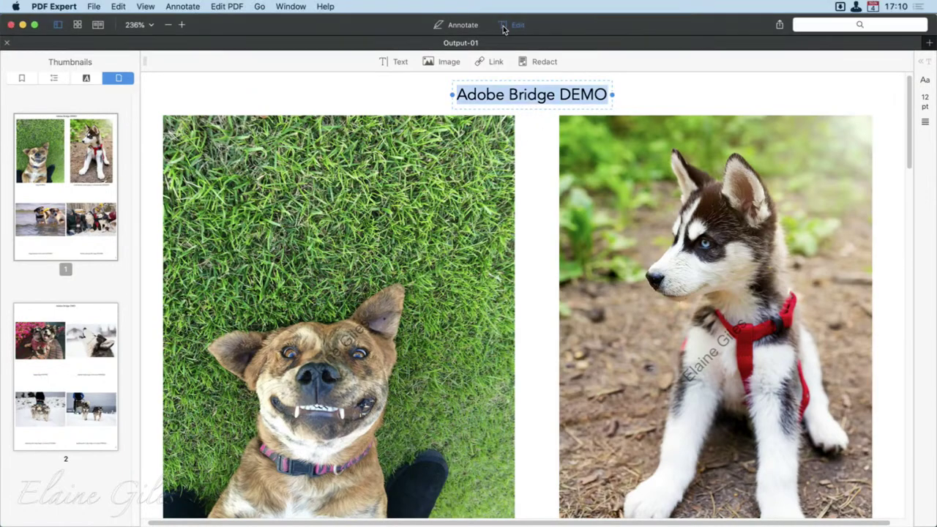
pyautogui.click(490, 61)
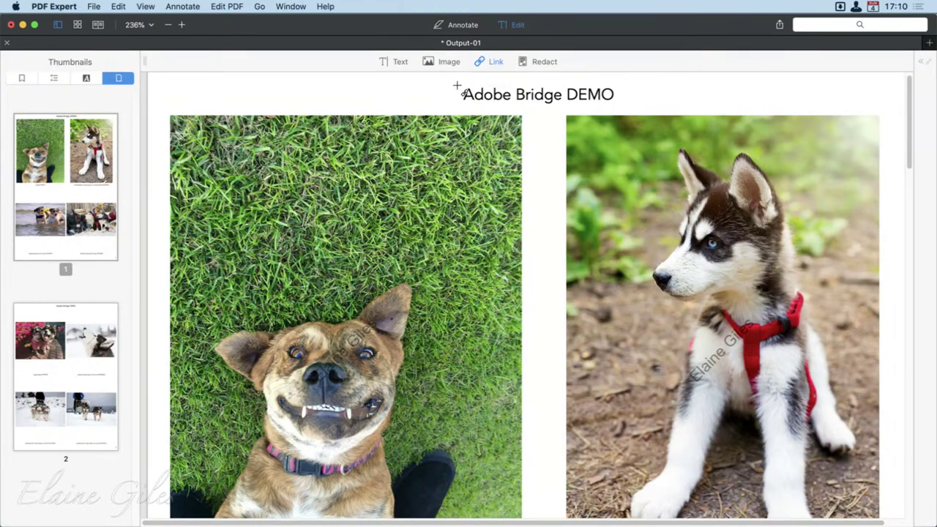
pyautogui.moveTo(461, 92); pyautogui.dragTo(608, 103)
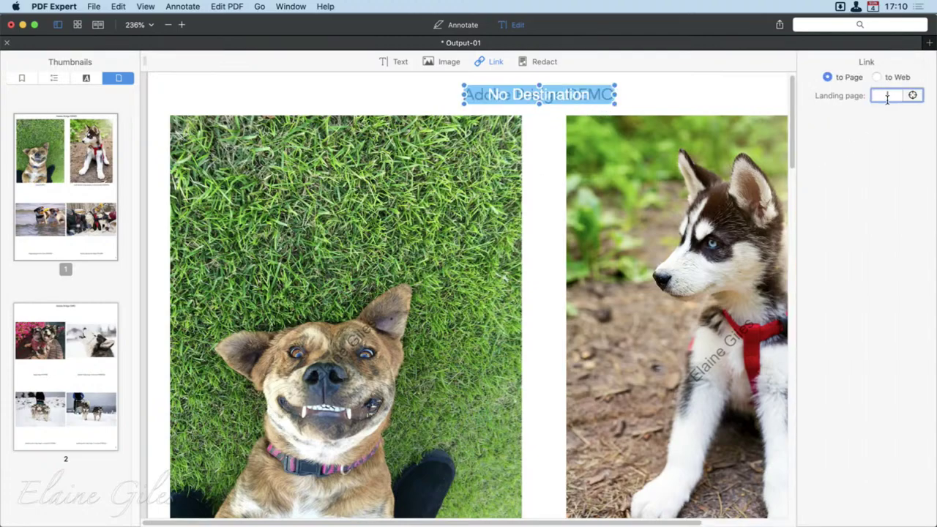
pyautogui.click(876, 77)
pyautogui.click(843, 110)
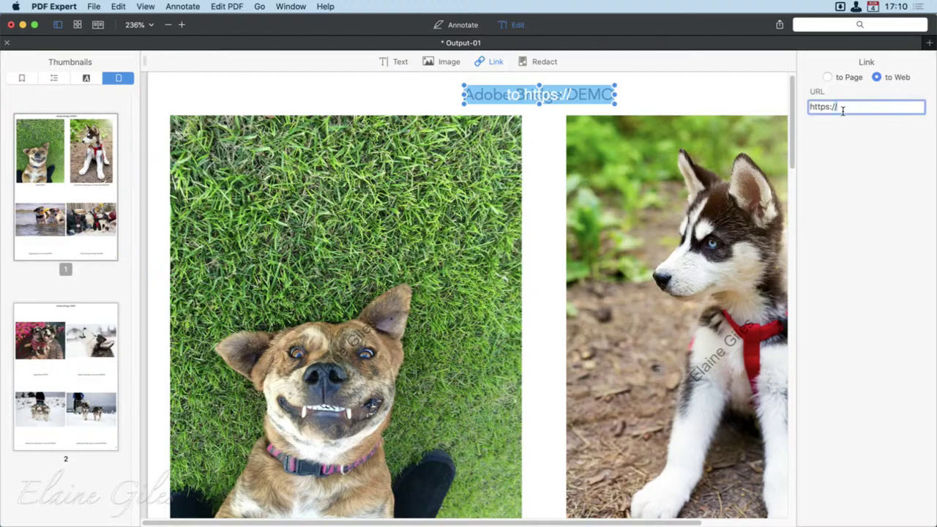
pyautogui.press('super+a')
pyautogui.write('https://www.youtube.com/watch?v=LTIoT3h3zT8')
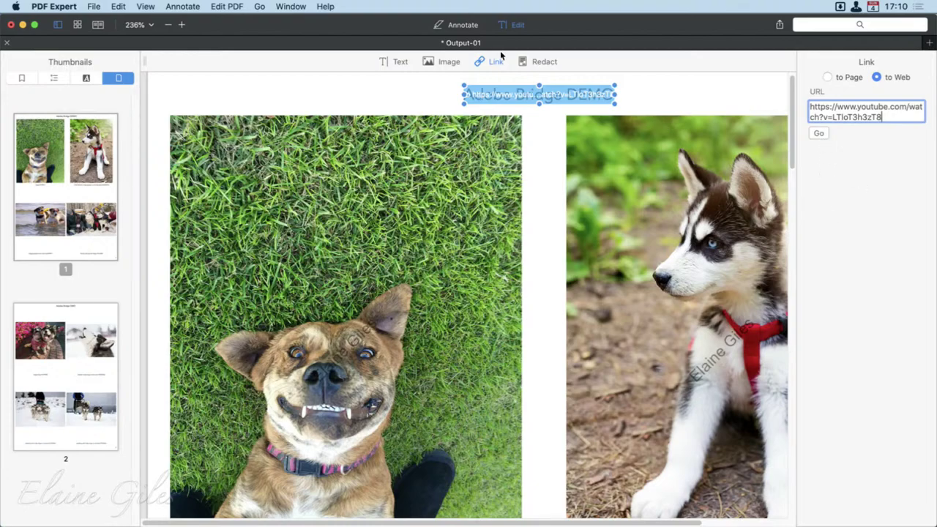
pyautogui.click(503, 26)
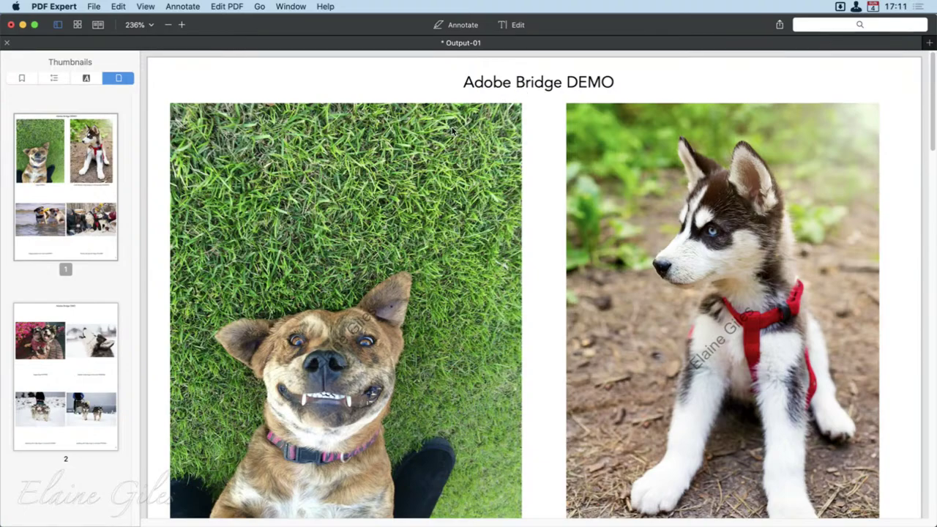
pyautogui.press('super+s')
# Quick Look Output-01.pdf in Adobe Bridge, then close the preview.
pyautogui.press('super+Tab')
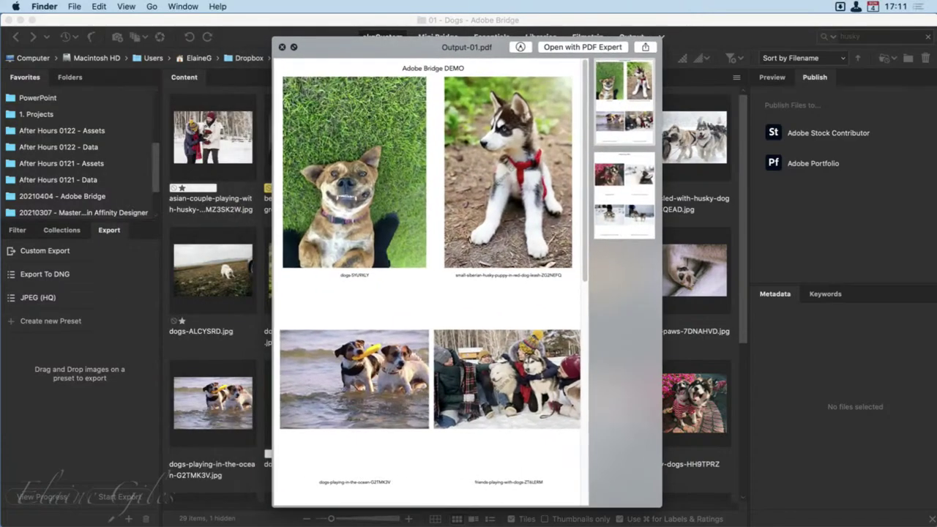
pyautogui.press('Escape')
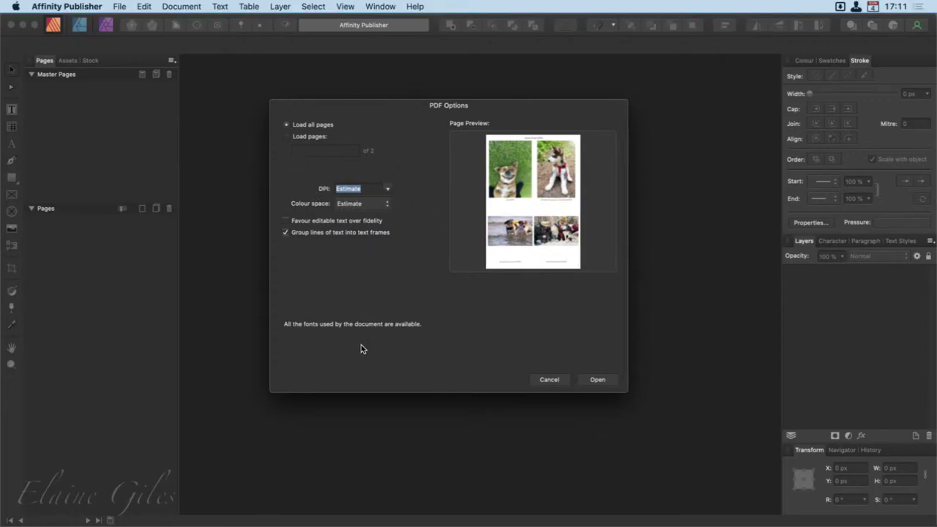
# Open Output-01.pdf with 'Favour editable text over fidelity' ticked and select the Adobe Bridge DEMO title frame.
pyautogui.click(286, 221)
pyautogui.click(599, 381)
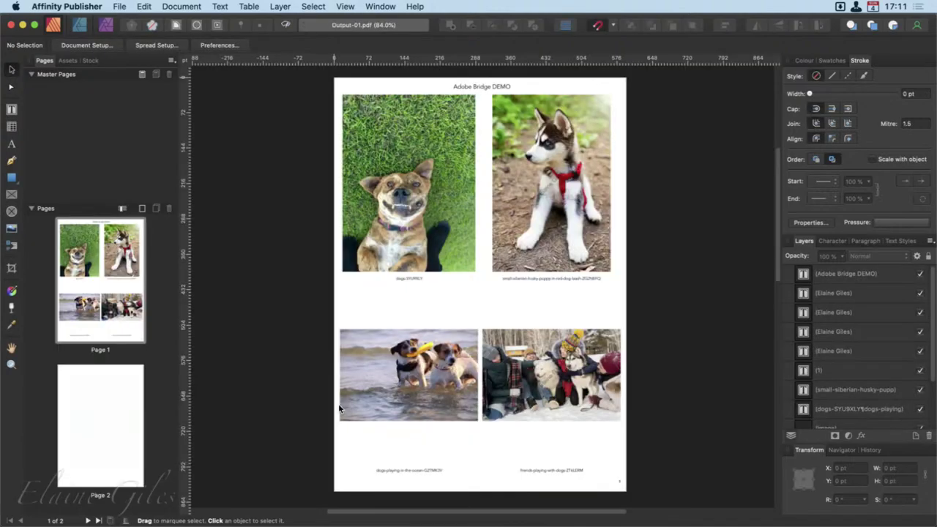
pyautogui.click(481, 86)
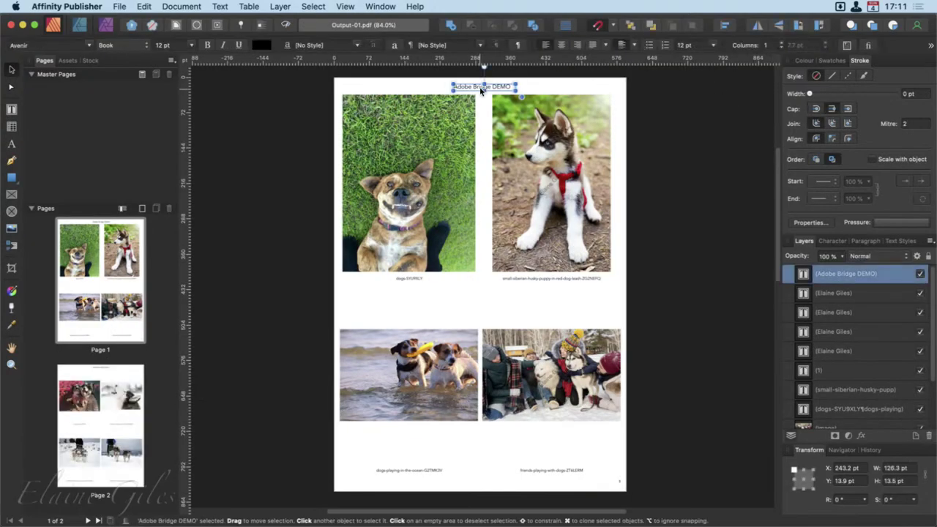
pyautogui.scroll(3, 481, 89)
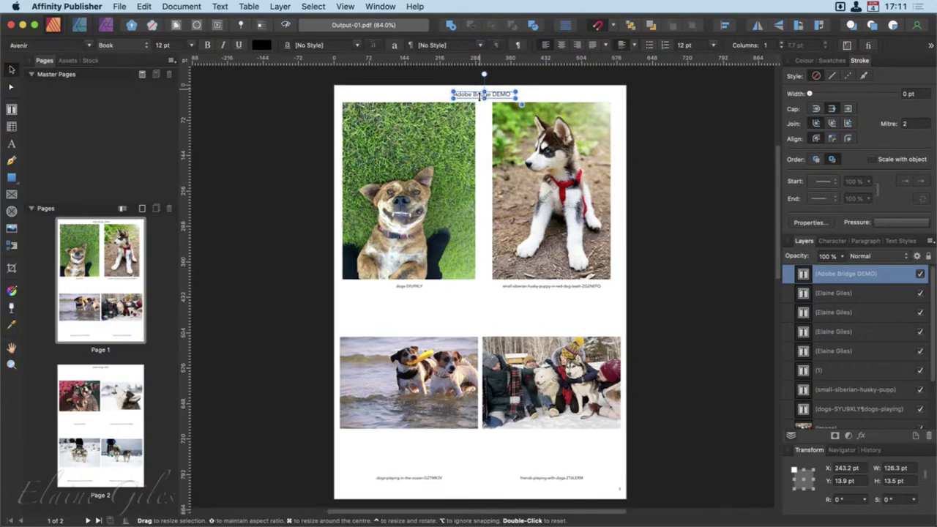
pyautogui.scroll(-3, 481, 92)
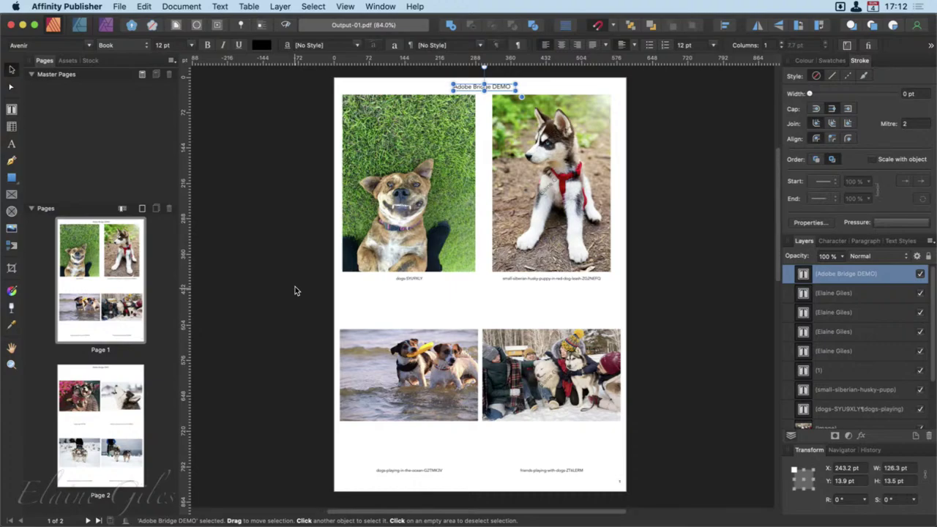
pyautogui.hscroll(3, 295, 288)
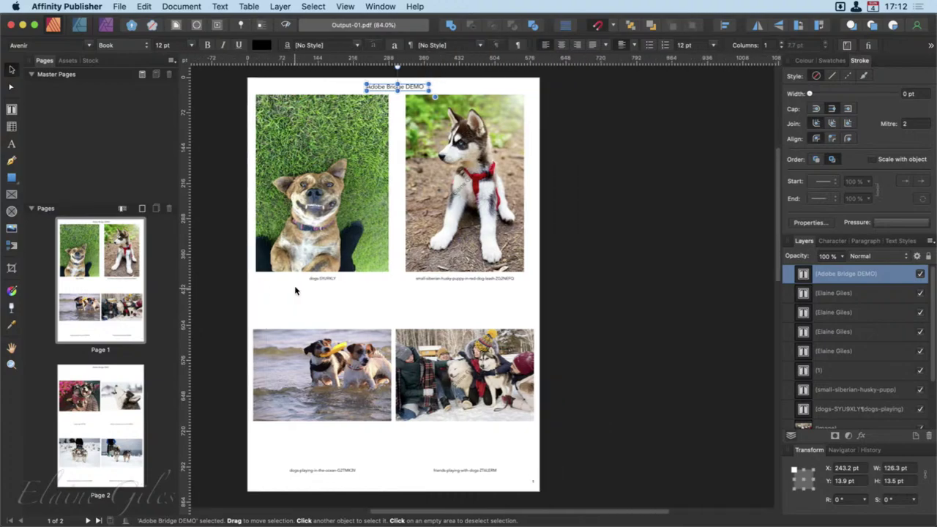
pyautogui.hscroll(-5, 360, 322)
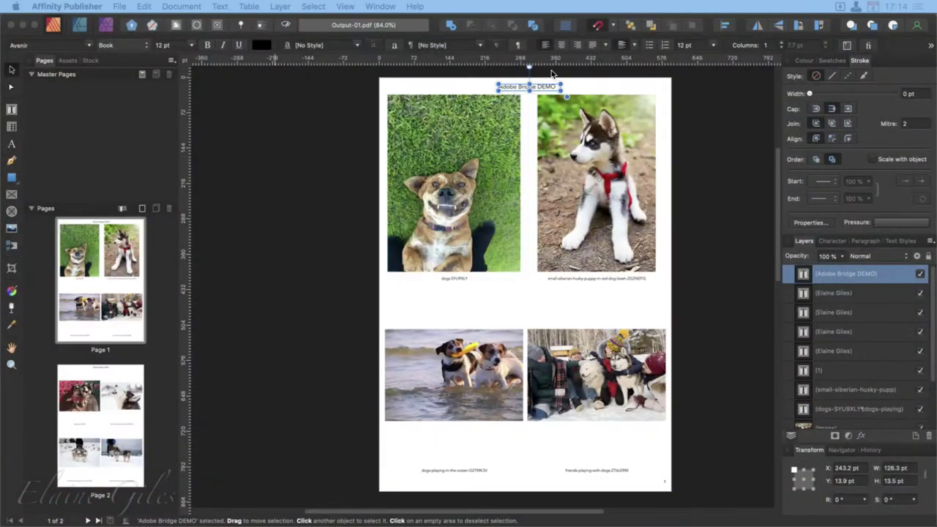
pyautogui.scroll(6, 549, 77)
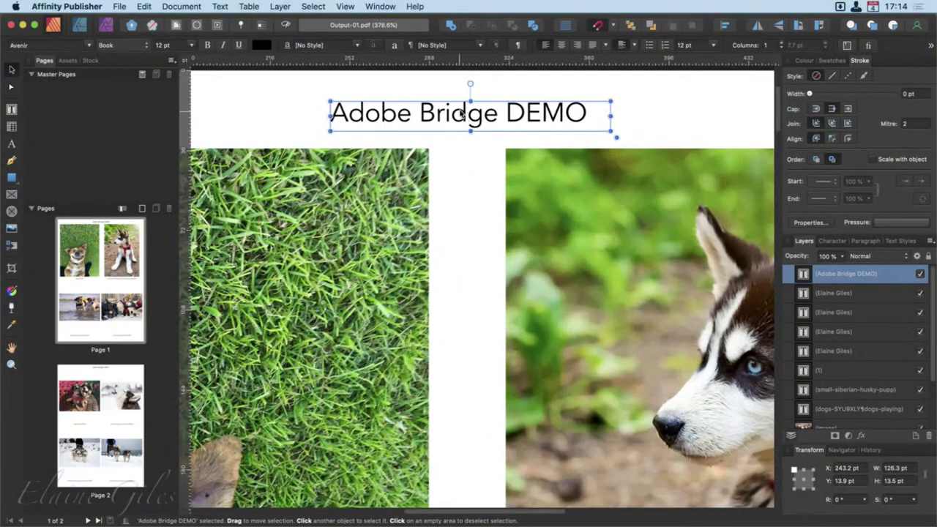
# Select all the Adobe Bridge DEMO title text and start adding a hyperlink to it.
pyautogui.tripleClick(459, 115)
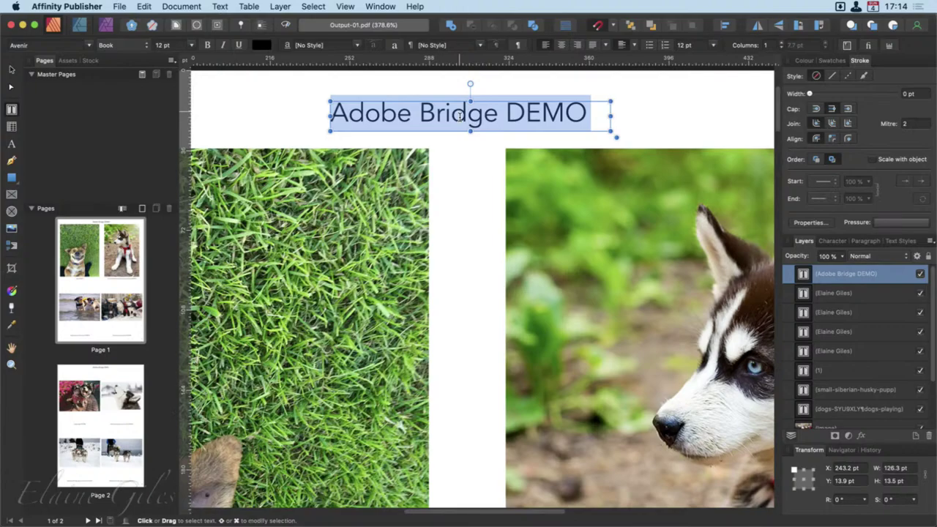
pyautogui.click(219, 6)
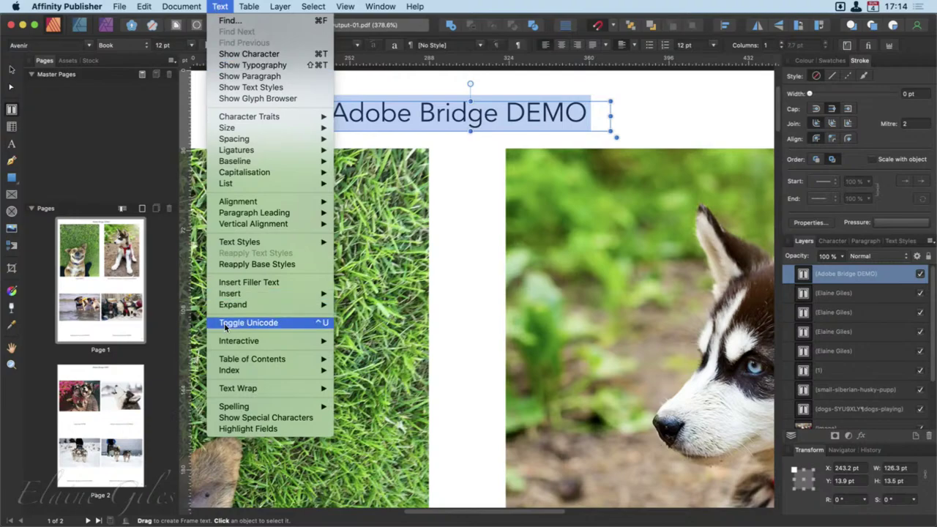
pyautogui.moveTo(251, 343)
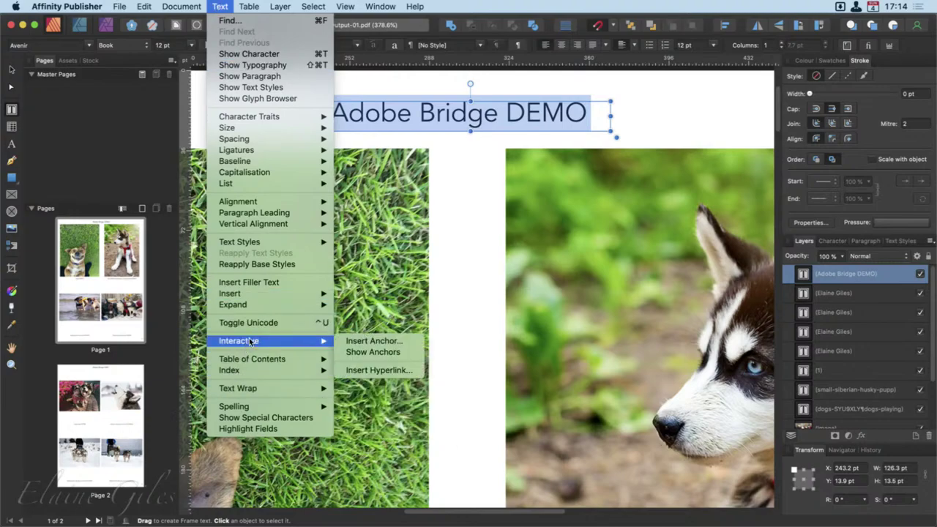
pyautogui.click(396, 373)
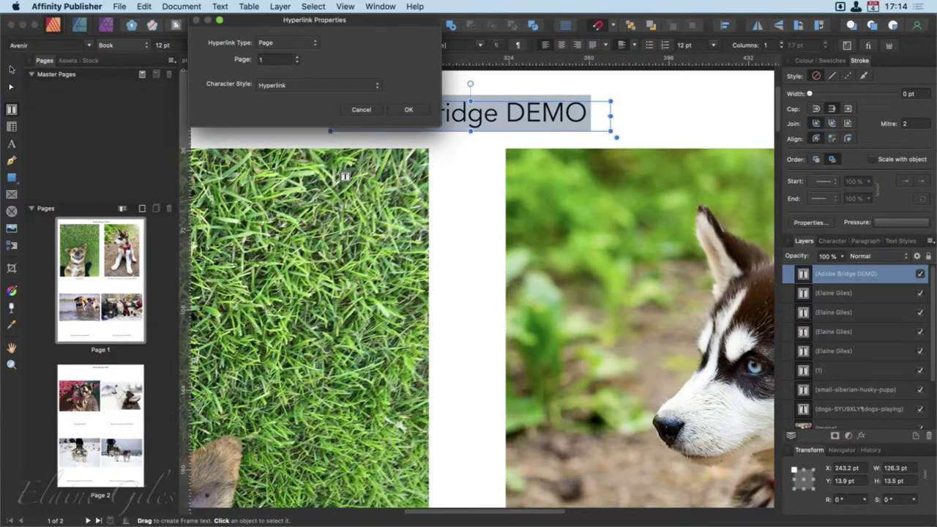
pyautogui.moveTo(362, 24); pyautogui.dragTo(411, 159)
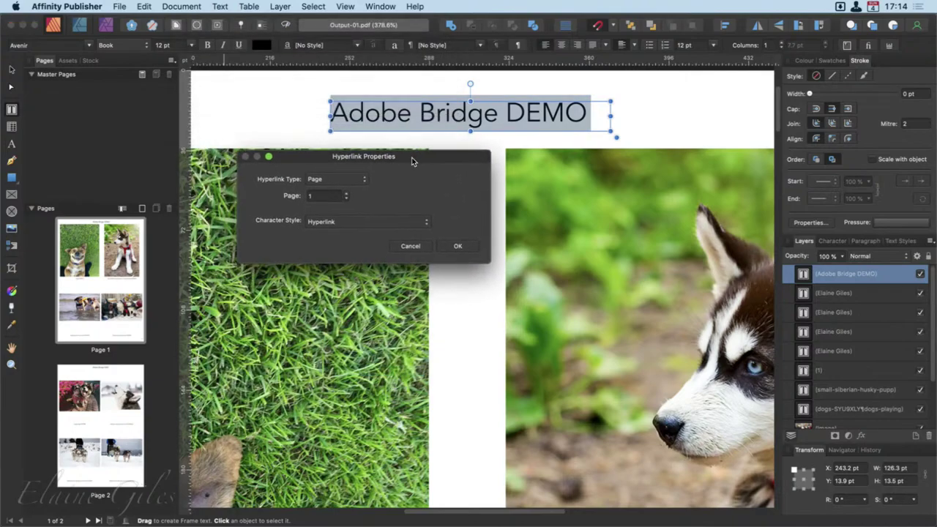
# Set the hyperlink type to URL and paste the YouTube video address.
pyautogui.click(365, 182)
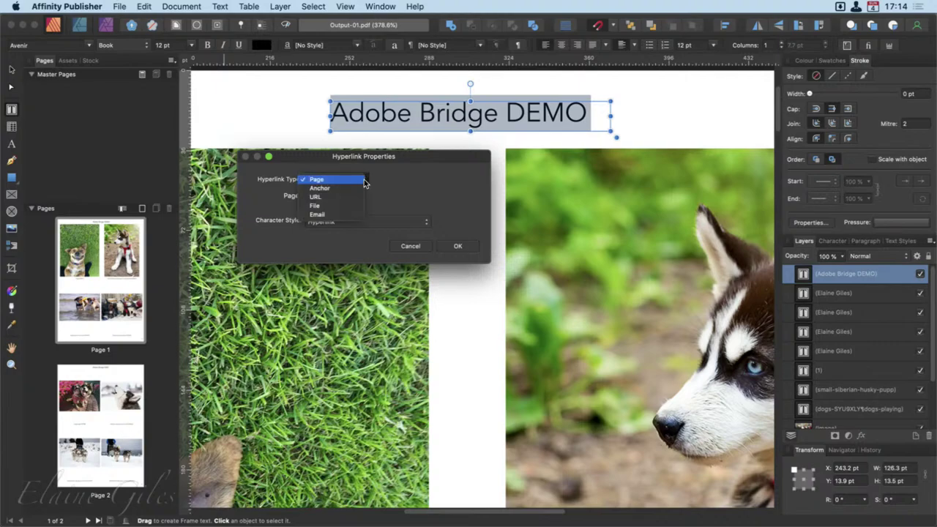
pyautogui.click(364, 180)
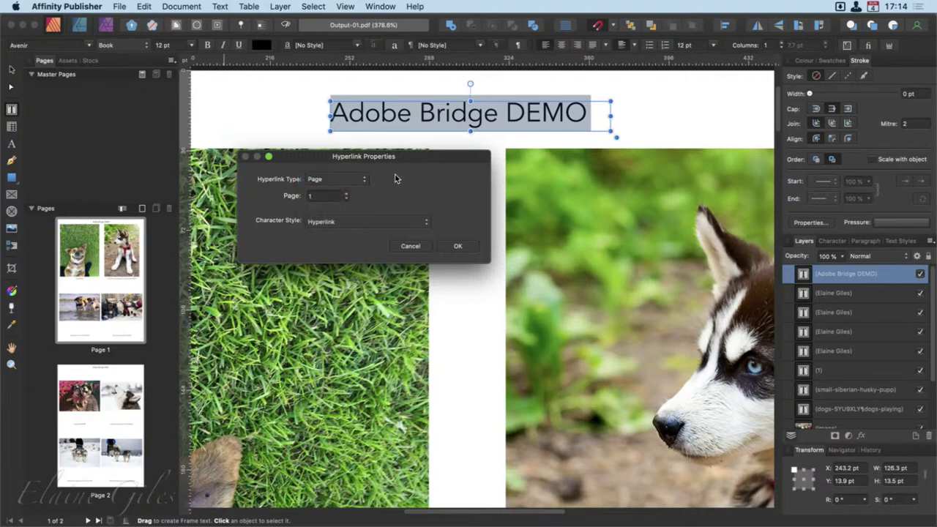
pyautogui.click(346, 193)
pyautogui.click(364, 181)
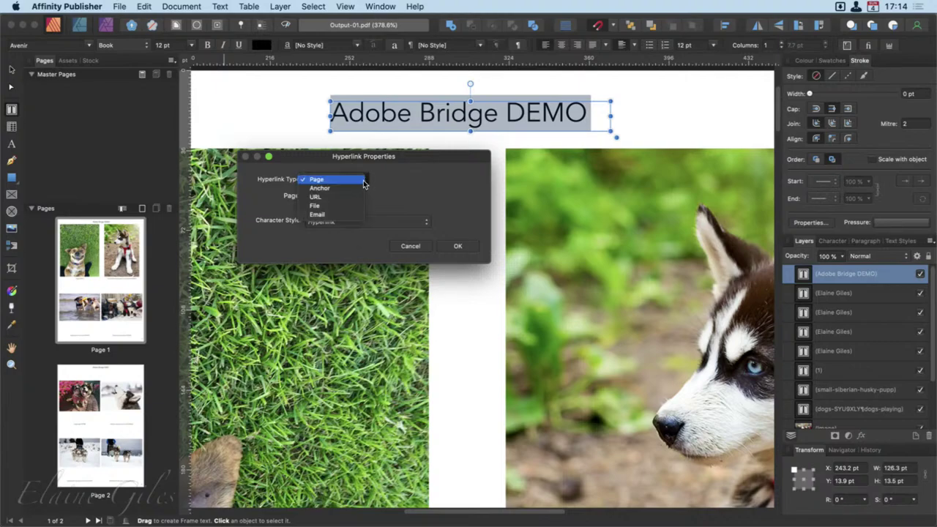
pyautogui.click(348, 196)
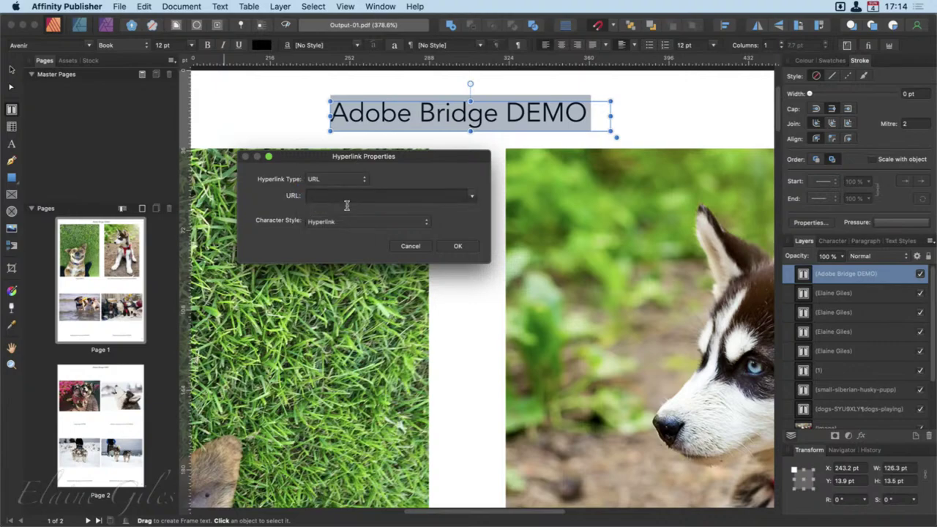
pyautogui.click(347, 205)
pyautogui.write('https://www.youtube.com/watch?v=LTIoT3h3zT8')
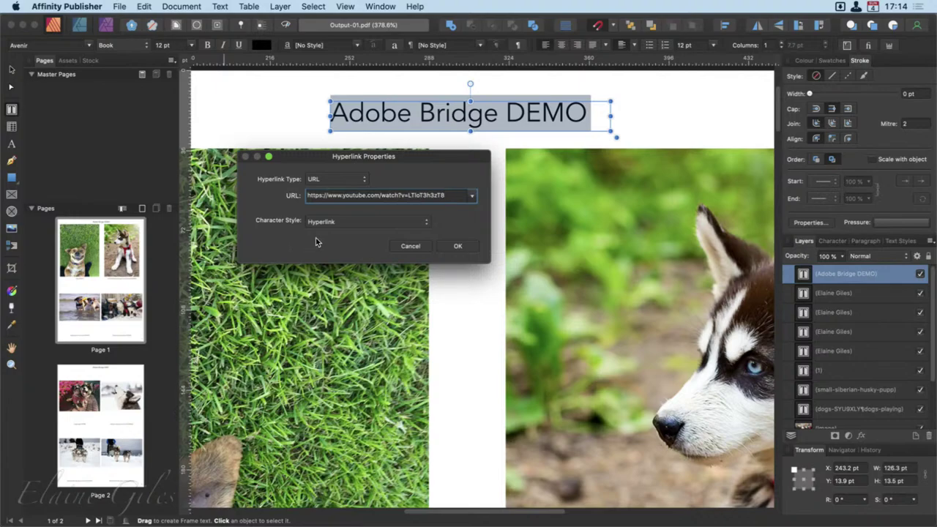
# Keep the Hyperlink character style, confirm the link, and deselect the title.
pyautogui.click(325, 222)
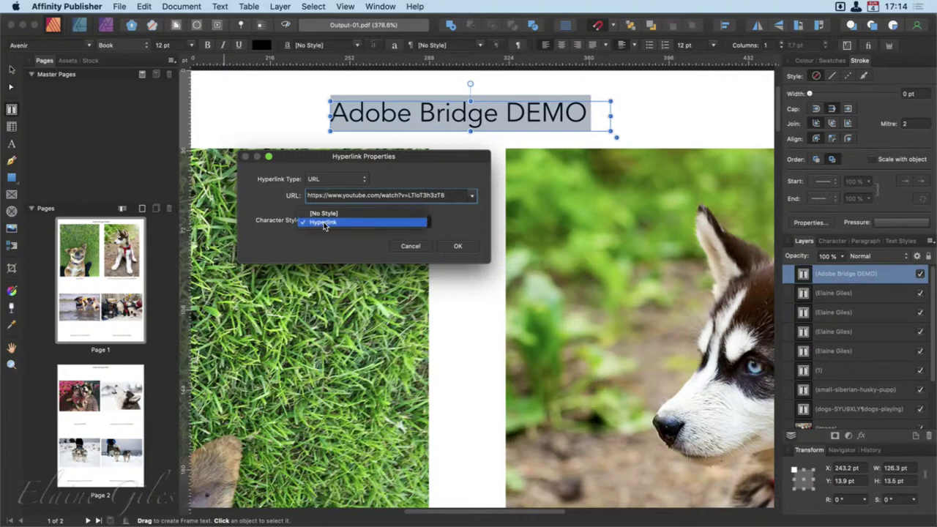
pyautogui.click(324, 224)
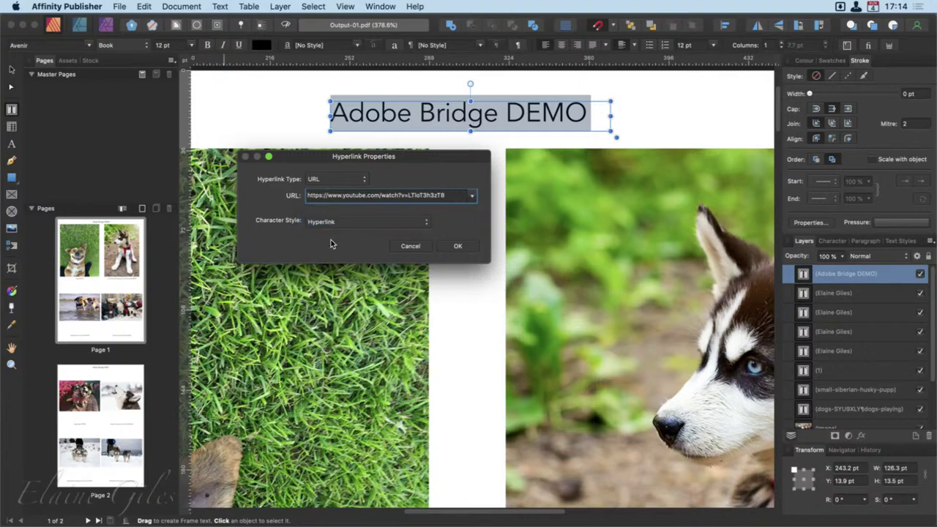
pyautogui.click(471, 247)
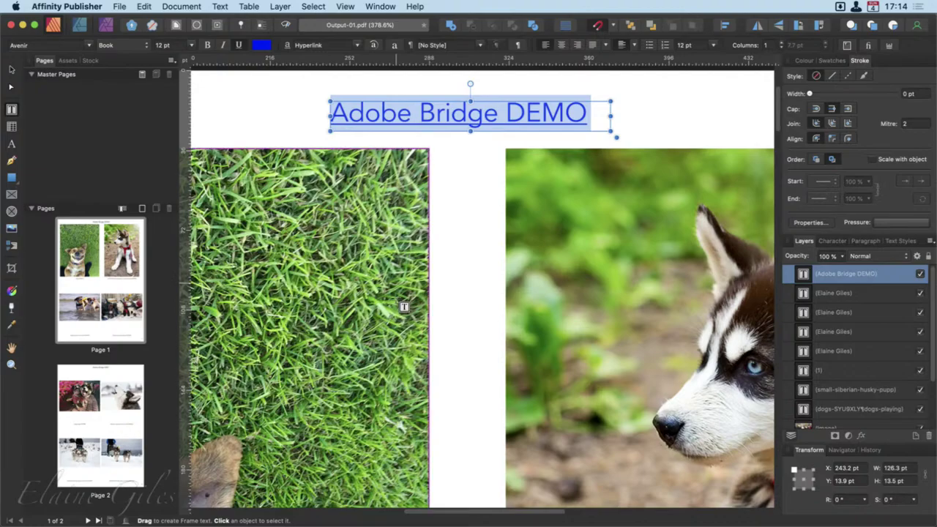
pyautogui.press('Escape')
pyautogui.click(466, 232)
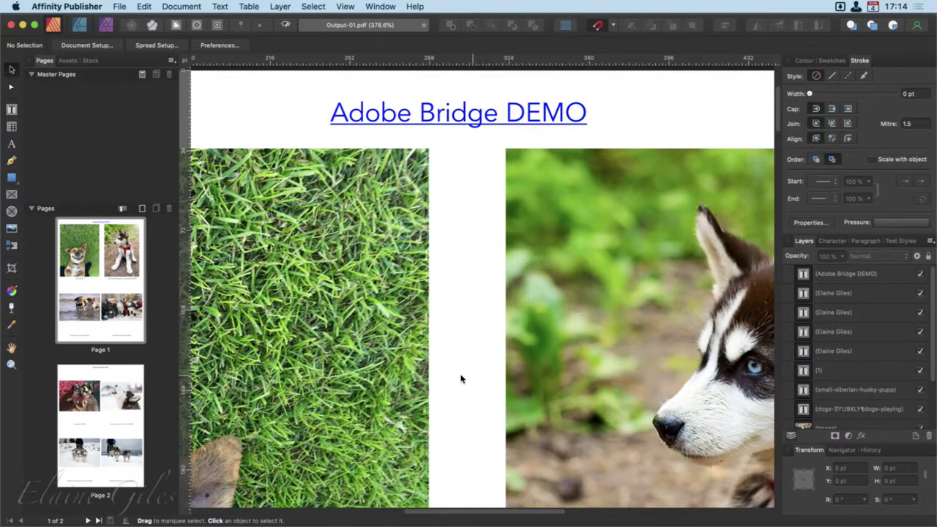
# Export the document as PDF (digital - high quality) to Output-01.pdf on the Desktop.
pyautogui.press('super+alt+shift+s')
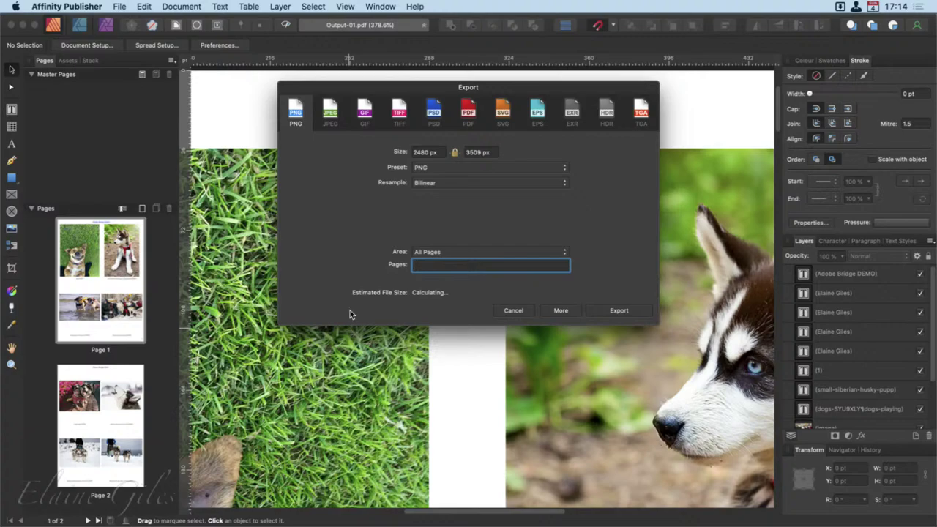
pyautogui.click(467, 111)
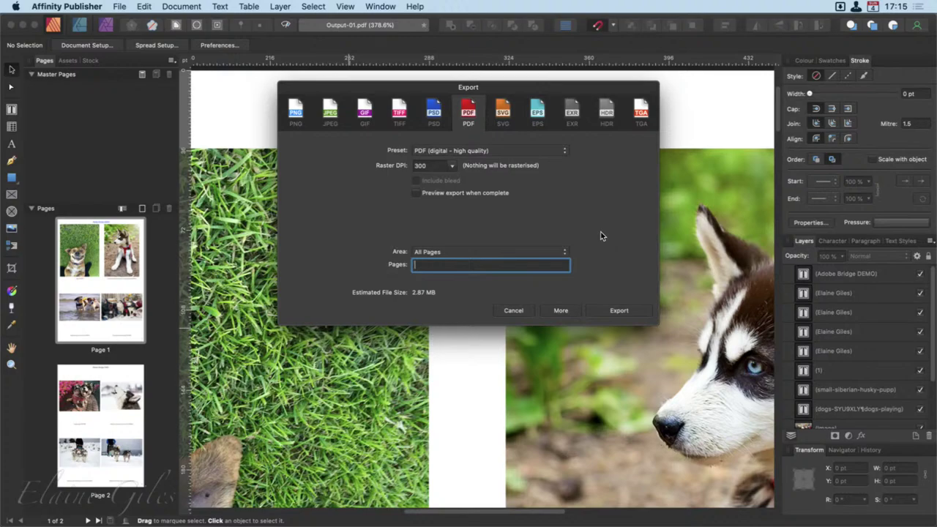
pyautogui.click(567, 151)
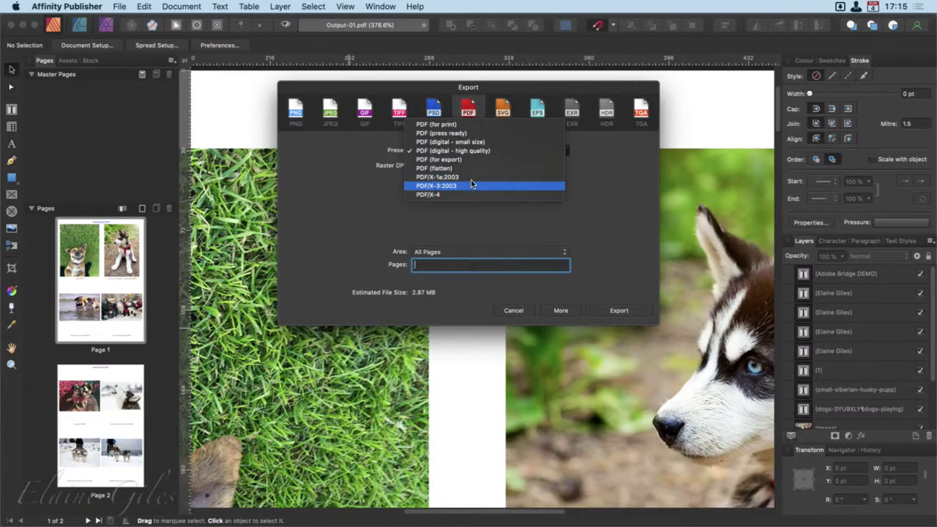
pyautogui.click(441, 151)
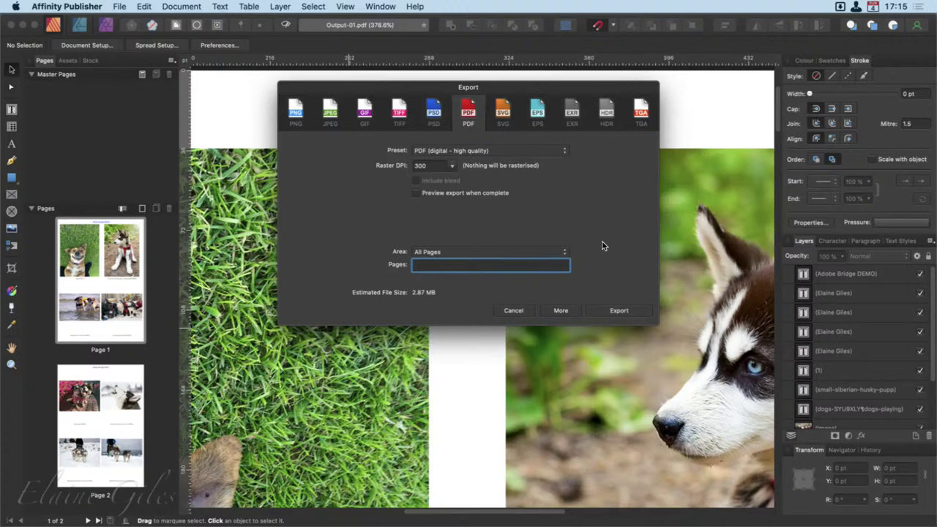
pyautogui.click(619, 310)
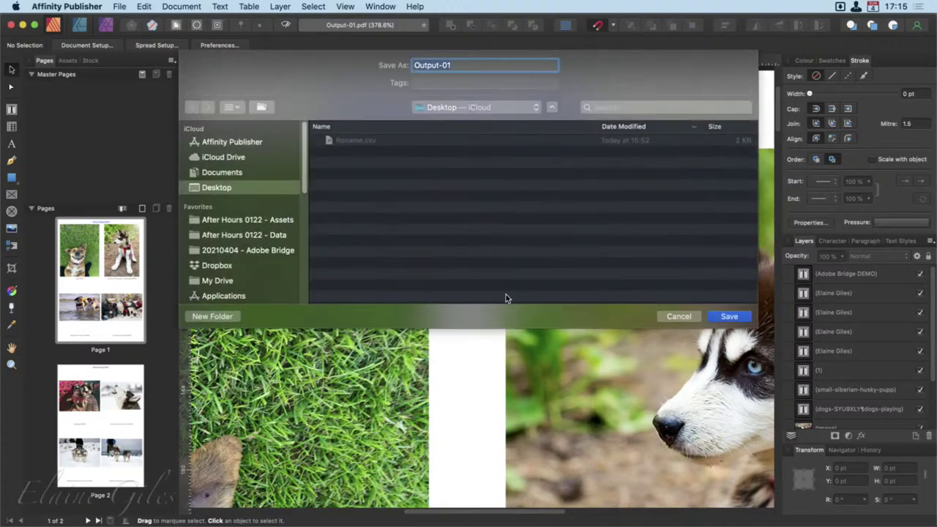
pyautogui.click(728, 316)
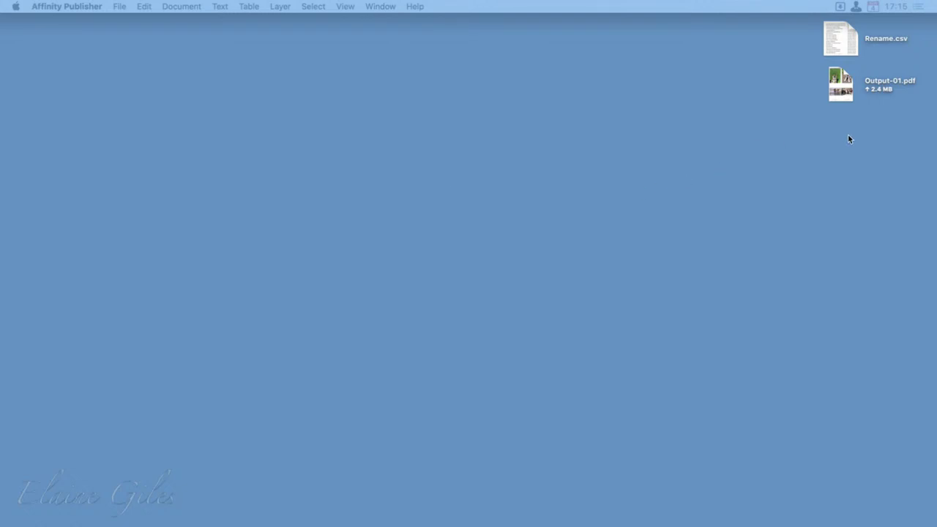
pyautogui.click(840, 84)
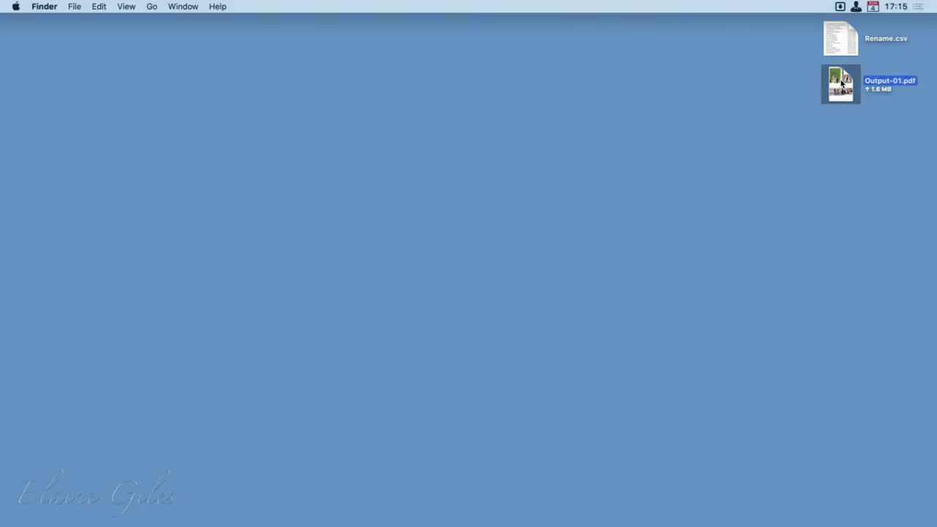
# Open Output-01.pdf in PDF Expert, test the page-1 title link, then scroll to page 2.
pyautogui.doubleClick(840, 84)
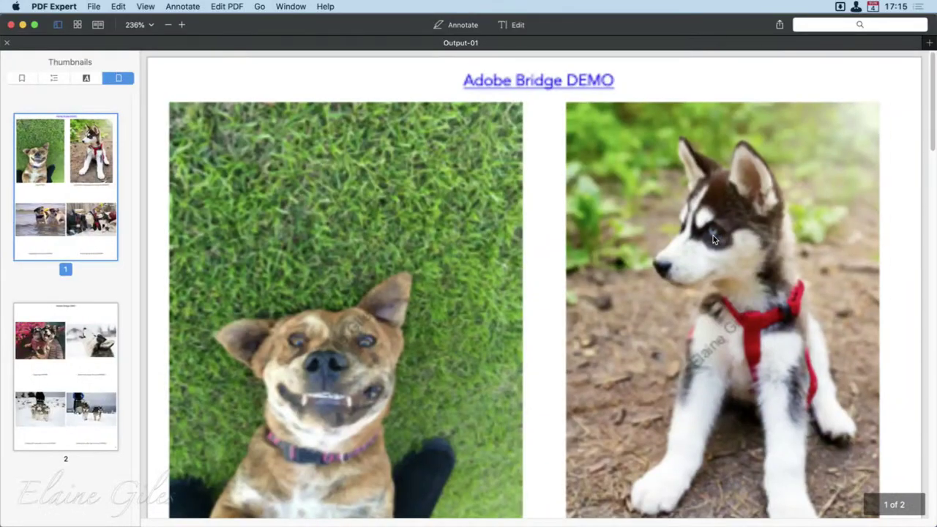
pyautogui.click(542, 85)
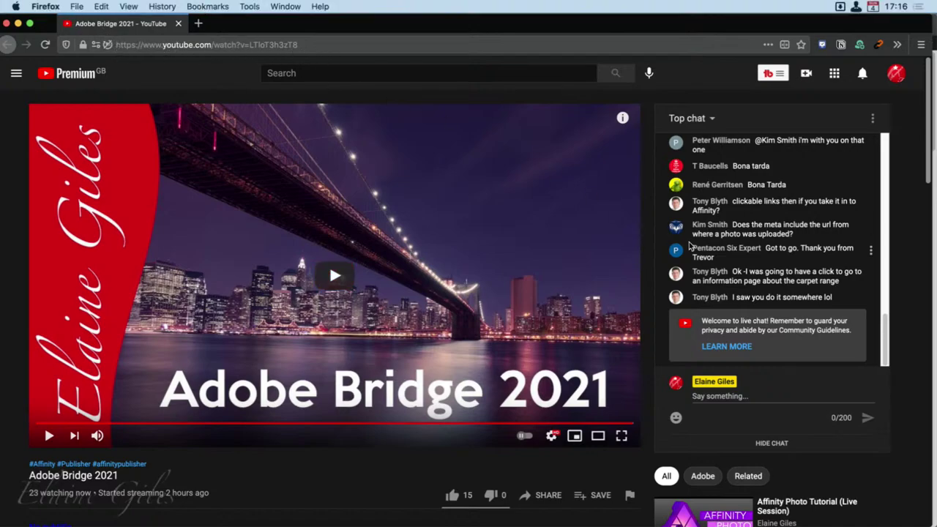
pyautogui.moveTo(494, 30); pyautogui.dragTo(355, 90)
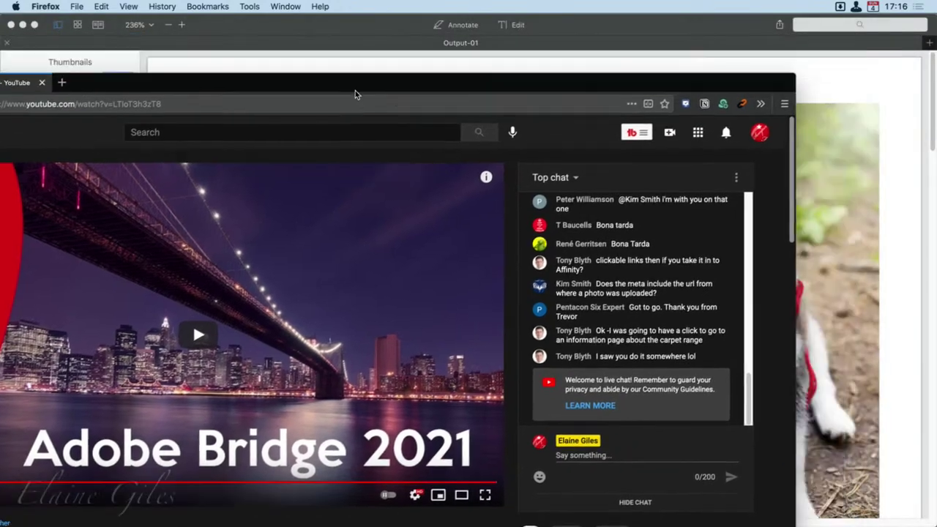
pyautogui.press('super+m')
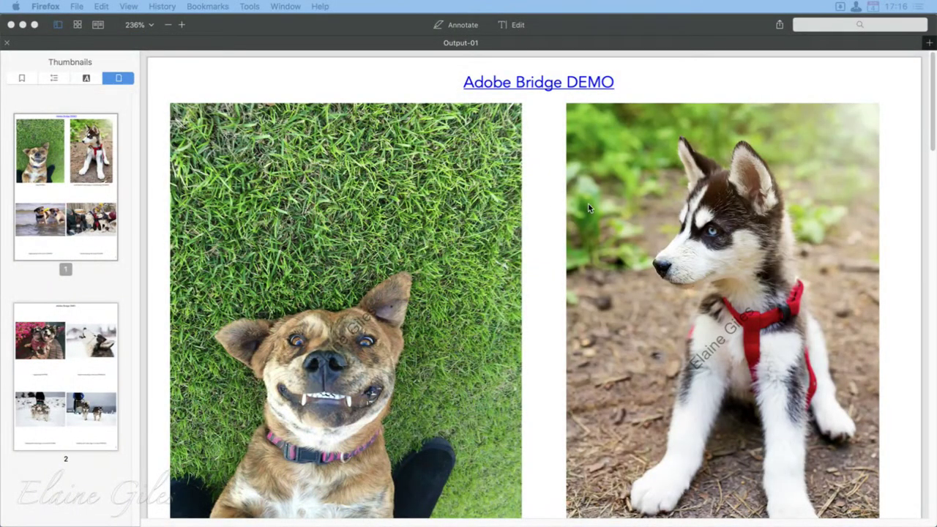
pyautogui.click(558, 228)
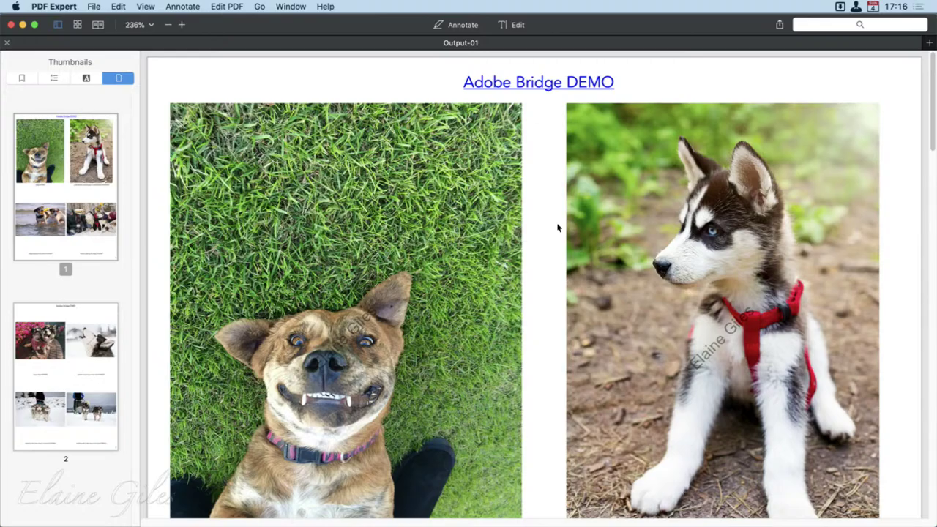
pyautogui.scroll(-15, 522, 495)
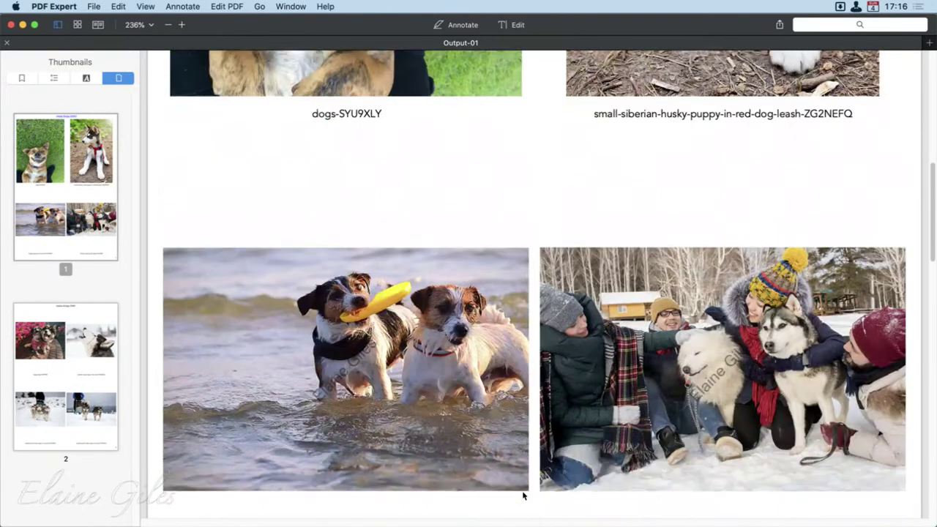
pyautogui.scroll(-5, 524, 496)
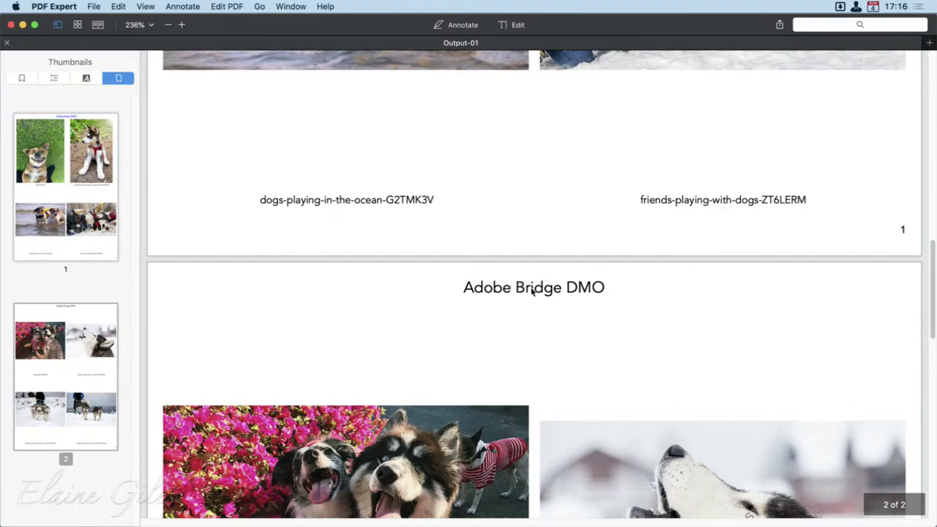
# In Edit mode, mark the page-2 Adobe Bridge DMO title as a link area.
pyautogui.click(518, 25)
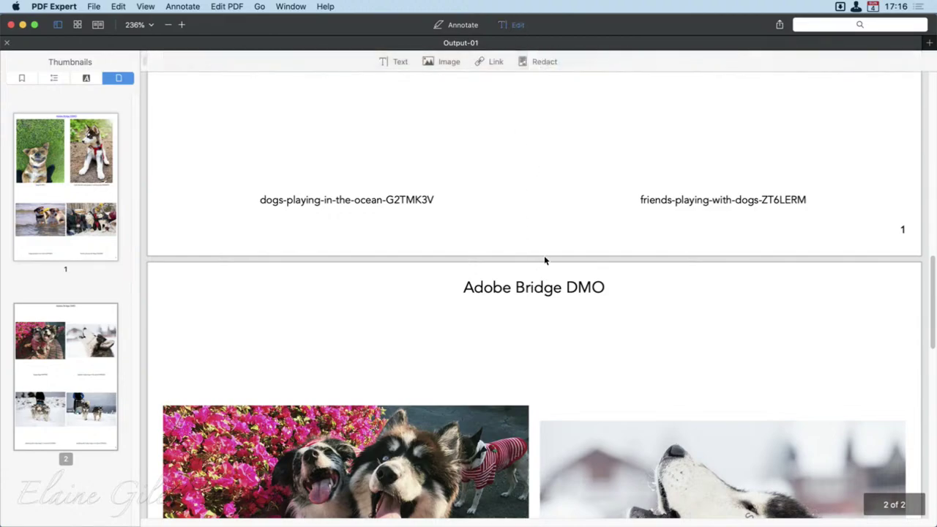
pyautogui.click(527, 289)
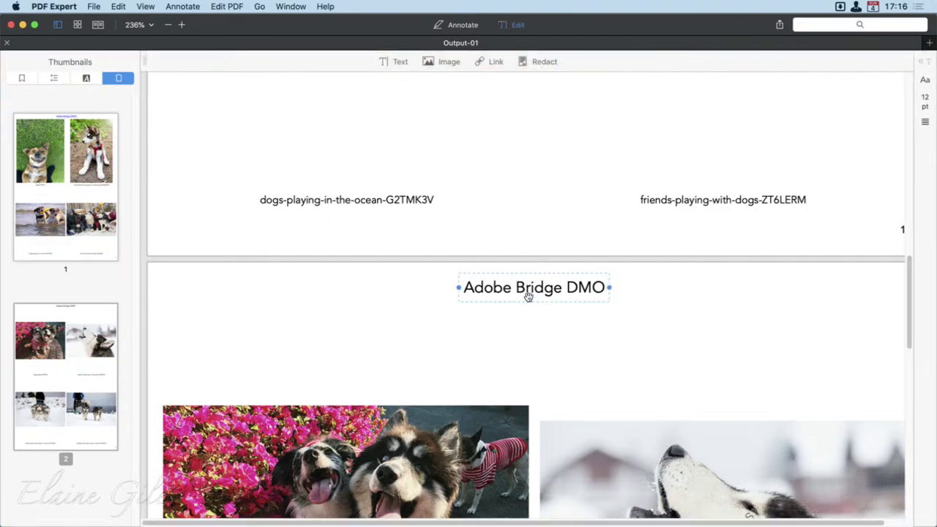
pyautogui.click(491, 62)
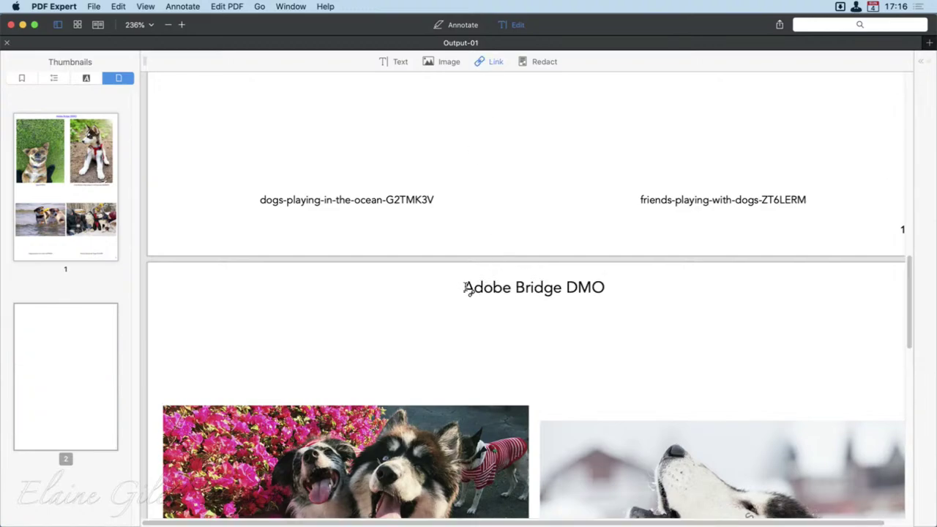
pyautogui.moveTo(461, 287); pyautogui.dragTo(600, 290)
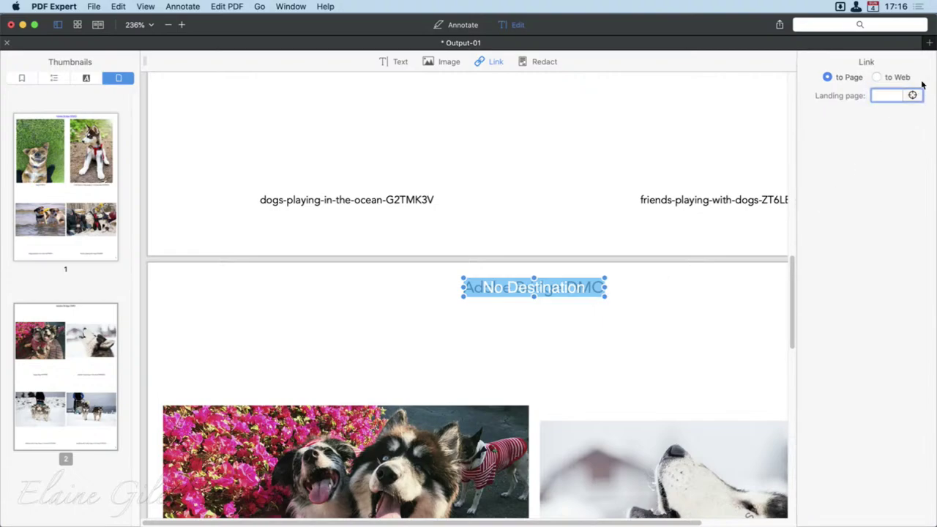
# Point the link to the YouTube web address, exit editing, and save the document.
pyautogui.click(876, 77)
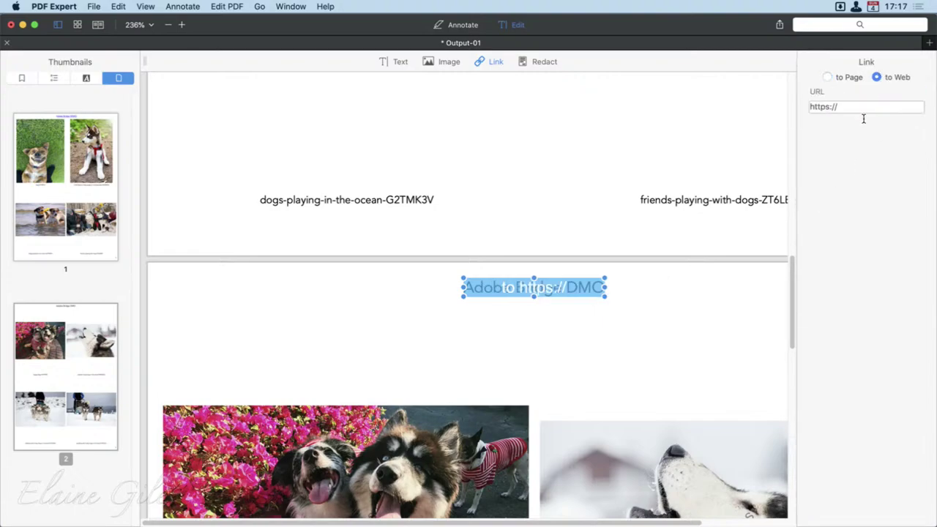
pyautogui.click(862, 115)
pyautogui.press('super+a')
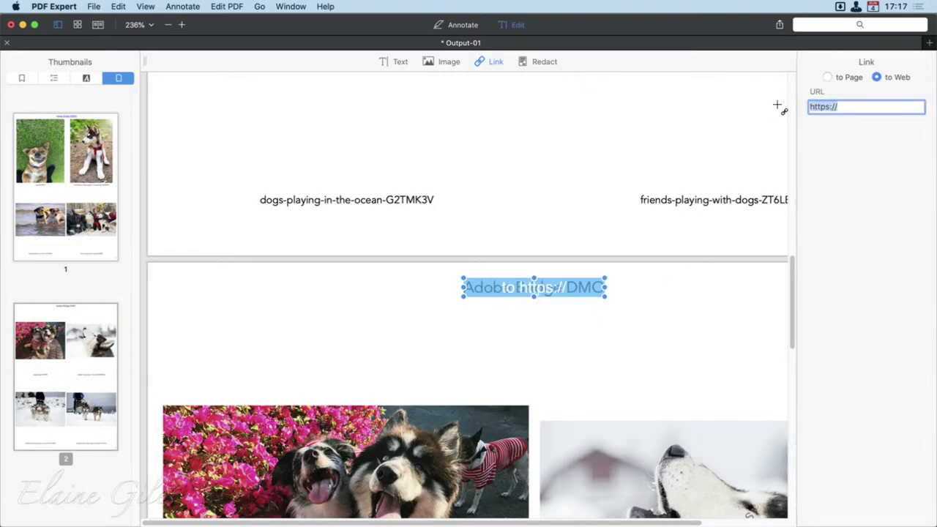
pyautogui.write('https://www.youtube.com/watch?v=LTIoT3h3zT8')
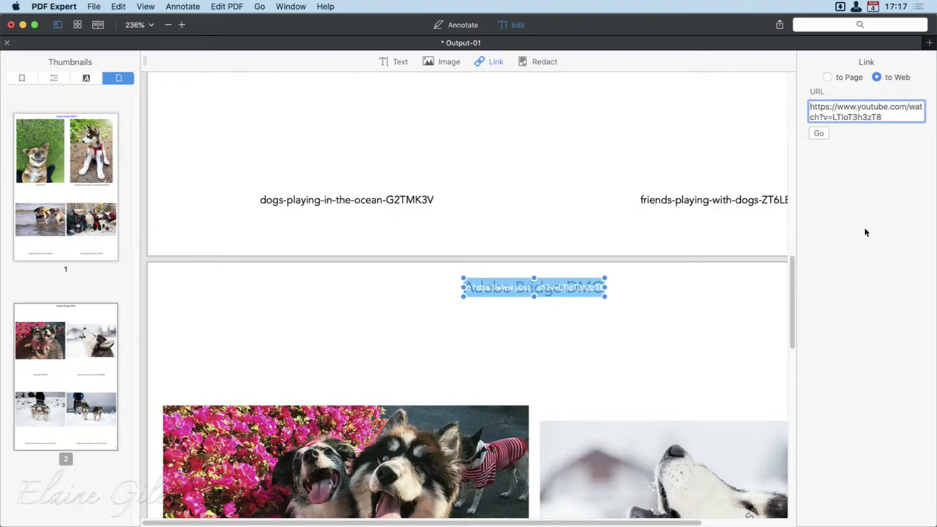
pyautogui.click(519, 27)
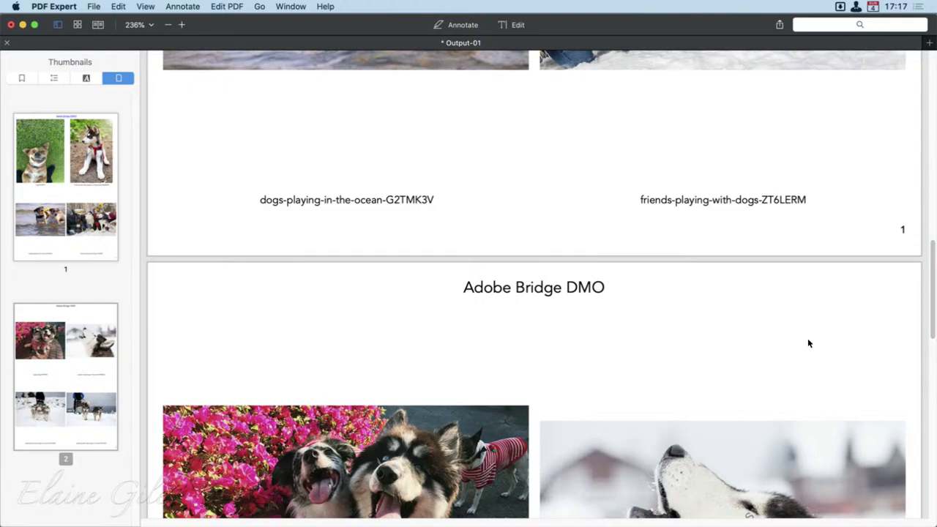
pyautogui.press('super+s')
pyautogui.scroll(10, 535, 292)
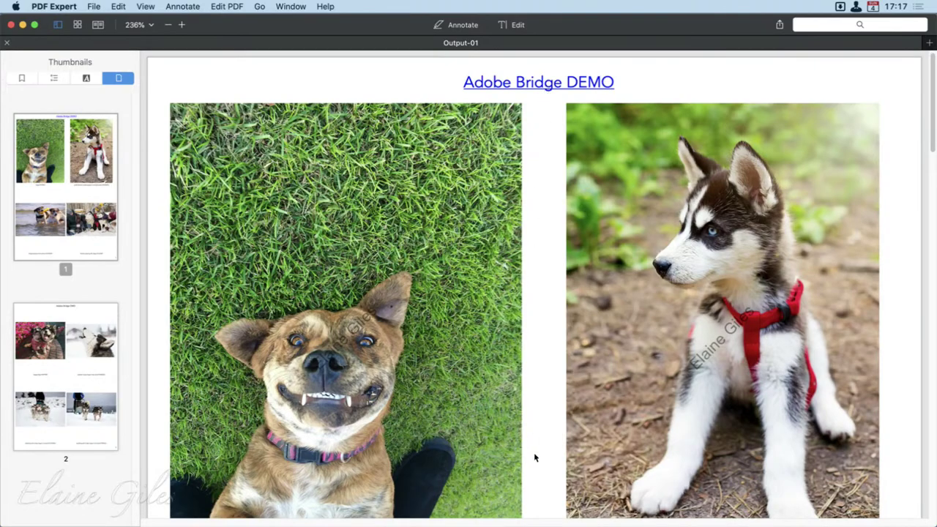
pyautogui.scroll(-15, 534, 454)
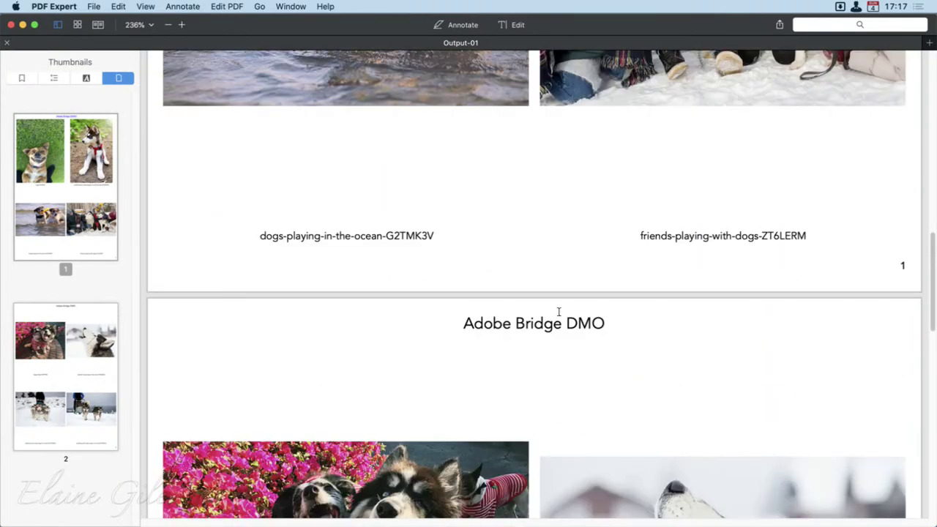
# Insert 'Click here for catalogue ' before the page-2 title, correcting the 'catalogie' typo.
pyautogui.click(517, 25)
pyautogui.click(471, 322)
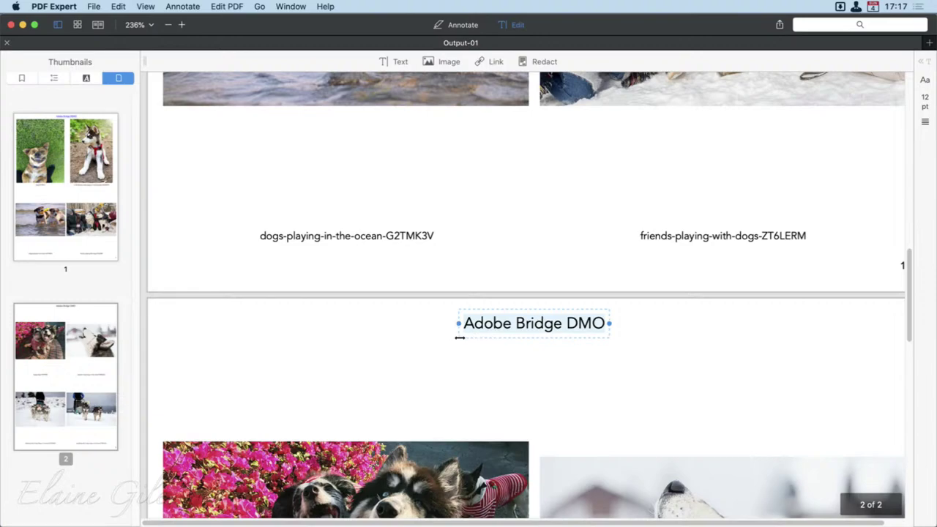
pyautogui.click(462, 327)
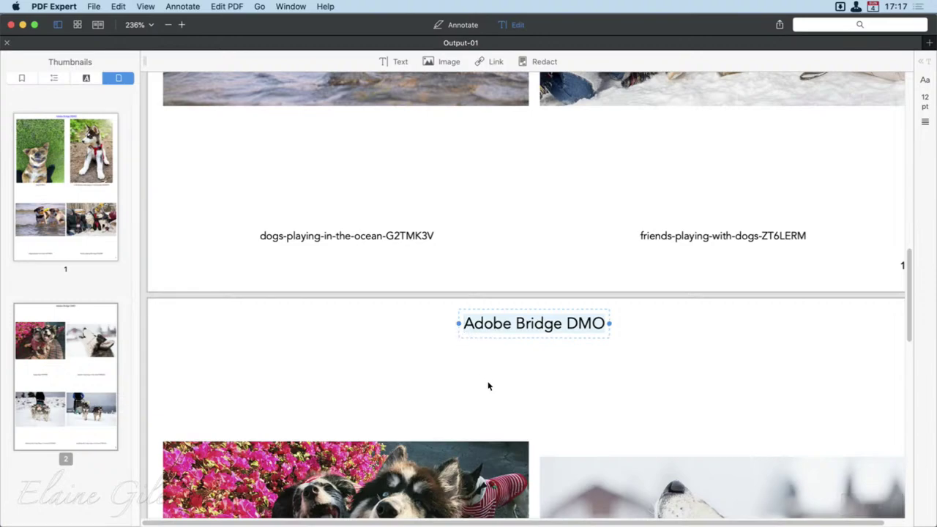
pyautogui.write('Click h')
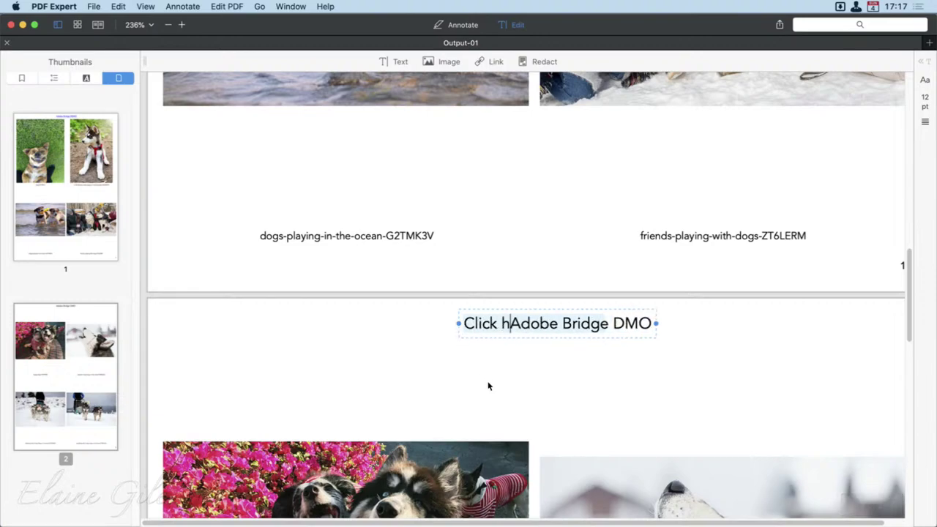
pyautogui.write('ere for cata')
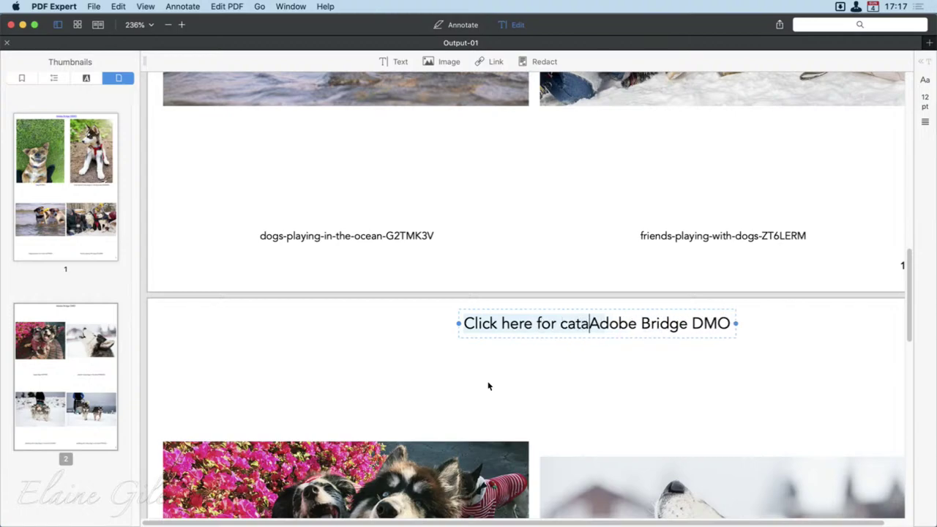
pyautogui.write('logie')
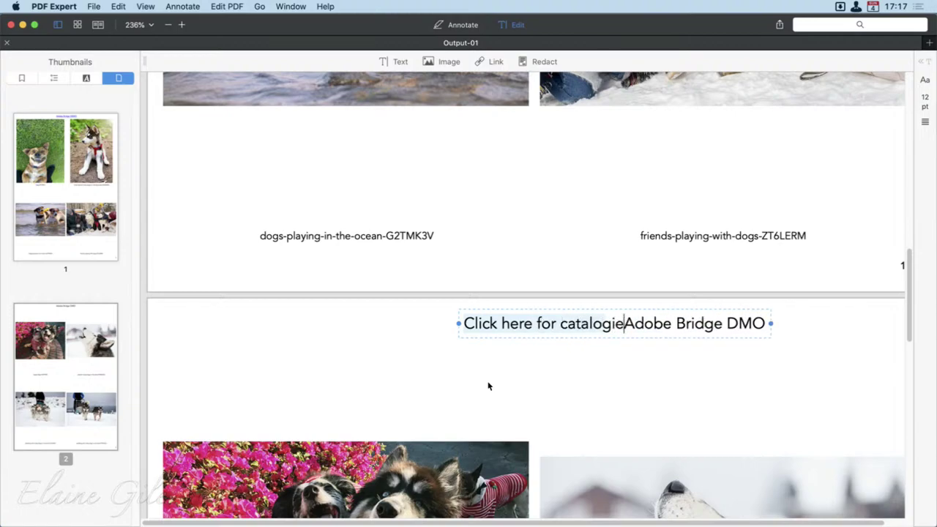
pyautogui.press('BackSpace')
pyautogui.press('BackSpace')
pyautogui.write('u')
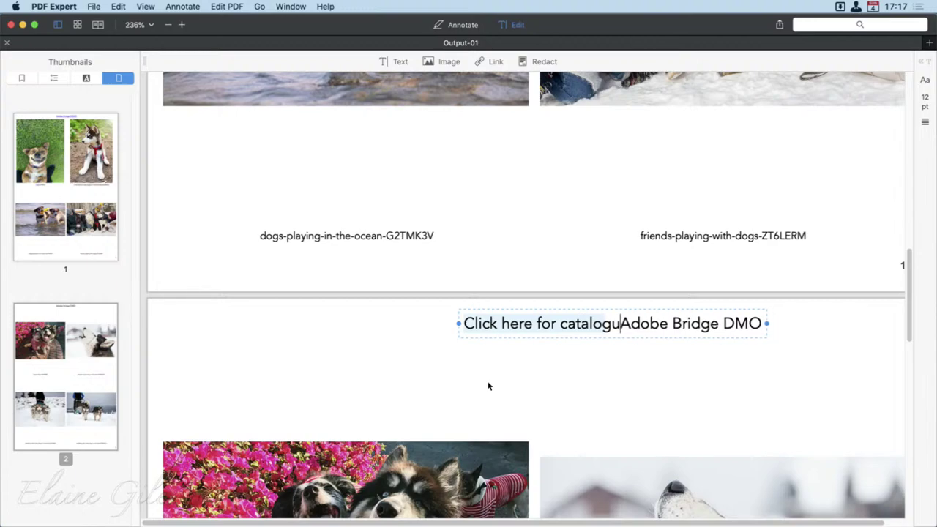
pyautogui.write('e')
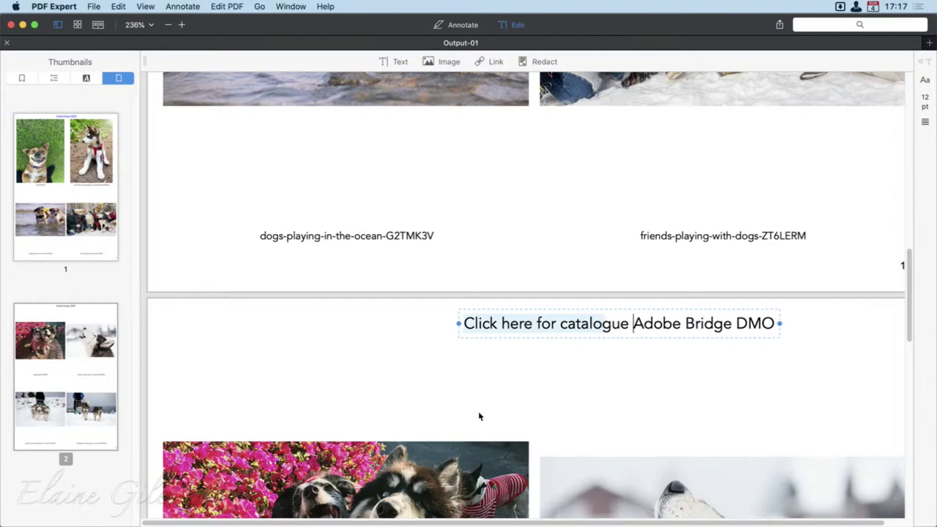
pyautogui.click(504, 386)
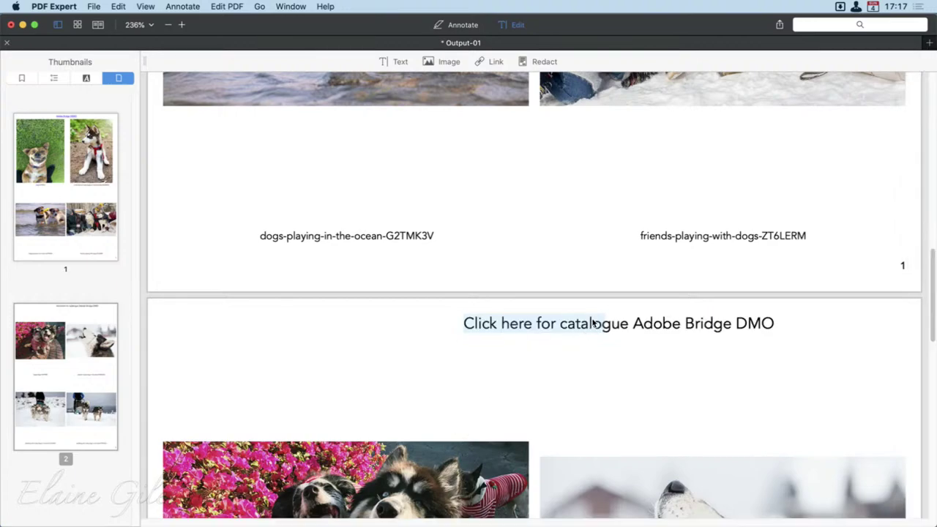
# Check the revised page-2 title, leave Edit mode, and save the document.
pyautogui.click(541, 334)
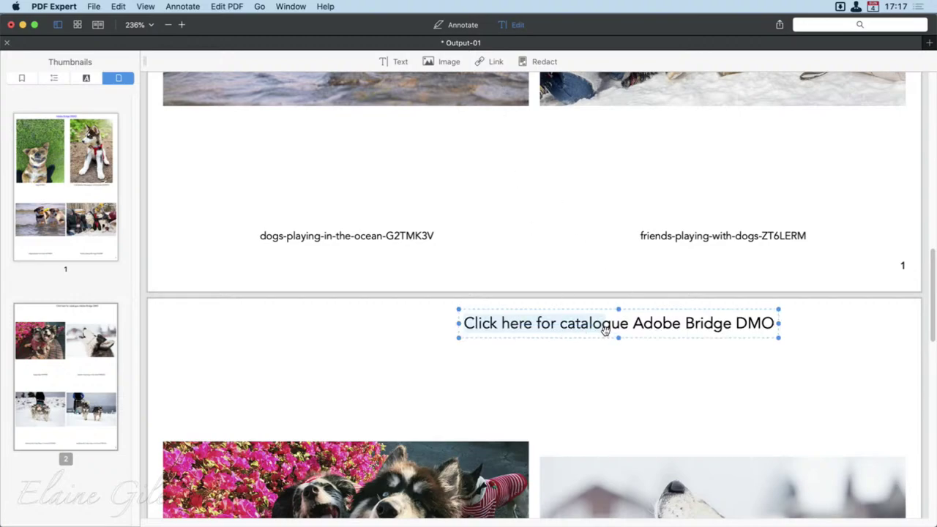
pyautogui.moveTo(605, 330); pyautogui.dragTo(586, 330)
pyautogui.click(517, 25)
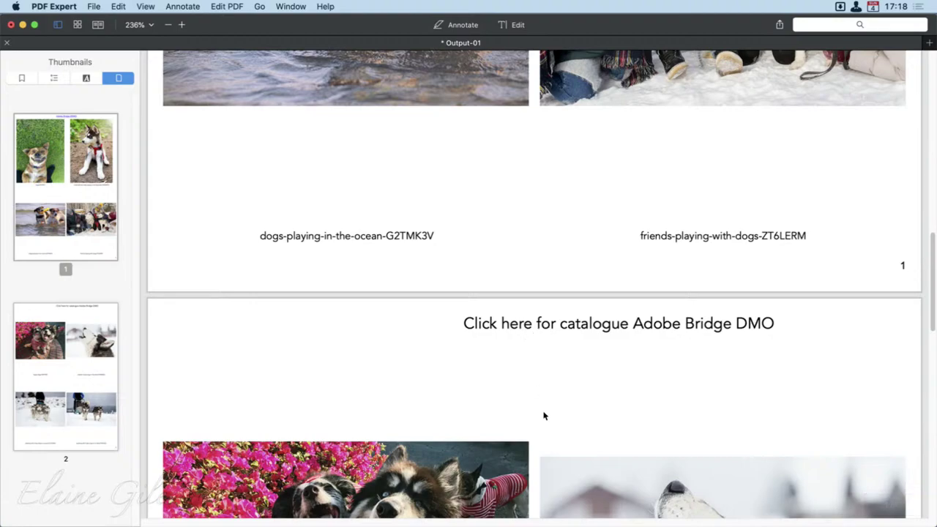
pyautogui.scroll(5, 545, 411)
pyautogui.scroll(1, 546, 416)
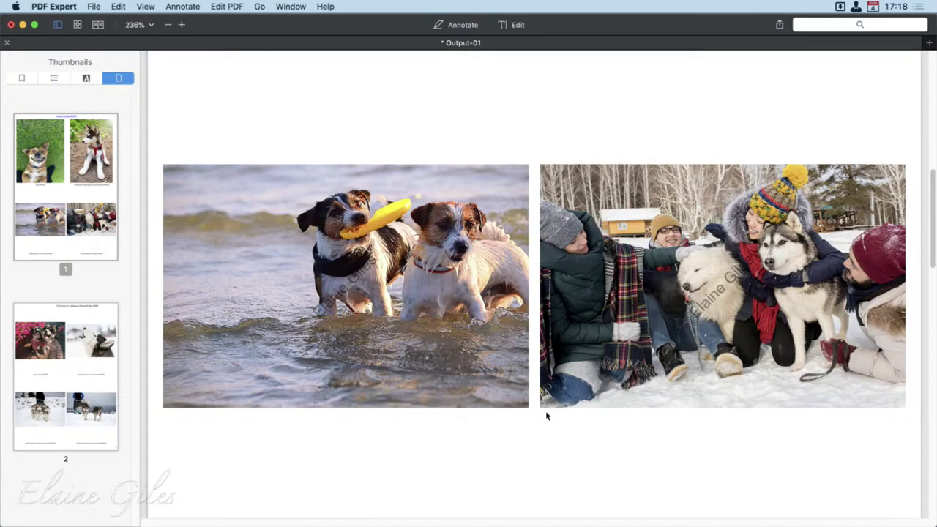
pyautogui.scroll(10, 545, 415)
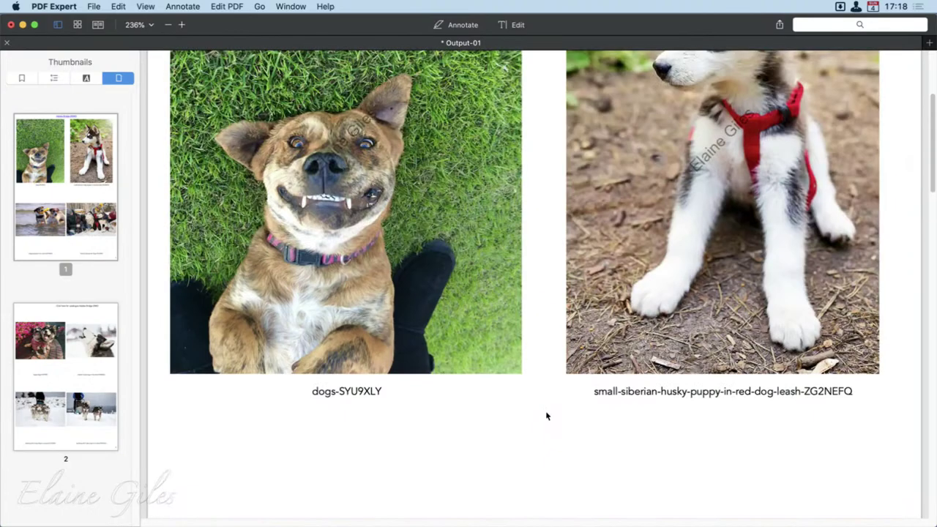
pyautogui.scroll(2, 545, 416)
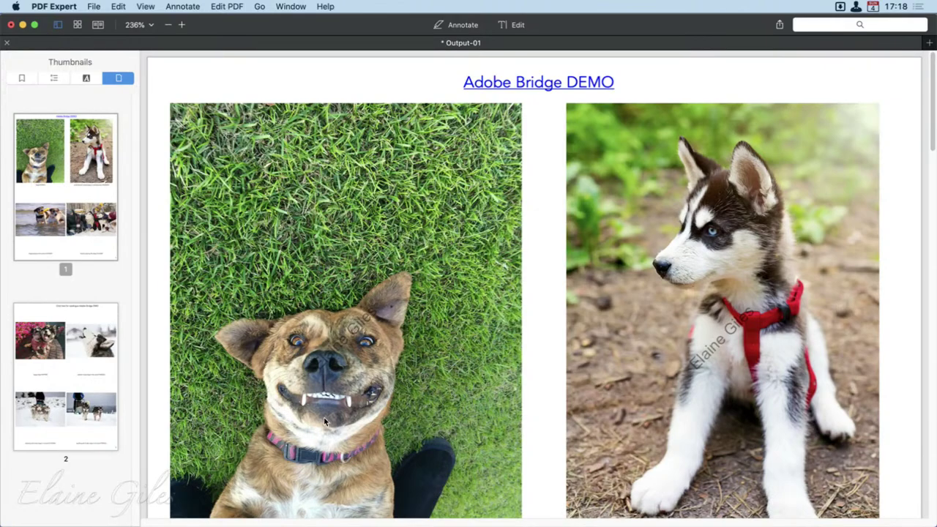
pyautogui.press('super+s')
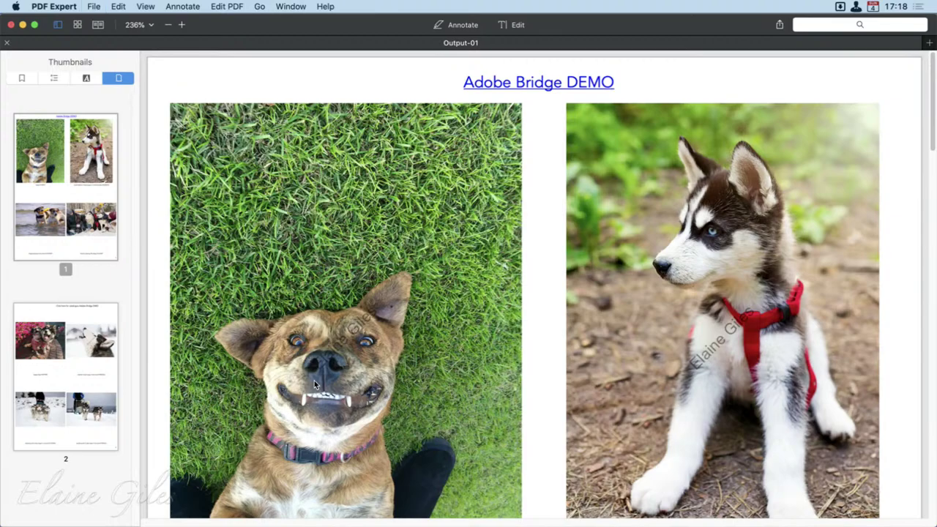